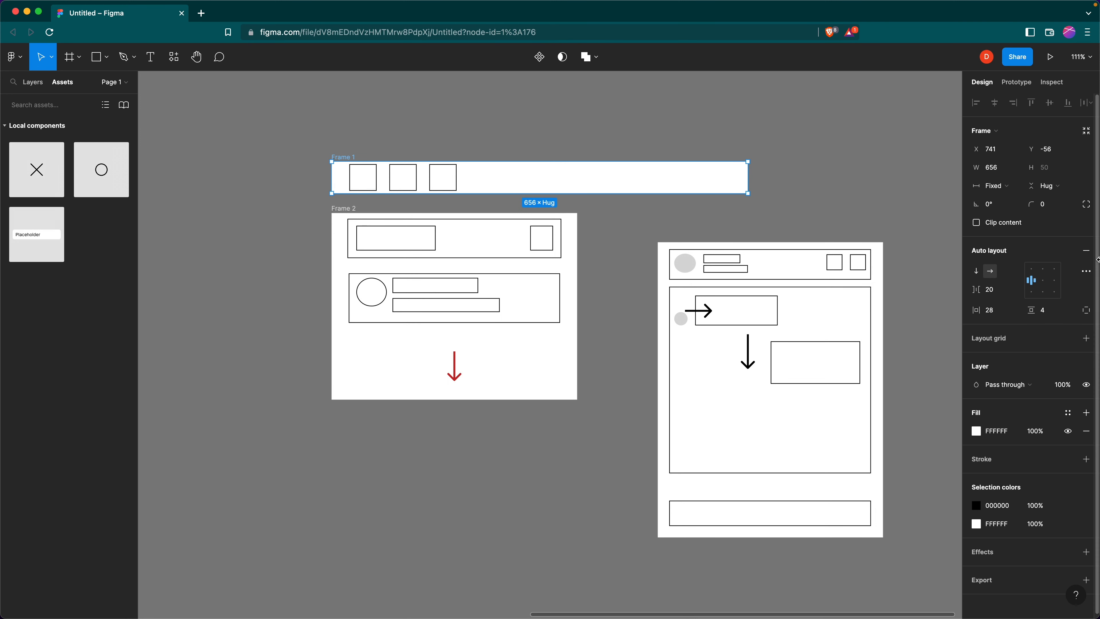
# Remove auto layout from Frame 1 and move its three squares to the frame's right end, checking their edge distances
pyautogui.click(1088, 254)
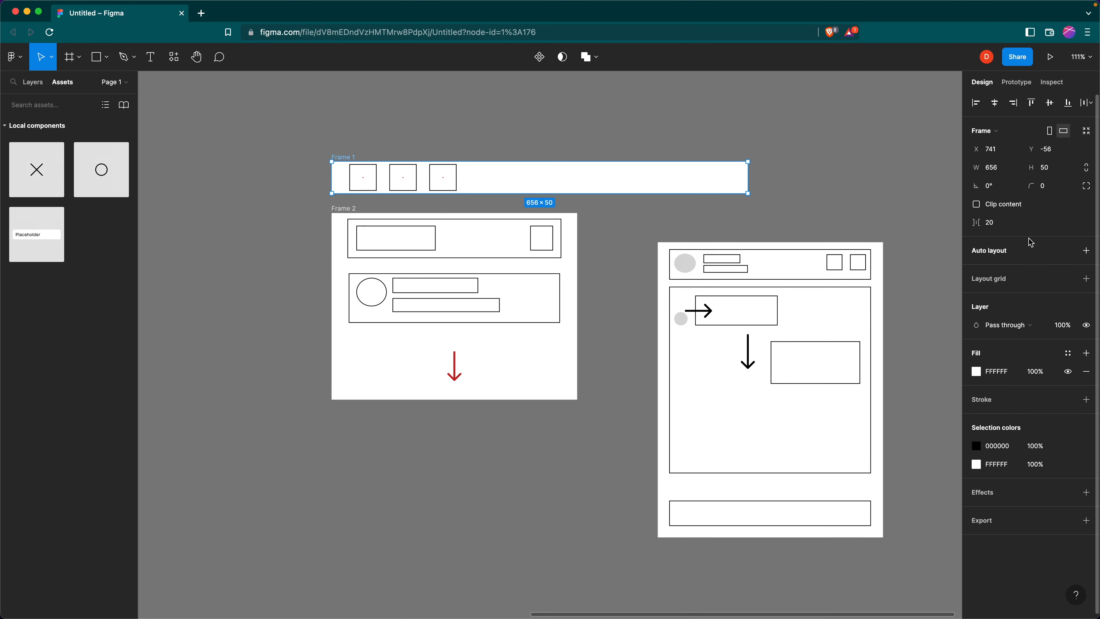
pyautogui.click(626, 211)
pyautogui.moveTo(513, 182); pyautogui.dragTo(647, 190)
pyautogui.press('alt')
pyautogui.press('alt')
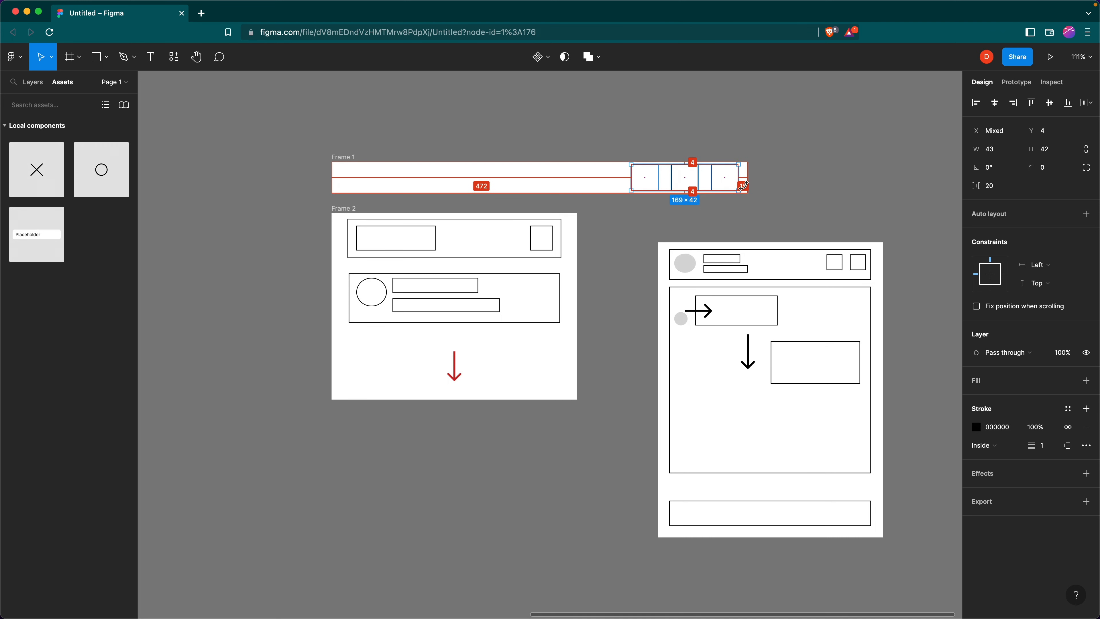
pyautogui.press('alt')
pyautogui.press('alt')
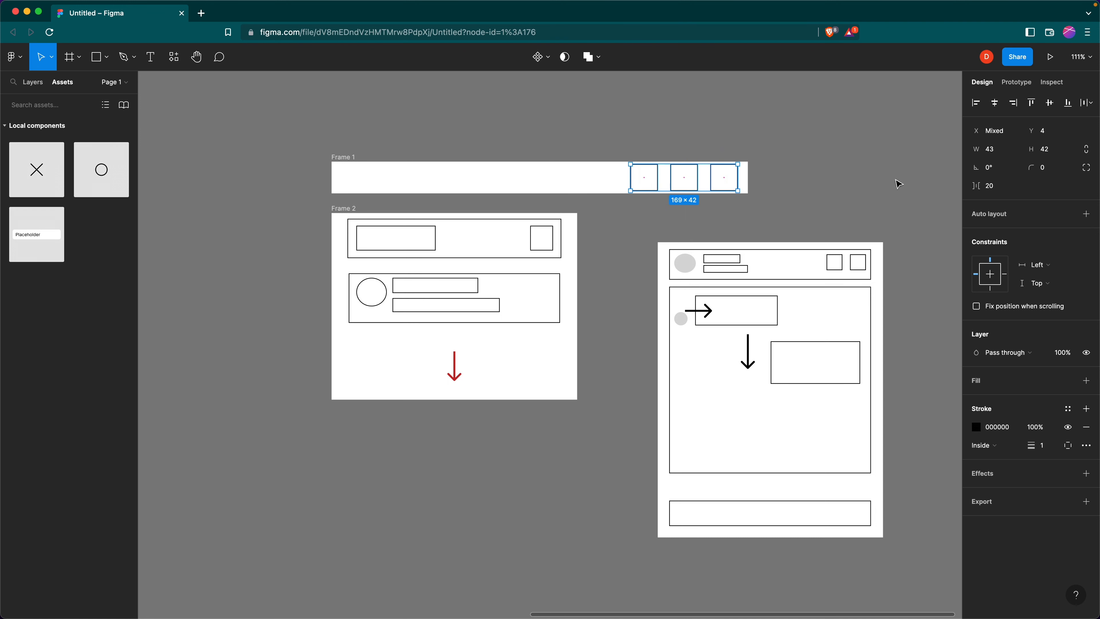
# Set the spacing between Frame 1's three squares to 16 and nudge them 8 px toward the frame's right edge
pyautogui.click(994, 190)
pyautogui.press('Return')
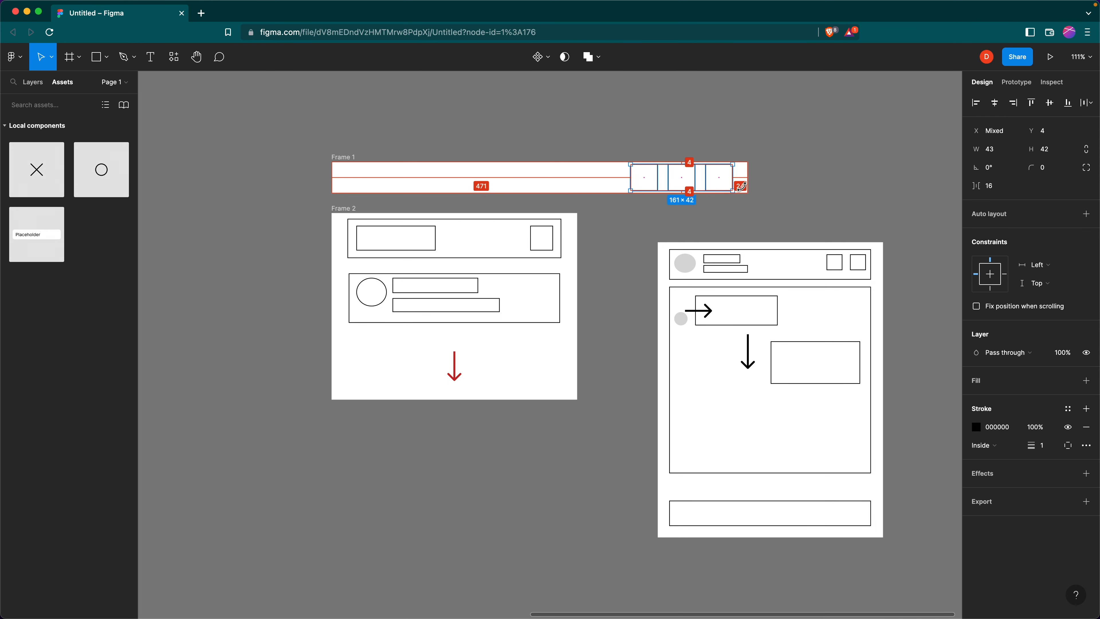
pyautogui.press('Right')
pyautogui.press('Right')
pyautogui.press('Right')
pyautogui.press('Right')
pyautogui.press('Right')
pyautogui.press('Right')
pyautogui.press('Right')
pyautogui.press('Right')
pyautogui.press('alt')
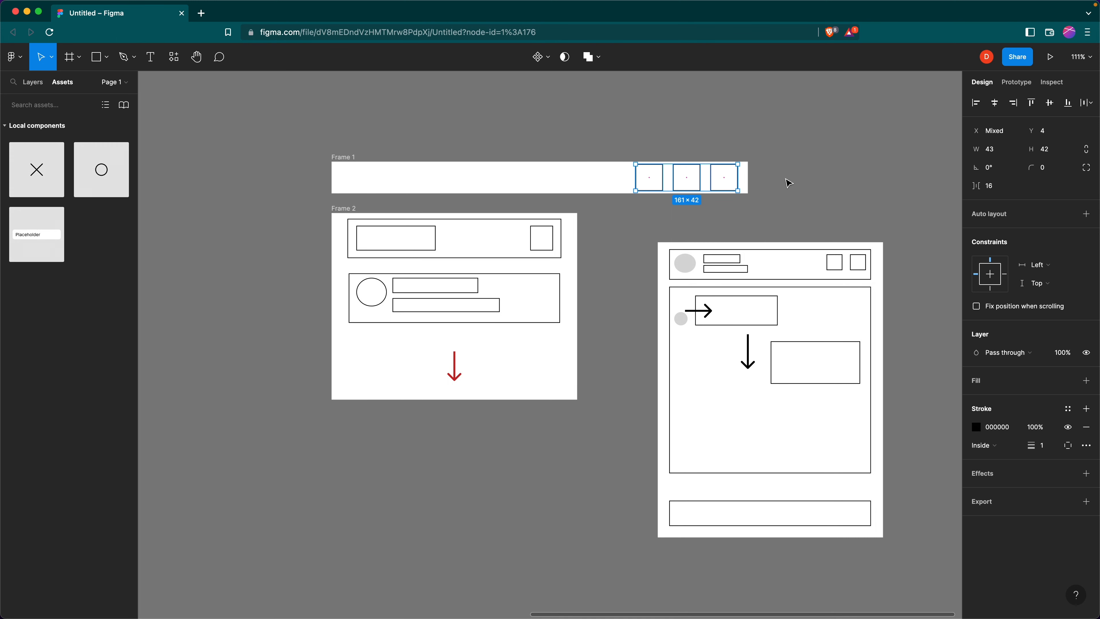
# Try applying auto layout to the whole of Frame 2 and undo it
pyautogui.scroll(-2, 788, 183)
pyautogui.hscroll(-3, 785, 184)
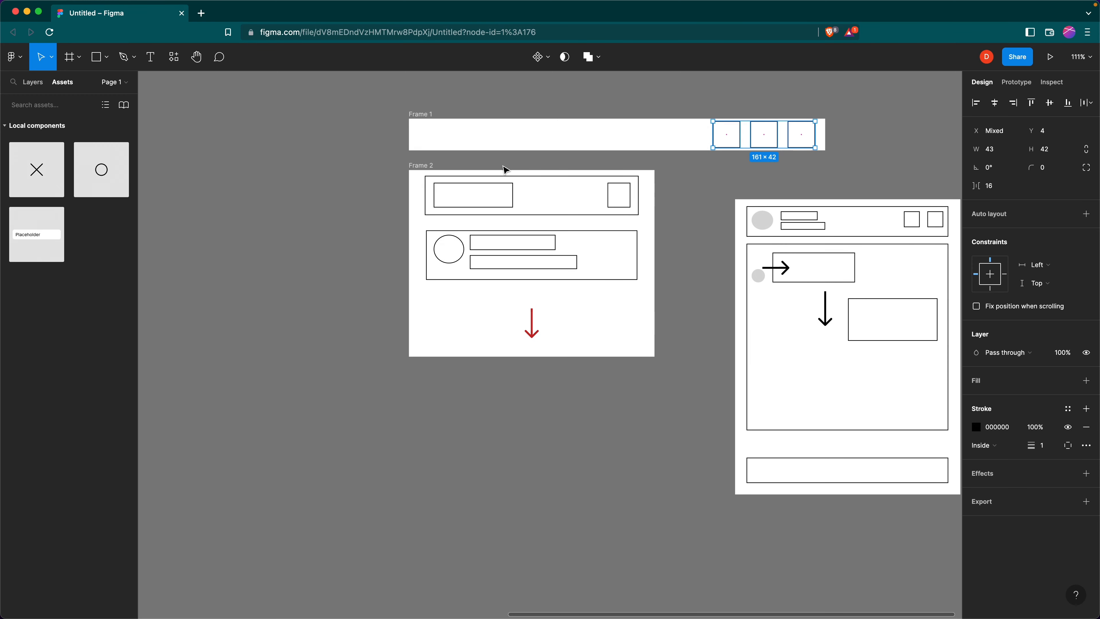
pyautogui.click(428, 169)
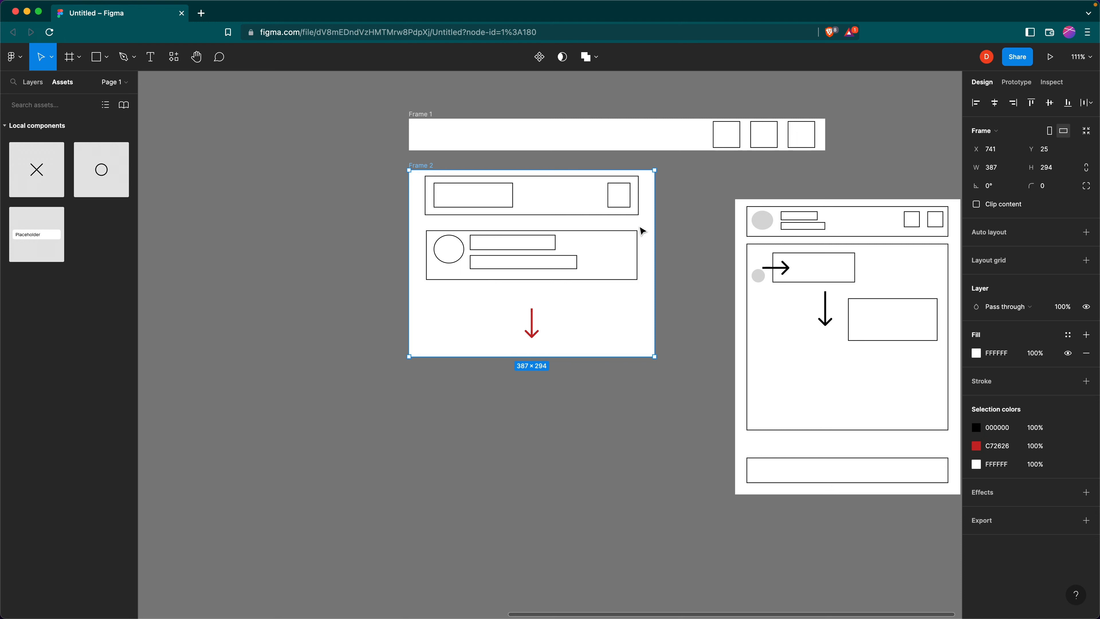
pyautogui.hotkey('shift', 'a')
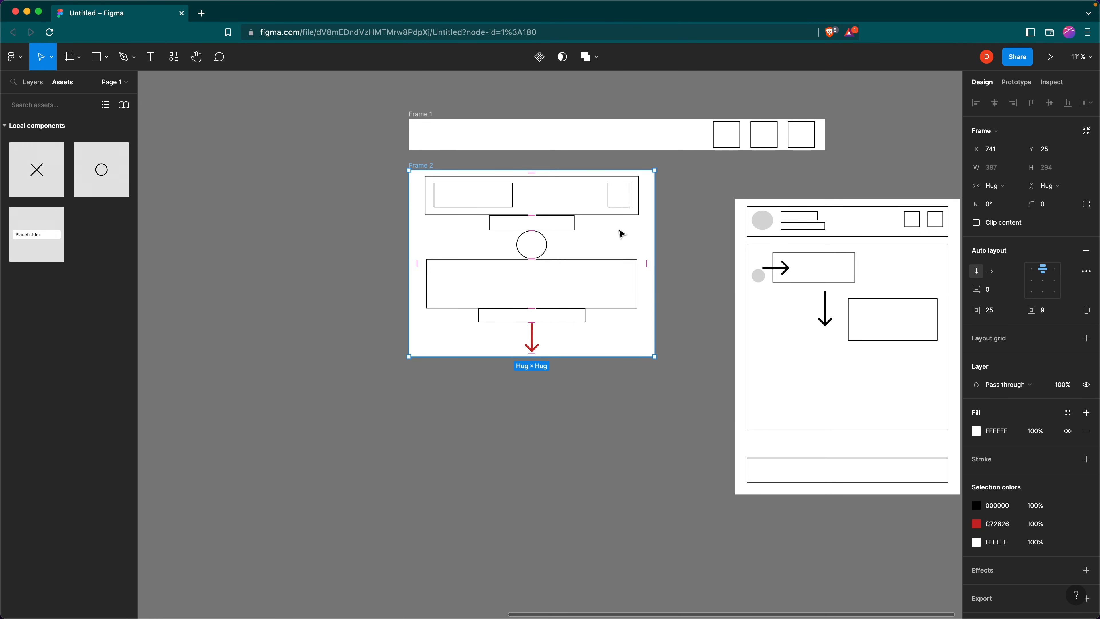
pyautogui.press('super+z')
pyautogui.click(686, 217)
# Create a Desktop frame of 1440 × 1024 in the empty canvas area below the Input component
pyautogui.hscroll(-1, 685, 217)
pyautogui.hscroll(-15, 671, 212)
pyautogui.scroll(-4, 674, 214)
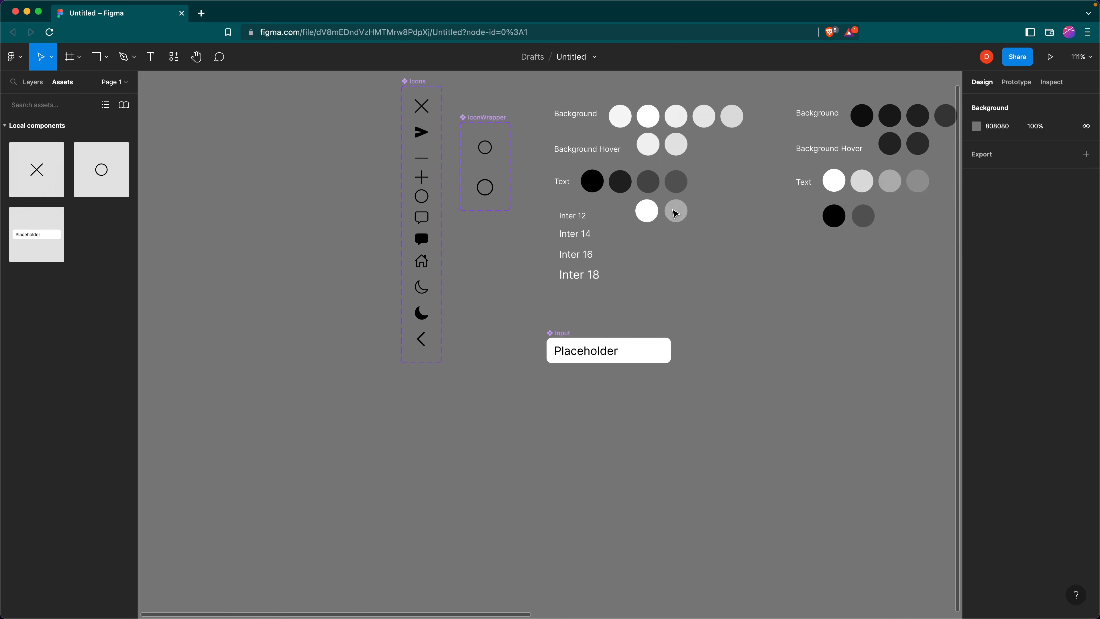
pyautogui.scroll(-3, 675, 214)
pyautogui.hscroll(1, 674, 214)
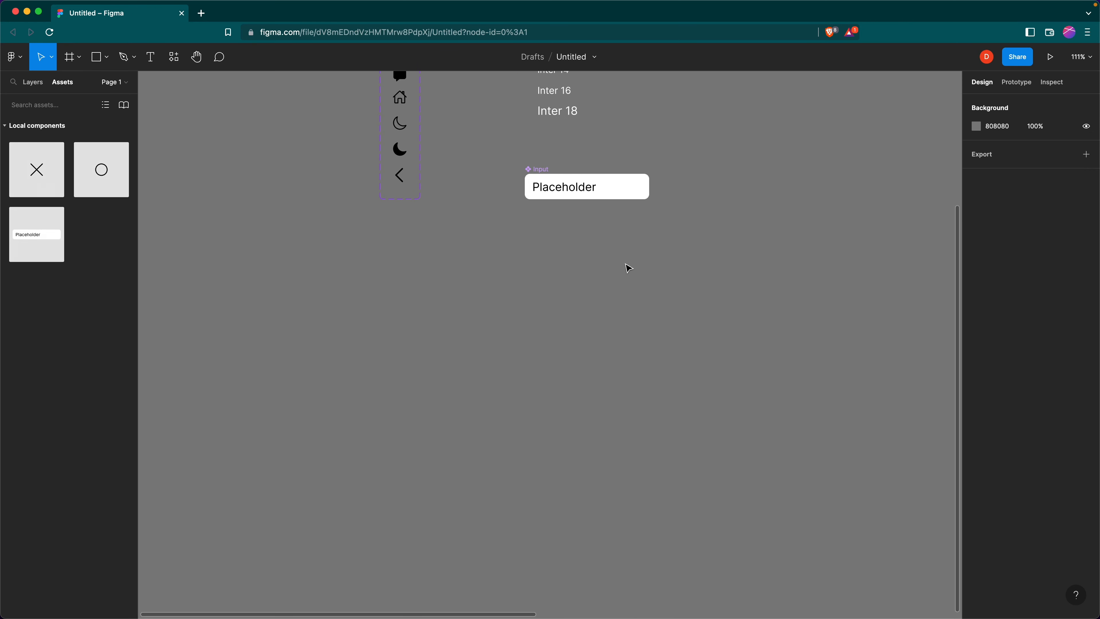
pyautogui.press('f')
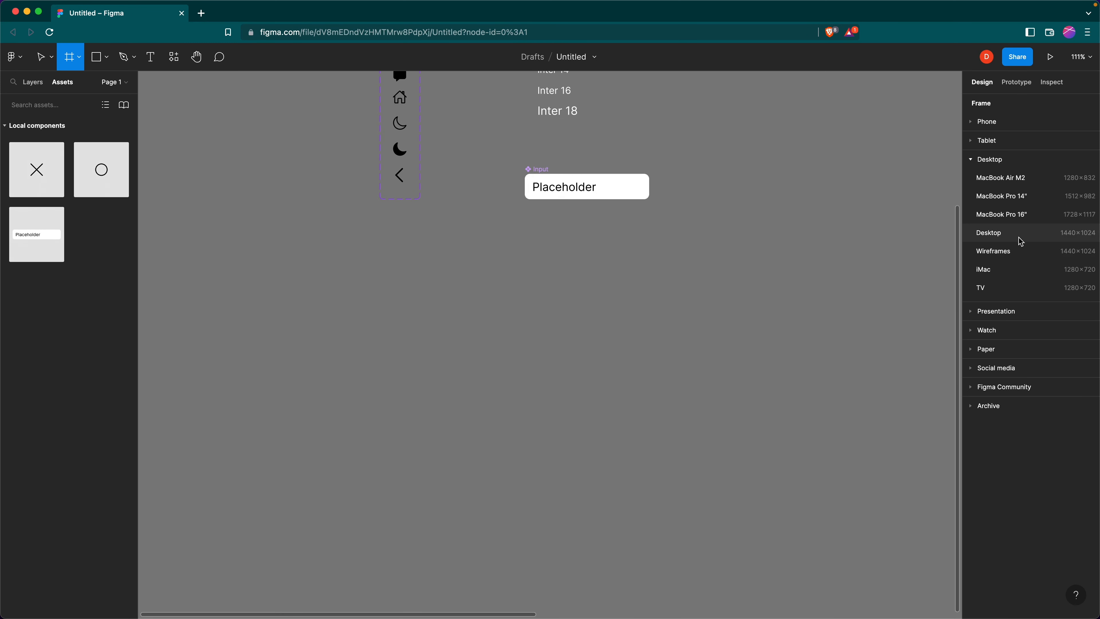
pyautogui.click(1009, 238)
pyautogui.moveTo(752, 282); pyautogui.dragTo(283, 404)
pyautogui.hscroll(-5, 444, 376)
pyautogui.scroll(-2, 448, 376)
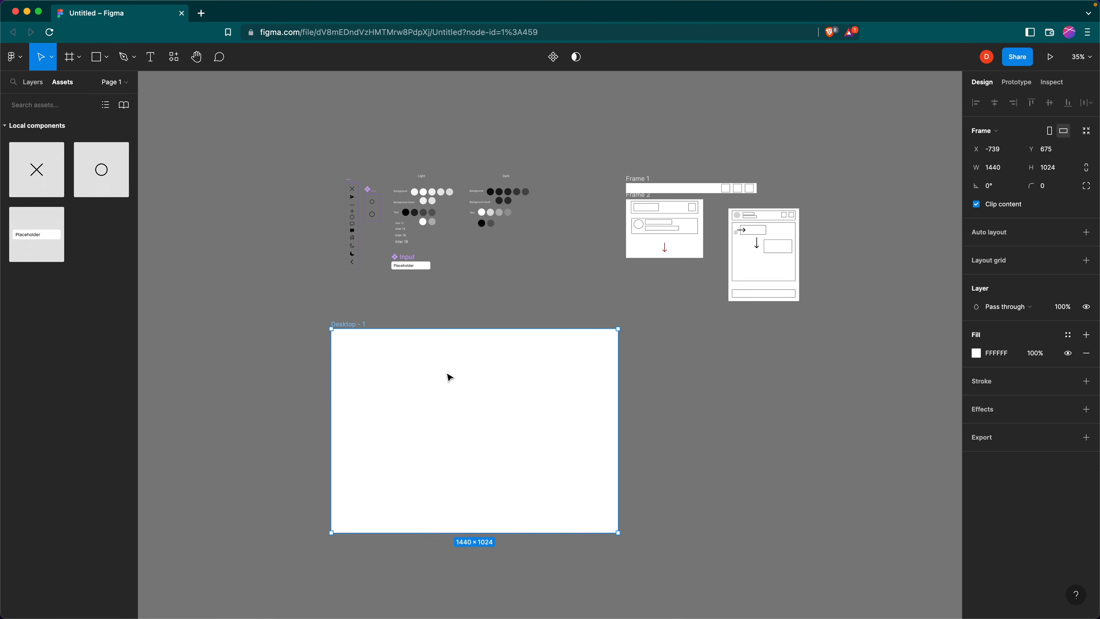
# Rename the new desktop frame as "Desktop - Blank"
pyautogui.scroll(5, 407, 309)
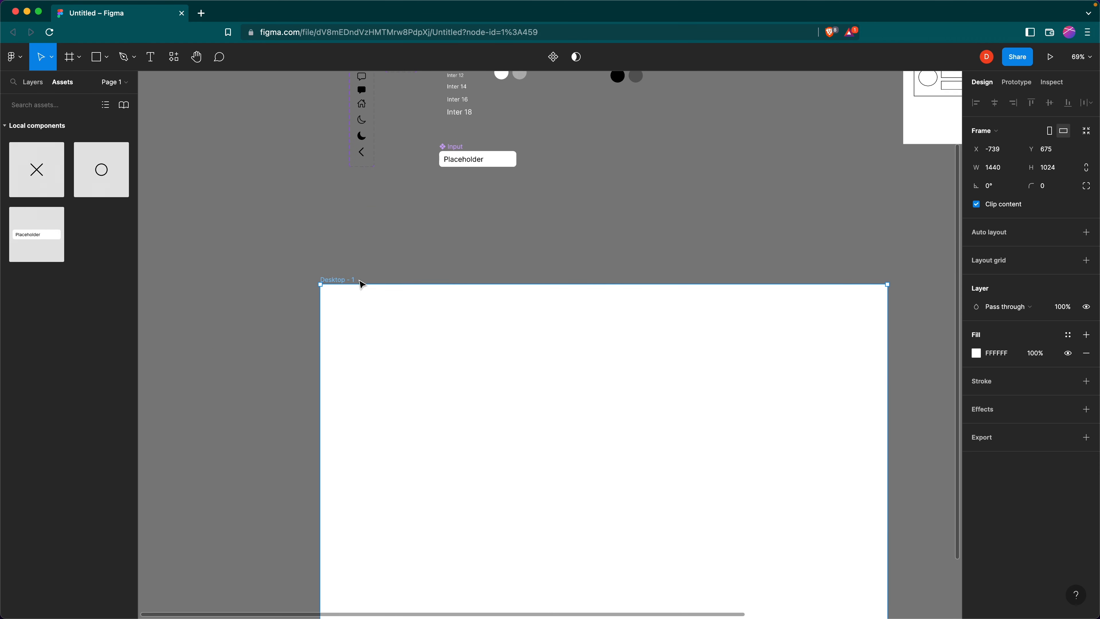
pyautogui.doubleClick(342, 279)
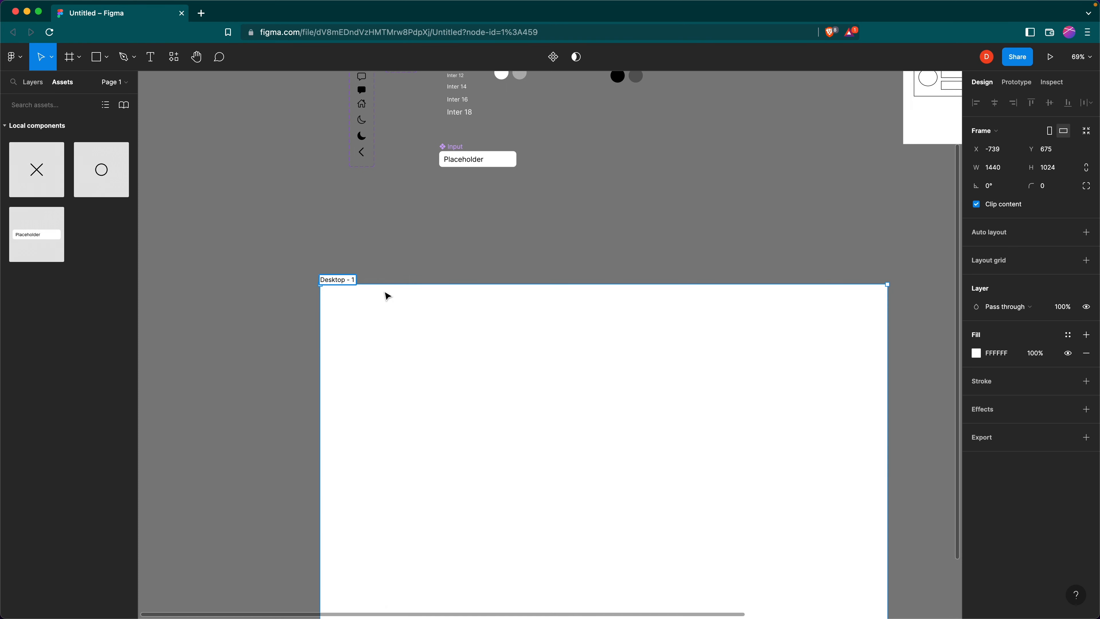
pyautogui.press('Return')
pyautogui.scroll(-5, 416, 282)
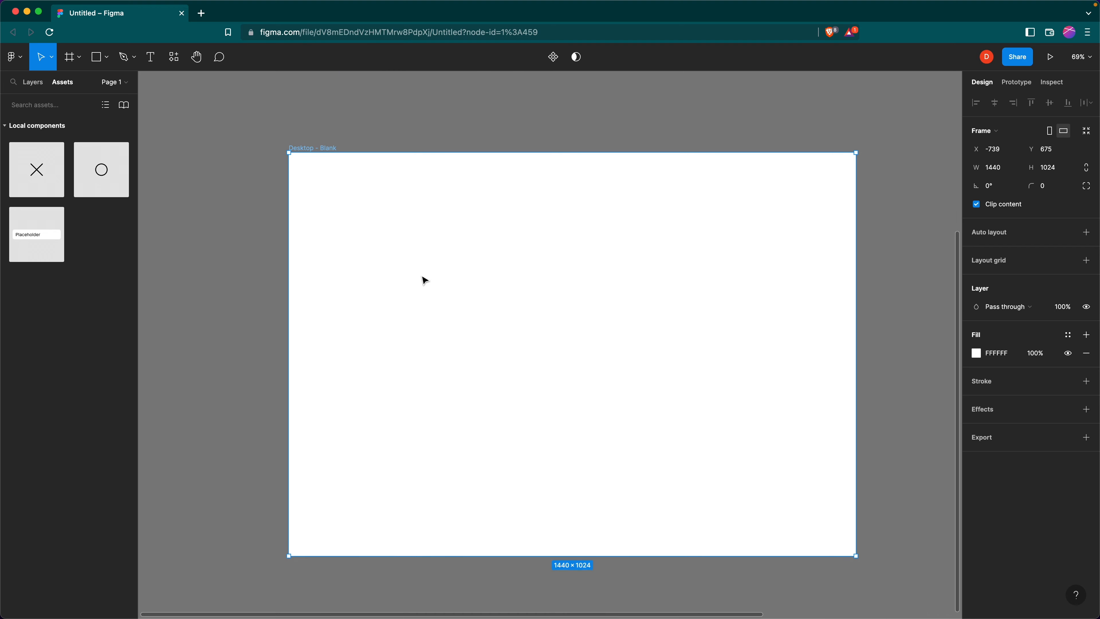
# Apply the Light Background color style to the Desktop - Blank frame's fill
pyautogui.hotkey('shift', '2')
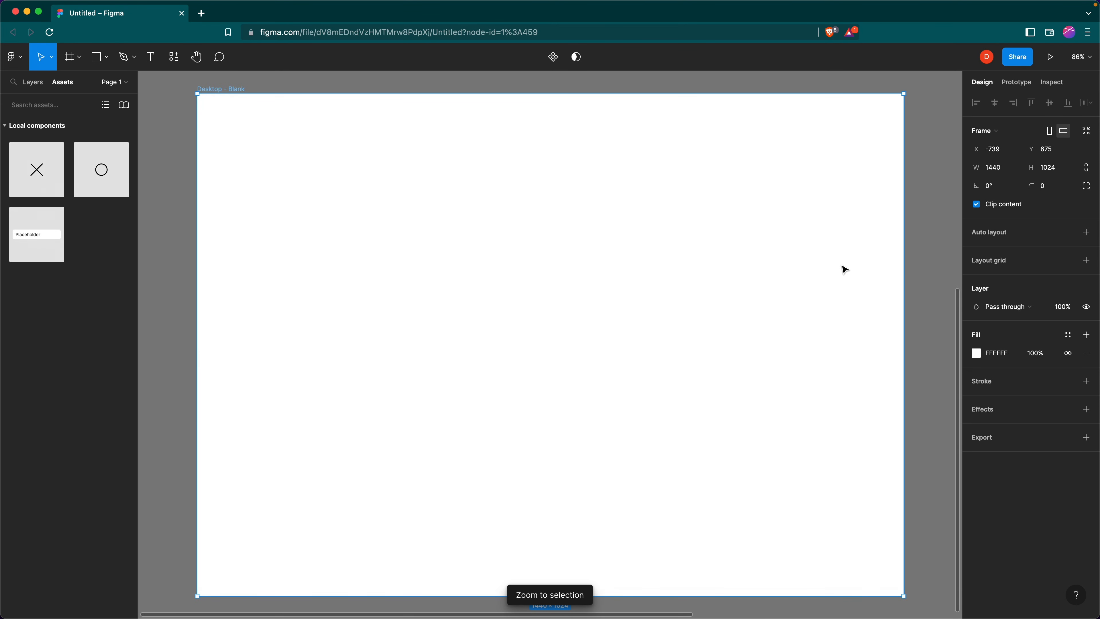
pyautogui.click(1067, 335)
pyautogui.click(1014, 423)
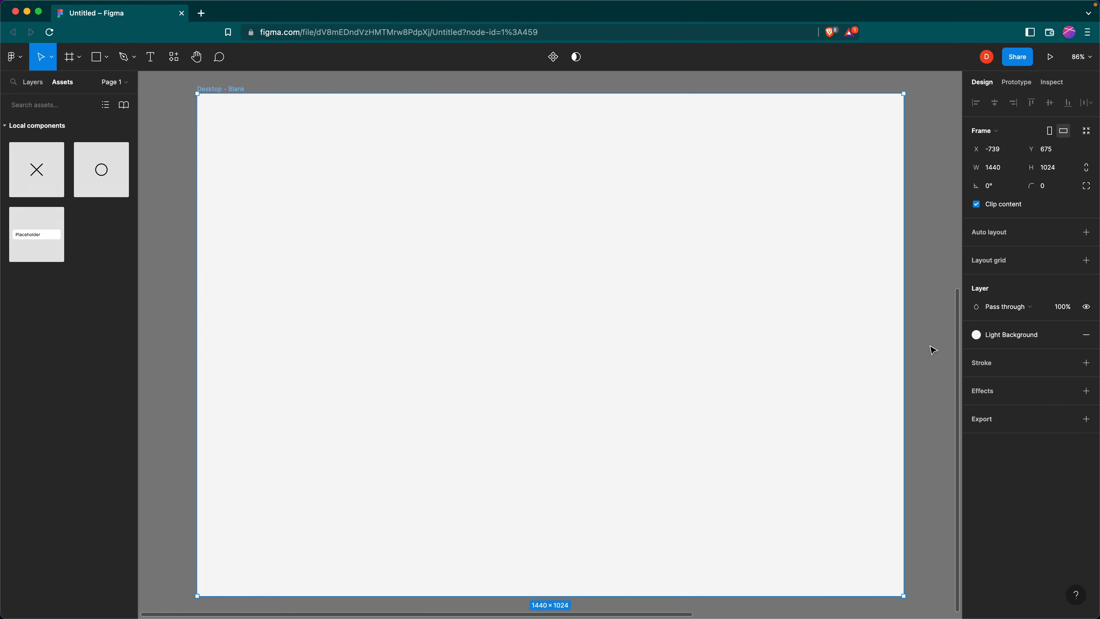
pyautogui.click(935, 342)
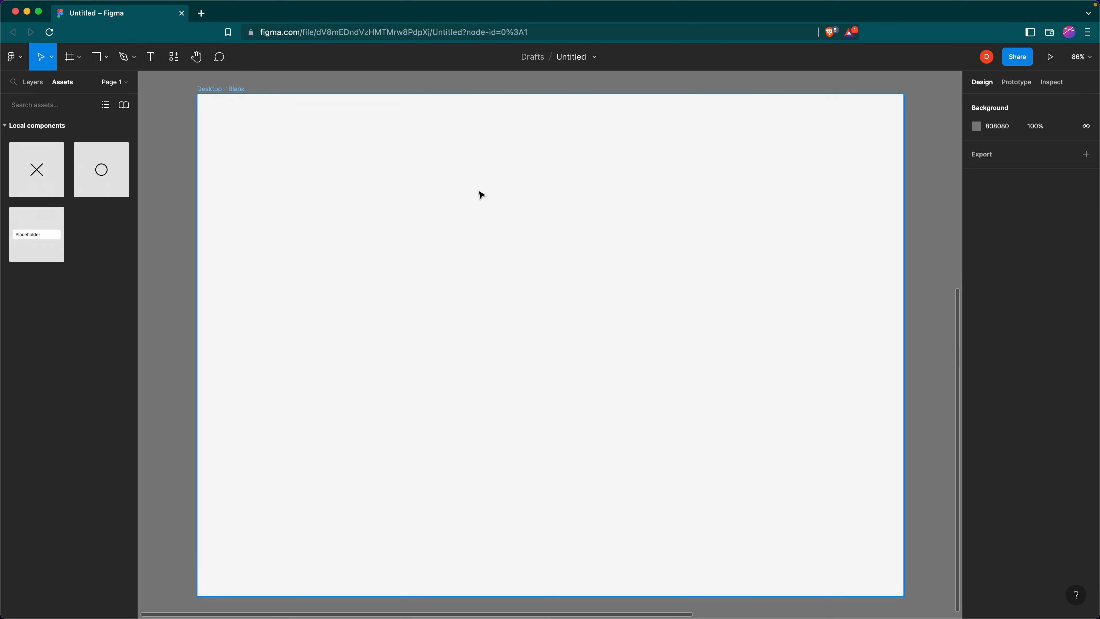
# Draw a frame about 177 × 51 near the desktop frame's upper-left corner and fill it with the Light Level 1 style
pyautogui.press('f')
pyautogui.moveTo(235, 103); pyautogui.dragTo(322, 127)
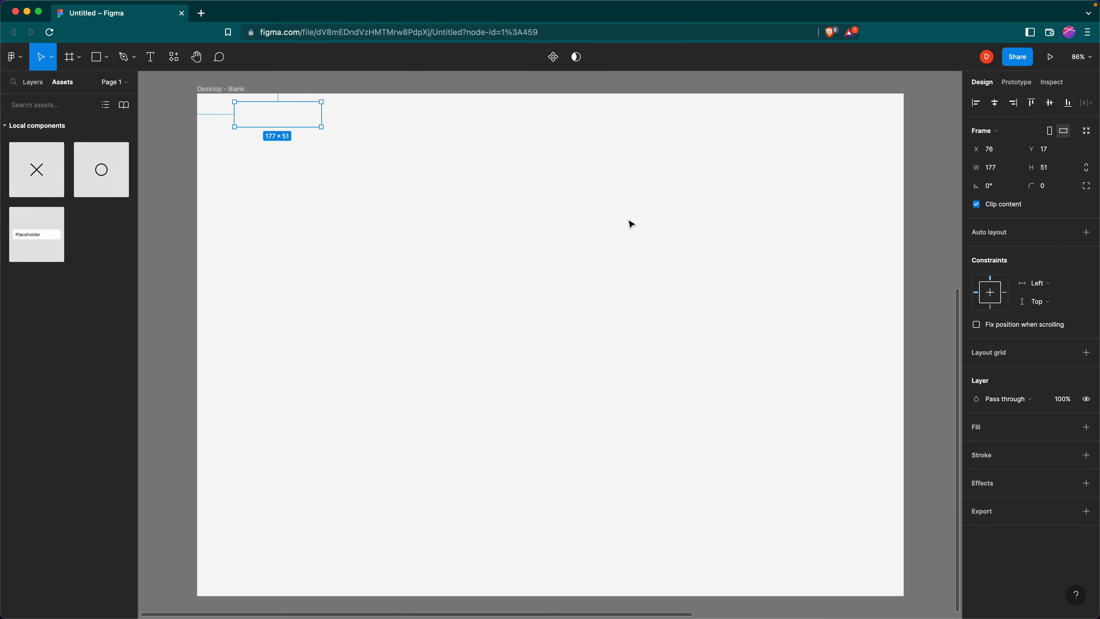
pyautogui.click(1068, 427)
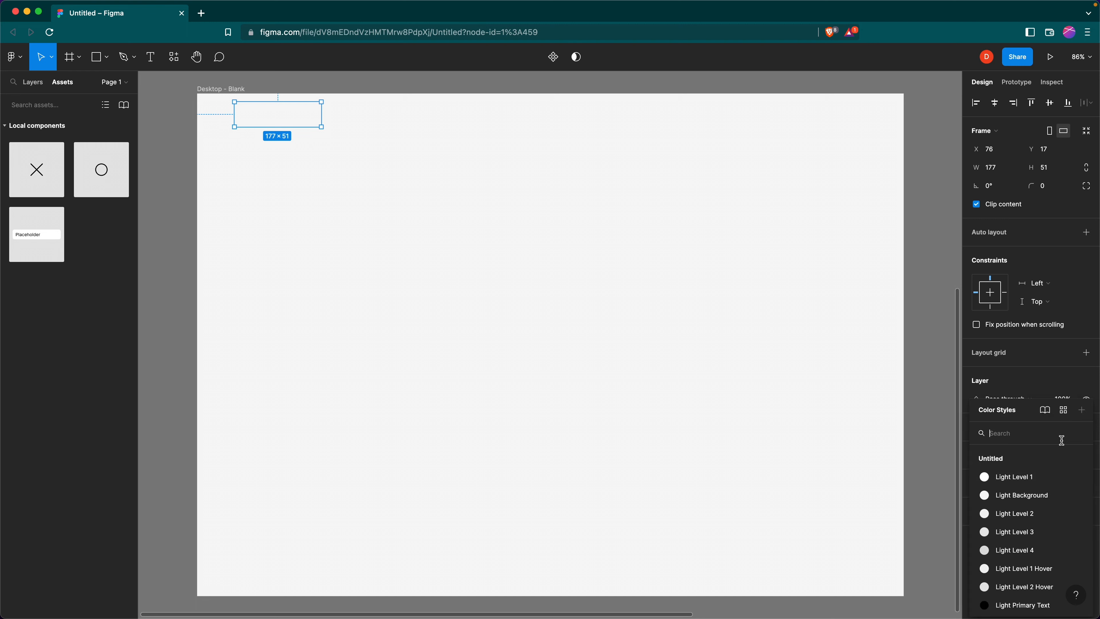
pyautogui.click(1022, 475)
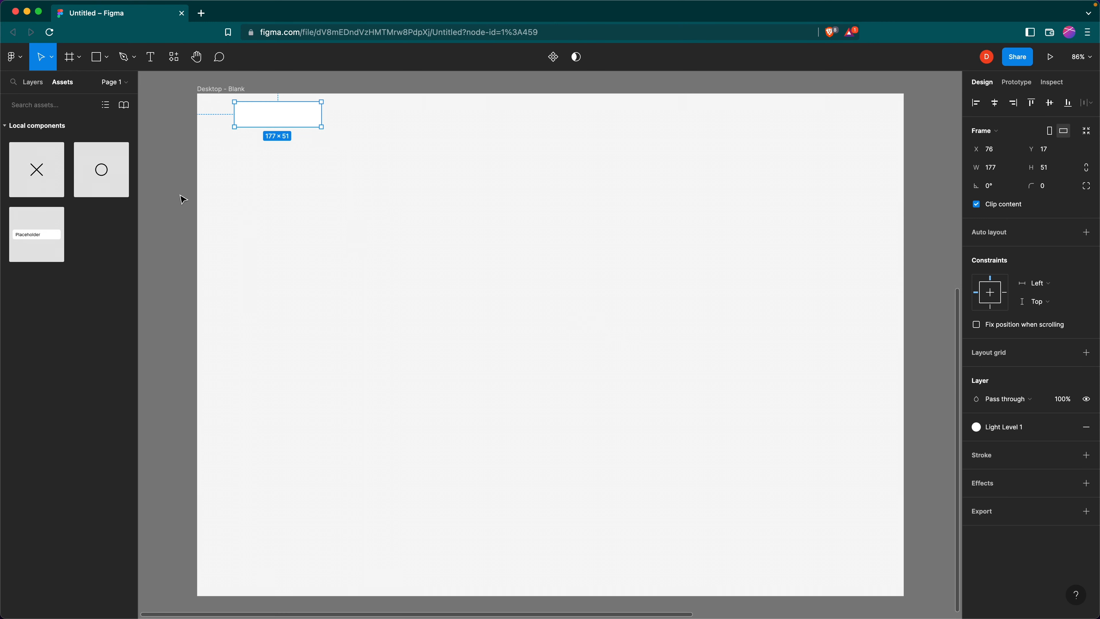
# Apply a small-elevation shadow to the small white frame with the Shadowkit plugin
pyautogui.click(13, 56)
pyautogui.moveTo(42, 147)
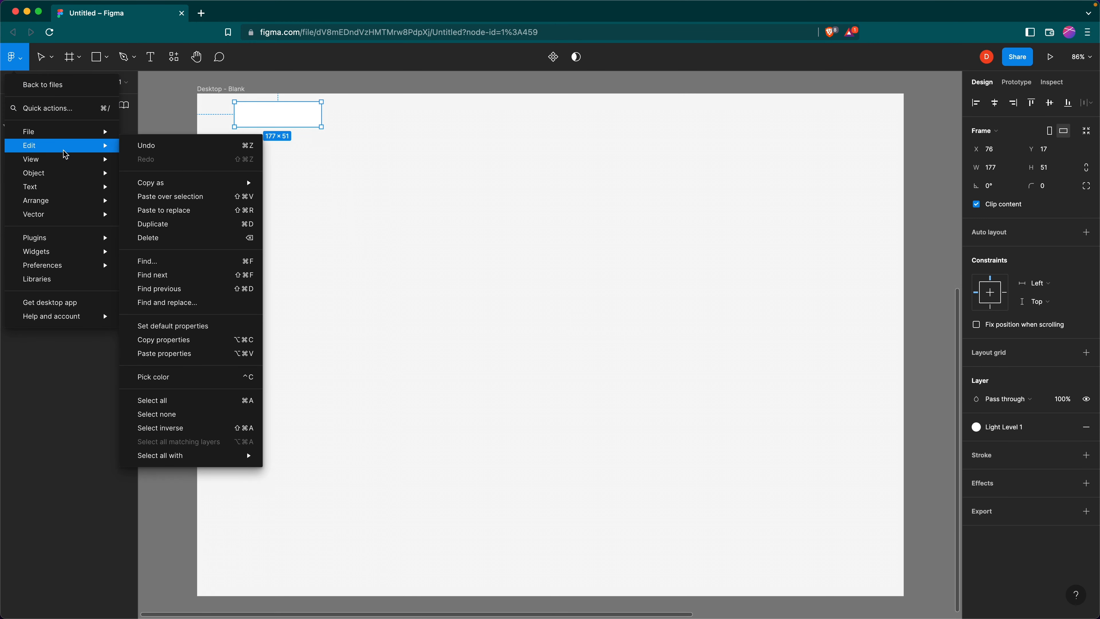
pyautogui.moveTo(96, 238)
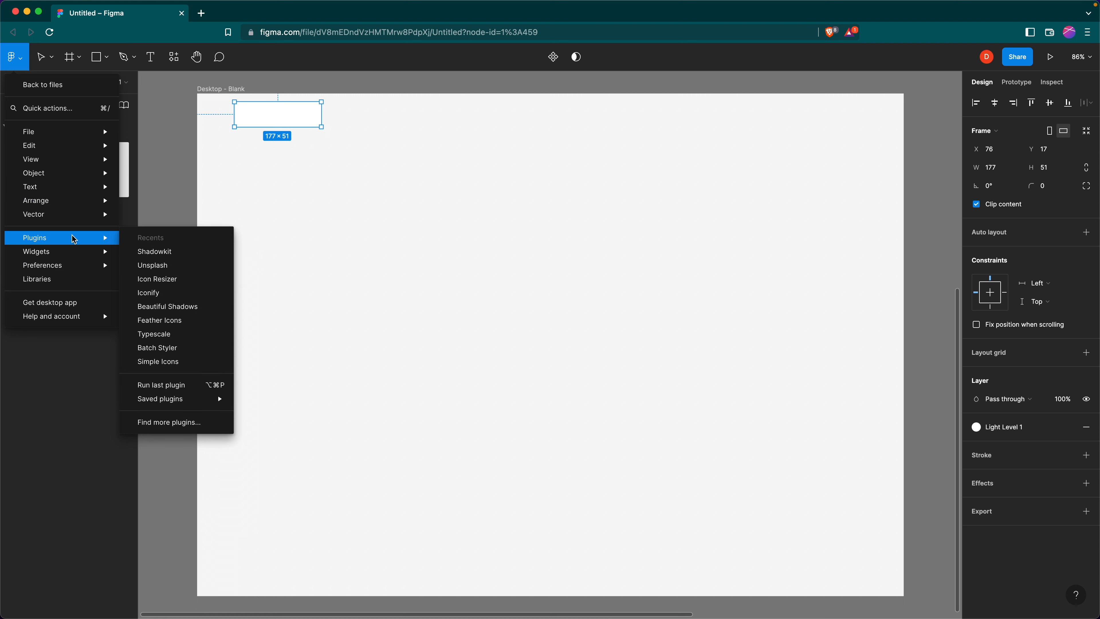
pyautogui.click(171, 255)
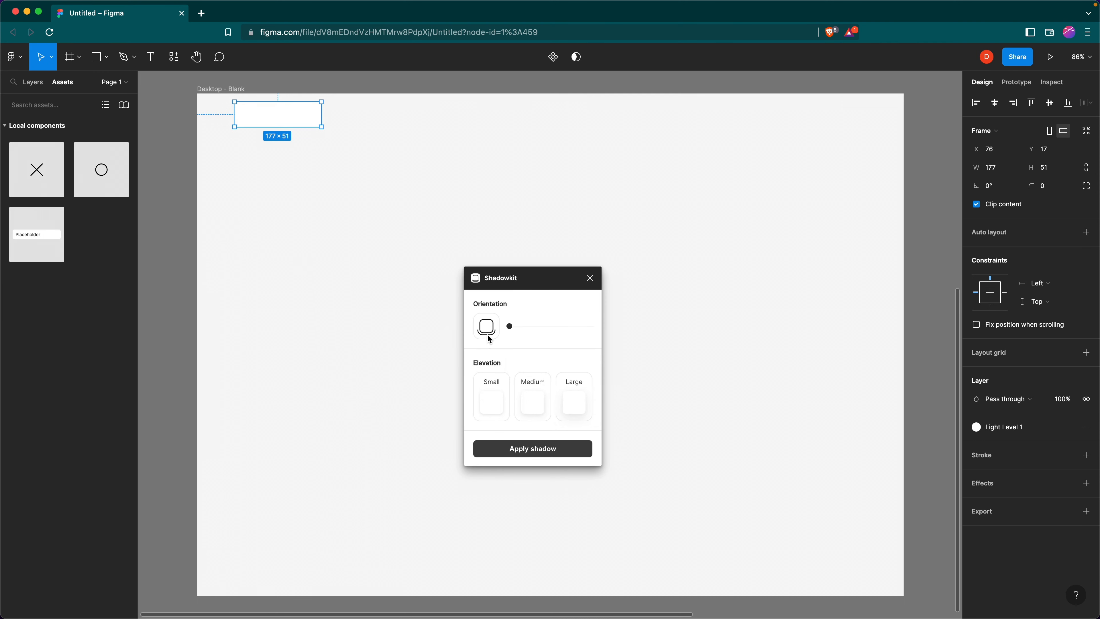
pyautogui.click(498, 411)
pyautogui.click(535, 451)
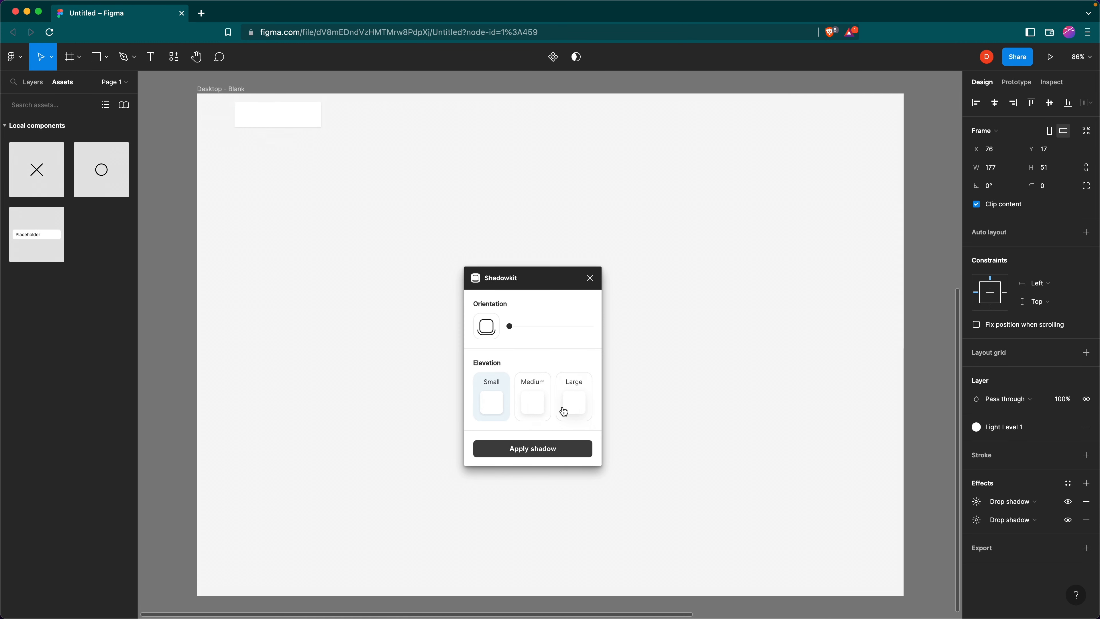
pyautogui.click(592, 281)
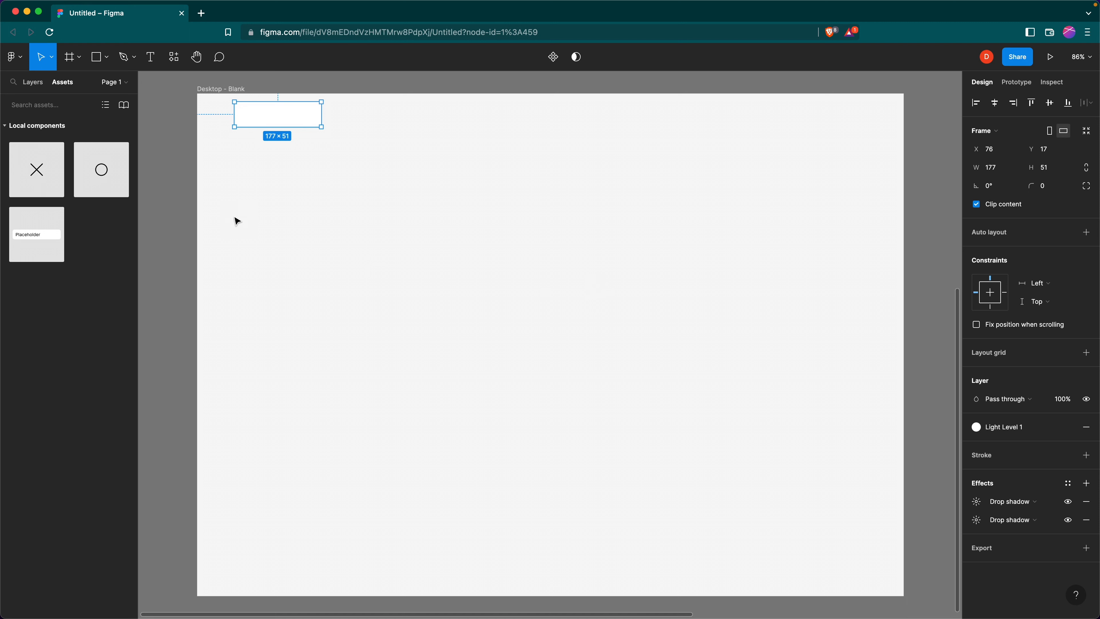
# Place a circle IconWrapper instance in the small white frame and apply auto layout to that frame
pyautogui.moveTo(107, 179); pyautogui.dragTo(295, 123)
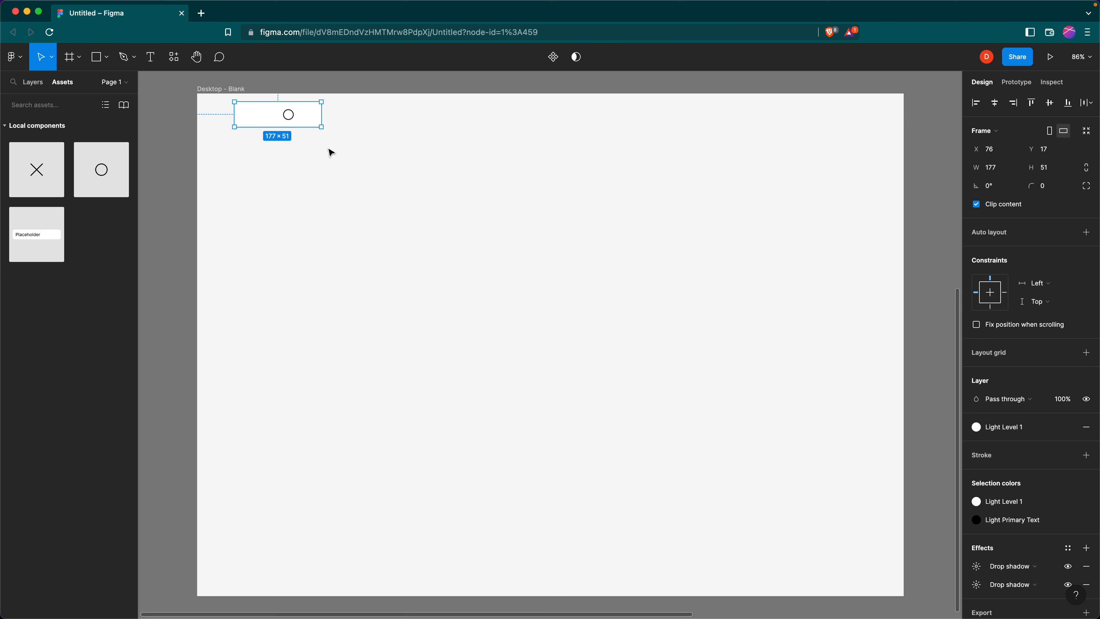
pyautogui.hotkey('shift', 'a')
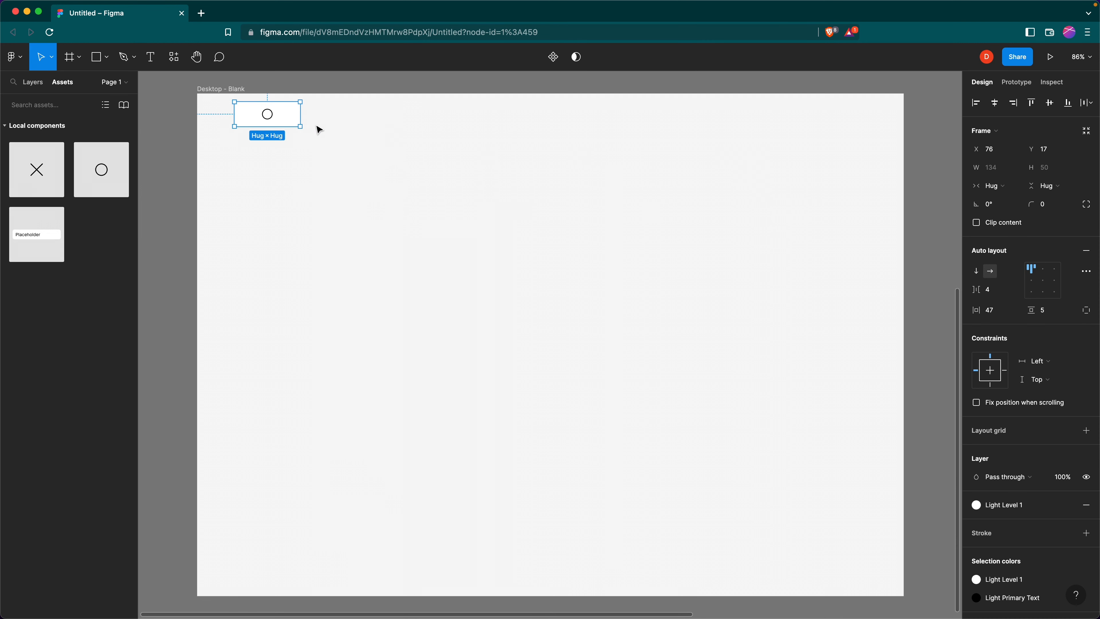
# Resize the white frame to 1440 wide with a fixed height of 56 and align it with the desktop frame's top edge
pyautogui.moveTo(303, 121); pyautogui.dragTo(904, 117)
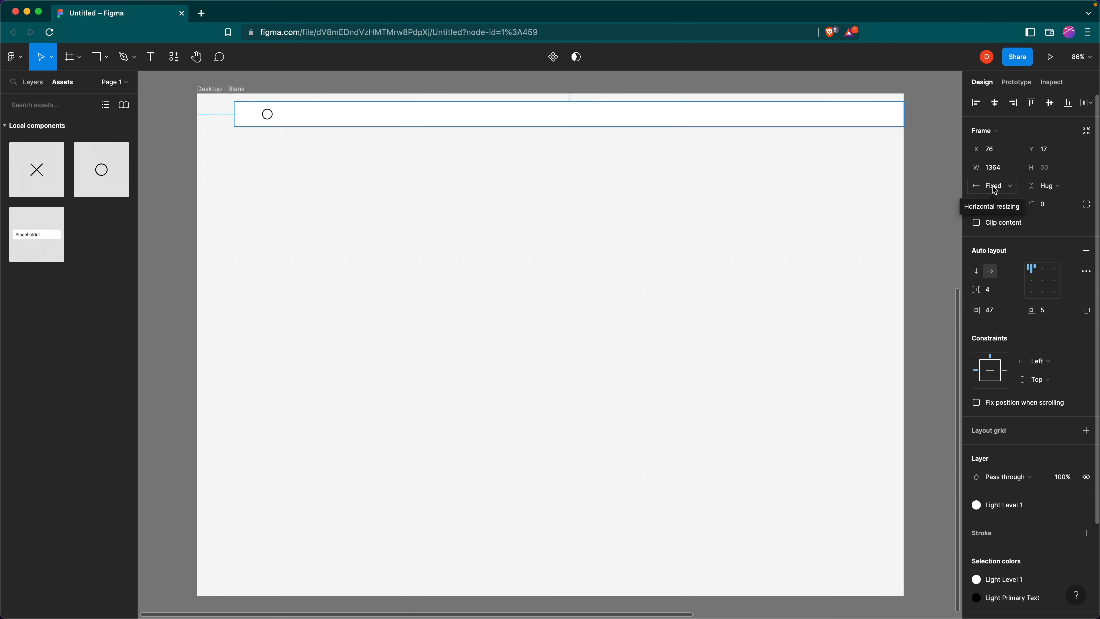
pyautogui.moveTo(234, 112); pyautogui.dragTo(197, 108)
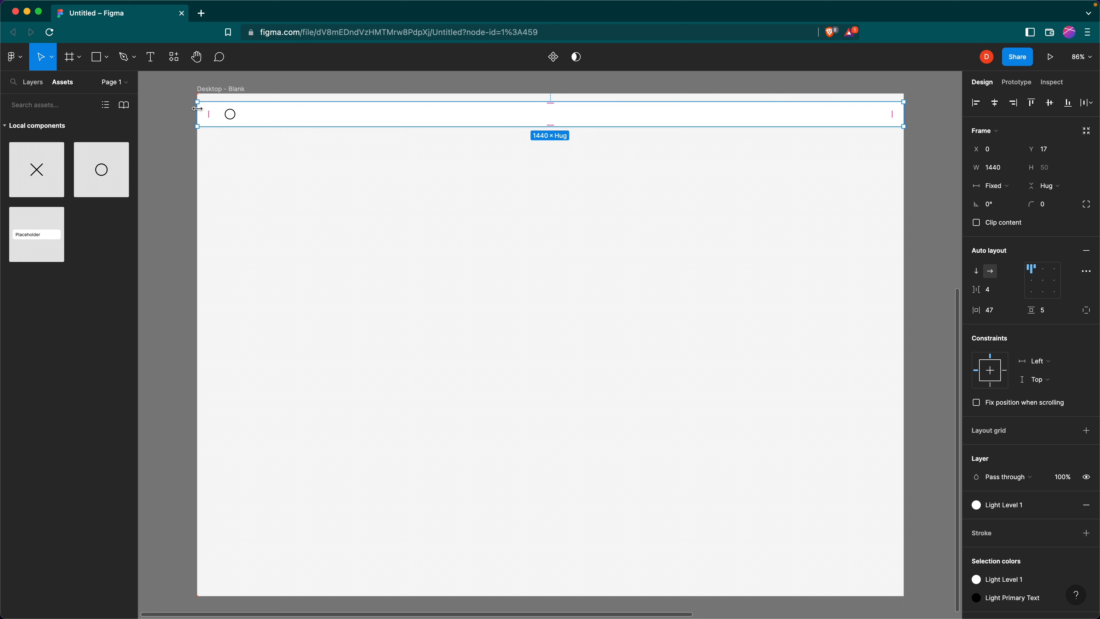
pyautogui.click(1050, 188)
pyautogui.click(1051, 173)
pyautogui.click(1053, 172)
pyautogui.write('5')
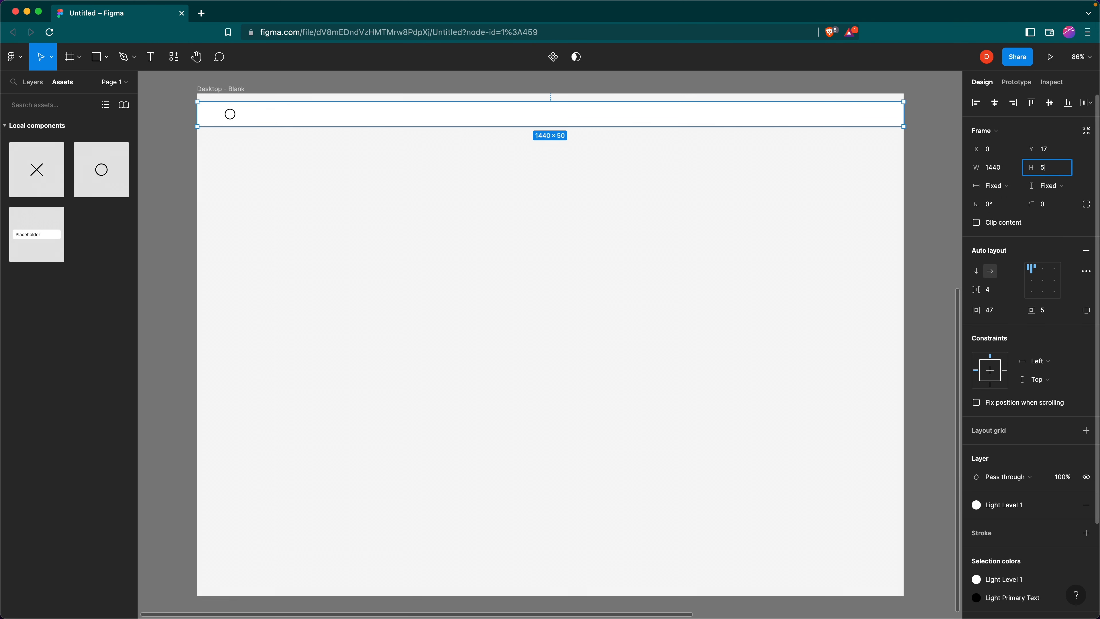
pyautogui.write('6')
pyautogui.press('Return')
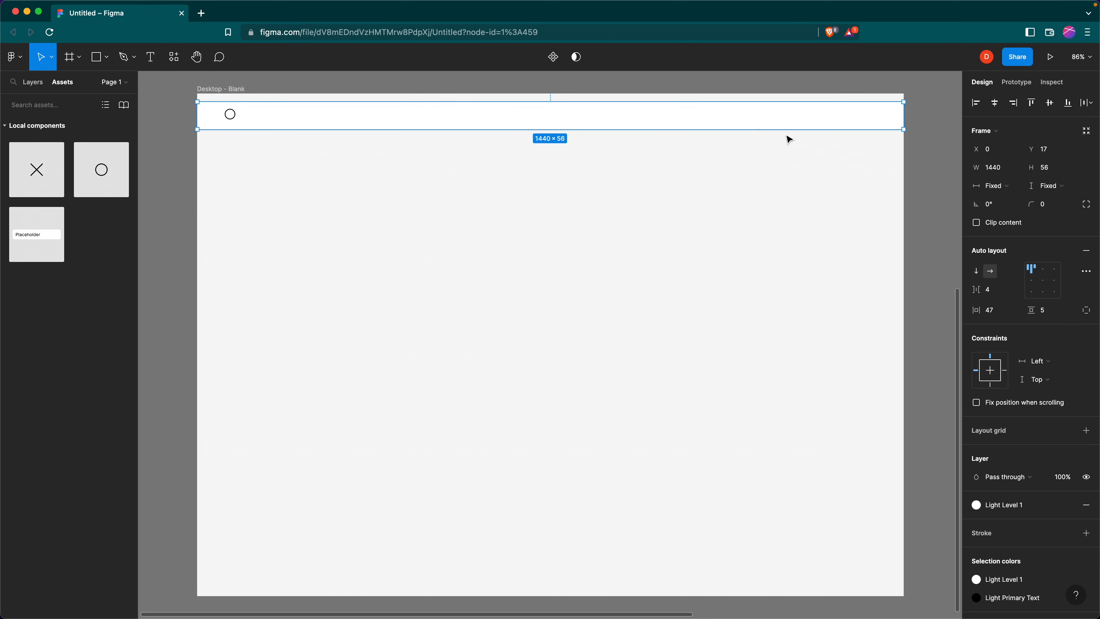
pyautogui.moveTo(788, 116); pyautogui.dragTo(788, 115)
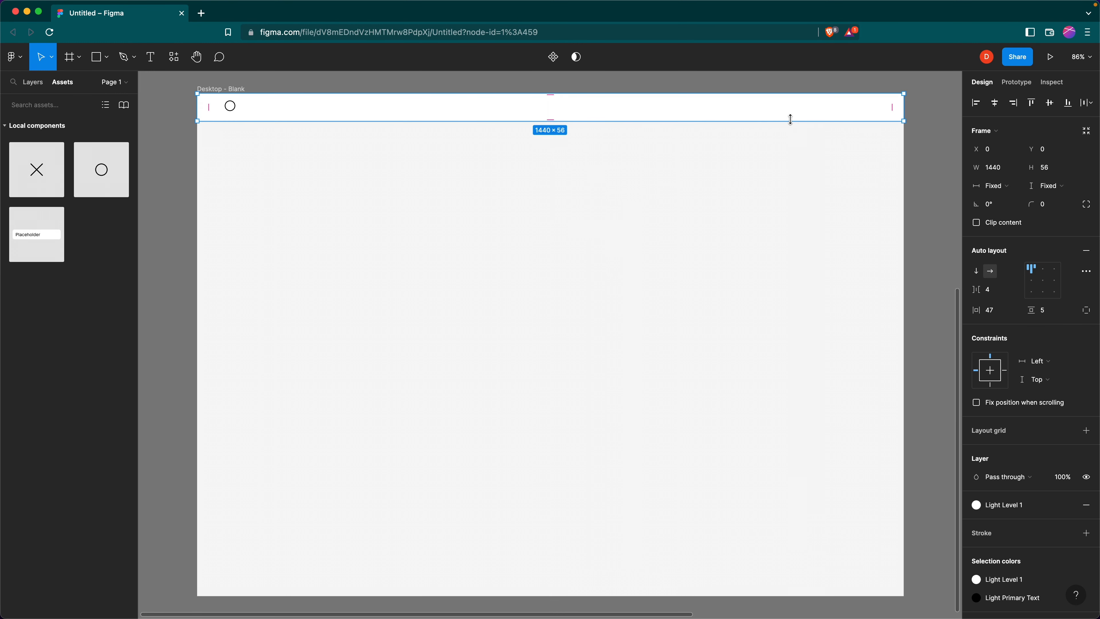
# Add two more circle IconWrapper instances beside the first one in the header bar, then select the whole bar
pyautogui.moveTo(101, 171); pyautogui.dragTo(252, 107)
pyautogui.moveTo(115, 173); pyautogui.dragTo(273, 107)
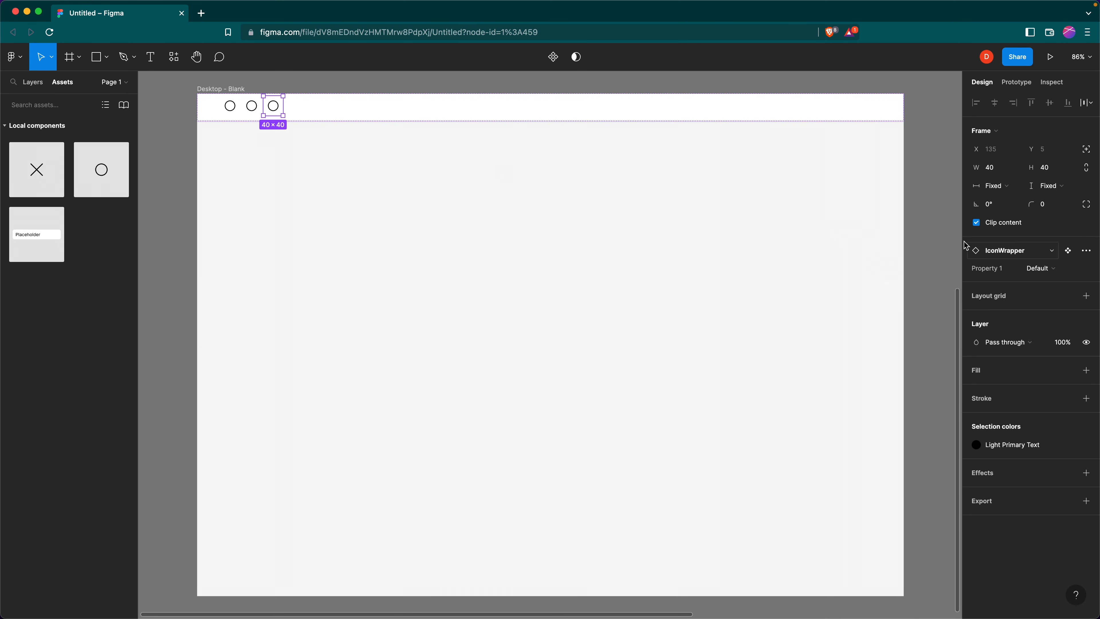
pyautogui.click(871, 117)
pyautogui.hotkey('shift', 'a')
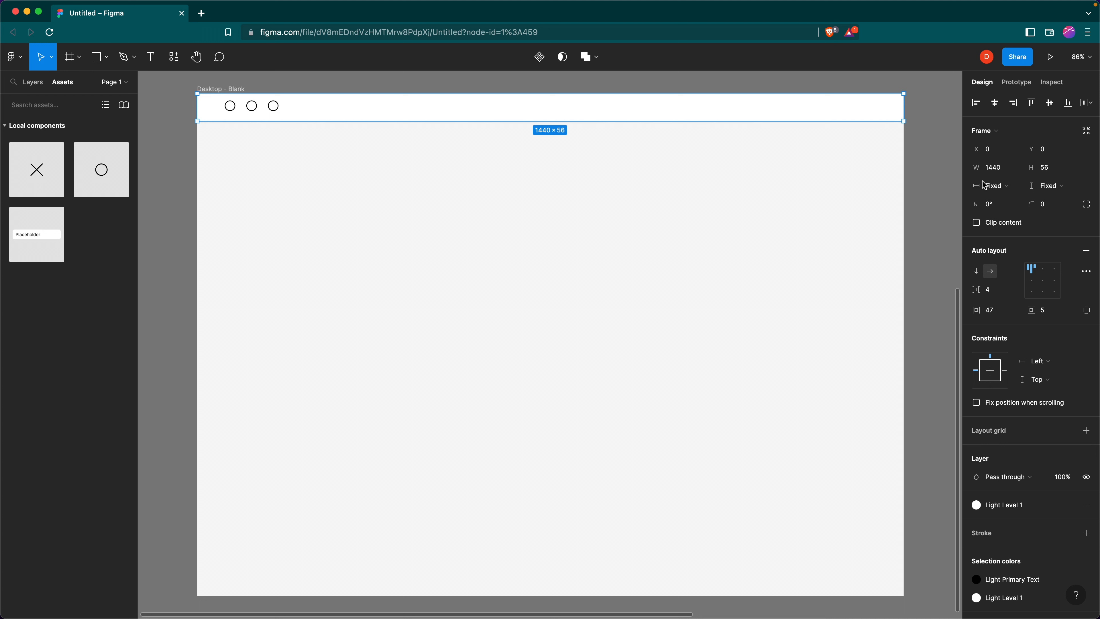
# Align the header bar's contents to the right and vertical centre, with 16 horizontal padding and 8 spacing between items
pyautogui.click(1056, 283)
pyautogui.click(995, 311)
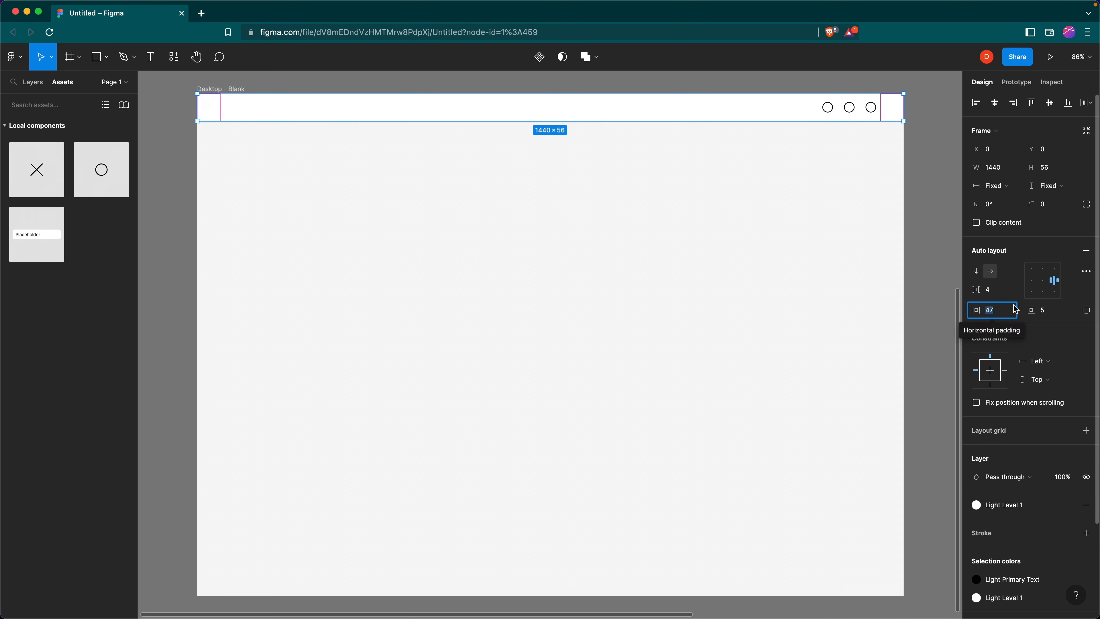
pyautogui.write('16')
pyautogui.press('Return')
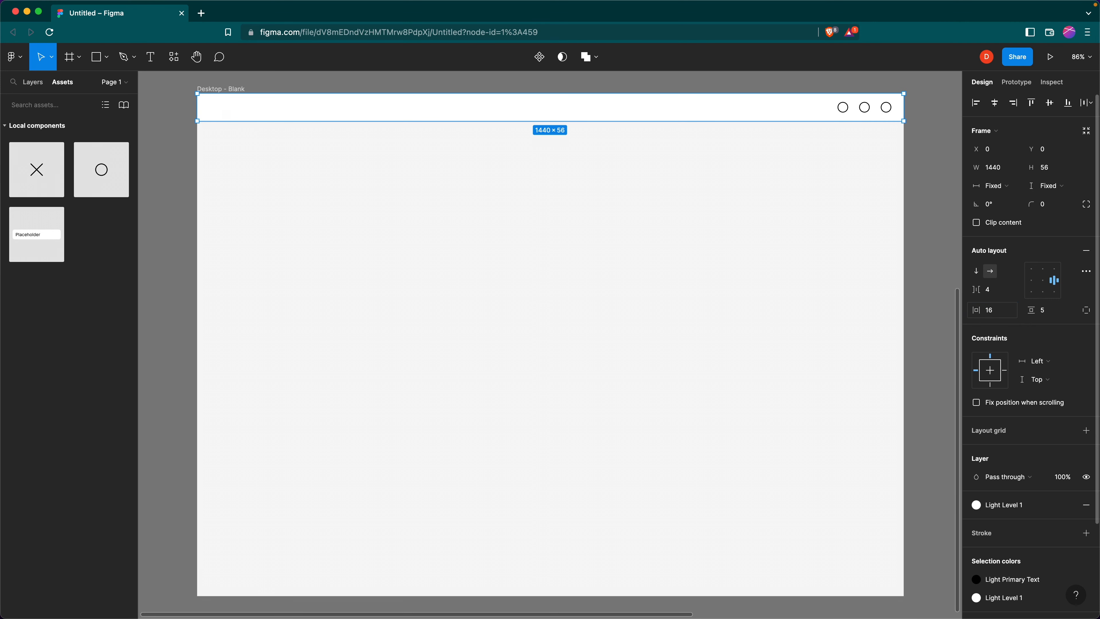
pyautogui.click(996, 296)
pyautogui.write('8')
pyautogui.press('Return')
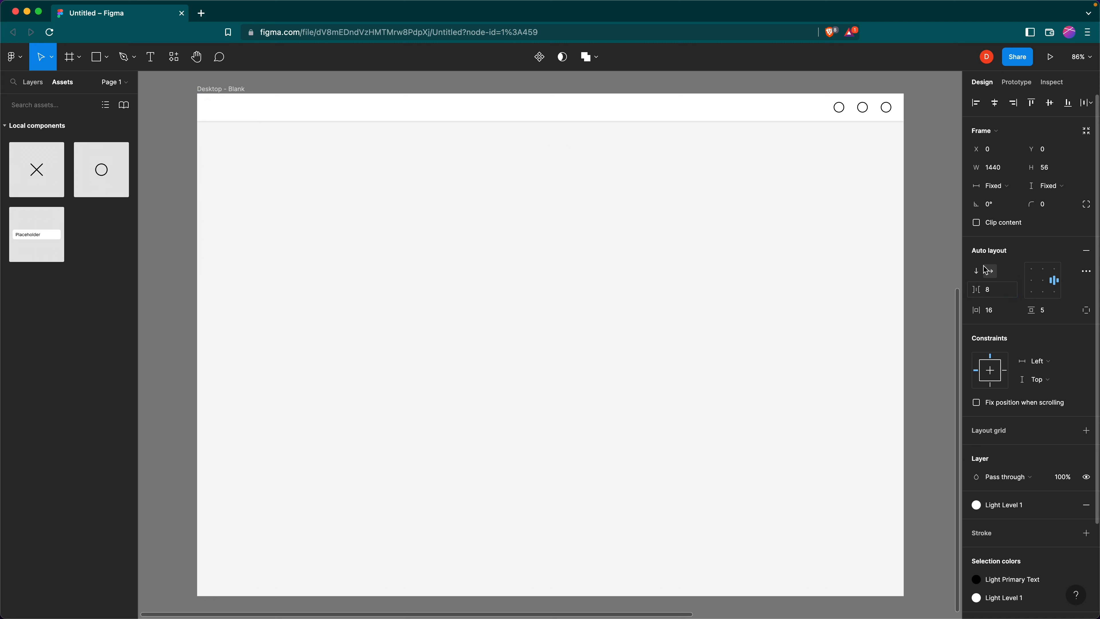
# Switch the middle header icon to the ion:chatbox-outline variant
pyautogui.click(867, 113)
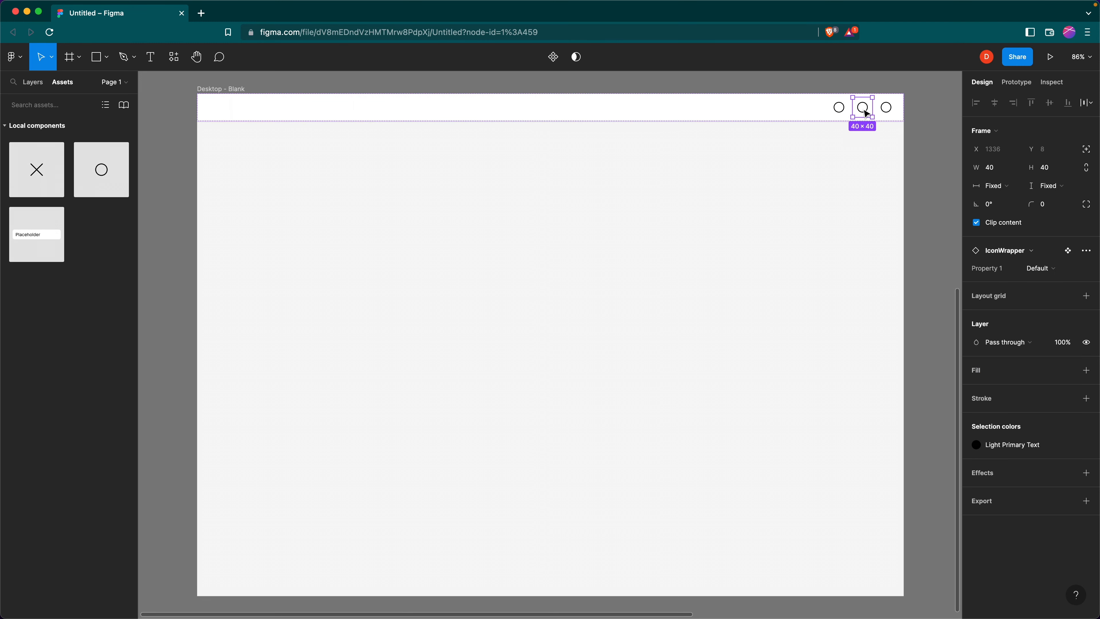
pyautogui.doubleClick(866, 114)
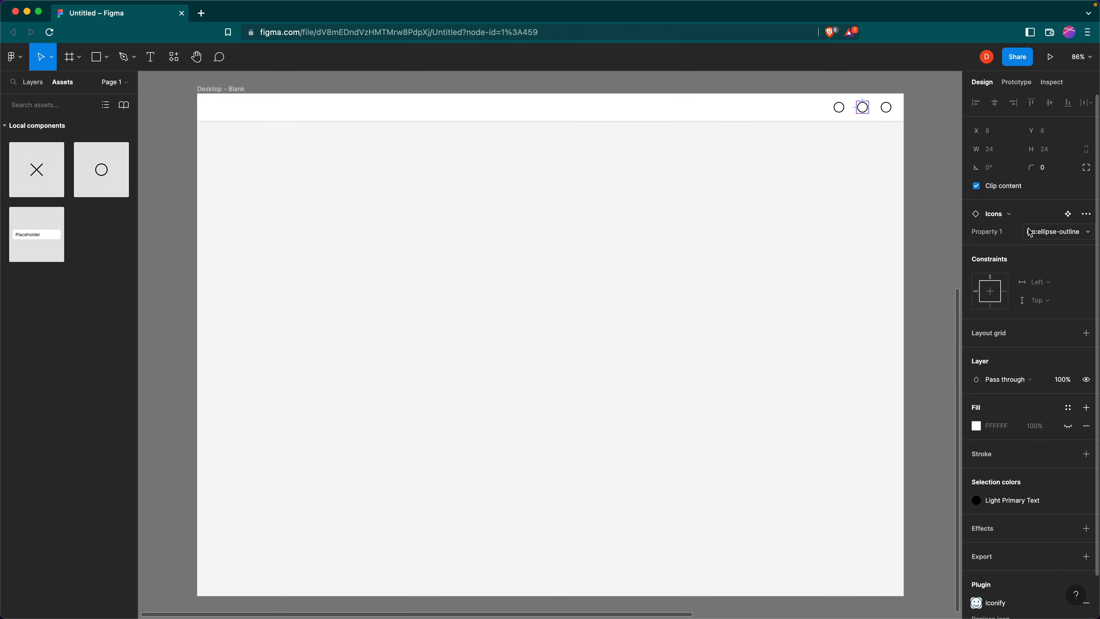
pyautogui.click(1042, 234)
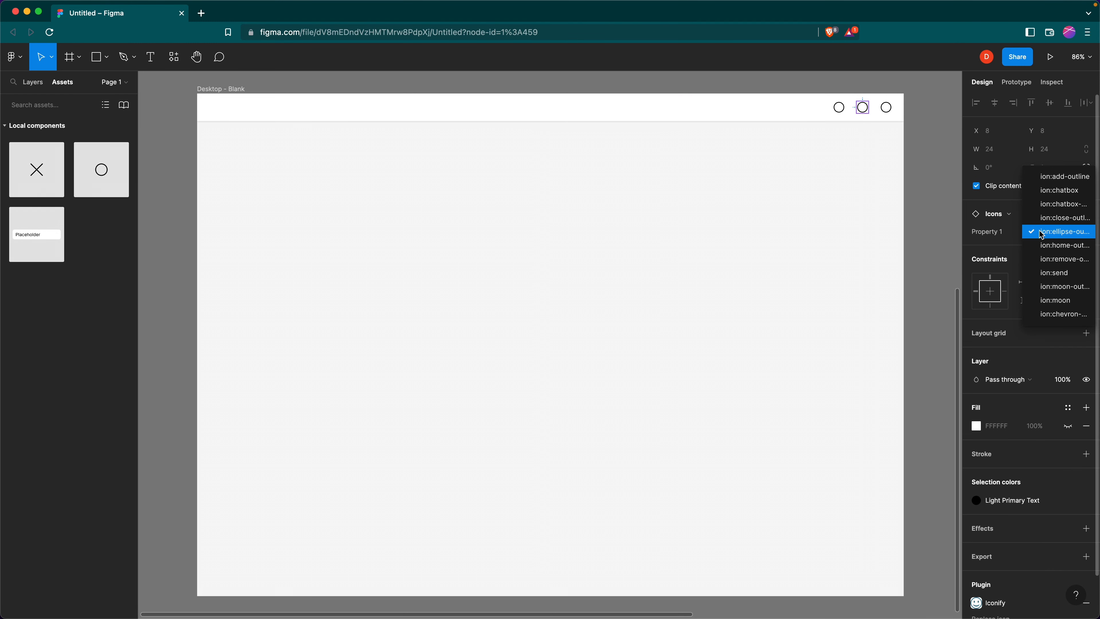
pyautogui.click(1061, 205)
# Switch the first of the three header icons to the ion:moon-outline variant
pyautogui.click(838, 108)
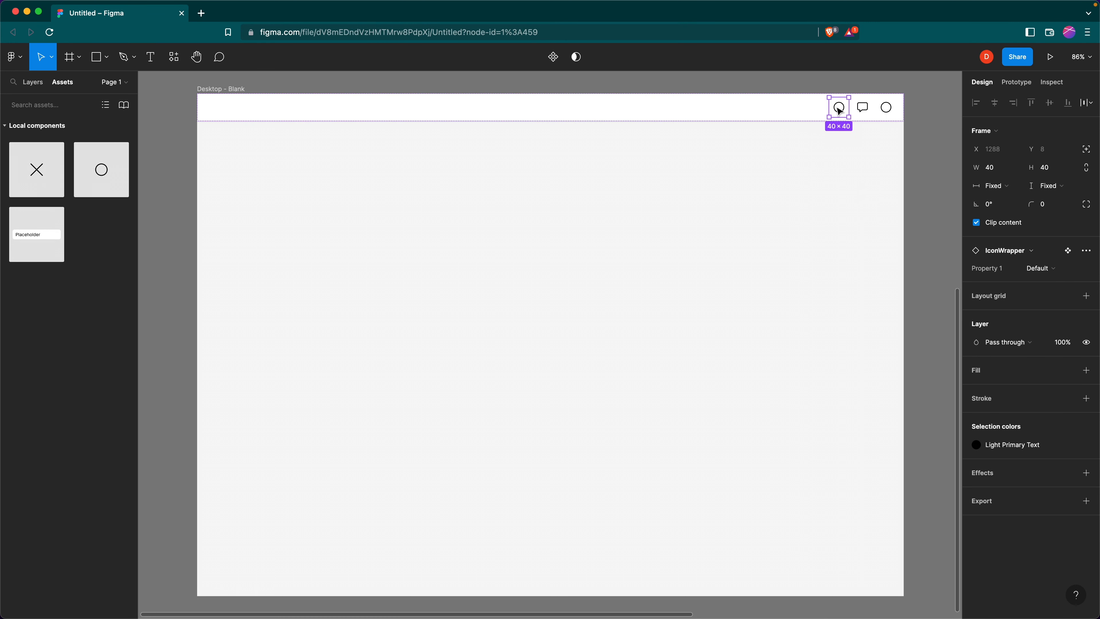
pyautogui.doubleClick(839, 110)
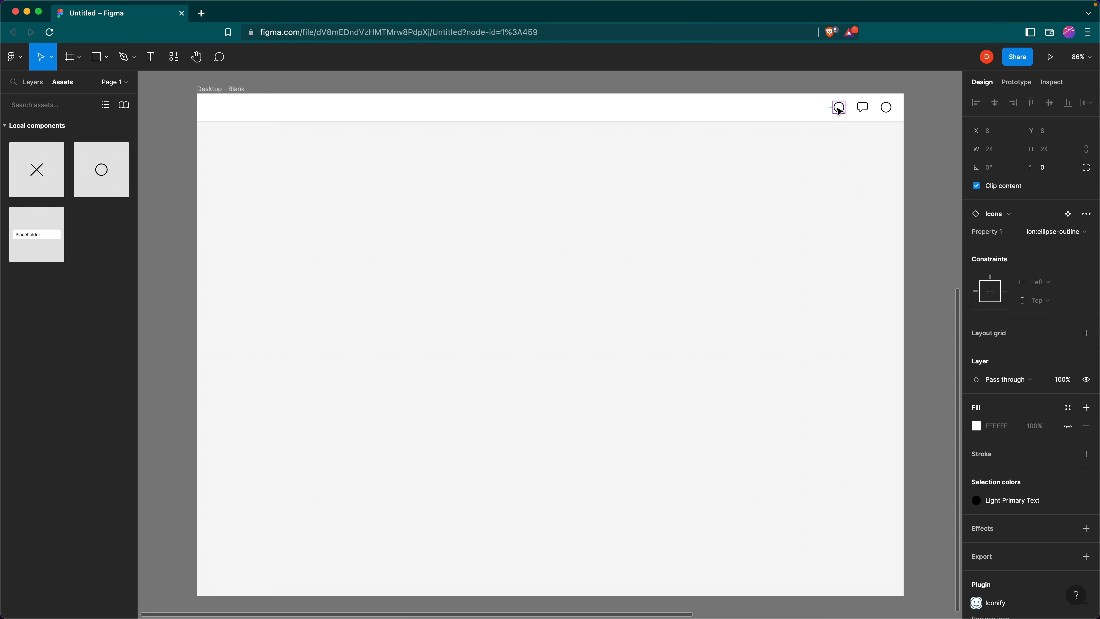
pyautogui.click(1063, 233)
pyautogui.click(1063, 291)
pyautogui.click(861, 186)
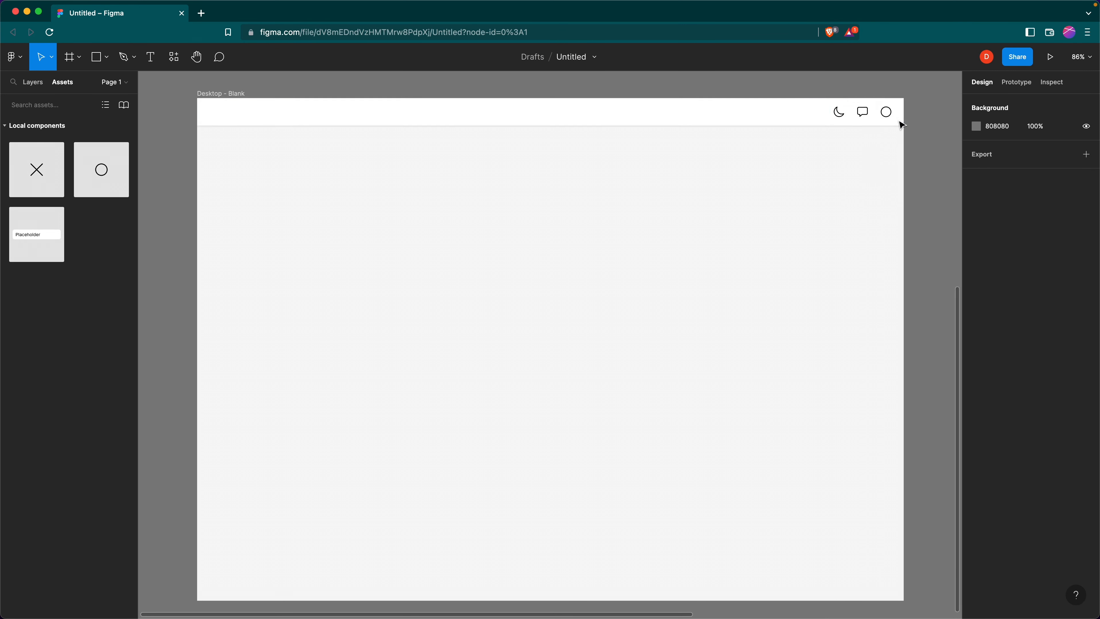
# Turn the whole header bar with its three icons into a component
pyautogui.click(705, 122)
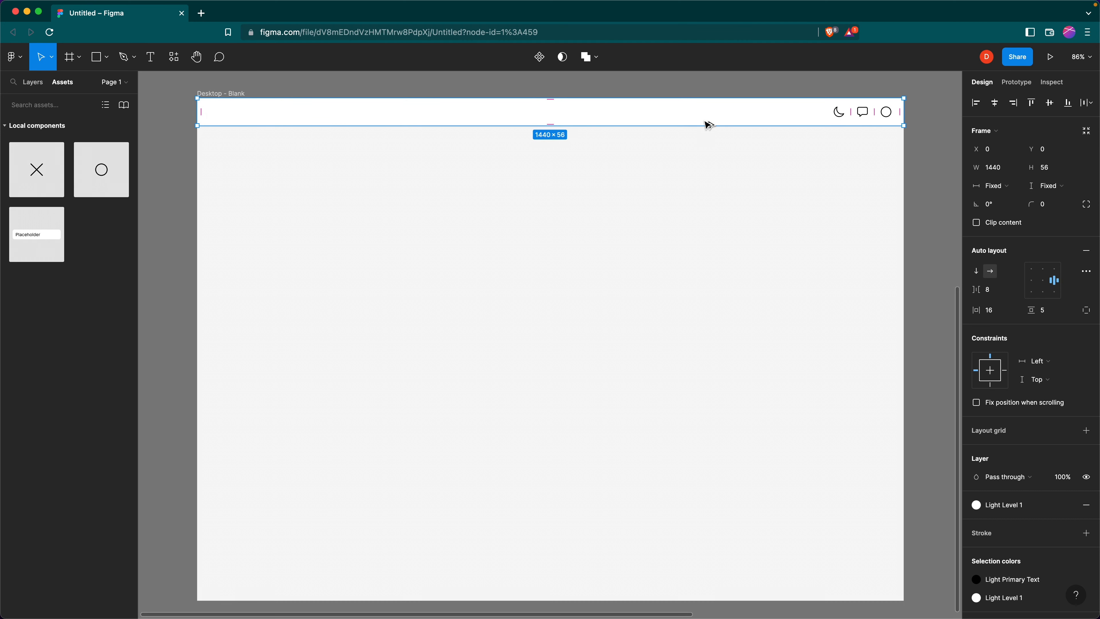
pyautogui.press('alt+super+k')
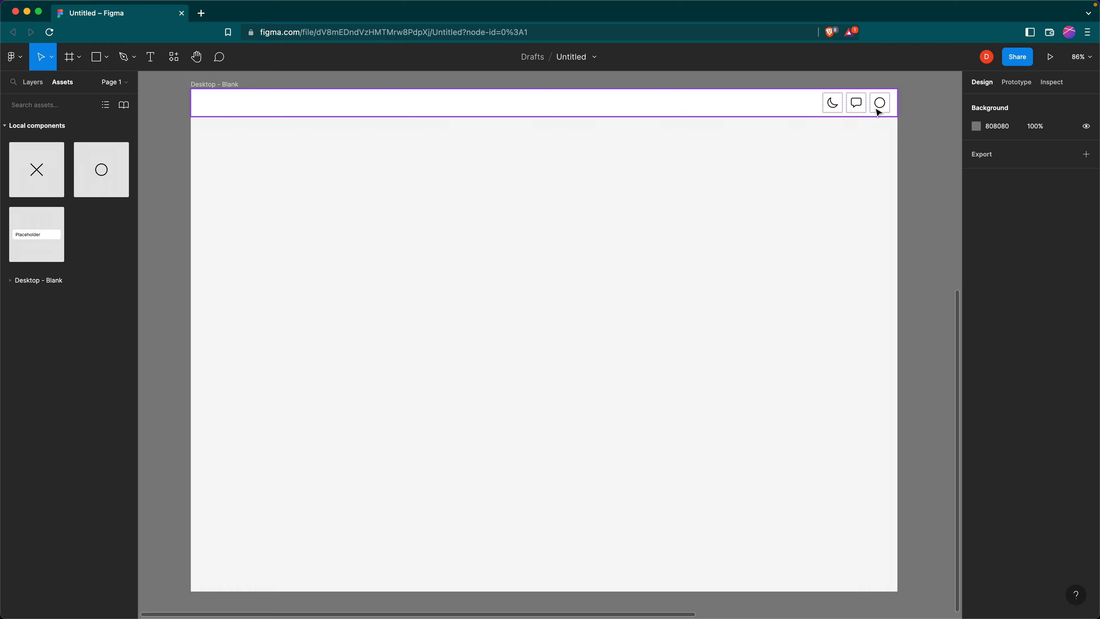
pyautogui.doubleClick(876, 107)
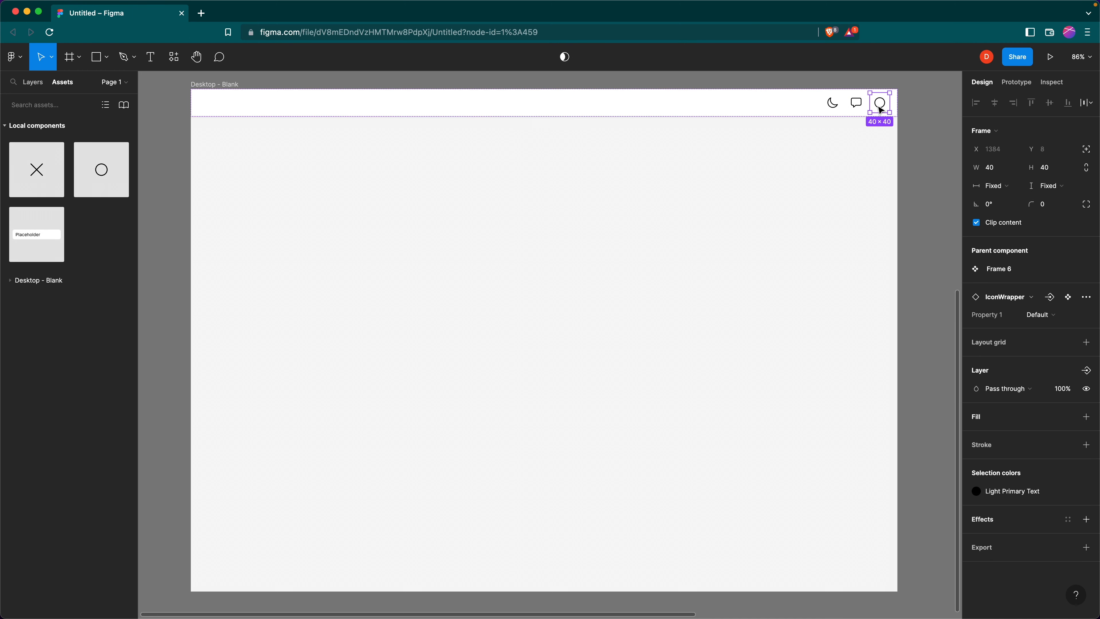
pyautogui.moveTo(876, 111)
pyautogui.mouseDown()
pyautogui.moveTo(829, 108)
pyautogui.moveTo(879, 109)
pyautogui.mouseUp()
pyautogui.click(740, 128)
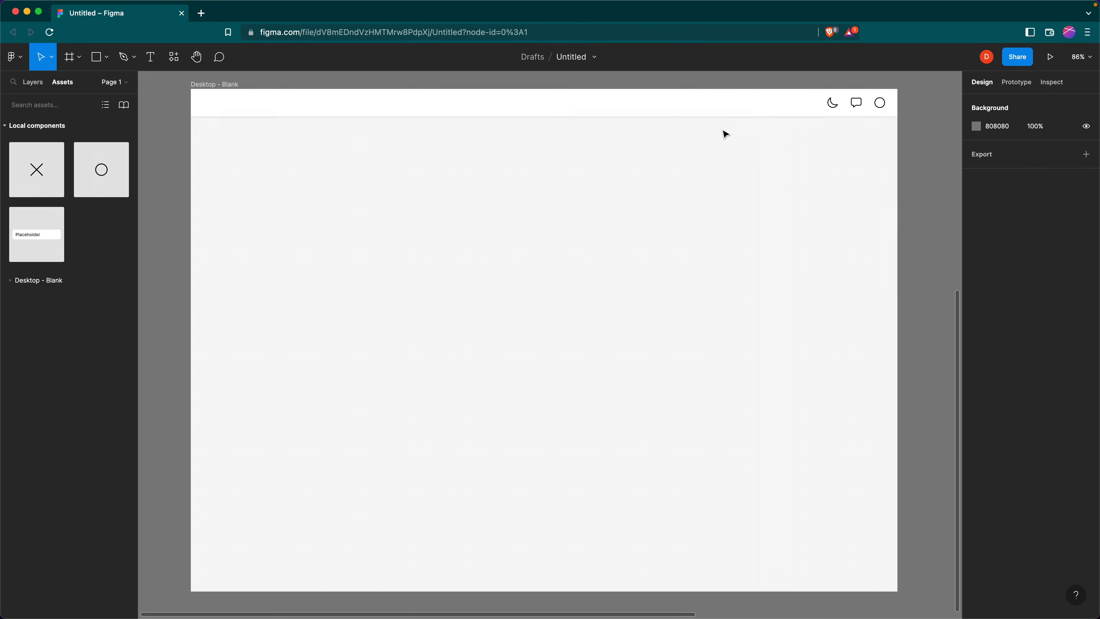
# Duplicate the Desktop - Blank frame to the right of the original and rename the copy "Desktop - Chat clicked"
pyautogui.scroll(3, 732, 136)
pyautogui.scroll(-3, 742, 138)
pyautogui.scroll(-2, 343, 135)
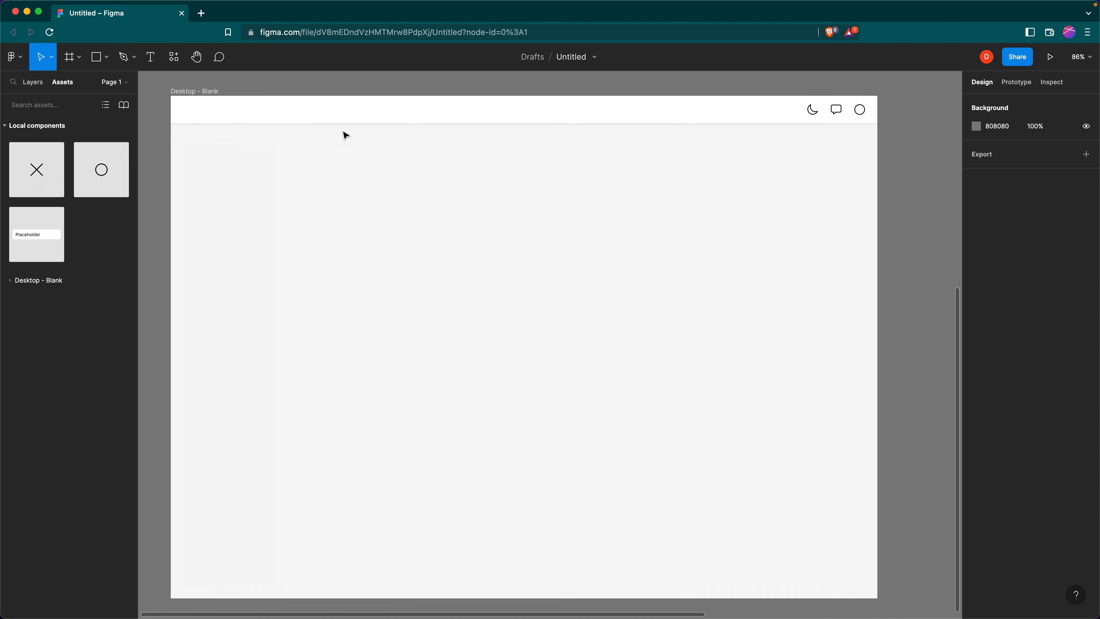
pyautogui.moveTo(198, 82); pyautogui.dragTo(933, 102)
pyautogui.hscroll(10, 852, 115)
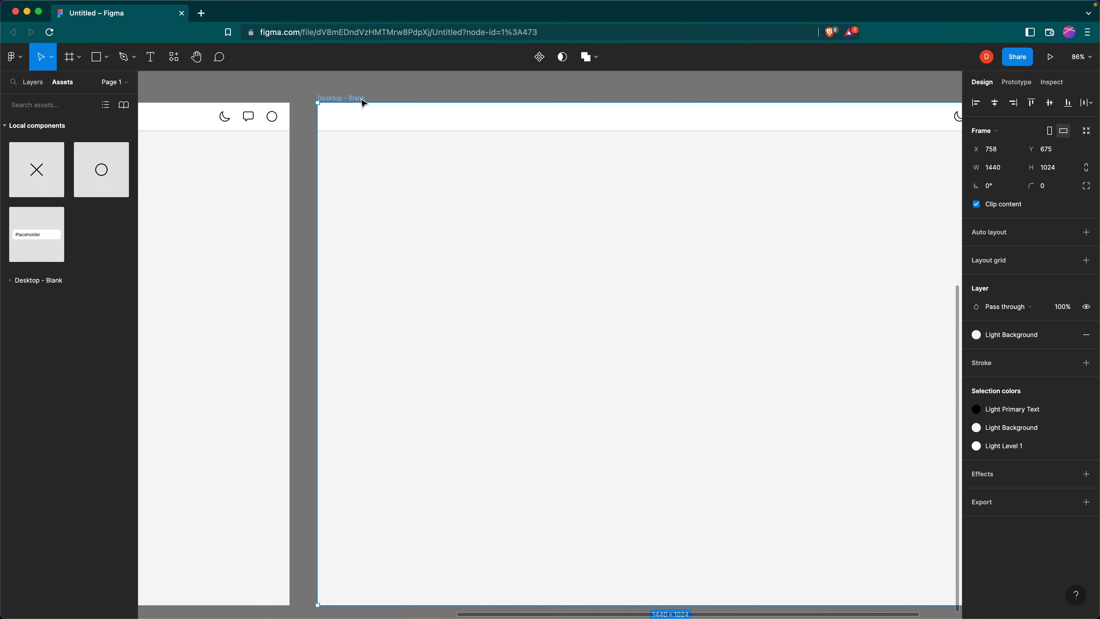
pyautogui.doubleClick(363, 99)
pyautogui.click(366, 99)
pyautogui.click(458, 99)
# Switch the chat icon in the Desktop - Chat clicked header to the filled ion:chatbox variant
pyautogui.hscroll(5, 454, 102)
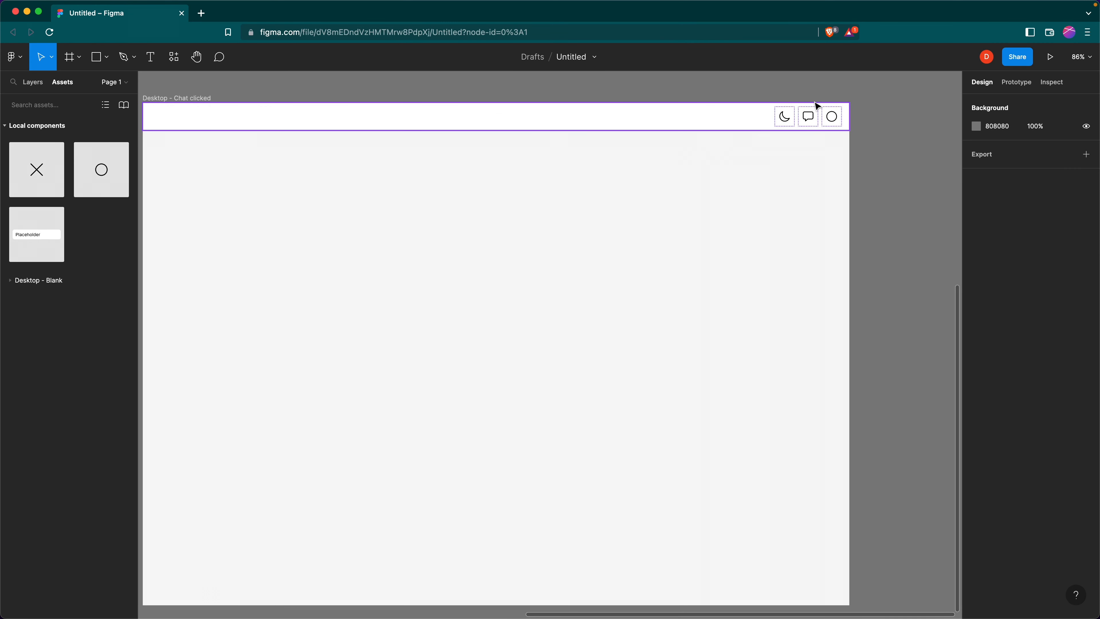
pyautogui.click(808, 116)
pyautogui.click(808, 116)
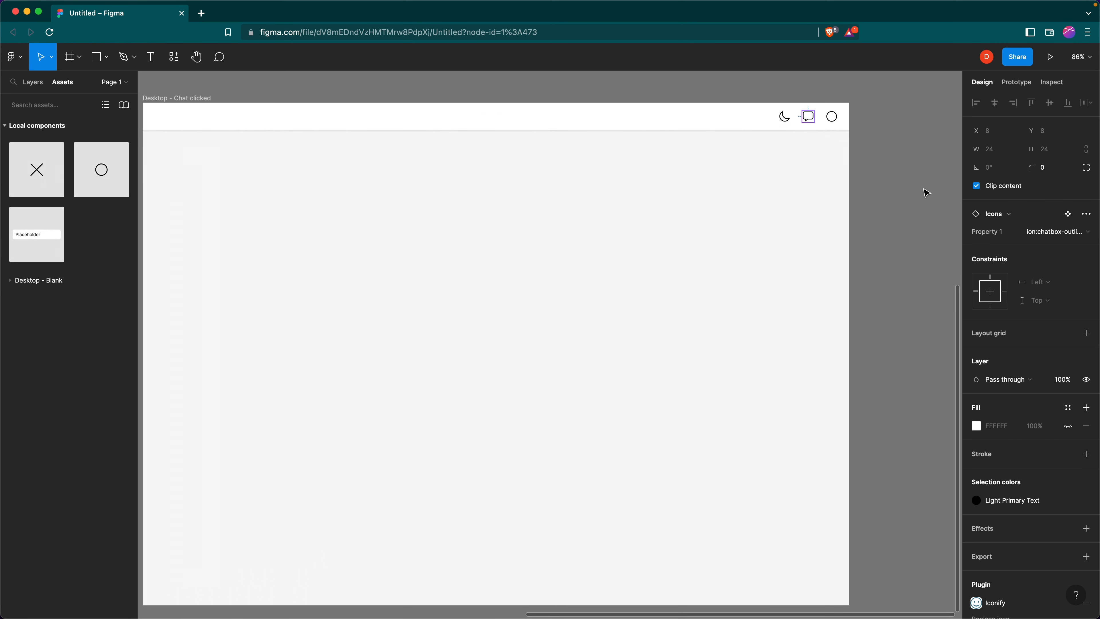
pyautogui.click(1084, 232)
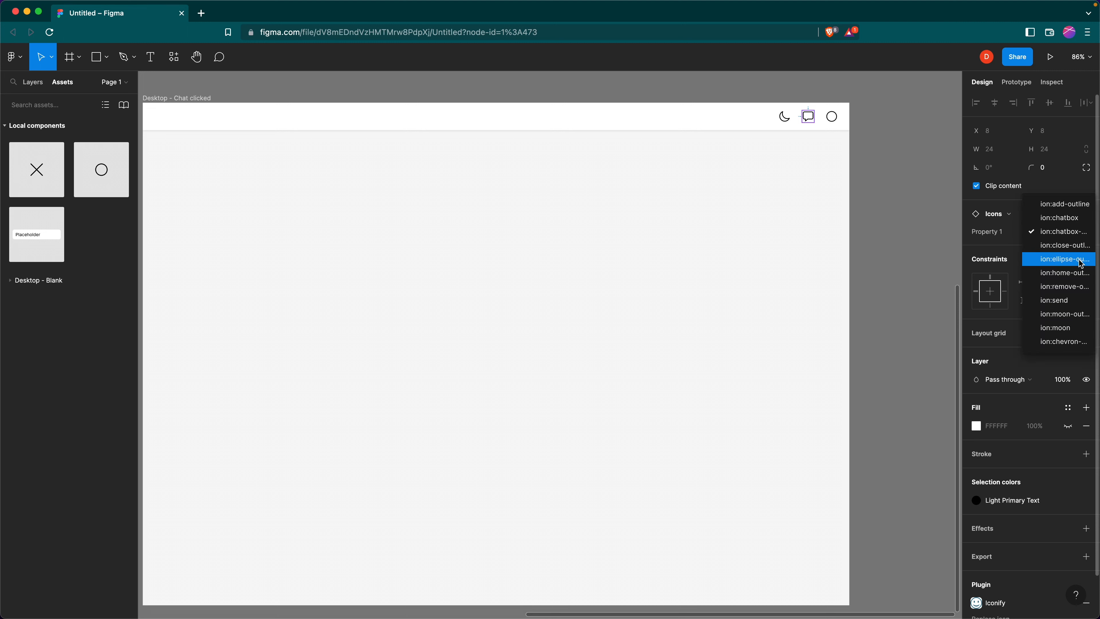
pyautogui.click(1076, 219)
pyautogui.click(758, 188)
# Draw a frame about 252 × 295 below the header icons, fill it with Light Level 1 and set its corner radius to 12
pyautogui.hscroll(-5, 793, 186)
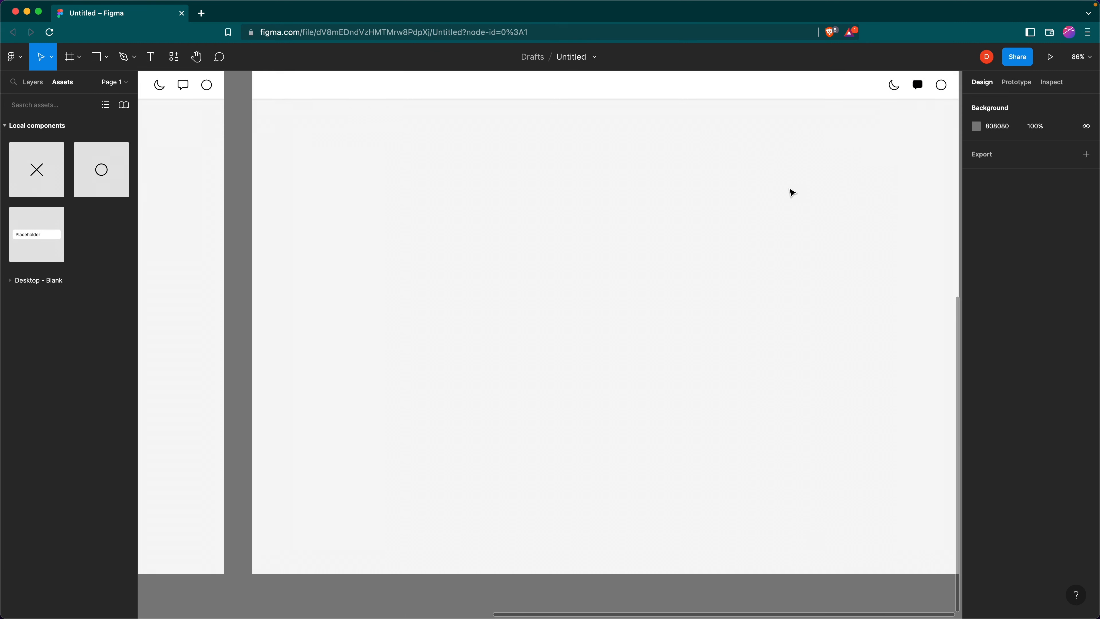
pyautogui.hscroll(2, 808, 185)
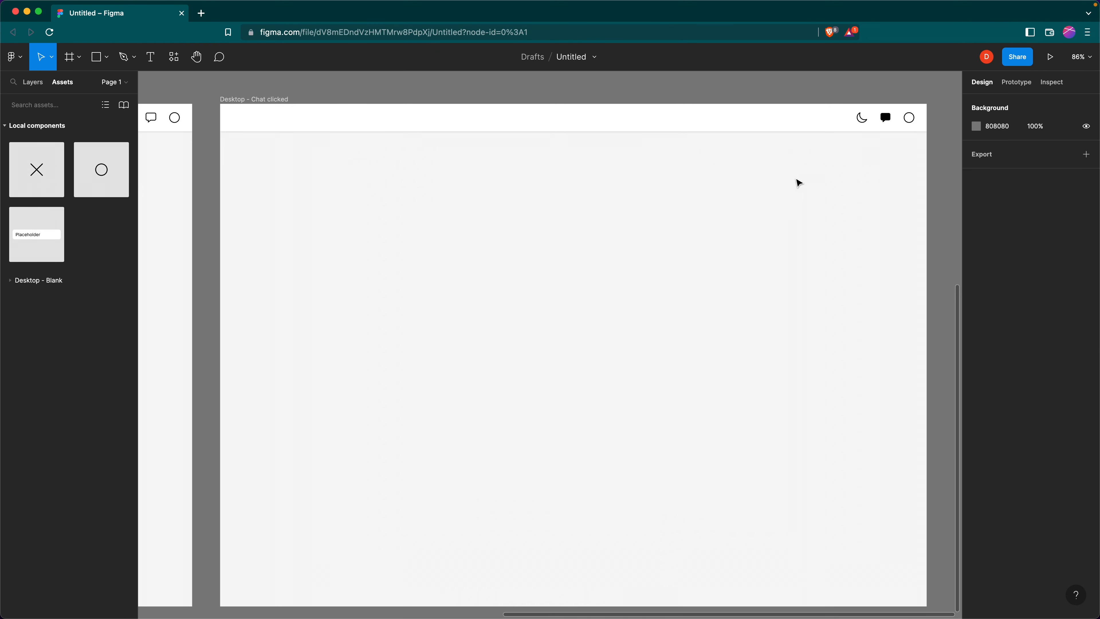
pyautogui.press('f')
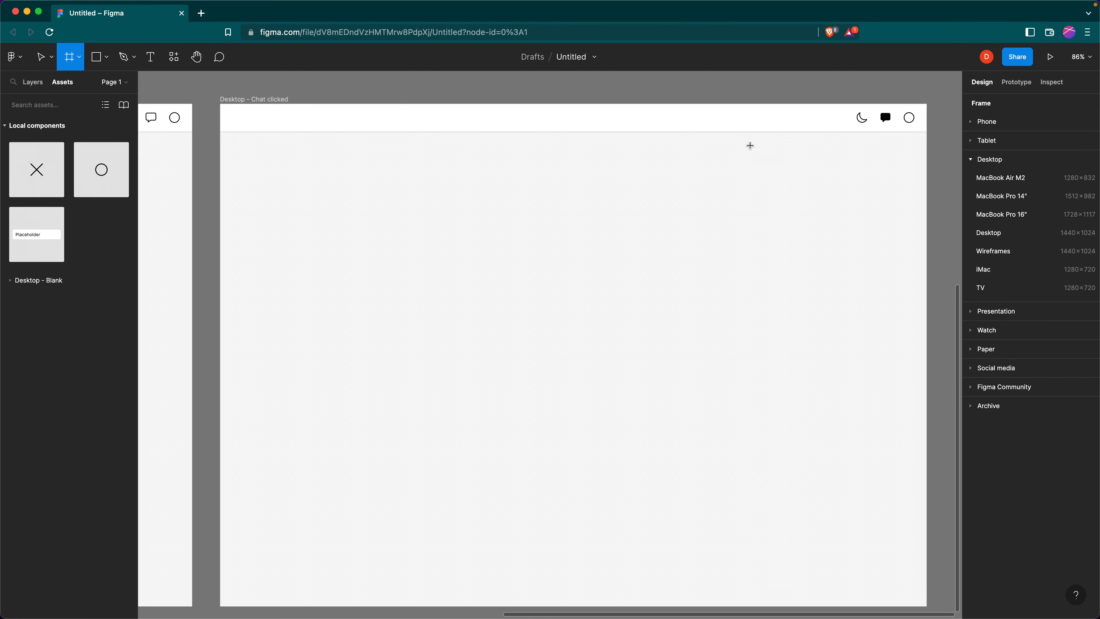
pyautogui.moveTo(772, 144); pyautogui.dragTo(896, 289)
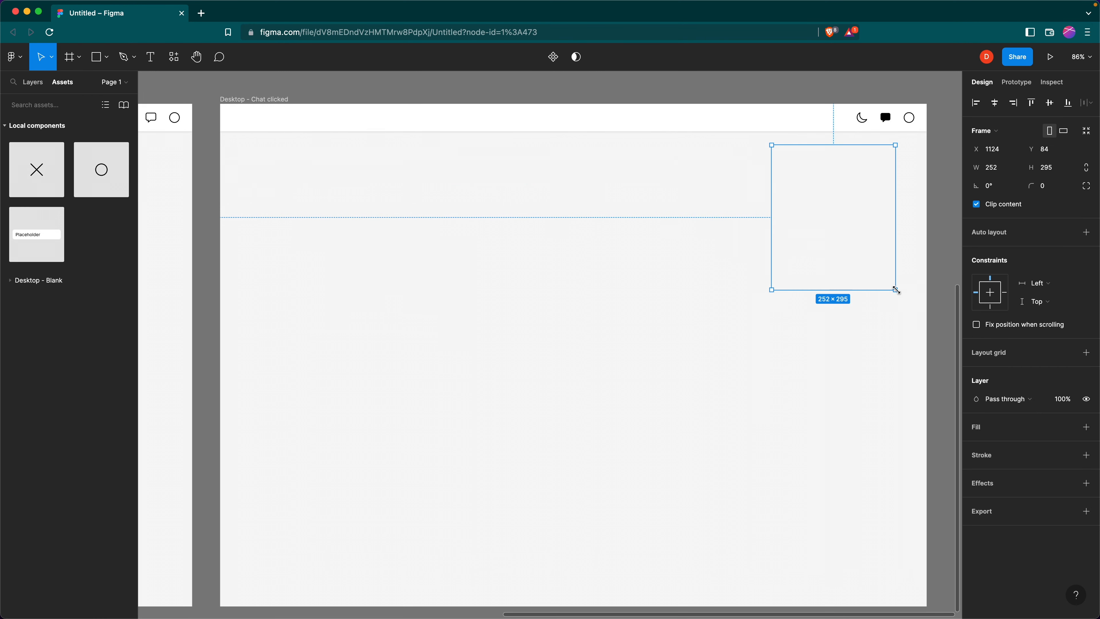
pyautogui.click(1068, 427)
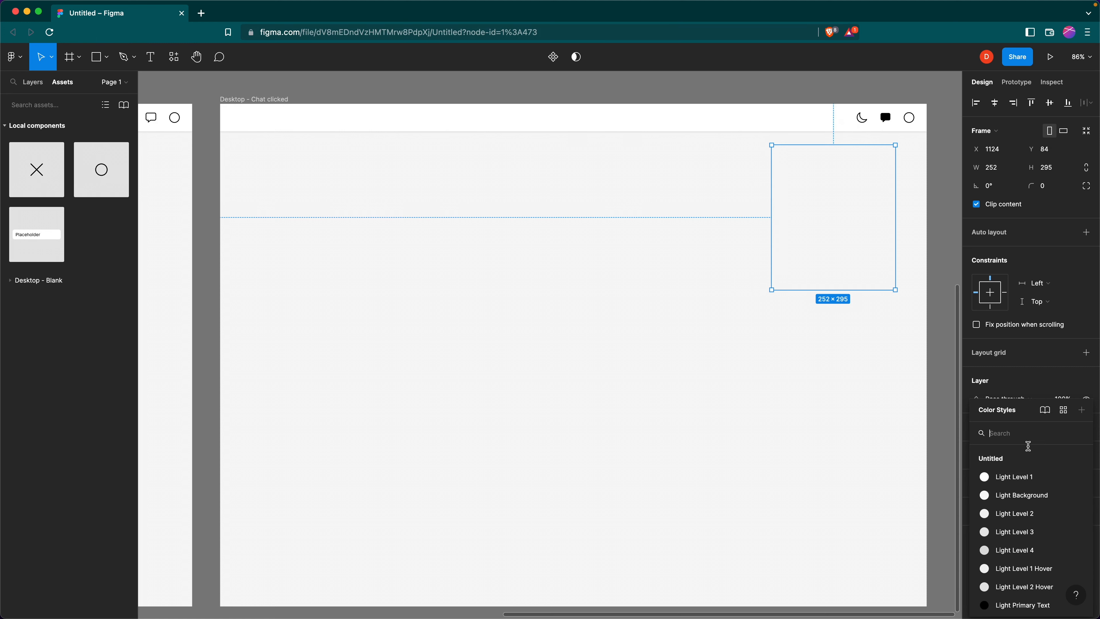
pyautogui.click(1030, 481)
pyautogui.click(1046, 188)
pyautogui.press('Return')
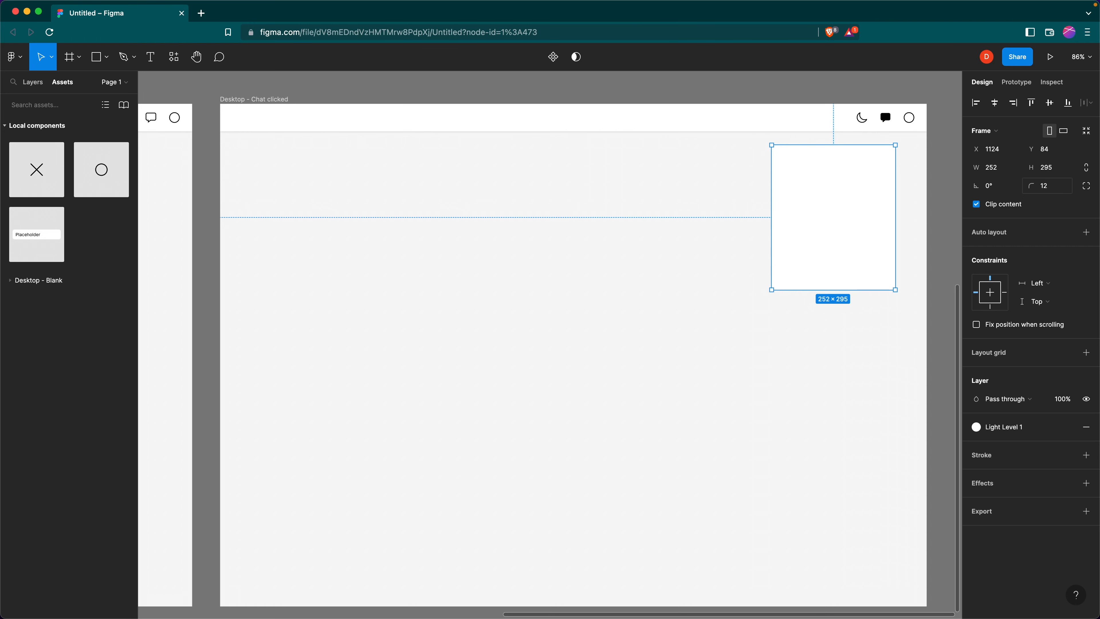
# Apply a small-elevation shadow to the rounded white card with the Shadowkit plugin
pyautogui.click(15, 56)
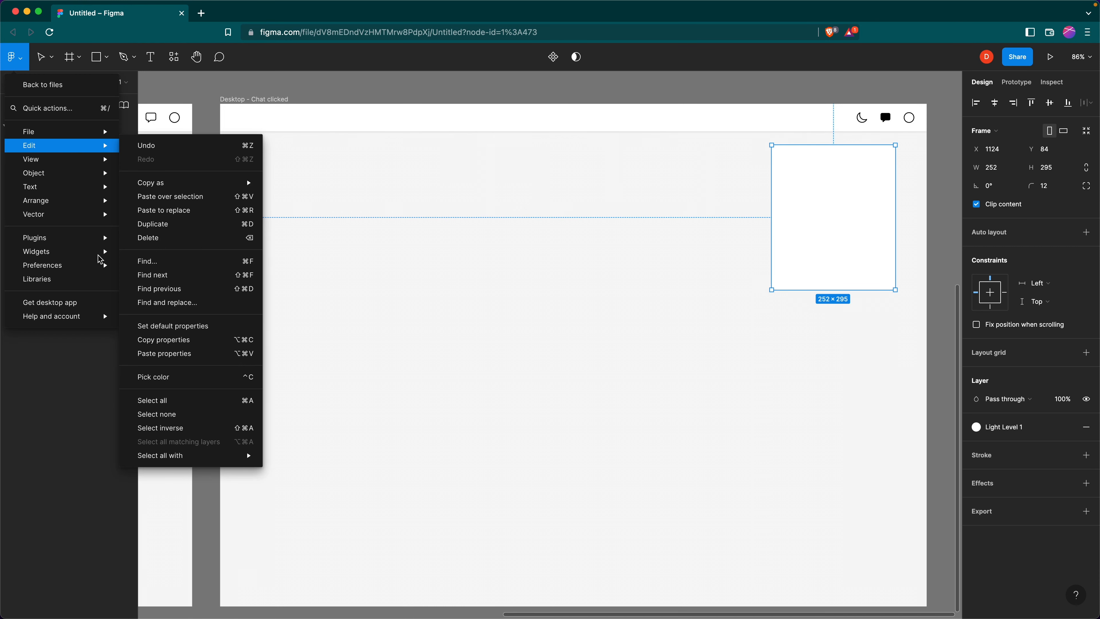
pyautogui.moveTo(90, 238)
pyautogui.click(175, 251)
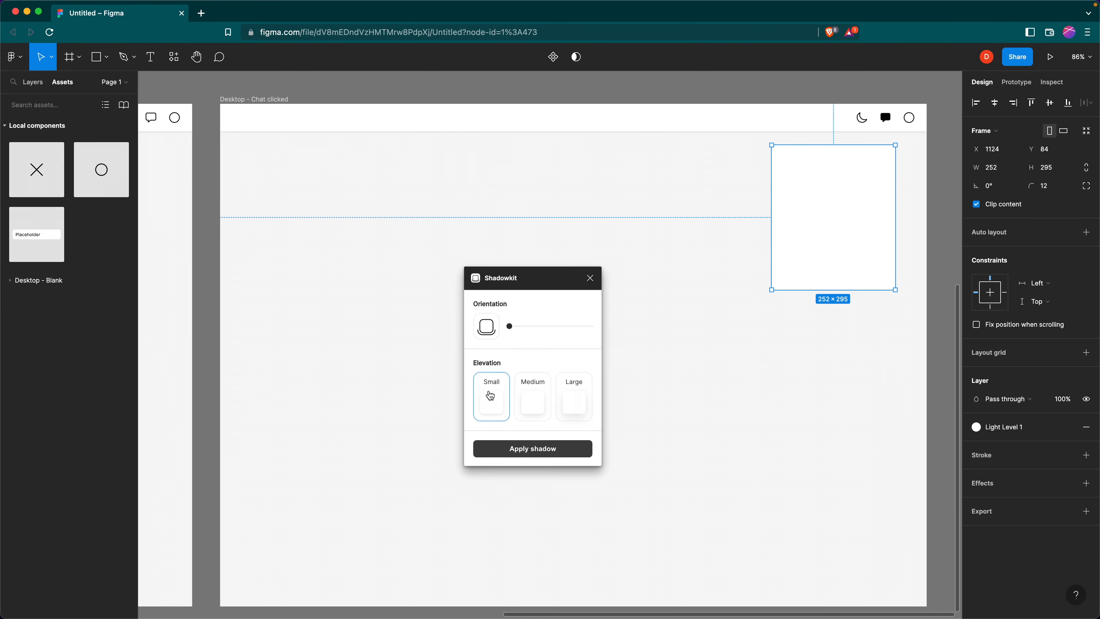
pyautogui.click(548, 454)
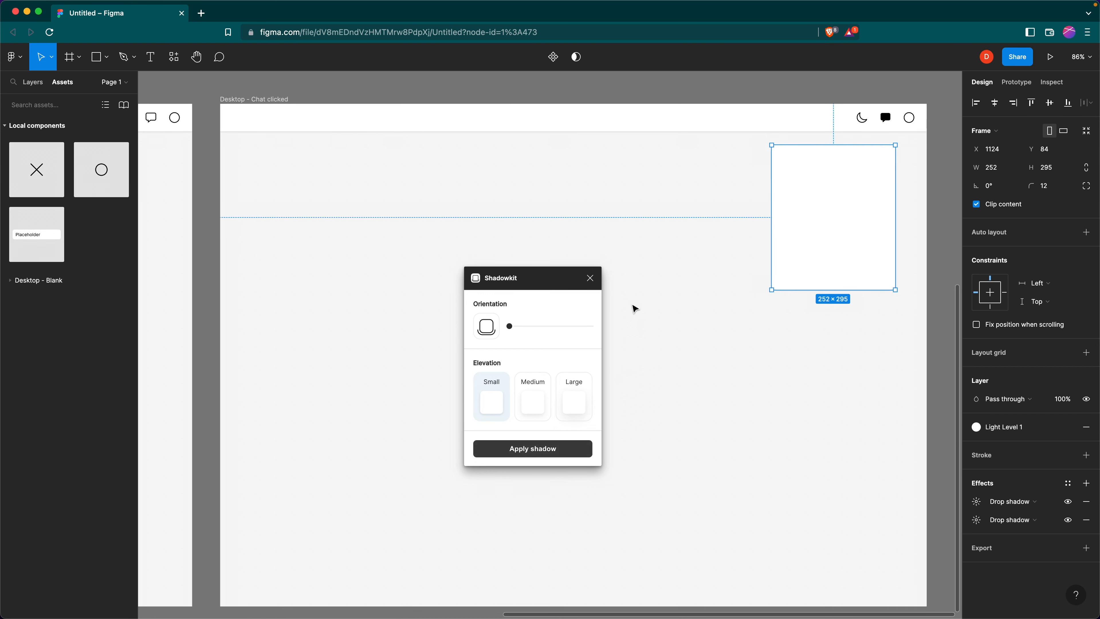
pyautogui.click(589, 278)
pyautogui.click(644, 290)
# Examine the Frame 2 wireframe's title box, header square, avatar circle and two text placeholders
pyautogui.scroll(10, 644, 291)
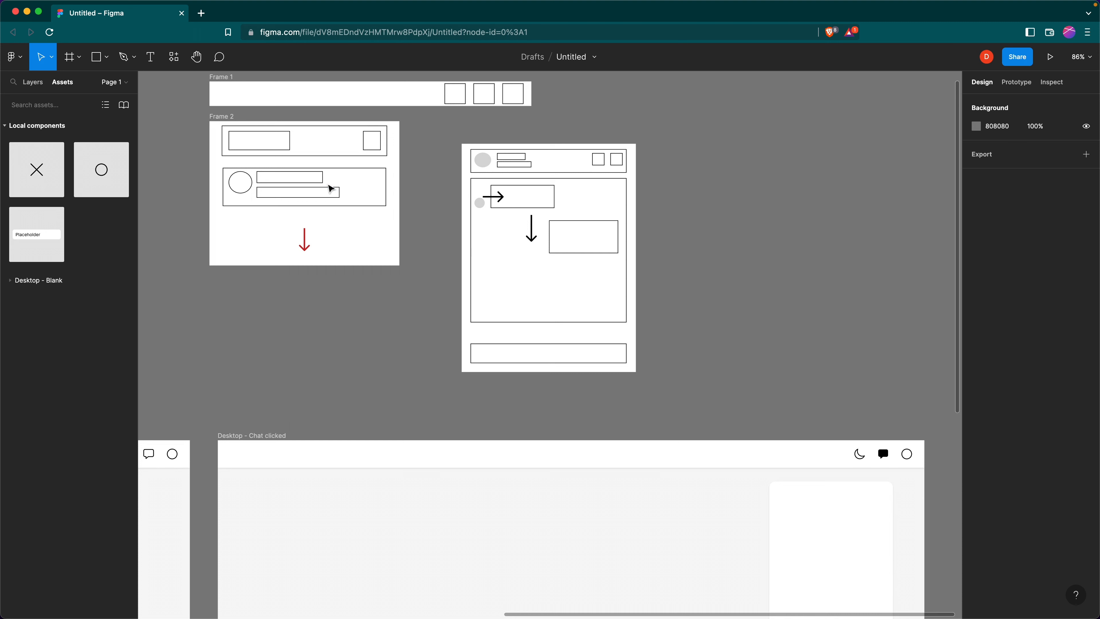
pyautogui.doubleClick(288, 148)
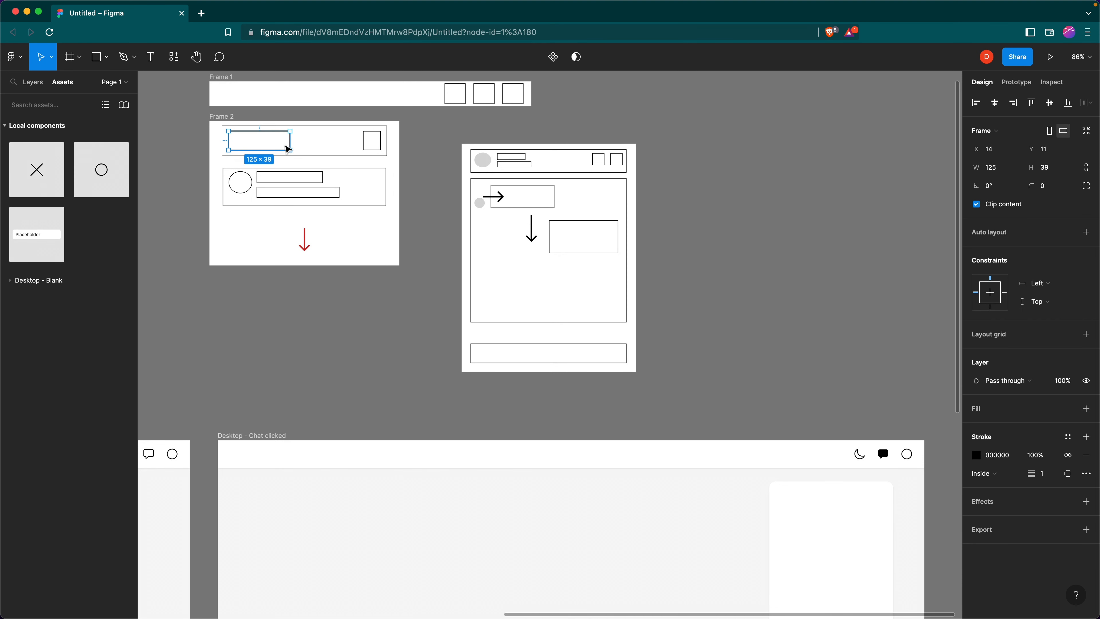
pyautogui.click(377, 146)
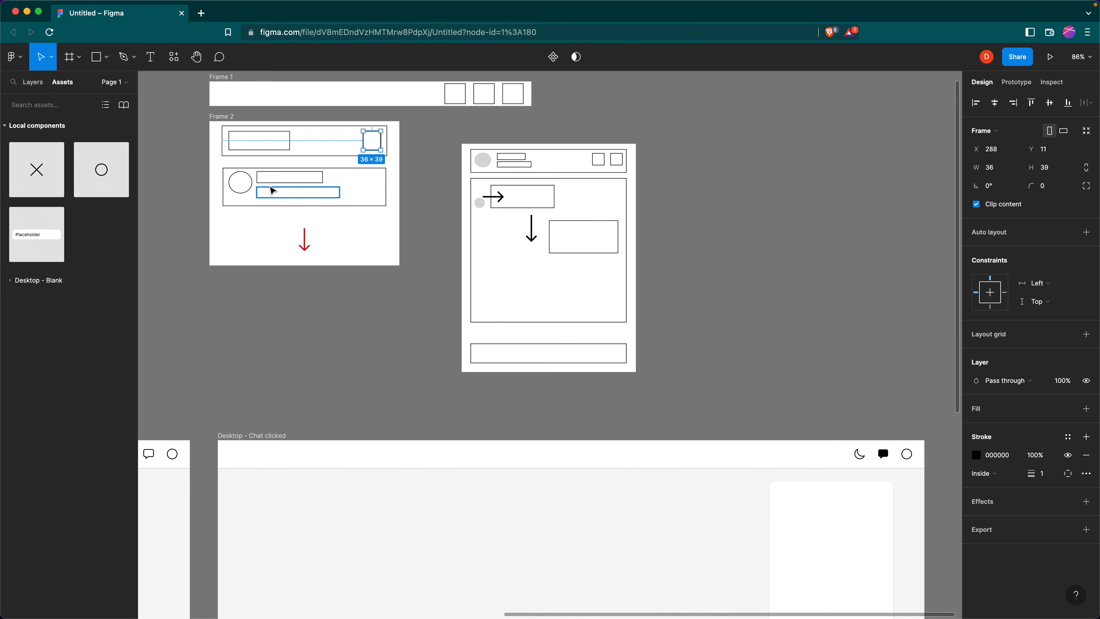
pyautogui.click(231, 196)
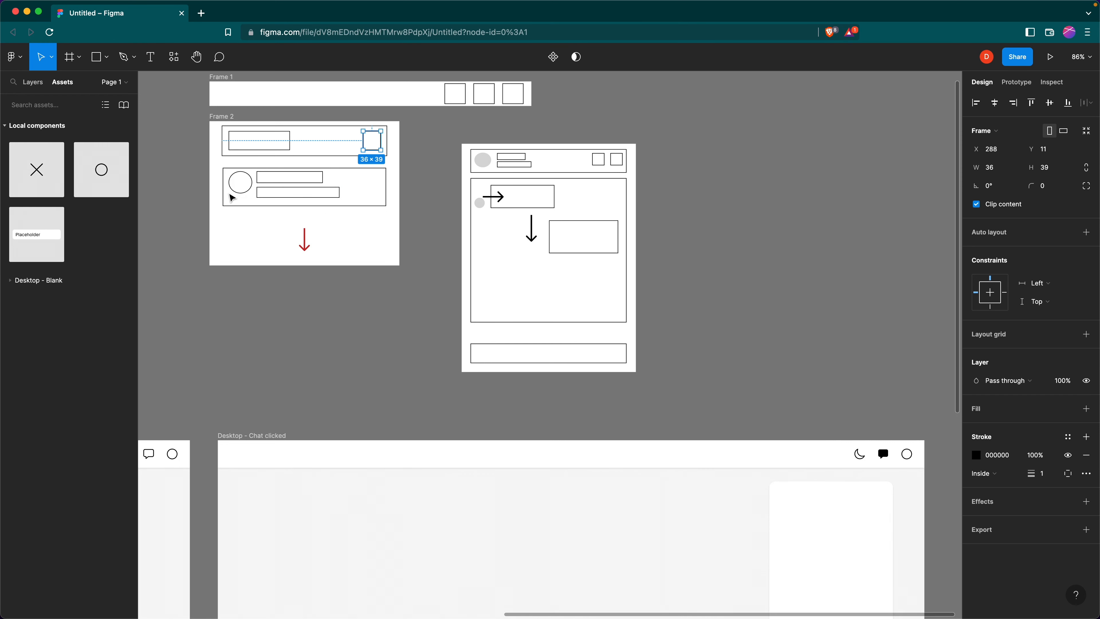
pyautogui.click(248, 182)
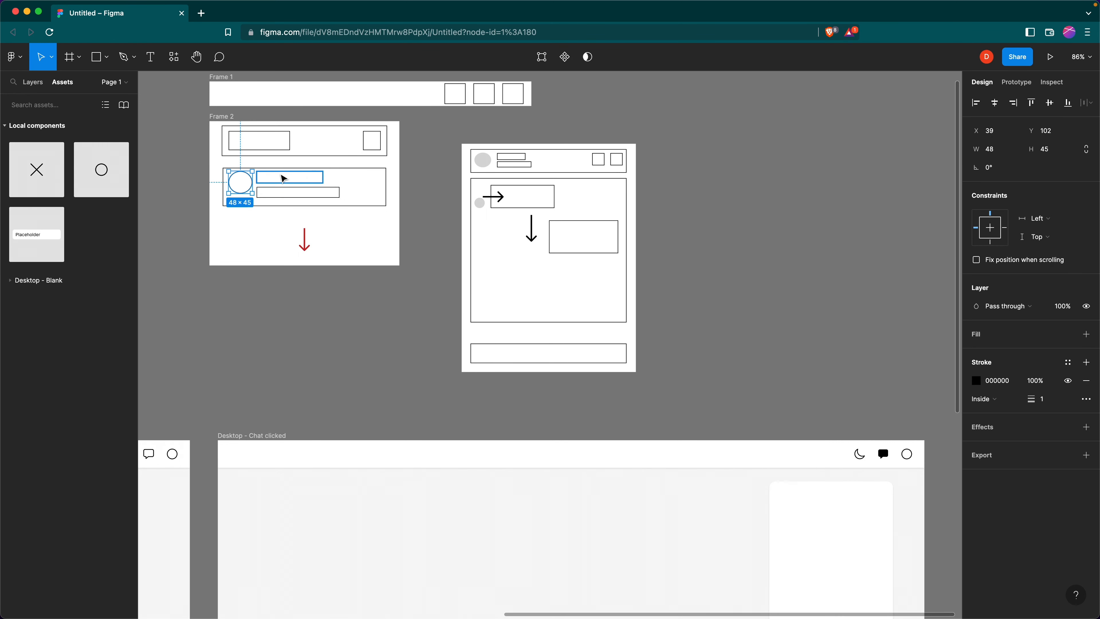
pyautogui.click(278, 179)
pyautogui.click(325, 202)
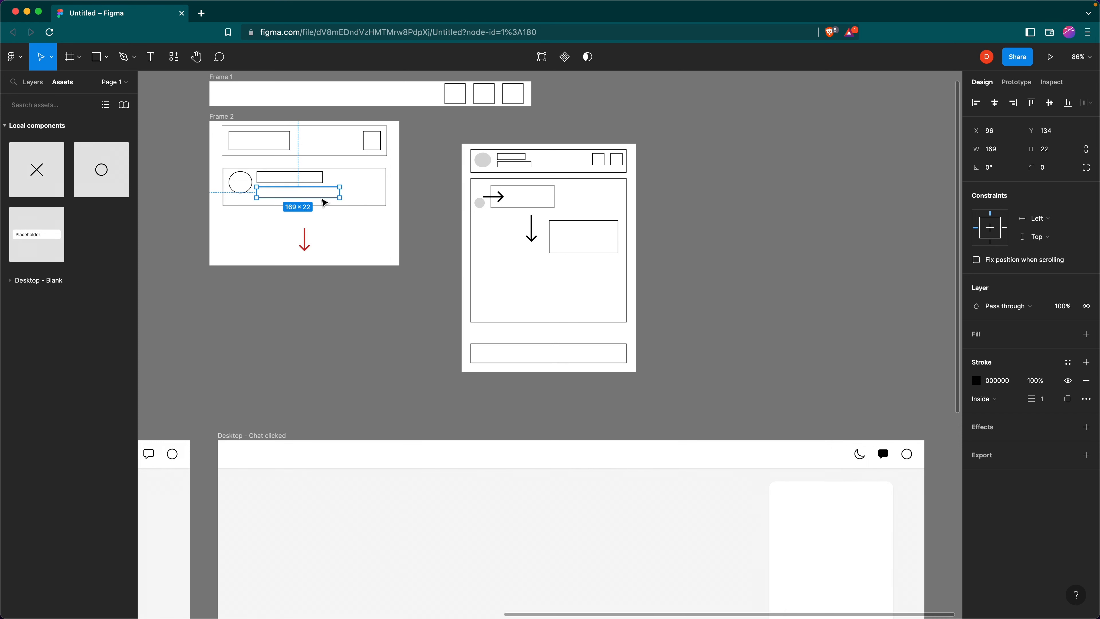
pyautogui.scroll(-7, 394, 251)
pyautogui.hscroll(6, 399, 242)
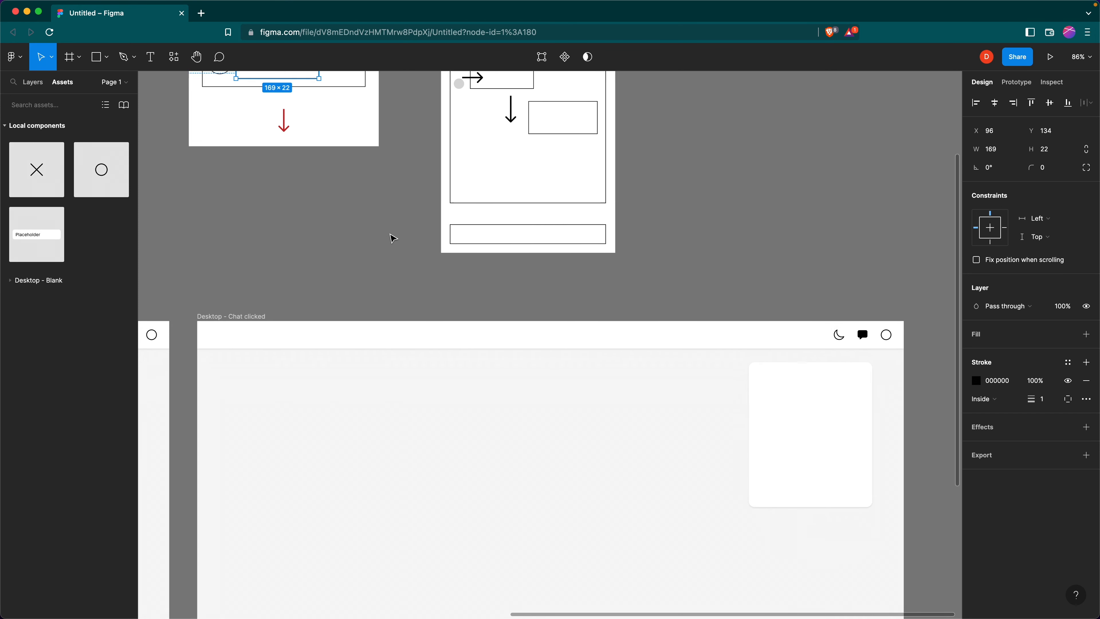
pyautogui.press('t')
pyautogui.click(656, 344)
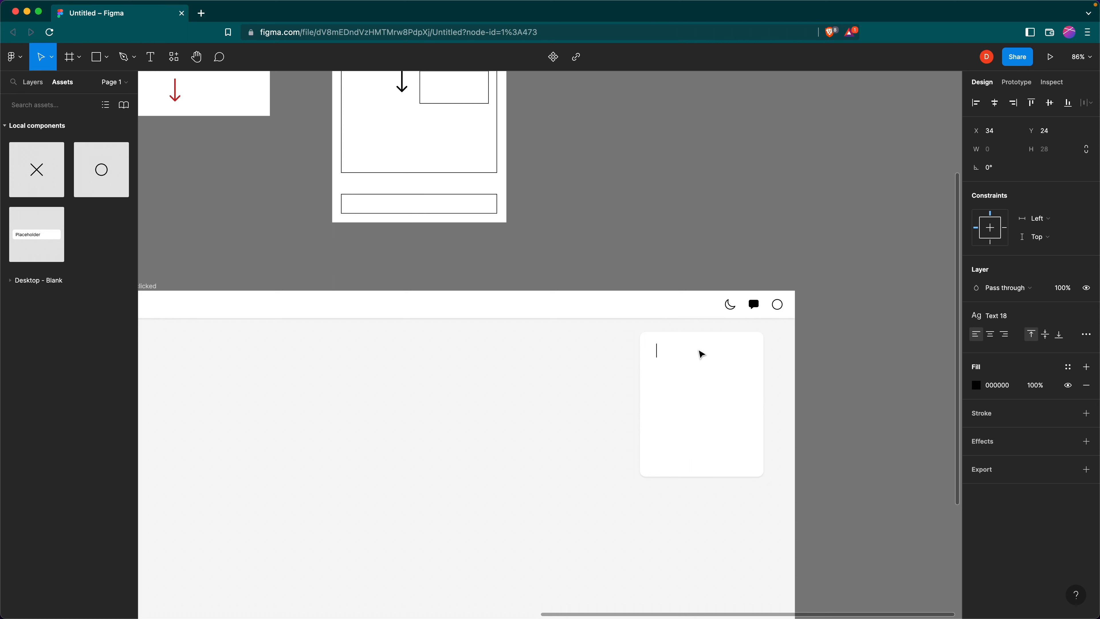
pyautogui.write('M')
pyautogui.press('BackSpace')
pyautogui.press('Escape')
# Add a "Messages" title in the upper-left area of the white card, using the Text 18 style
pyautogui.click(152, 60)
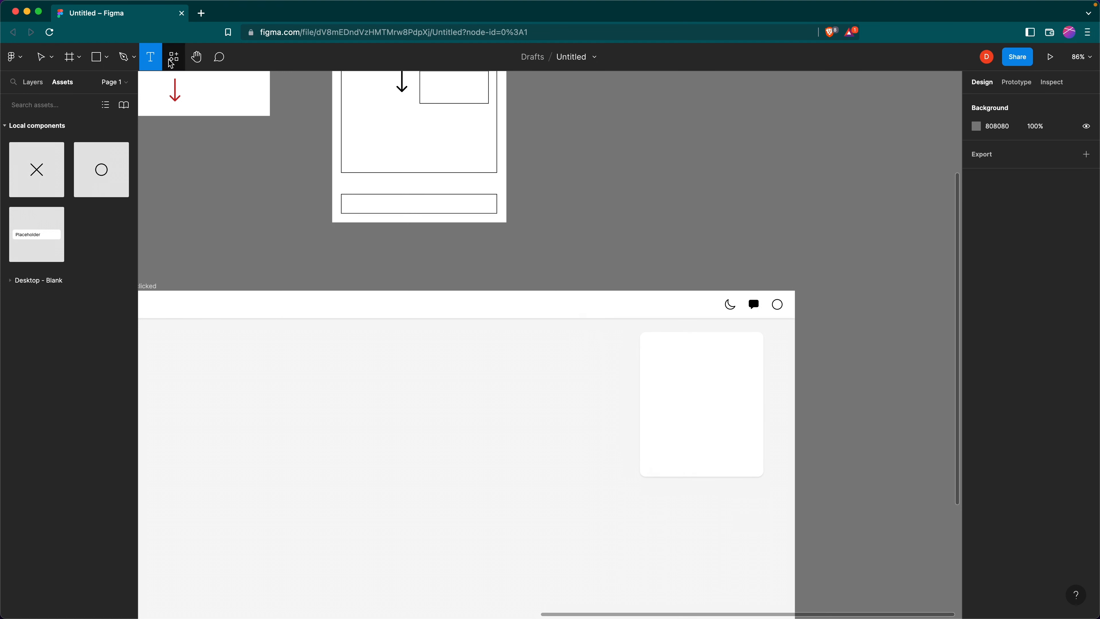
pyautogui.click(659, 351)
pyautogui.write('Messages')
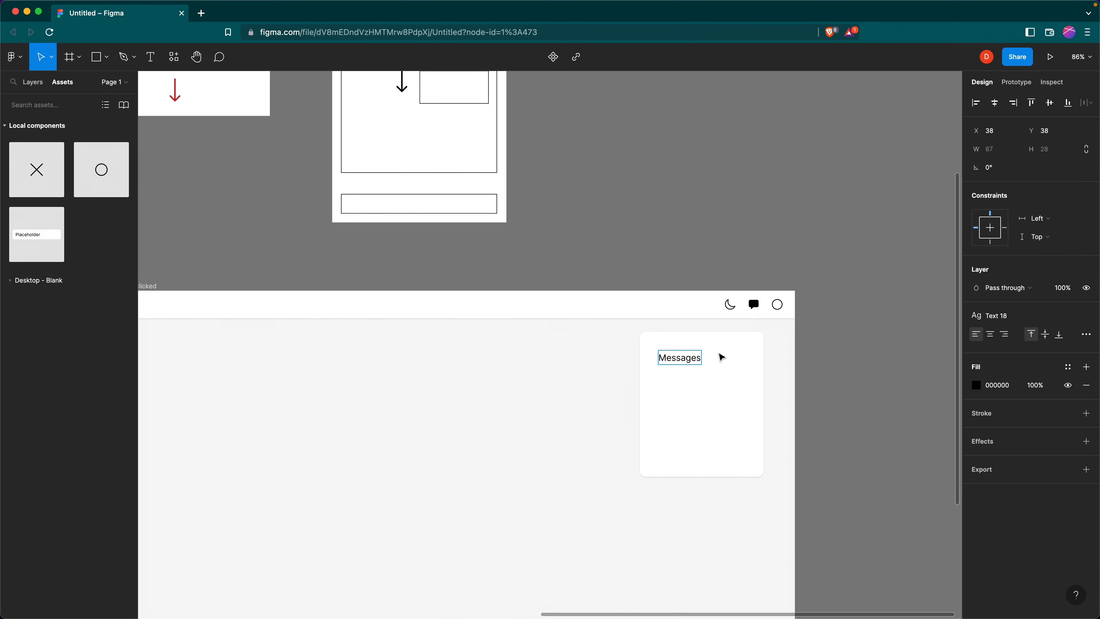
pyautogui.click(992, 316)
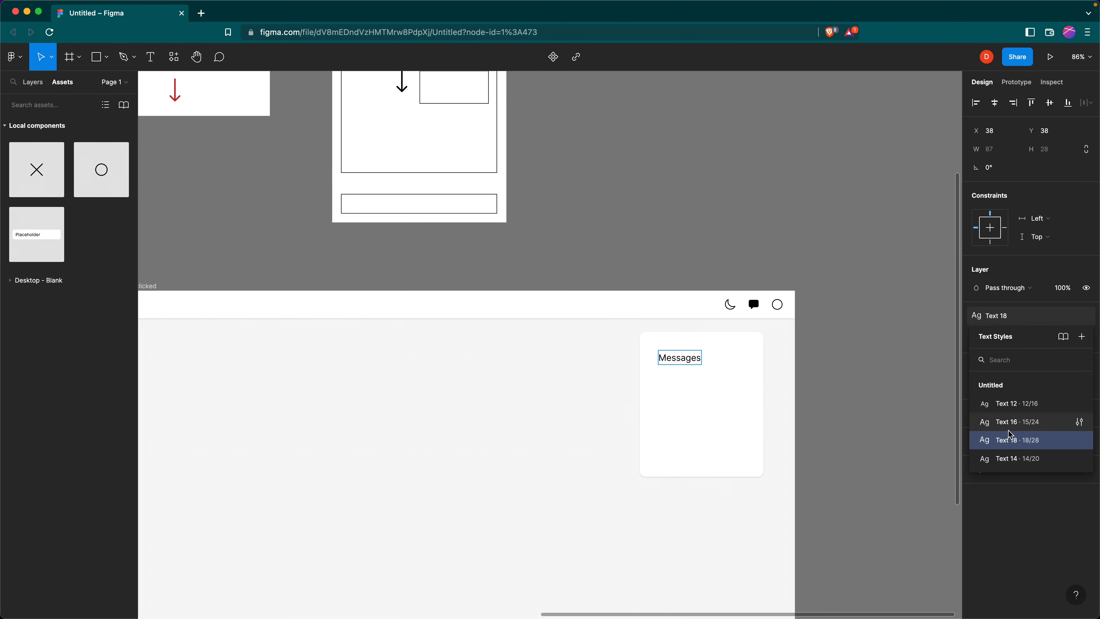
pyautogui.click(1010, 442)
# Apply the Light Primary Text color style to the Messages title and move it to X 20, Y 25 in the card
pyautogui.click(1067, 367)
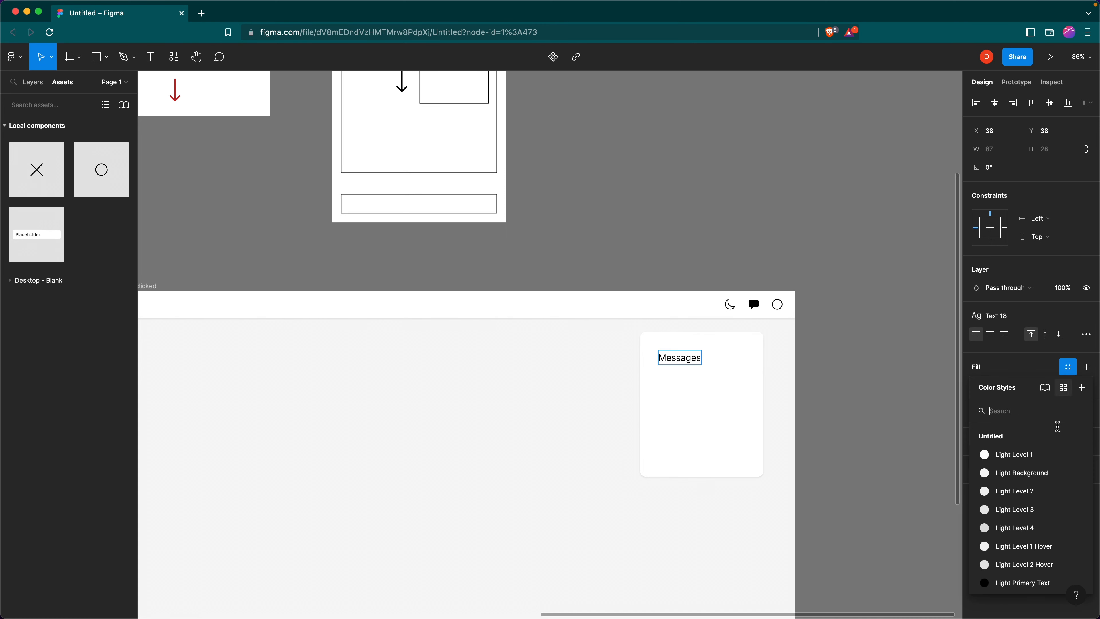
pyautogui.scroll(-4, 1040, 454)
pyautogui.click(1031, 471)
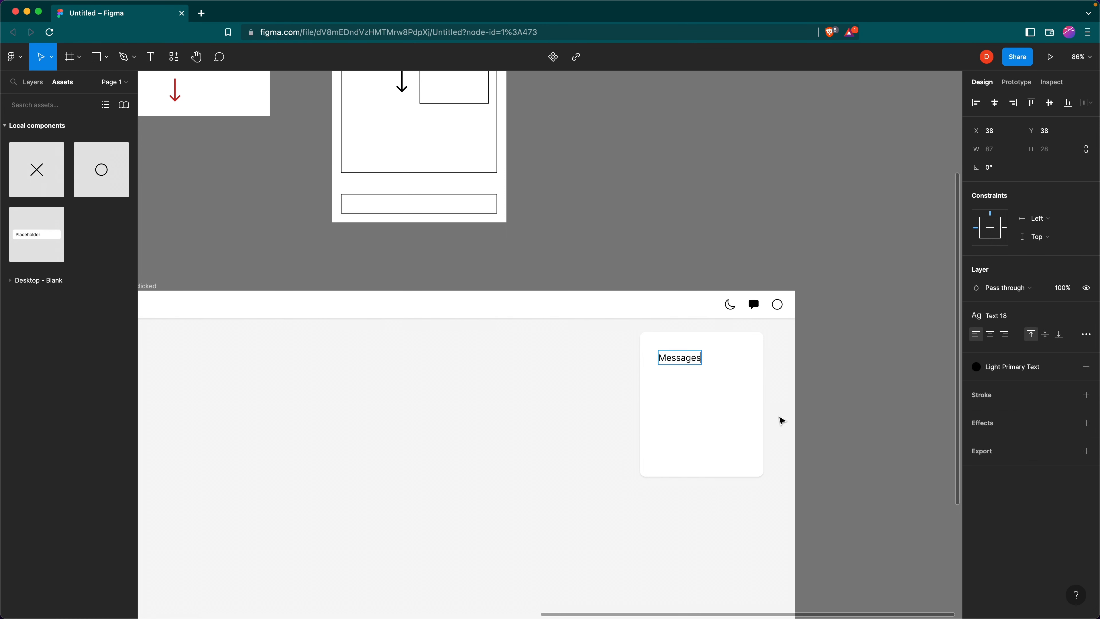
pyautogui.moveTo(679, 360); pyautogui.dragTo(671, 354)
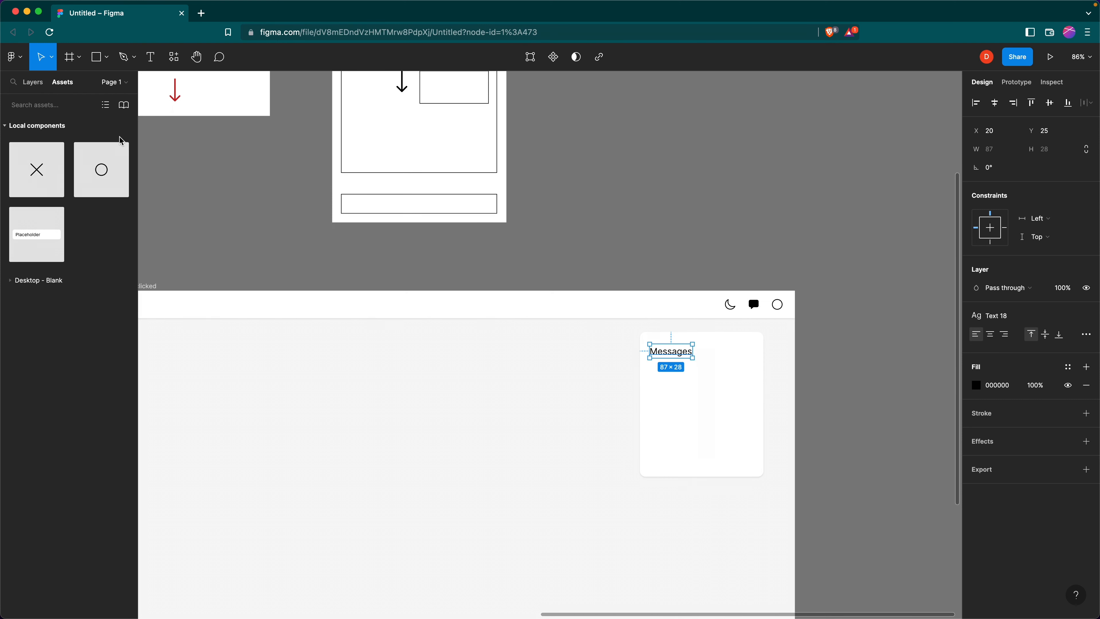
# Place an IconWrapper instance at the card's upper-right corner, level with the title, and switch its icon to ion:add-outline
pyautogui.moveTo(108, 178); pyautogui.dragTo(745, 355)
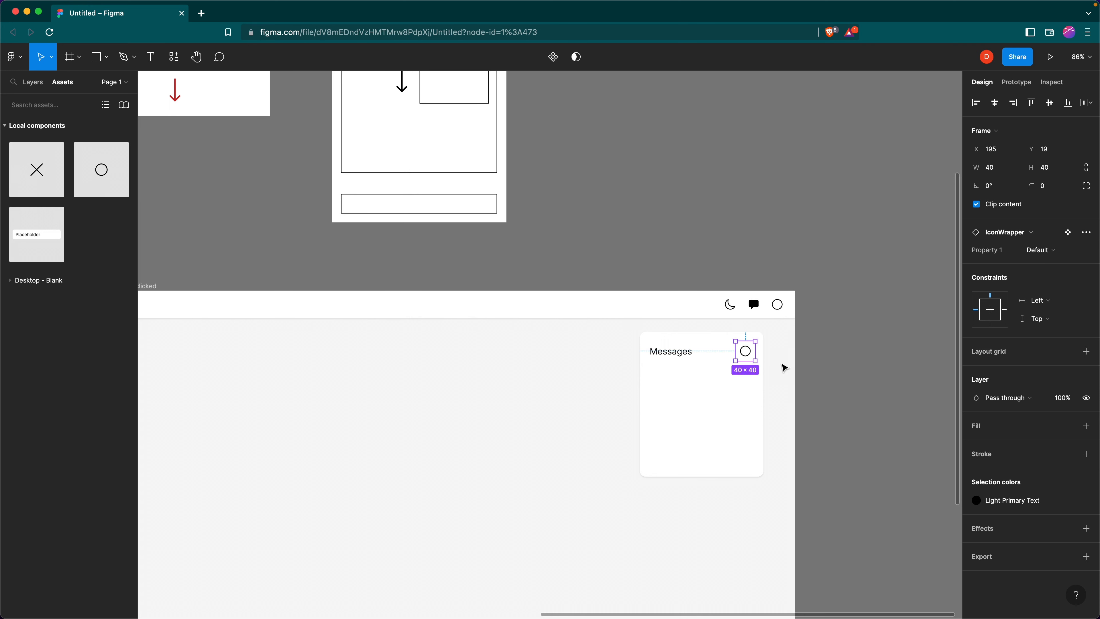
pyautogui.press('Return')
pyautogui.click(1046, 232)
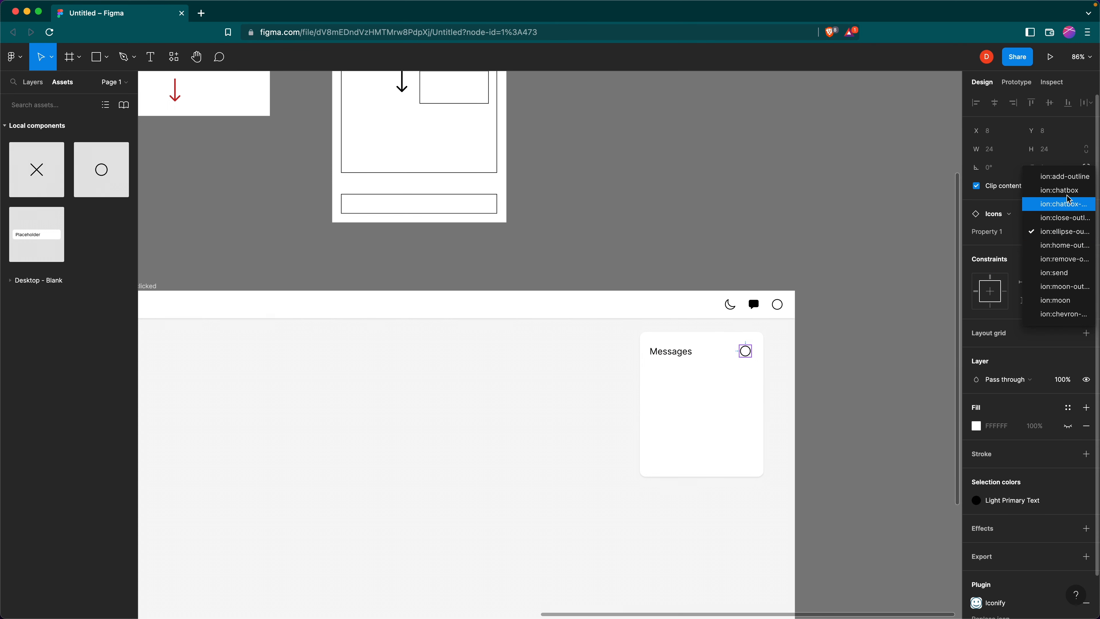
pyautogui.click(1065, 177)
pyautogui.click(700, 370)
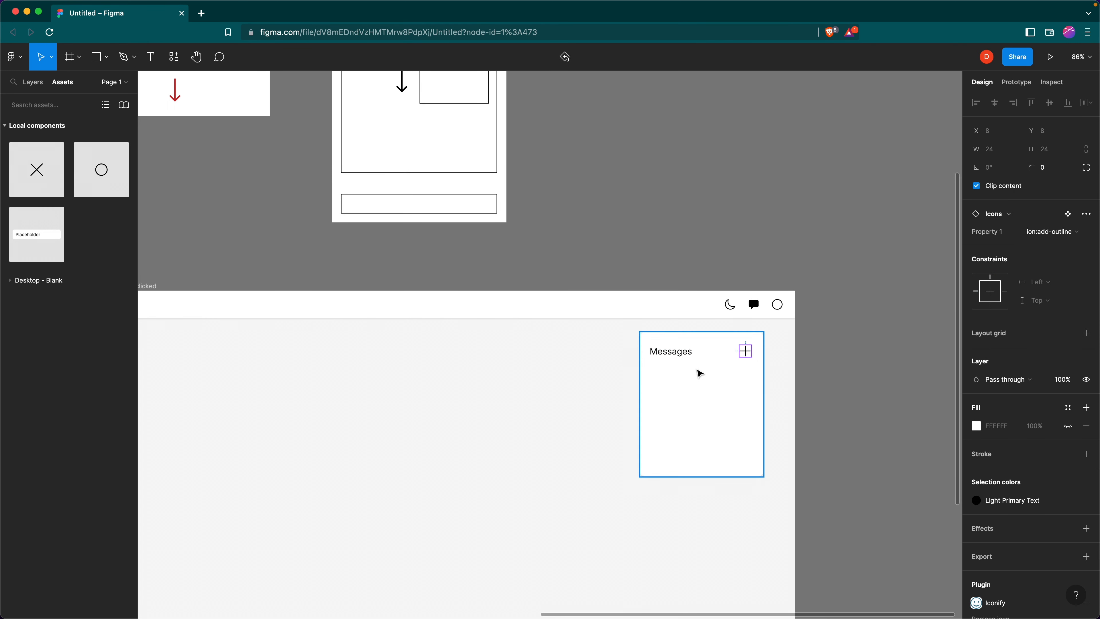
# Wrap the Messages title and the plus icon in an auto layout with Space between spacing mode
pyautogui.click(680, 355)
pyautogui.keyDown('shift'); pyautogui.click(745, 352); pyautogui.keyUp('shift')
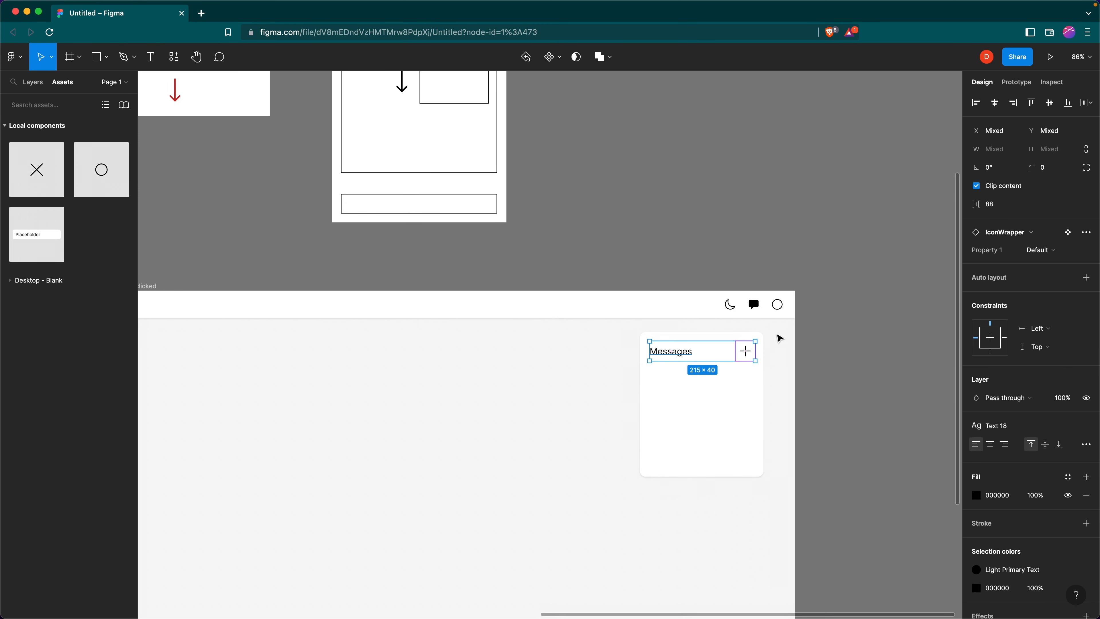
pyautogui.hotkey('shift', 'a')
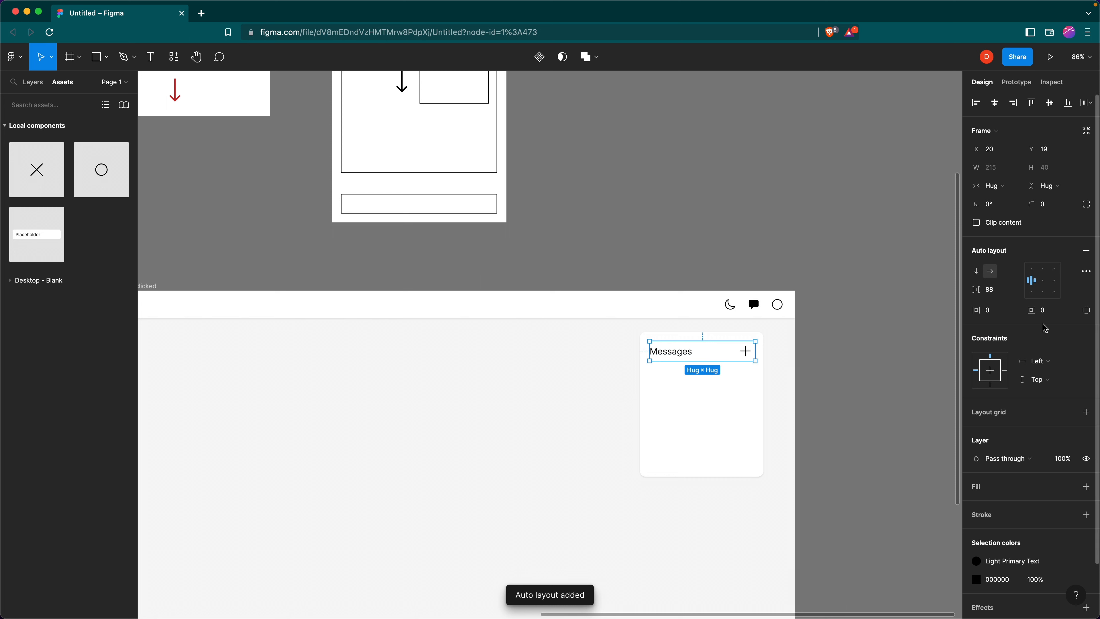
pyautogui.click(1086, 272)
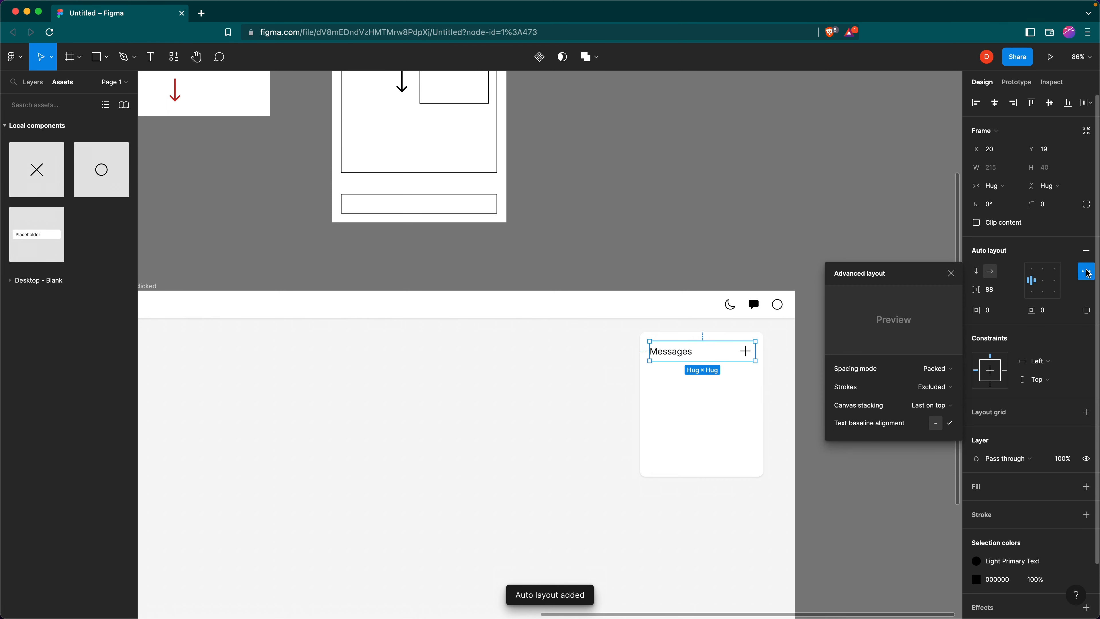
pyautogui.click(928, 372)
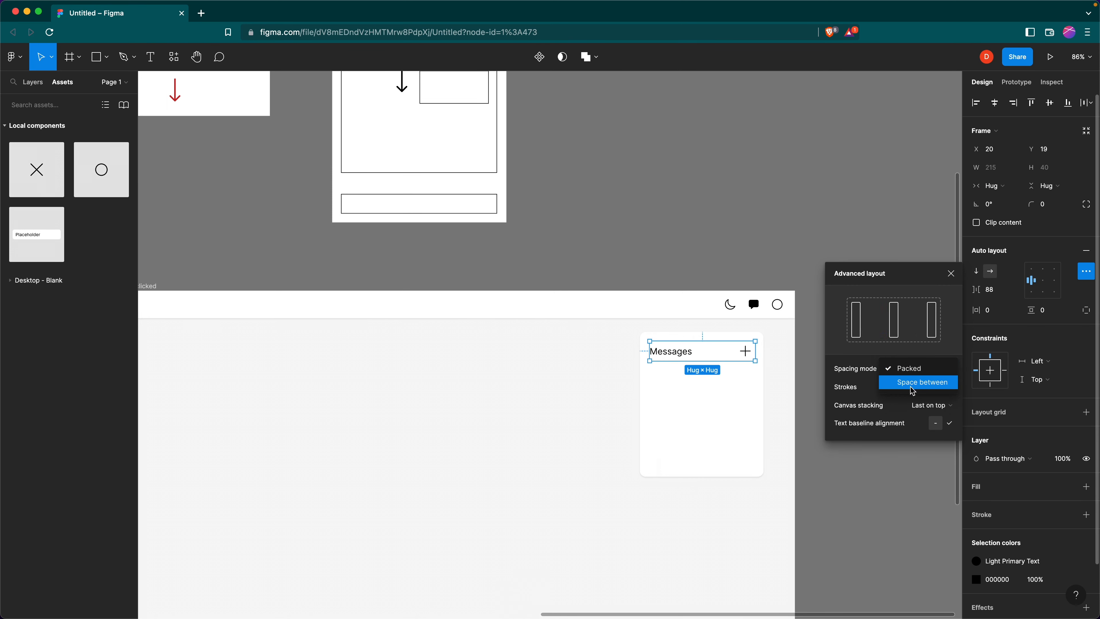
pyautogui.click(917, 381)
pyautogui.click(776, 379)
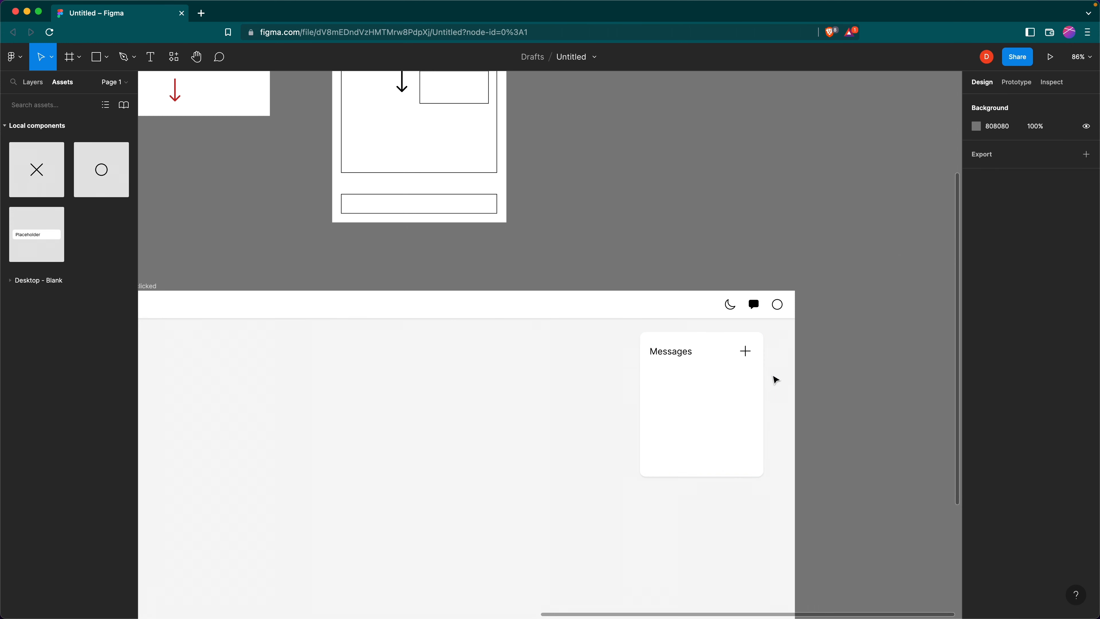
# Draw an avatar circle about 48 × 48 below the Messages title, aligned with the card's left margin
pyautogui.scroll(-5, 776, 379)
pyautogui.hscroll(-2, 775, 379)
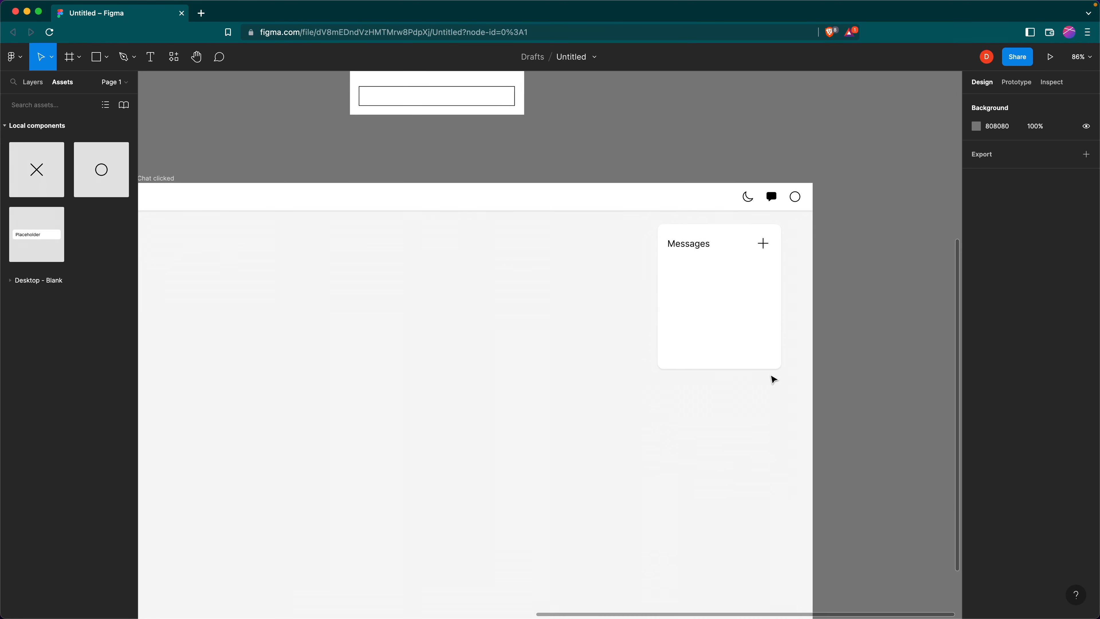
pyautogui.hscroll(-3, 729, 313)
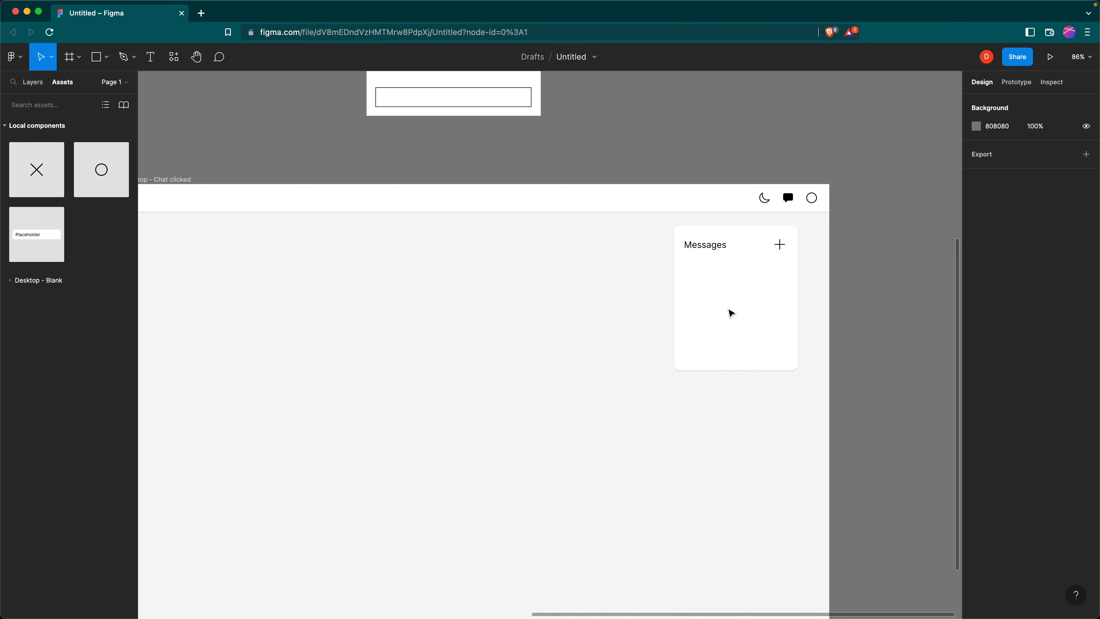
pyautogui.press('o')
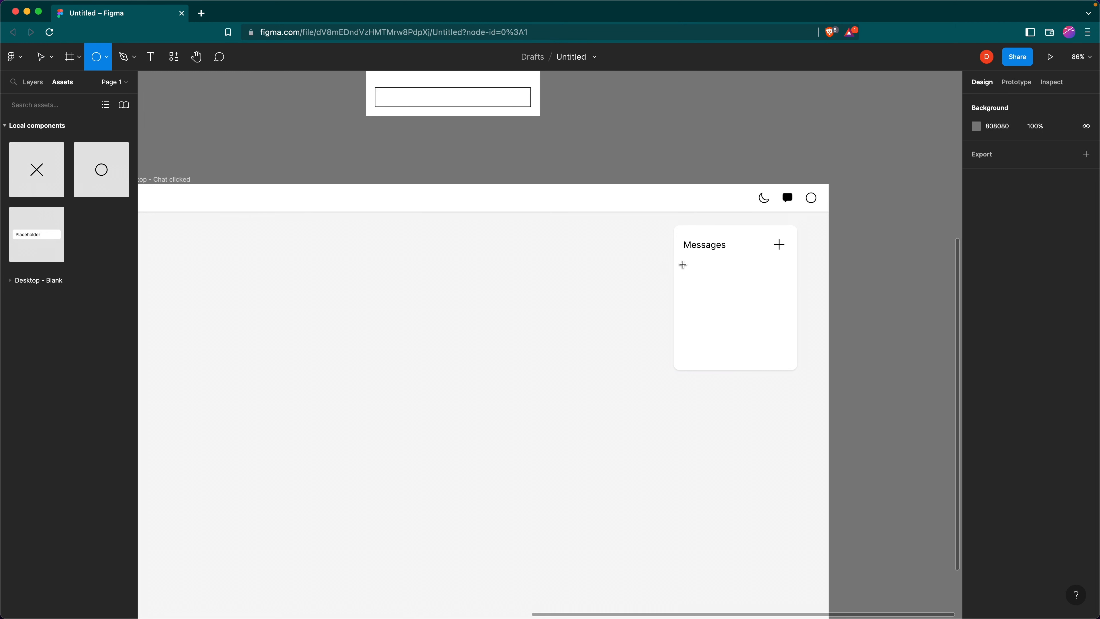
pyautogui.moveTo(683, 263); pyautogui.dragTo(703, 290)
pyautogui.click(732, 285)
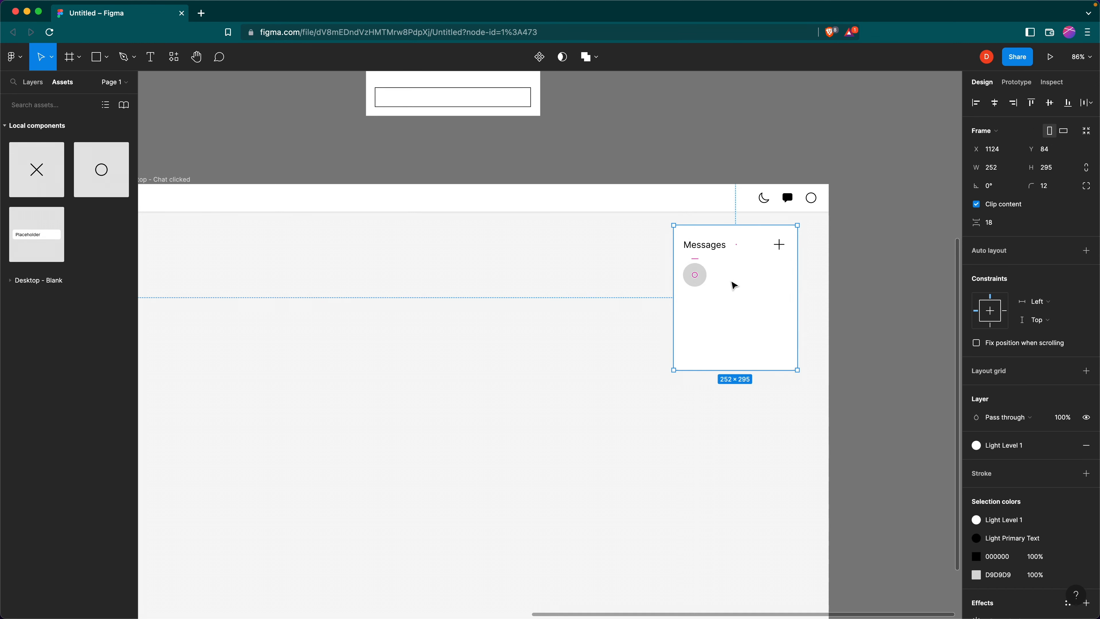
# Fill the avatar circle with the dark portrait of a bearded man from the Unsplash plugin's portrait category
pyautogui.click(704, 282)
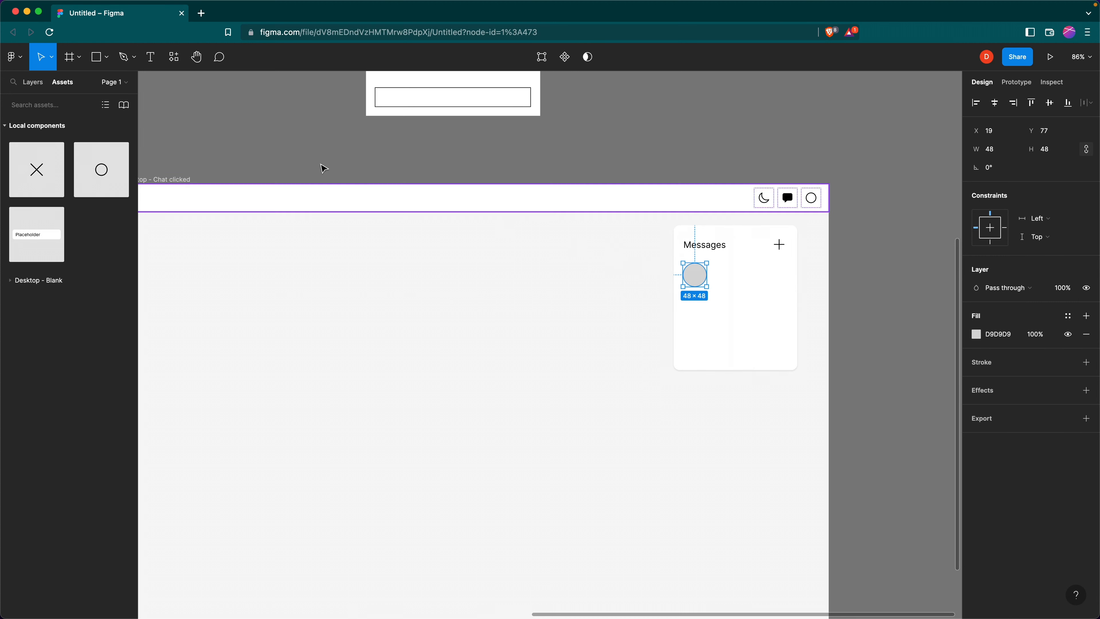
pyautogui.click(13, 57)
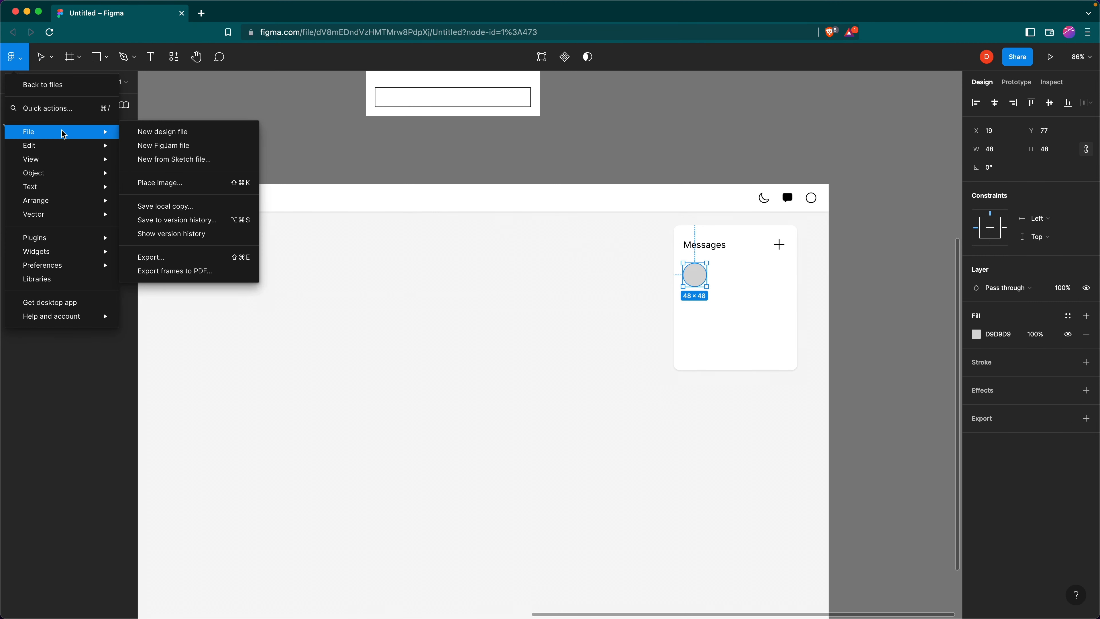
pyautogui.moveTo(60, 245)
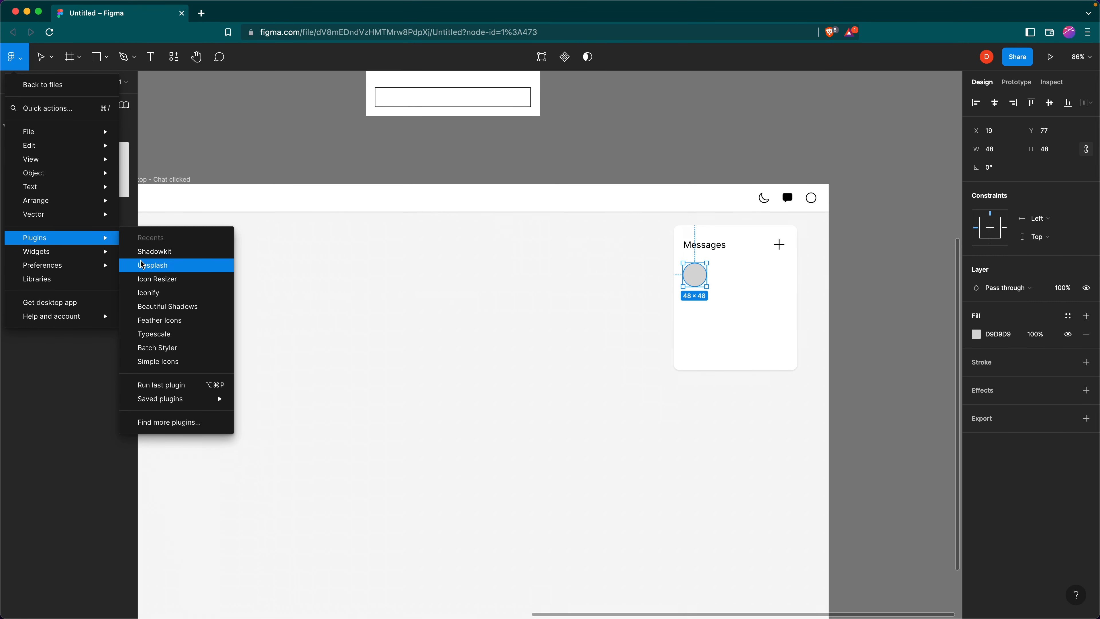
pyautogui.click(149, 266)
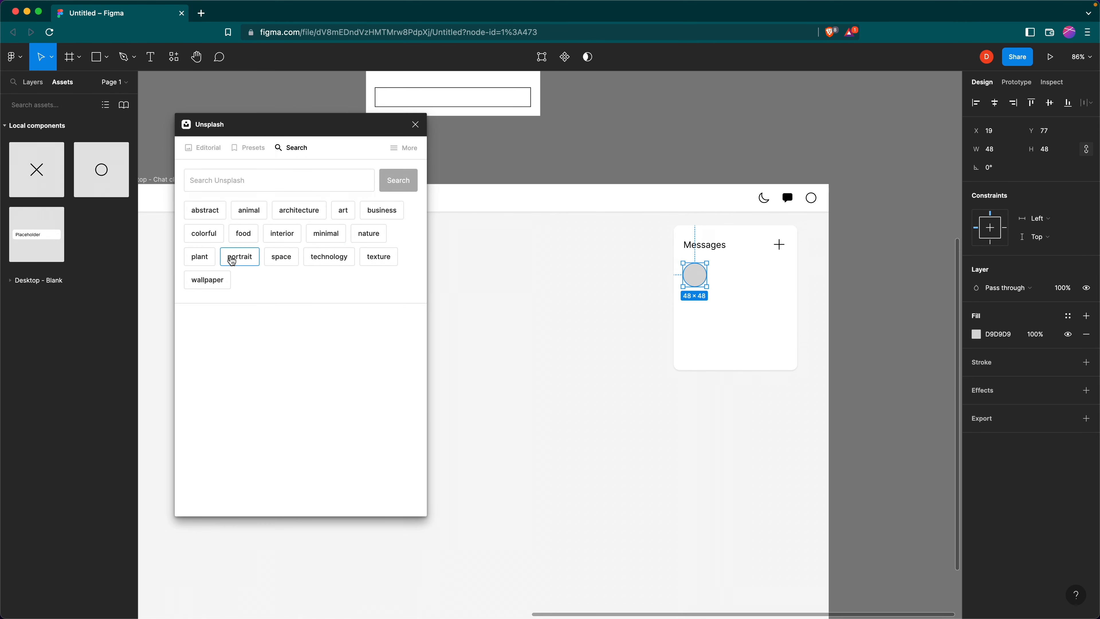
pyautogui.click(232, 260)
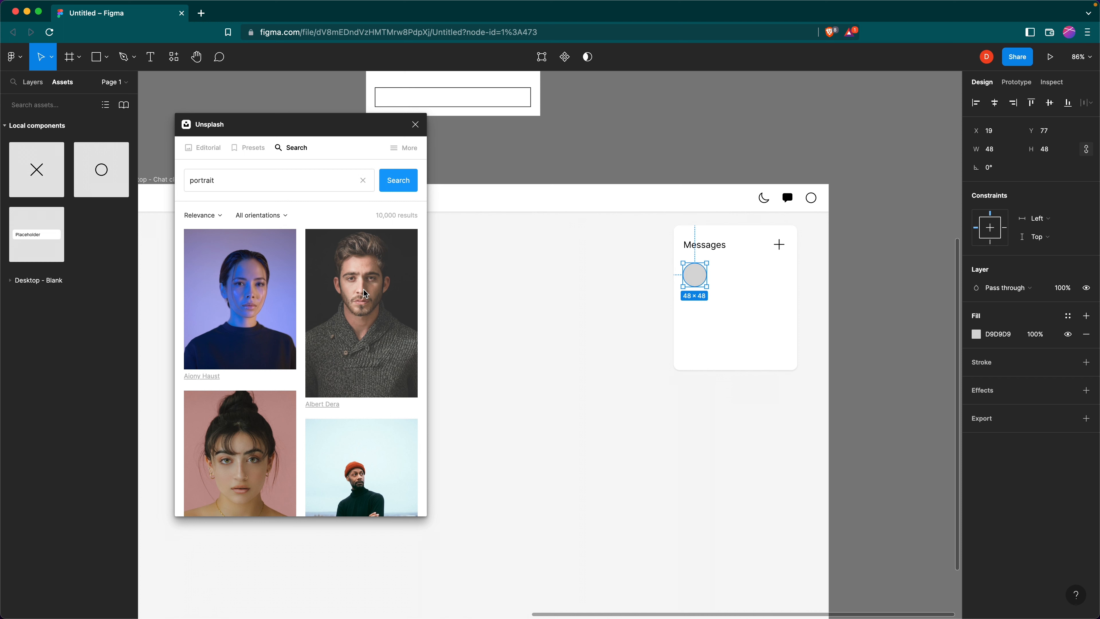
pyautogui.click(374, 340)
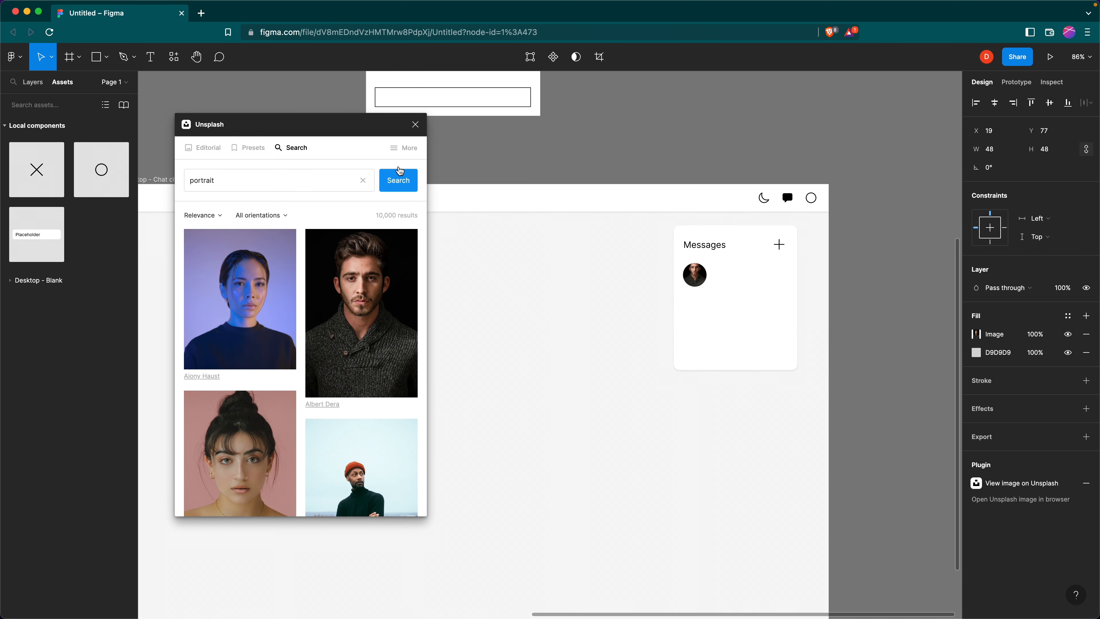
pyautogui.click(420, 130)
# Add a text with the contact's full name beside the avatar and move it to X 81, Y 77
pyautogui.click(721, 282)
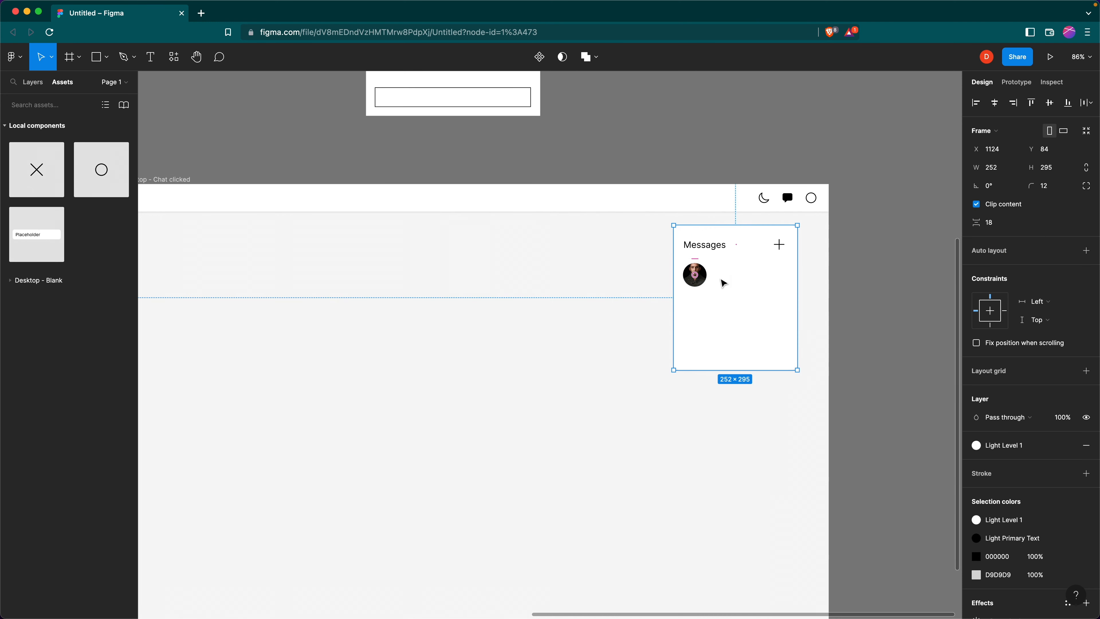
pyautogui.press('t')
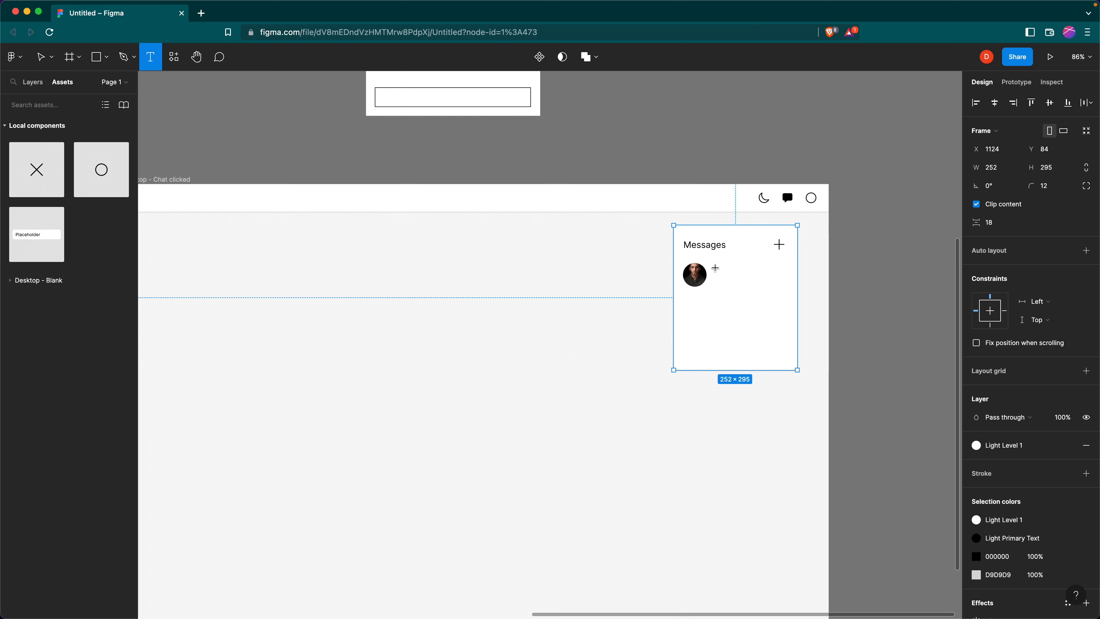
pyautogui.click(716, 268)
pyautogui.write('John Rumi')
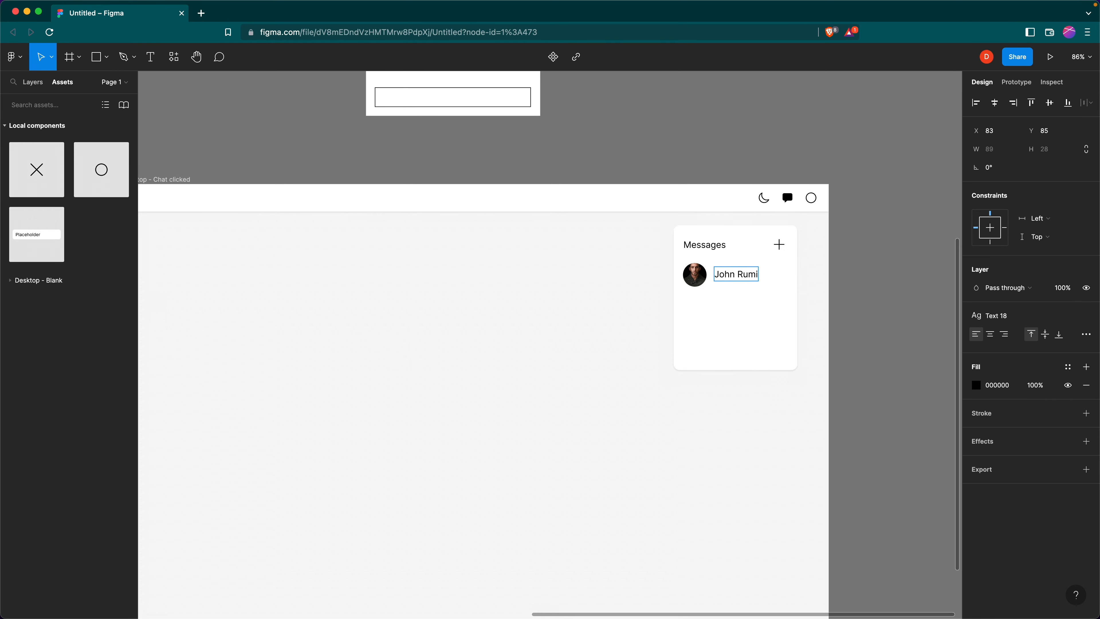
pyautogui.press('Escape')
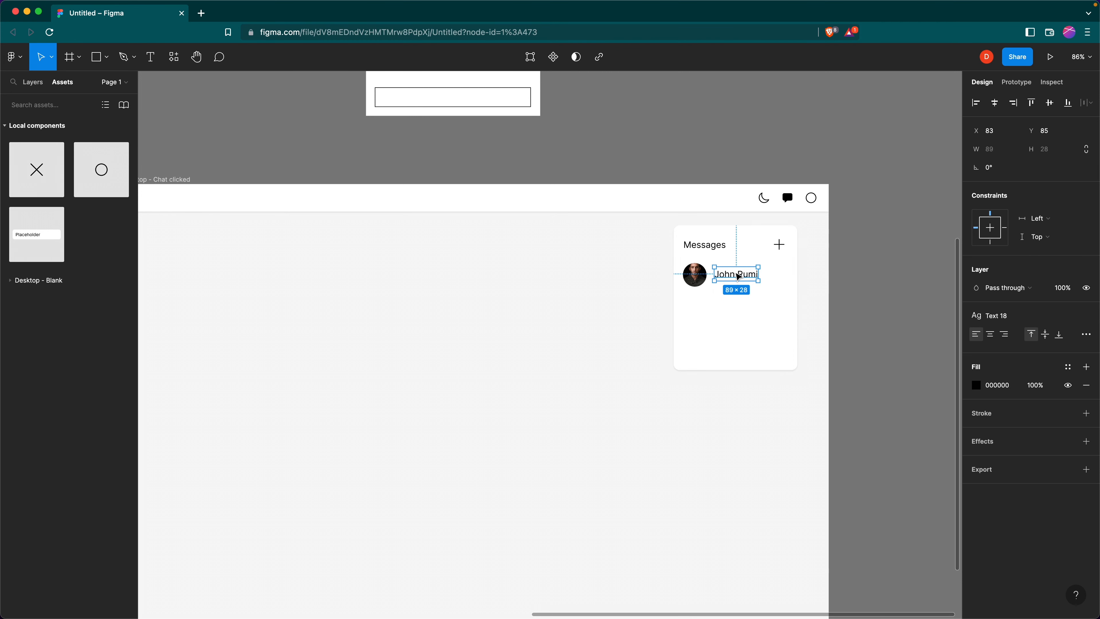
pyautogui.moveTo(738, 276); pyautogui.dragTo(738, 272)
# Give the contact's name the Text 16 style and the Light Primary Text color style
pyautogui.click(996, 316)
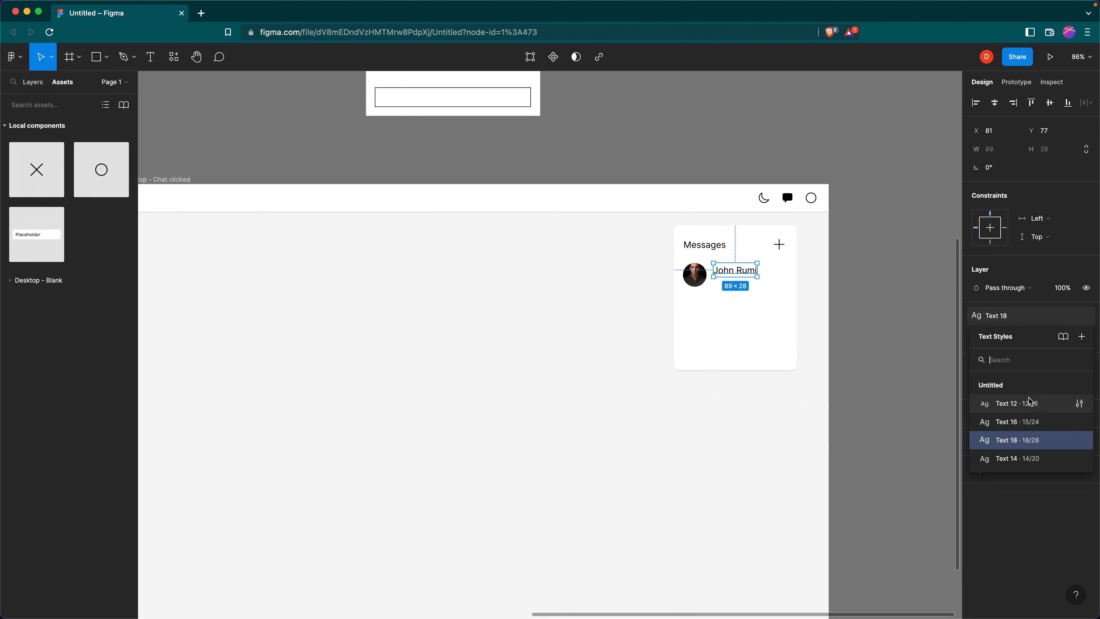
pyautogui.click(1029, 421)
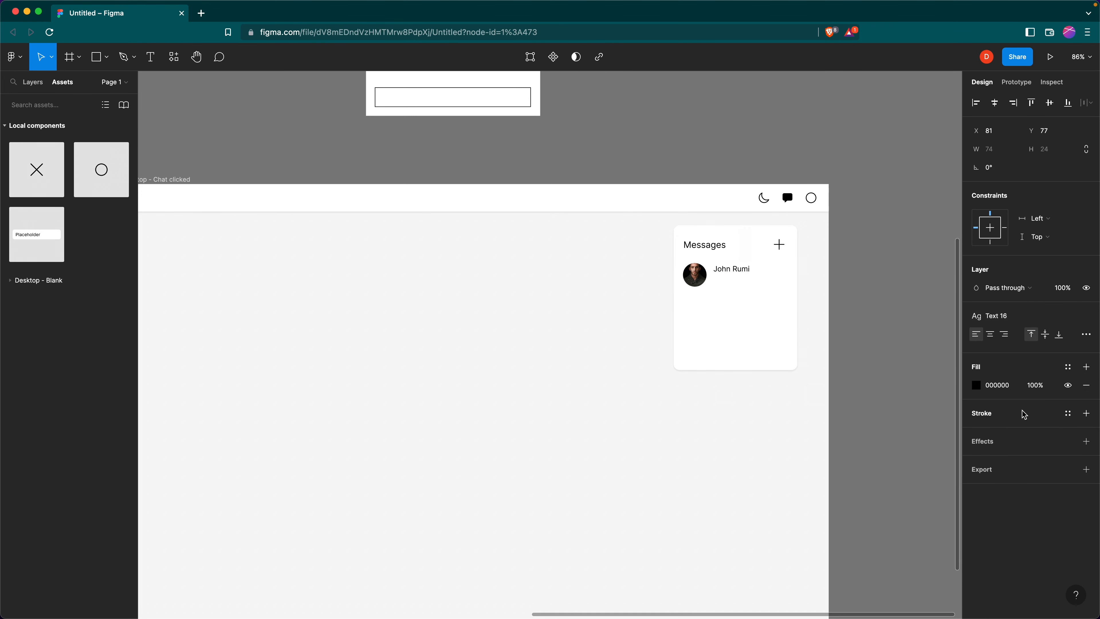
pyautogui.click(1068, 368)
pyautogui.scroll(-2, 1035, 498)
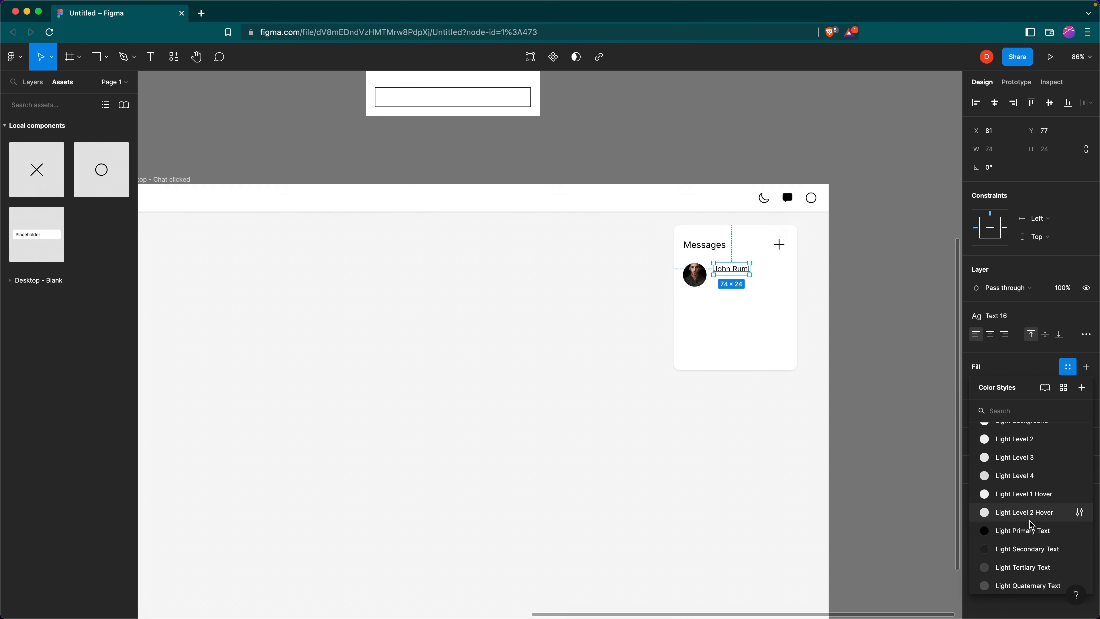
pyautogui.click(1030, 531)
# Add the text "This is a very long message" beneath the contact's name in the Messages card
pyautogui.click(763, 289)
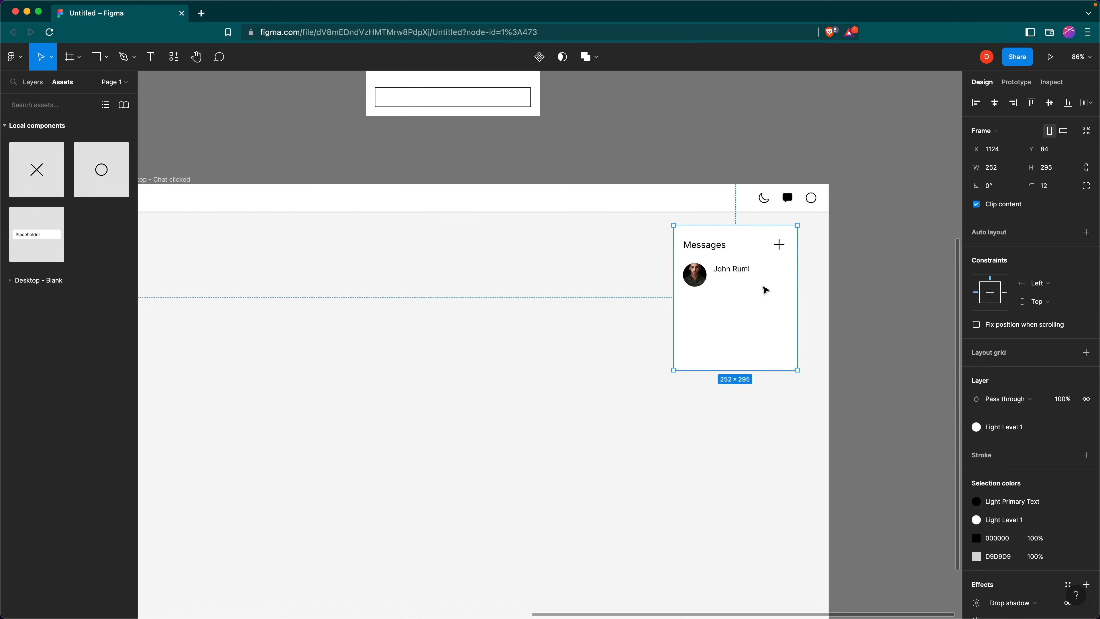
pyautogui.press('t')
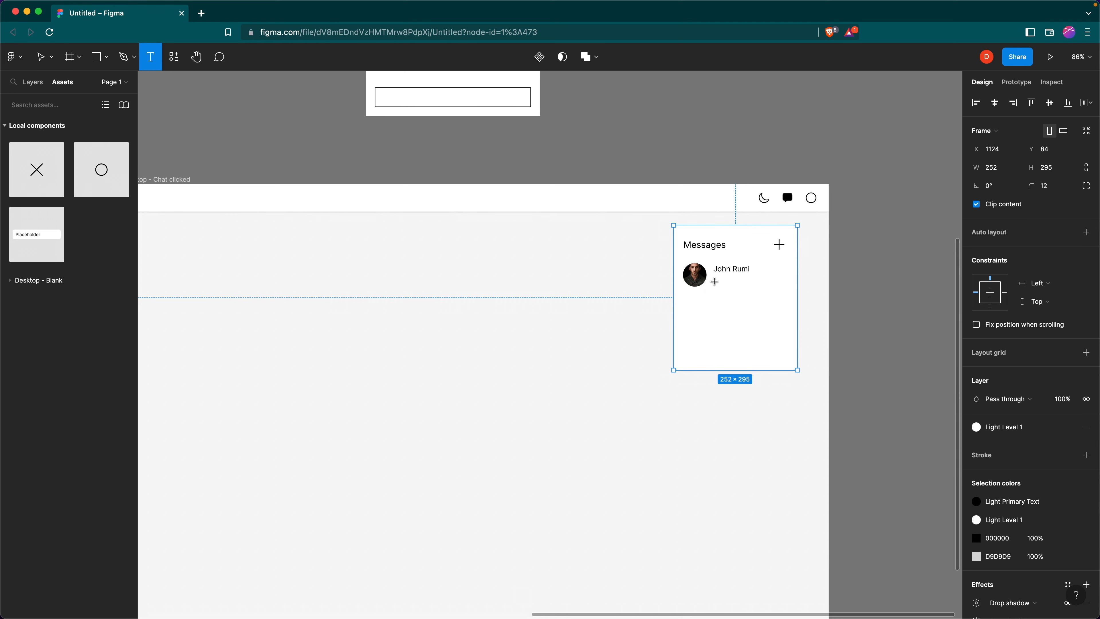
pyautogui.click(716, 282)
pyautogui.write('This is a very lon')
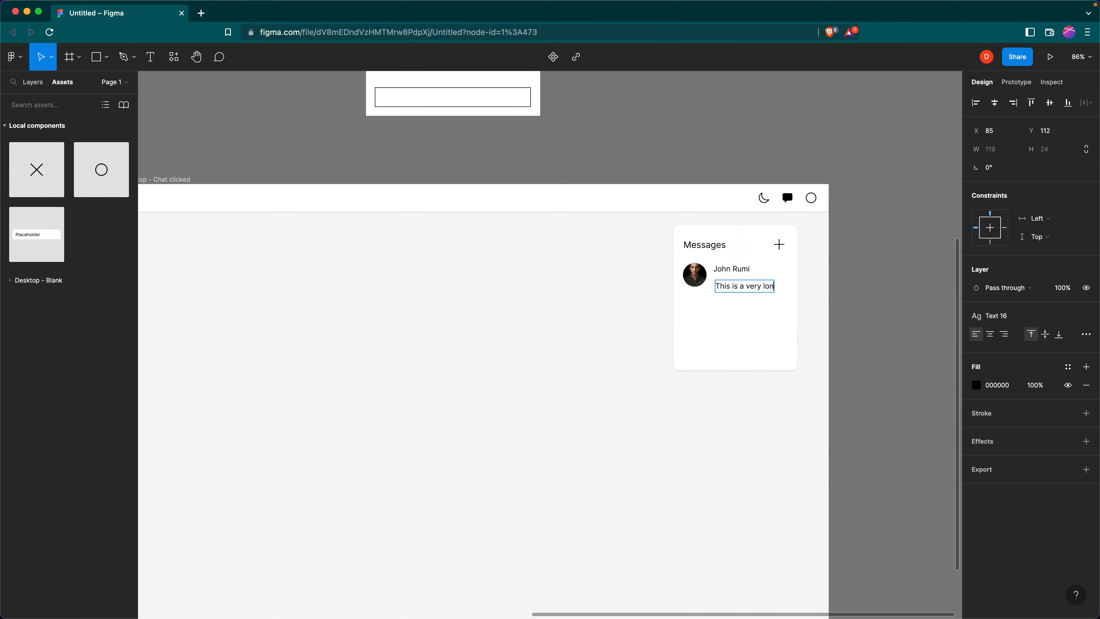
pyautogui.write('g mess')
pyautogui.press('Escape')
# Give the message preview the Text 14 style and the Light Tertiary Text color style
pyautogui.click(998, 319)
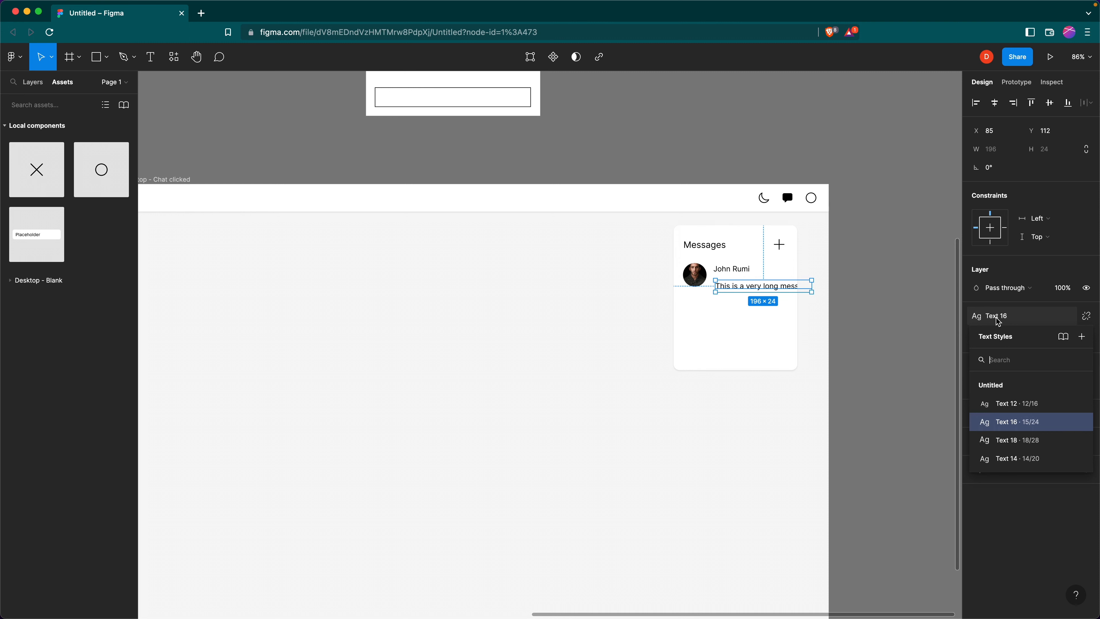
pyautogui.click(1040, 467)
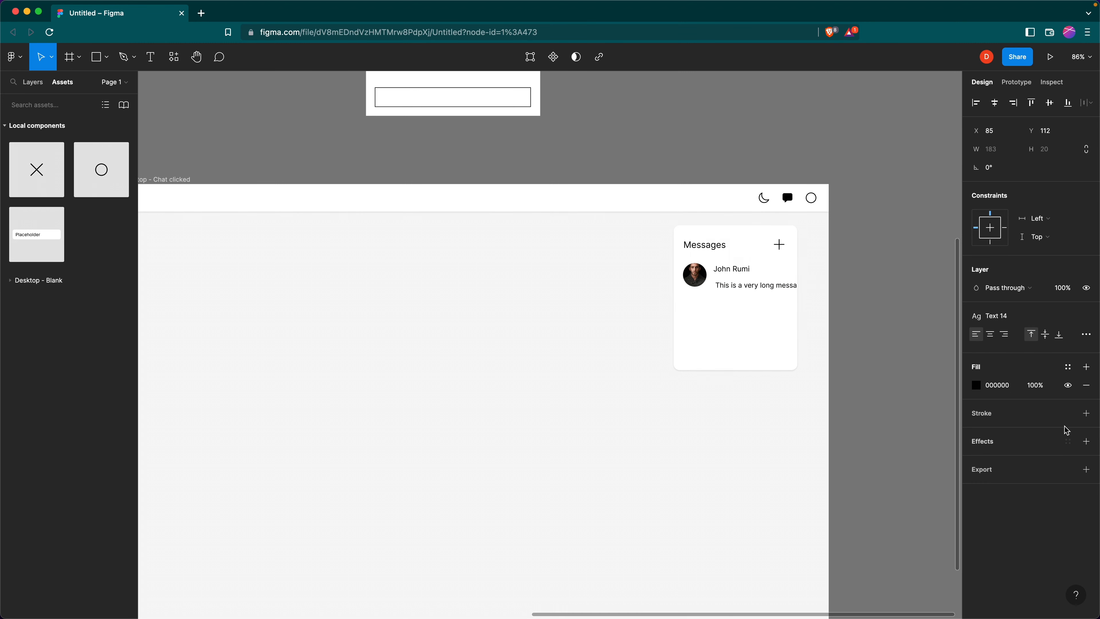
pyautogui.click(1065, 369)
pyautogui.scroll(-5, 1047, 512)
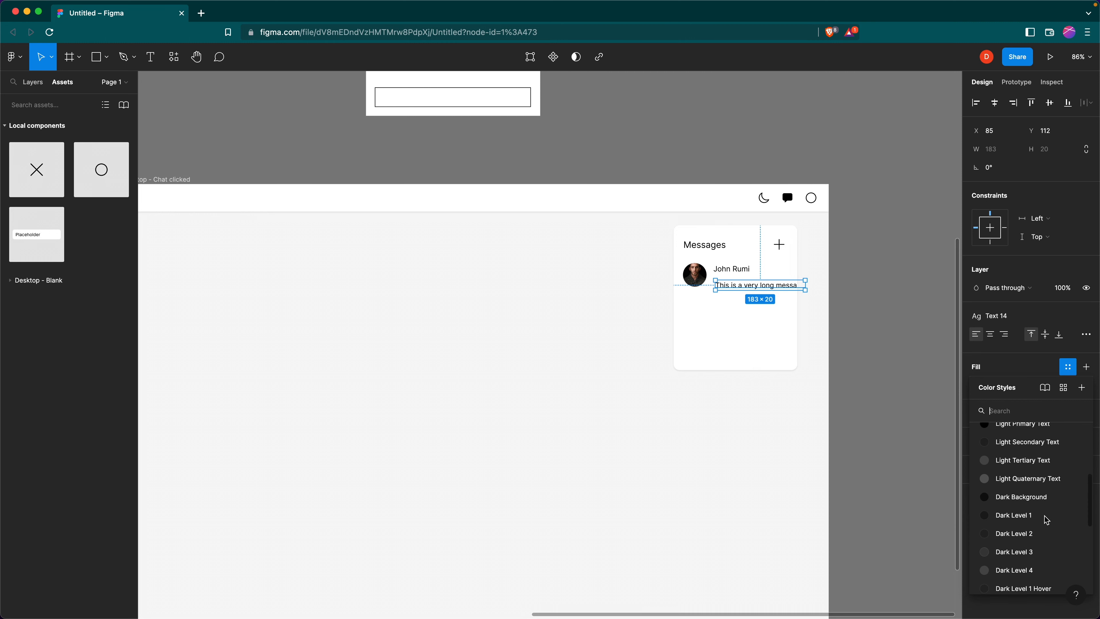
pyautogui.click(1046, 467)
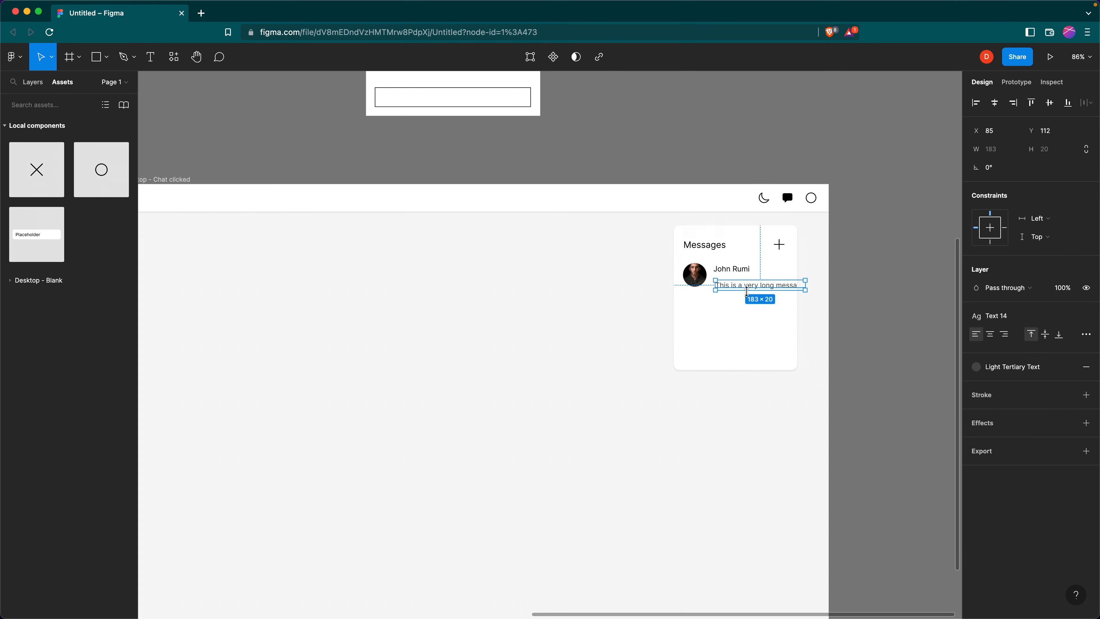
# Align the message preview under the contact's name and wrap both texts in a vertical auto layout with 4 spacing
pyautogui.moveTo(744, 282); pyautogui.dragTo(742, 279)
pyautogui.click(738, 266)
pyautogui.click(738, 283)
pyautogui.click(735, 269)
pyautogui.click(741, 284)
pyautogui.click(740, 271)
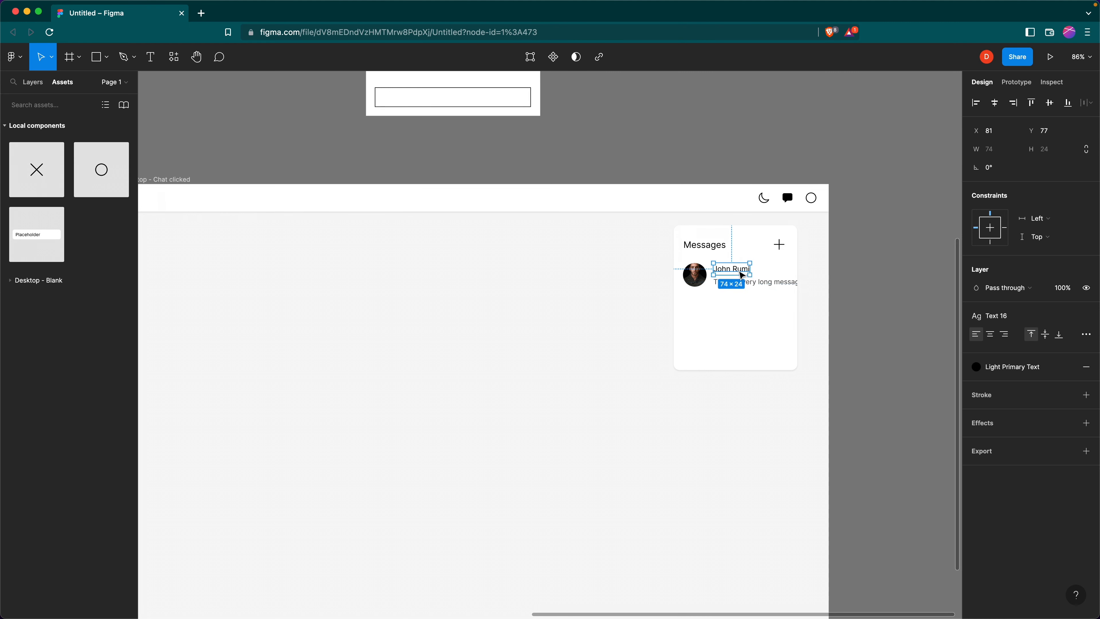
pyautogui.keyDown('shift'); pyautogui.click(769, 287); pyautogui.keyUp('shift')
pyautogui.hotkey('shift', 'a')
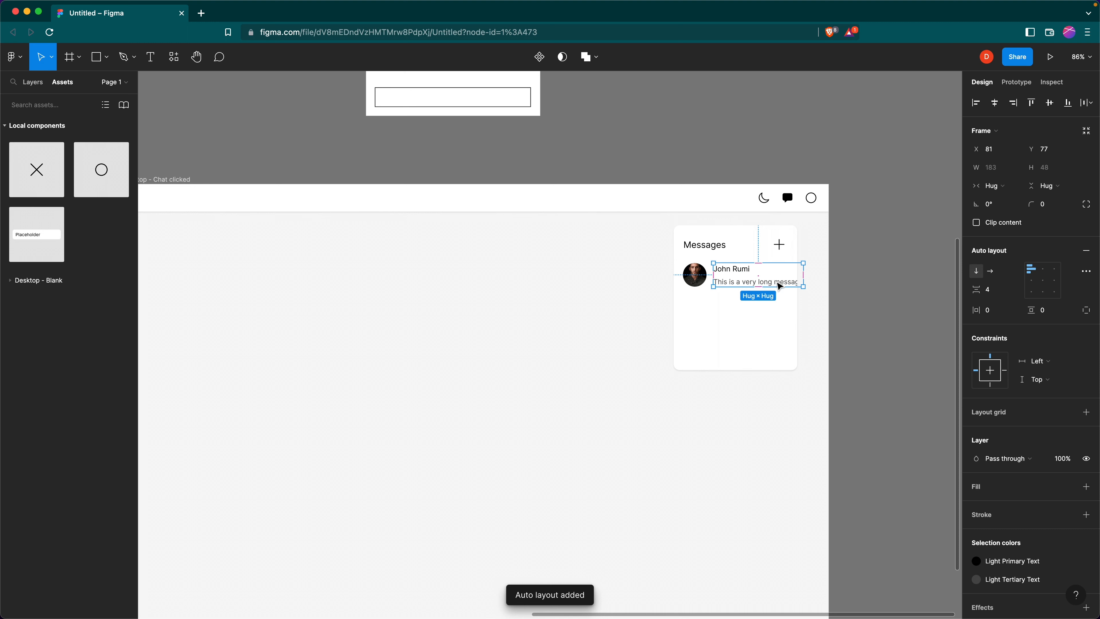
# Nudge the name-and-message block closer to the avatar, to X 77
pyautogui.click(697, 277)
pyautogui.click(733, 277)
pyautogui.click(696, 274)
pyautogui.click(725, 276)
pyautogui.click(694, 273)
pyautogui.click(728, 276)
pyautogui.press('Left')
pyautogui.press('Left')
pyautogui.press('Left')
pyautogui.press('Left')
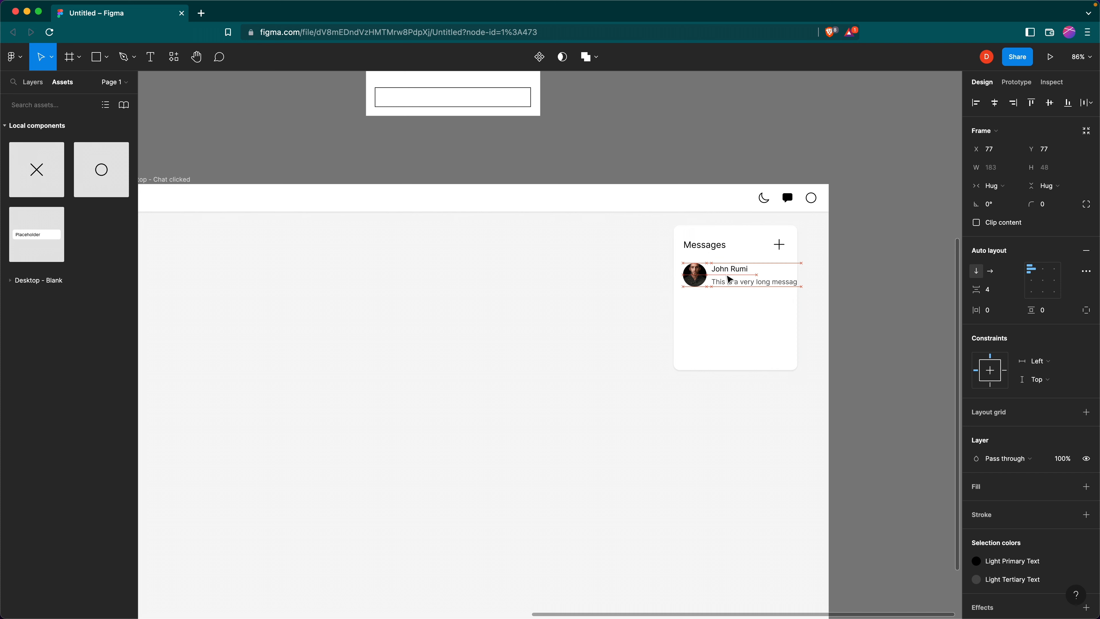
# Combine the avatar and the text block into a horizontal auto layout row with 8 spacing
pyautogui.keyDown('shift'); pyautogui.click(697, 282); pyautogui.keyUp('shift')
pyautogui.hotkey('shift', 'a')
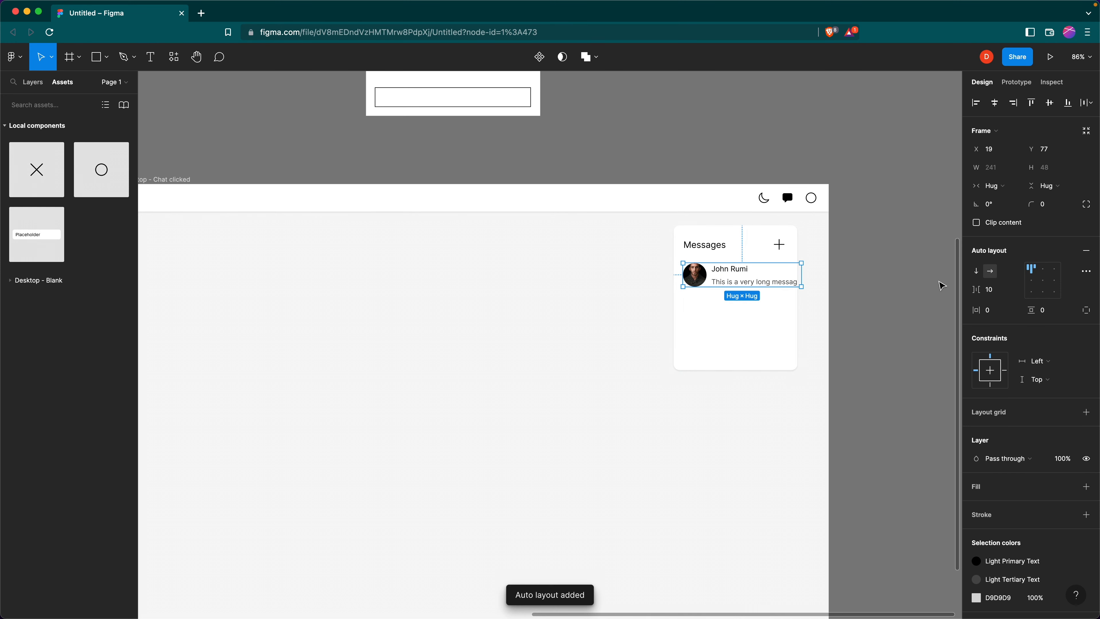
pyautogui.click(1000, 290)
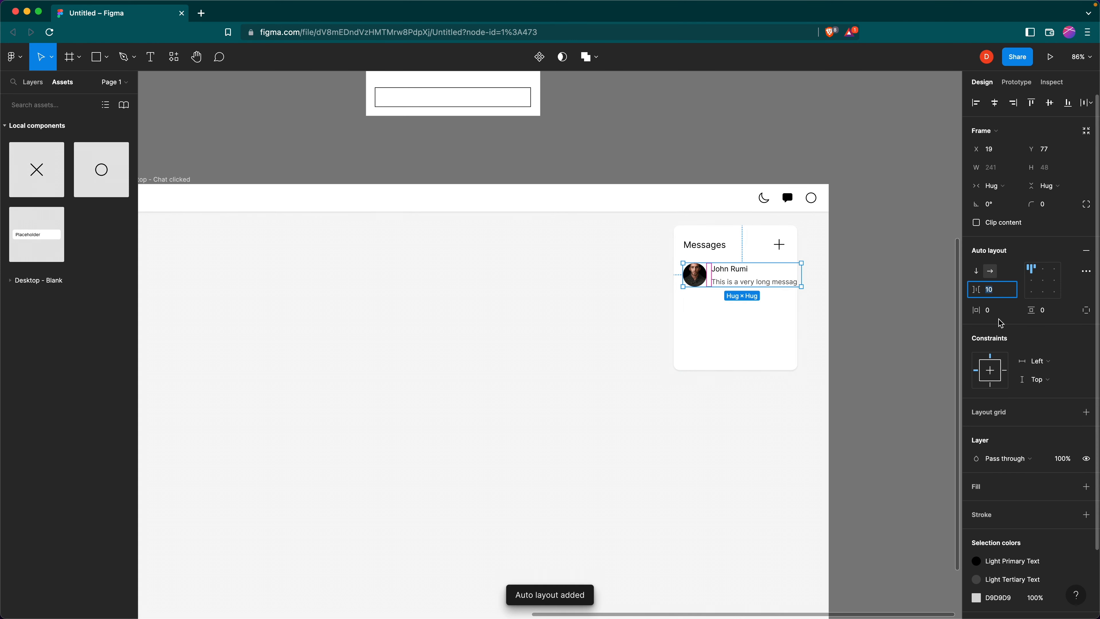
pyautogui.press('Return')
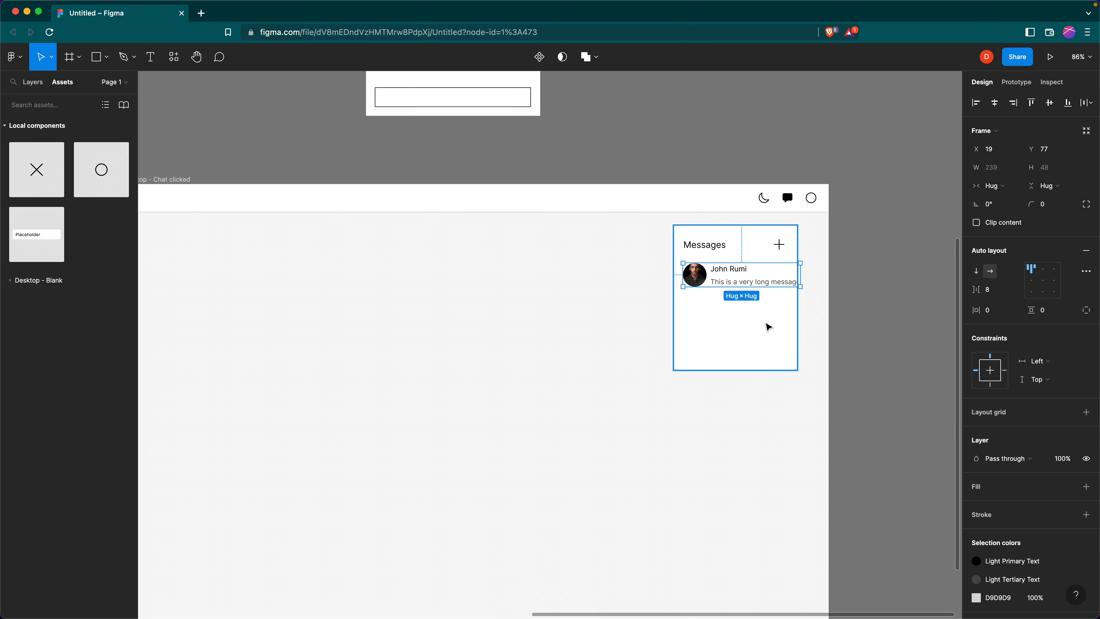
# Enlarge the Messages card to about 300 × 339
pyautogui.click(780, 330)
pyautogui.moveTo(799, 324); pyautogui.dragTo(820, 321)
pyautogui.moveTo(760, 368); pyautogui.dragTo(759, 390)
pyautogui.click(731, 246)
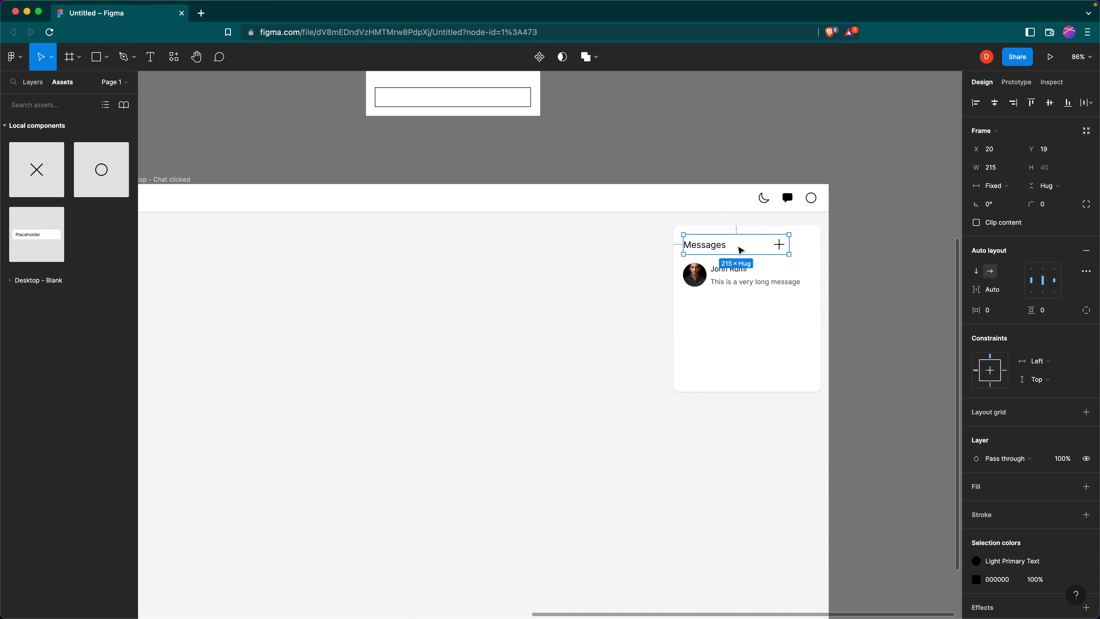
pyautogui.click(716, 281)
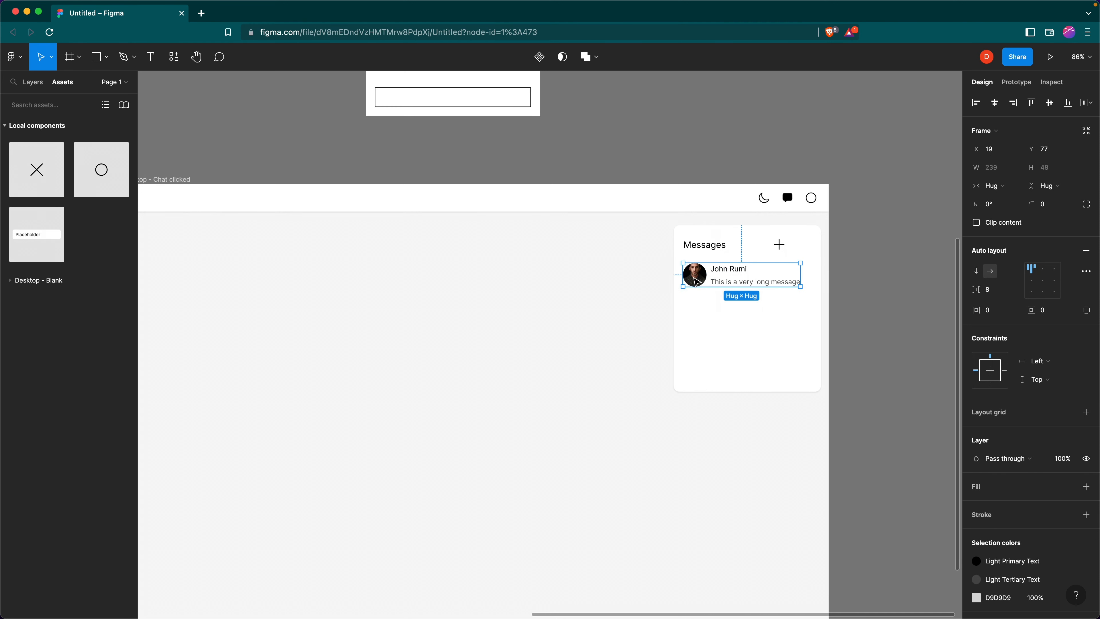
pyautogui.doubleClick(727, 279)
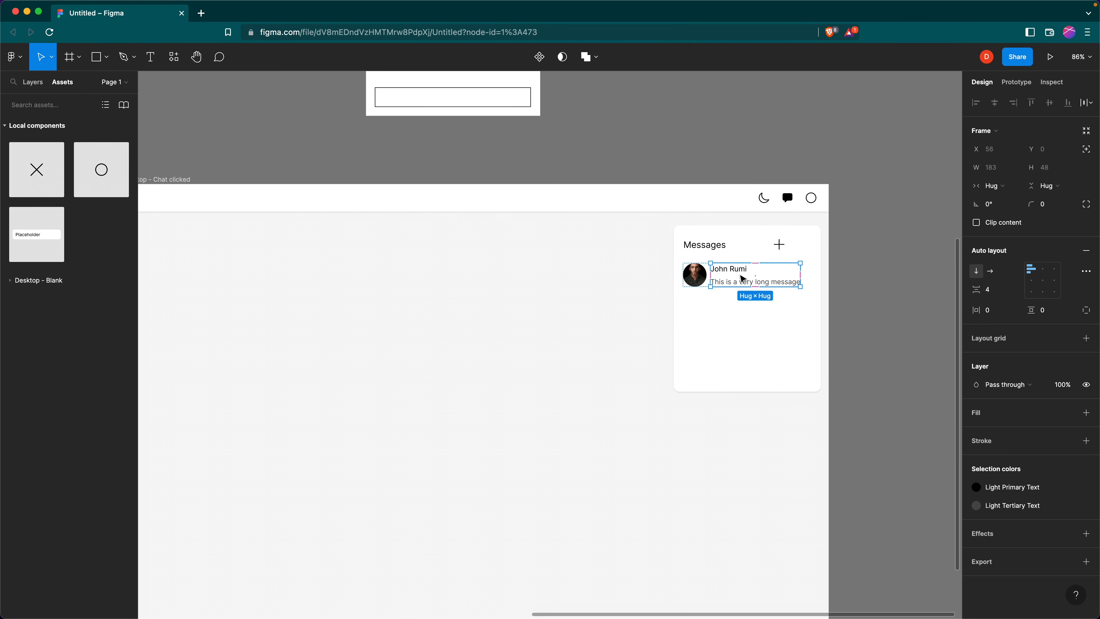
pyautogui.click(739, 273)
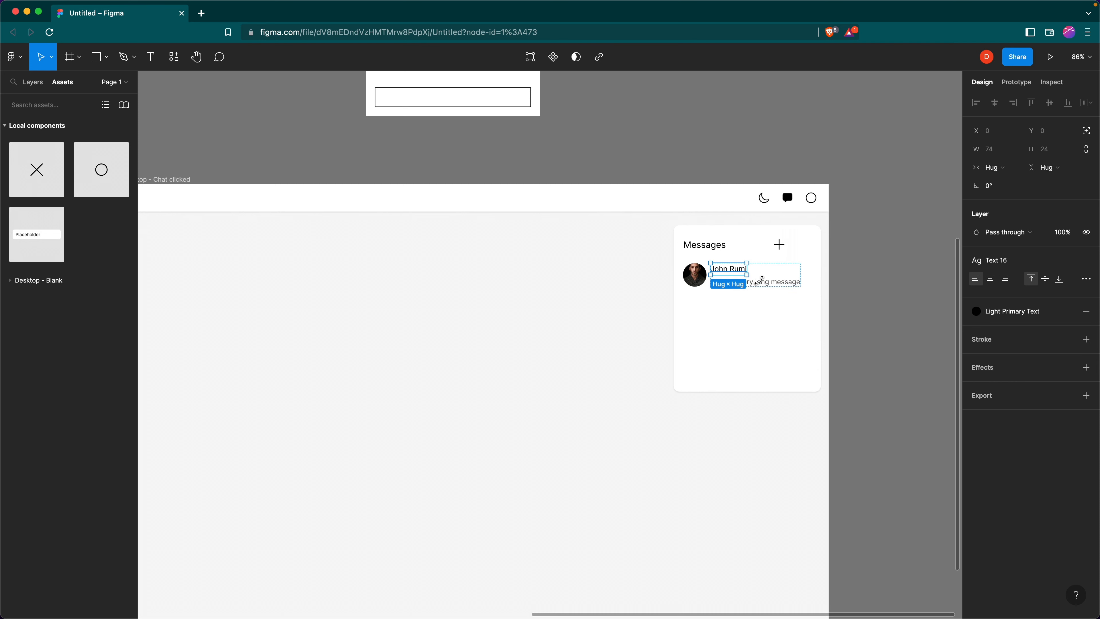
# Make the Messages card a vertical auto layout 360 wide and about 402 high, and shift it left inside the desktop frame
pyautogui.click(773, 295)
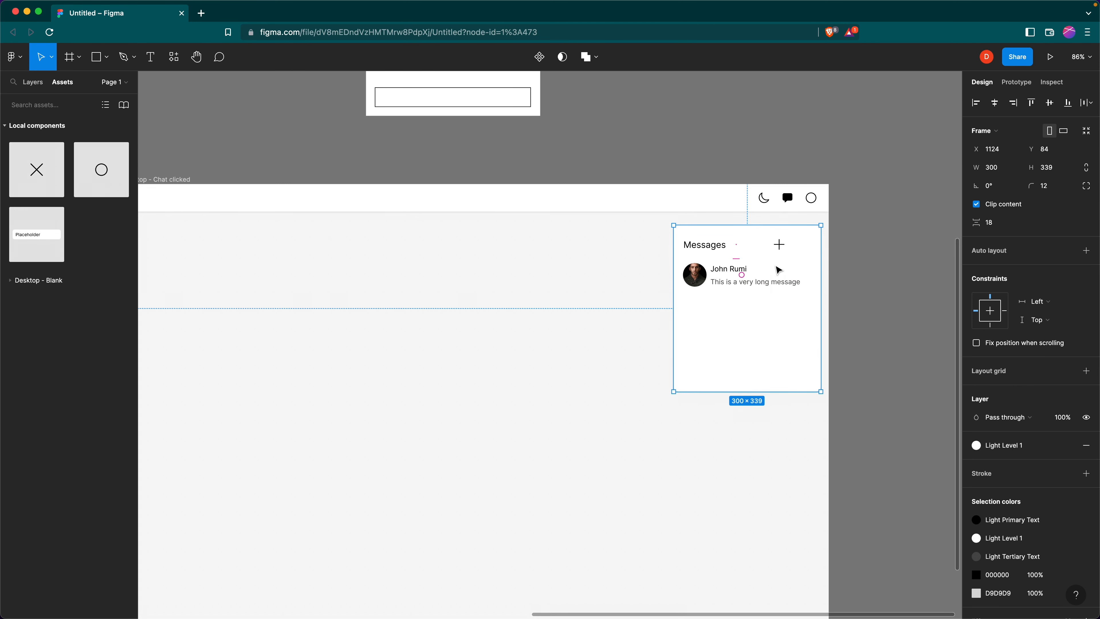
pyautogui.hotkey('shift', 'a')
pyautogui.moveTo(740, 361); pyautogui.dragTo(742, 422)
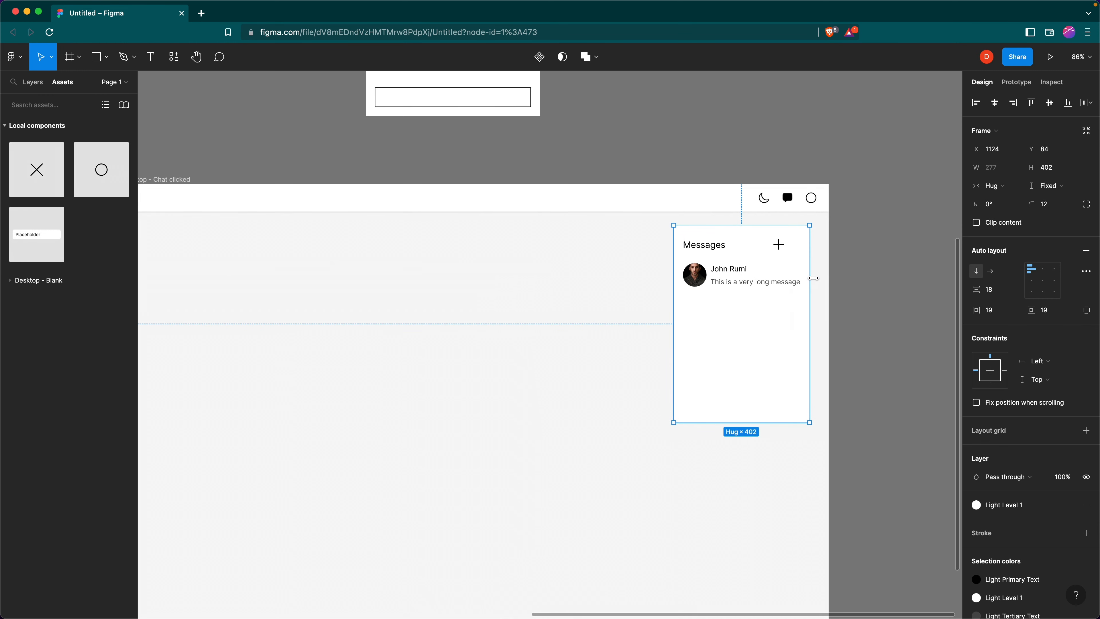
pyautogui.moveTo(814, 278); pyautogui.dragTo(821, 278)
pyautogui.write('360')
pyautogui.press('Return')
pyautogui.moveTo(763, 340); pyautogui.dragTo(687, 336)
# Make the row with the Messages title and plus icon fill the card's width with Fill container
pyautogui.click(706, 239)
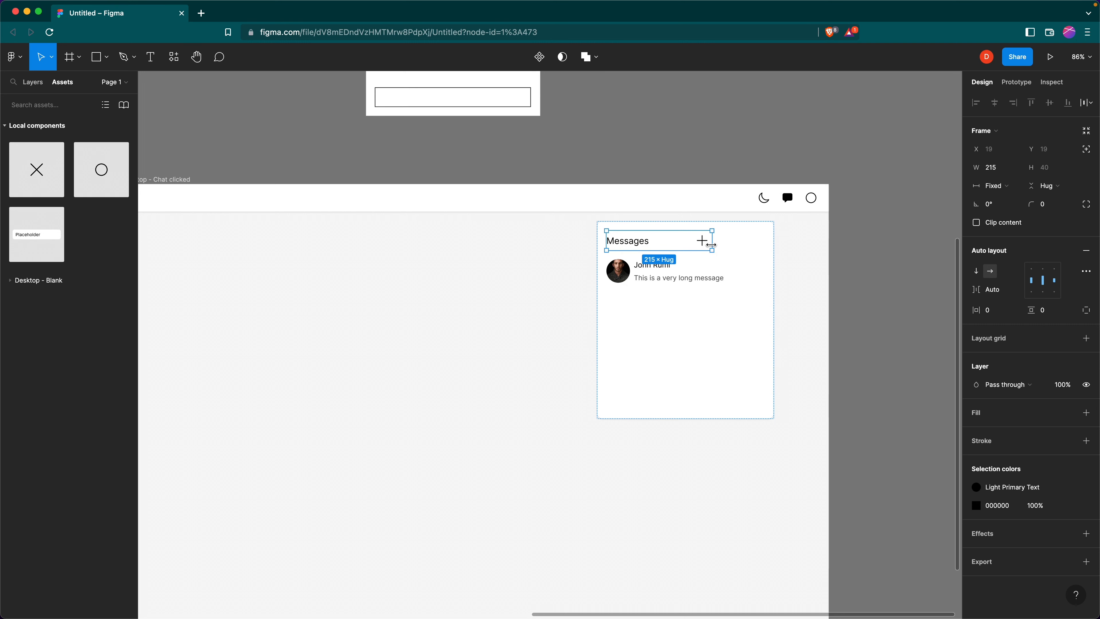
pyautogui.moveTo(715, 245); pyautogui.dragTo(765, 246)
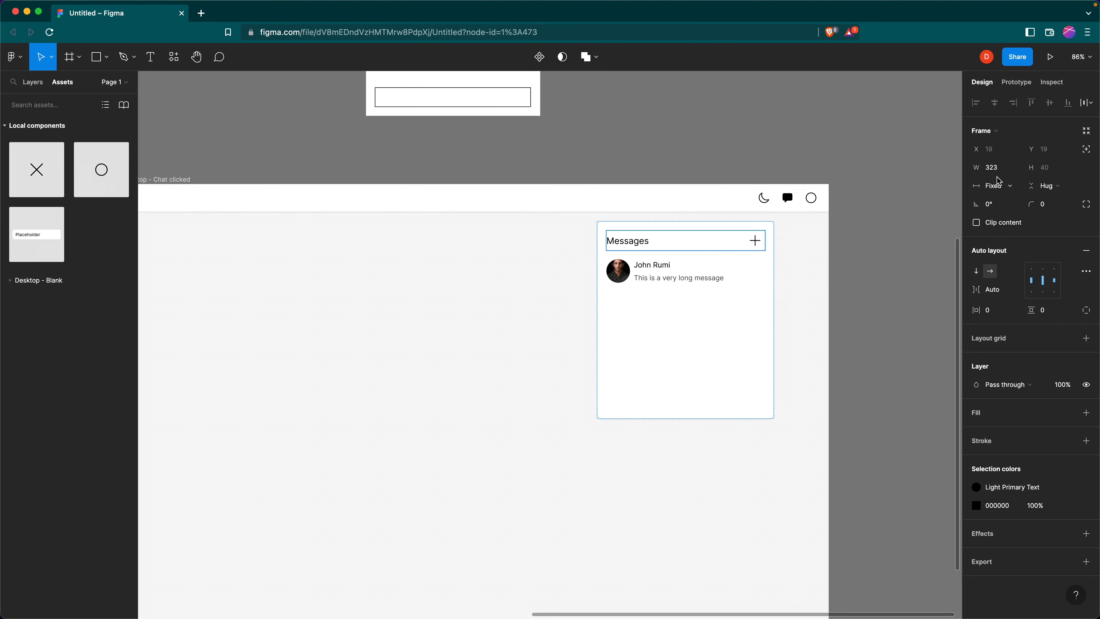
pyautogui.click(1005, 193)
pyautogui.click(1015, 219)
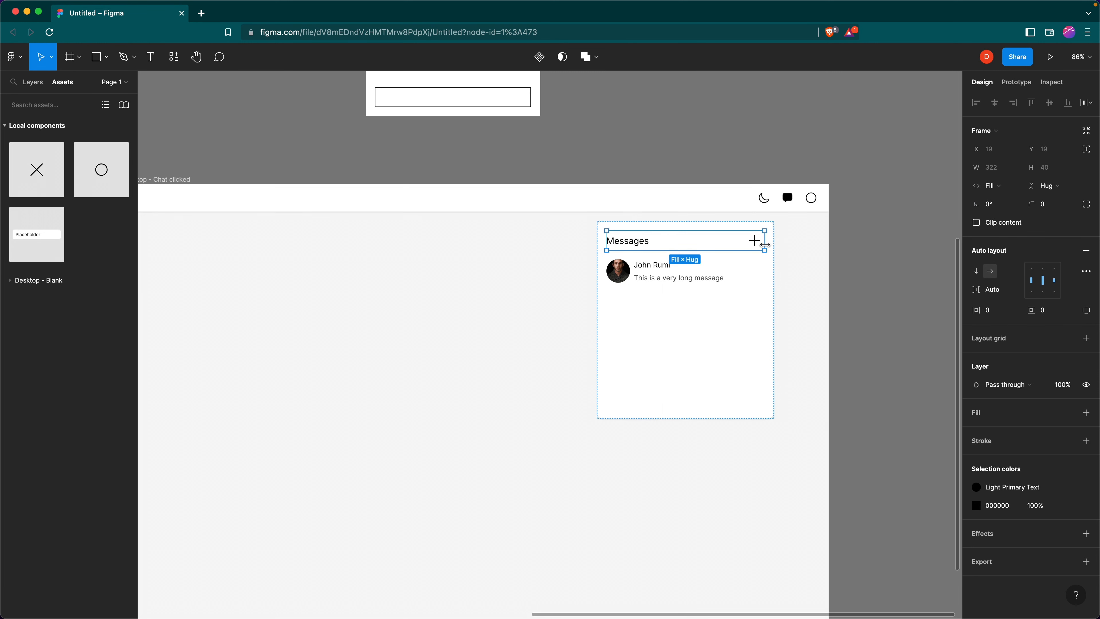
pyautogui.moveTo(769, 241); pyautogui.dragTo(760, 240)
pyautogui.click(1001, 189)
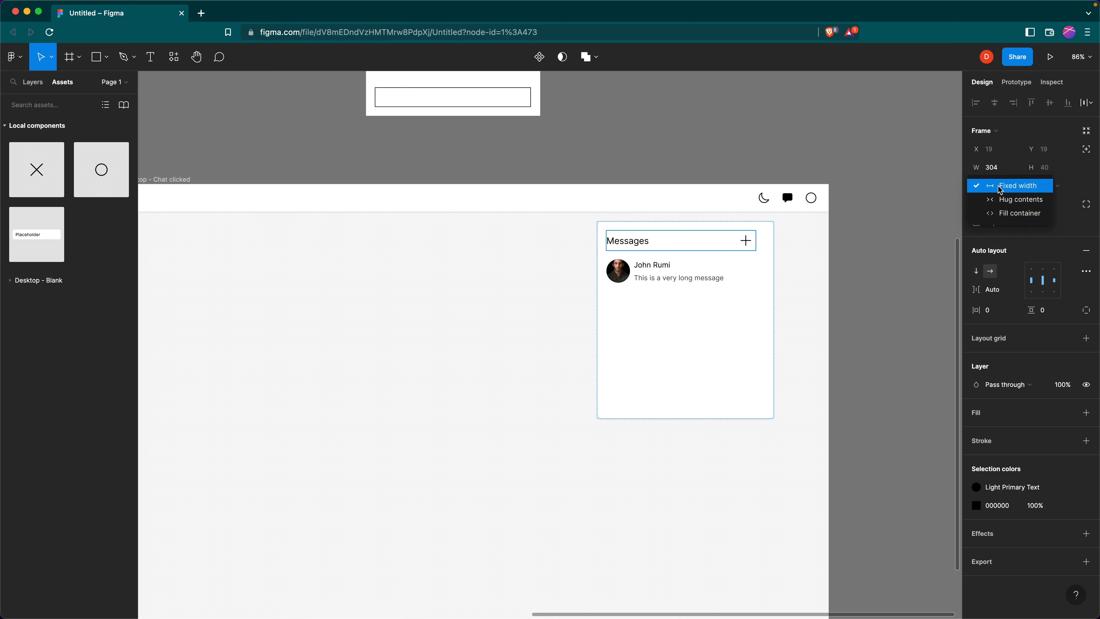
pyautogui.click(1000, 220)
# Set the contact row's width to Fill container
pyautogui.click(714, 278)
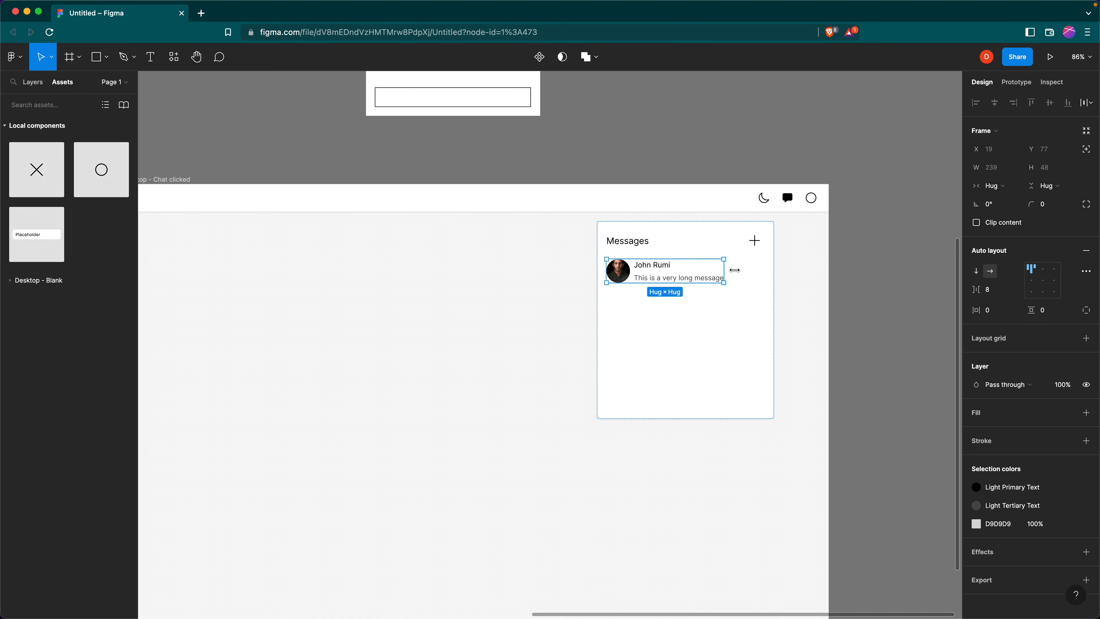
pyautogui.click(994, 185)
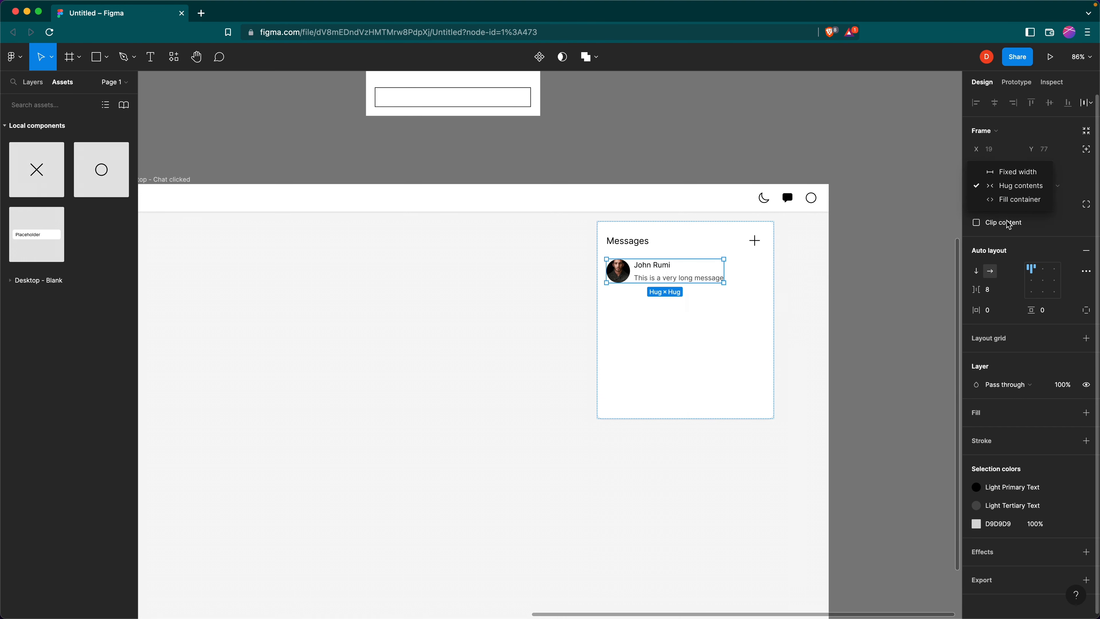
pyautogui.click(1011, 202)
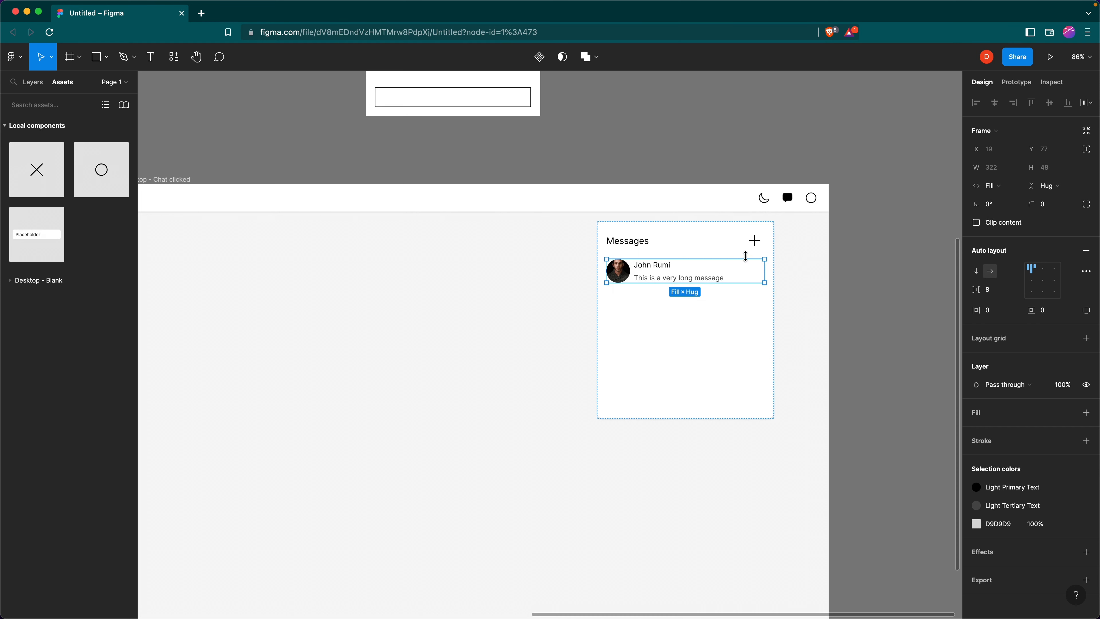
# Move the Messages card to X 1008, Y 76, lining its right edge up with the header's chat icon
pyautogui.click(791, 305)
pyautogui.moveTo(700, 332); pyautogui.dragTo(720, 329)
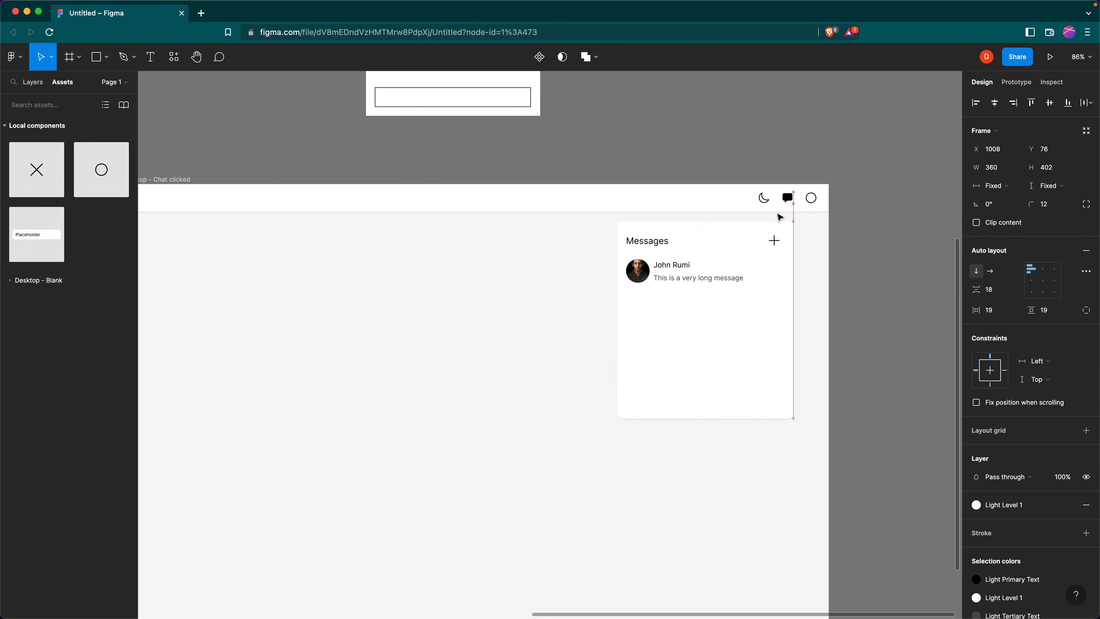
pyautogui.click(828, 247)
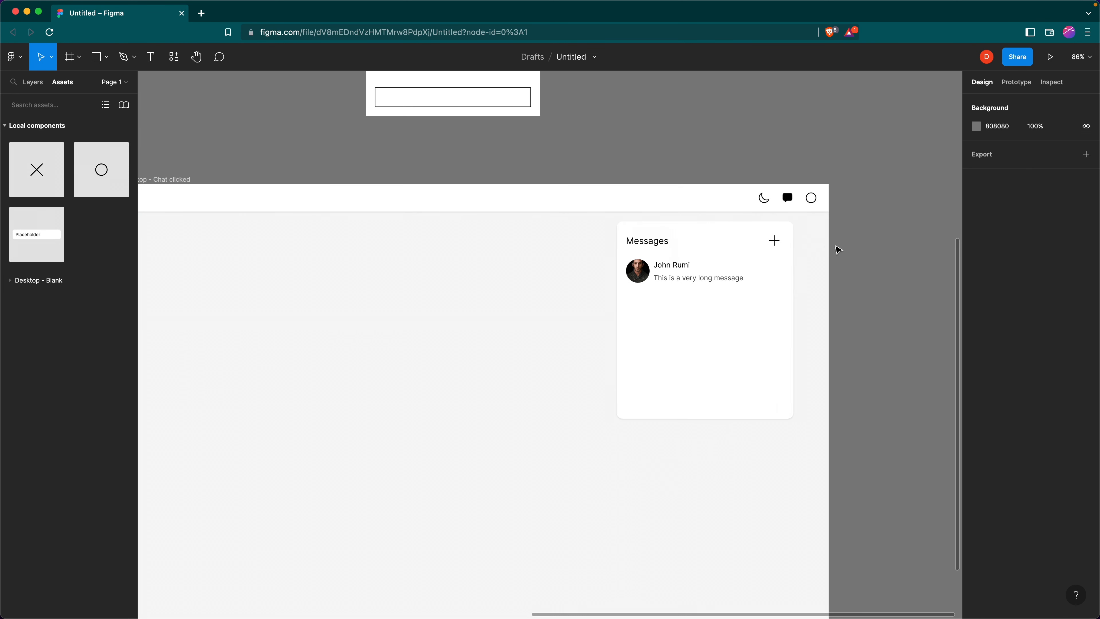
# Duplicate the Desktop - Chat clicked frame and place the copy beside the original at X 2262, Y 675
pyautogui.hscroll(-3, 838, 250)
pyautogui.scroll(-3, 821, 245)
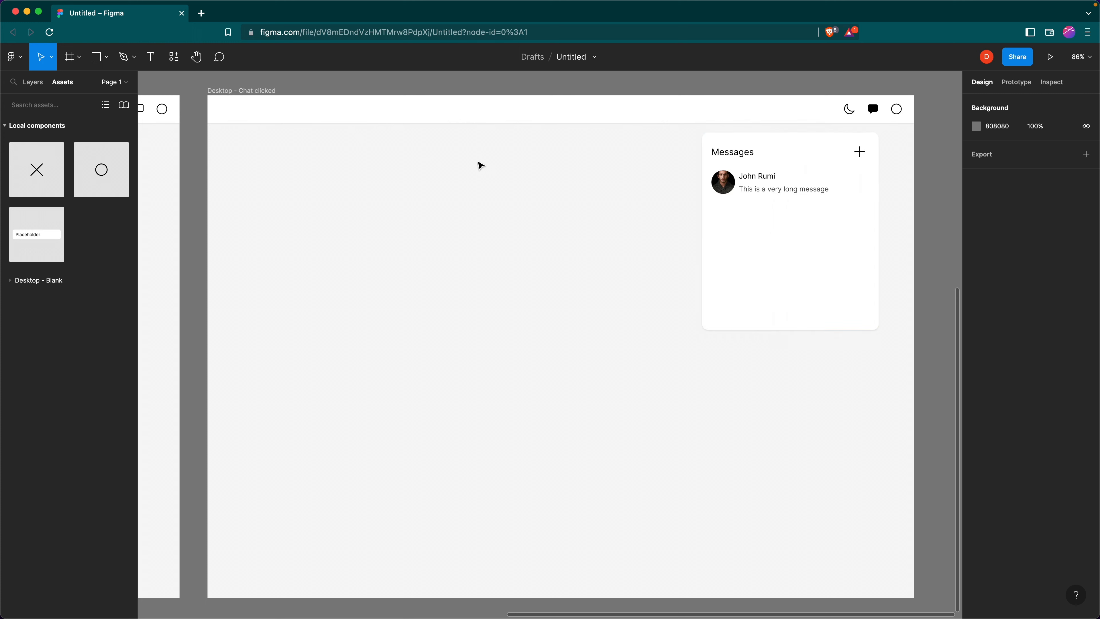
pyautogui.click(240, 91)
pyautogui.hotkey('shift', '2')
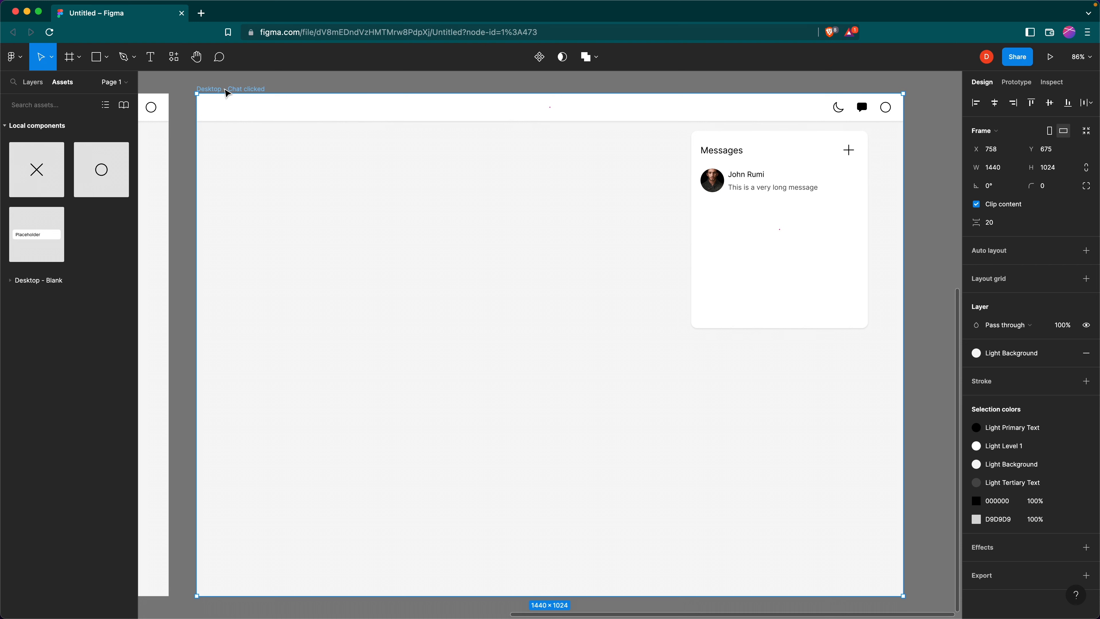
pyautogui.moveTo(228, 92); pyautogui.dragTo(855, 92)
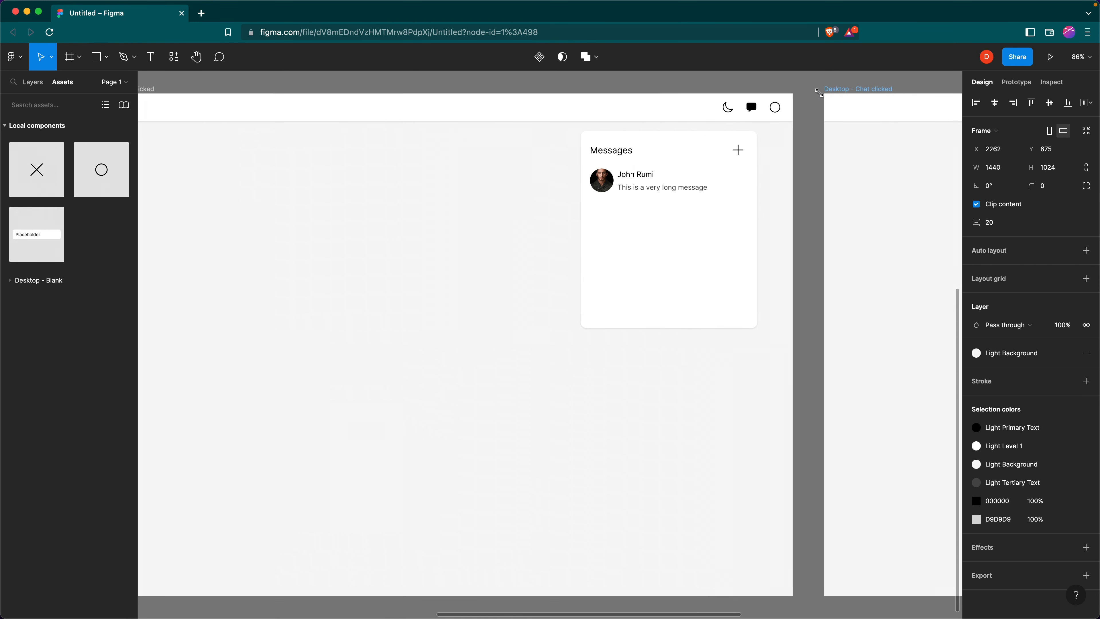
pyautogui.hscroll(5, 797, 97)
# Rename the duplicated frame as "Desktop - Chat messages"
pyautogui.hscroll(8, 797, 96)
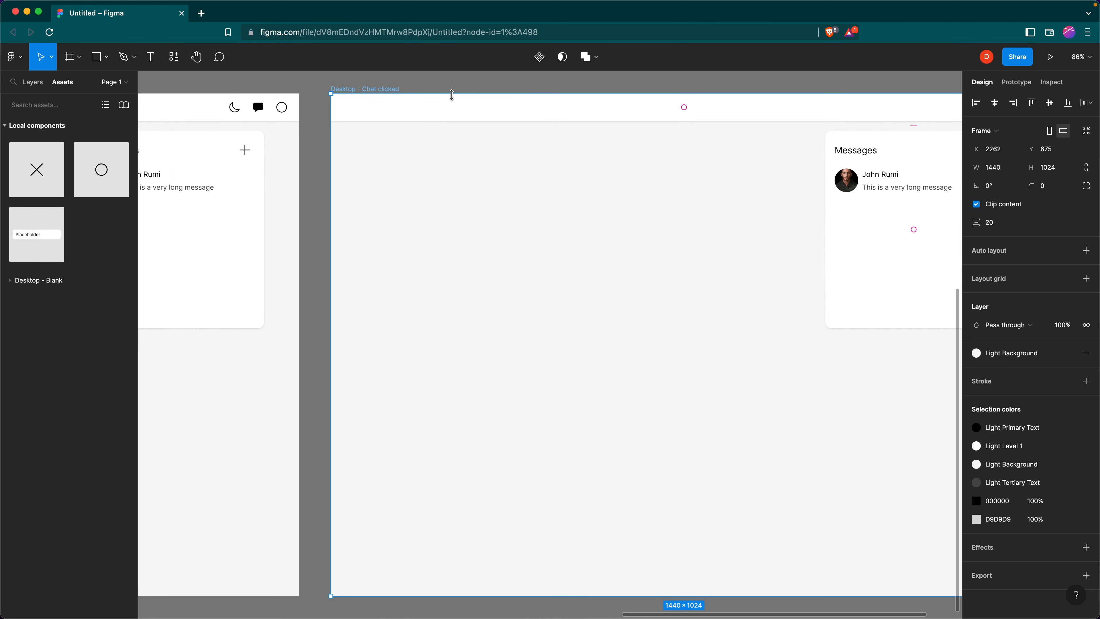
pyautogui.doubleClick(353, 88)
pyautogui.click(358, 88)
pyautogui.doubleClick(358, 89)
pyautogui.click(365, 89)
pyautogui.doubleClick(364, 88)
pyautogui.write('messages')
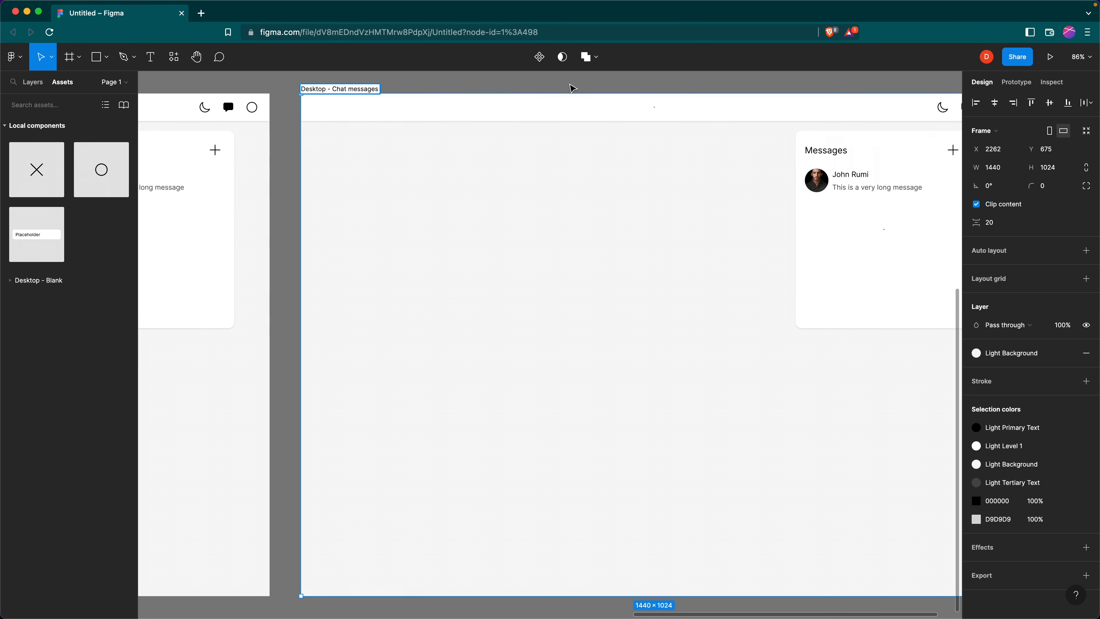
pyautogui.click(572, 88)
# Delete the Messages card from the Desktop - Chat messages frame
pyautogui.hscroll(5, 571, 91)
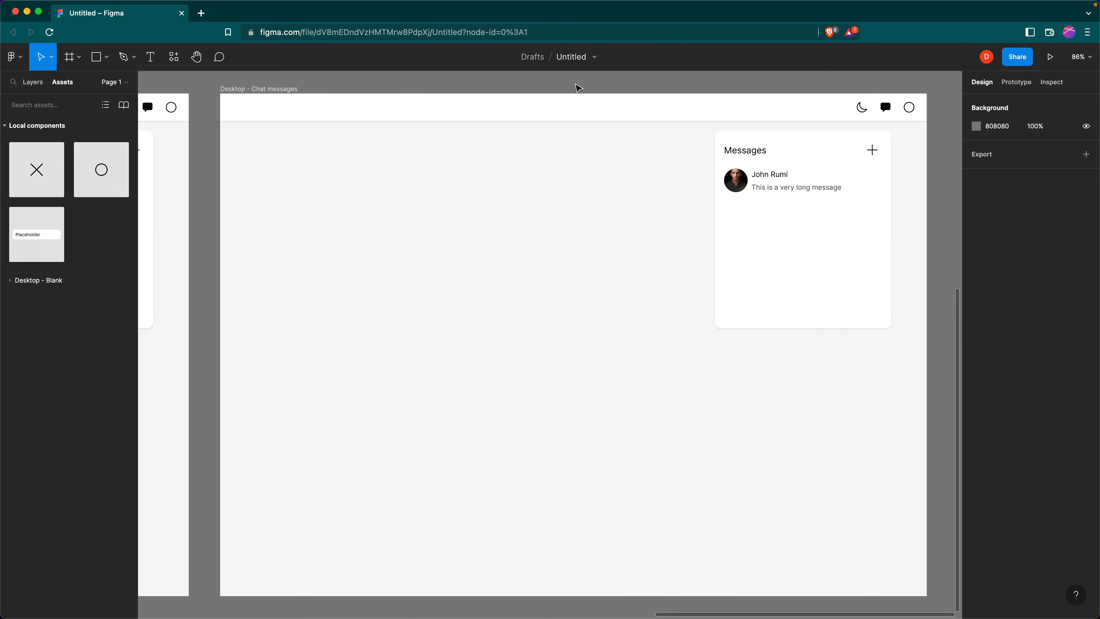
pyautogui.click(818, 196)
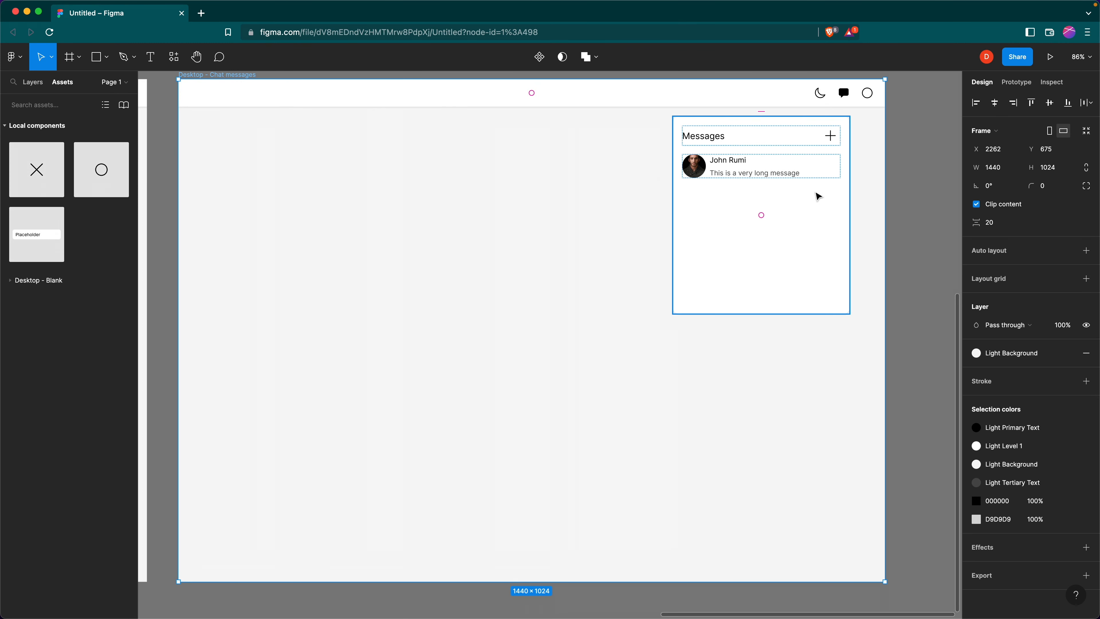
pyautogui.press('Delete')
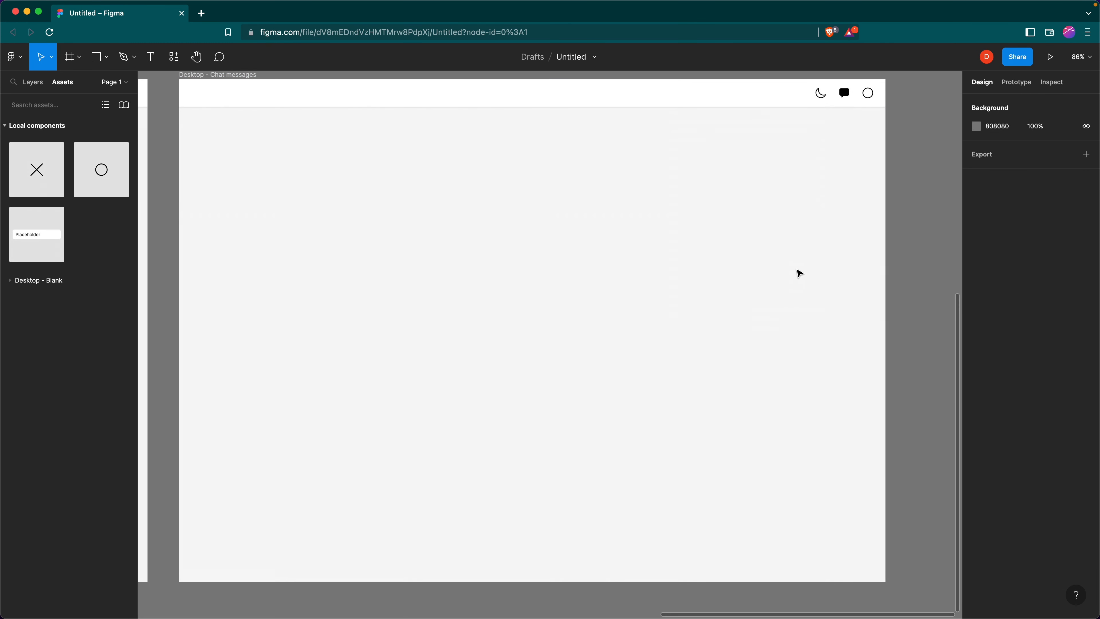
# Draw a card frame about 260 × 418 near the lower-right corner of Desktop - Chat messages and fill it with Light Level 1
pyautogui.press('f')
pyautogui.moveTo(731, 350); pyautogui.dragTo(854, 551)
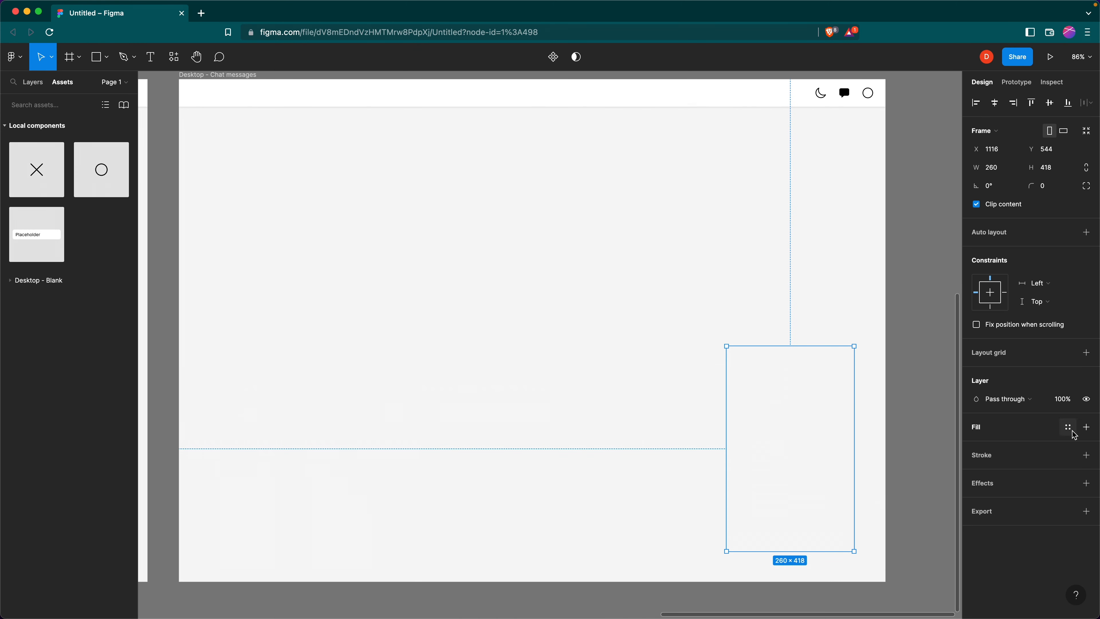
pyautogui.click(1069, 427)
pyautogui.click(1002, 476)
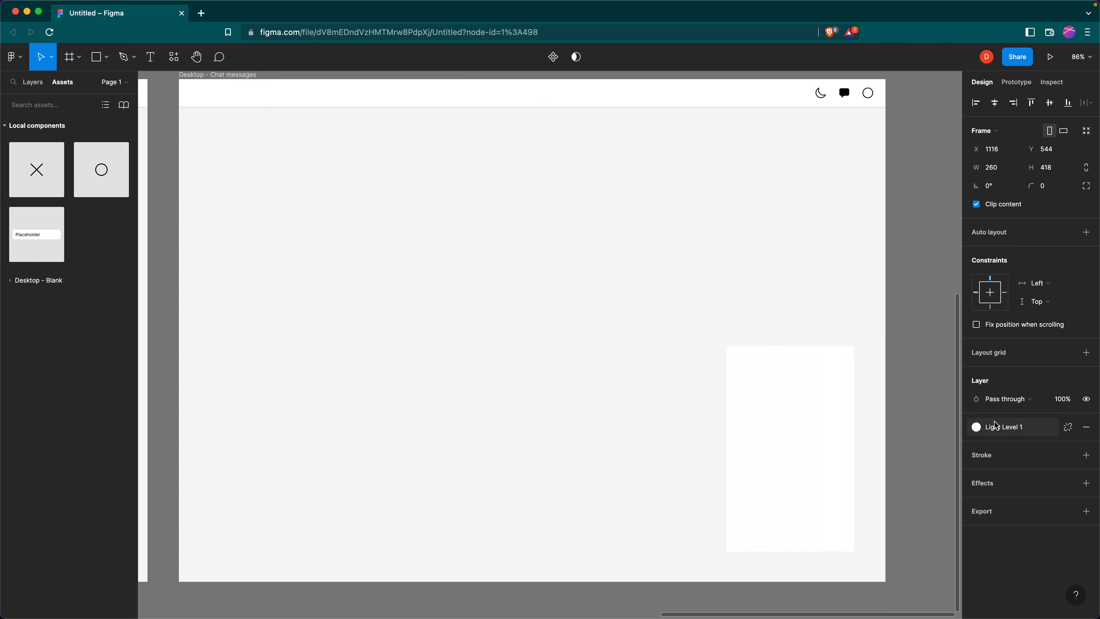
# Set the card's corner radius to 12 and apply Shadowkit's small elevation shadow to it
pyautogui.click(1051, 194)
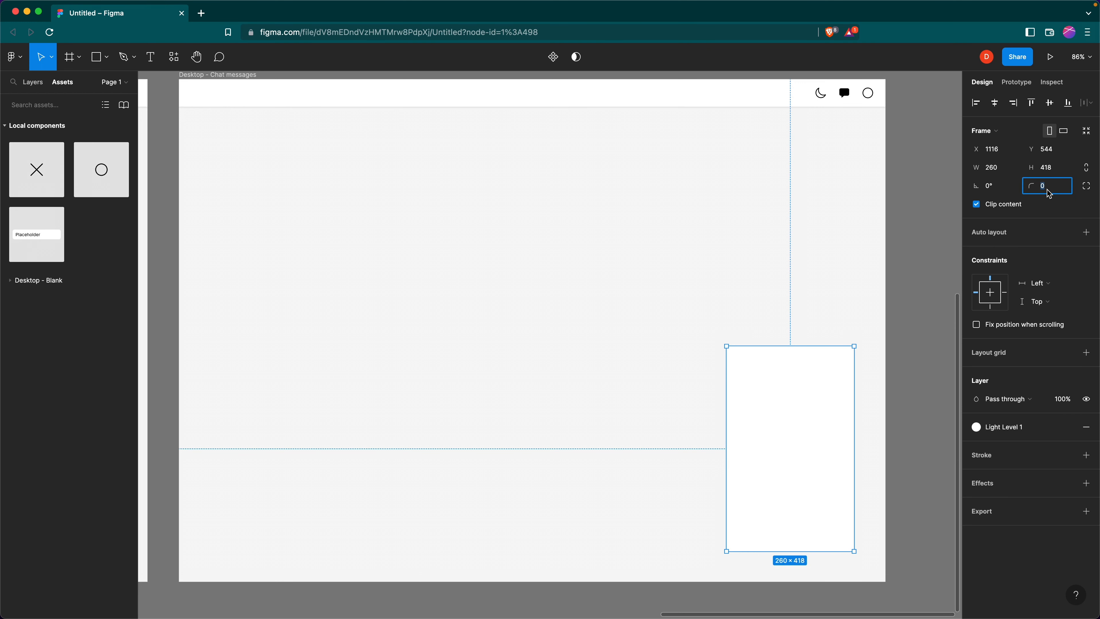
pyautogui.write('12')
pyautogui.press('Return')
pyautogui.click(13, 56)
pyautogui.moveTo(52, 237)
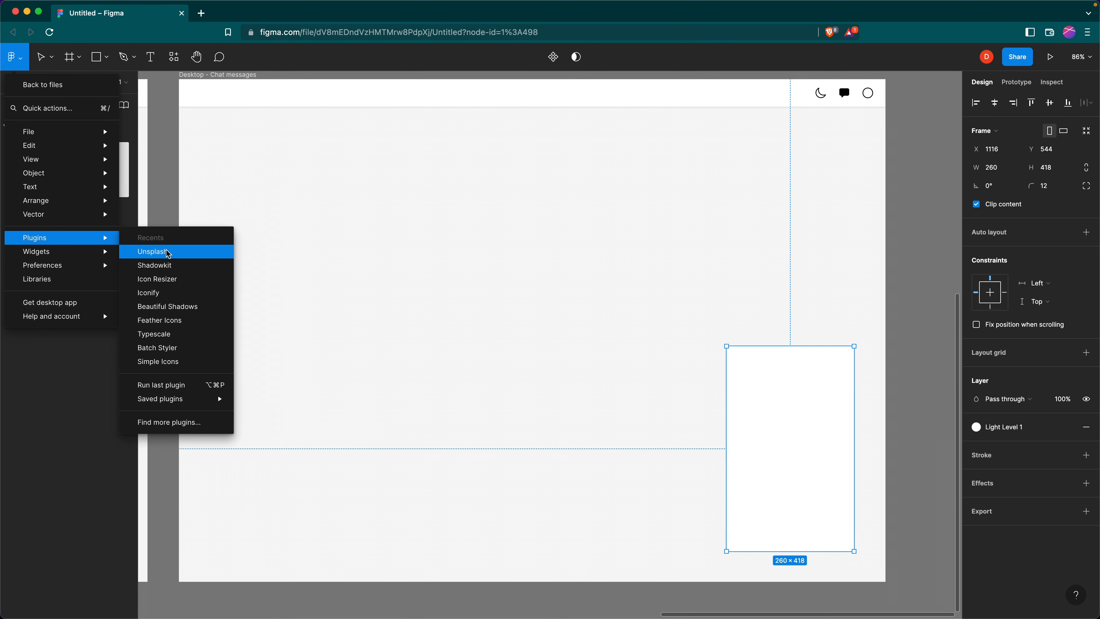
pyautogui.click(174, 265)
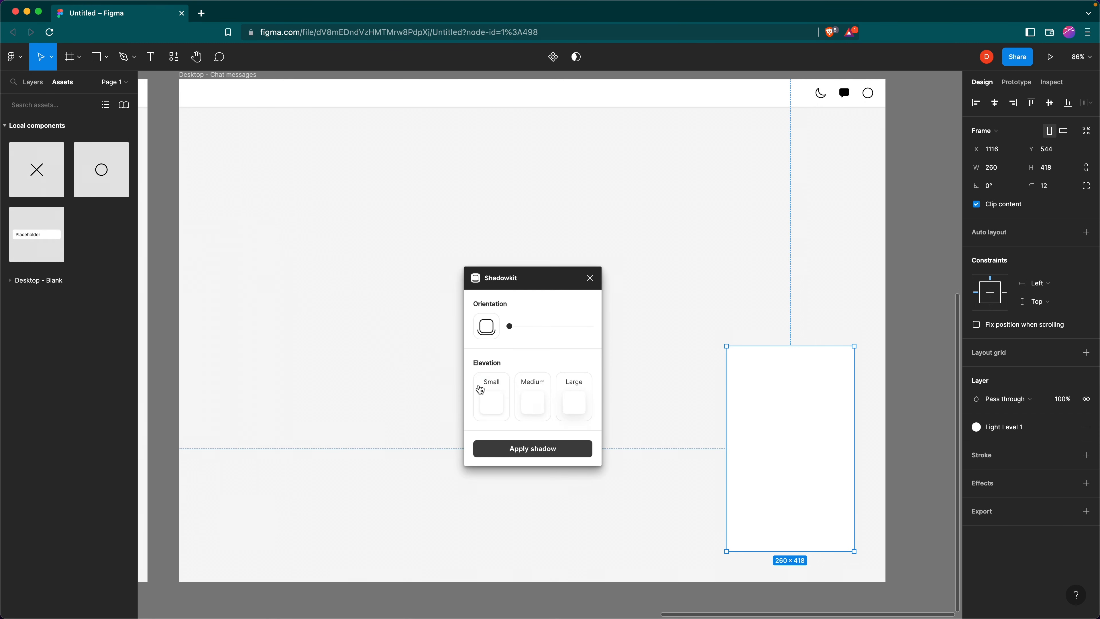
pyautogui.click(537, 448)
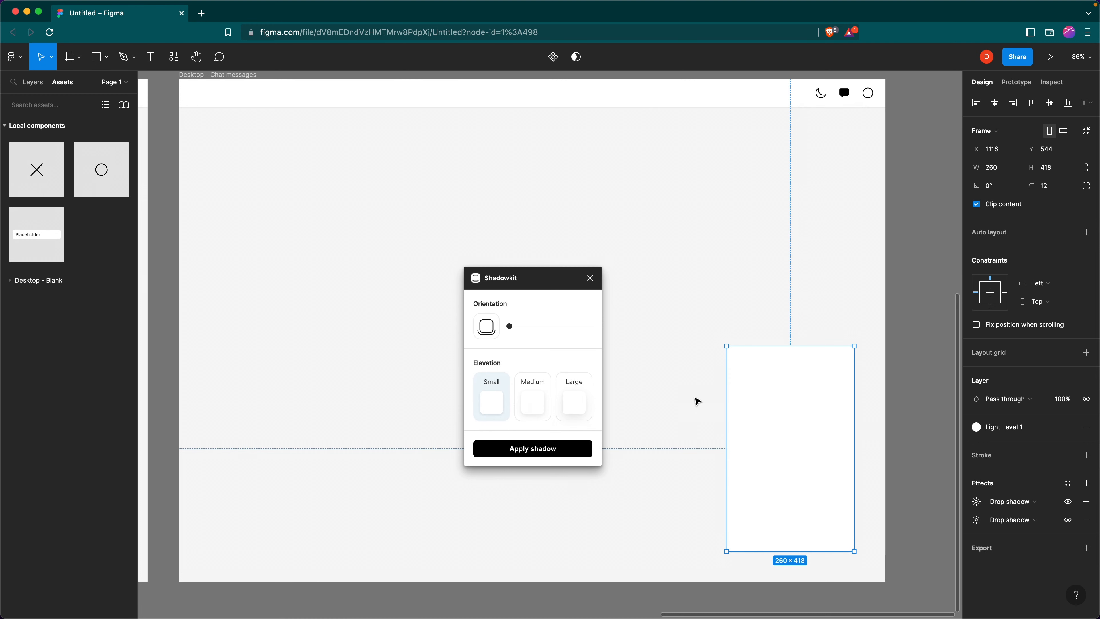
pyautogui.click(592, 279)
# Widen the new card to about 285 by extending its left edge
pyautogui.click(688, 336)
pyautogui.click(736, 399)
pyautogui.moveTo(727, 404); pyautogui.dragTo(714, 404)
# Examine the chat window wireframe's header, message area and input box, and return to the Desktop - Chat messages frame
pyautogui.scroll(-3, 700, 350)
pyautogui.hscroll(-5, 680, 320)
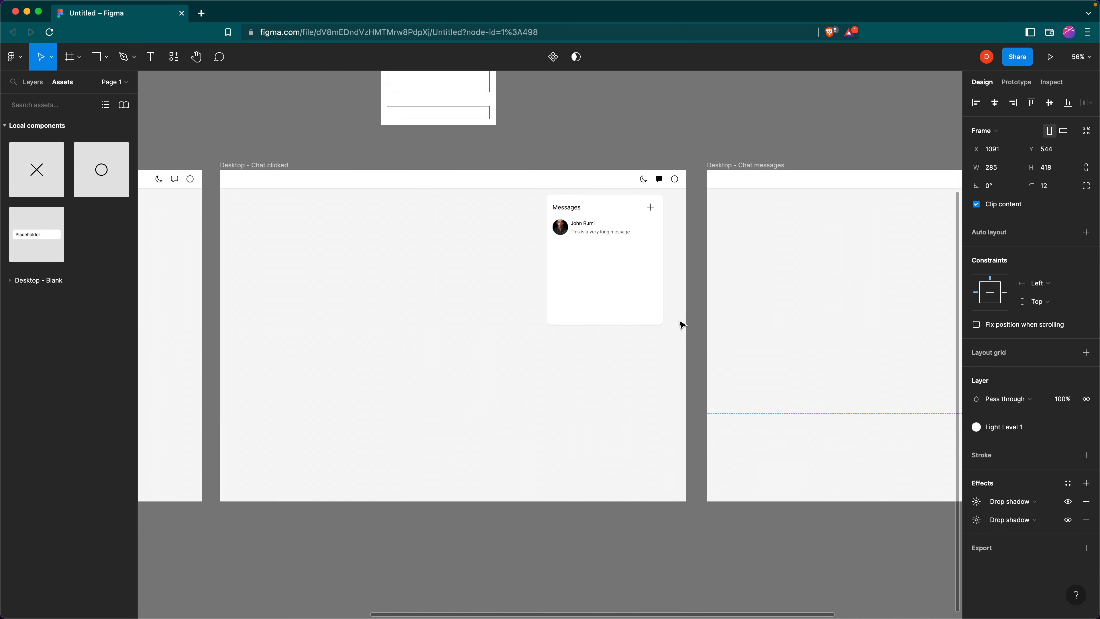
pyautogui.scroll(5, 681, 324)
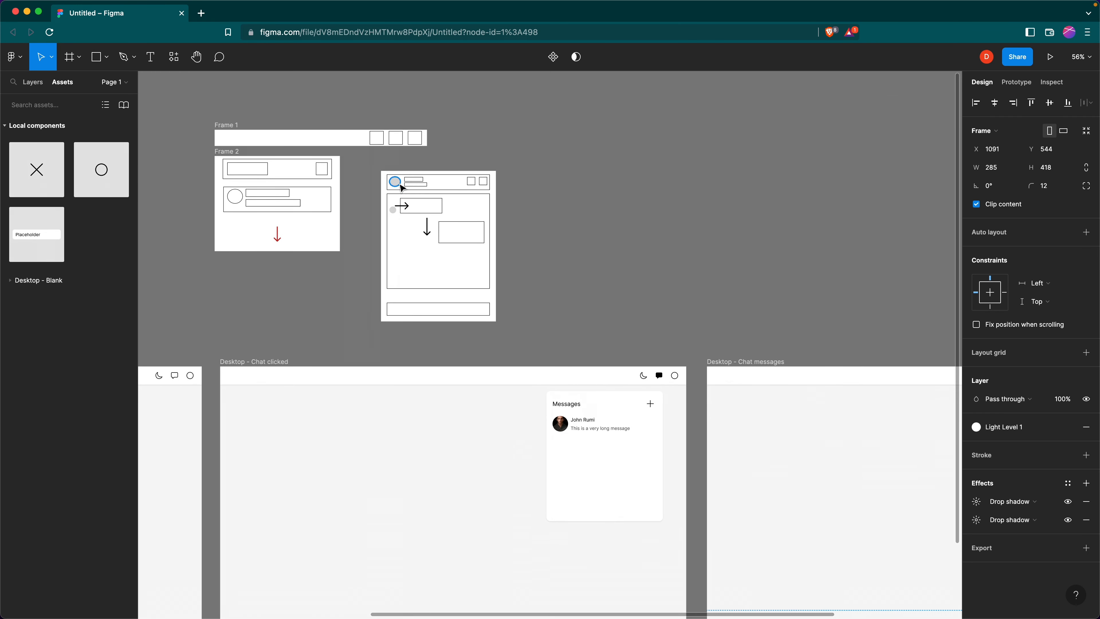
pyautogui.click(409, 182)
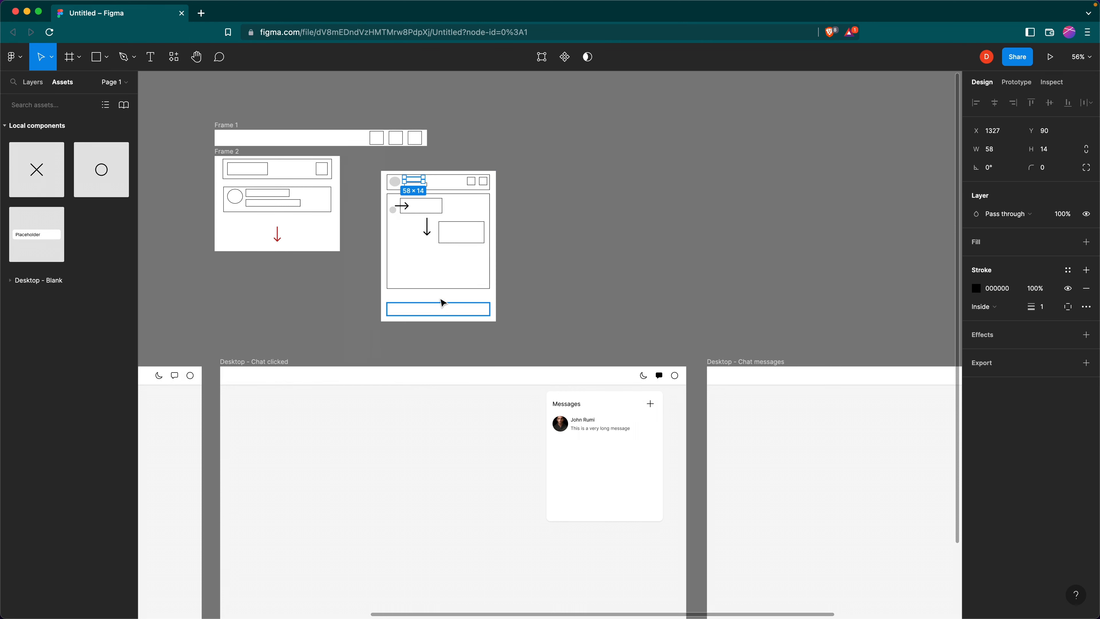
pyautogui.scroll(-5, 518, 280)
pyautogui.hscroll(5, 517, 280)
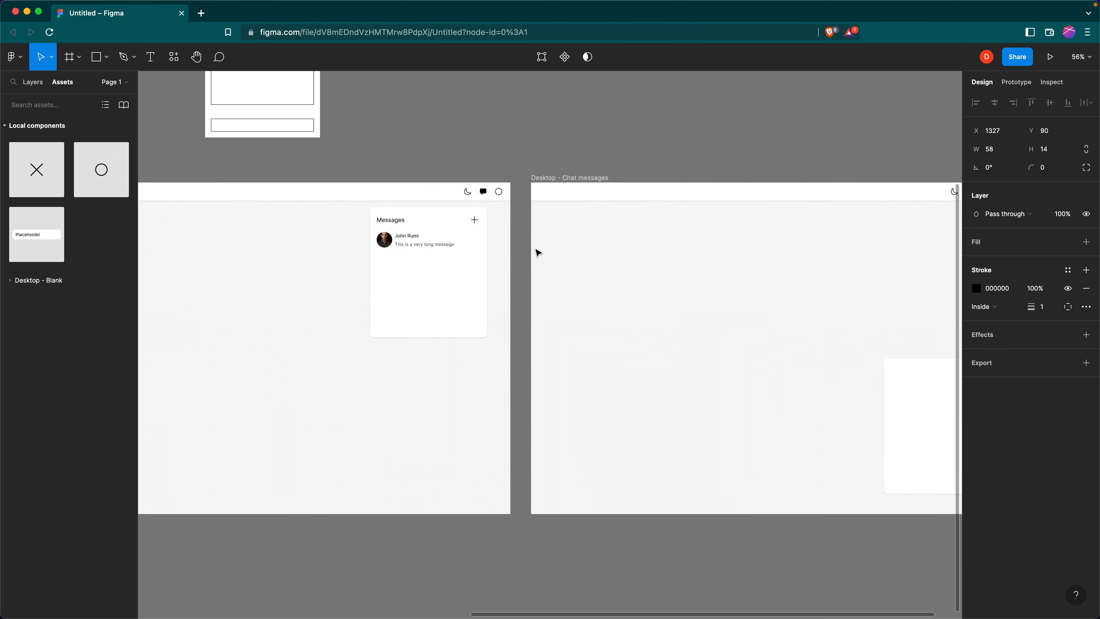
pyautogui.hscroll(2, 593, 242)
pyautogui.click(521, 178)
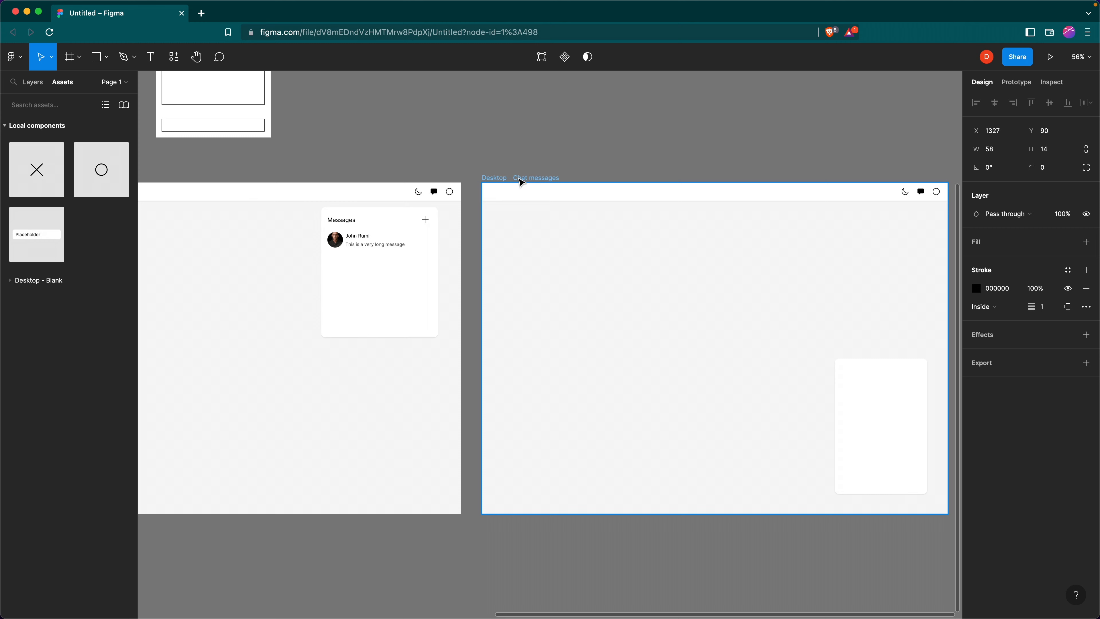
pyautogui.hotkey('shift', '2')
# Widen the chat card to about 330 by extending its left edge
pyautogui.click(768, 393)
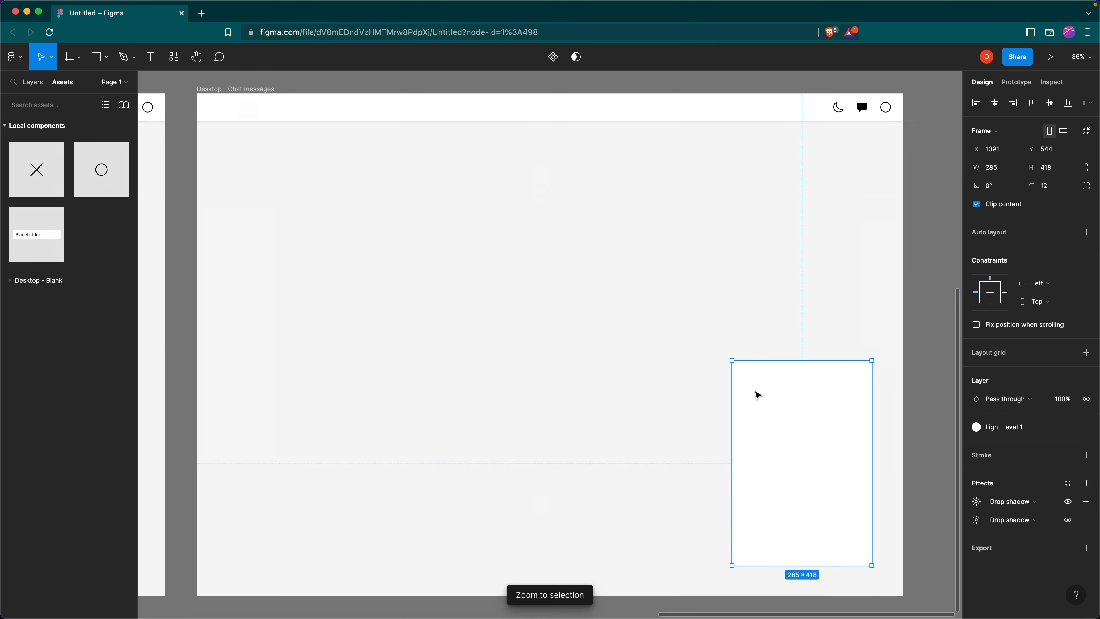
pyautogui.moveTo(733, 404); pyautogui.dragTo(710, 406)
pyautogui.click(785, 353)
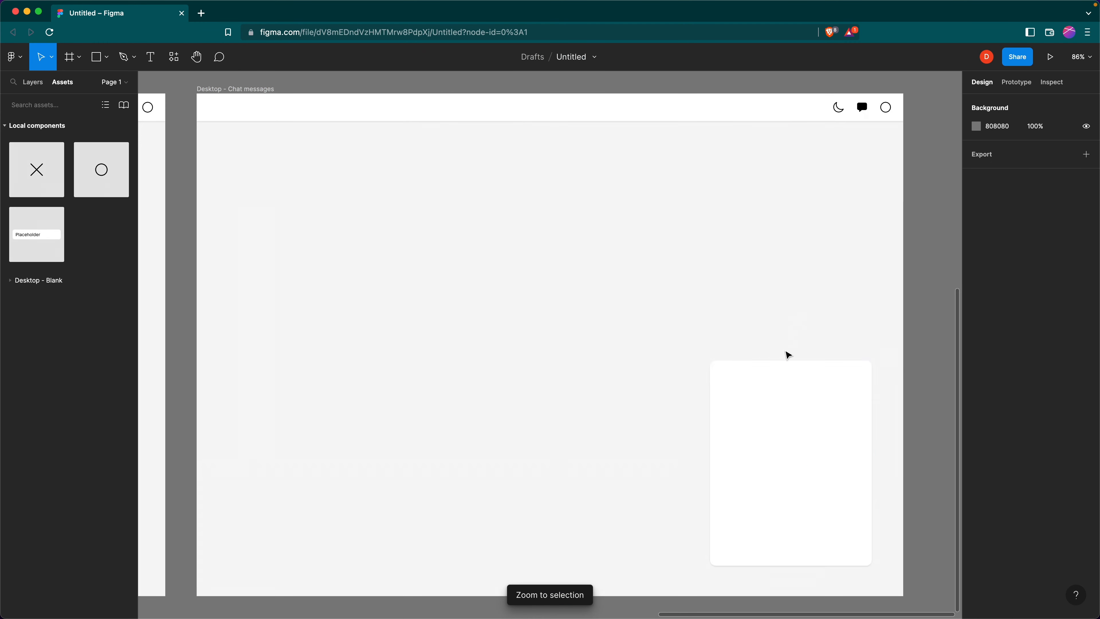
# Draw a 44 × 44 avatar circle in the chat card's upper-left corner at X 17, Y 16
pyautogui.press('o')
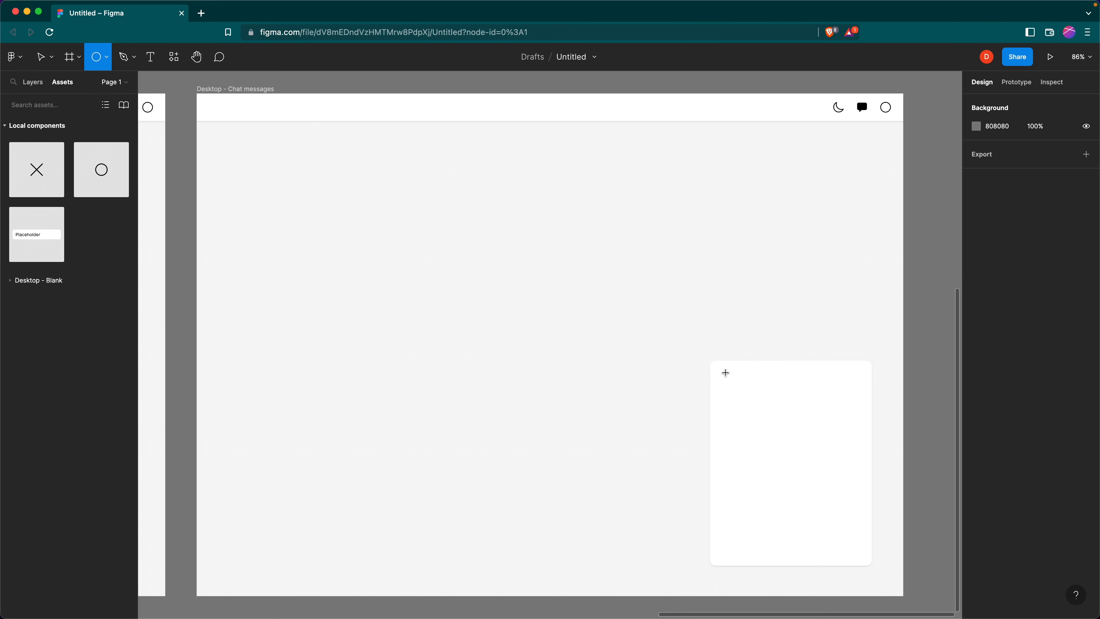
pyautogui.moveTo(721, 371); pyautogui.dragTo(742, 393)
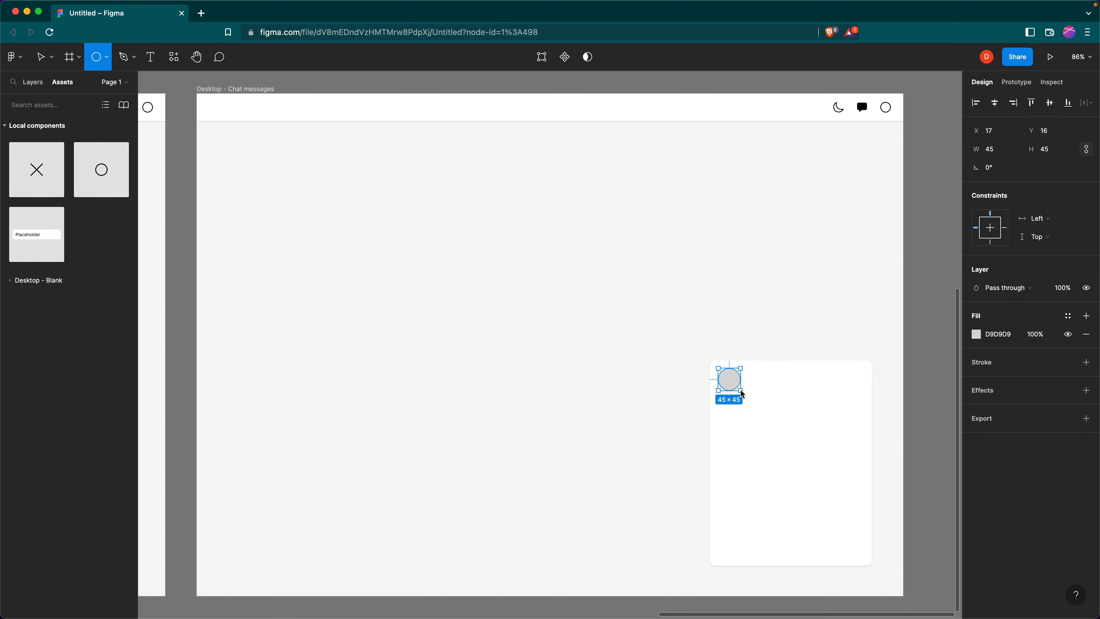
pyautogui.moveTo(743, 394); pyautogui.dragTo(740, 391)
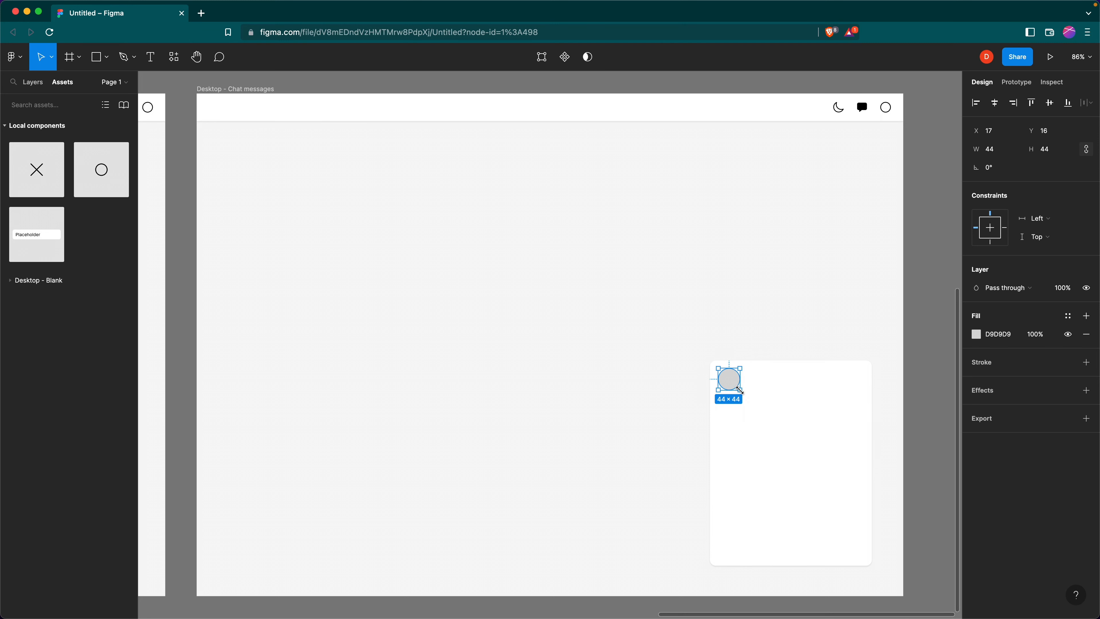
pyautogui.click(786, 341)
# Fill the avatar circle with the same man's photo as in the Messages list, from Unsplash's portrait results
pyautogui.click(740, 381)
pyautogui.hscroll(-3, 594, 314)
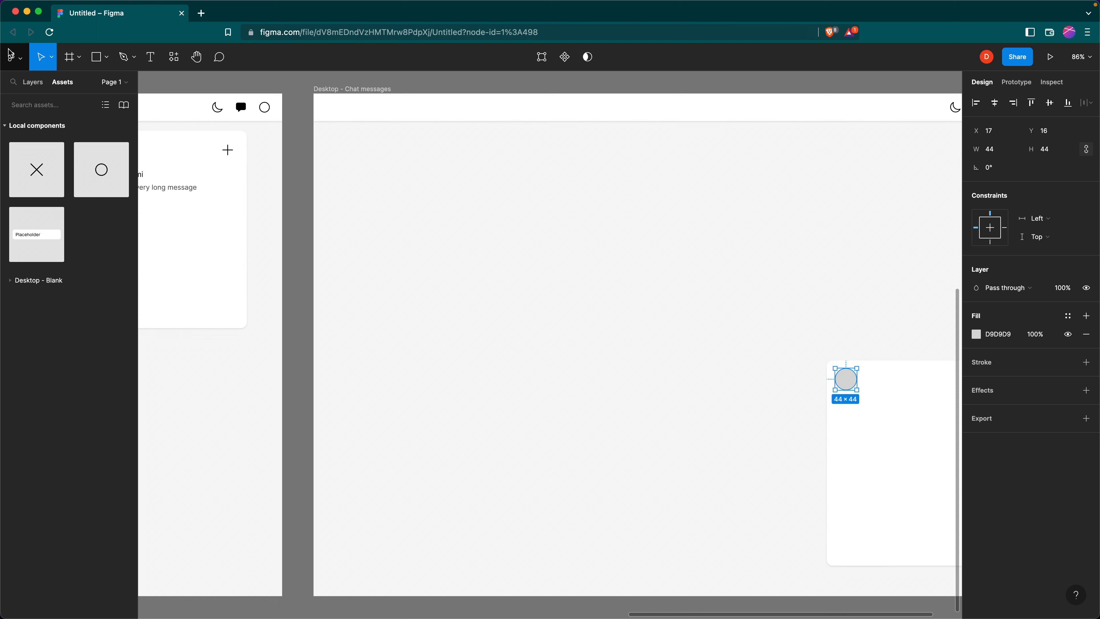
pyautogui.click(15, 54)
pyautogui.moveTo(92, 239)
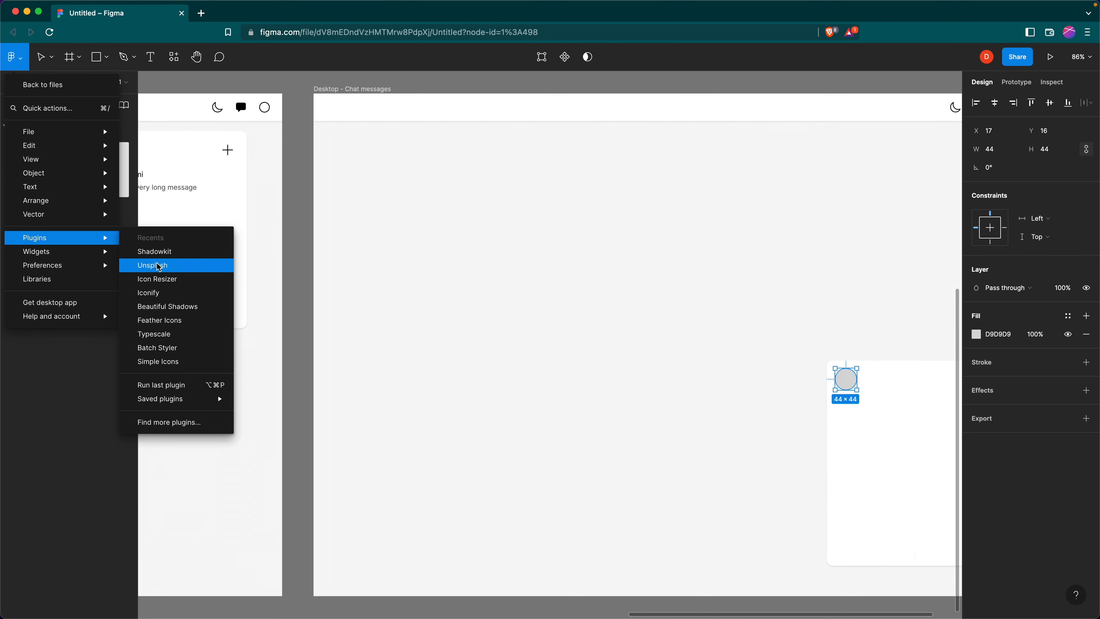
pyautogui.click(158, 265)
pyautogui.click(248, 256)
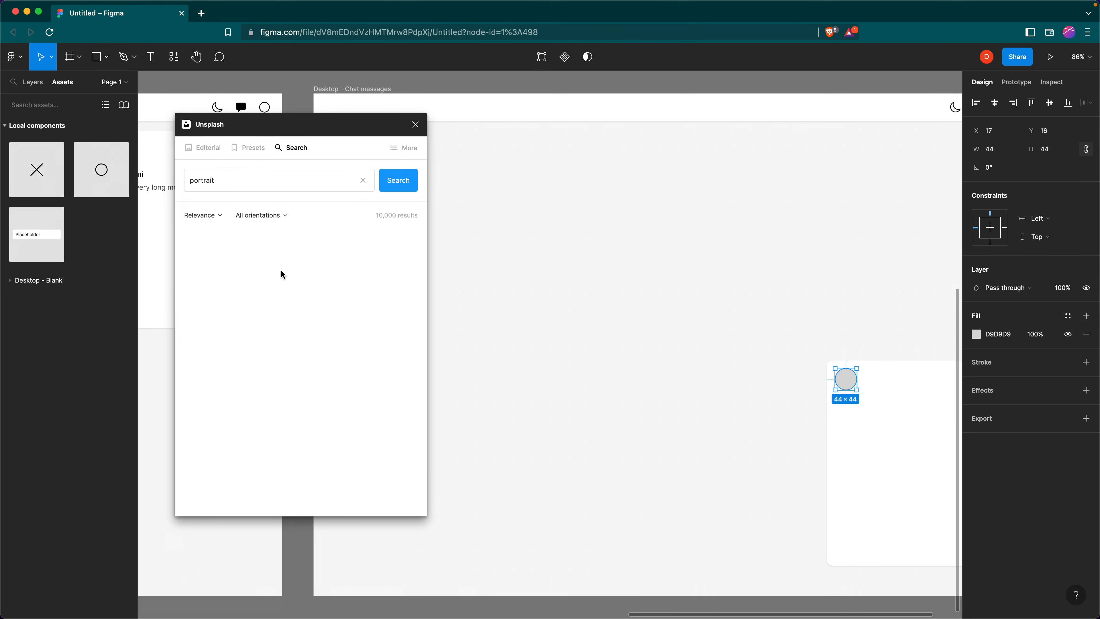
pyautogui.click(401, 275)
pyautogui.click(415, 124)
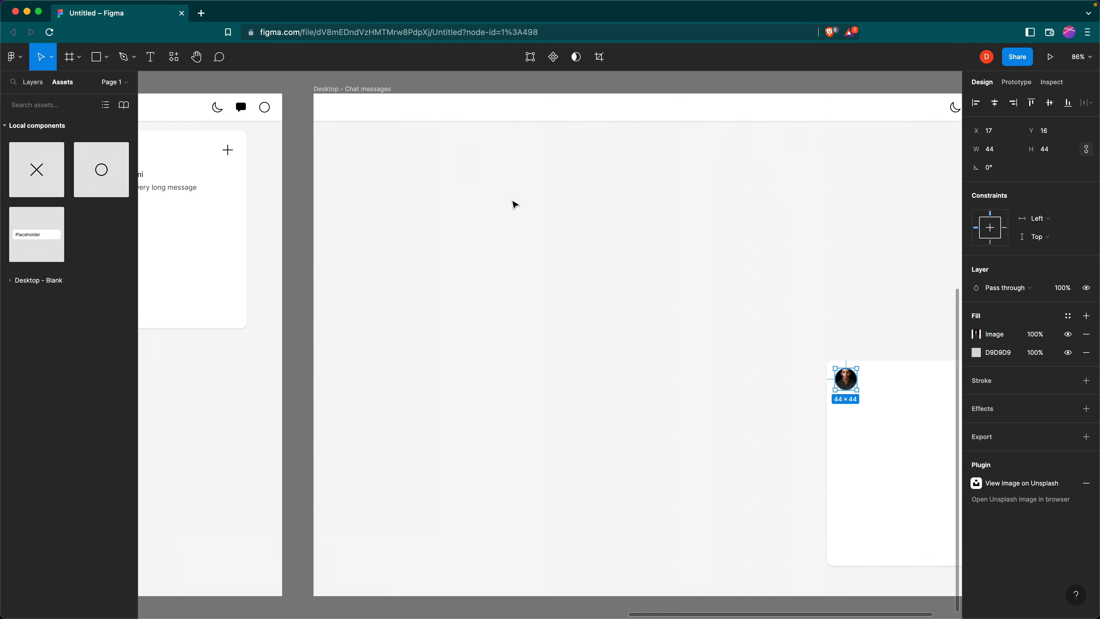
# Add a text layer with the contact's full name beside the avatar in the chat card
pyautogui.hscroll(10, 665, 315)
pyautogui.click(659, 386)
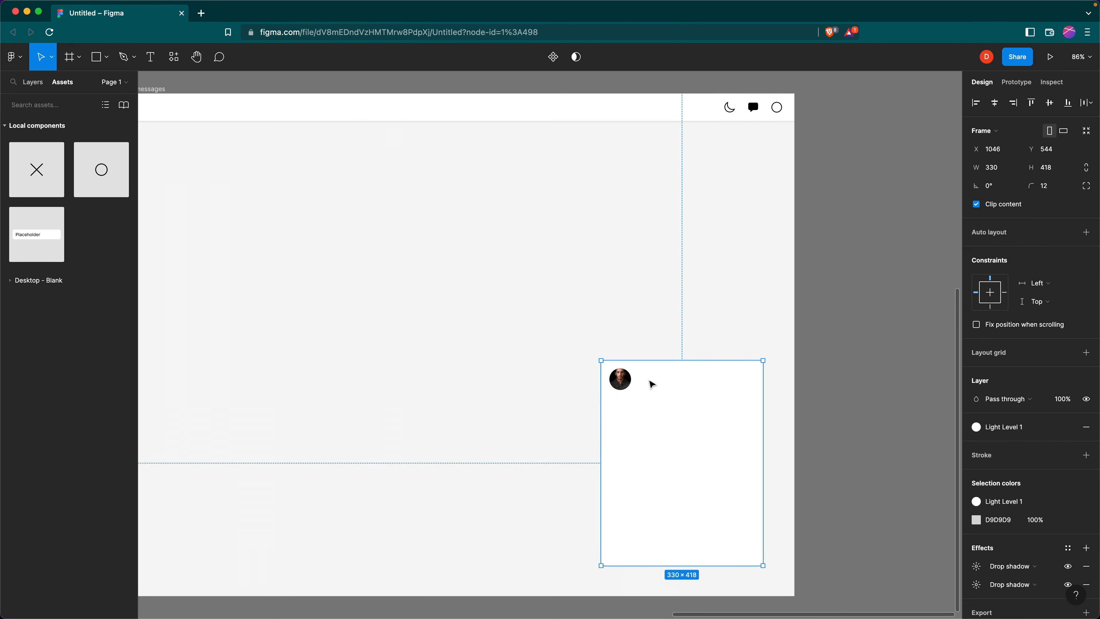
pyautogui.press('t')
pyautogui.click(638, 375)
pyautogui.write('John Rumi')
pyautogui.press('Escape')
# Apply the Text 16 style to the contact name and move it to X 68, Y 16
pyautogui.click(1014, 319)
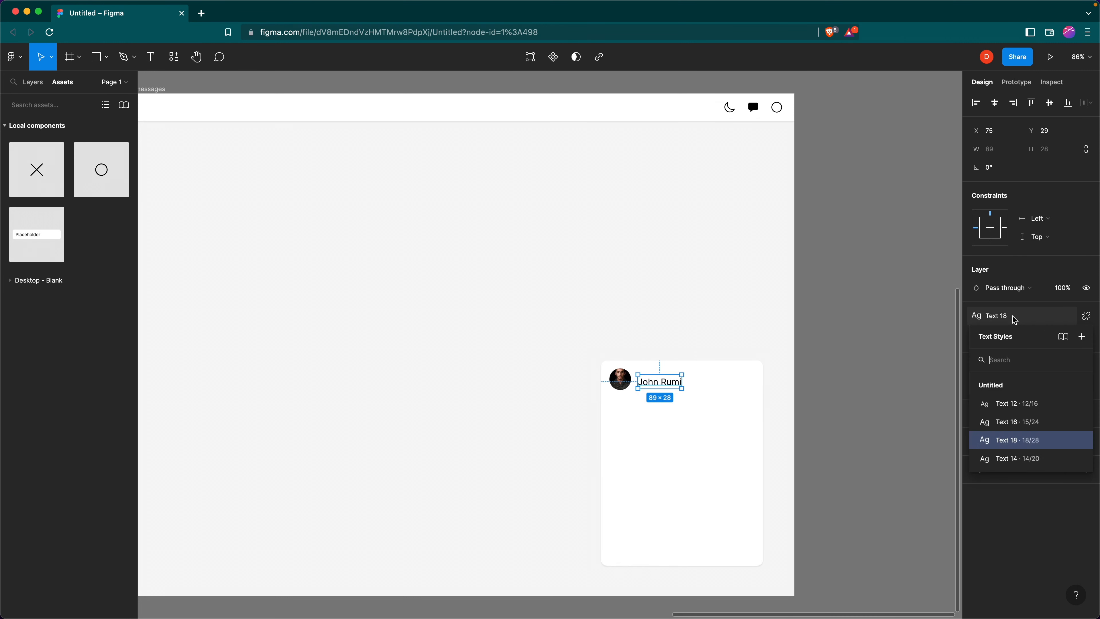
pyautogui.click(1020, 425)
pyautogui.moveTo(659, 385); pyautogui.dragTo(655, 378)
# Set the contact name's fill to the Light Primary Text color style
pyautogui.click(1068, 367)
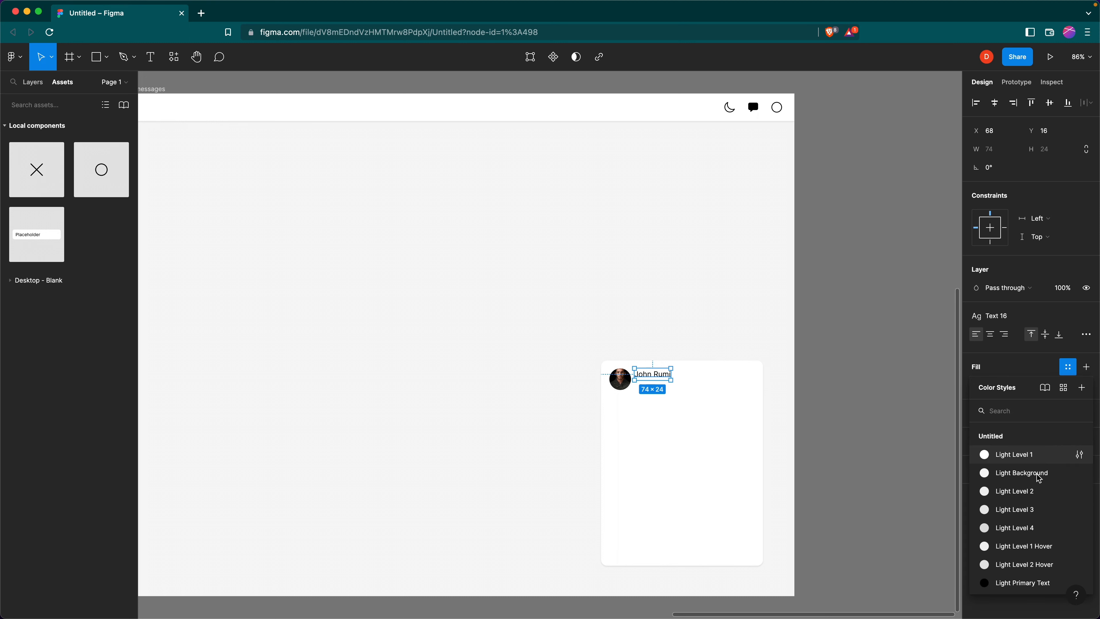
pyautogui.scroll(-2, 1039, 498)
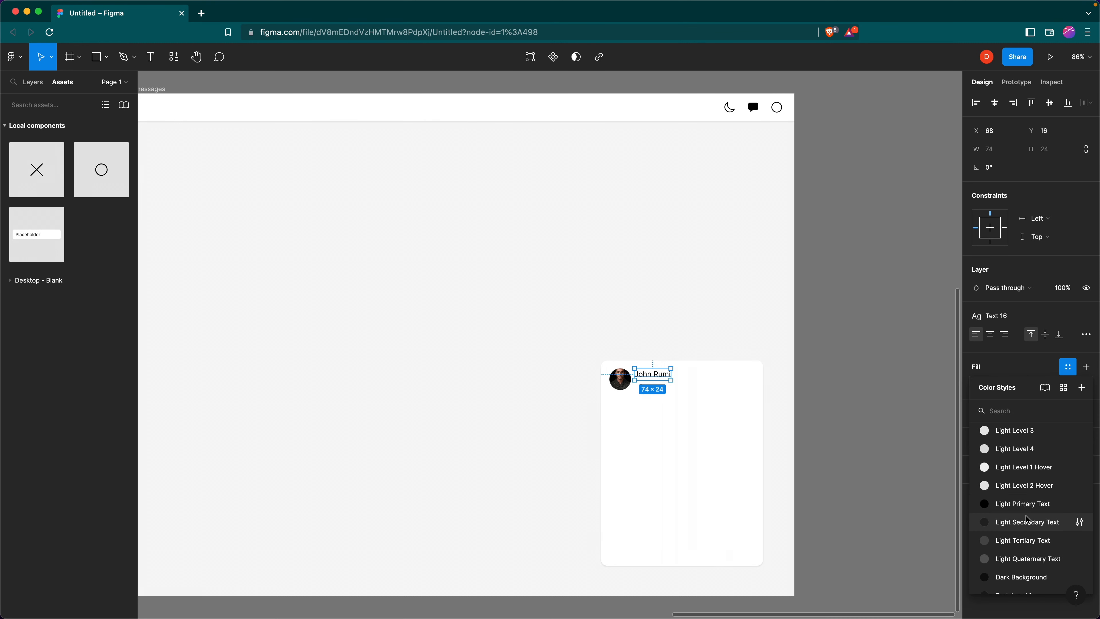
pyautogui.click(1022, 503)
# Add a text layer with the contact's username below the name and move it to X 71, Y 40
pyautogui.click(692, 405)
pyautogui.press('t')
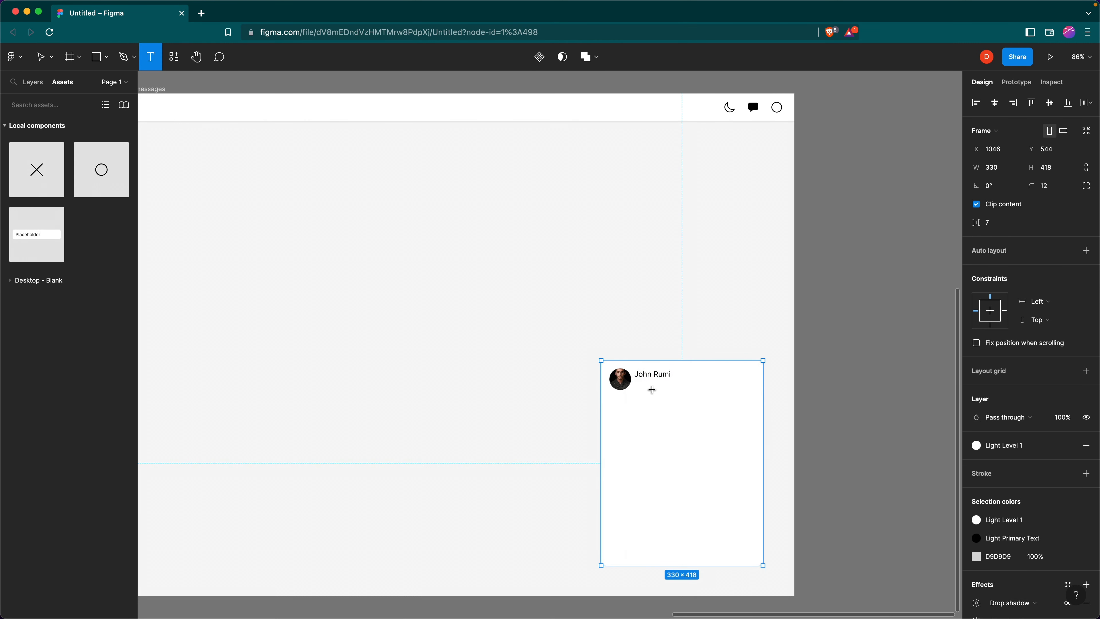
pyautogui.click(638, 385)
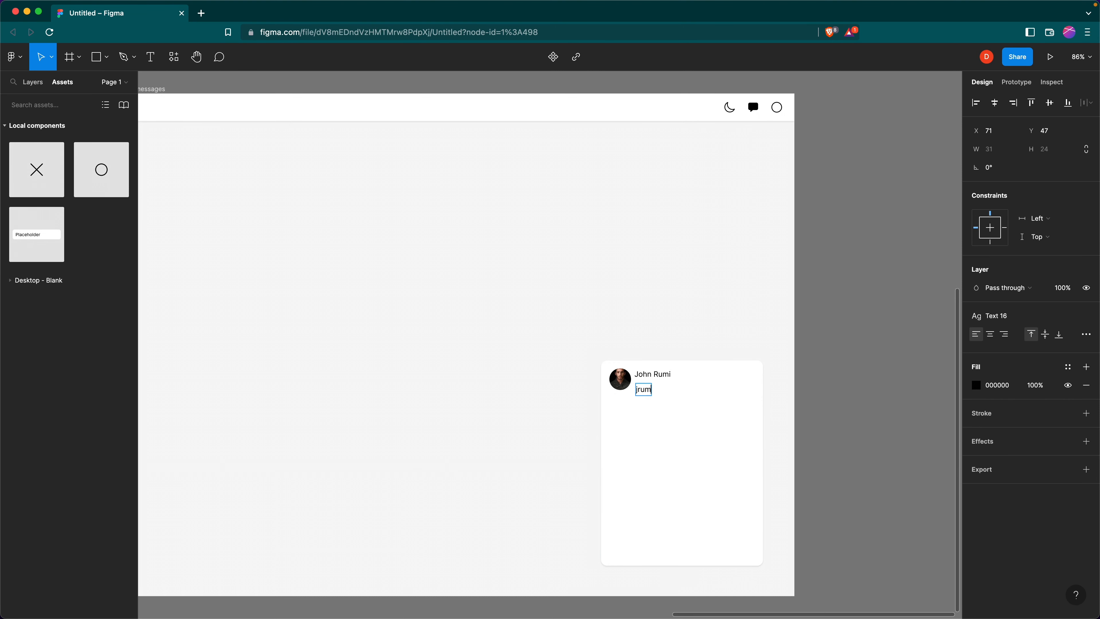
pyautogui.press('Escape')
pyautogui.moveTo(646, 395); pyautogui.dragTo(646, 392)
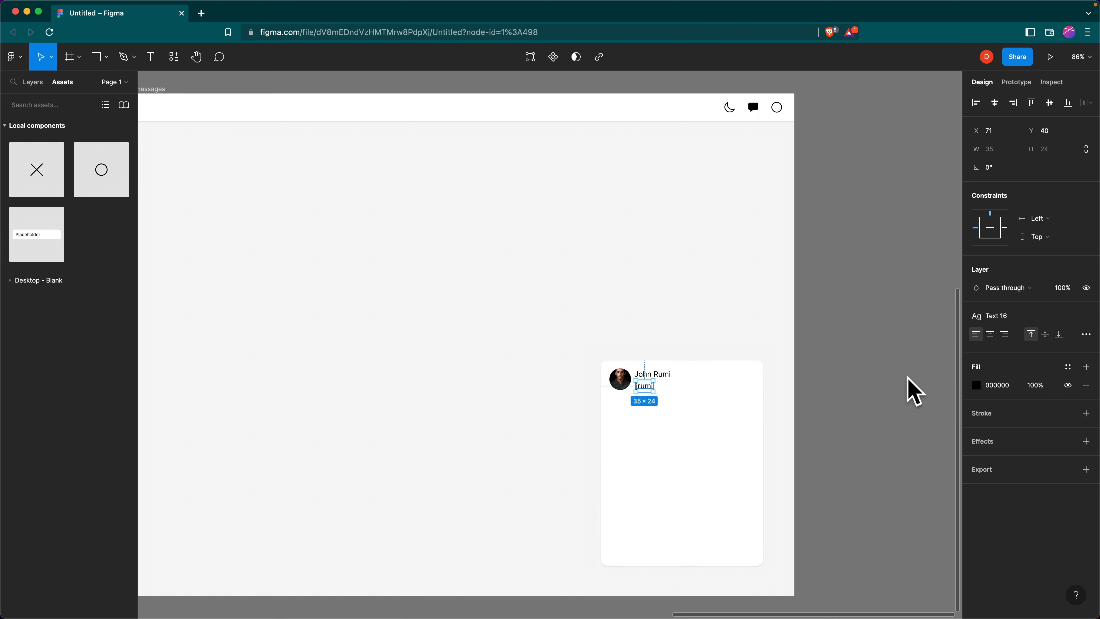
# Apply the Text 14 style and the Light Tertiary Text color to the username
pyautogui.click(1008, 316)
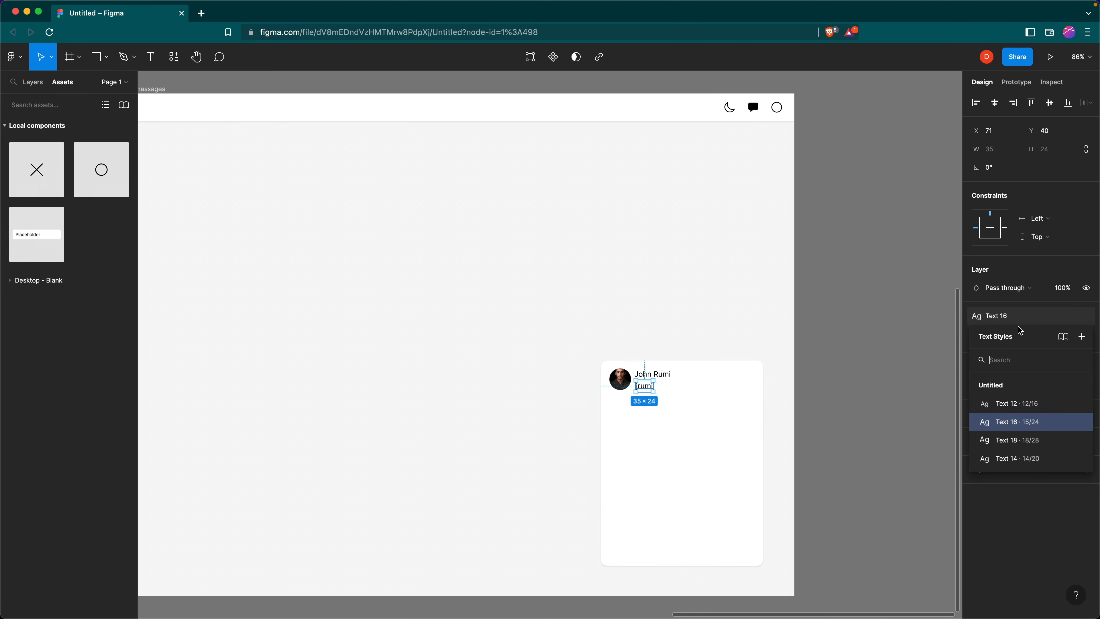
pyautogui.click(1031, 461)
pyautogui.click(1068, 367)
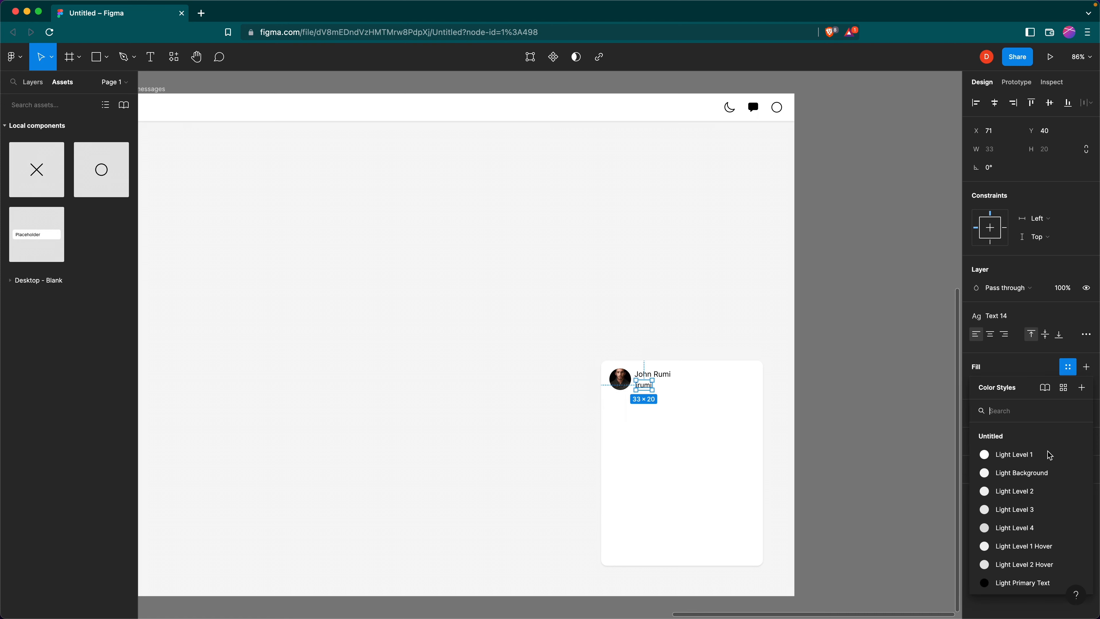
pyautogui.scroll(-3, 1035, 520)
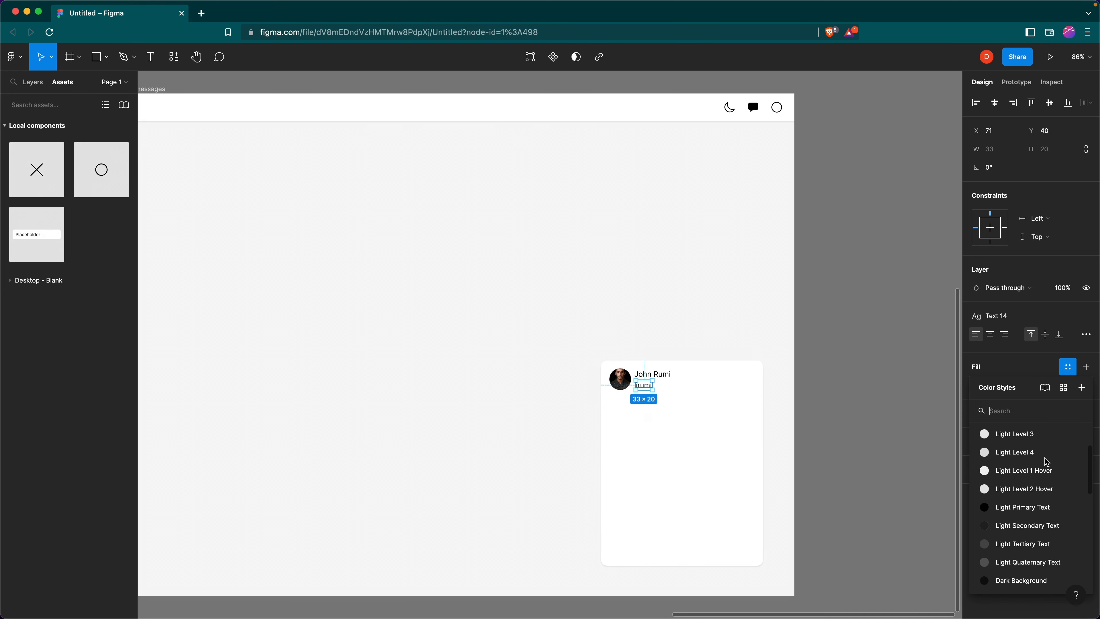
pyautogui.click(1032, 547)
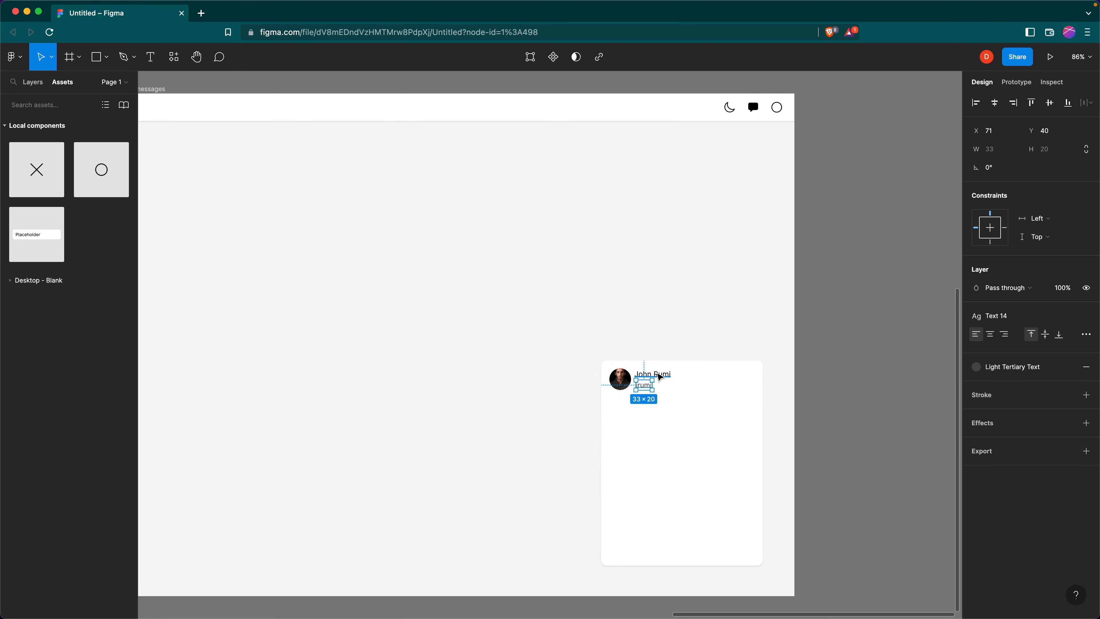
pyautogui.click(647, 392)
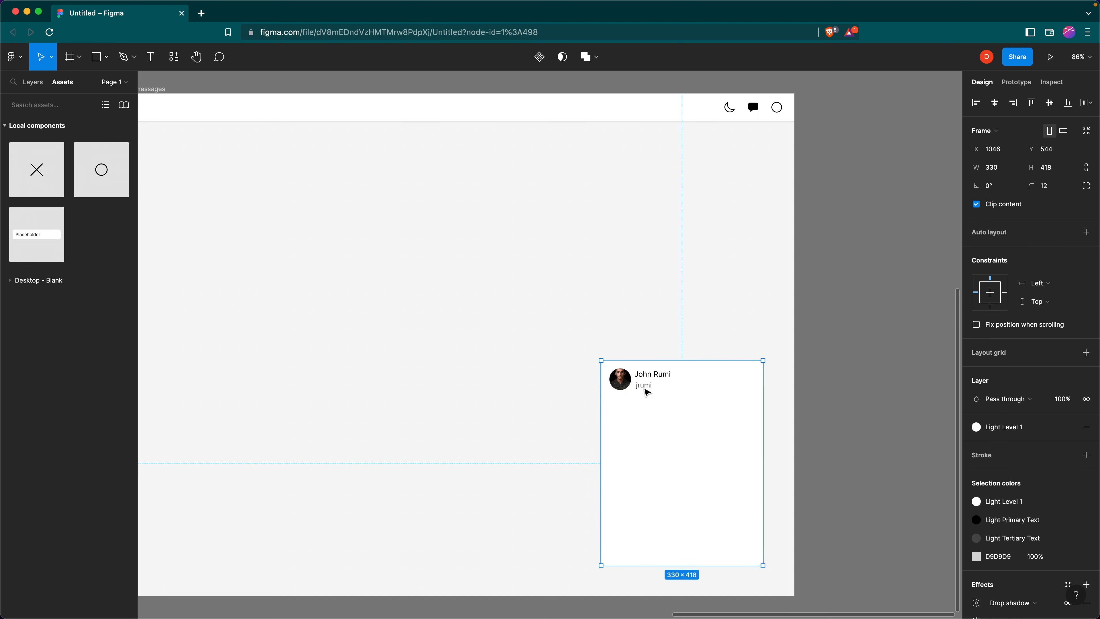
# Combine the contact's name and username in the chat window into a vertical auto layout
pyautogui.click(647, 388)
pyautogui.keyDown('shift'); pyautogui.click(662, 374); pyautogui.keyUp('shift')
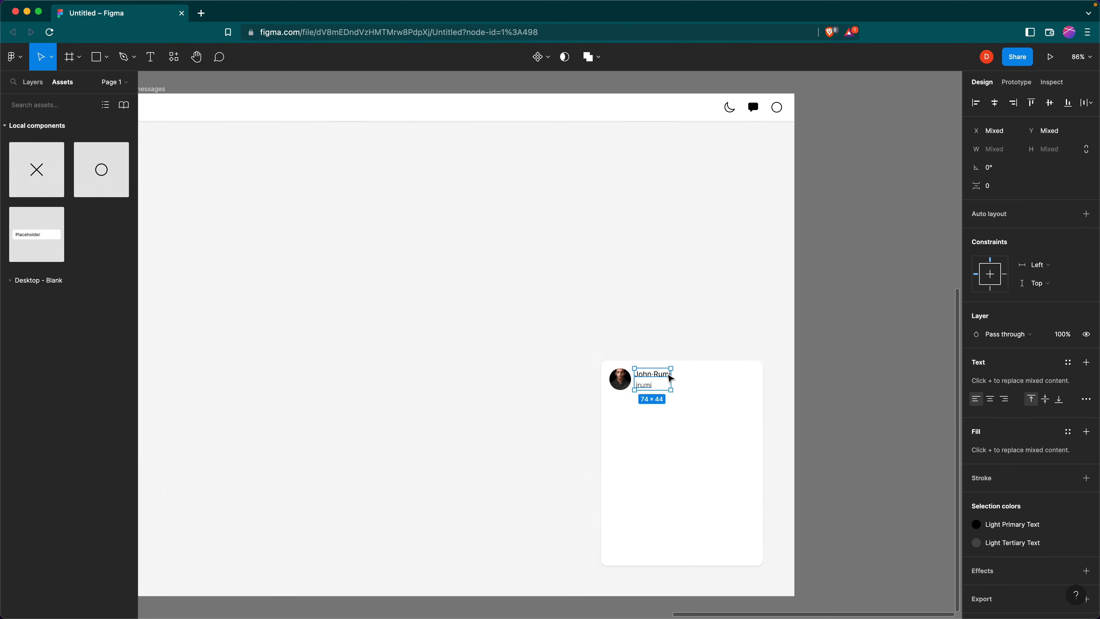
pyautogui.hotkey('shift', 'a')
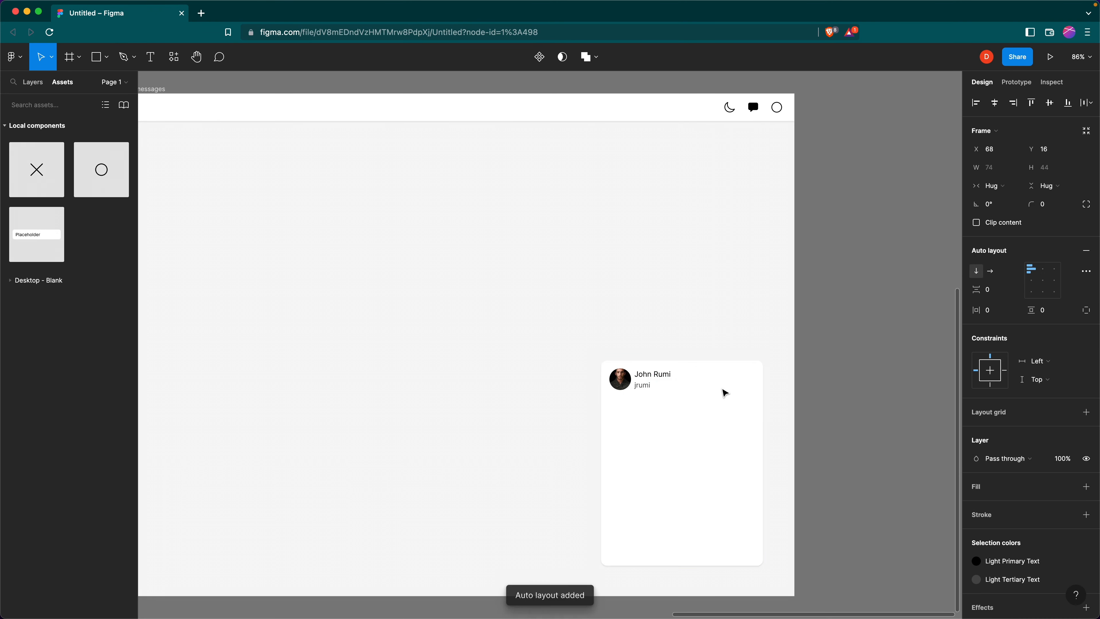
# Wrap the avatar and the name block in a horizontal auto layout with a spacing of 8
pyautogui.click(632, 387)
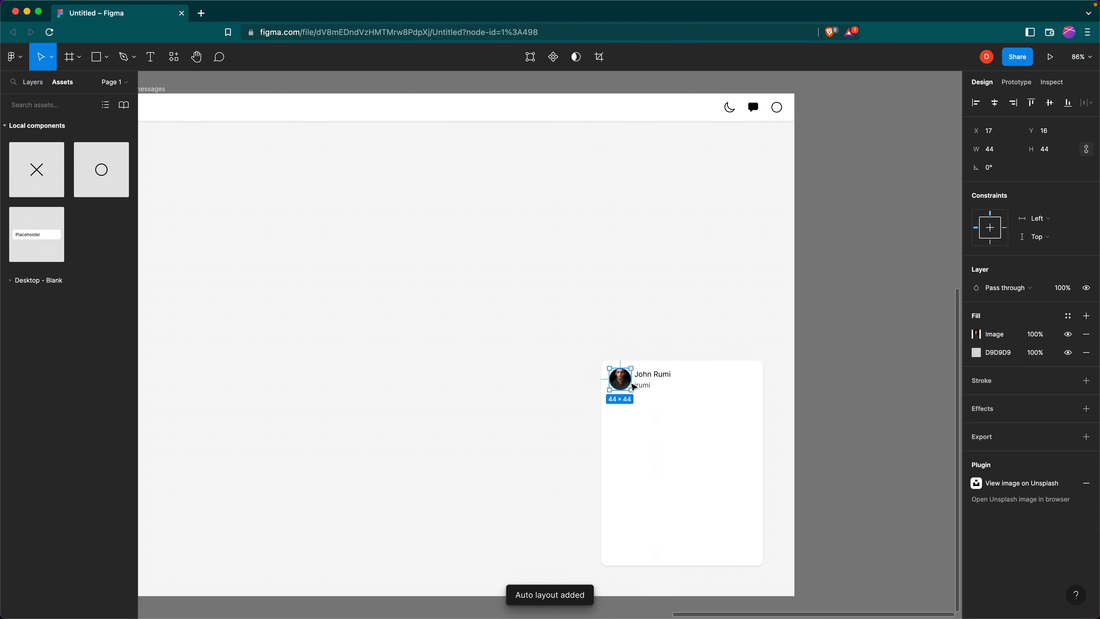
pyautogui.keyDown('shift'); pyautogui.click(659, 388); pyautogui.keyUp('shift')
pyautogui.hotkey('shift', 'a')
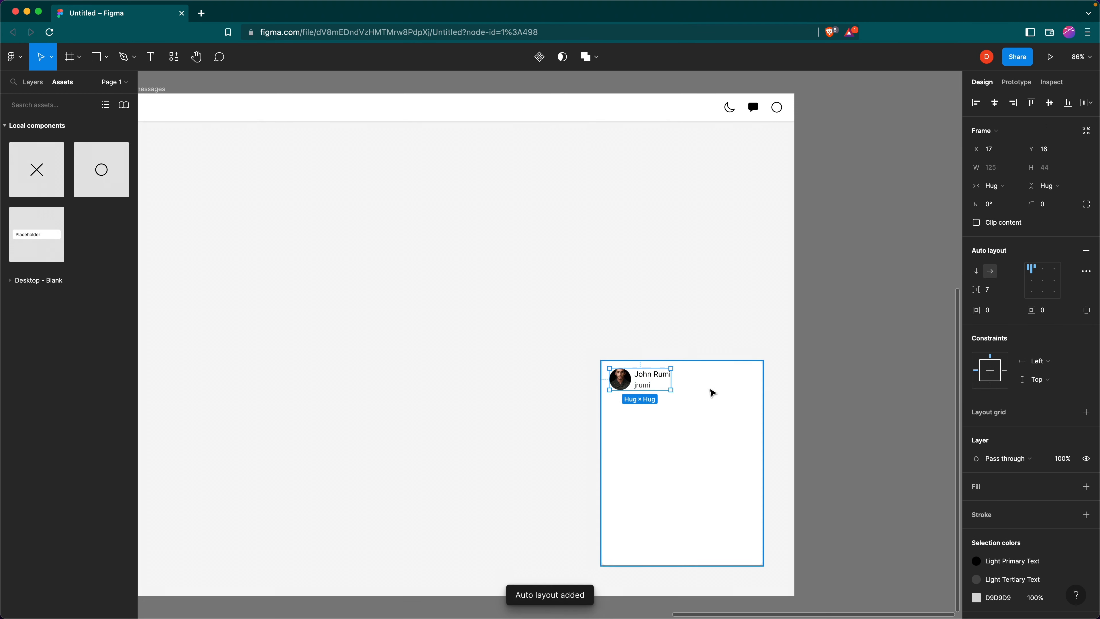
pyautogui.click(992, 295)
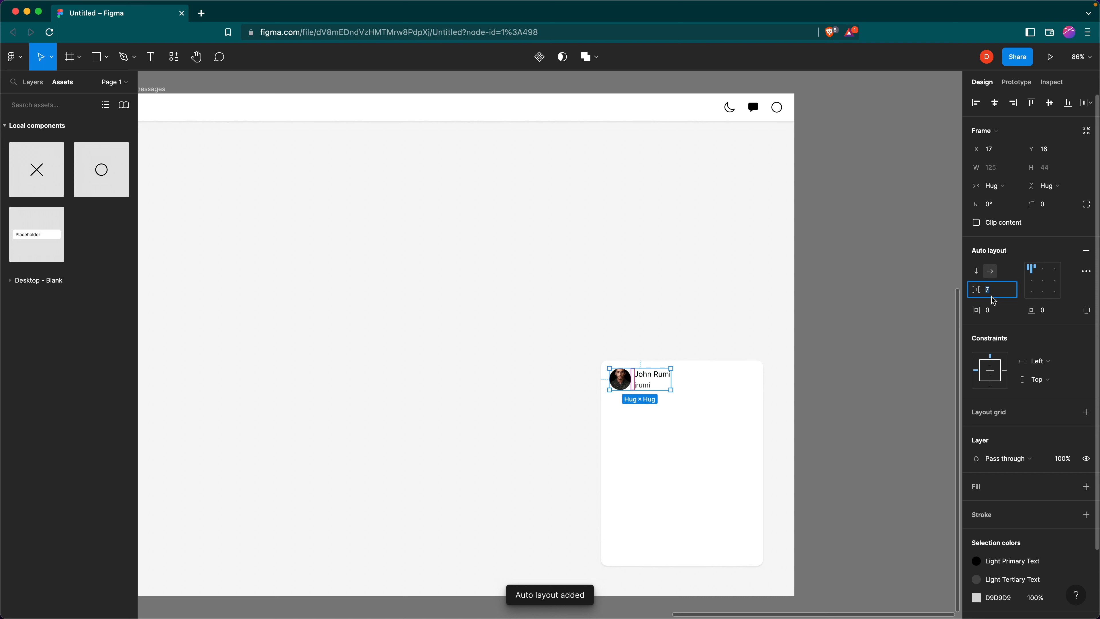
pyautogui.write('8')
pyautogui.press('Return')
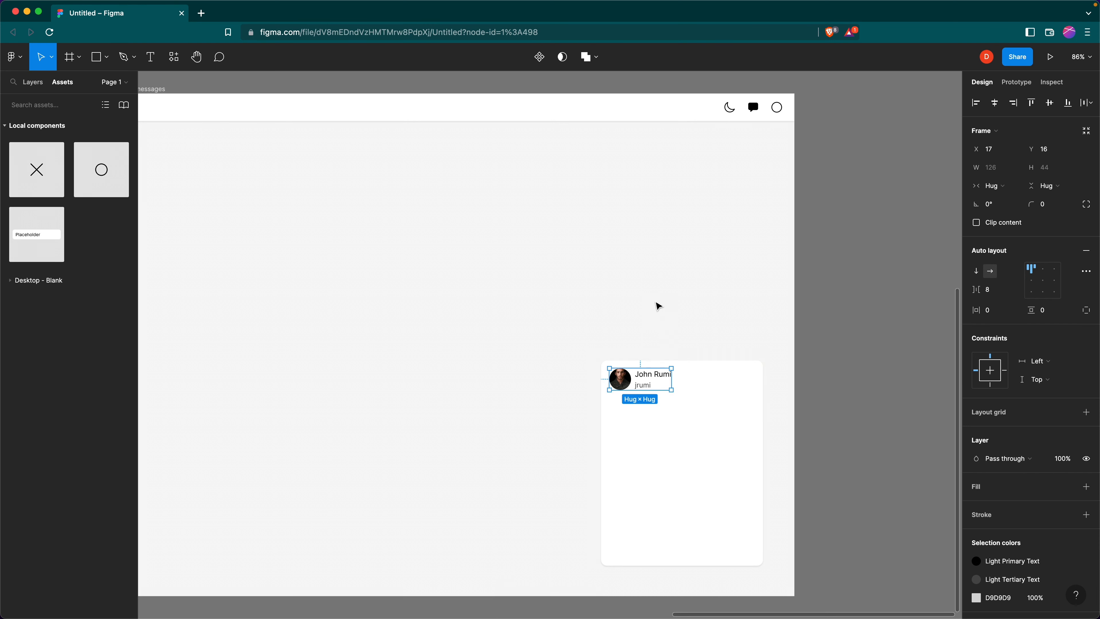
# Place two IconWrapper instances side by side at the far end of the chat window's header row
pyautogui.click(703, 356)
pyautogui.moveTo(100, 171); pyautogui.dragTo(681, 376)
pyautogui.moveTo(103, 175); pyautogui.dragTo(747, 381)
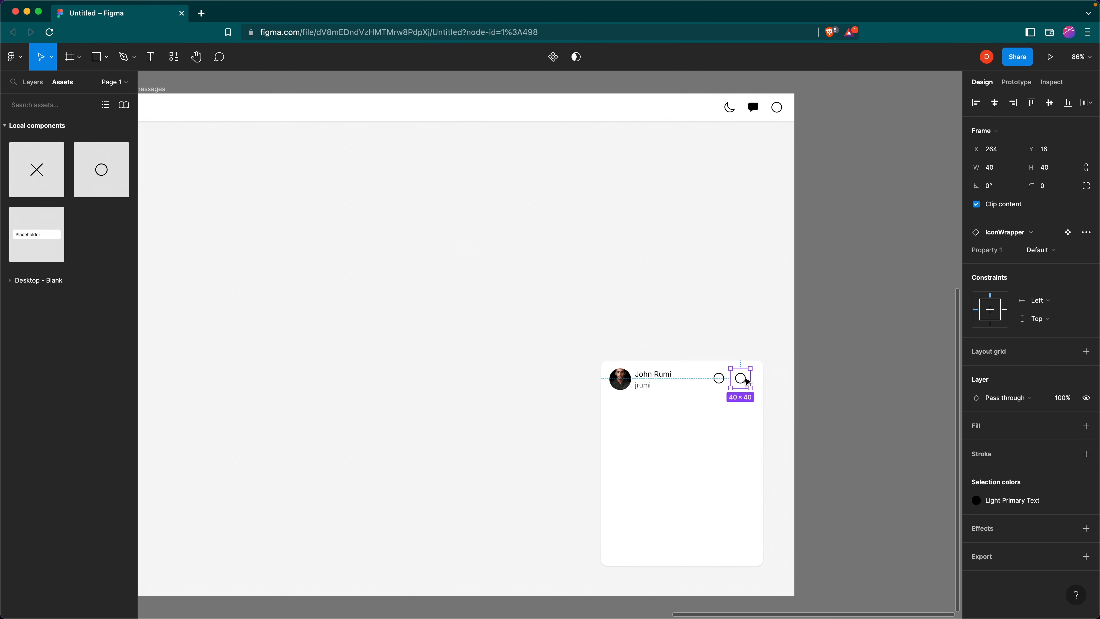
# Change the outer header icon to ion:close-outline and the inner one to ion:remove-outline
pyautogui.press('Return')
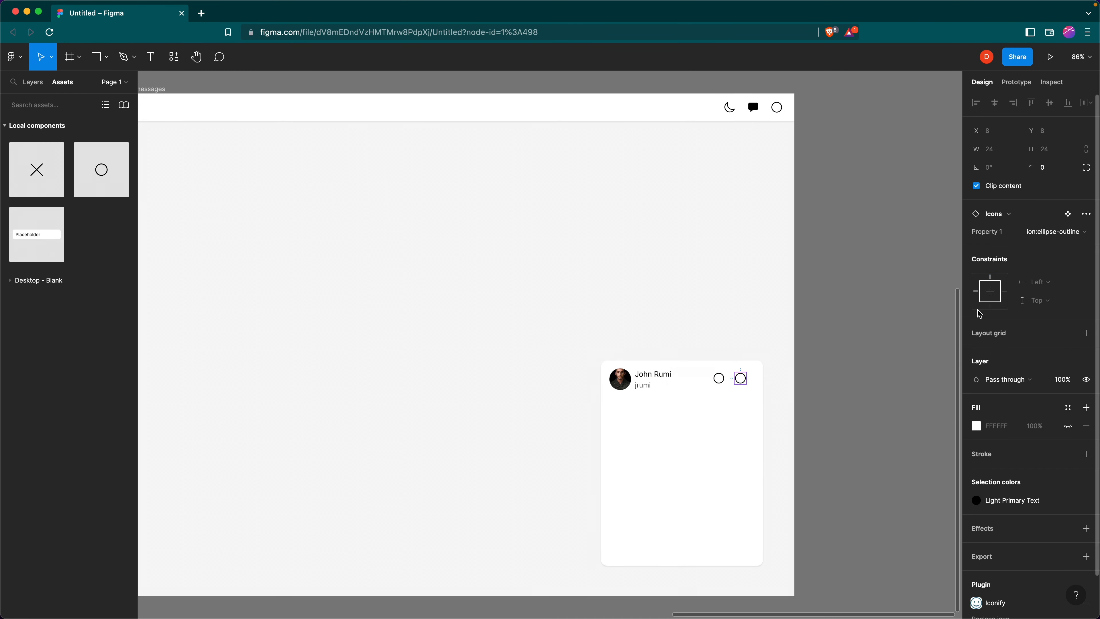
pyautogui.click(1054, 234)
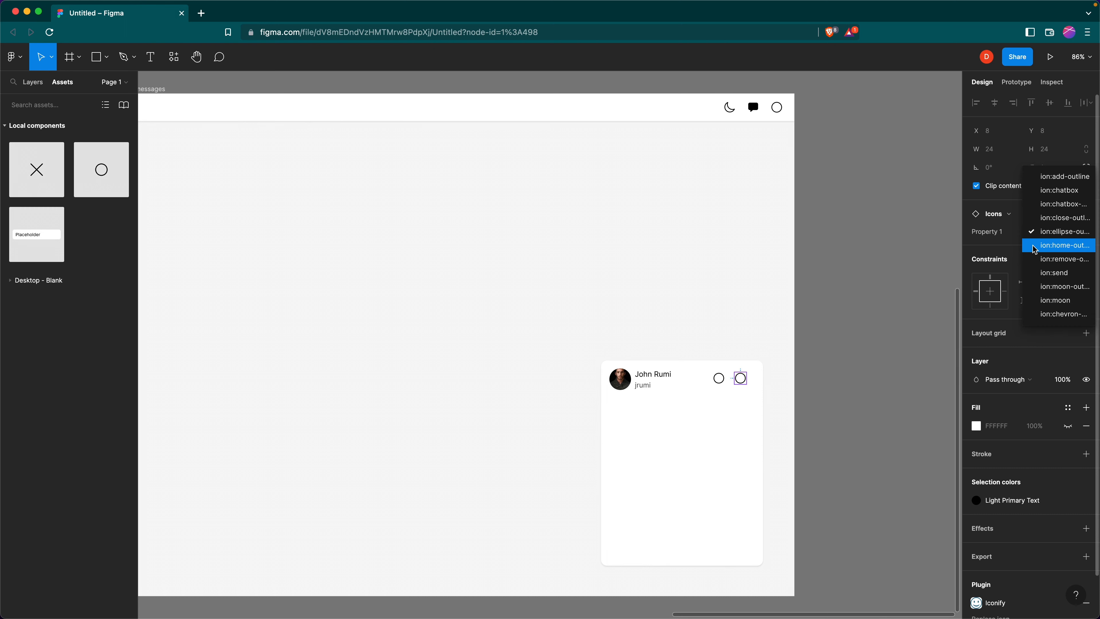
pyautogui.click(1063, 218)
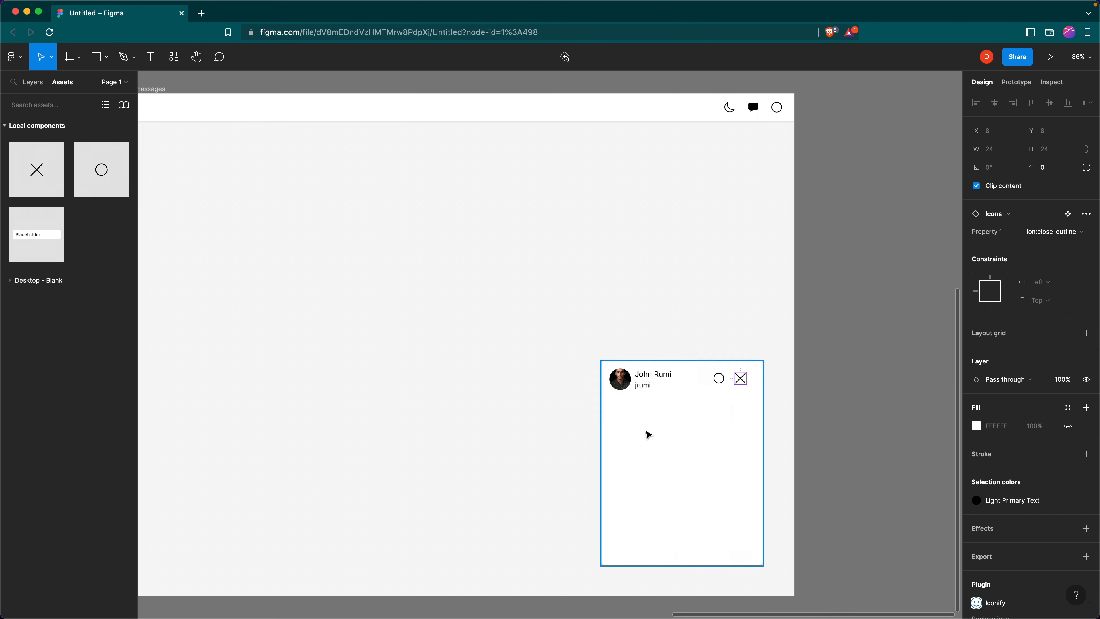
pyautogui.click(717, 376)
pyautogui.press('Return')
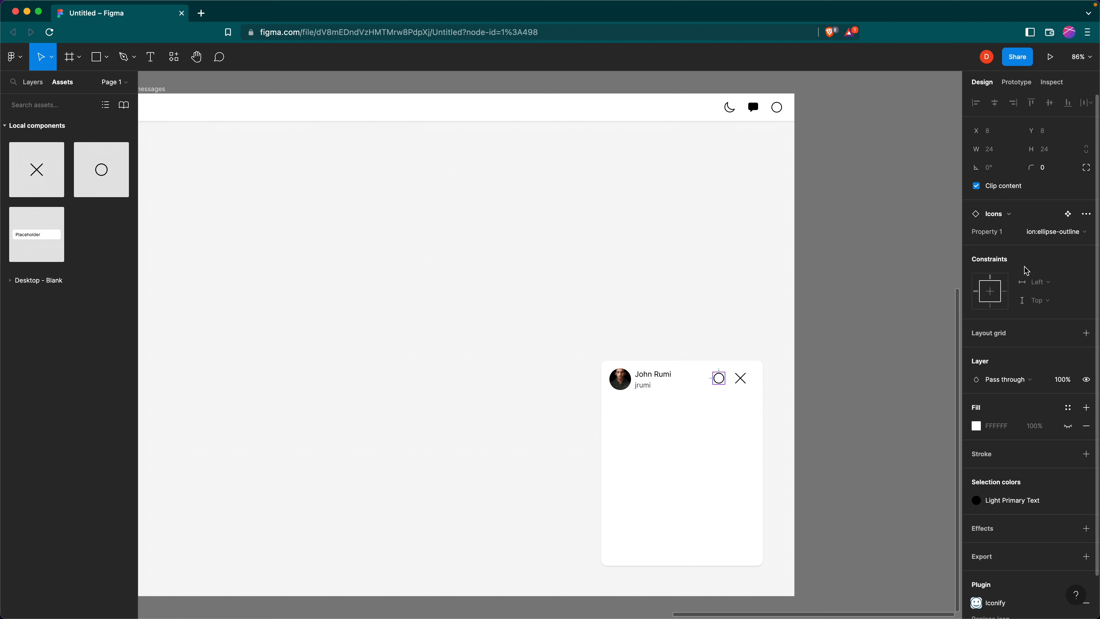
pyautogui.click(1057, 233)
pyautogui.click(1056, 259)
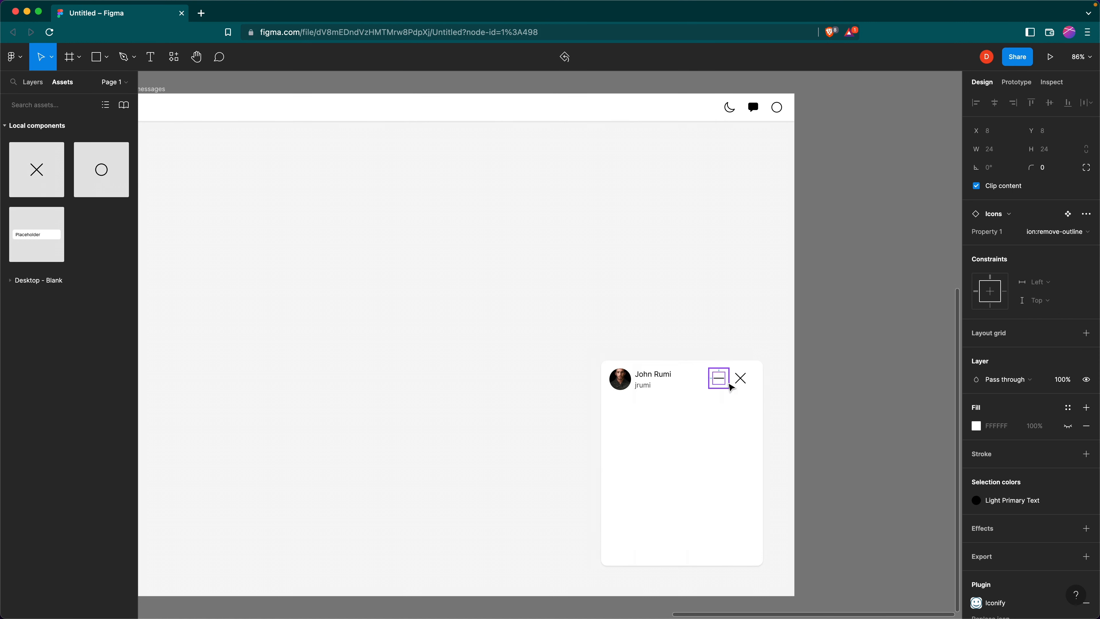
# Group the minimise and close icons into a horizontal auto layout
pyautogui.click(743, 386)
pyautogui.click(719, 383)
pyautogui.keyDown('shift'); pyautogui.click(743, 386); pyautogui.keyUp('shift')
pyautogui.hotkey('shift', 'a')
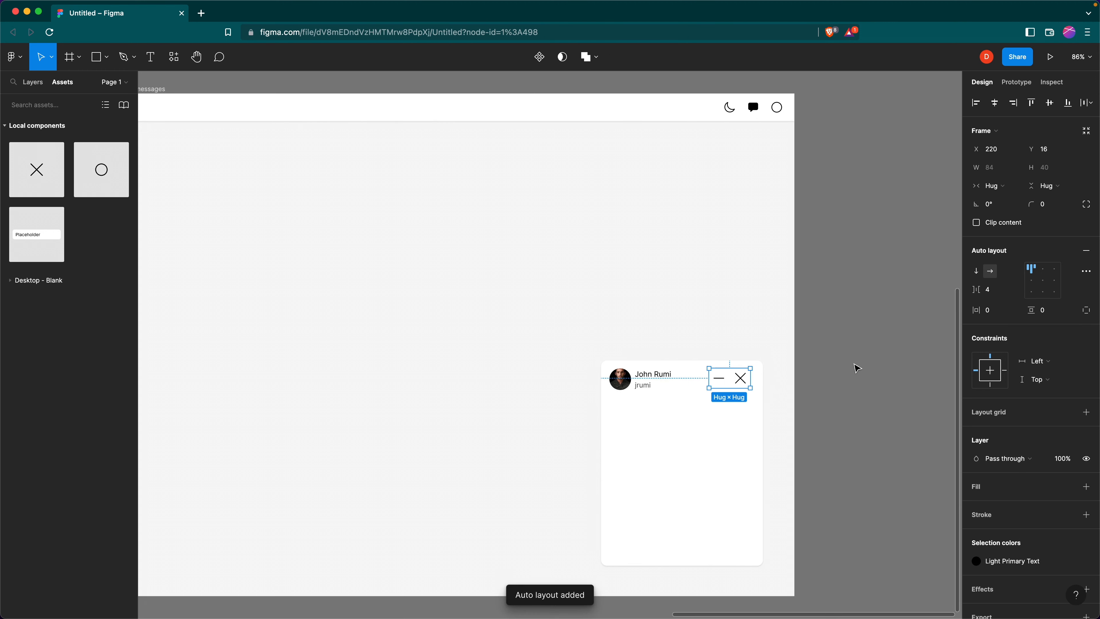
# Try a spacing of 0 between the minimise and close icons
pyautogui.click(1001, 292)
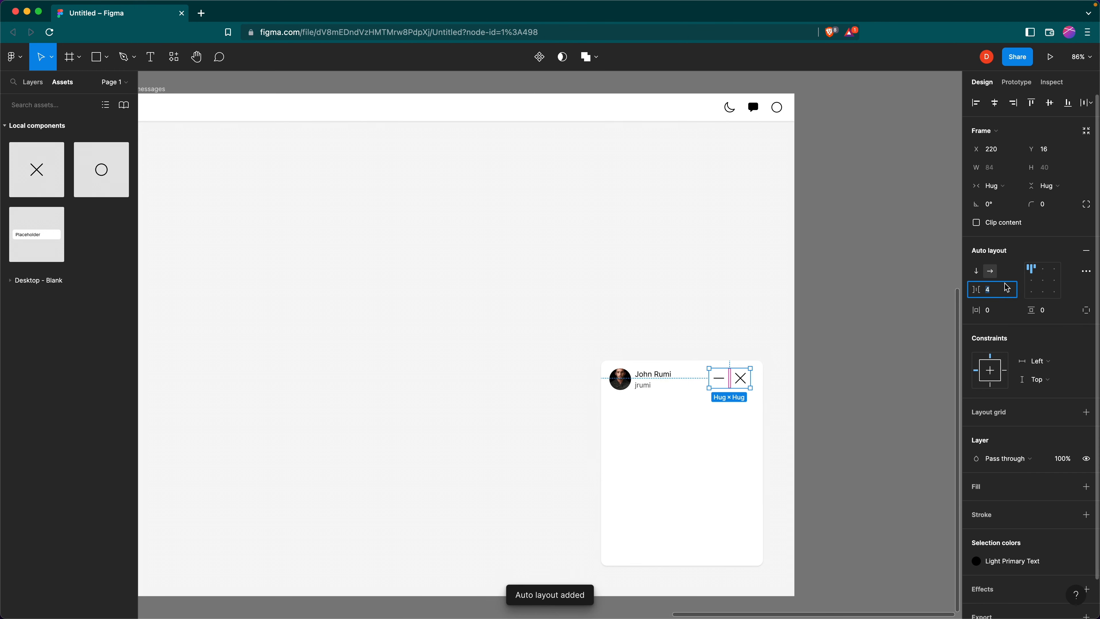
pyautogui.write('0')
pyautogui.press('Return')
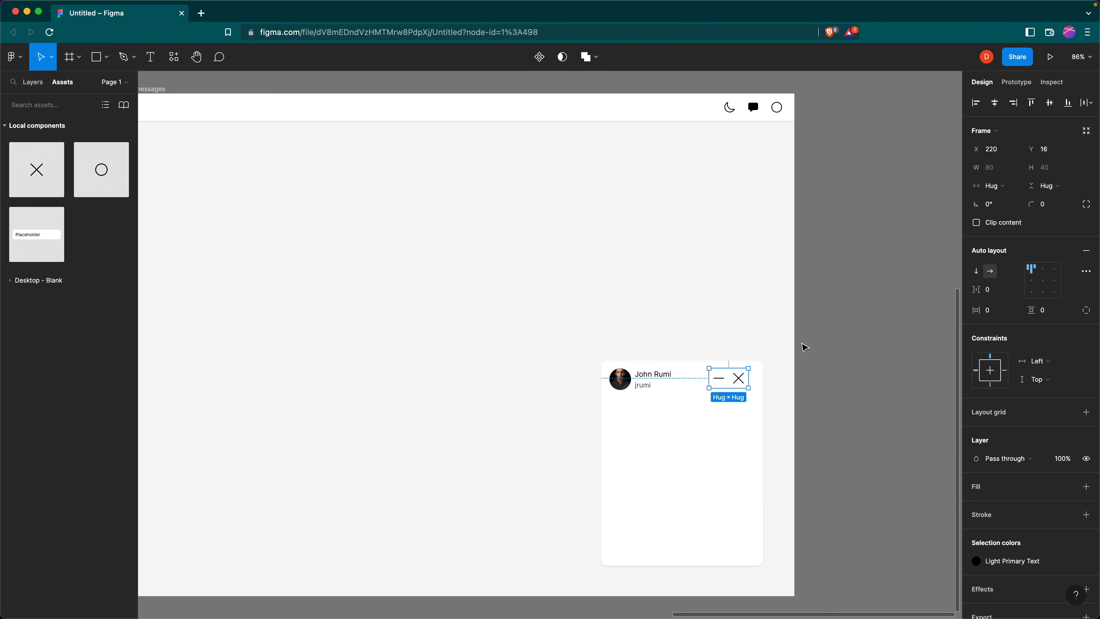
pyautogui.click(994, 294)
pyautogui.press('Escape')
pyautogui.click(770, 362)
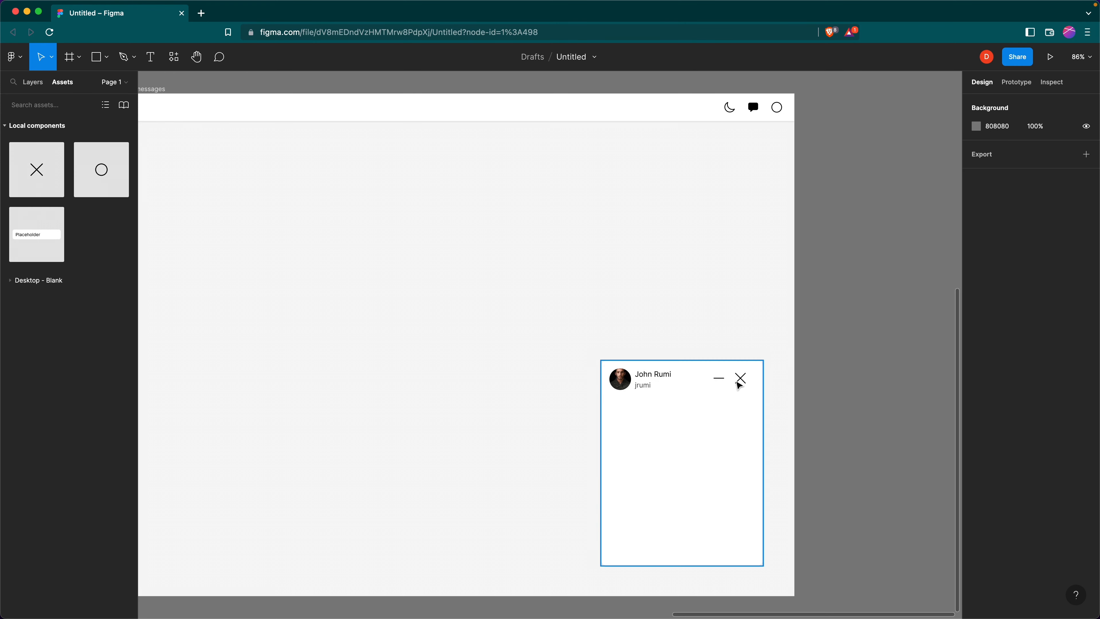
# Wrap the contact block and the icon group in an auto layout, centred vertically with the spacing mode Space between
pyautogui.click(739, 385)
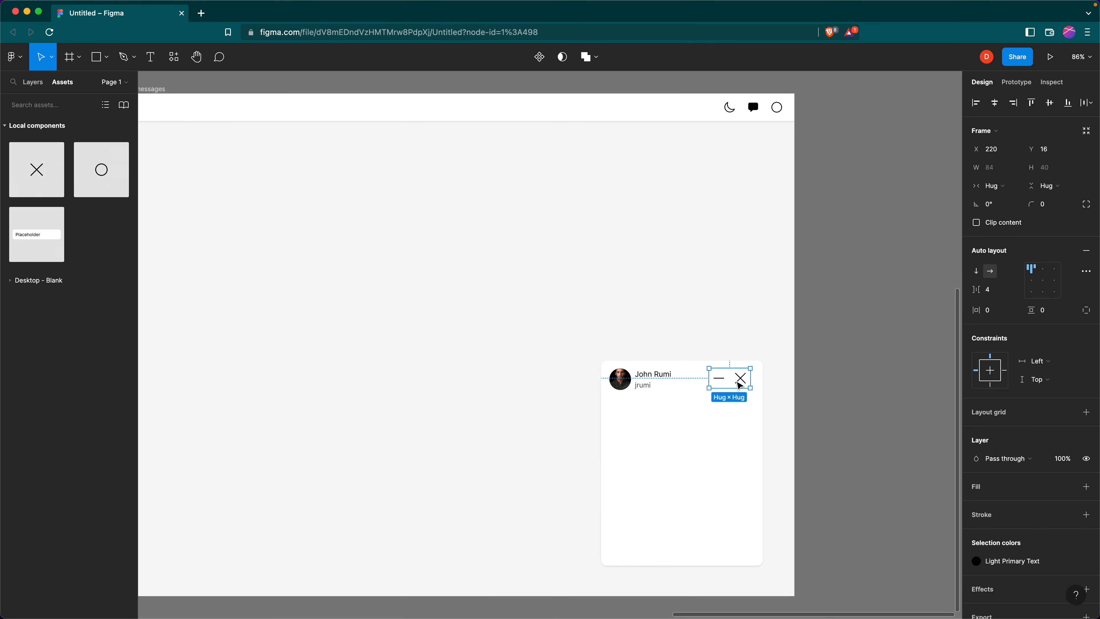
pyautogui.keyDown('shift'); pyautogui.click(652, 385); pyautogui.keyUp('shift')
pyautogui.hotkey('shift', 'a')
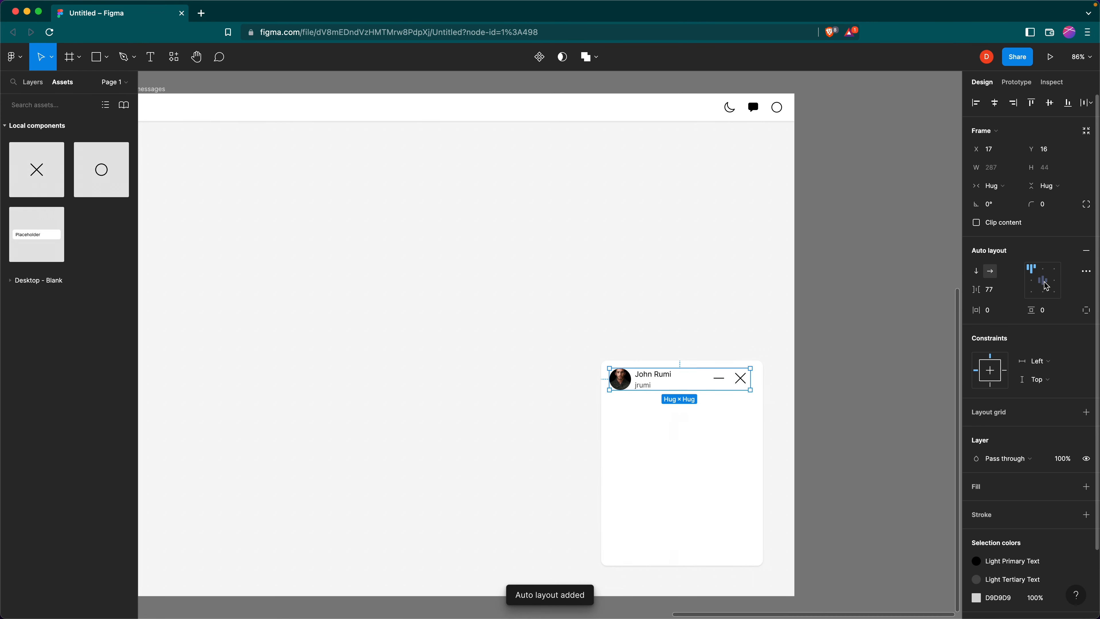
pyautogui.click(1031, 280)
pyautogui.click(1087, 273)
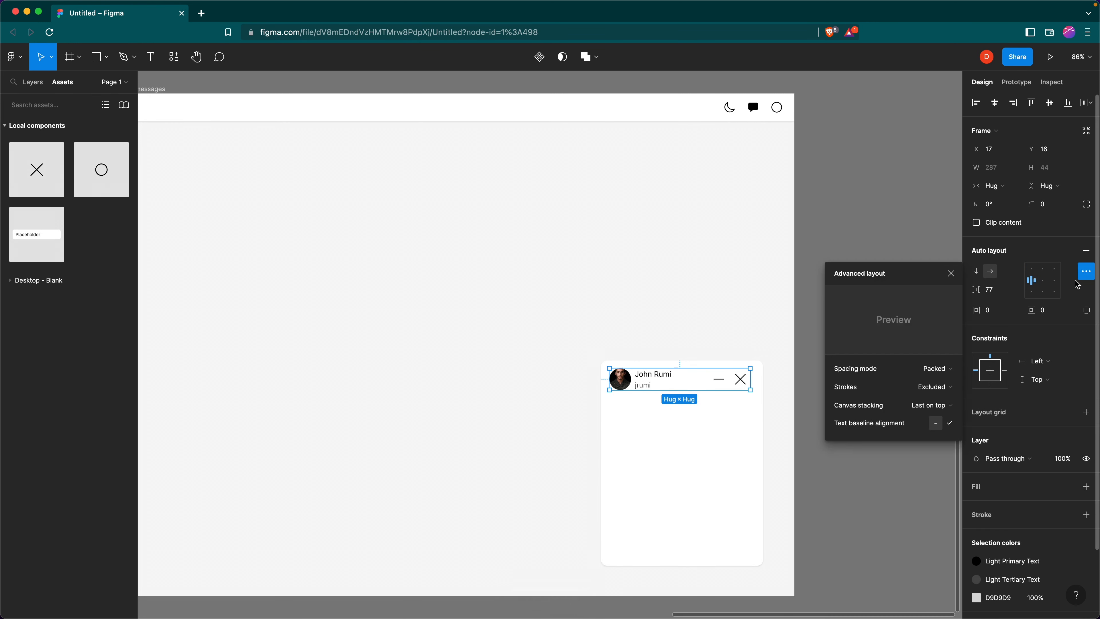
pyautogui.click(936, 368)
pyautogui.click(934, 387)
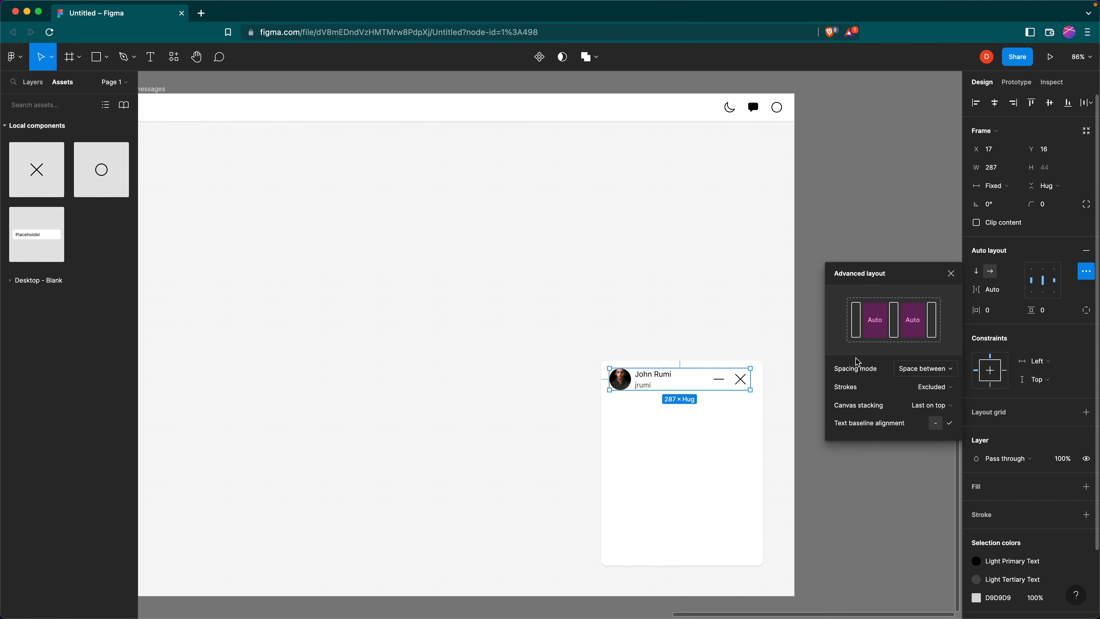
pyautogui.click(722, 285)
# Enlarge the chat window card upward and leftward to about 399 × 522
pyautogui.scroll(-3, 731, 283)
pyautogui.click(718, 278)
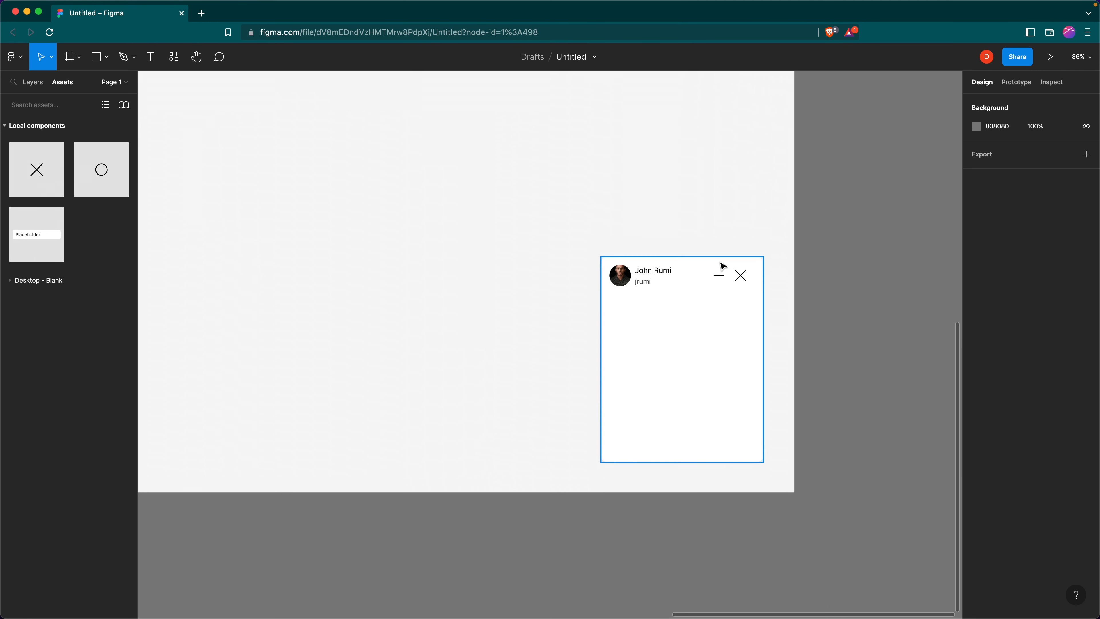
pyautogui.moveTo(717, 255); pyautogui.dragTo(715, 206)
pyautogui.moveTo(599, 286); pyautogui.dragTo(567, 286)
pyautogui.click(786, 257)
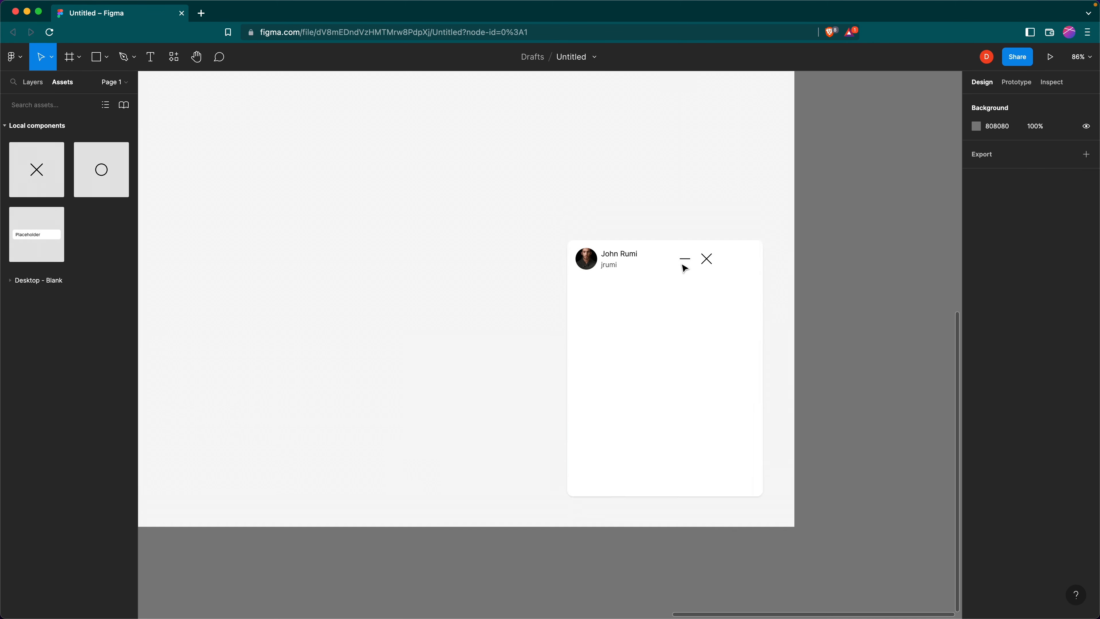
# Examine the small avatar and the two message bubbles in the chat window wireframe
pyautogui.scroll(10, 736, 268)
pyautogui.hscroll(-5, 715, 268)
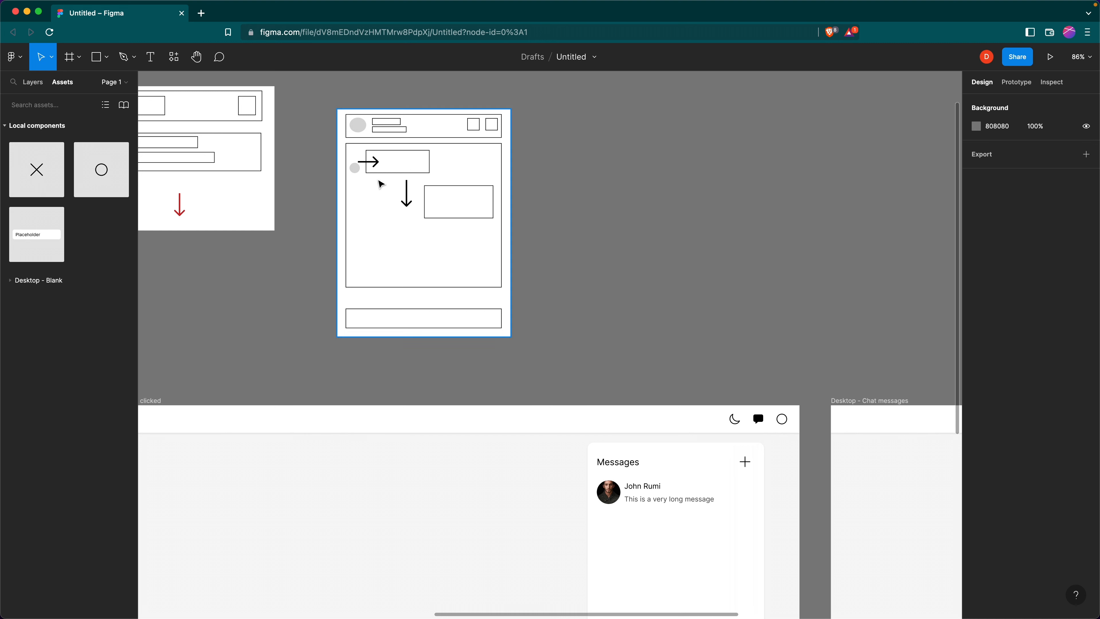
pyautogui.click(353, 173)
pyautogui.click(428, 173)
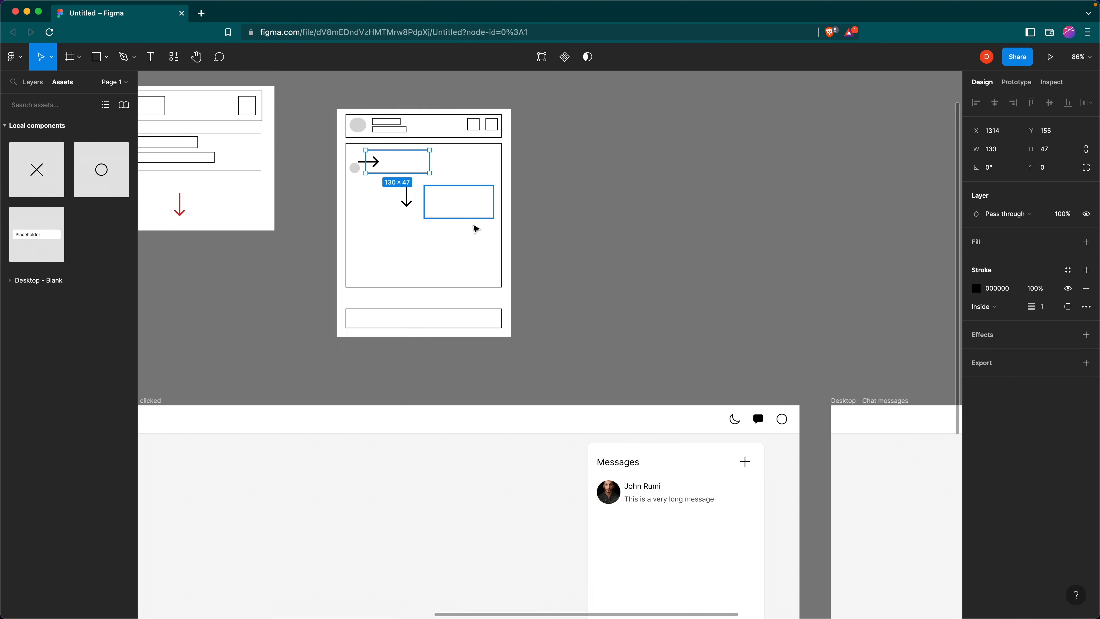
pyautogui.click(471, 189)
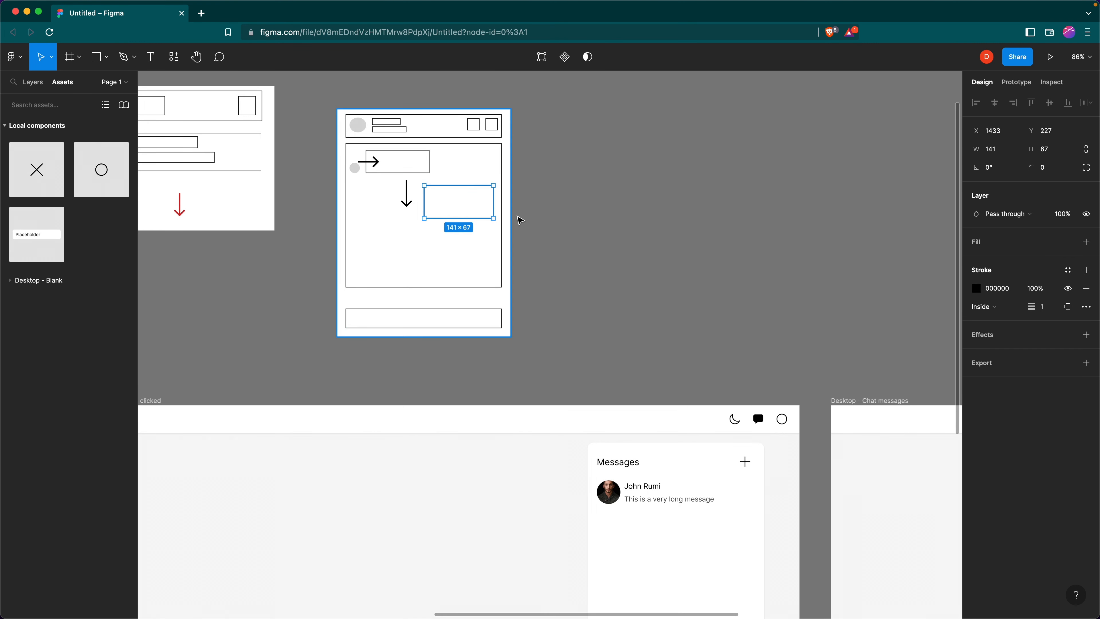
pyautogui.scroll(-10, 515, 217)
pyautogui.hscroll(10, 515, 216)
pyautogui.scroll(-5, 515, 213)
pyautogui.hscroll(10, 515, 214)
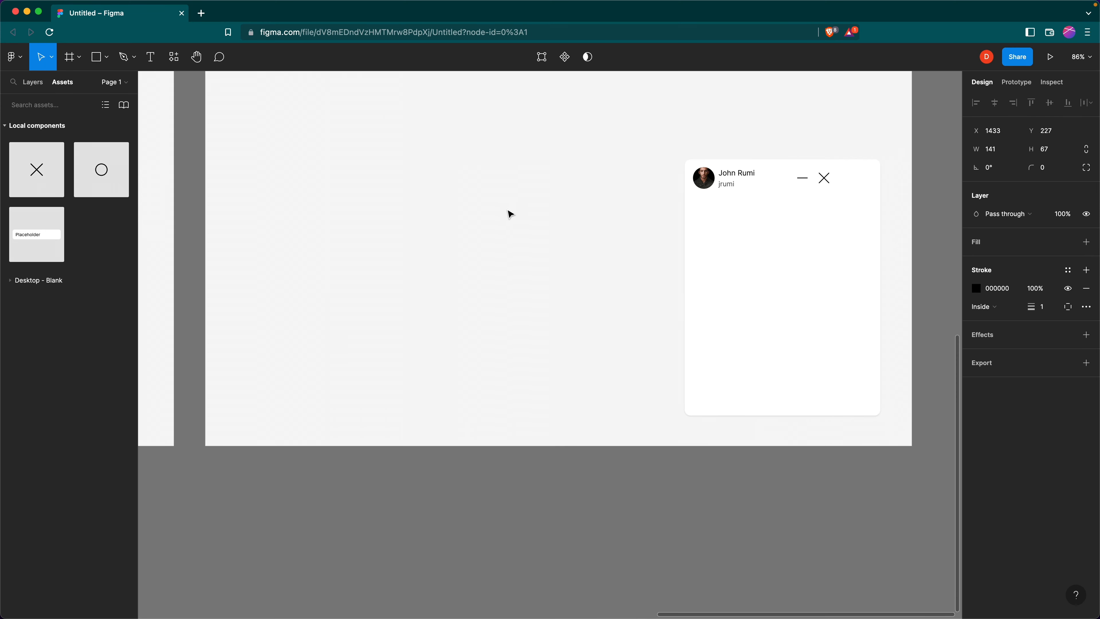
# Duplicate the header avatar into the message area at about X 17, Y 146 and set its width to 28
pyautogui.click(605, 185)
pyautogui.click(601, 188)
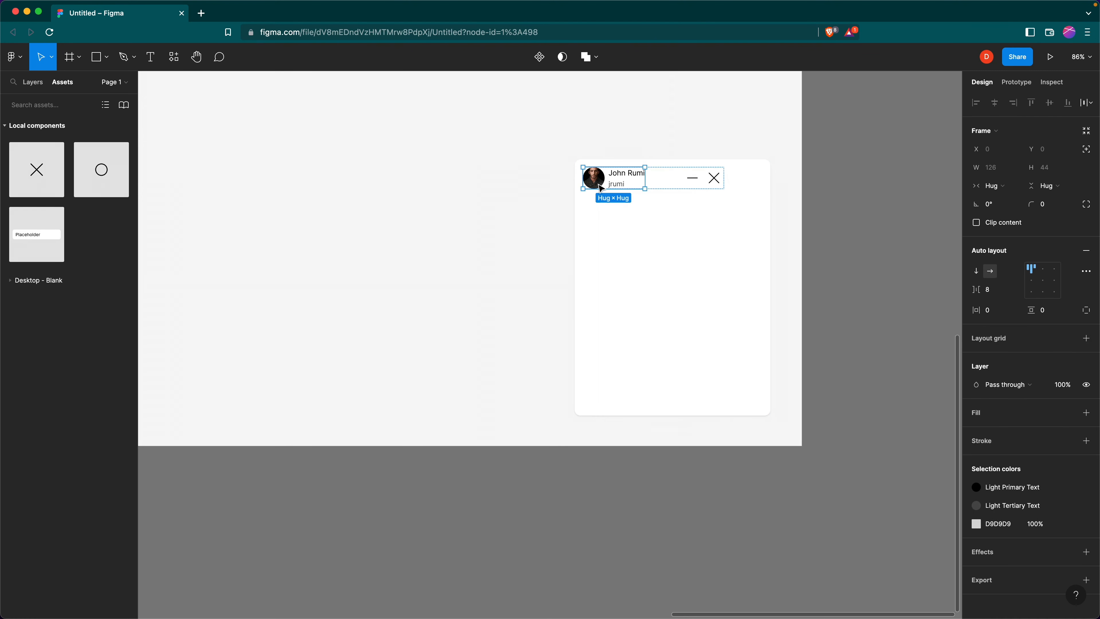
pyautogui.click(595, 186)
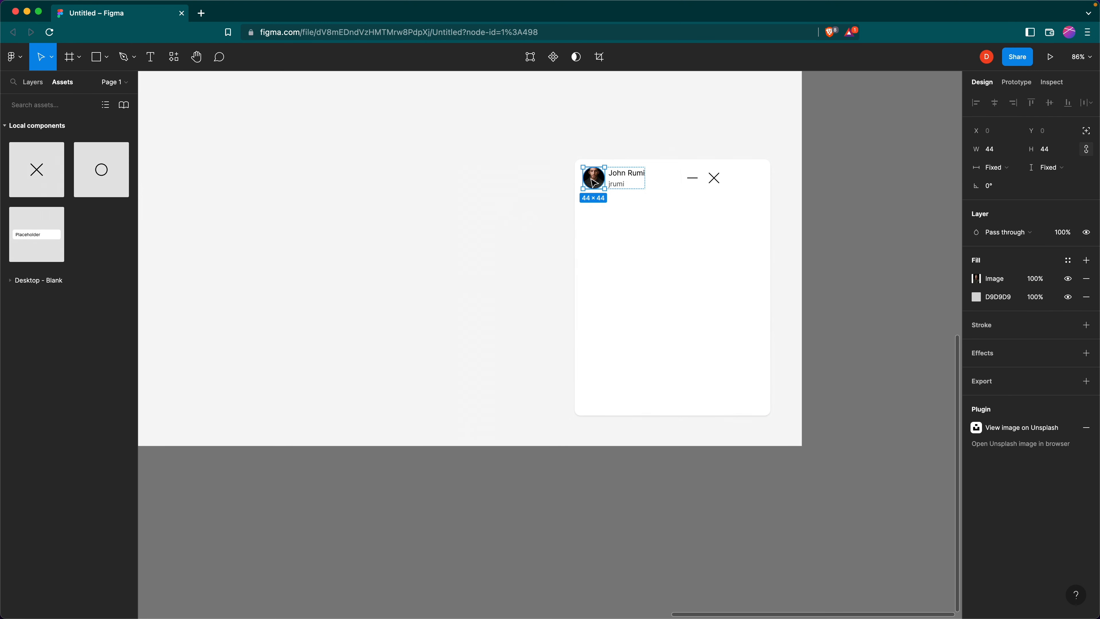
pyautogui.moveTo(592, 179); pyautogui.dragTo(592, 242)
pyautogui.click(1004, 153)
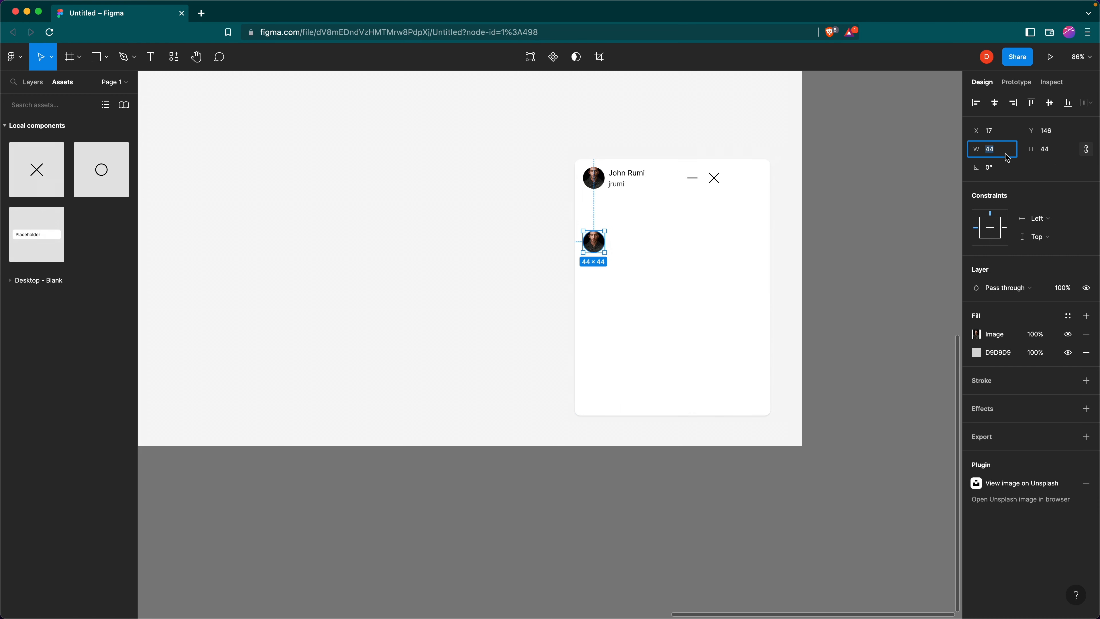
pyautogui.write('28')
pyautogui.press('Tab')
pyautogui.press('Return')
pyautogui.click(645, 249)
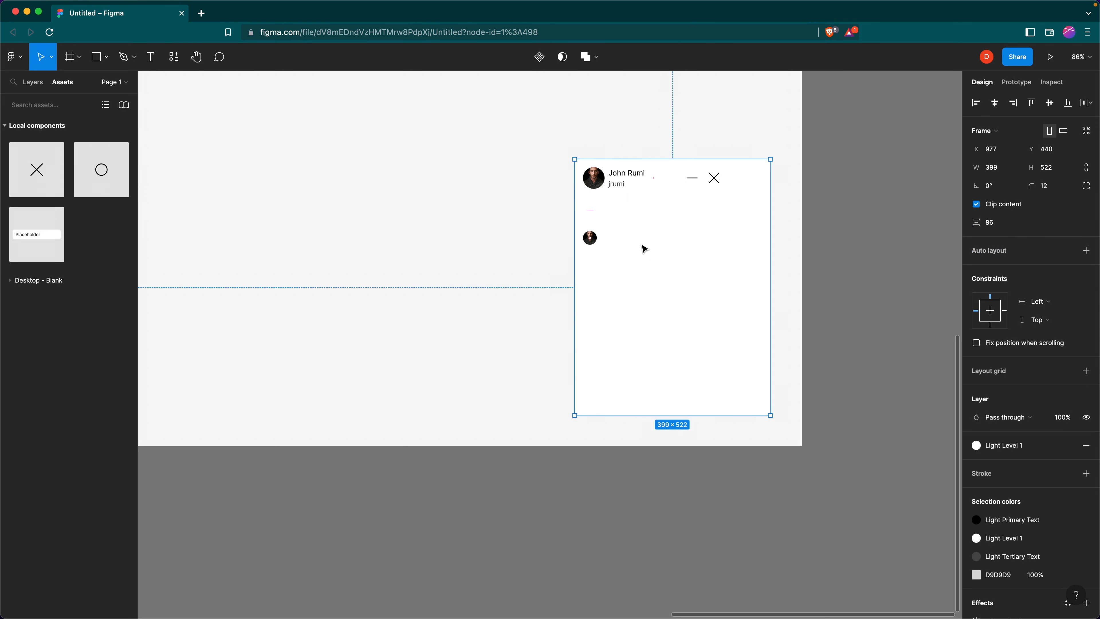
# Draw a message bubble frame about 211 × 90 beside the small avatar
pyautogui.scroll(5, 615, 238)
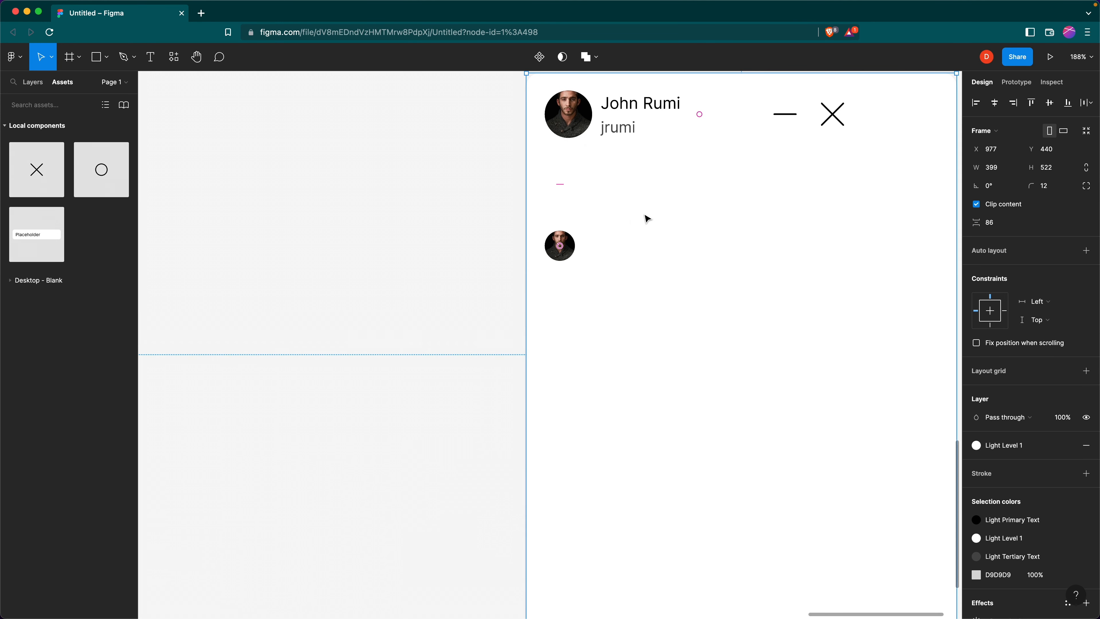
pyautogui.press('f')
pyautogui.moveTo(587, 170)
pyautogui.mouseDown()
pyautogui.moveTo(747, 268)
pyautogui.moveTo(814, 267)
pyautogui.mouseUp()
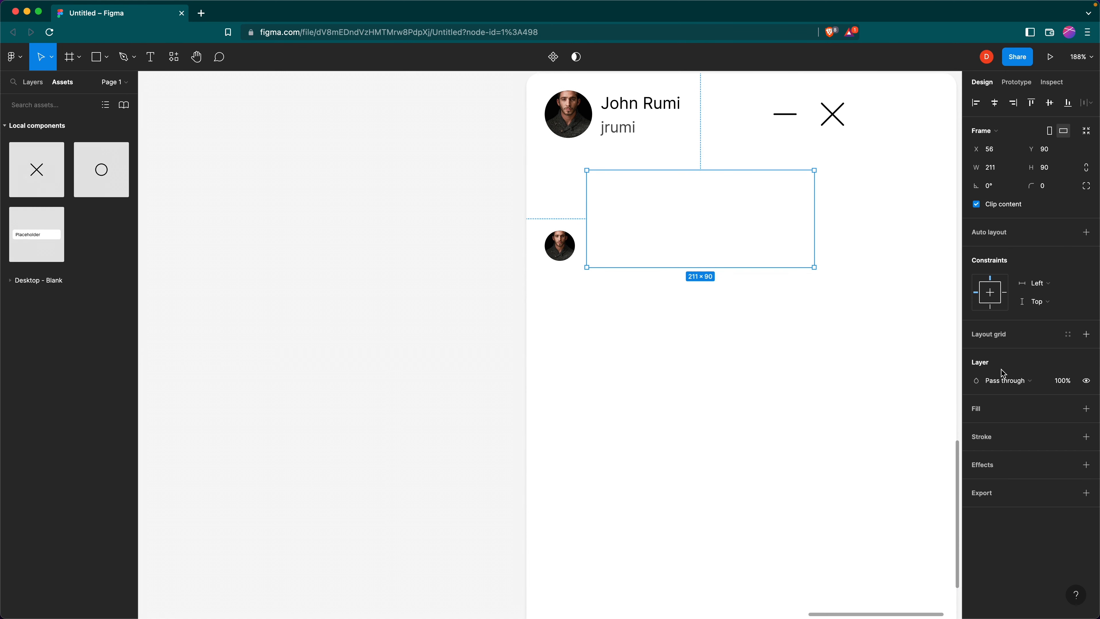
# Give the message bubble the Light Level 2 fill style and a corner radius of 12
pyautogui.click(1068, 408)
pyautogui.click(1031, 513)
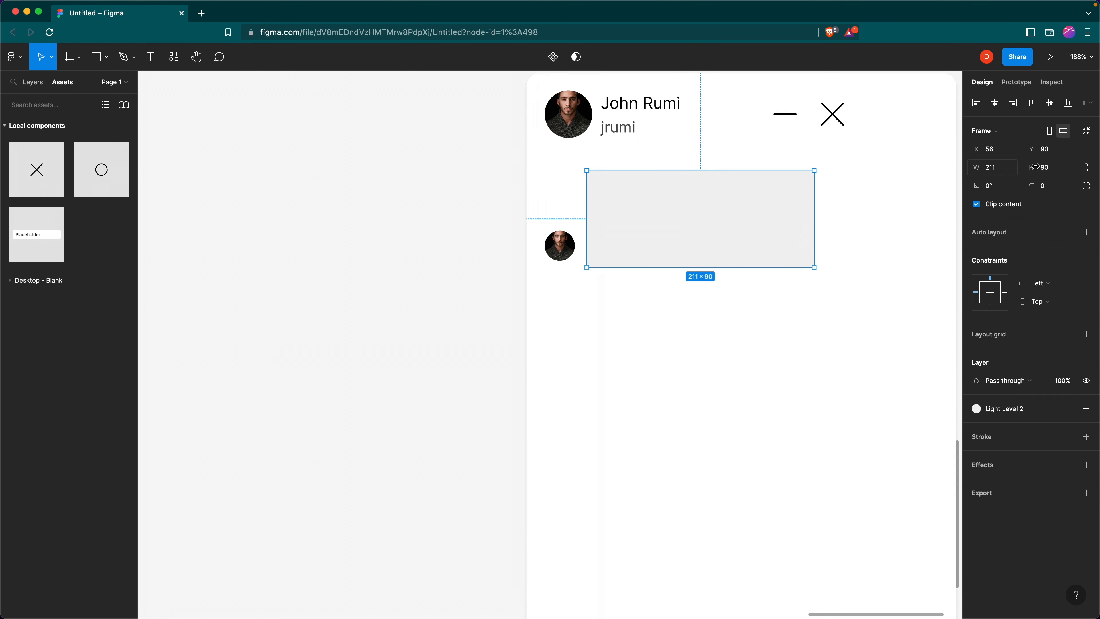
pyautogui.click(1049, 191)
pyautogui.press('Return')
pyautogui.press('Escape')
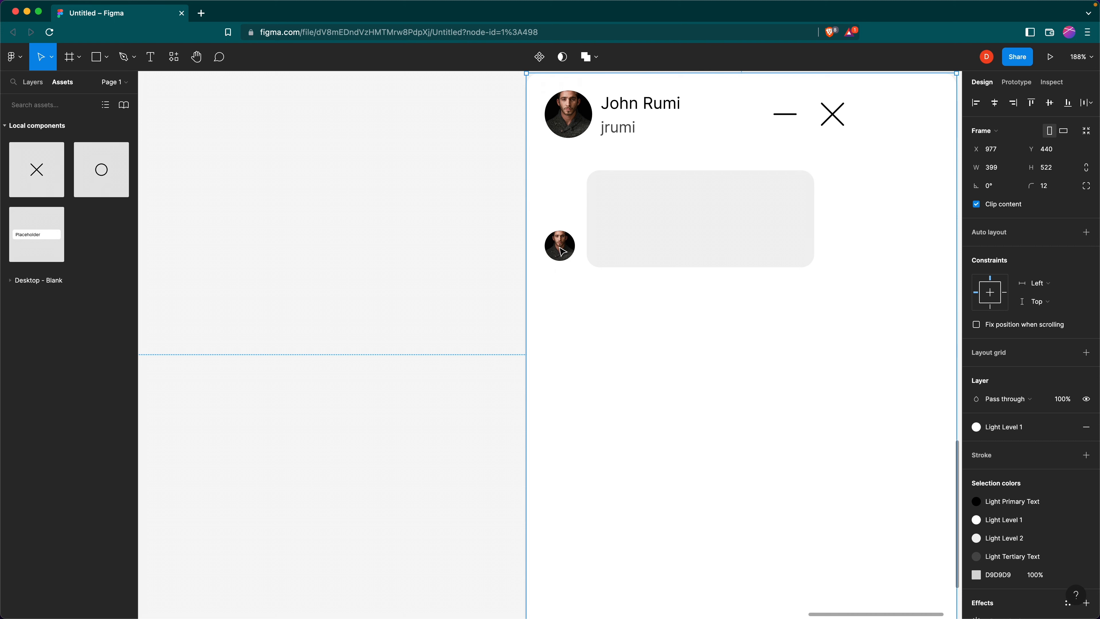
# Align the small avatar with the bubble's bottom edge and move the bubble closer to it, to X 51
pyautogui.click(559, 248)
pyautogui.moveTo(559, 247); pyautogui.dragTo(559, 254)
pyautogui.moveTo(639, 249); pyautogui.dragTo(633, 249)
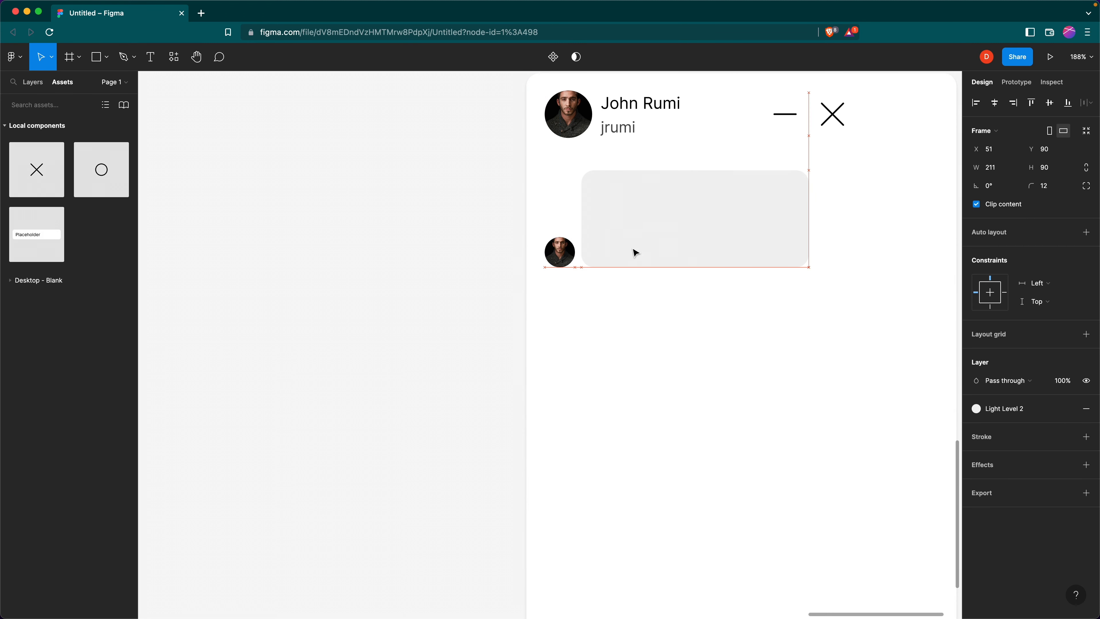
# Add the text "Hi. This is a message" near the upper-left corner inside the message bubble
pyautogui.press('Escape')
pyautogui.press('t')
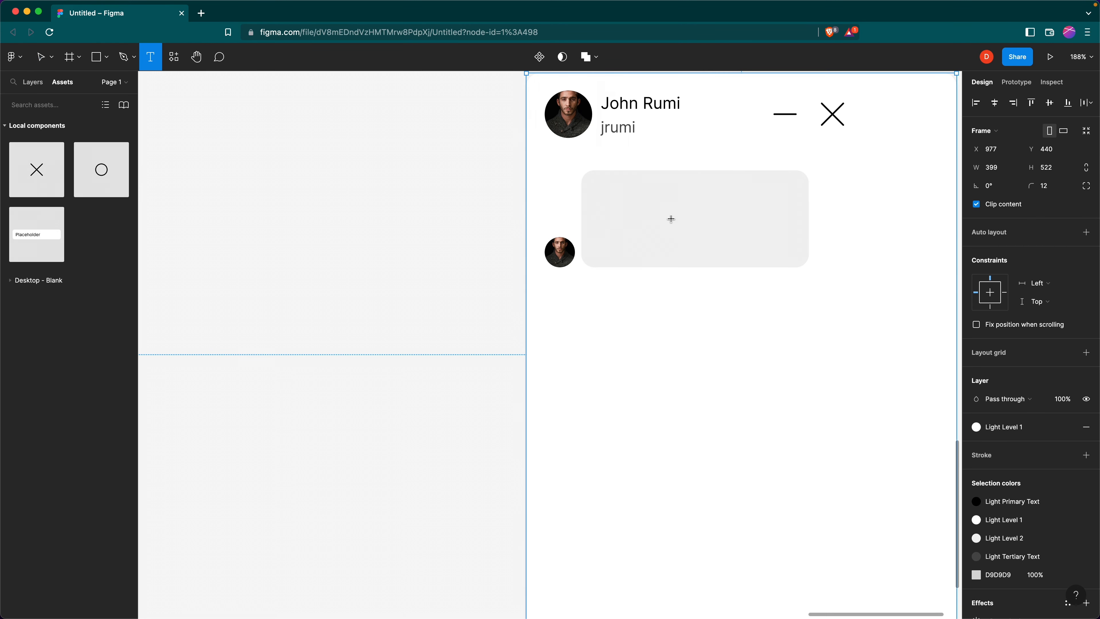
pyautogui.click(595, 191)
pyautogui.write('Hi. This is a ')
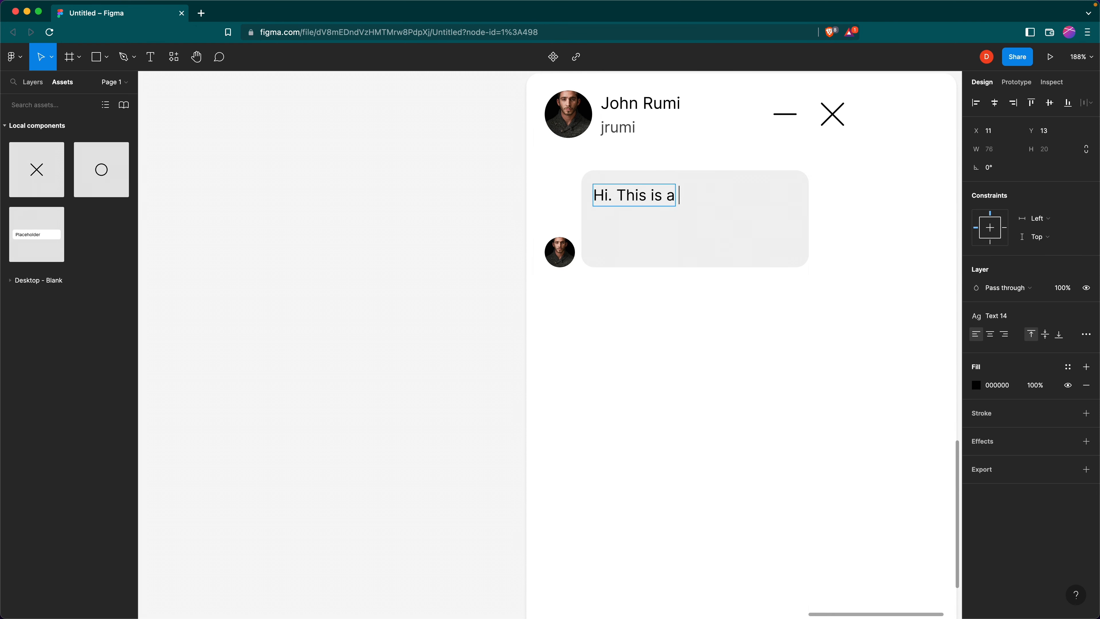
pyautogui.write('message')
pyautogui.press('Escape')
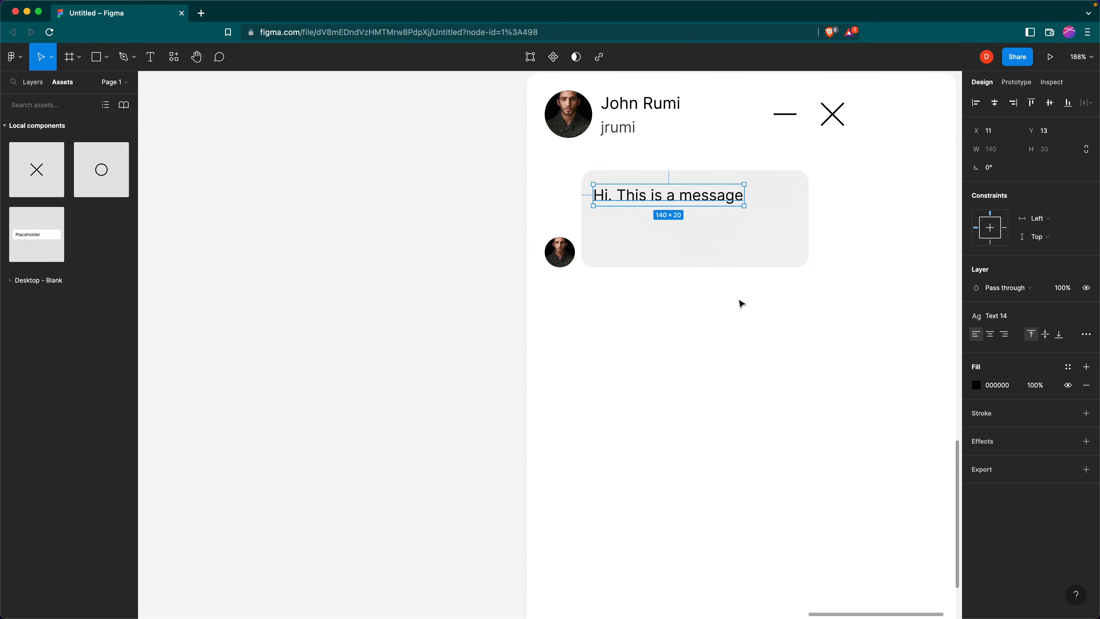
# Apply the Text 16 text style and the Light Primary Text fill style to the message text
pyautogui.hscroll(5, 736, 300)
pyautogui.click(1012, 317)
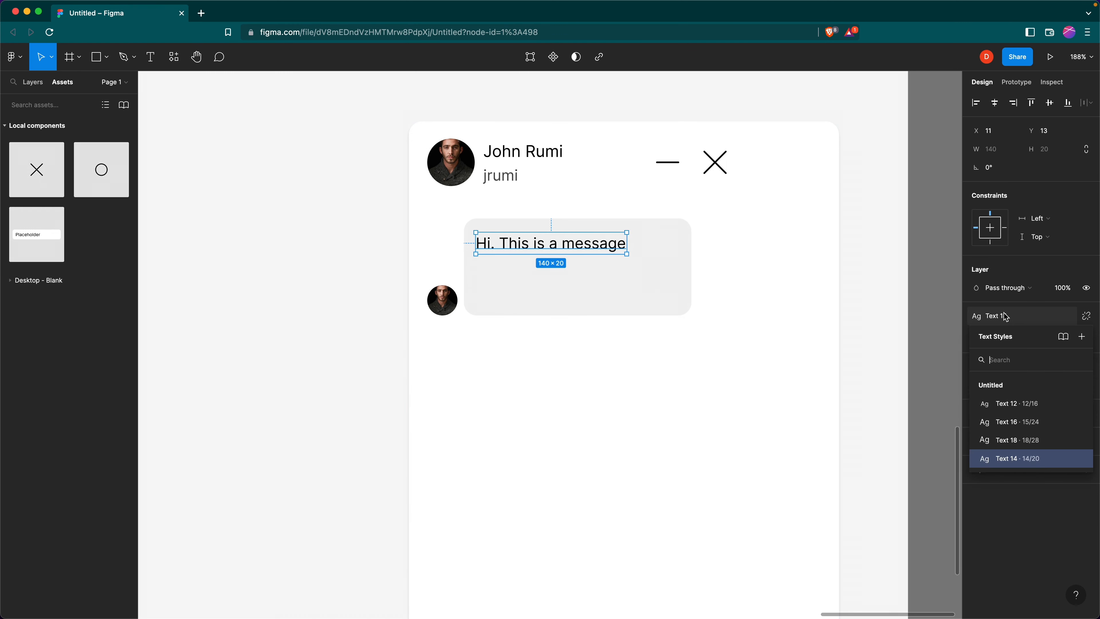
pyautogui.click(1030, 424)
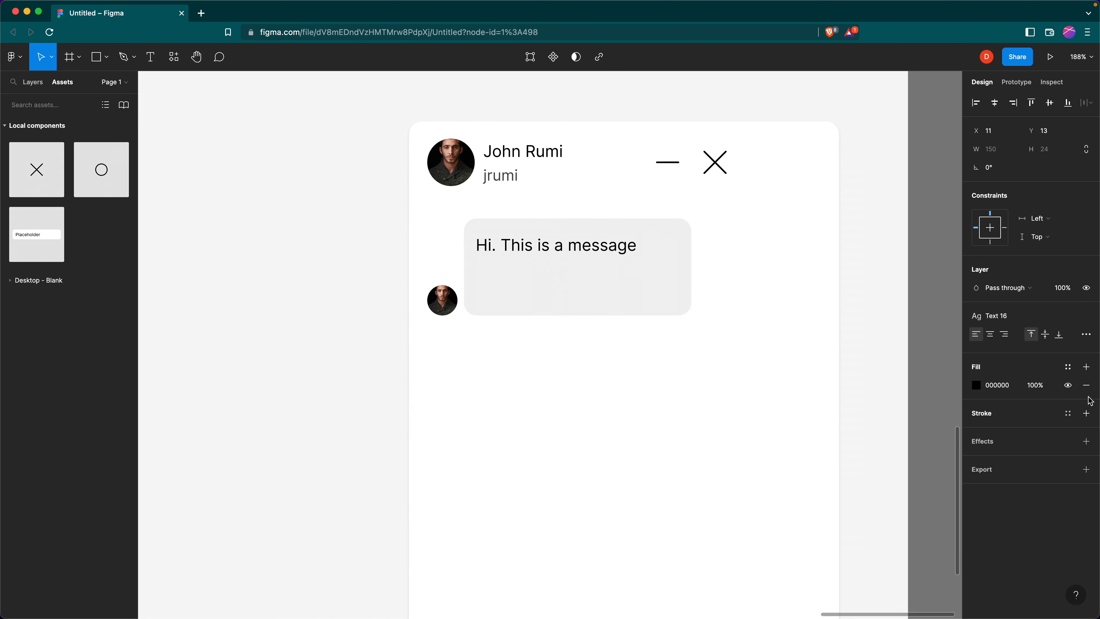
pyautogui.click(1071, 368)
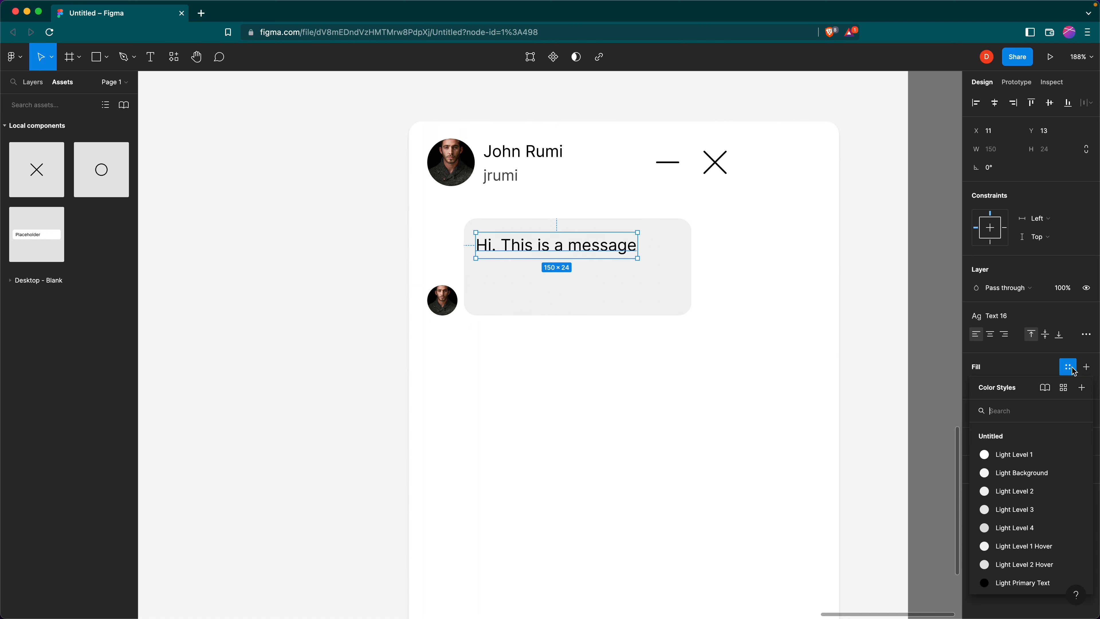
pyautogui.scroll(-2, 1018, 498)
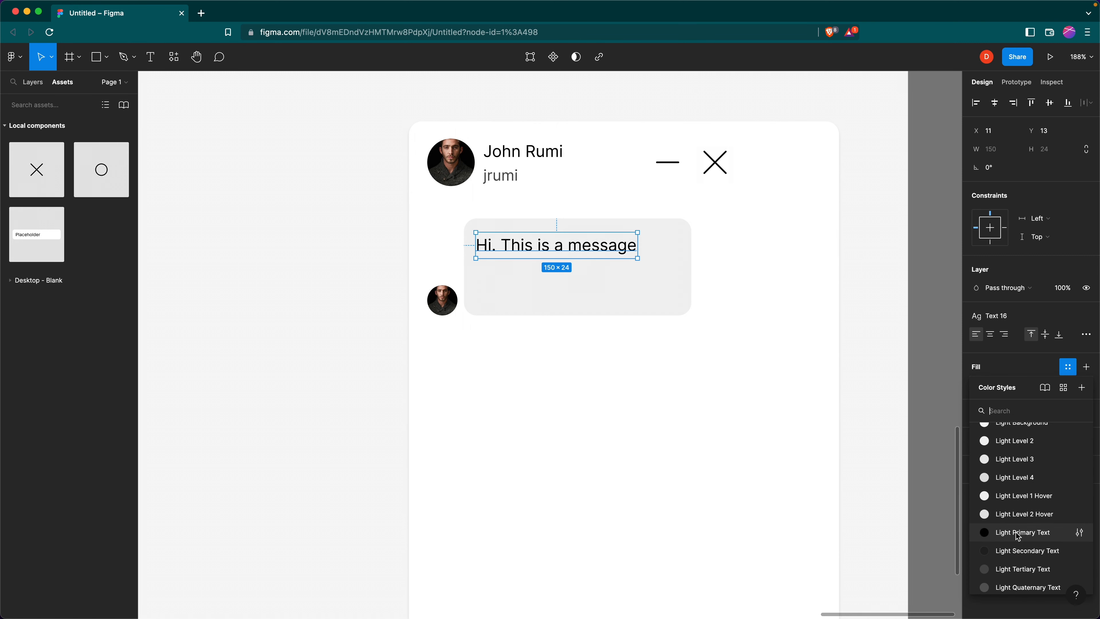
pyautogui.click(1018, 534)
pyautogui.click(812, 373)
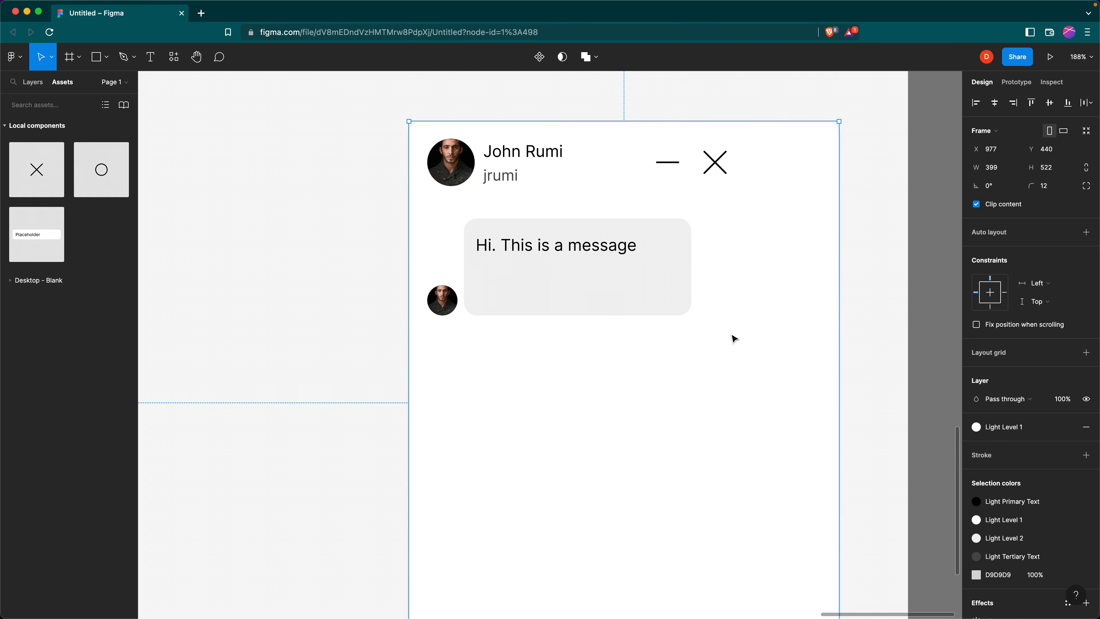
# Add the time text "12:30pm" in the bubble's lower-right corner, at about X 141, Y 66
pyautogui.hscroll(-1, 728, 338)
pyautogui.press('t')
pyautogui.click(651, 302)
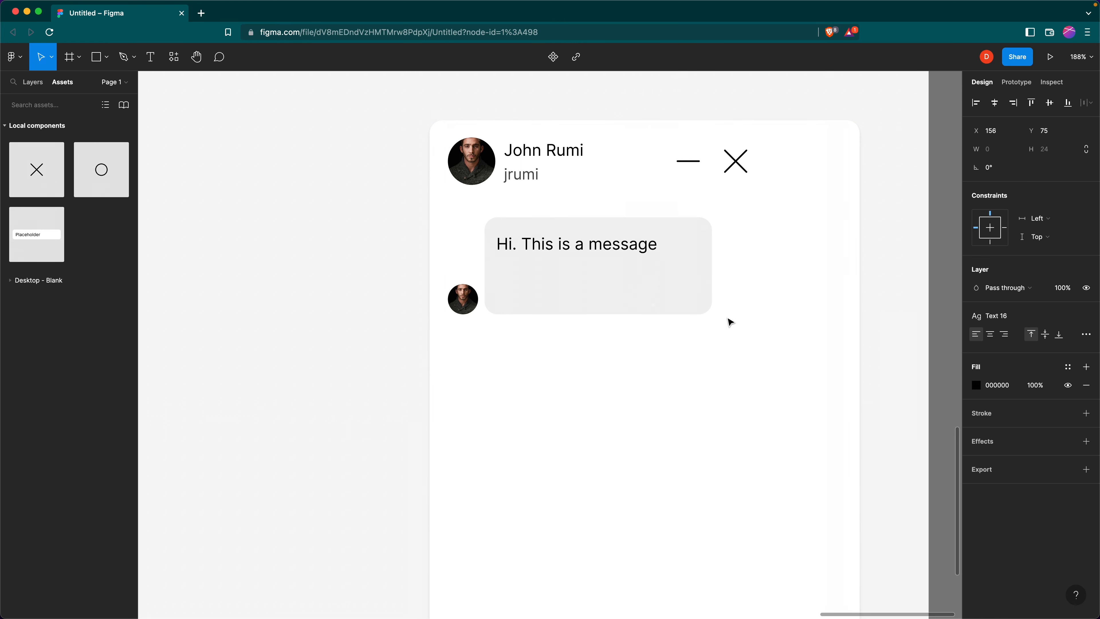
pyautogui.write('12:30pm')
pyautogui.press('Escape')
pyautogui.moveTo(688, 303); pyautogui.dragTo(672, 293)
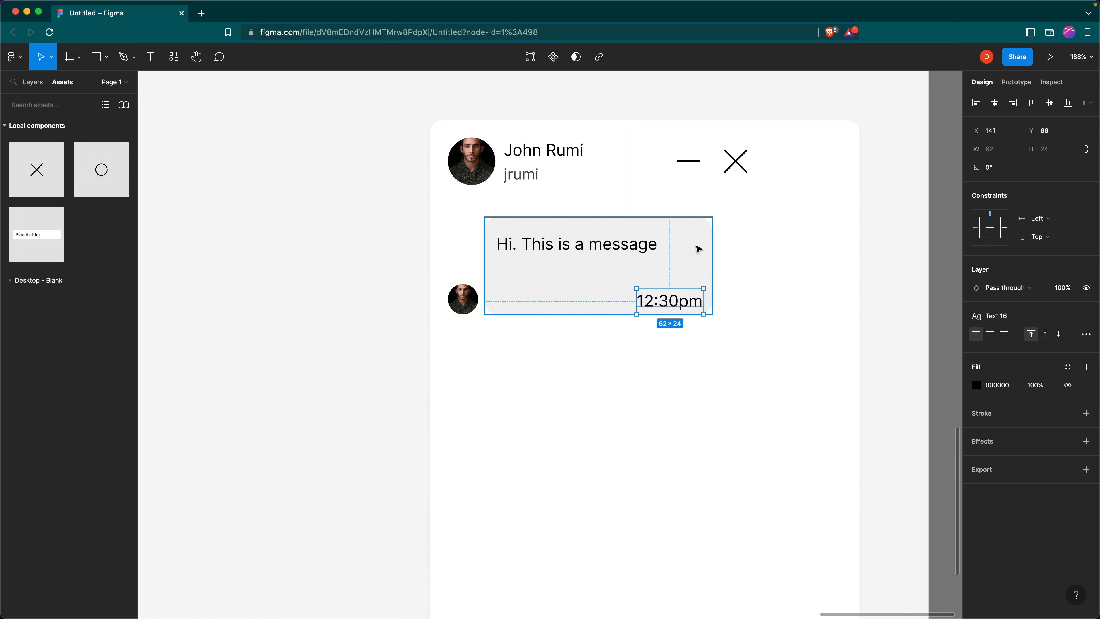
# Add auto layout to the message bubble and resize it to about 199 × 90
pyautogui.click(698, 249)
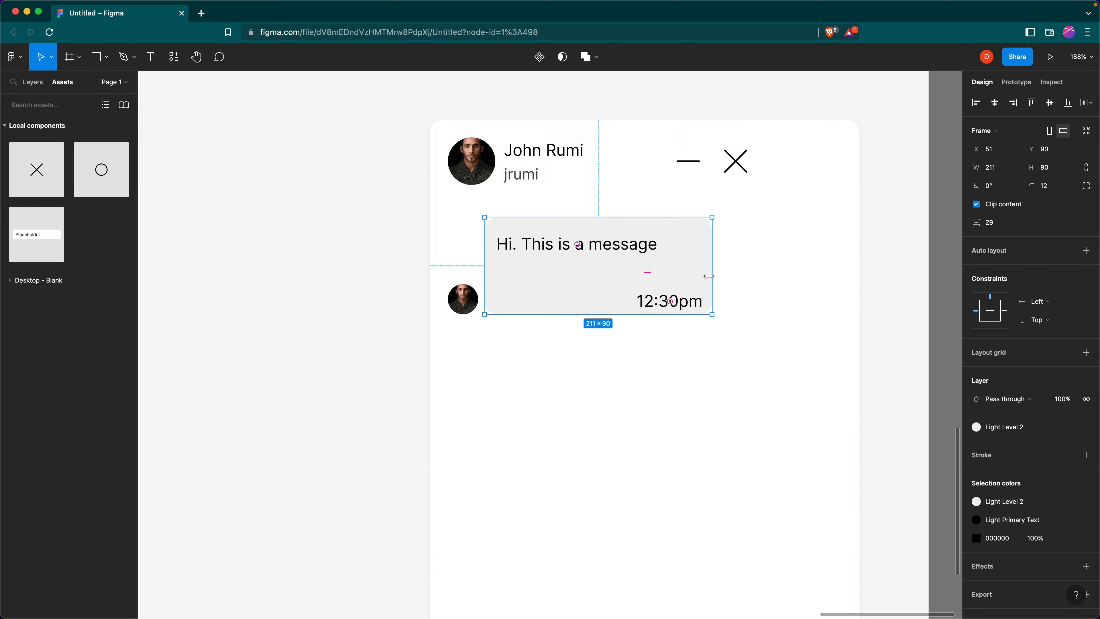
pyautogui.hotkey('shift', 'a')
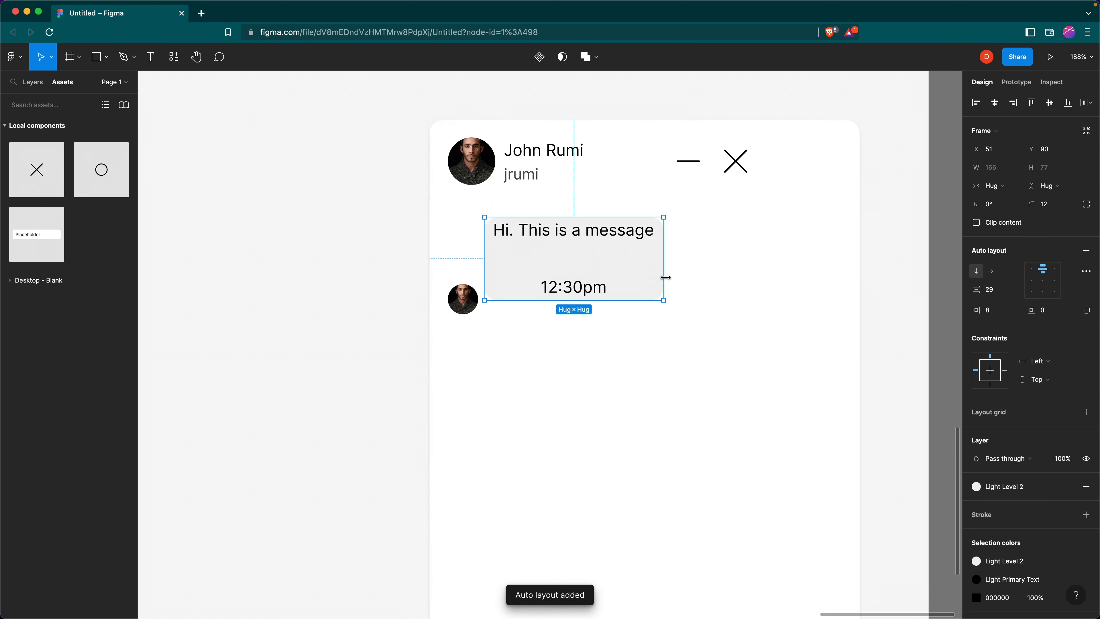
pyautogui.moveTo(664, 277); pyautogui.dragTo(652, 314)
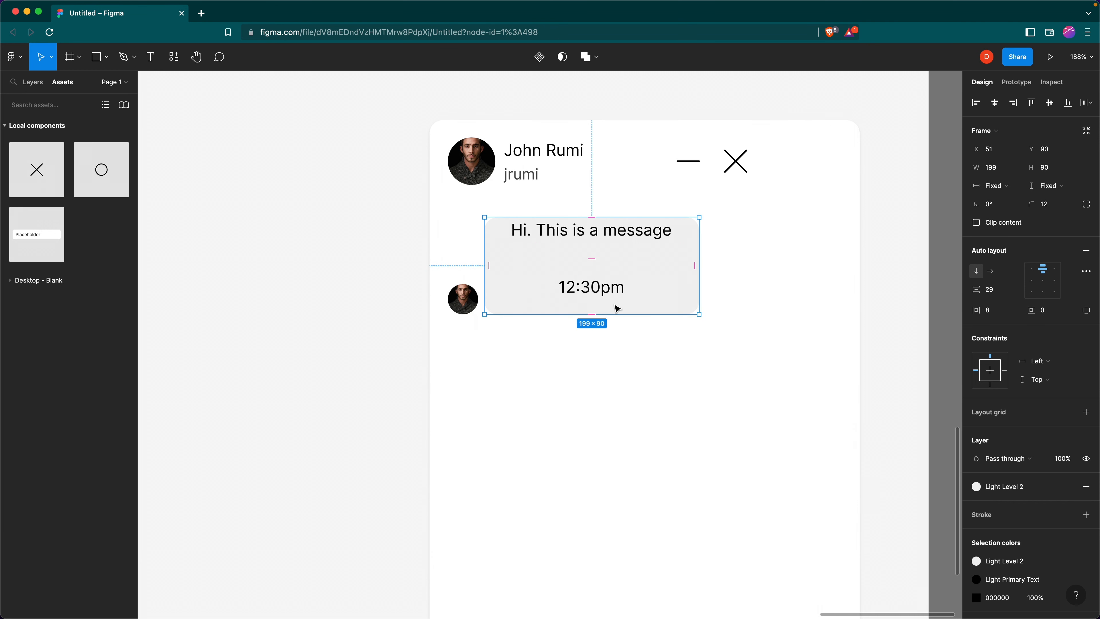
# Make both texts in the bubble fill the container width and right-align the 12:30pm text
pyautogui.click(615, 290)
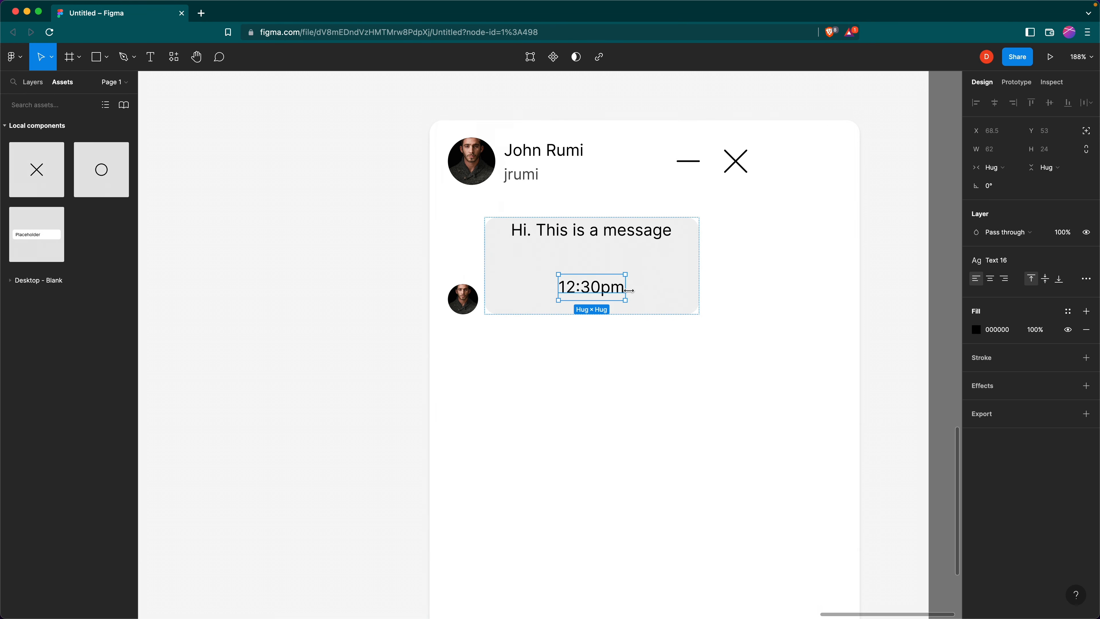
pyautogui.click(995, 168)
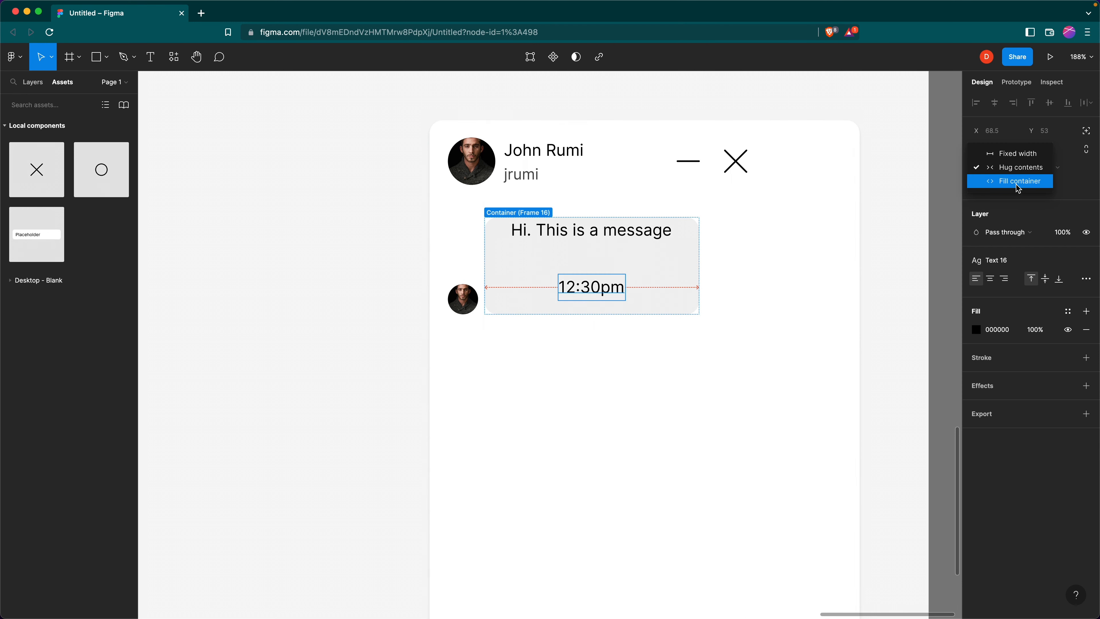
pyautogui.click(991, 180)
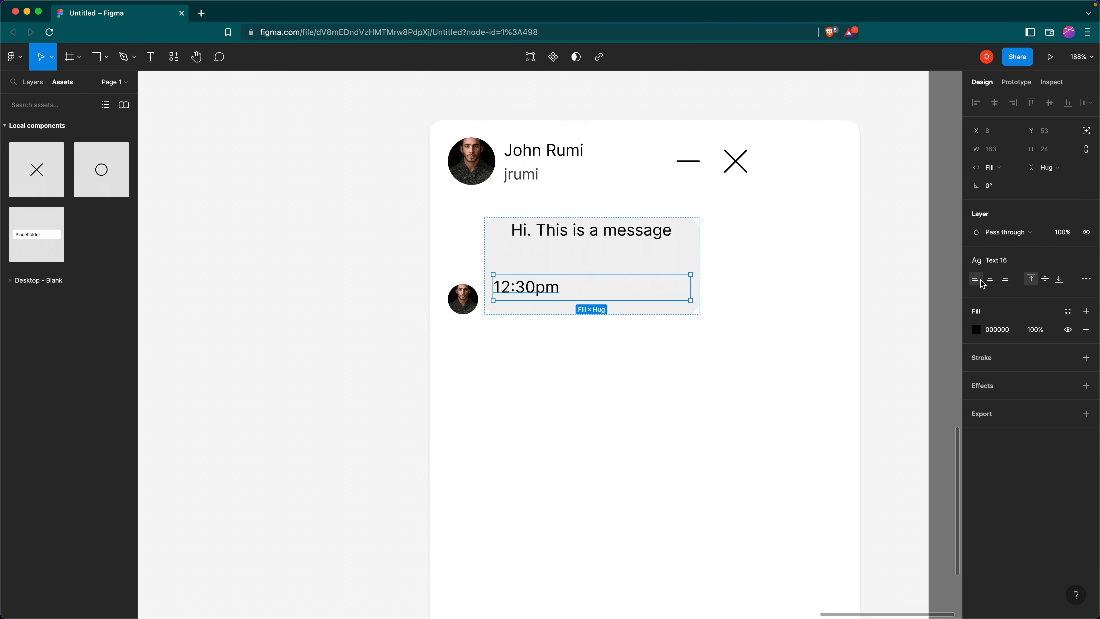
pyautogui.click(1006, 280)
pyautogui.click(631, 235)
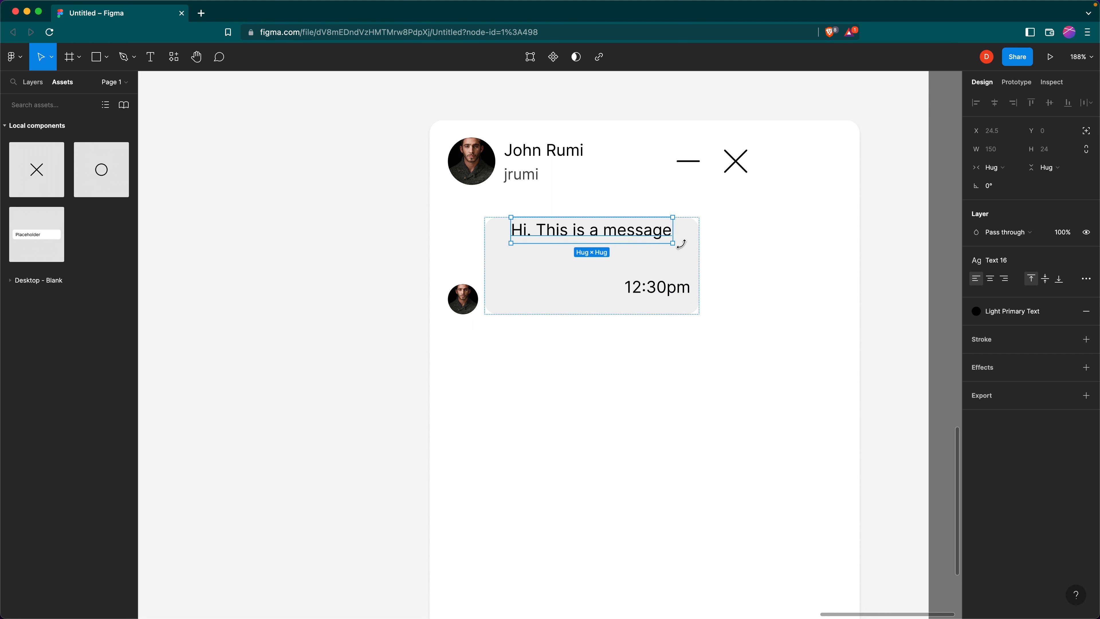
pyautogui.click(998, 168)
pyautogui.click(1009, 180)
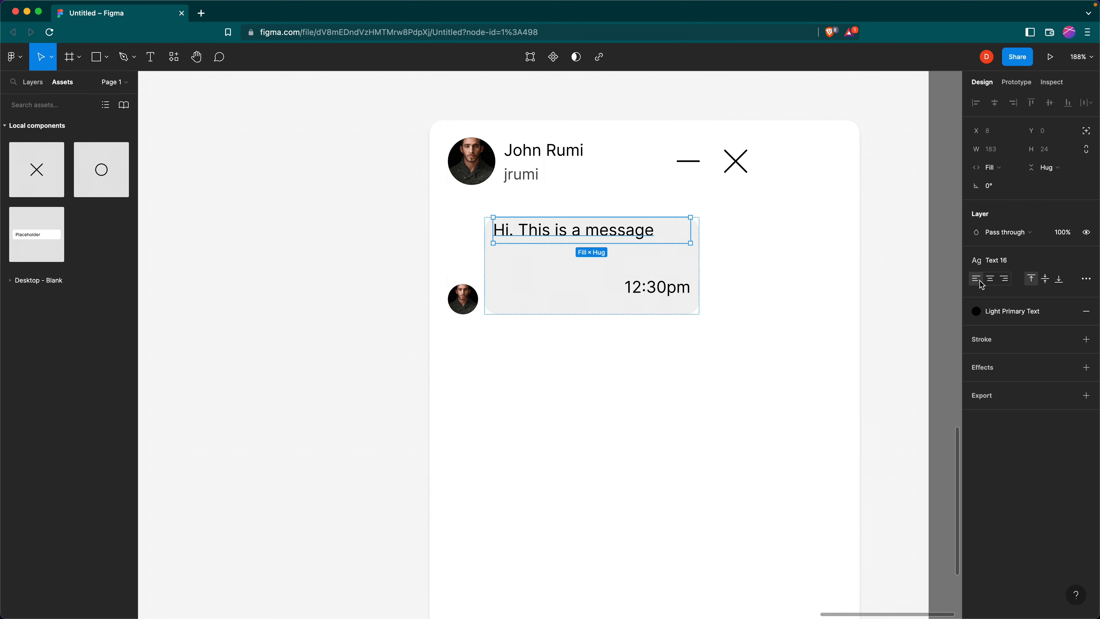
# Set the message bubble's vertical padding to 8
pyautogui.click(683, 266)
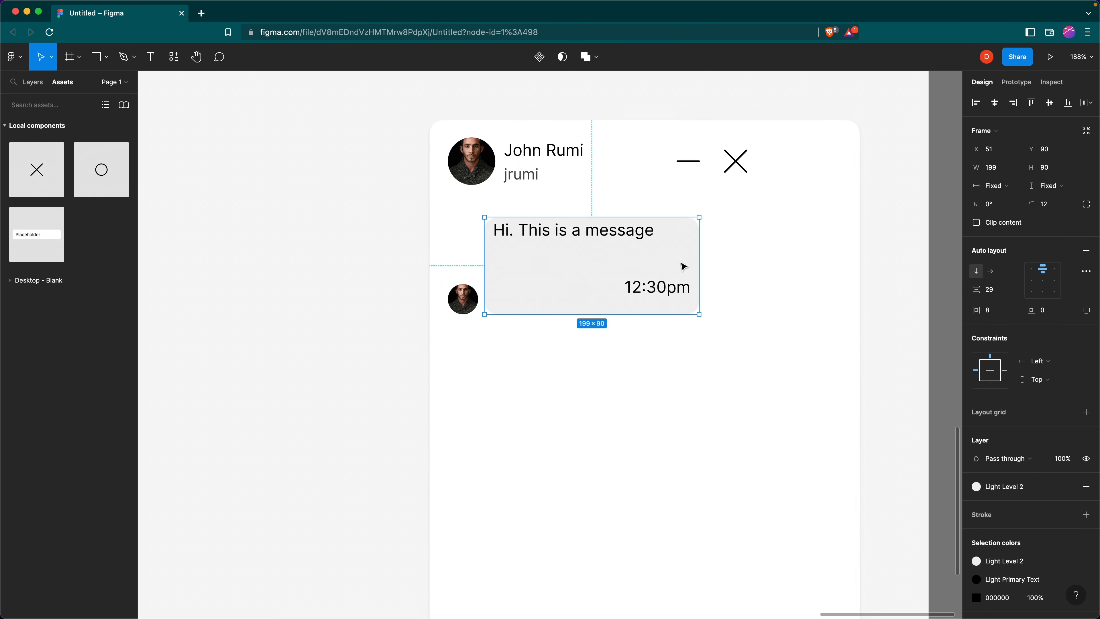
pyautogui.click(1047, 310)
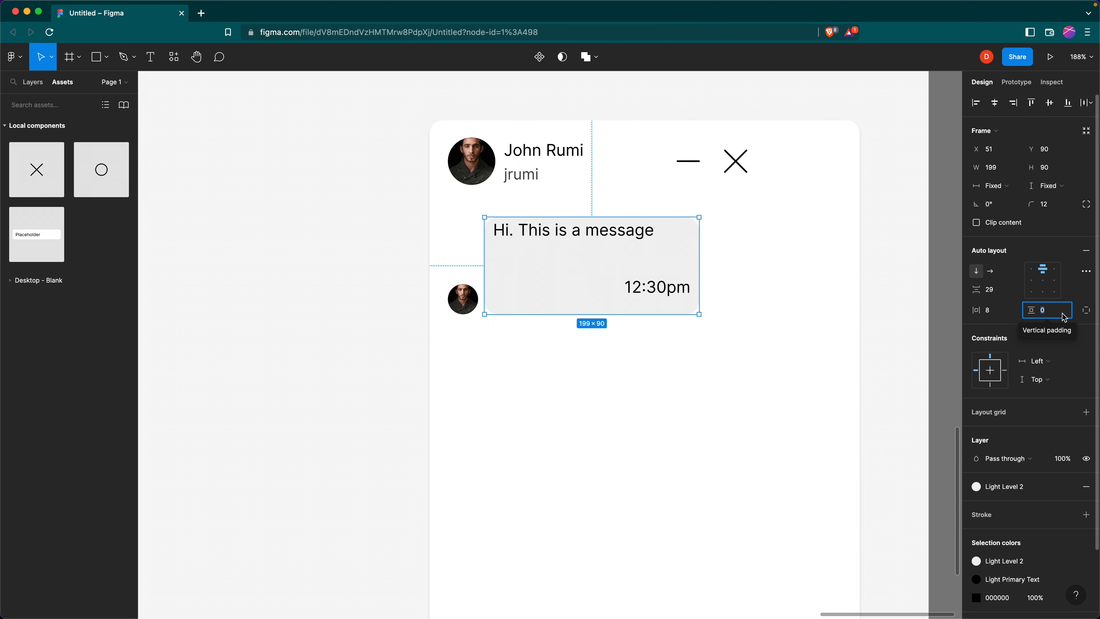
pyautogui.write('8')
pyautogui.press('Return')
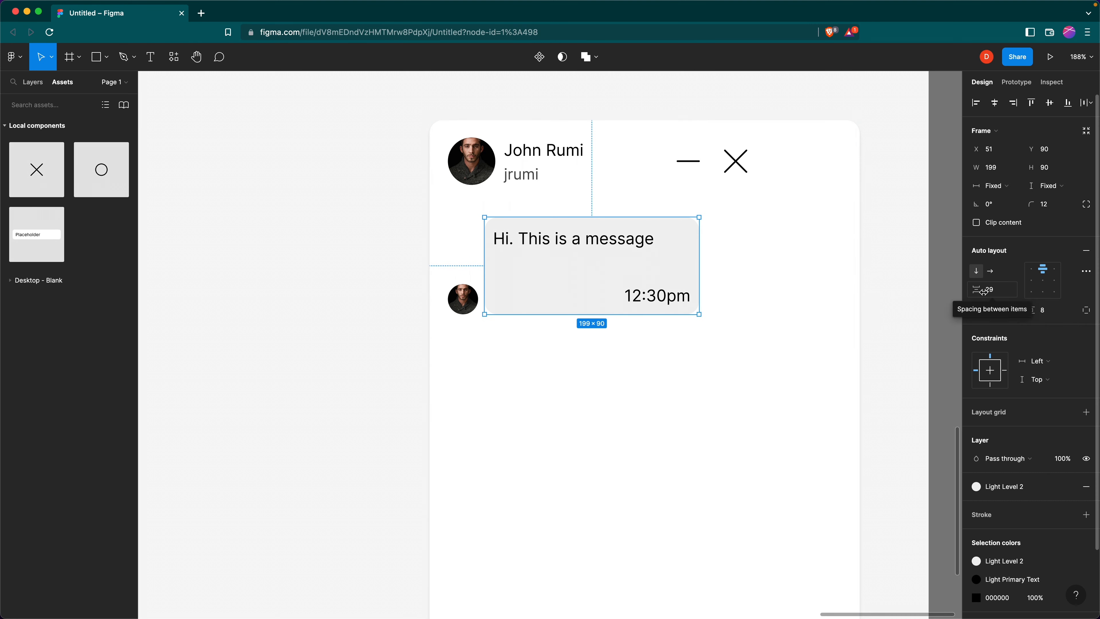
# Set the bubble's auto layout spacing mode to Space between and stretch its height to about 95
pyautogui.click(996, 295)
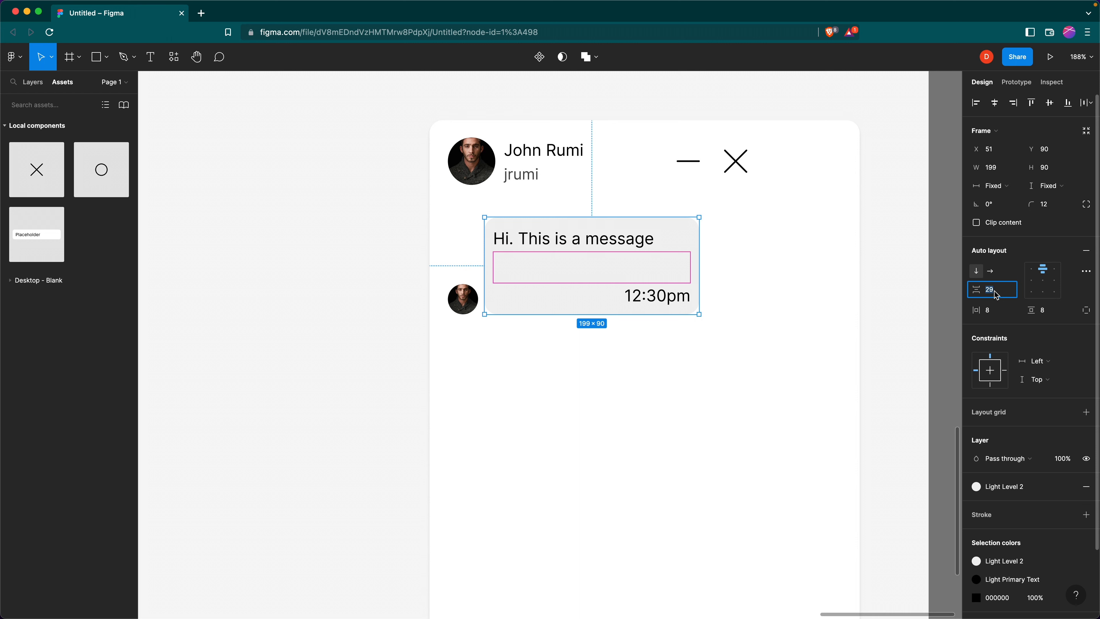
pyautogui.click(1087, 271)
pyautogui.click(937, 368)
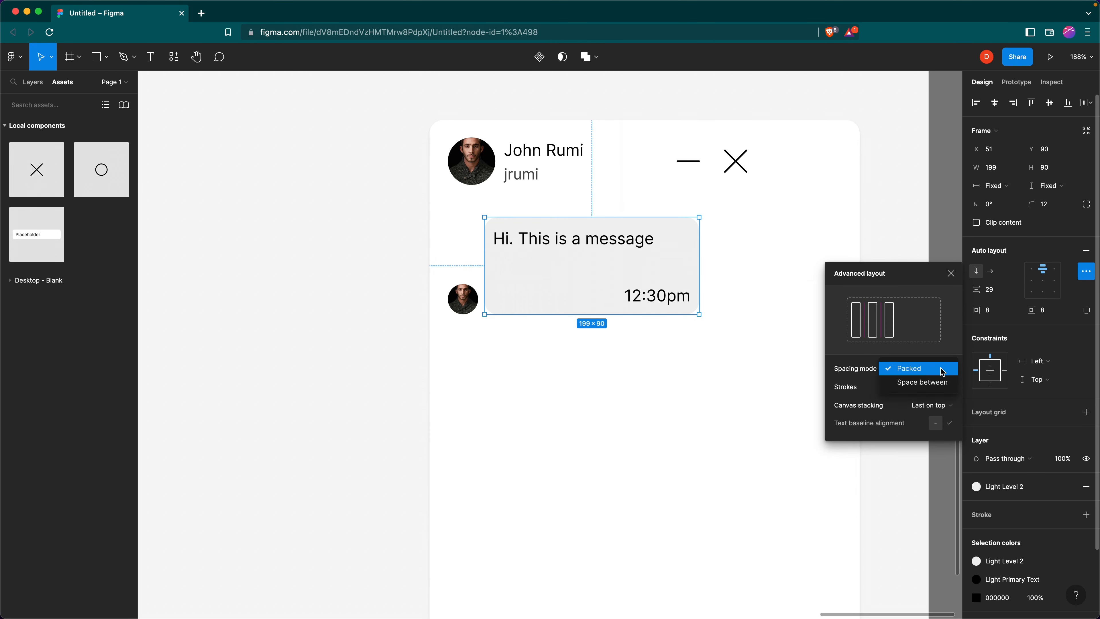
pyautogui.click(921, 382)
pyautogui.moveTo(618, 312)
pyautogui.mouseDown()
pyautogui.moveTo(618, 338)
pyautogui.moveTo(618, 319)
pyautogui.mouseUp()
pyautogui.click(951, 273)
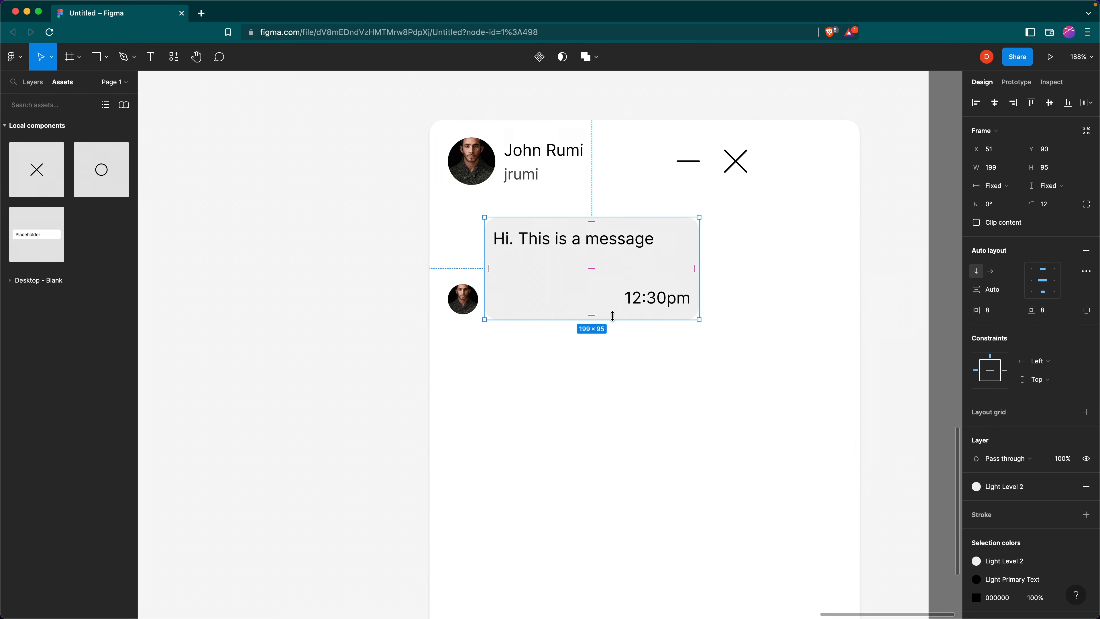
pyautogui.click(768, 309)
# Wrap the small avatar and the message bubble in an auto layout frame with item spacing of 8
pyautogui.scroll(-3, 754, 312)
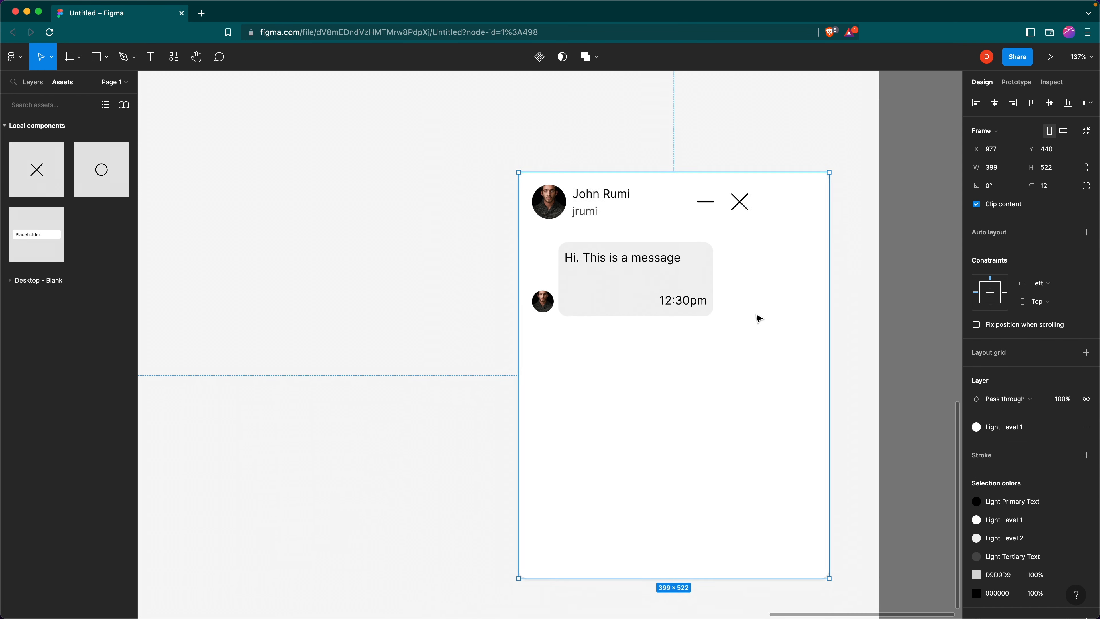
pyautogui.scroll(-2, 758, 318)
pyautogui.click(593, 288)
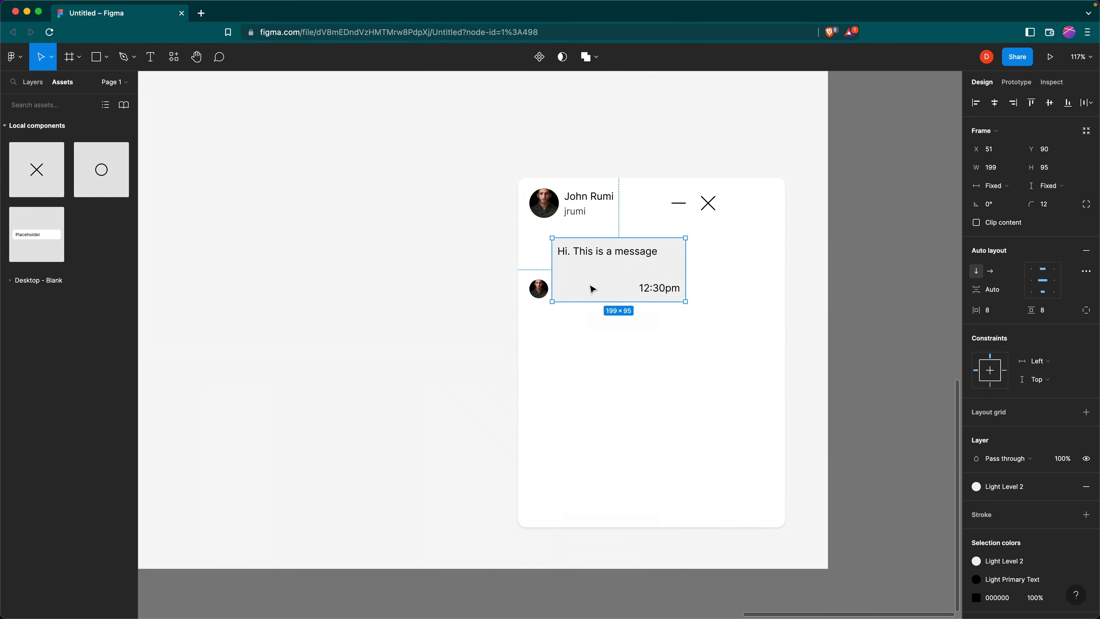
pyautogui.keyDown('shift'); pyautogui.click(549, 297); pyautogui.keyUp('shift')
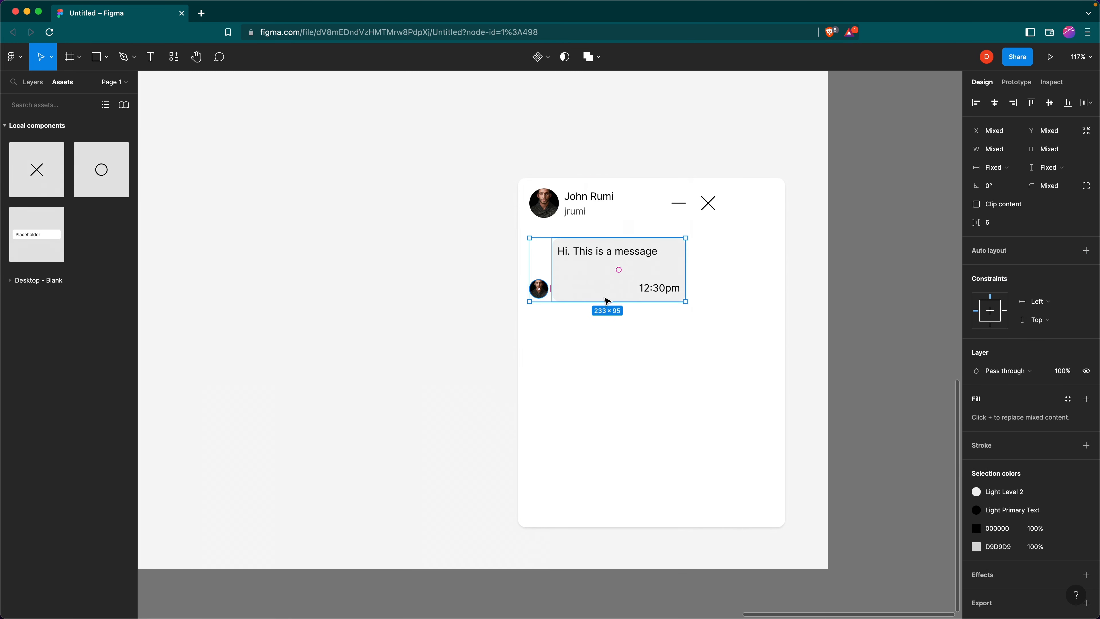
pyautogui.hotkey('shift', 'a')
pyautogui.click(994, 294)
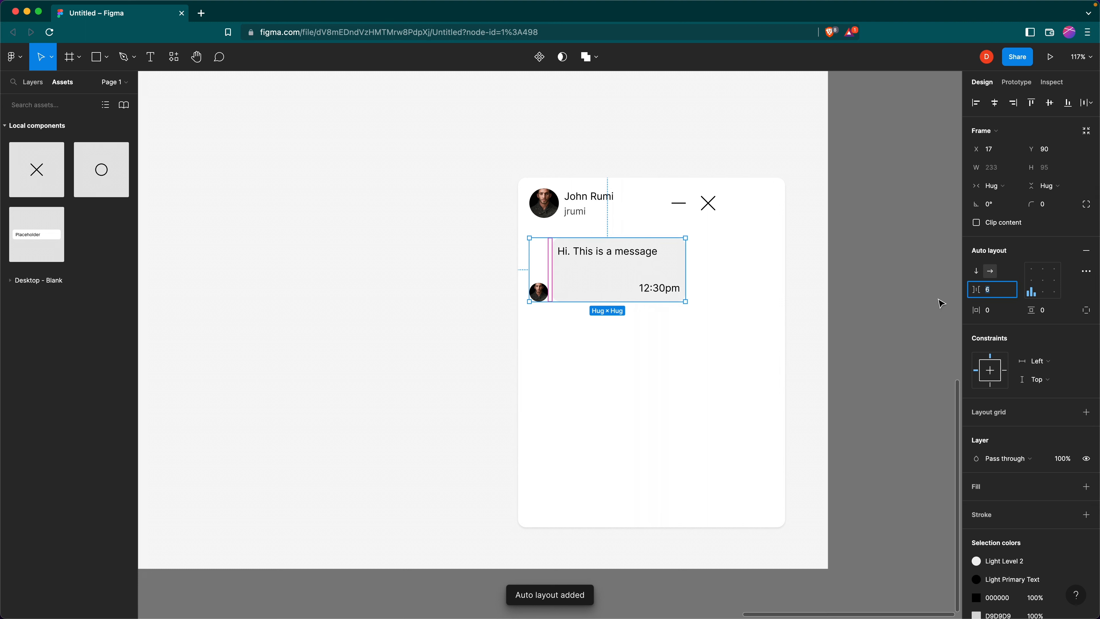
pyautogui.write('8')
pyautogui.press('Return')
pyautogui.click(754, 321)
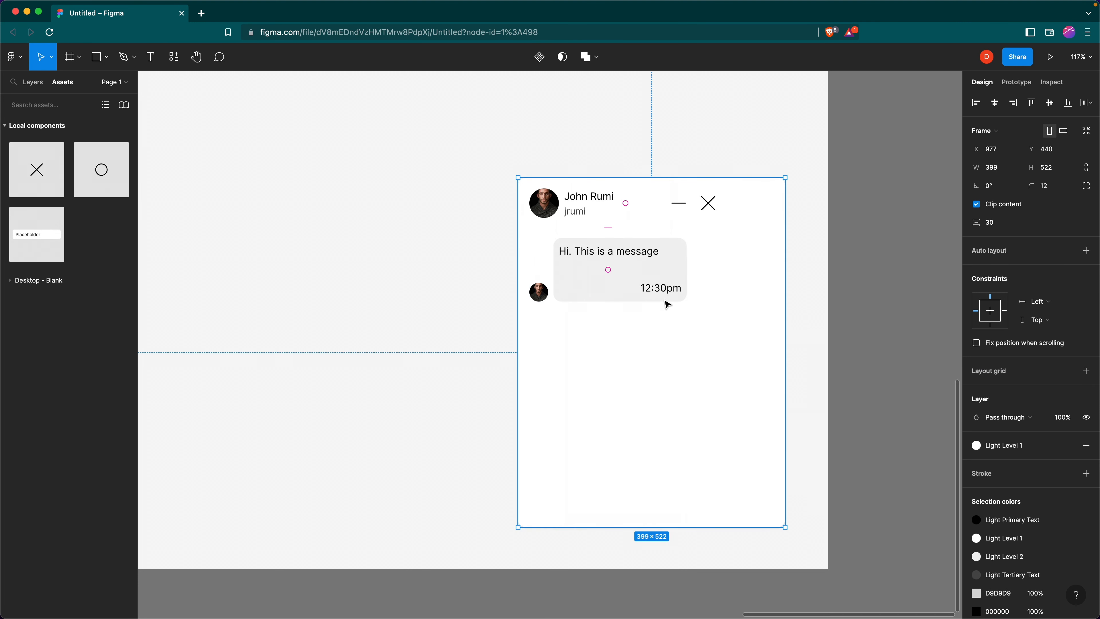
# Apply the Text 12 text style and the Light Quaternary Text fill style to the 12:30pm text
pyautogui.scroll(-2, 651, 288)
pyautogui.click(656, 271)
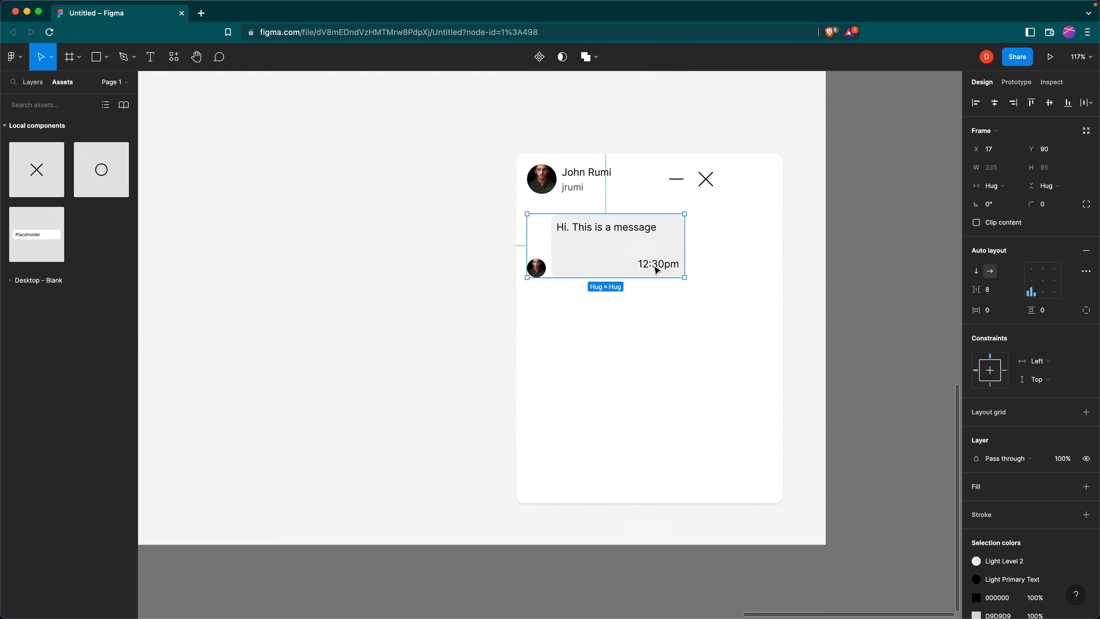
pyautogui.click(656, 270)
pyautogui.click(1039, 261)
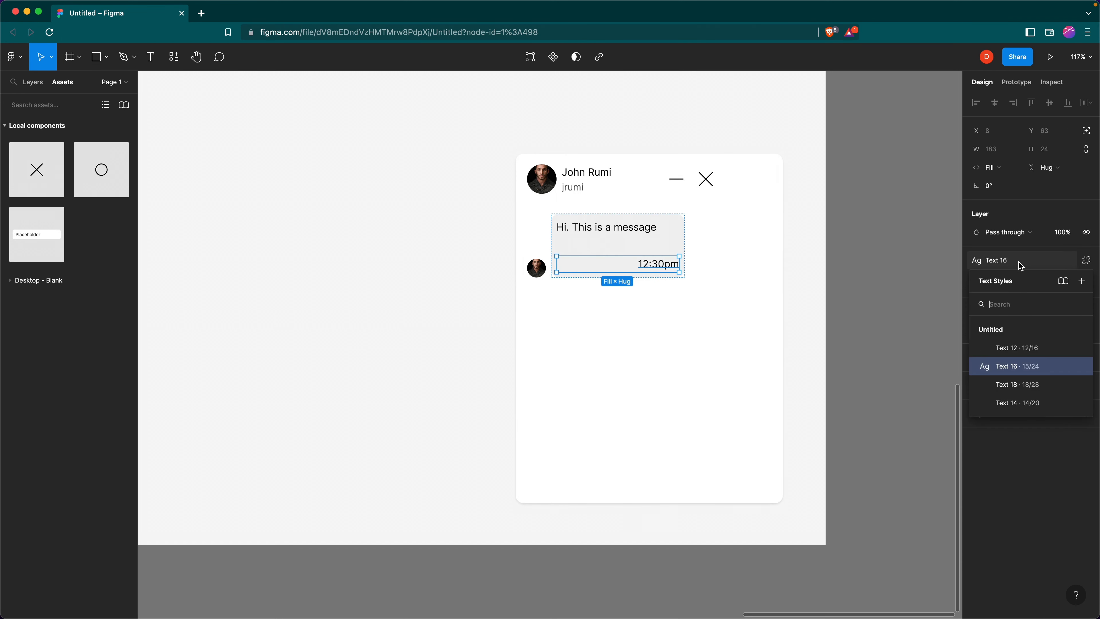
pyautogui.click(1025, 355)
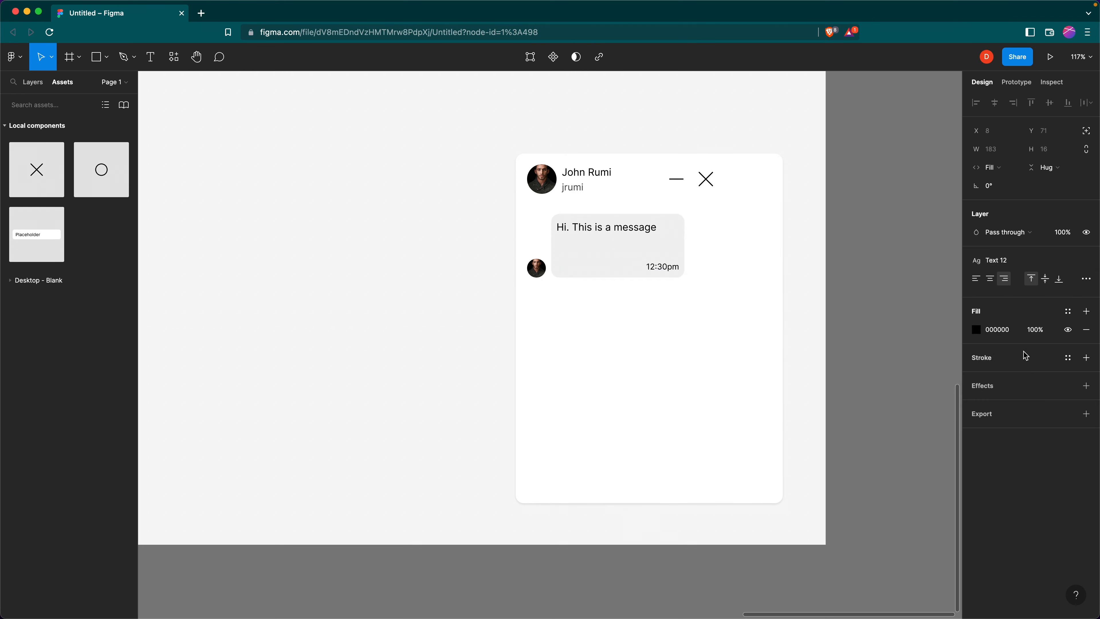
pyautogui.click(1067, 311)
pyautogui.scroll(-3, 1042, 472)
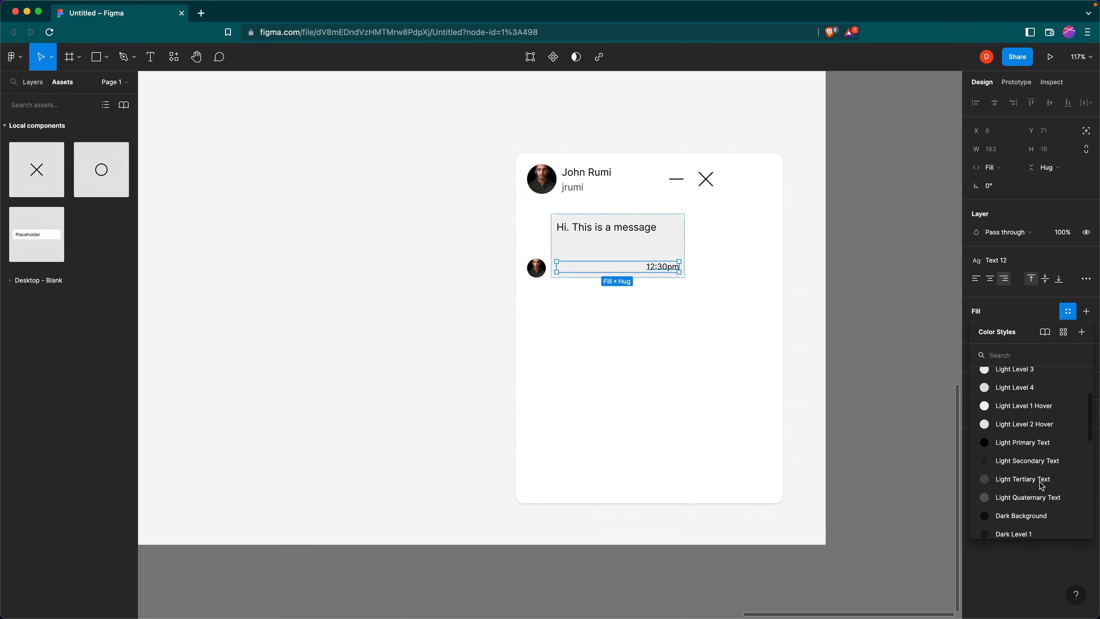
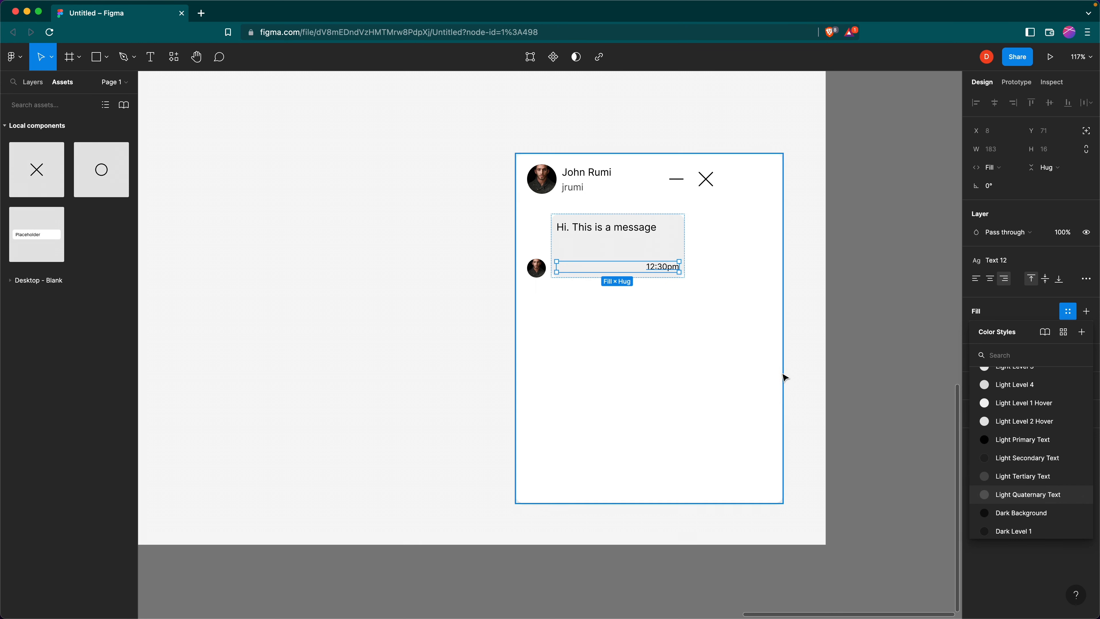
pyautogui.scroll(-2, 1017, 454)
pyautogui.click(721, 330)
pyautogui.scroll(-1, 721, 330)
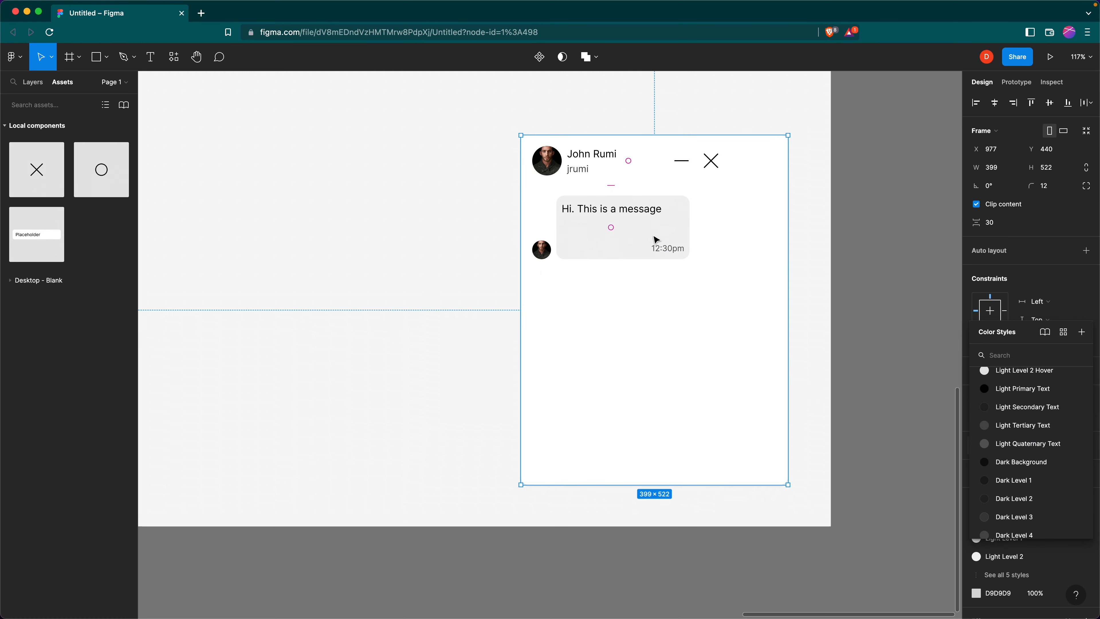
# Duplicate the message bubble below the first one and change the copy's text to "This is a very long message"
pyautogui.click(655, 239)
pyautogui.doubleClick(655, 239)
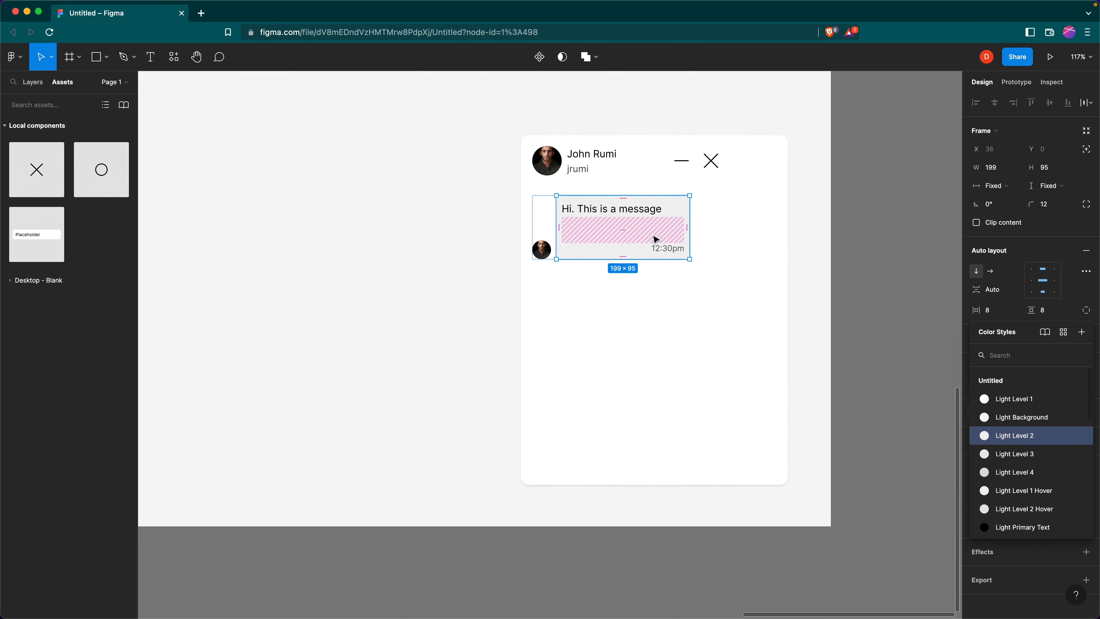
pyautogui.moveTo(628, 252); pyautogui.dragTo(683, 325)
pyautogui.doubleClick(684, 324)
pyautogui.doubleClick(682, 323)
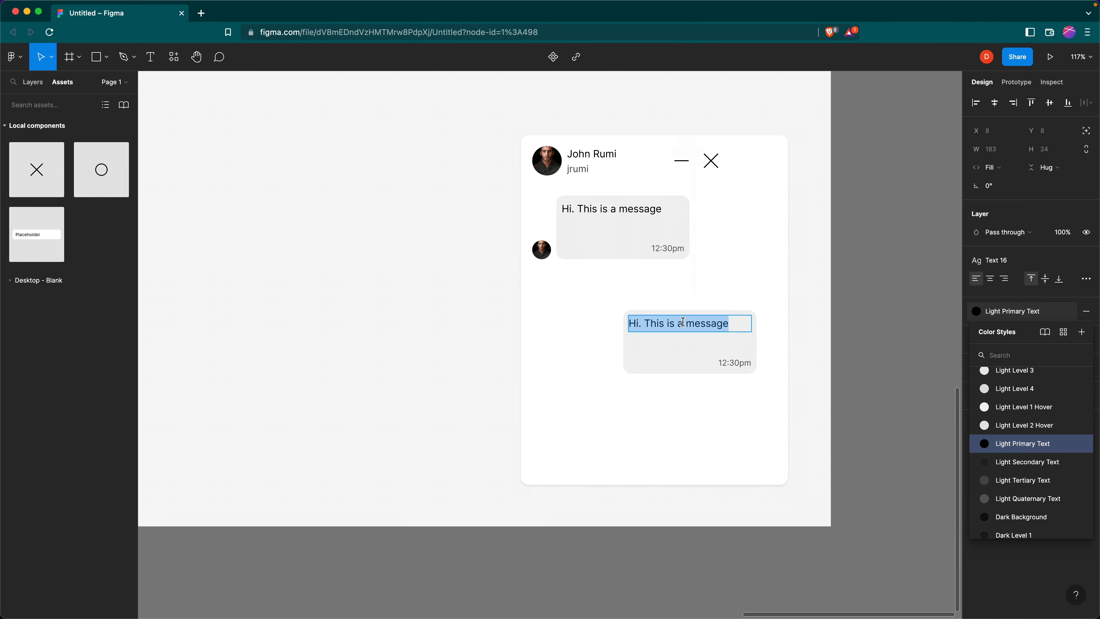
pyautogui.write('This is a v')
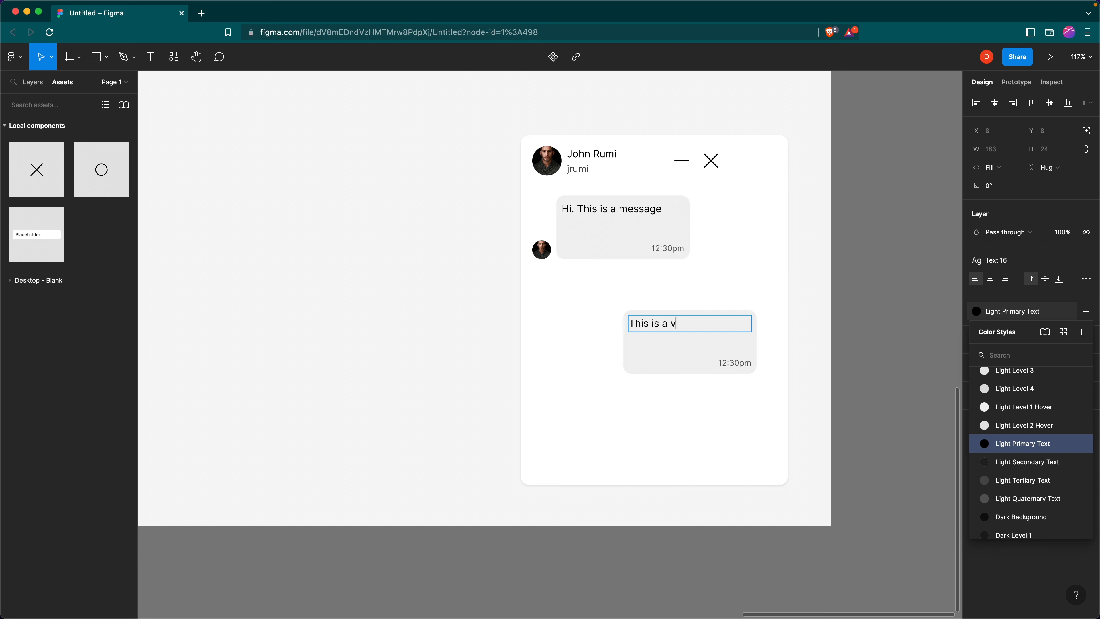
pyautogui.write('age')
pyautogui.press('Escape')
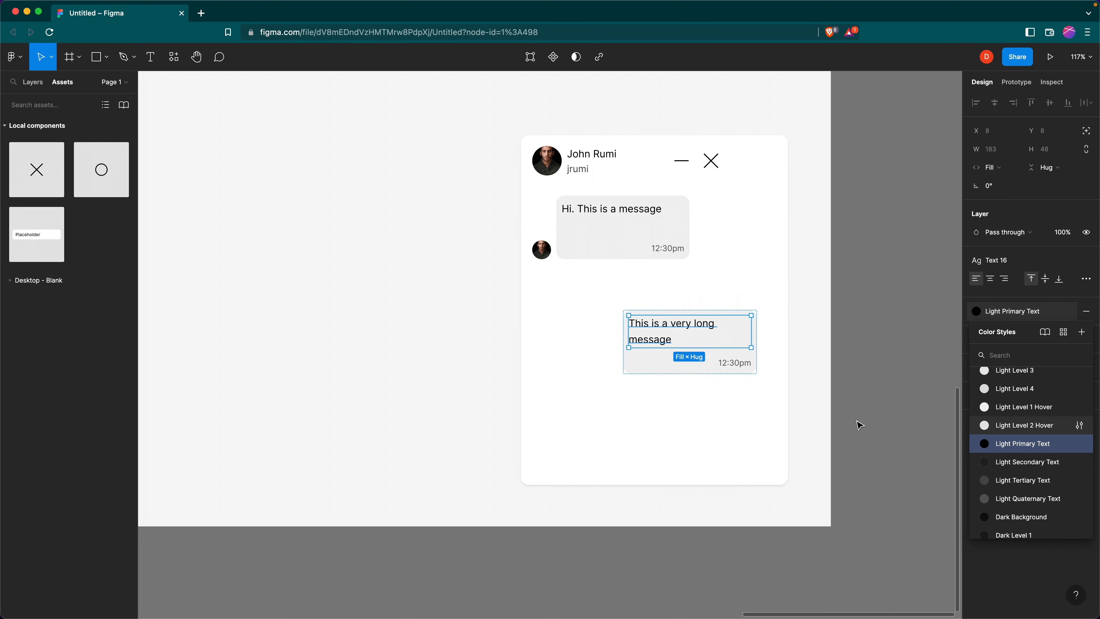
# Apply the Light Primary Text color style to the duplicated bubble's background
pyautogui.click(756, 392)
pyautogui.click(695, 360)
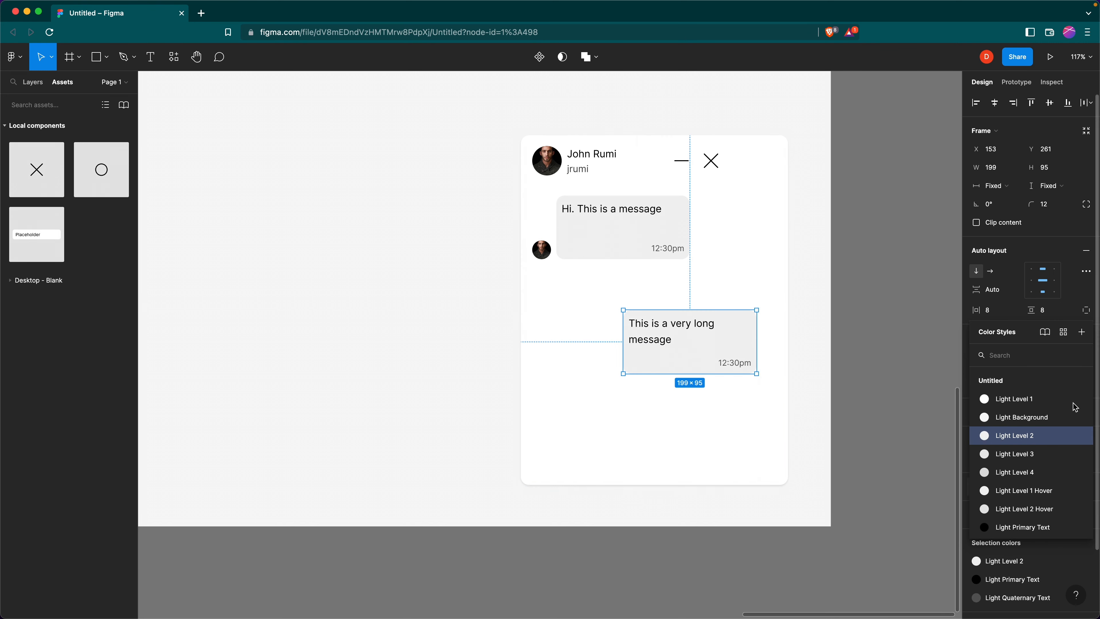
pyautogui.scroll(-3, 1039, 455)
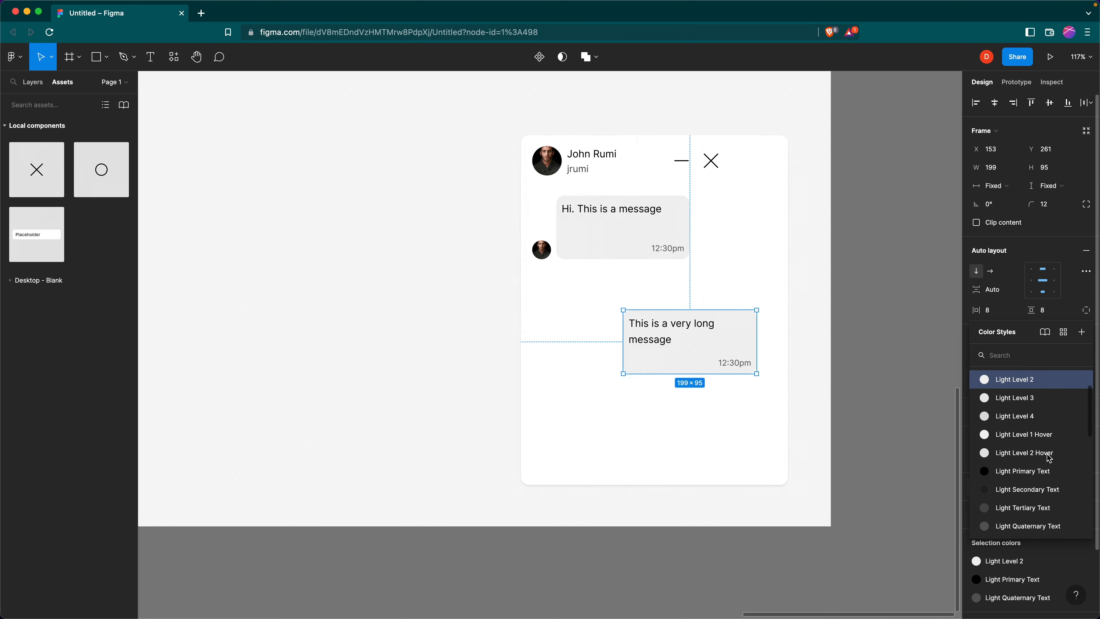
pyautogui.click(1044, 470)
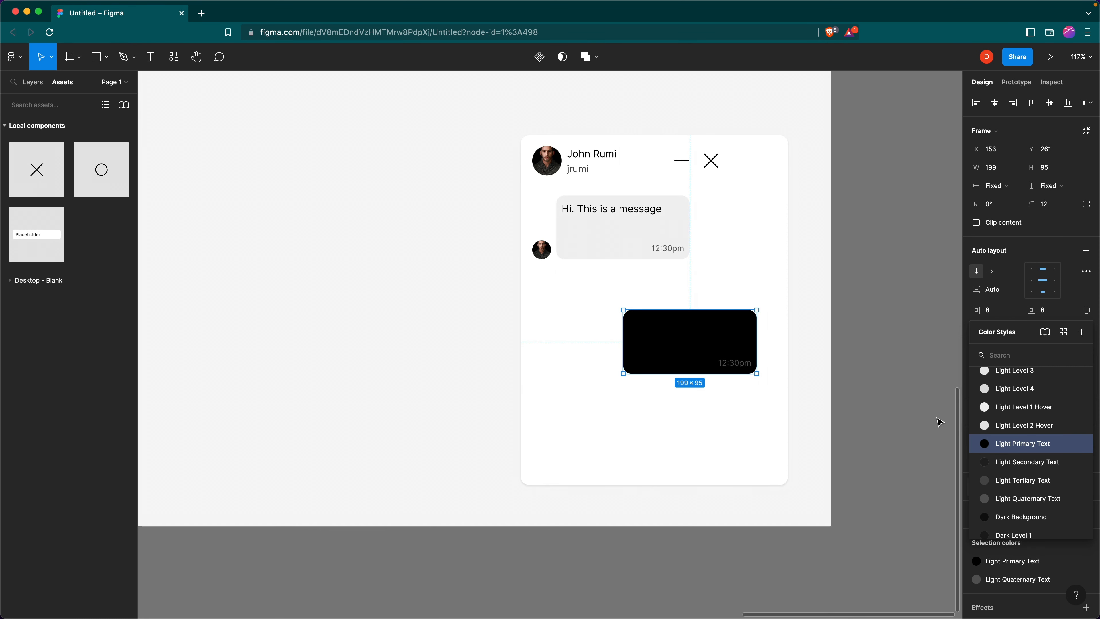
# Apply the Light Inverted Primary Text color style to the message text in the black bubble
pyautogui.doubleClick(700, 332)
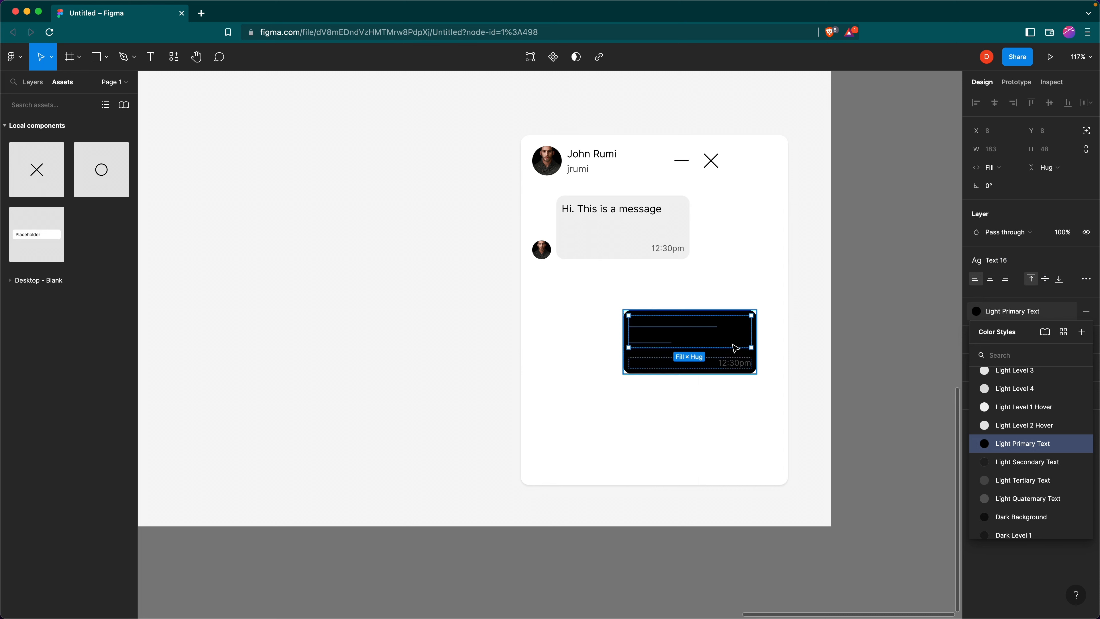
pyautogui.scroll(-1, 1034, 399)
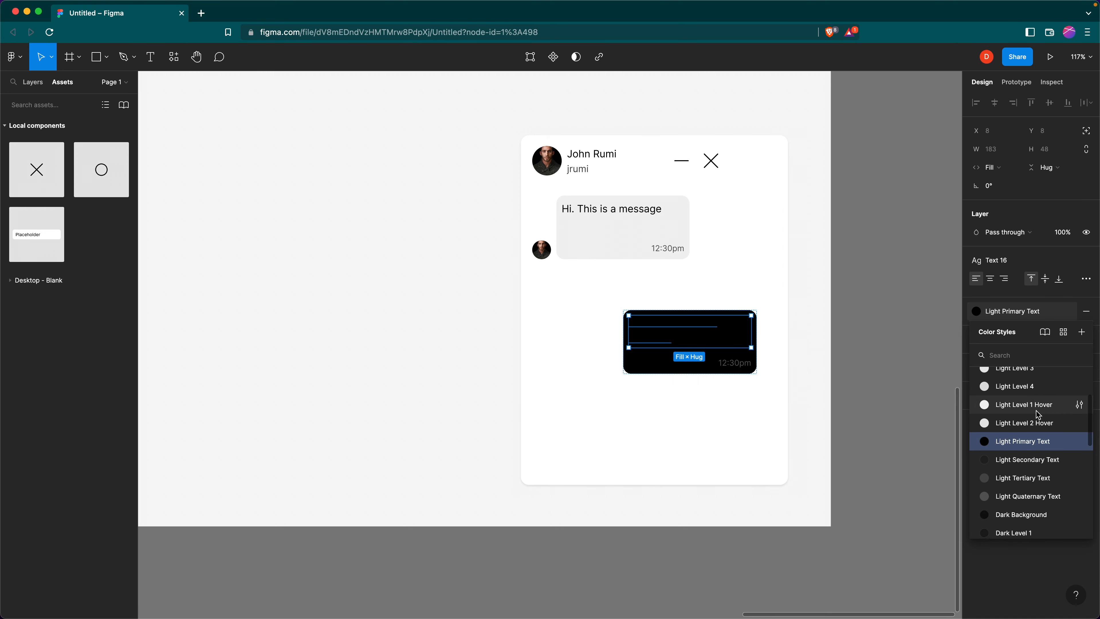
pyautogui.scroll(-5, 1034, 399)
pyautogui.scroll(-3, 1033, 412)
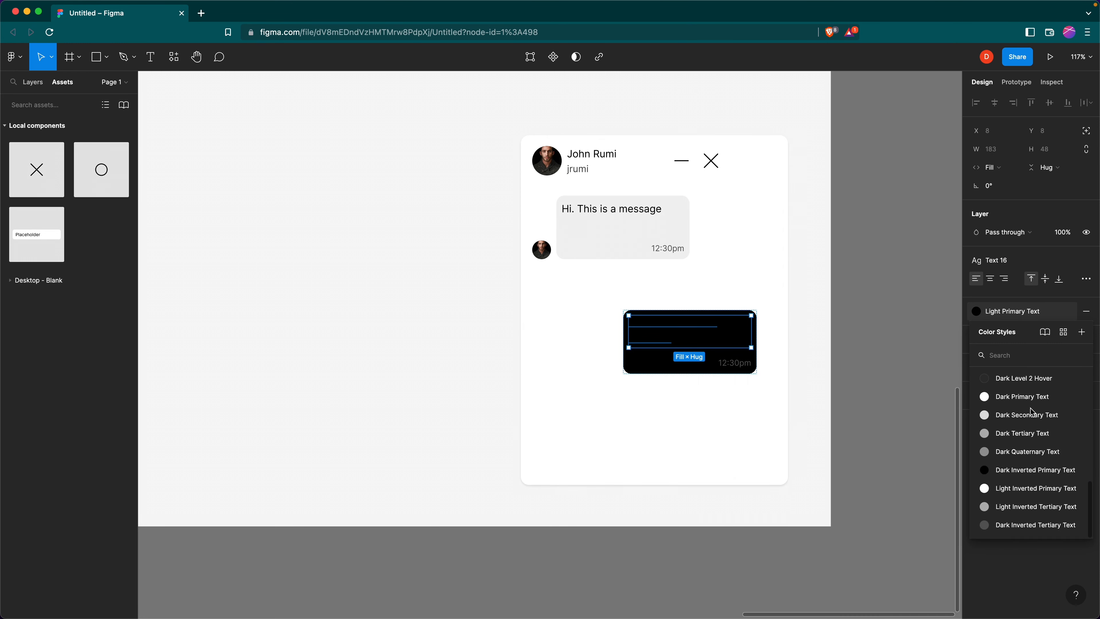
pyautogui.click(1035, 488)
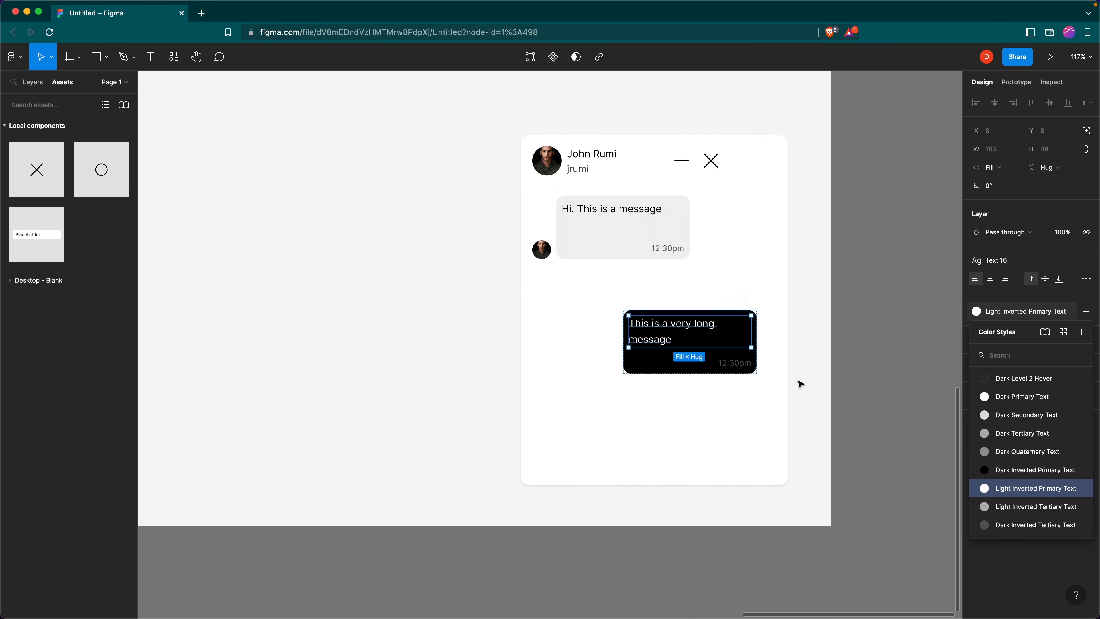
# Apply the Light Inverted Tertiary Text color style to the 12:30pm text in the black bubble
pyautogui.doubleClick(739, 363)
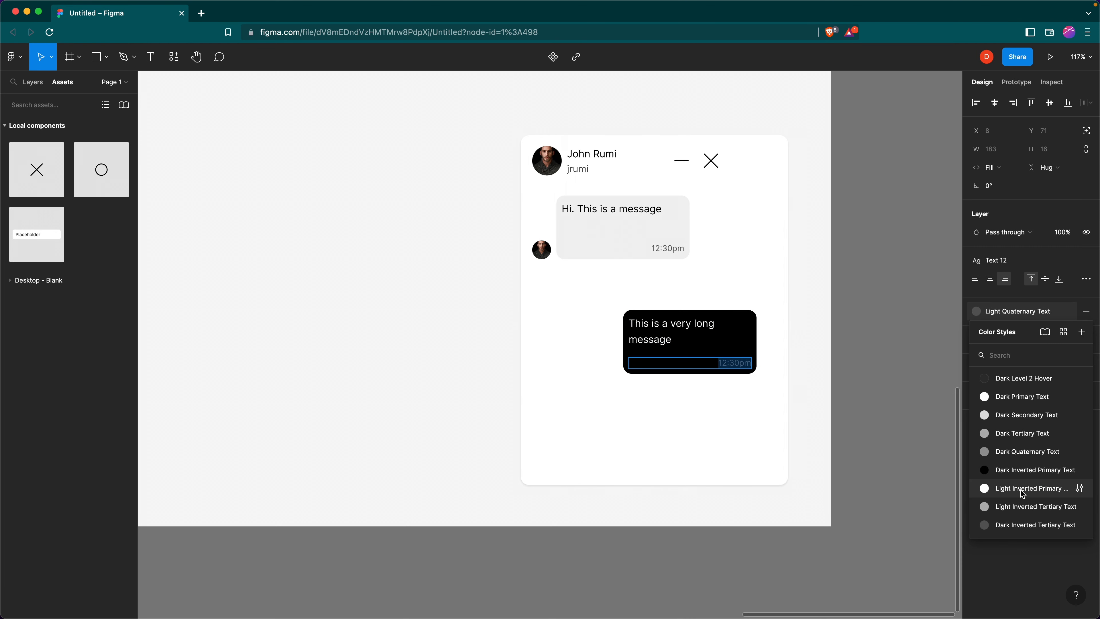
pyautogui.click(1040, 508)
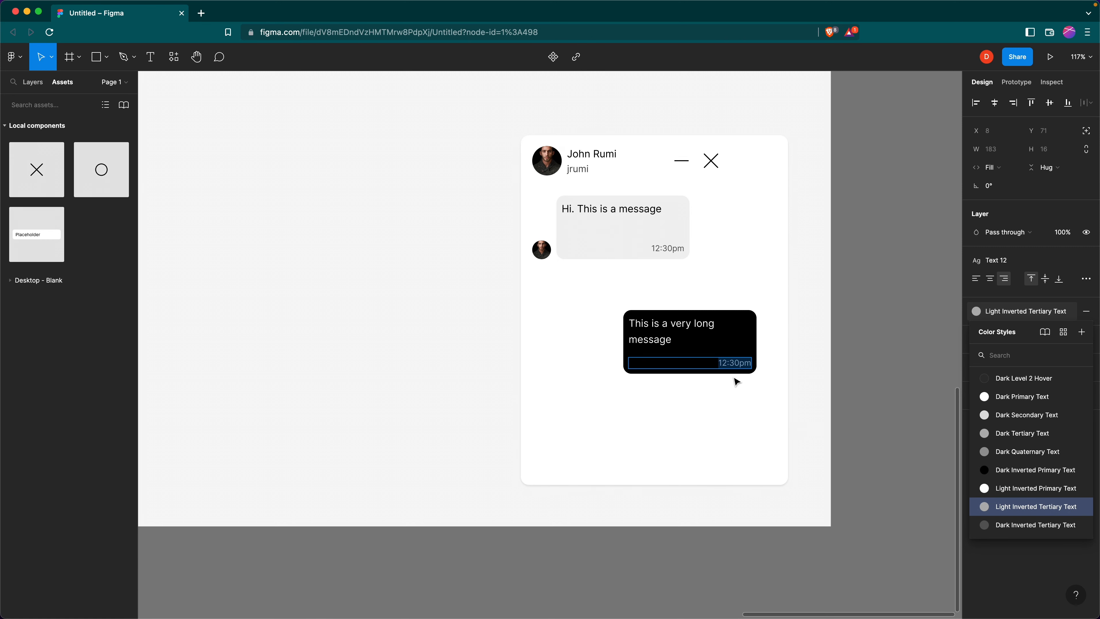
pyautogui.press('Escape')
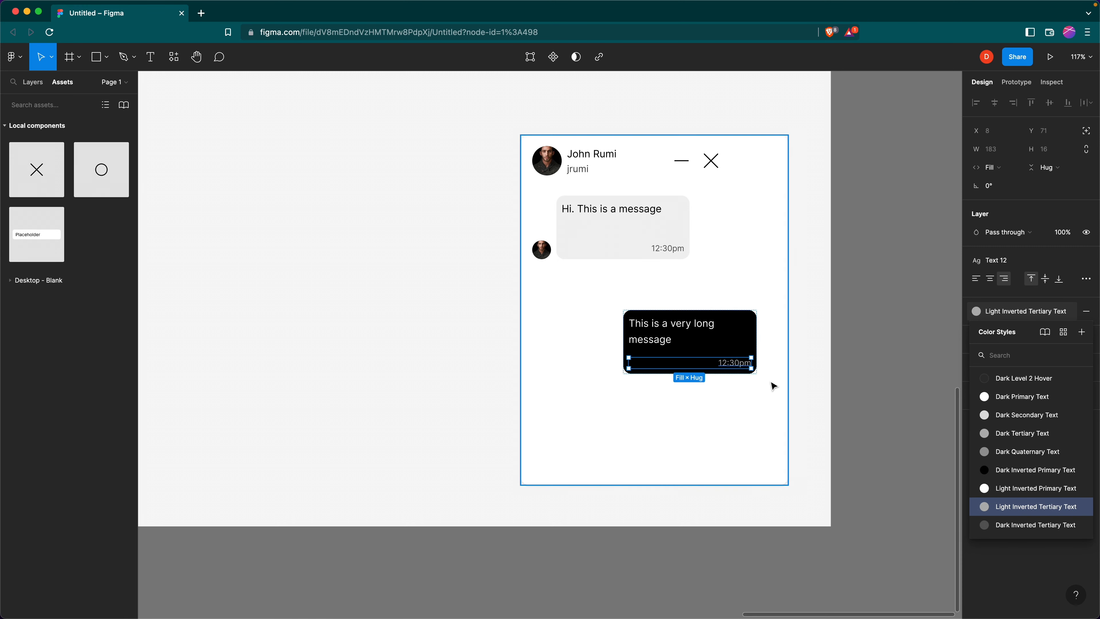
pyautogui.click(771, 391)
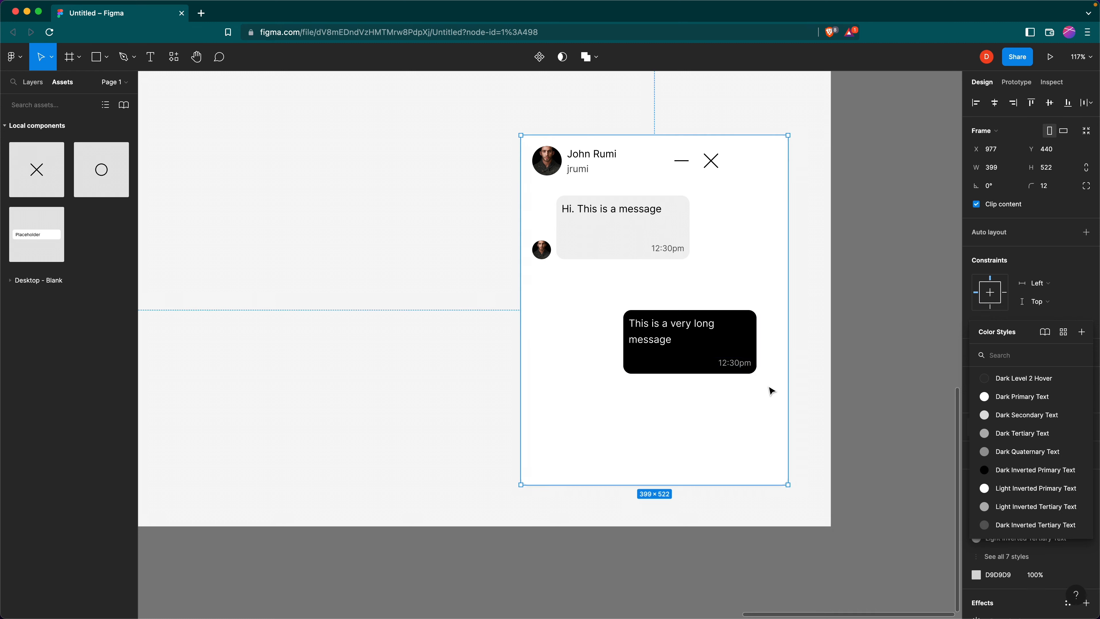
# Move the chat window to about X 995, Y 434 and shift the black bubble closer to the first message
pyautogui.hscroll(-1, 710, 352)
pyautogui.moveTo(717, 352); pyautogui.dragTo(736, 332)
pyautogui.click(754, 345)
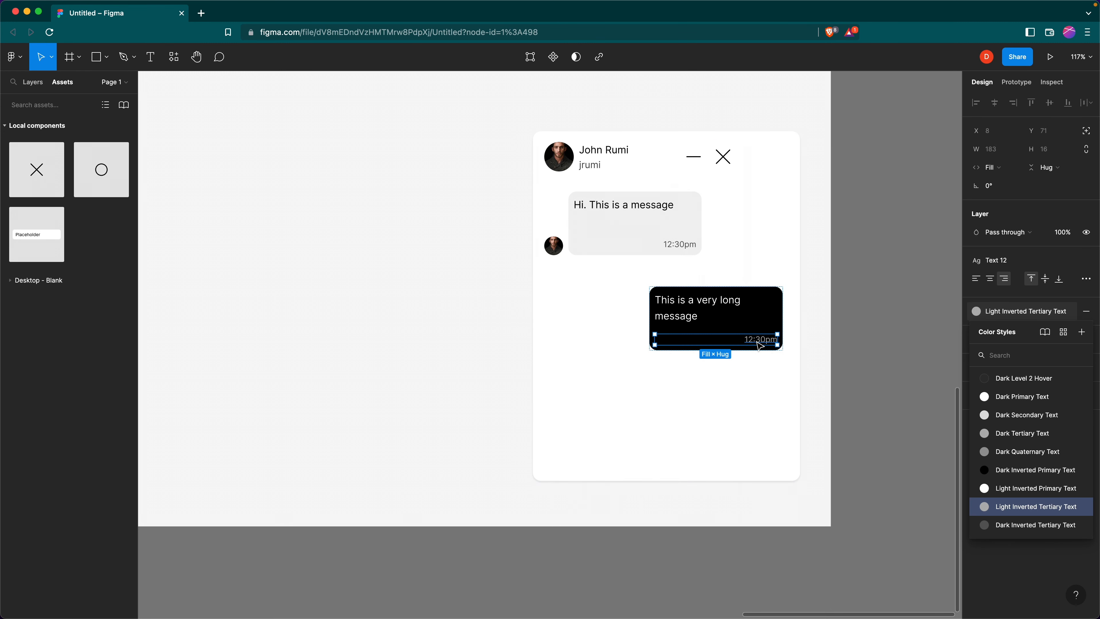
# Apply the Light Tertiary Text color style to the 12:30pm text in the first message bubble
pyautogui.click(679, 246)
pyautogui.scroll(6, 1037, 509)
pyautogui.click(1037, 504)
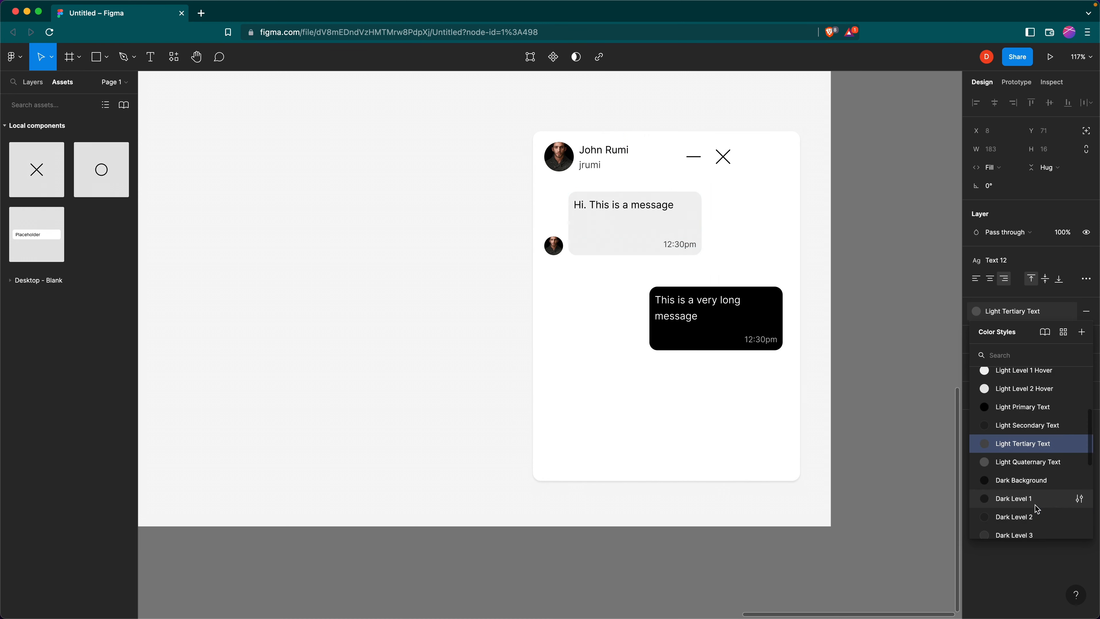
# Move the black bubble to about X 184, Y 215 in the chat window, just below the first message
pyautogui.click(759, 252)
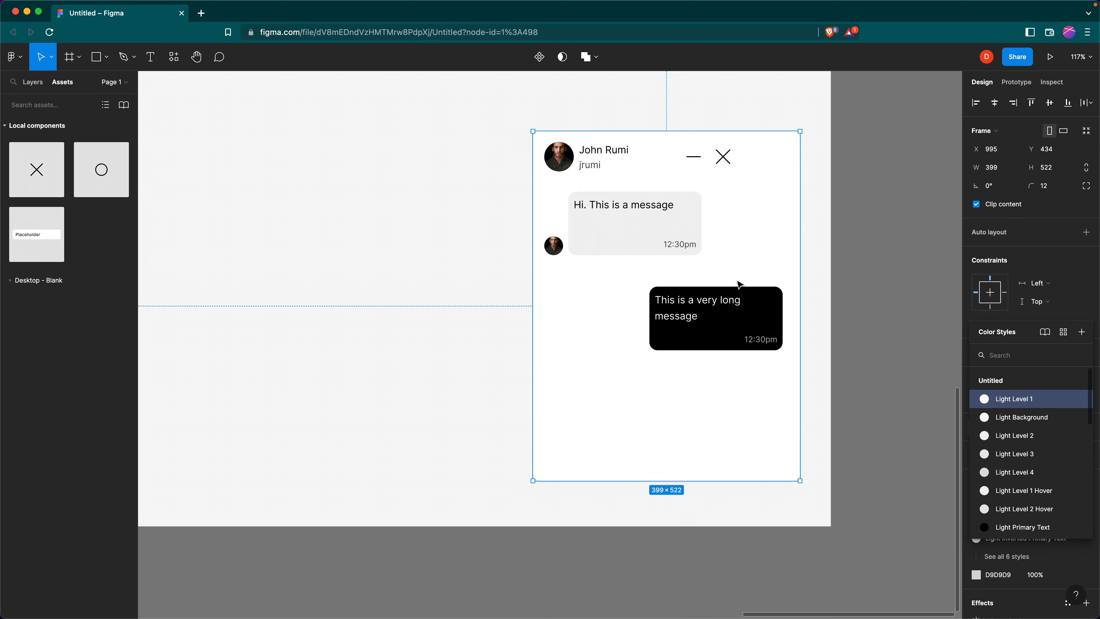
pyautogui.moveTo(737, 315); pyautogui.dragTo(741, 371)
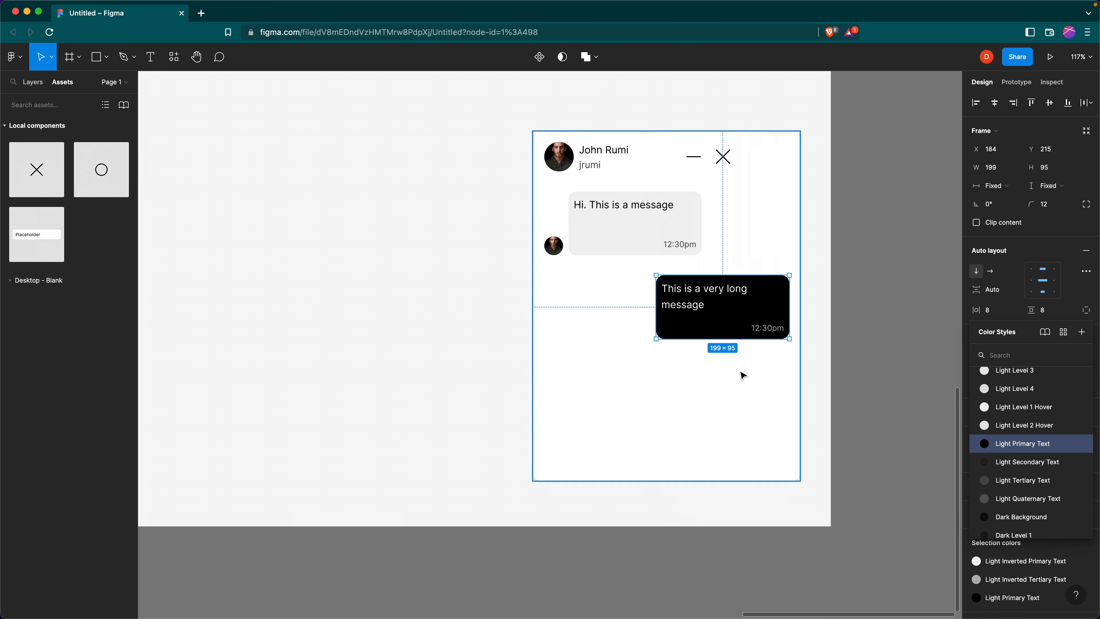
pyautogui.scroll(-1, 741, 373)
pyautogui.click(722, 366)
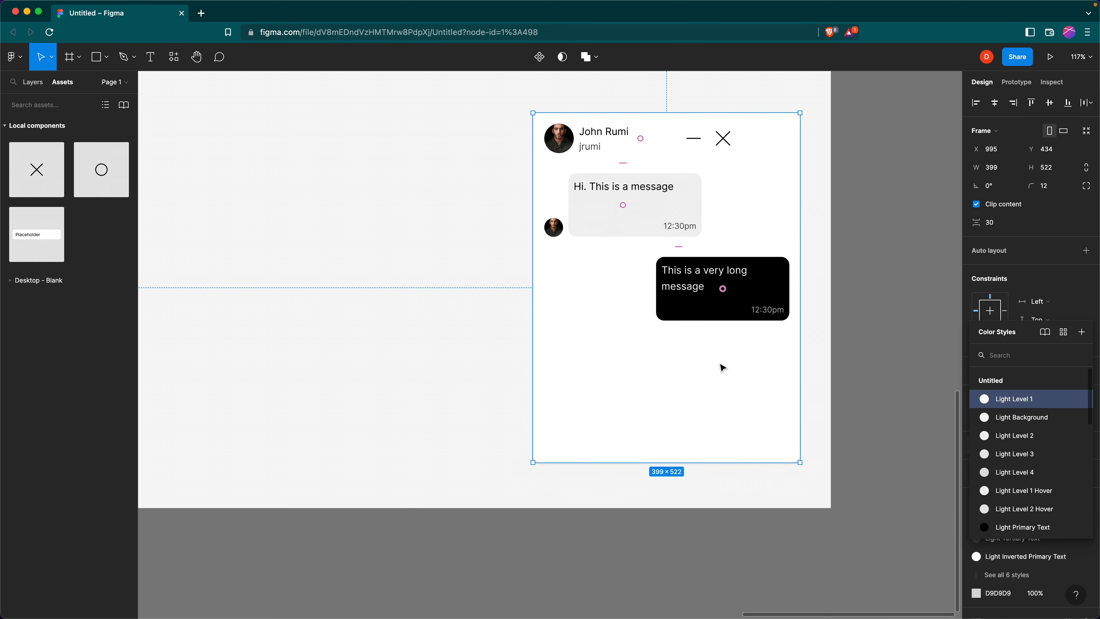
# Wrap the first message row and the black bubble in an auto layout frame and widen it to about 374
pyautogui.click(659, 236)
pyautogui.click(610, 255)
pyautogui.click(613, 218)
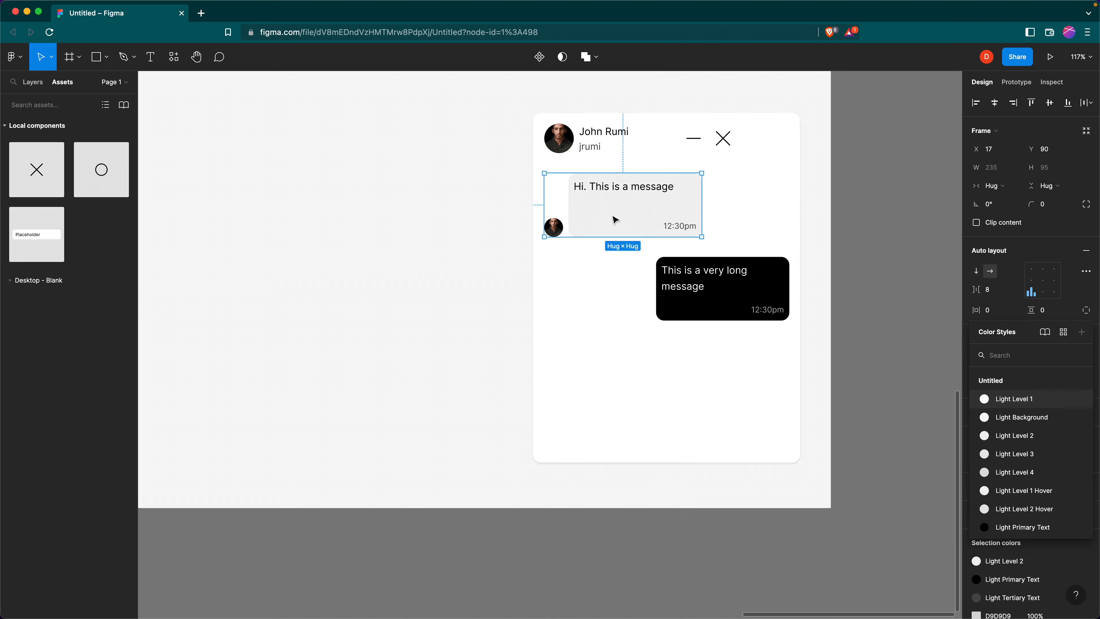
pyautogui.keyDown('shift'); pyautogui.click(688, 302); pyautogui.keyUp('shift')
pyautogui.hotkey('shift', 'a')
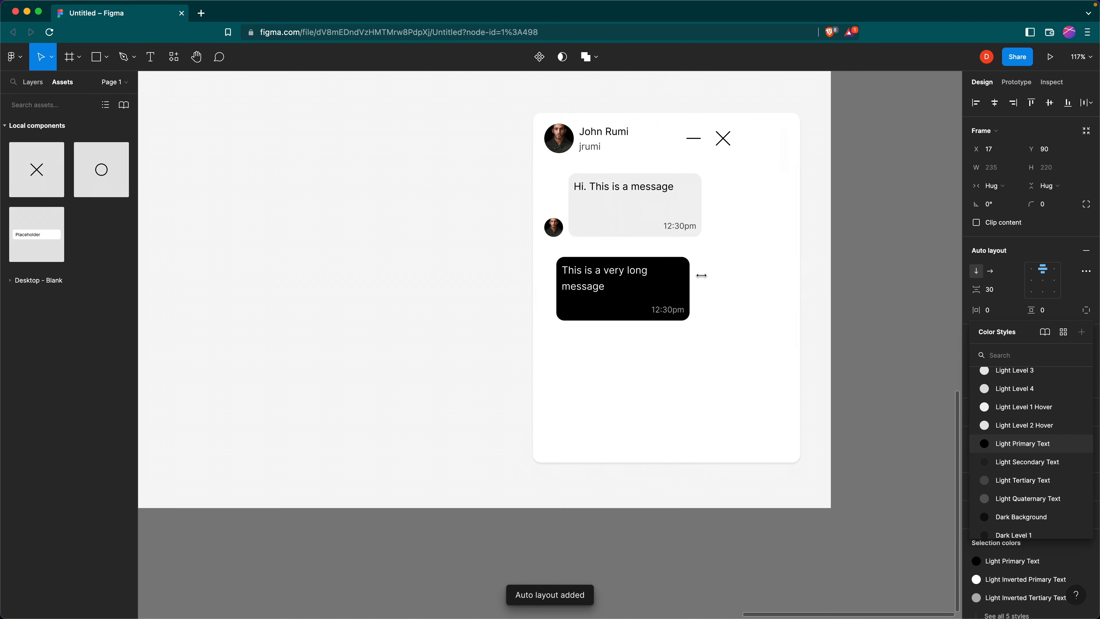
pyautogui.moveTo(703, 264); pyautogui.dragTo(794, 266)
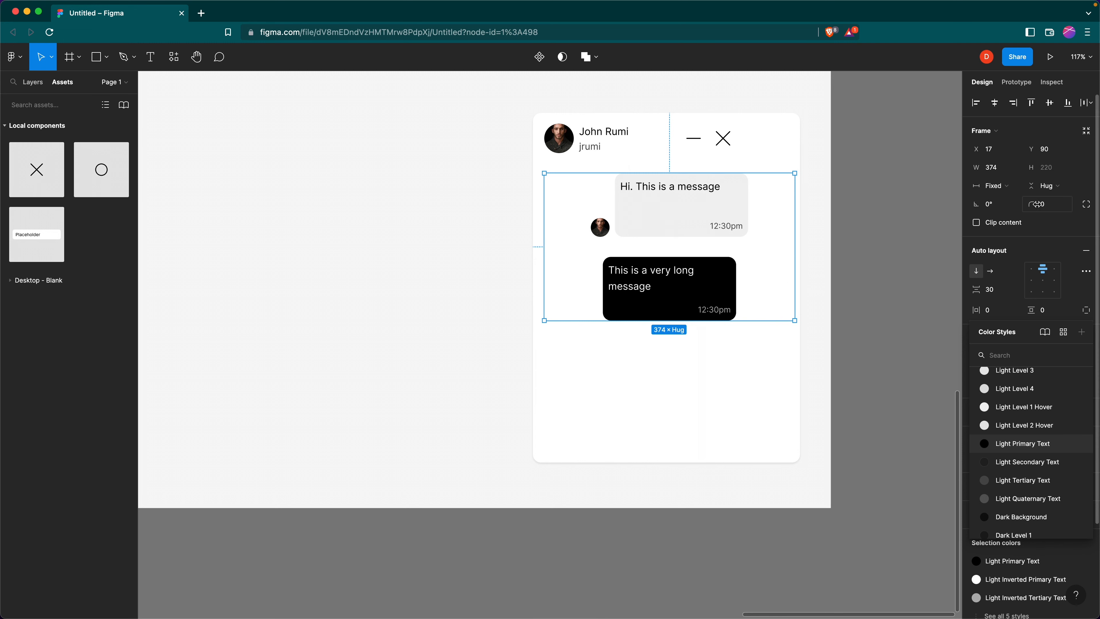
pyautogui.click(996, 186)
pyautogui.click(1020, 250)
# Wrap the black bubble in its own auto layout frame, with Fill container width and its content aligned right
pyautogui.click(686, 300)
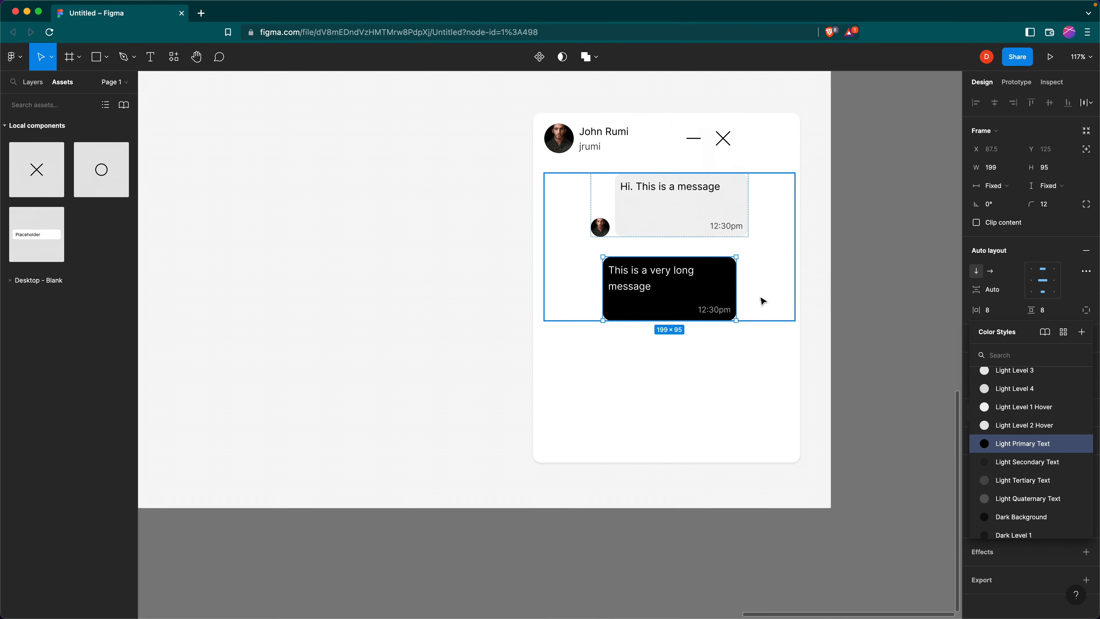
pyautogui.hotkey('shift', 'a')
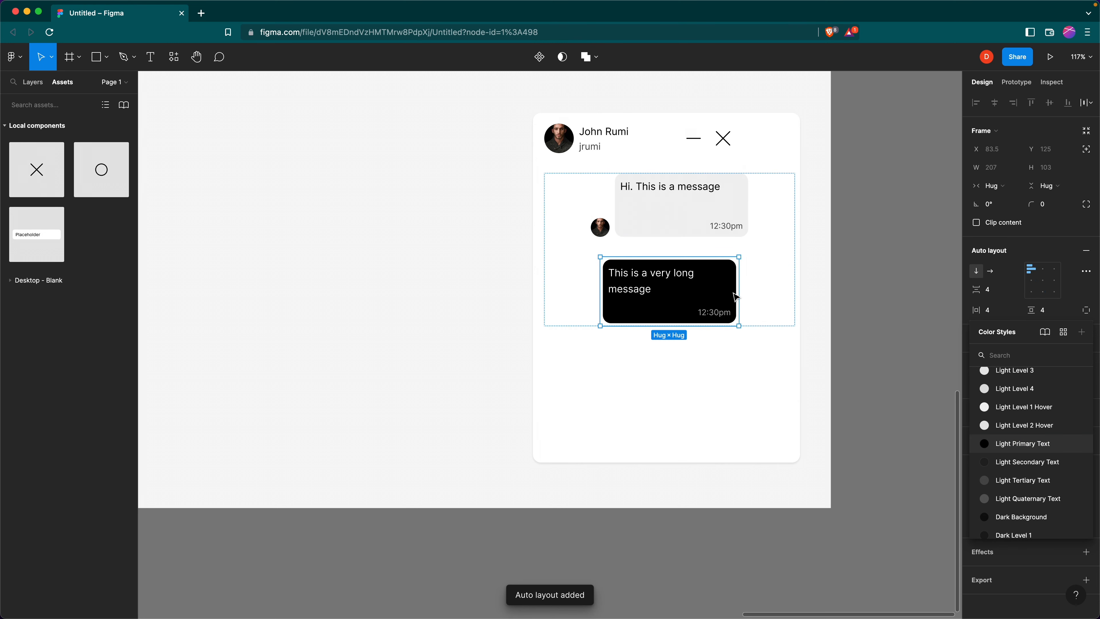
pyautogui.click(995, 186)
pyautogui.click(1006, 199)
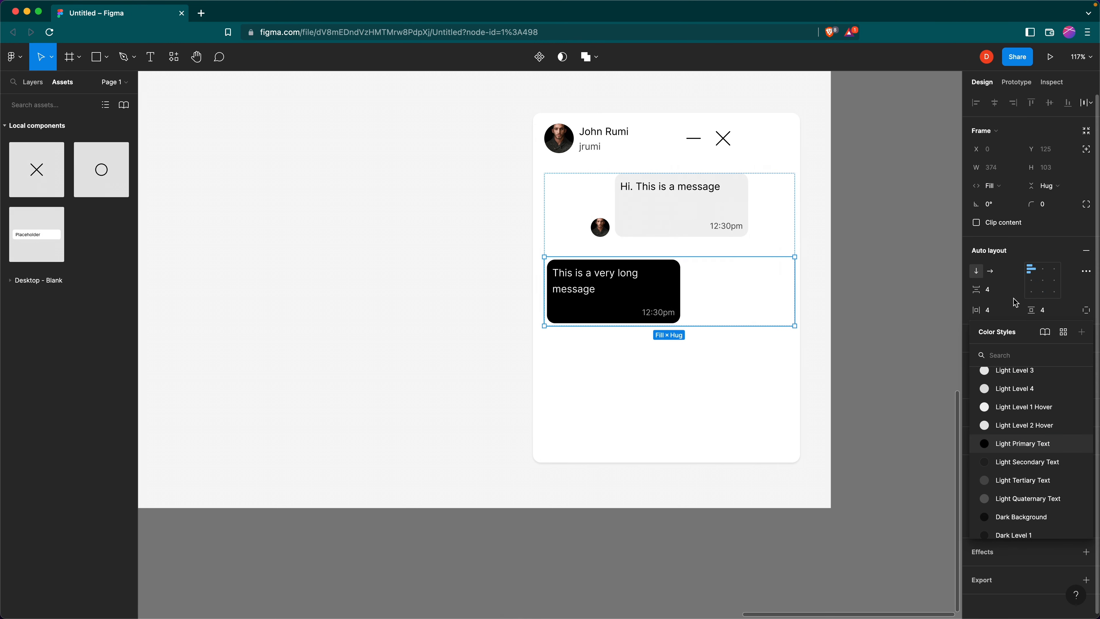
pyautogui.click(1055, 280)
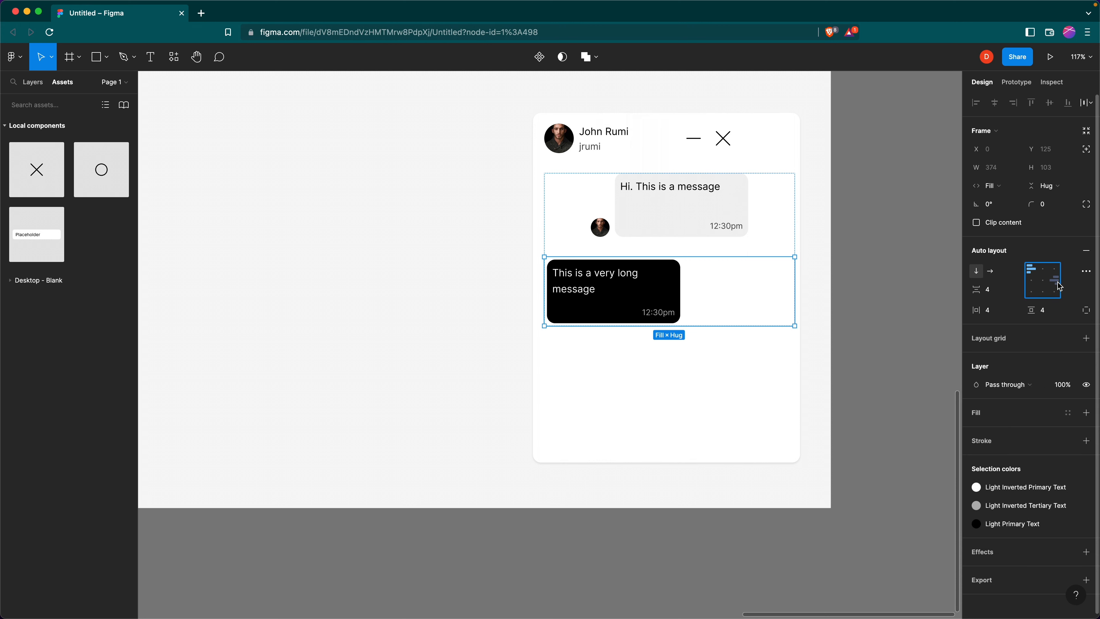
# Set the horizontal and vertical padding of the black bubble's auto layout frame to 0
pyautogui.click(998, 314)
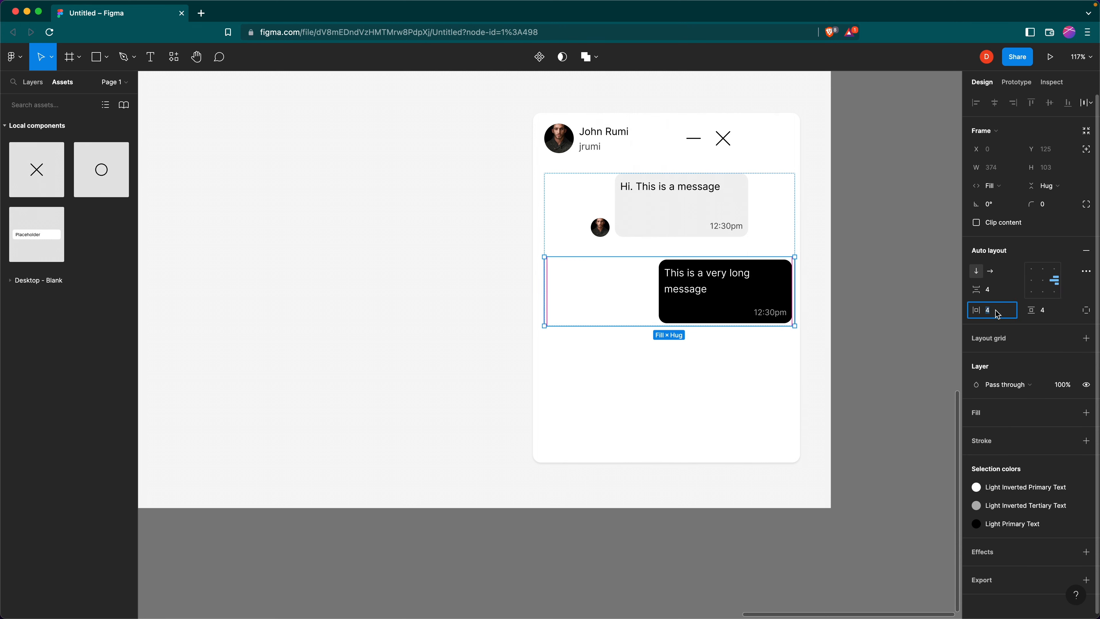
pyautogui.write('0')
pyautogui.press('Return')
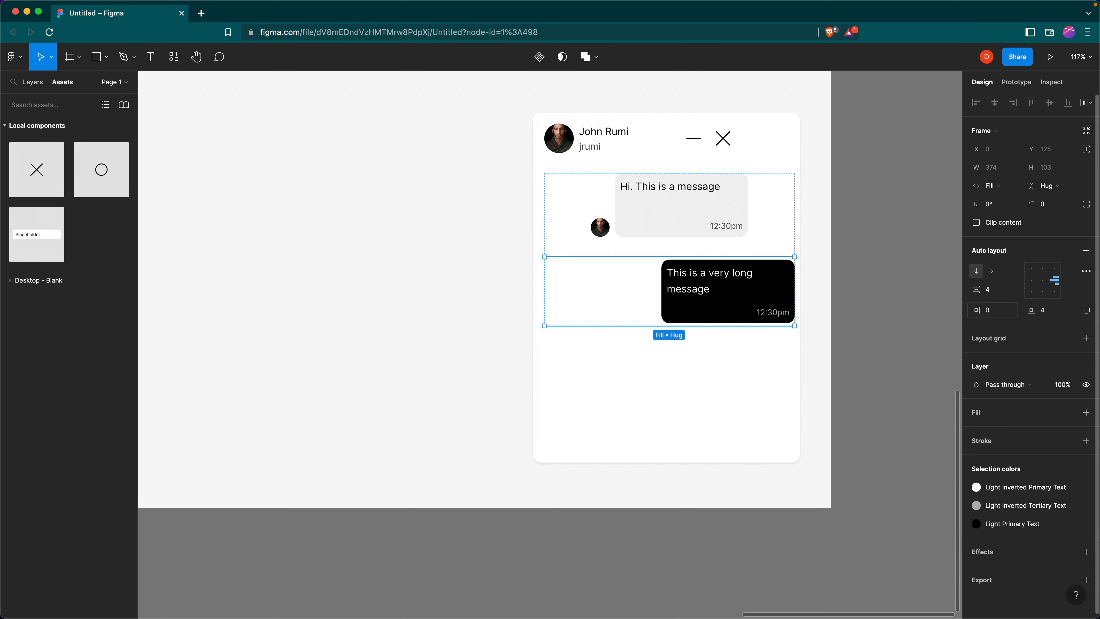
pyautogui.click(1054, 311)
pyautogui.write('0')
pyautogui.press('Return')
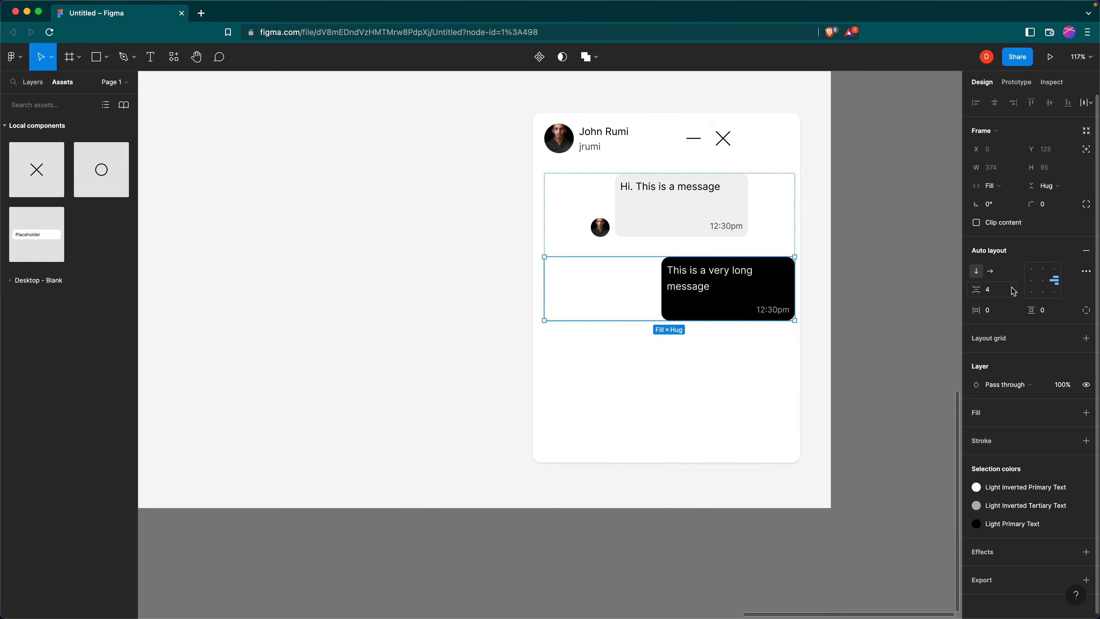
# Align the contents of the auto layout frame holding both messages to the left
pyautogui.click(656, 234)
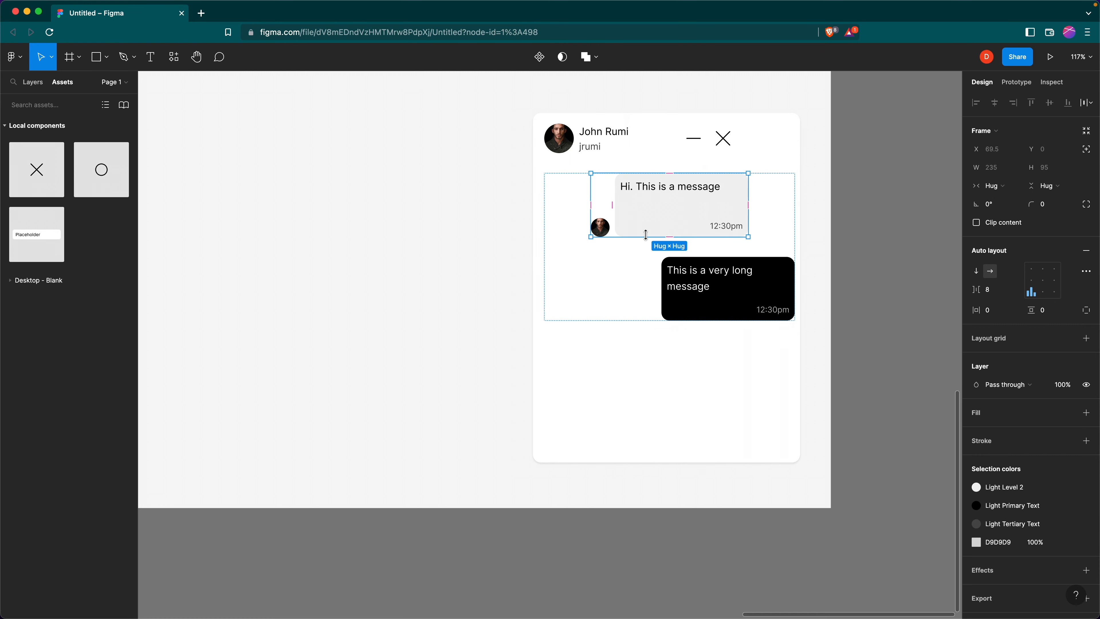
pyautogui.click(790, 228)
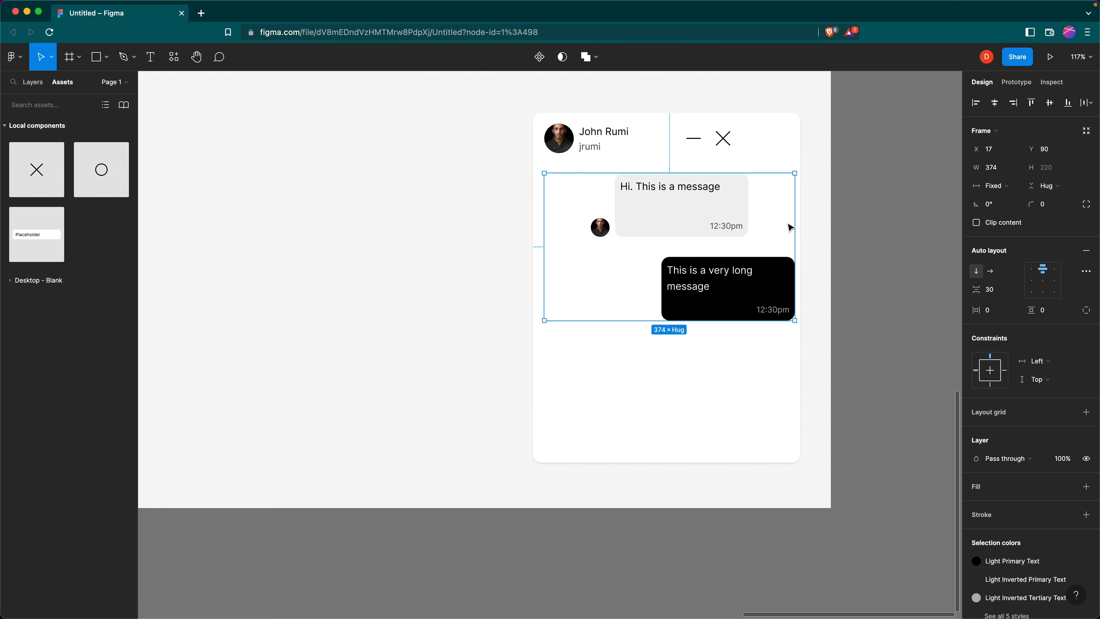
pyautogui.click(1035, 284)
pyautogui.click(666, 215)
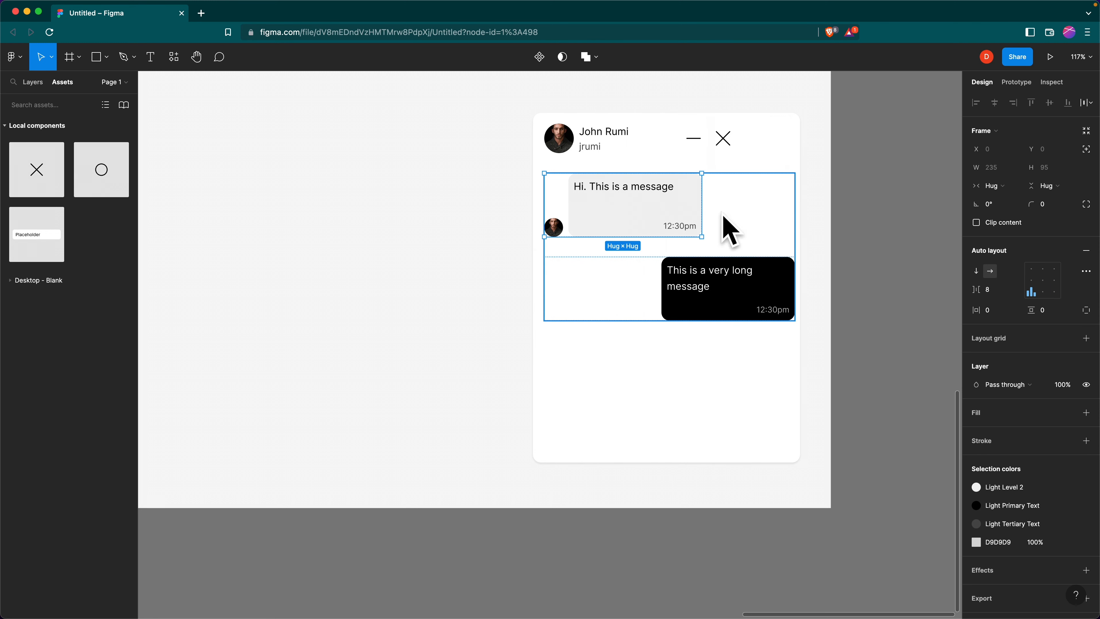
# Set the spacing between items in the auto layout frame holding both messages to 20
pyautogui.click(759, 285)
pyautogui.click(805, 239)
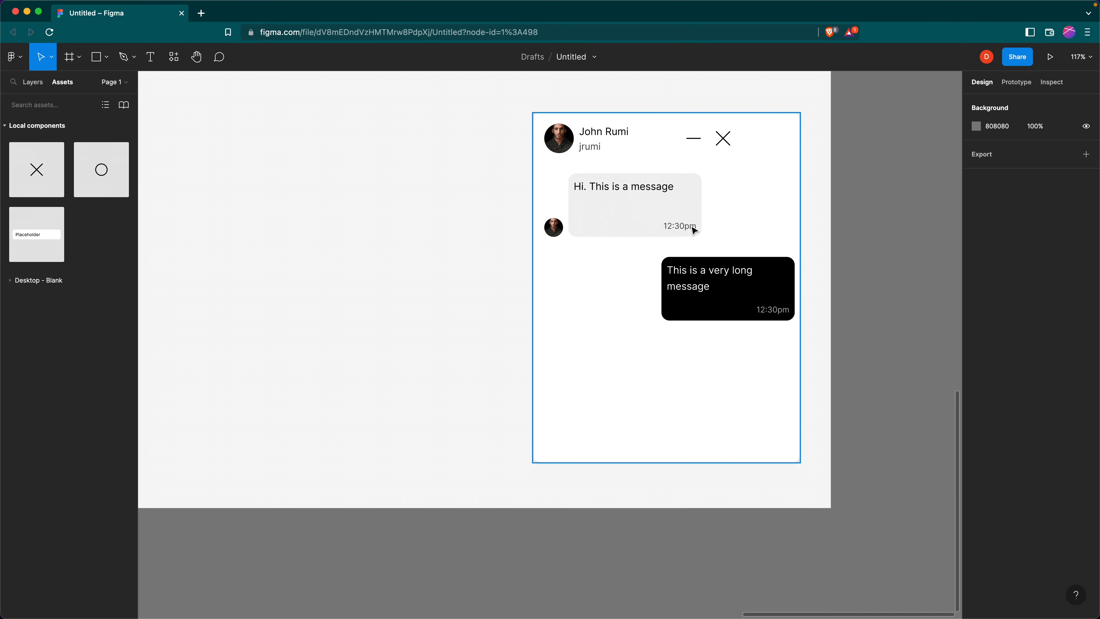
pyautogui.click(768, 228)
pyautogui.click(768, 228)
pyautogui.click(1000, 296)
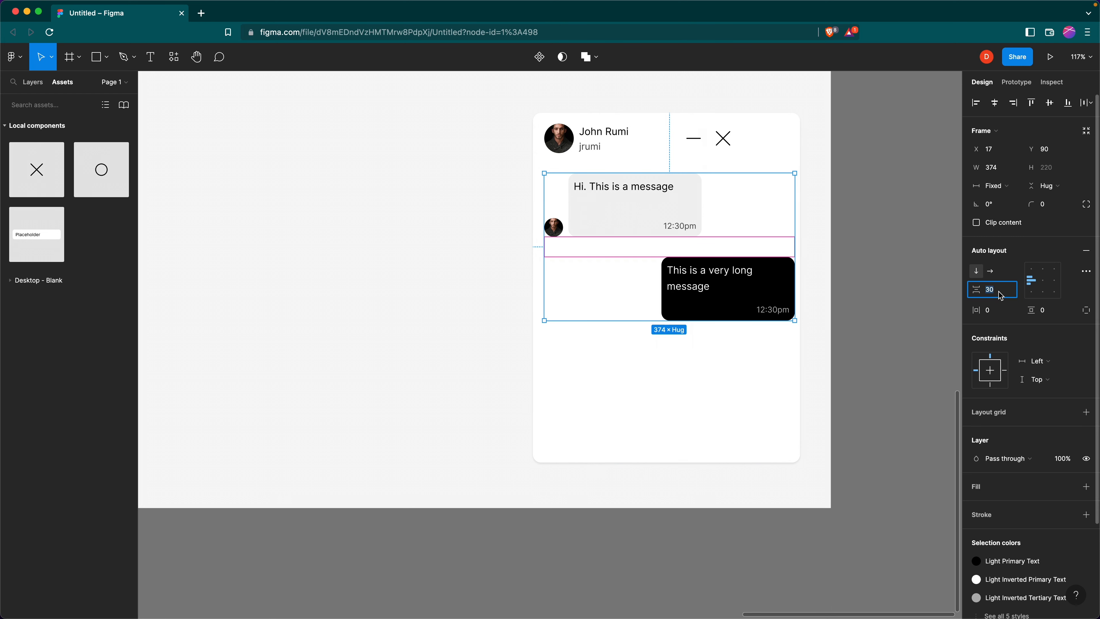
pyautogui.write('20')
pyautogui.press('Return')
pyautogui.click(764, 363)
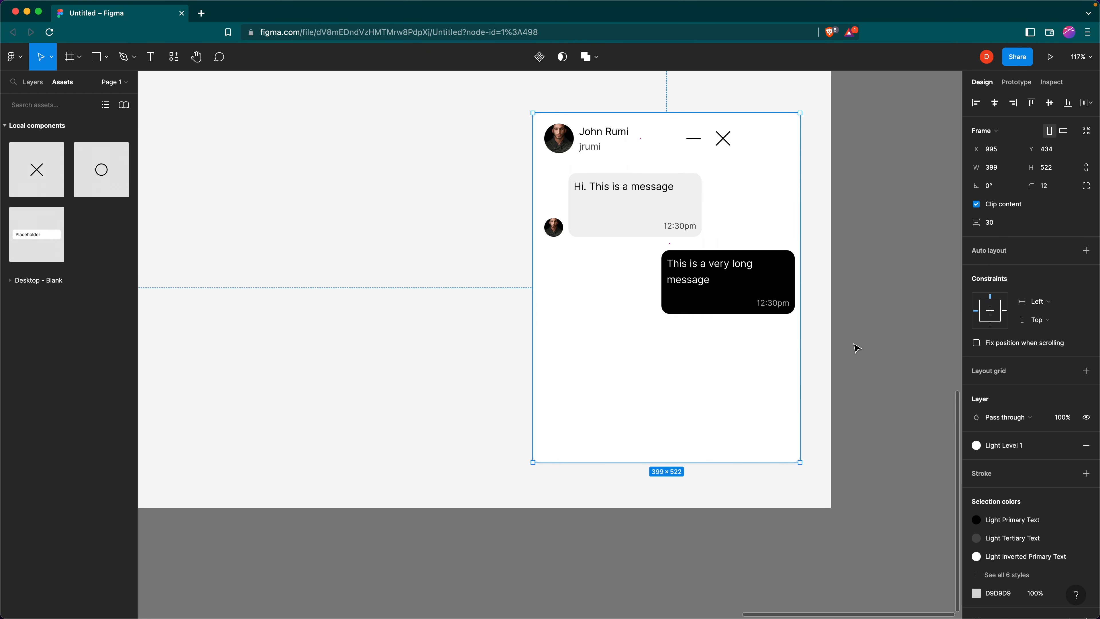
pyautogui.click(908, 316)
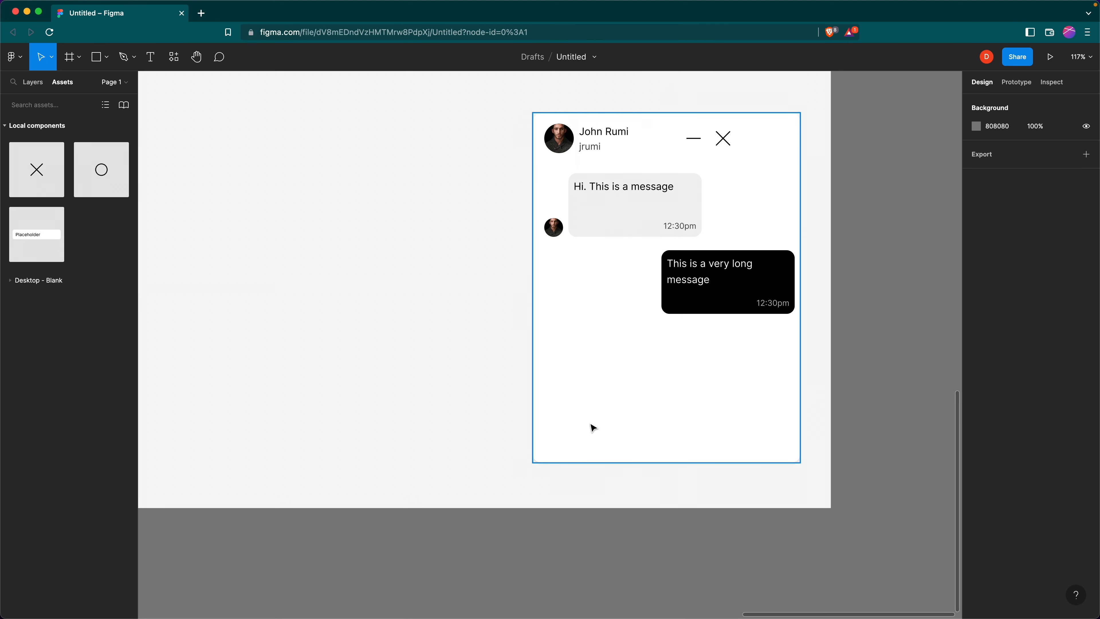
# Draw a frame about 349 × 48 near the chat card's lower edge and fill it with Light Level 2
pyautogui.press('f')
pyautogui.moveTo(554, 422); pyautogui.dragTo(785, 453)
pyautogui.click(1071, 409)
pyautogui.click(1028, 498)
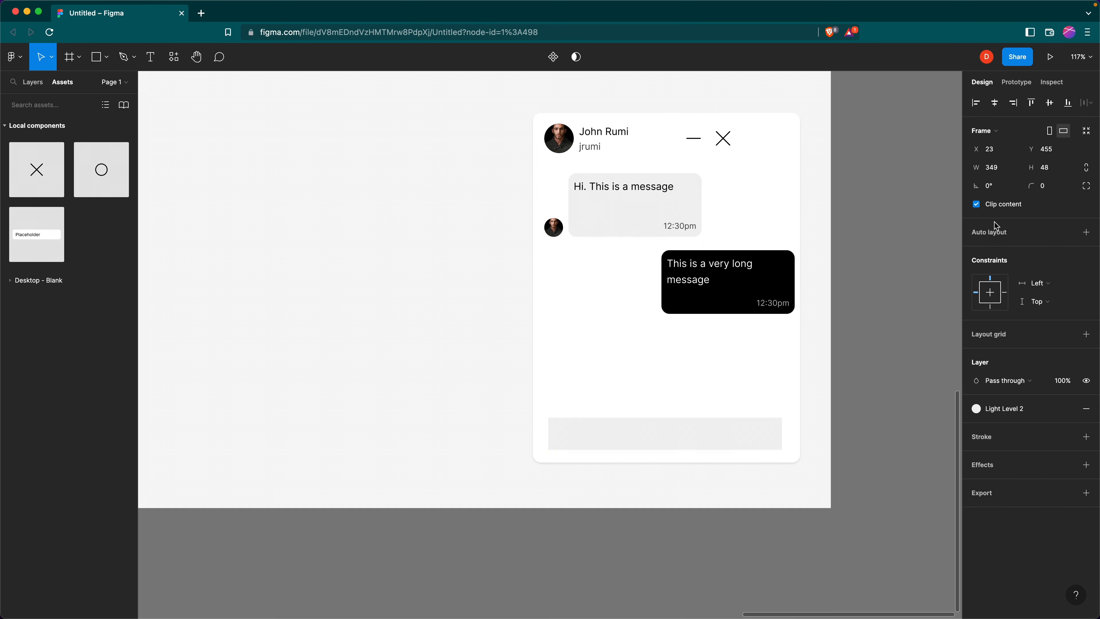
# Set the new grey frame's corner radius to 8 and its height to 40
pyautogui.click(1044, 184)
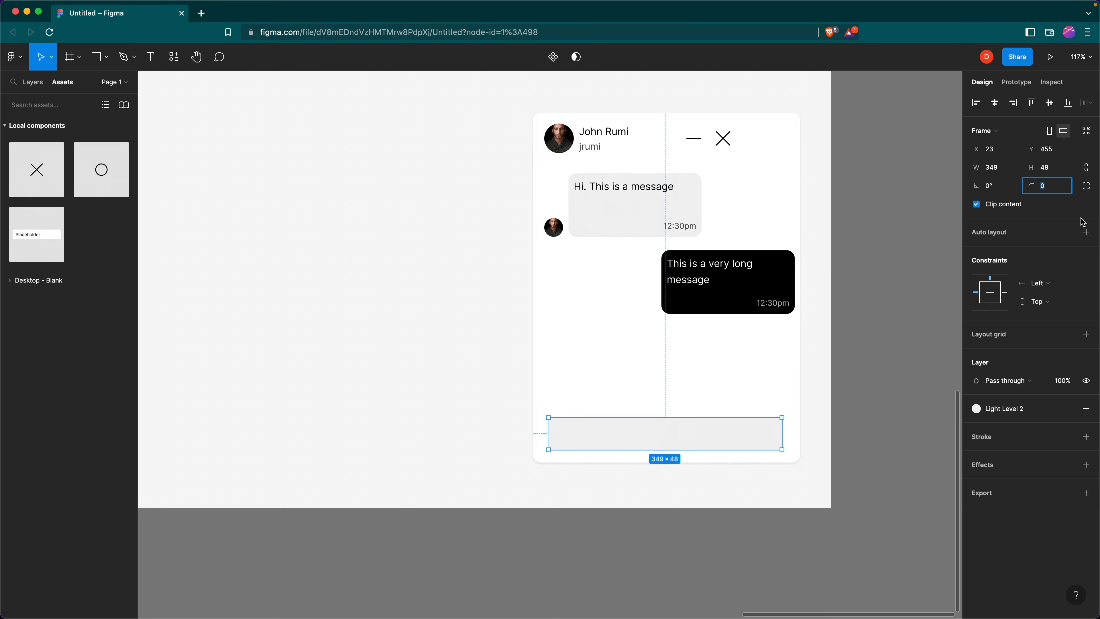
pyautogui.press('Return')
pyautogui.scroll(1, 961, 313)
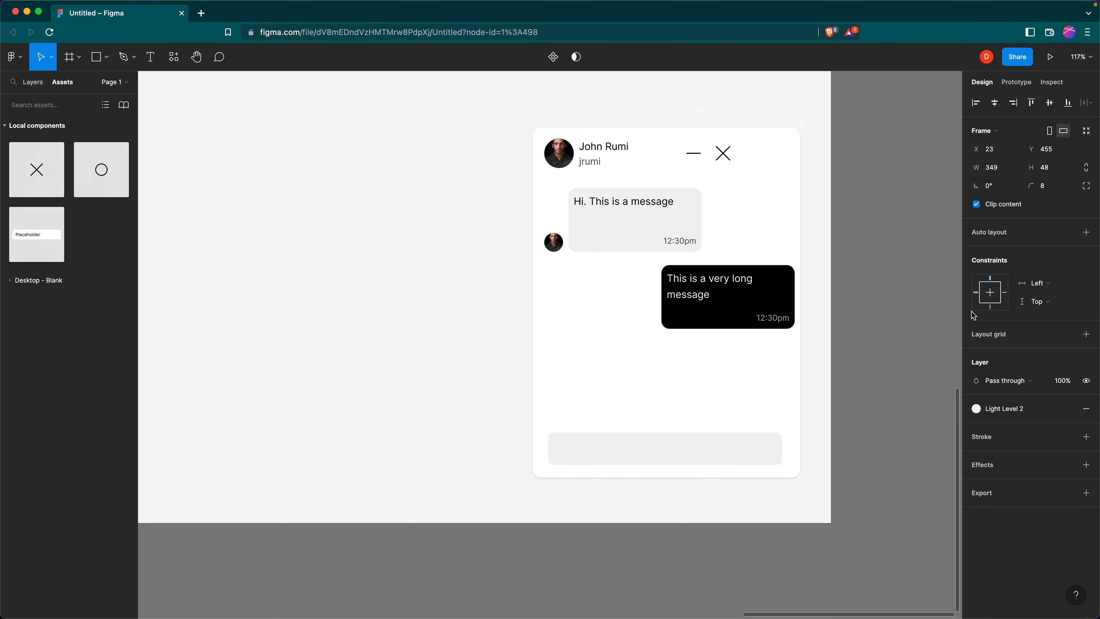
pyautogui.click(1050, 168)
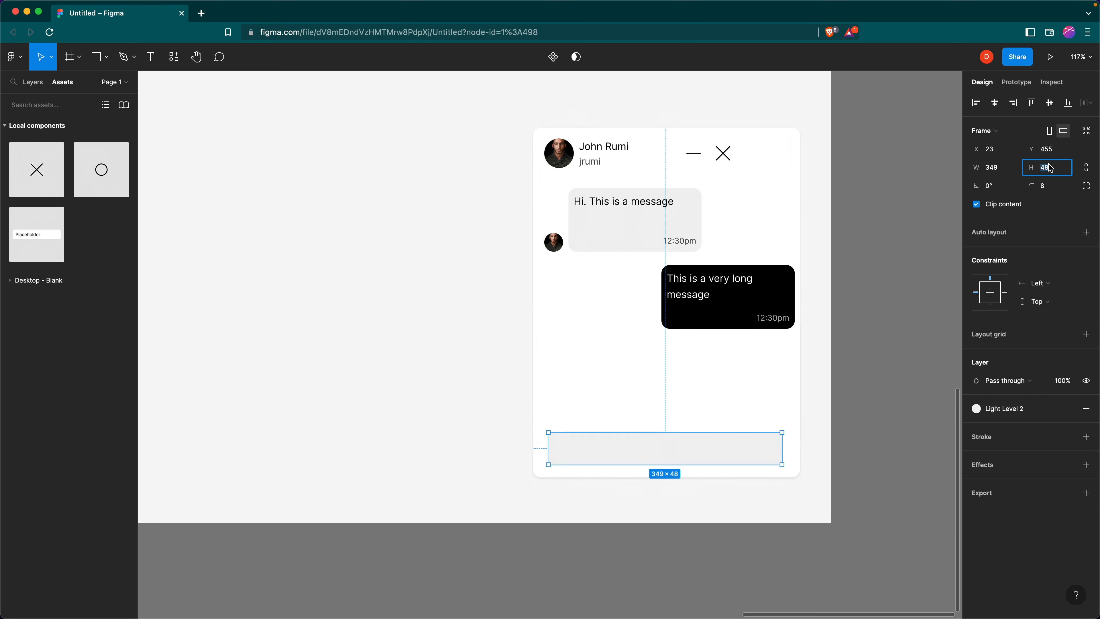
pyautogui.write('40')
pyautogui.press('Return')
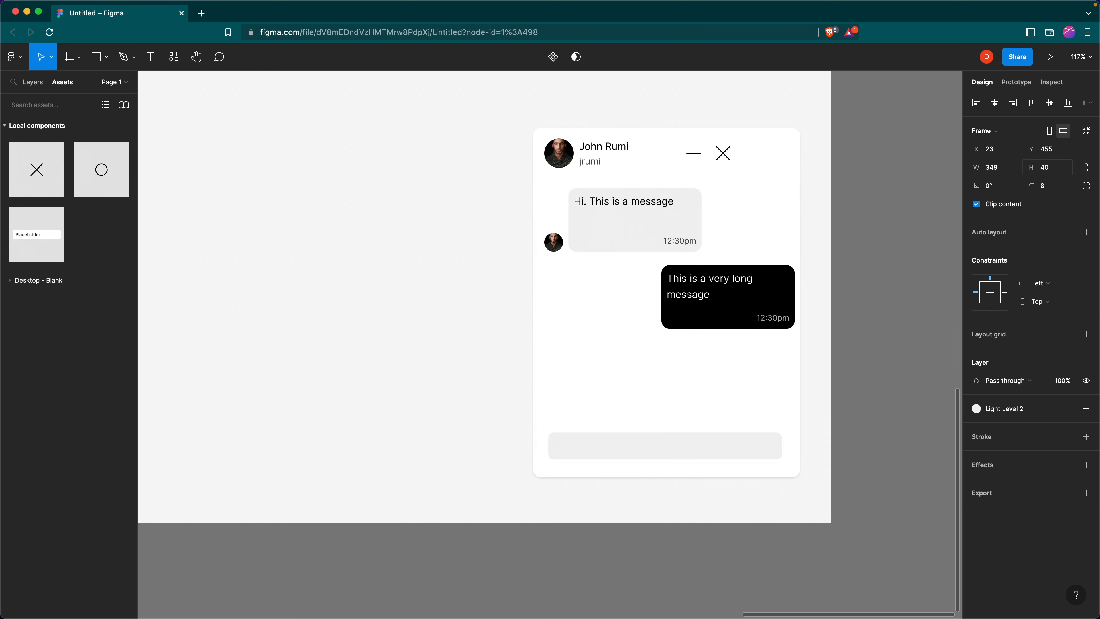
# Add the text "Message" inside the grey frame and position it near the frame's left end
pyautogui.click(764, 422)
pyautogui.press('t')
pyautogui.click(560, 445)
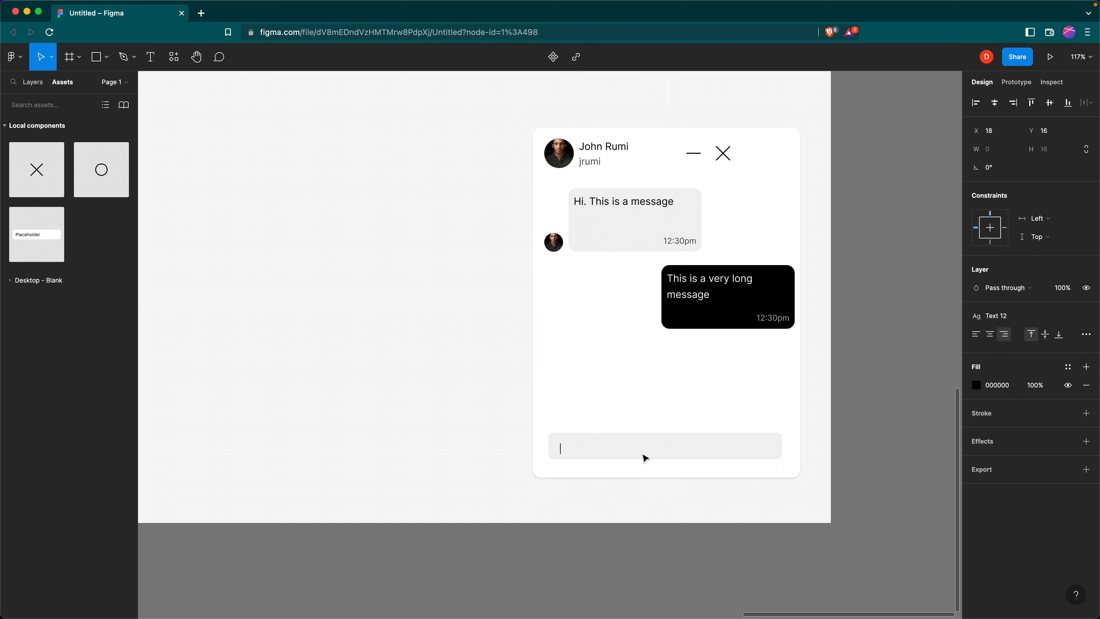
pyautogui.write('Message')
pyautogui.press('Escape')
pyautogui.moveTo(558, 452); pyautogui.dragTo(584, 450)
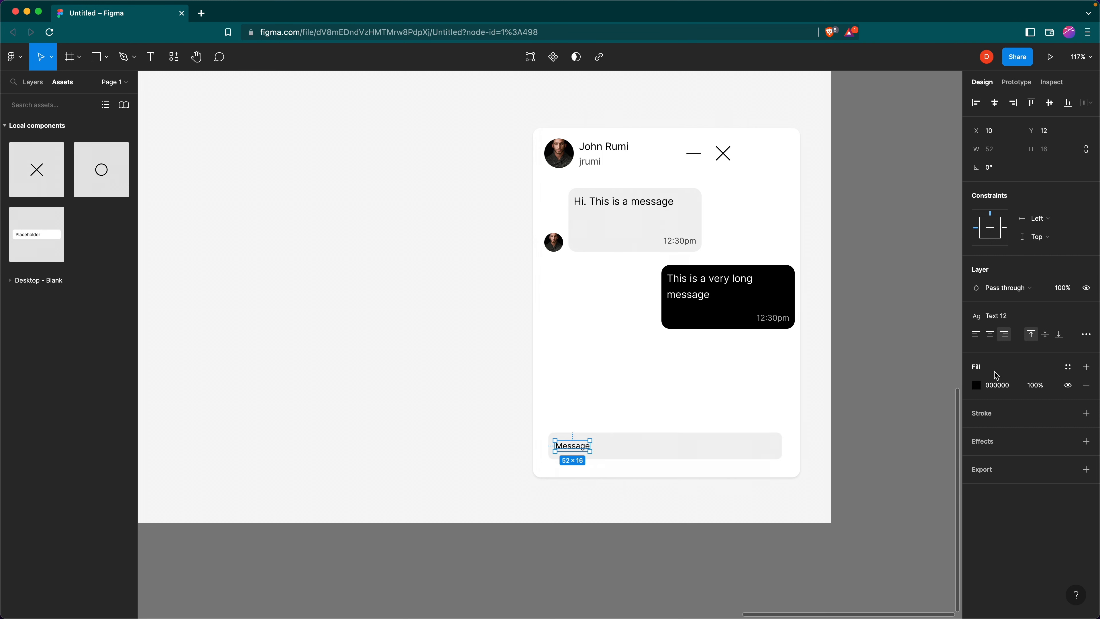
# Give the "Message" text the Light Quaternary Text color and the Text 16 style, and adjust its position in the grey frame
pyautogui.click(1068, 368)
pyautogui.scroll(-5, 1039, 473)
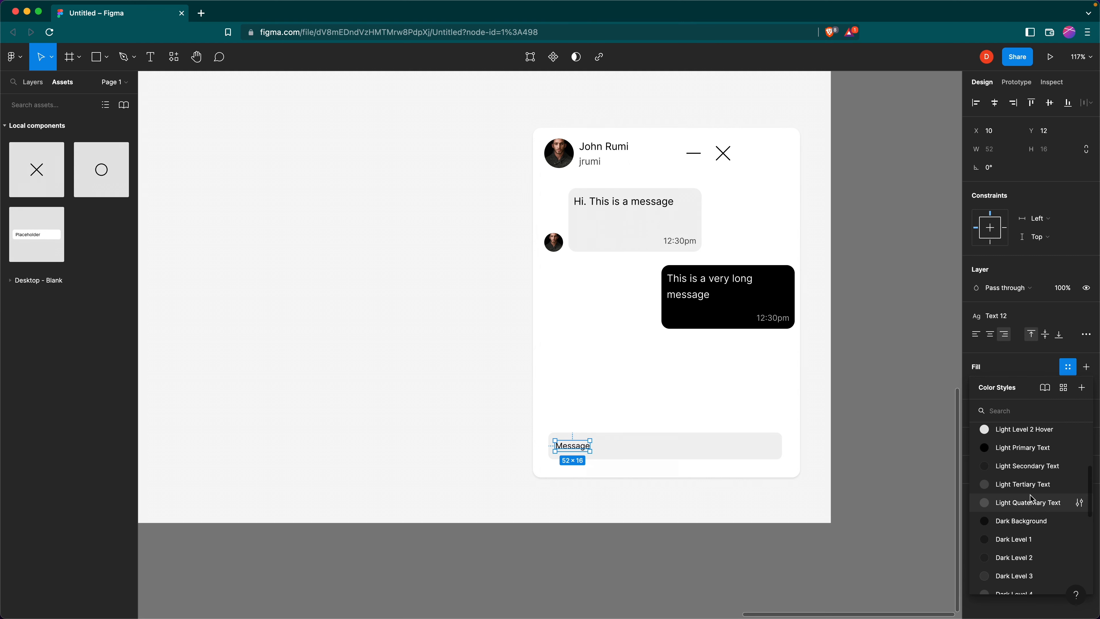
pyautogui.click(1040, 502)
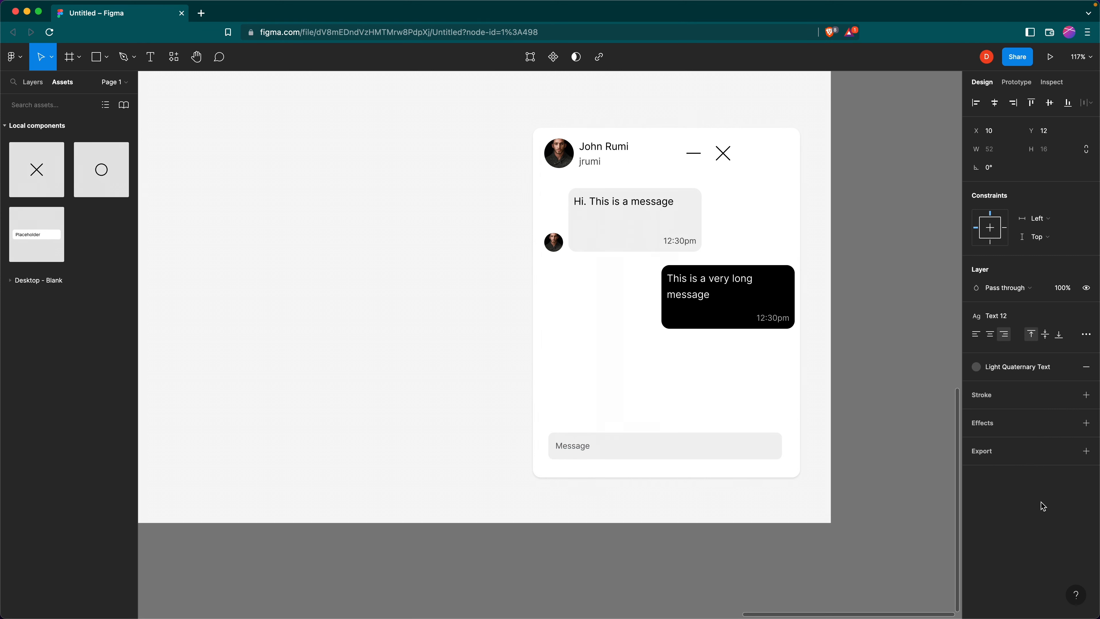
pyautogui.click(1005, 322)
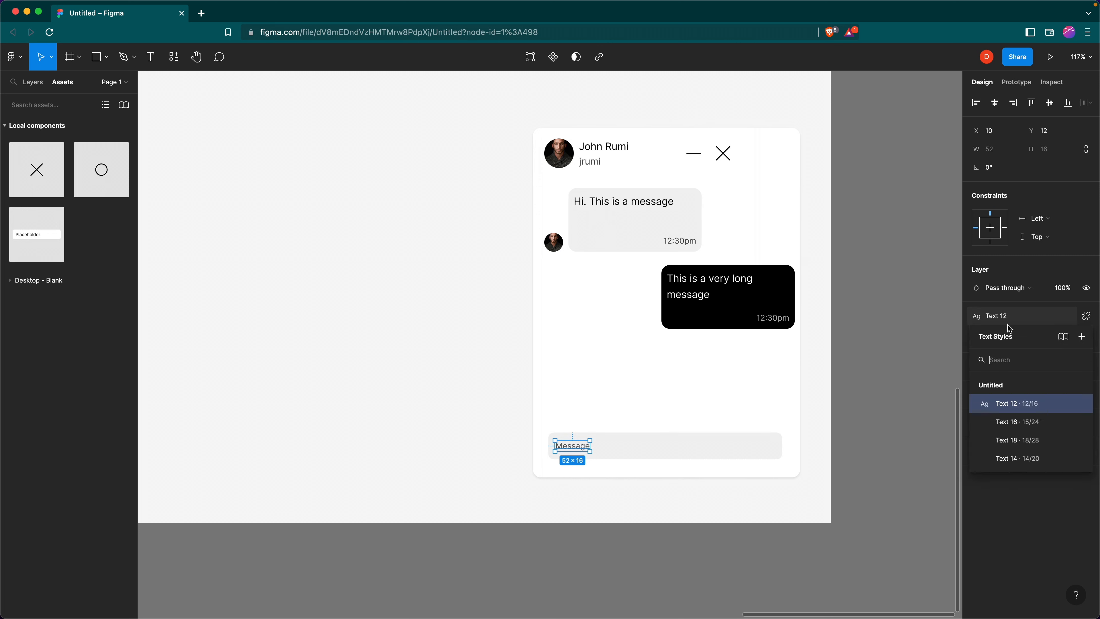
pyautogui.click(1019, 427)
pyautogui.moveTo(580, 449); pyautogui.dragTo(583, 453)
# Apply auto layout to the grey message field and set its width to about 348
pyautogui.keyDown('shift'); pyautogui.click(662, 453); pyautogui.keyUp('shift')
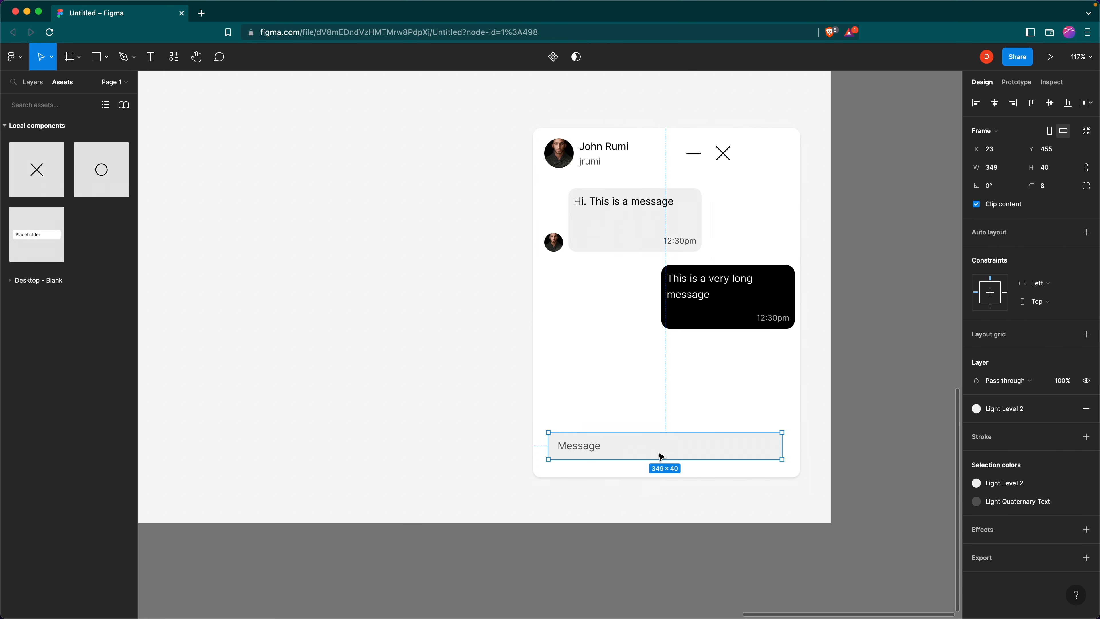
pyautogui.hotkey('shift', 'a')
pyautogui.moveTo(611, 437); pyautogui.dragTo(781, 448)
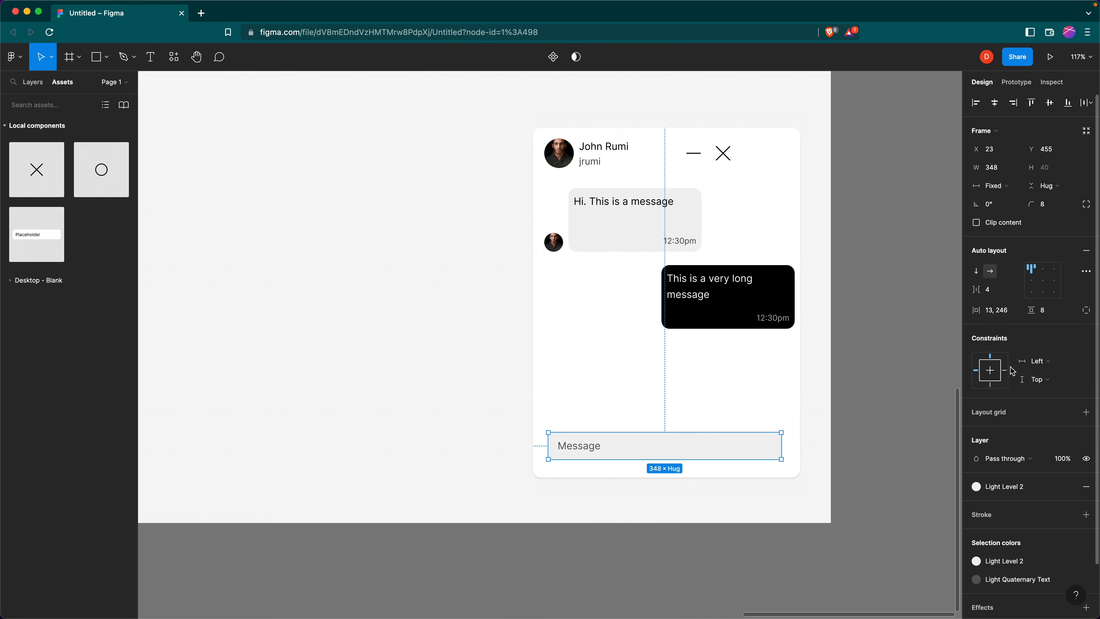
# Set the message field's horizontal padding to 8
pyautogui.click(1003, 311)
pyautogui.write('8')
pyautogui.press('Return')
pyautogui.click(1051, 316)
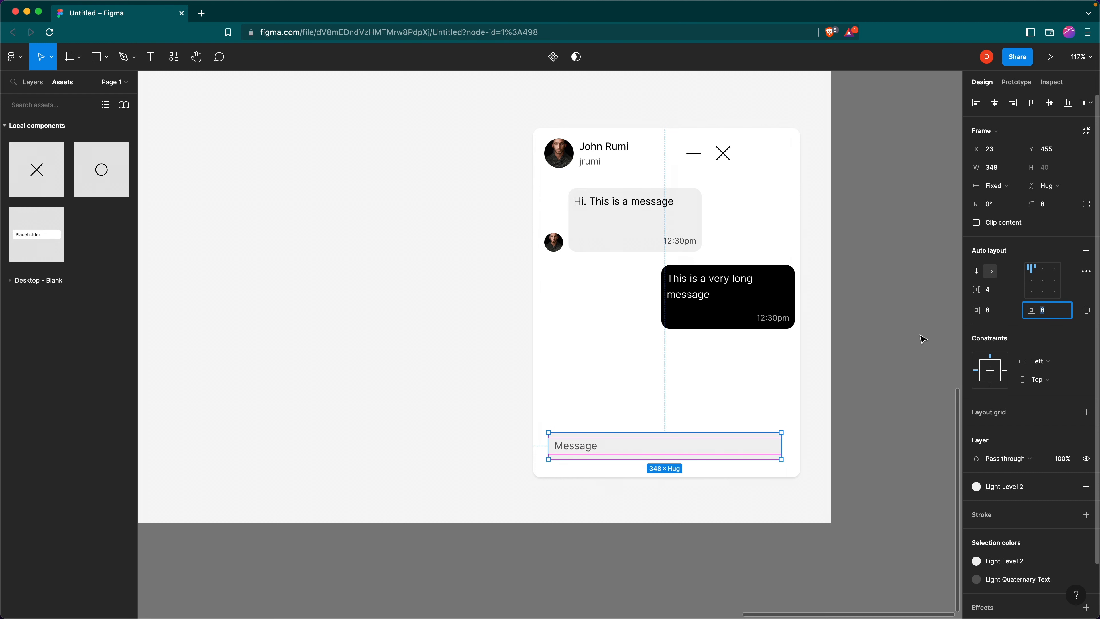
pyautogui.click(782, 373)
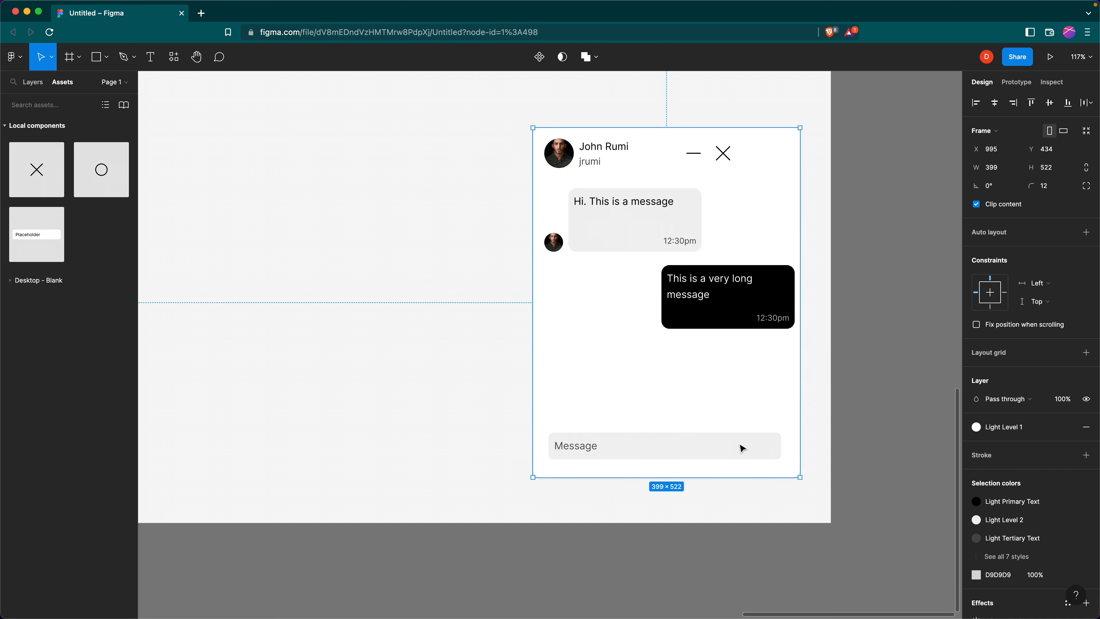
# Set the message field's horizontal padding to 12
pyautogui.click(710, 453)
pyautogui.click(996, 312)
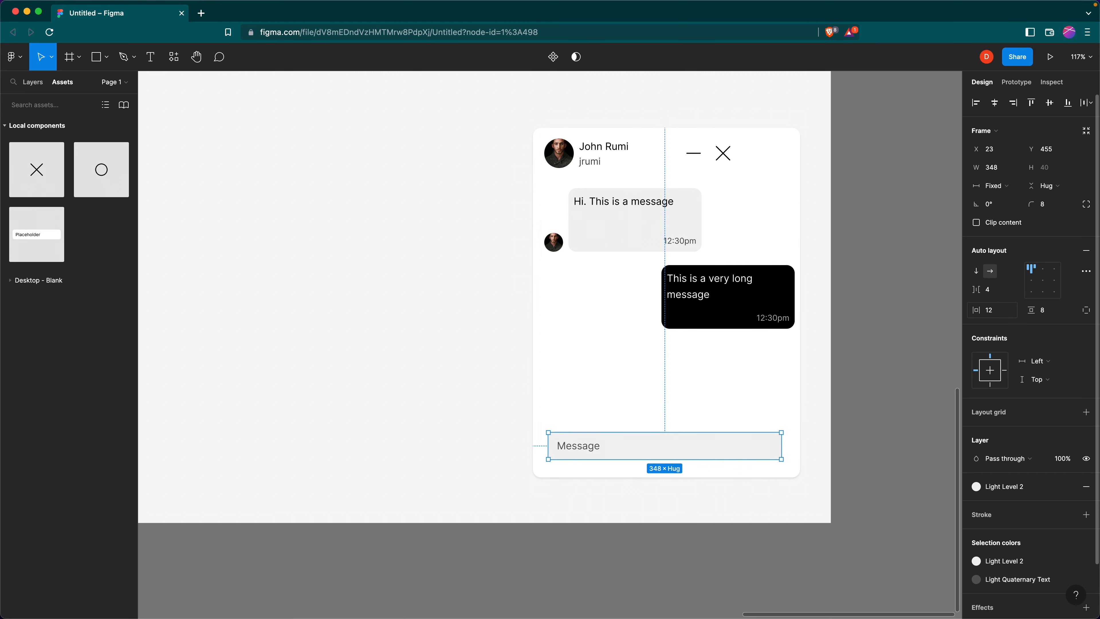
pyautogui.click(709, 395)
pyautogui.click(670, 456)
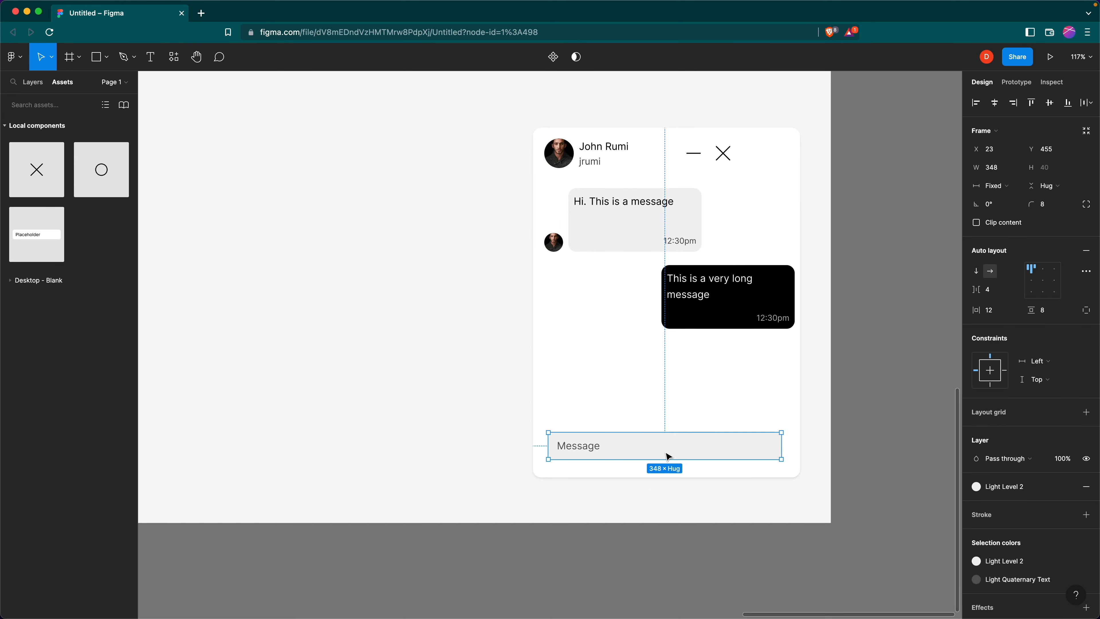
pyautogui.click(719, 410)
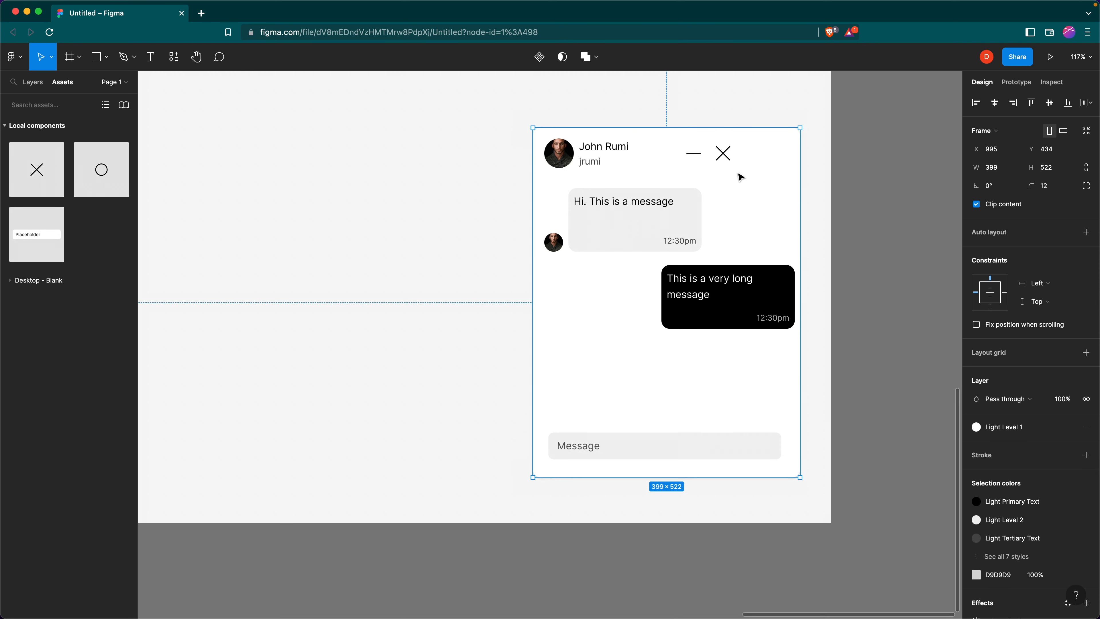
# Widen the header row to about 309 and apply auto layout to the whole chat card with 20 spacing between items
pyautogui.click(718, 149)
pyautogui.moveTo(737, 162); pyautogui.dragTo(752, 162)
pyautogui.click(743, 358)
pyautogui.hotkey('shift', 'a')
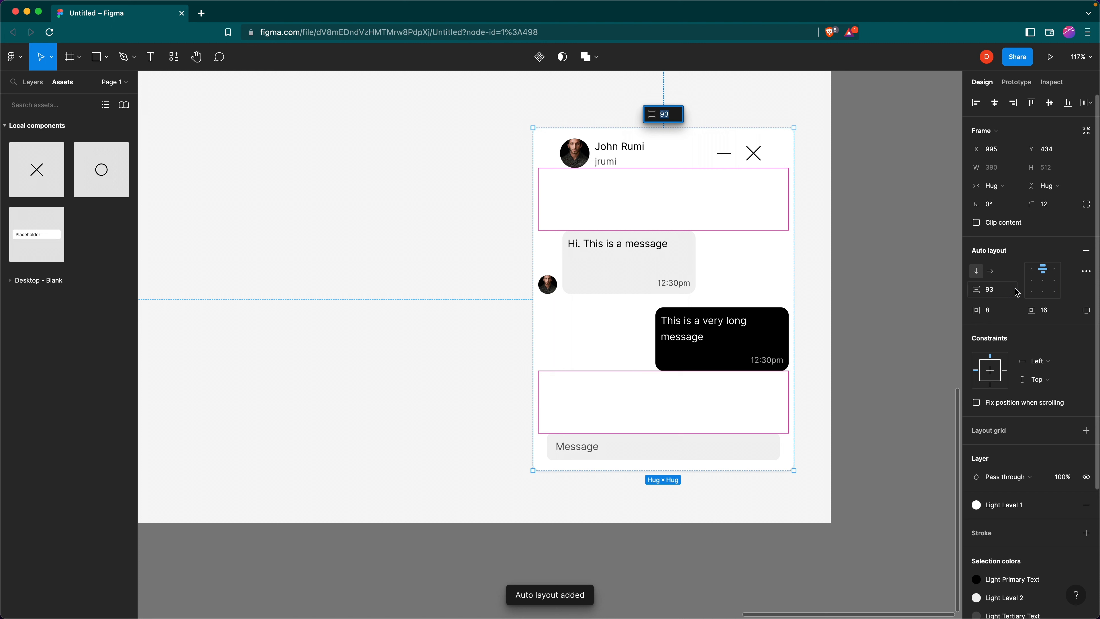
pyautogui.click(1007, 296)
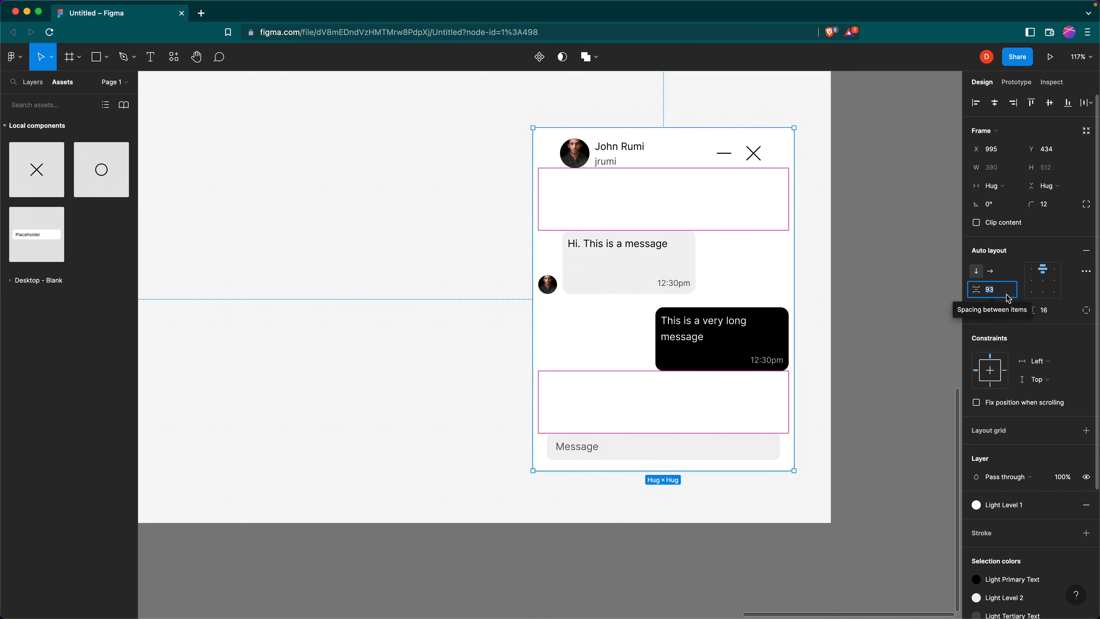
pyautogui.write('20')
pyautogui.press('Return')
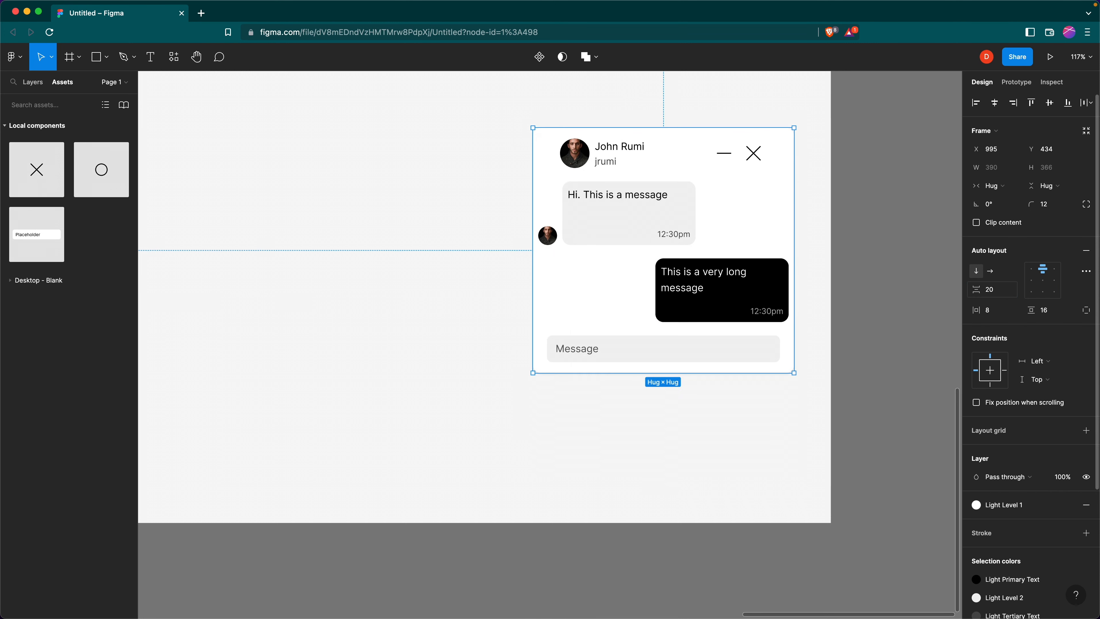
# Extend the frame holding both messages to a height of about 407 and align its contents top left
pyautogui.click(616, 298)
pyautogui.moveTo(627, 322); pyautogui.dragTo(627, 454)
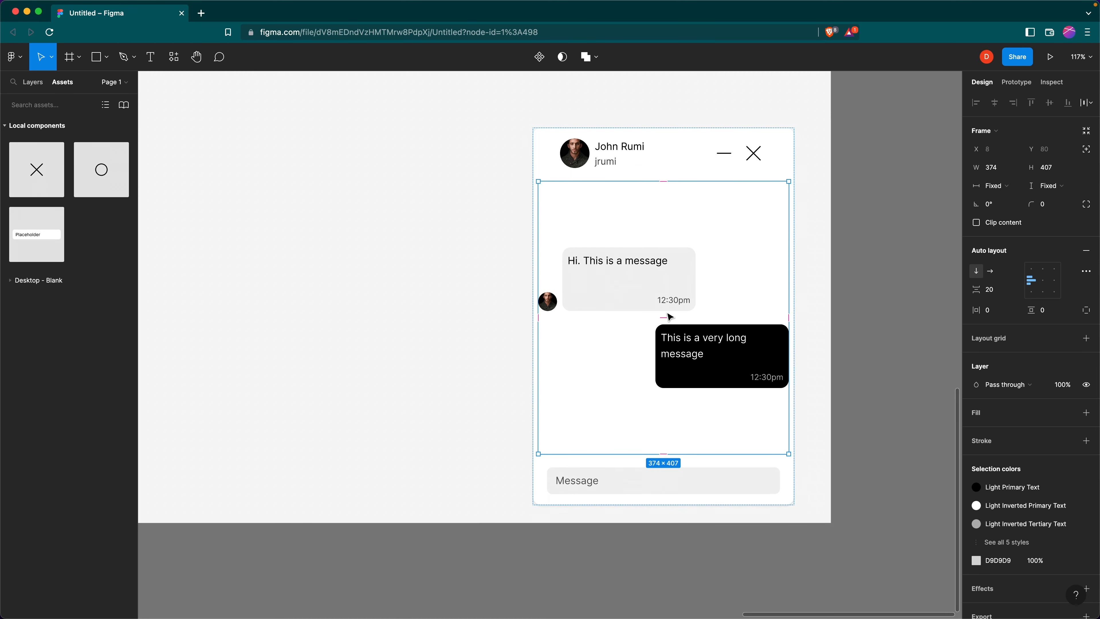
pyautogui.click(1033, 271)
# Set the width of the header row, the messages frame and the message field to Fill container
pyautogui.click(669, 170)
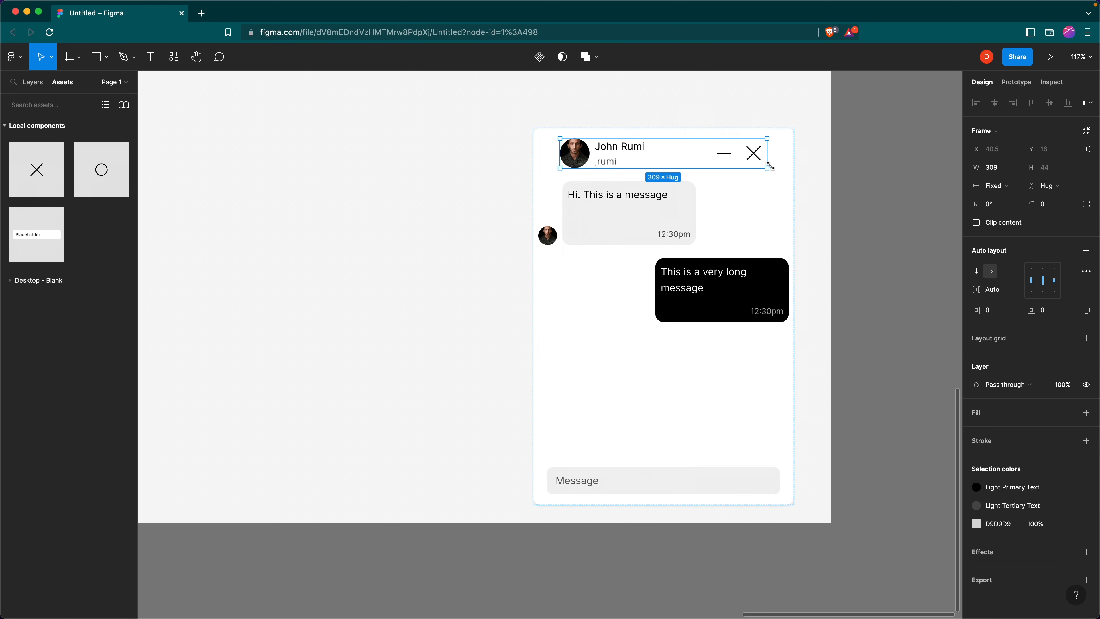
pyautogui.click(998, 188)
pyautogui.click(1000, 212)
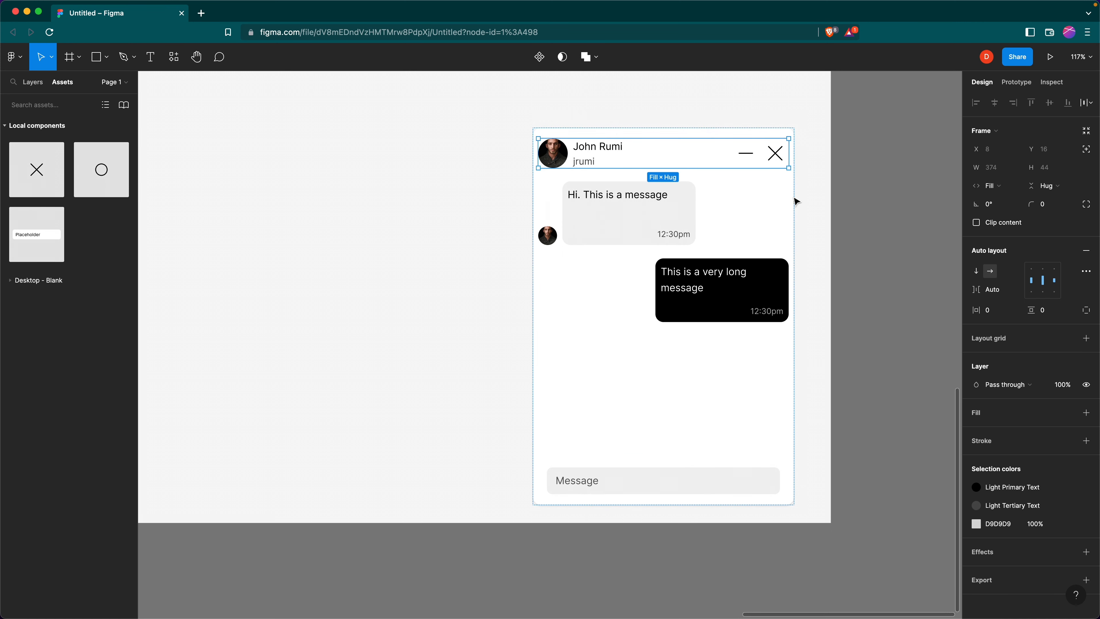
pyautogui.click(739, 216)
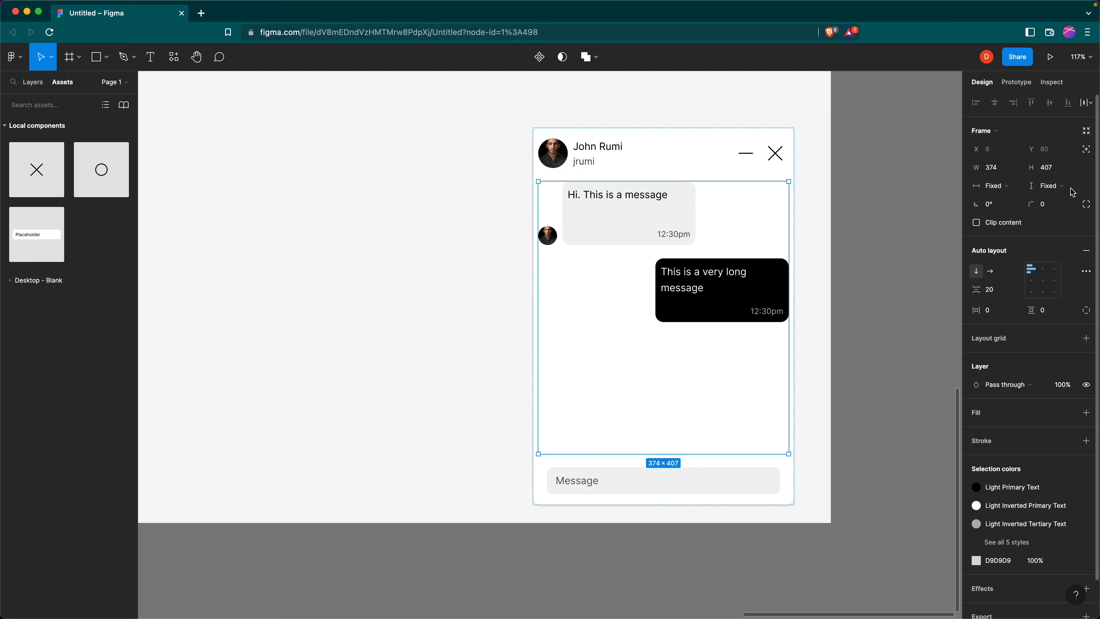
pyautogui.click(1003, 186)
pyautogui.click(996, 210)
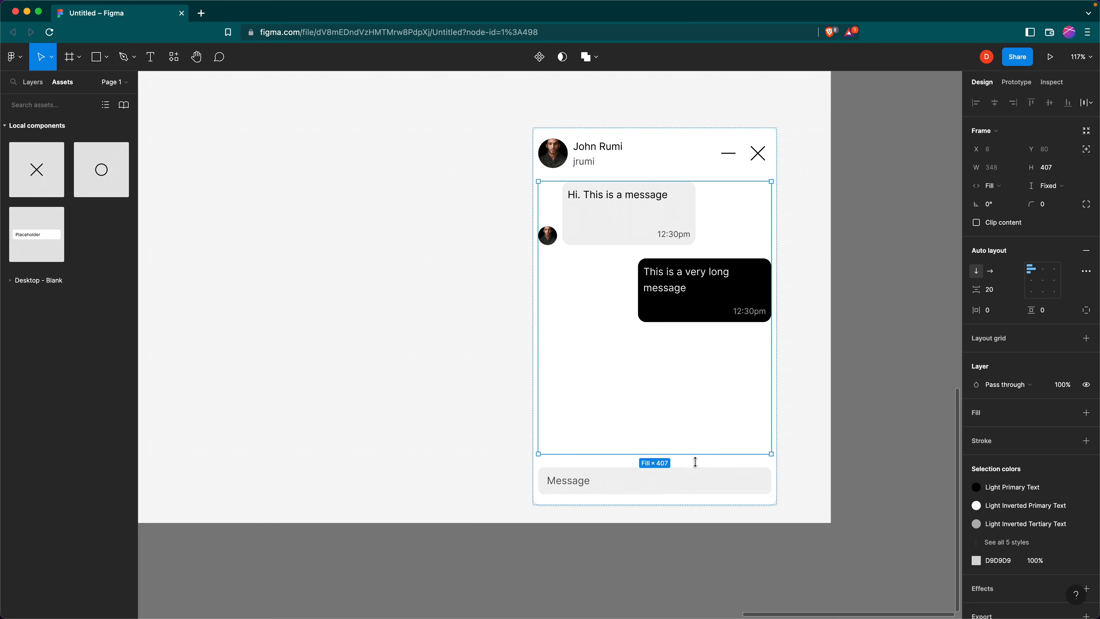
pyautogui.click(700, 479)
pyautogui.click(1003, 189)
pyautogui.click(996, 213)
# Widen the chat card to about 403
pyautogui.press('Escape')
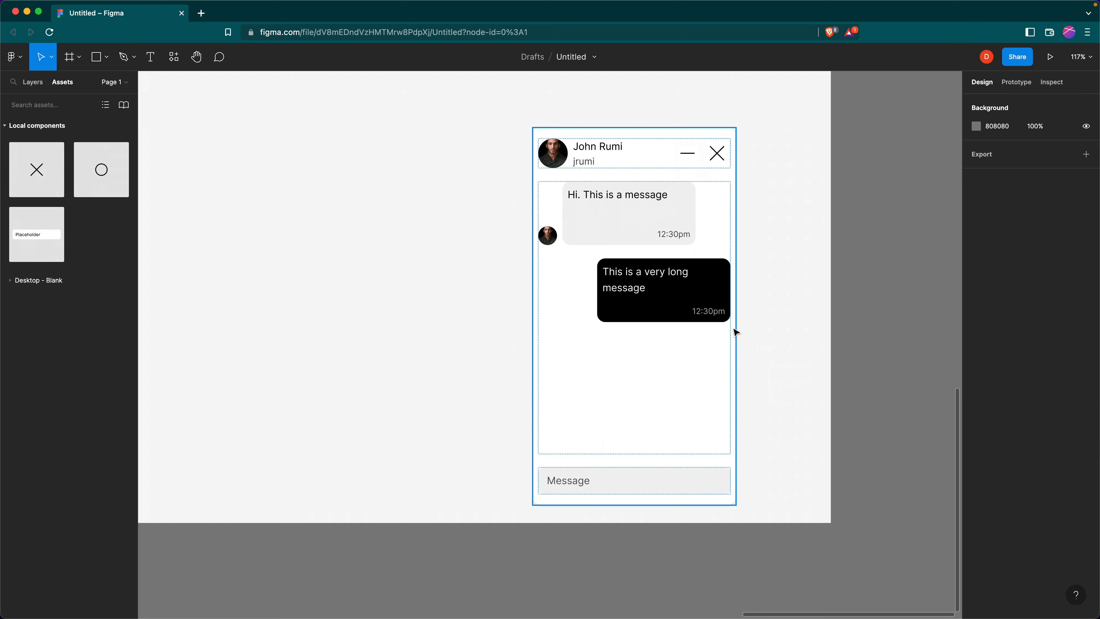
pyautogui.click(735, 331)
pyautogui.moveTo(736, 330); pyautogui.dragTo(803, 328)
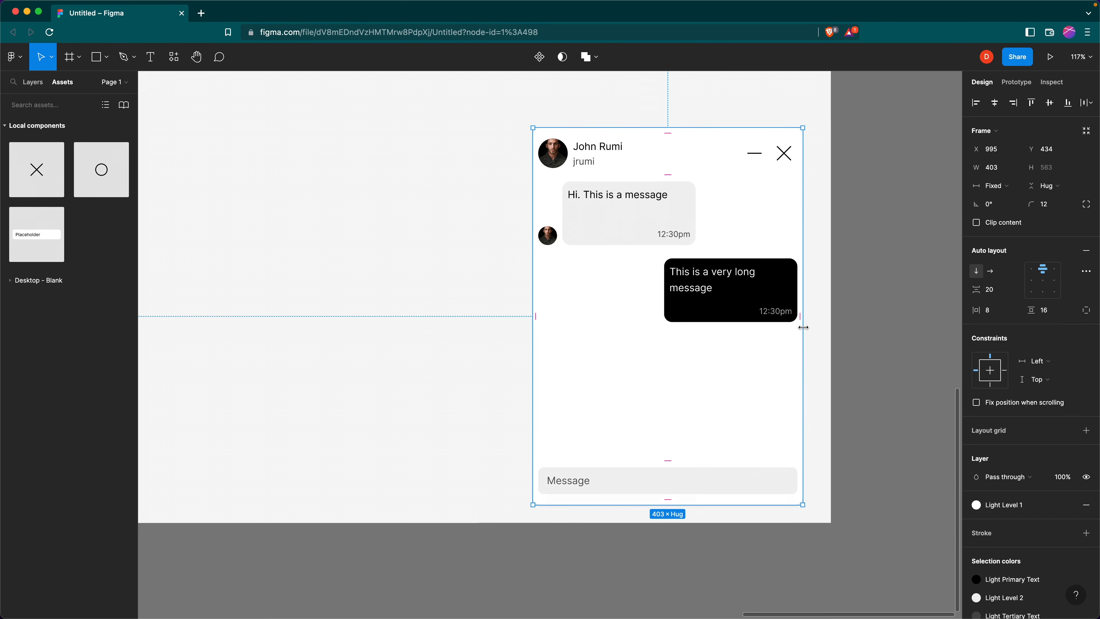
# Add the date text "October 12, 2022" between the chat card's header row and the messages
pyautogui.press('t')
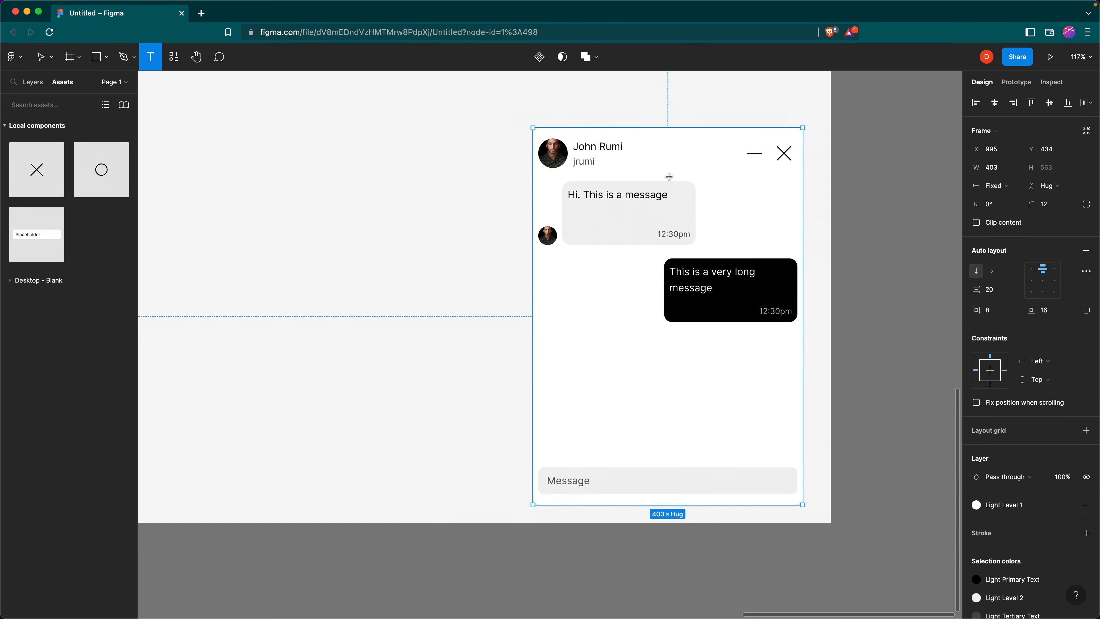
pyautogui.click(671, 180)
pyautogui.write('Octov')
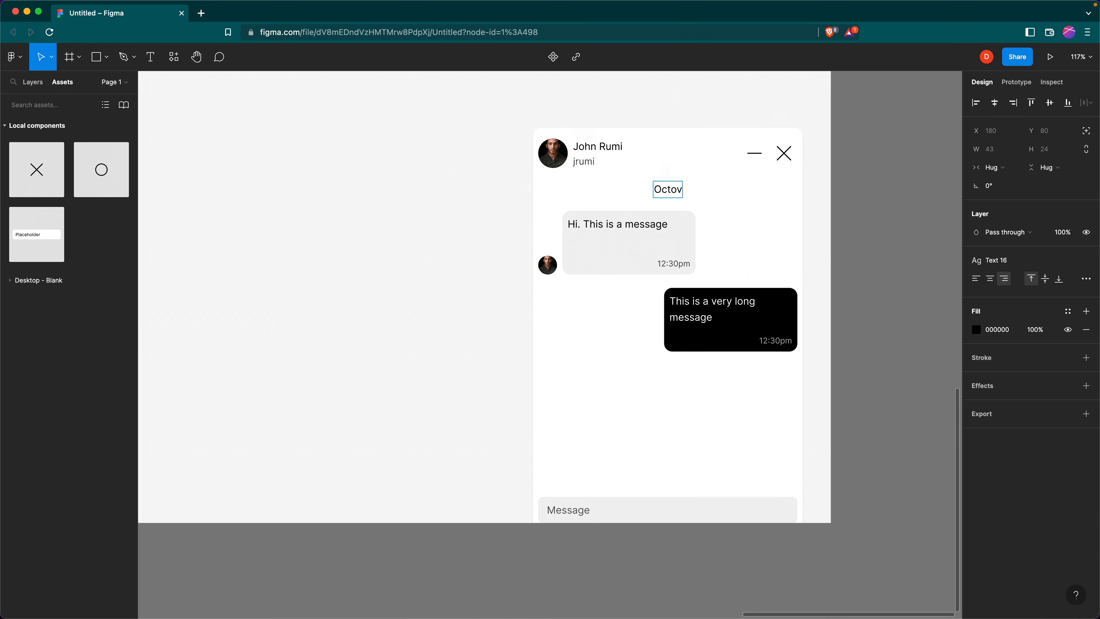
pyautogui.press('BackSpace')
pyautogui.write('ber 12, 2022')
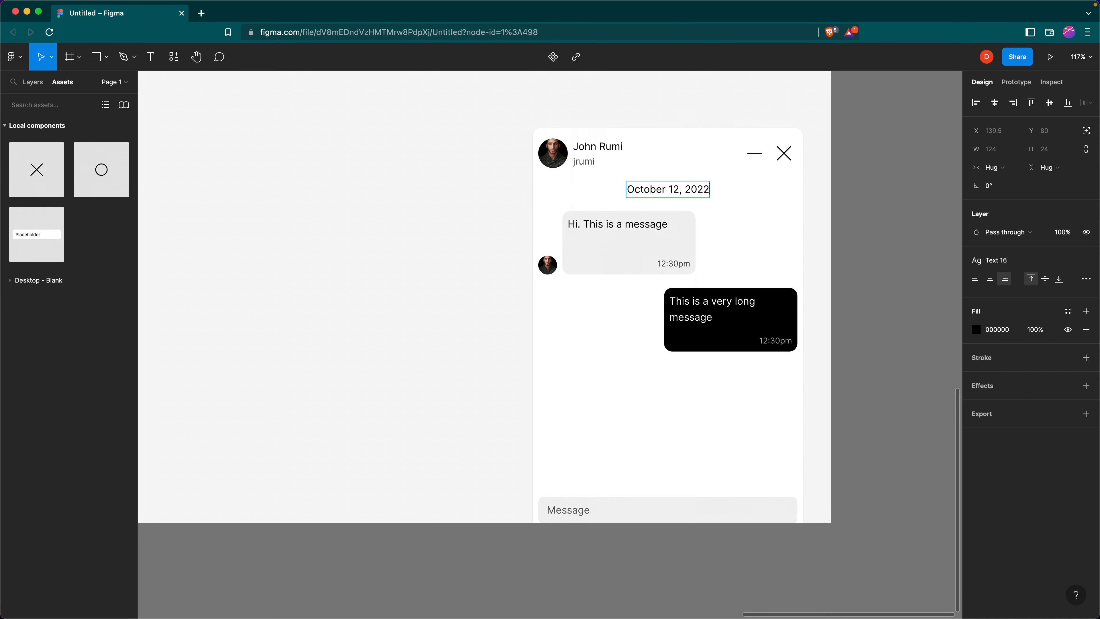
pyautogui.press('Escape')
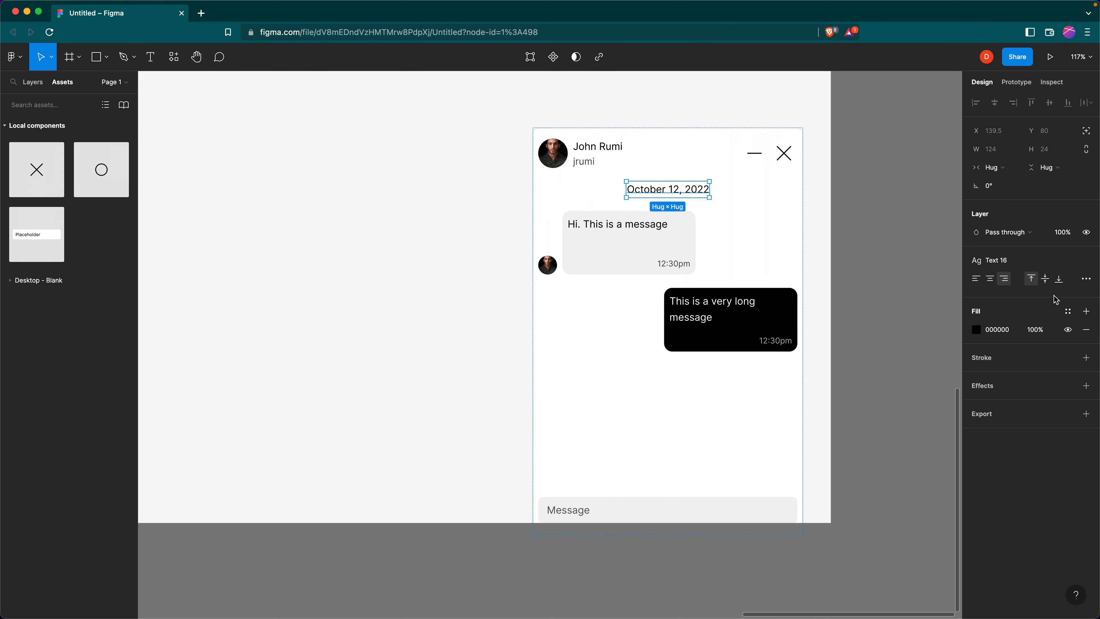
# Apply the Light Quaternary Text color style to the "October 12, 2022" date text
pyautogui.click(1011, 260)
pyautogui.click(1021, 255)
pyautogui.click(1067, 311)
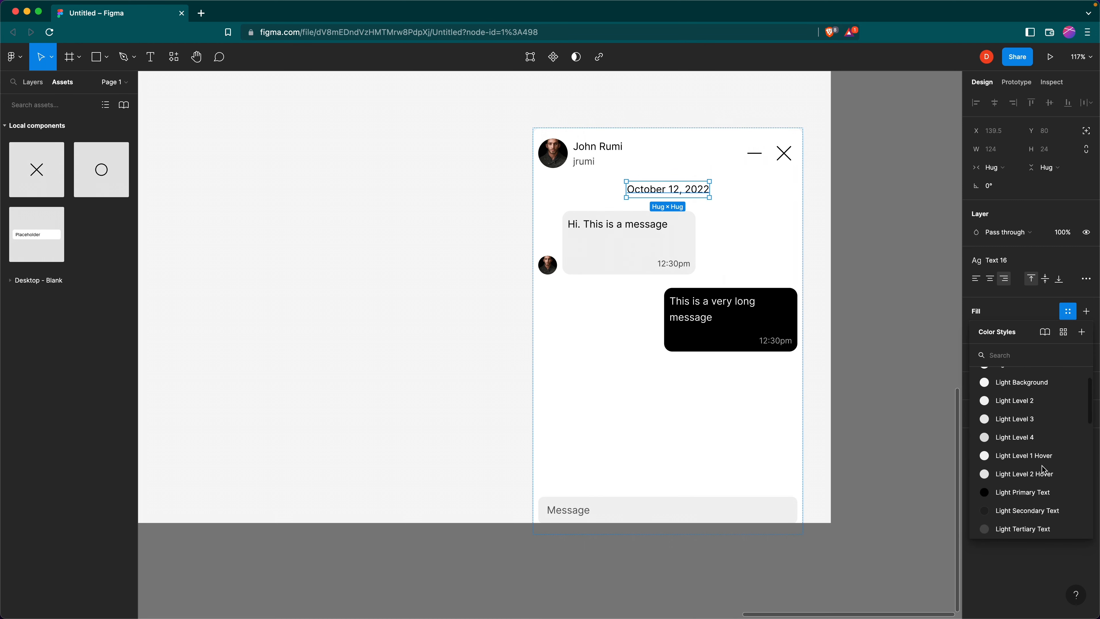
pyautogui.scroll(-3, 1042, 472)
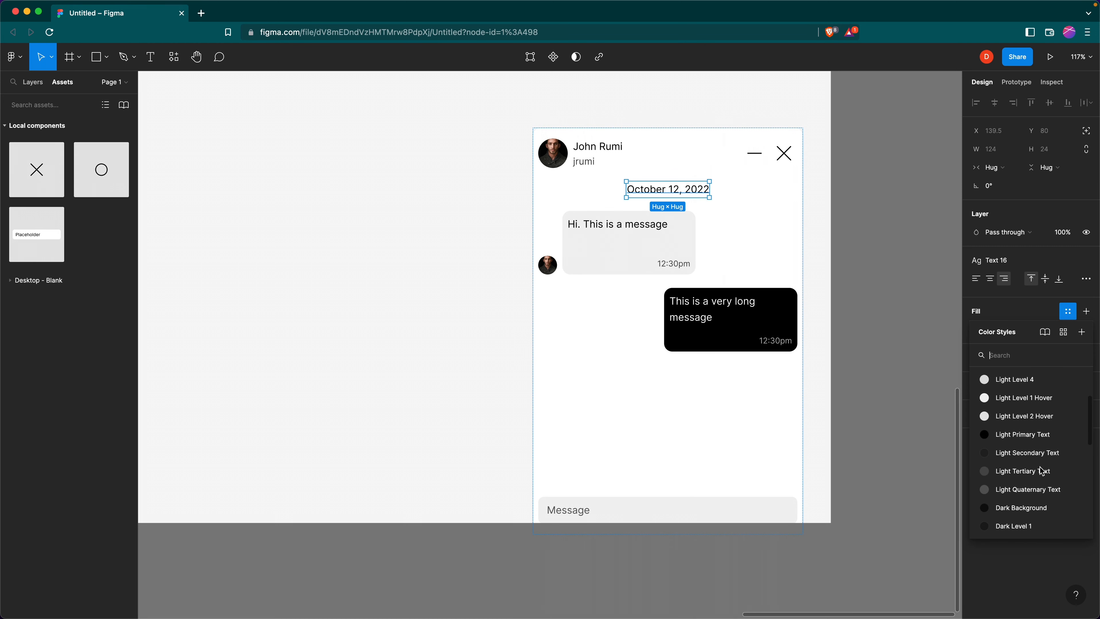
pyautogui.click(1035, 486)
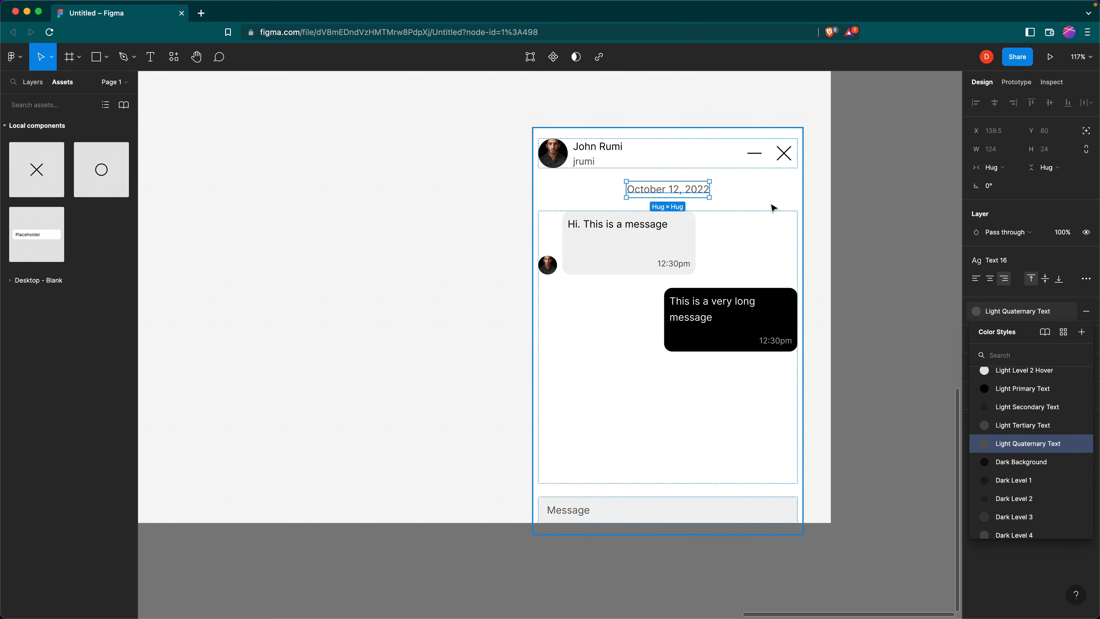
pyautogui.click(905, 250)
pyautogui.click(726, 317)
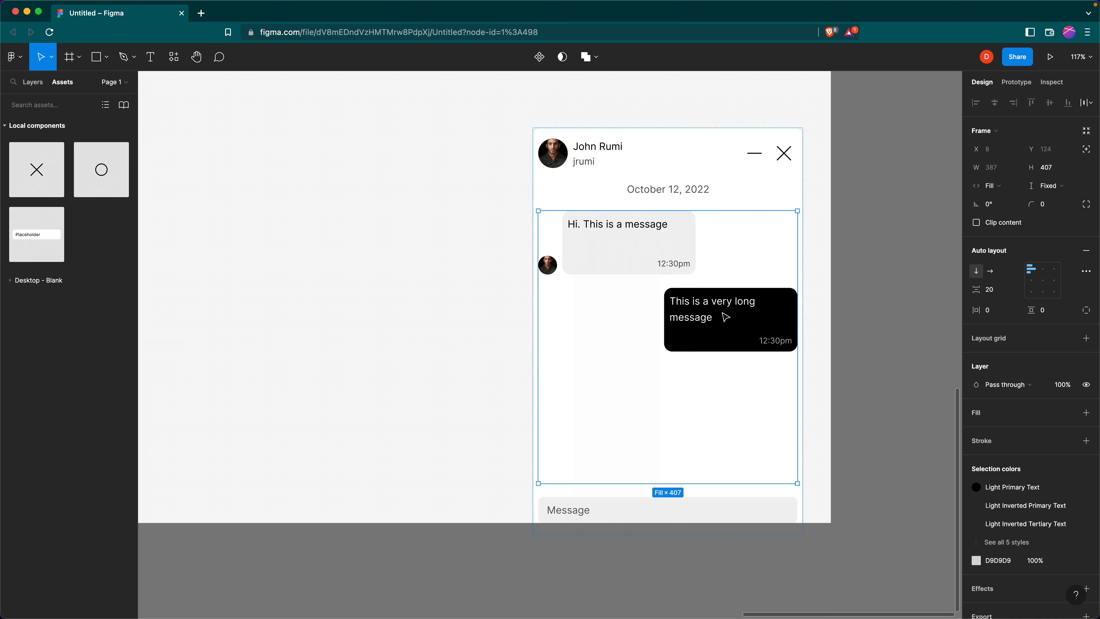
pyautogui.click(1007, 542)
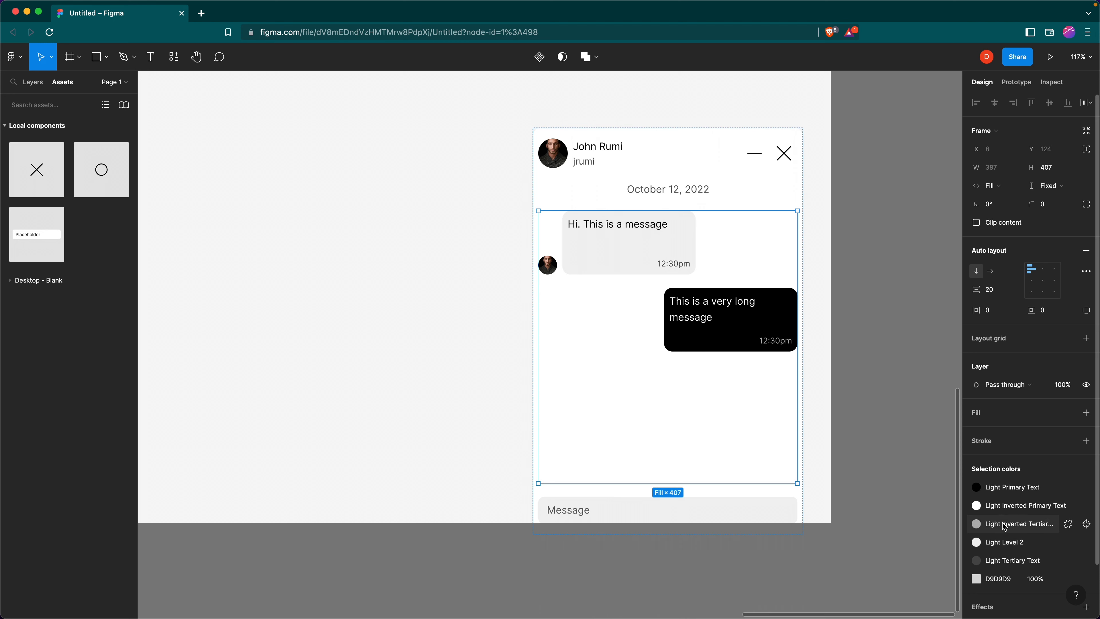
pyautogui.scroll(-2, 1004, 527)
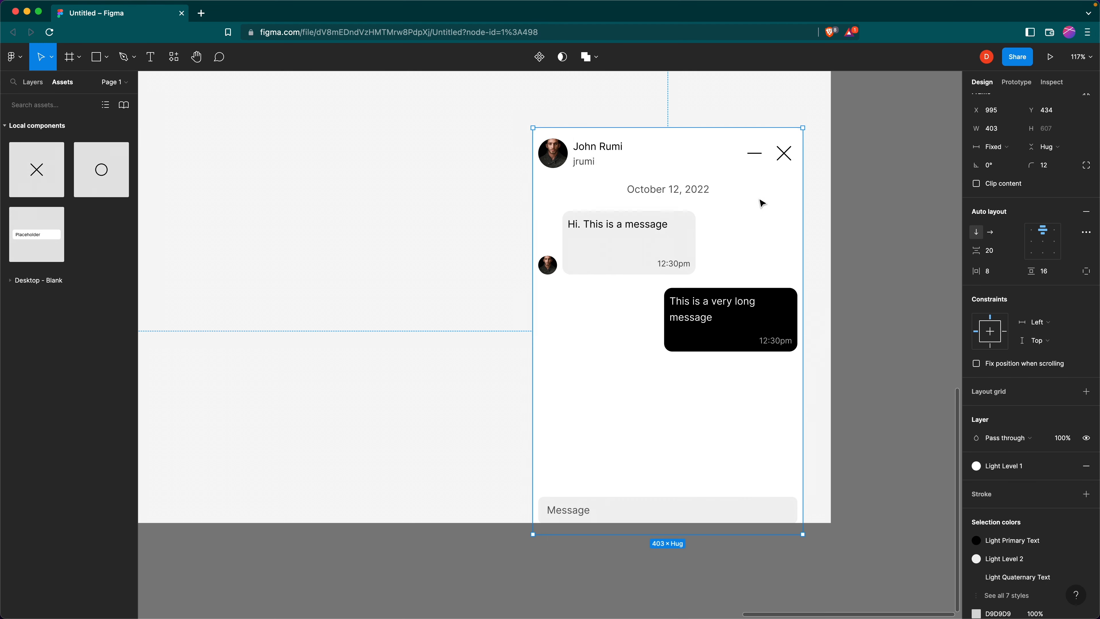
# Move the date text into the messages frame and order it above the first message
pyautogui.moveTo(684, 193); pyautogui.dragTo(653, 270)
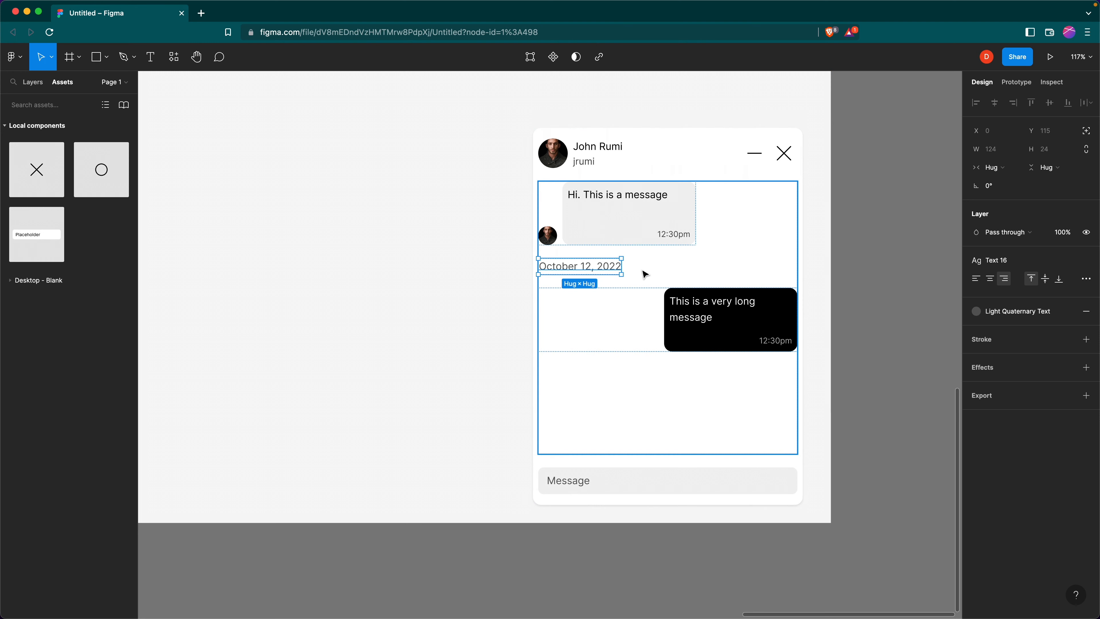
pyautogui.scroll(-1, 645, 274)
pyautogui.press('Up')
pyautogui.press('Down')
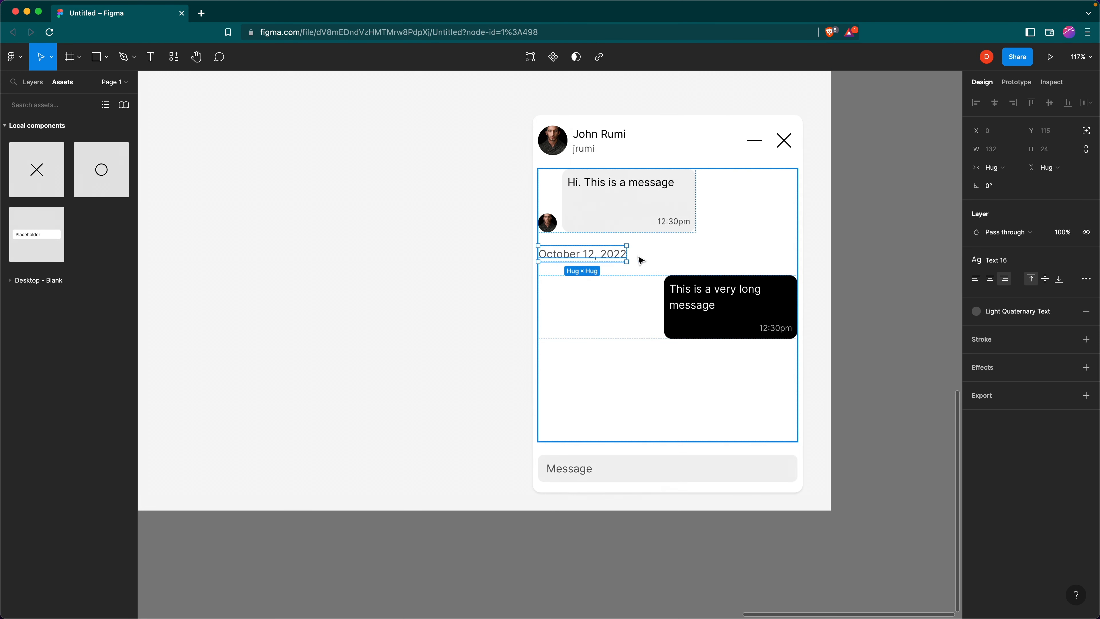
pyautogui.press('Up')
pyautogui.press('Down')
pyautogui.press('Down')
pyautogui.press('Up')
pyautogui.press('Down')
pyautogui.press('Up')
pyautogui.press('Up')
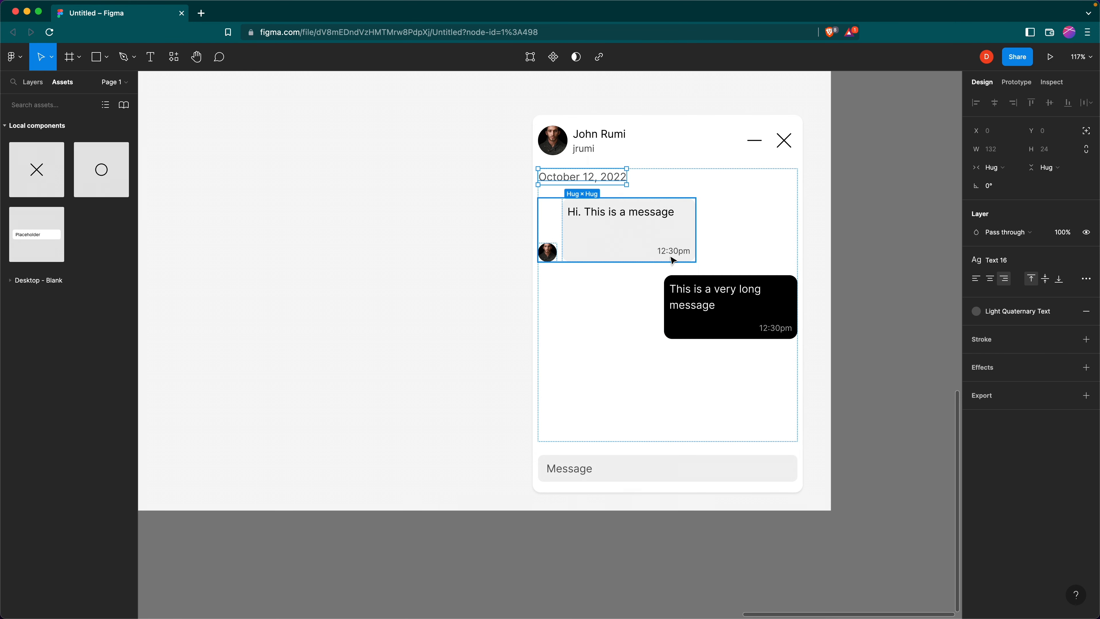
# Set the width of the date text inside the messages frame to Fill container
pyautogui.click(995, 173)
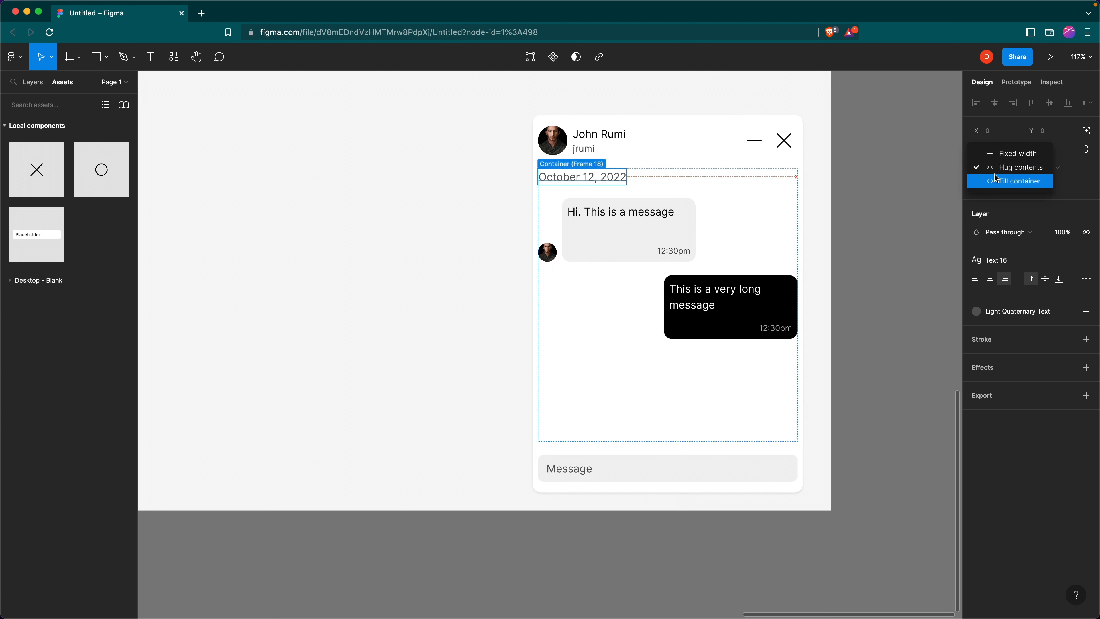
pyautogui.click(1010, 187)
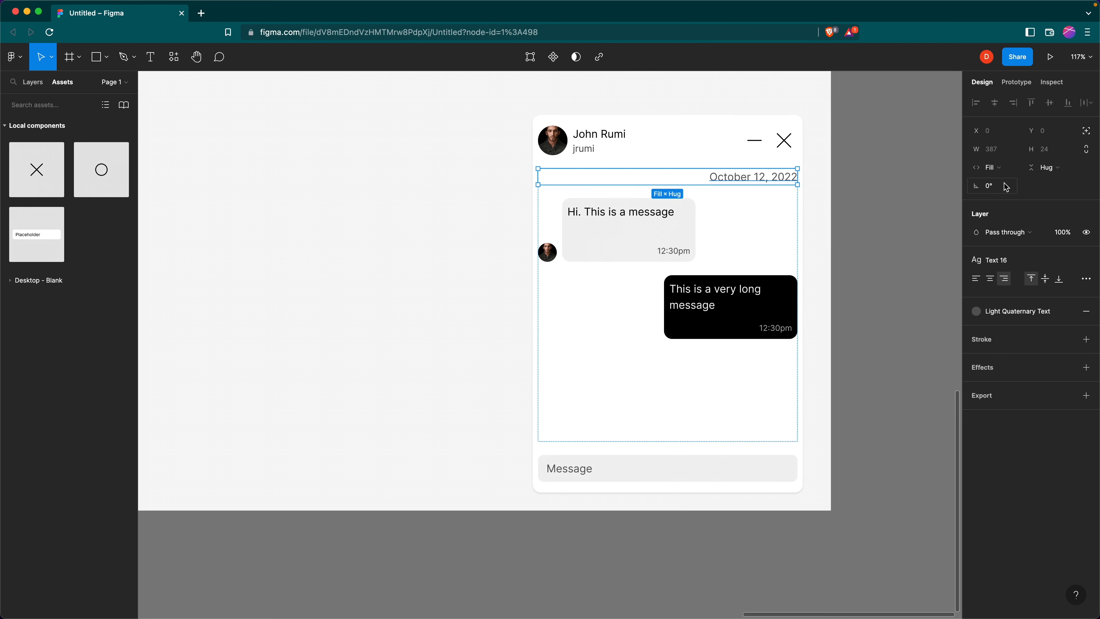
# Center-align the October 12, 2022 date text in the chat window
pyautogui.click(993, 281)
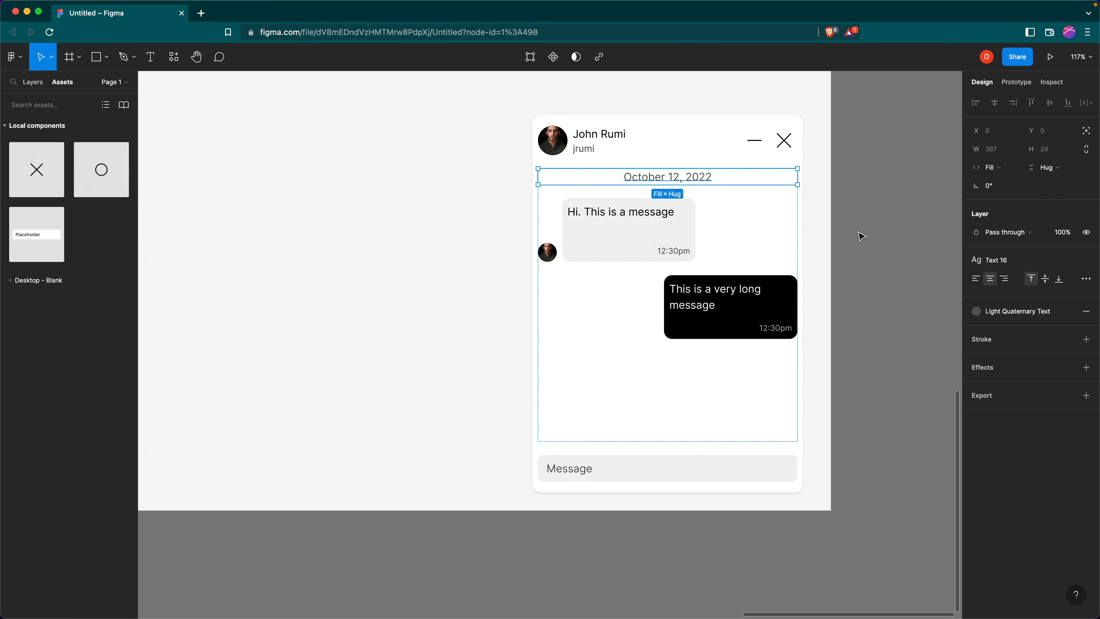
pyautogui.click(818, 230)
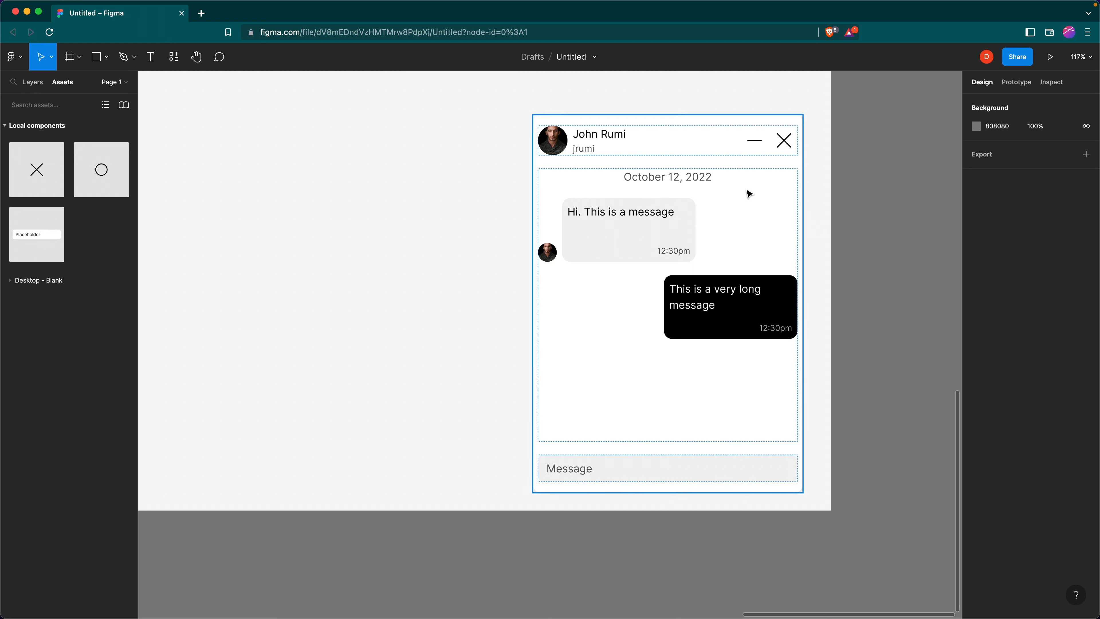
pyautogui.scroll(-2, 774, 226)
# Set the chat window's horizontal and vertical padding to 20
pyautogui.click(774, 229)
pyautogui.scroll(-3, 774, 229)
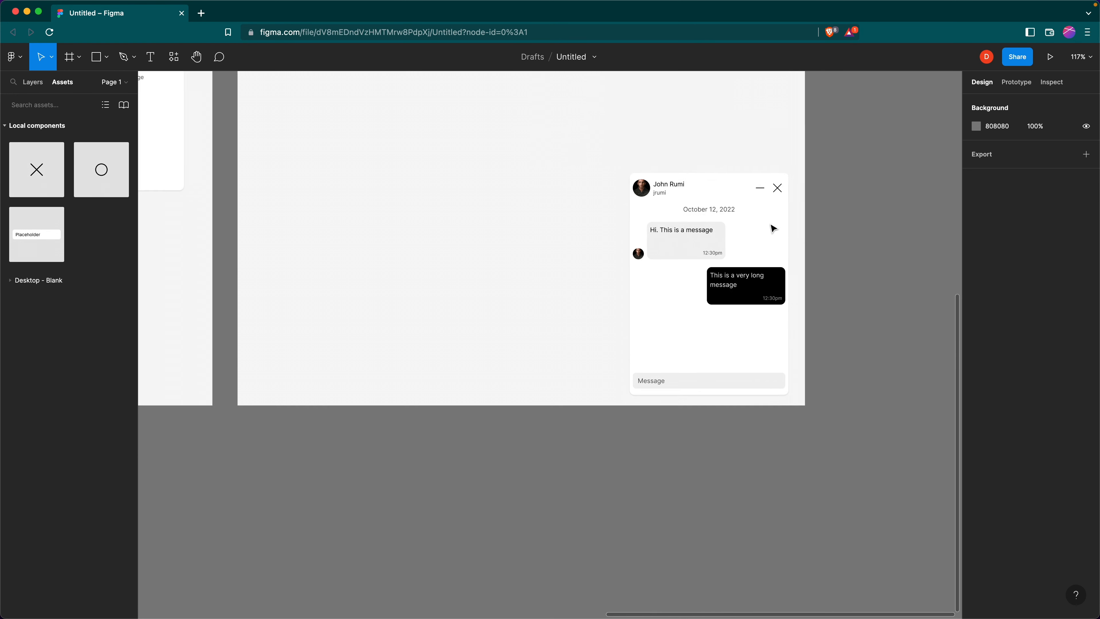
pyautogui.scroll(3, 807, 260)
pyautogui.click(999, 316)
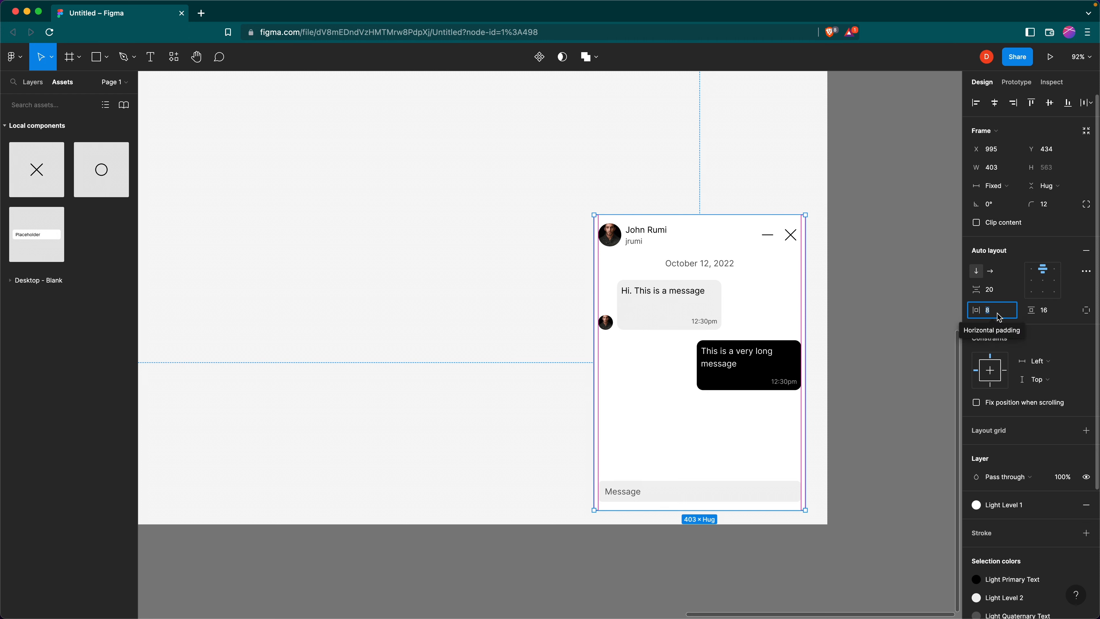
pyautogui.write('20')
pyautogui.press('Tab')
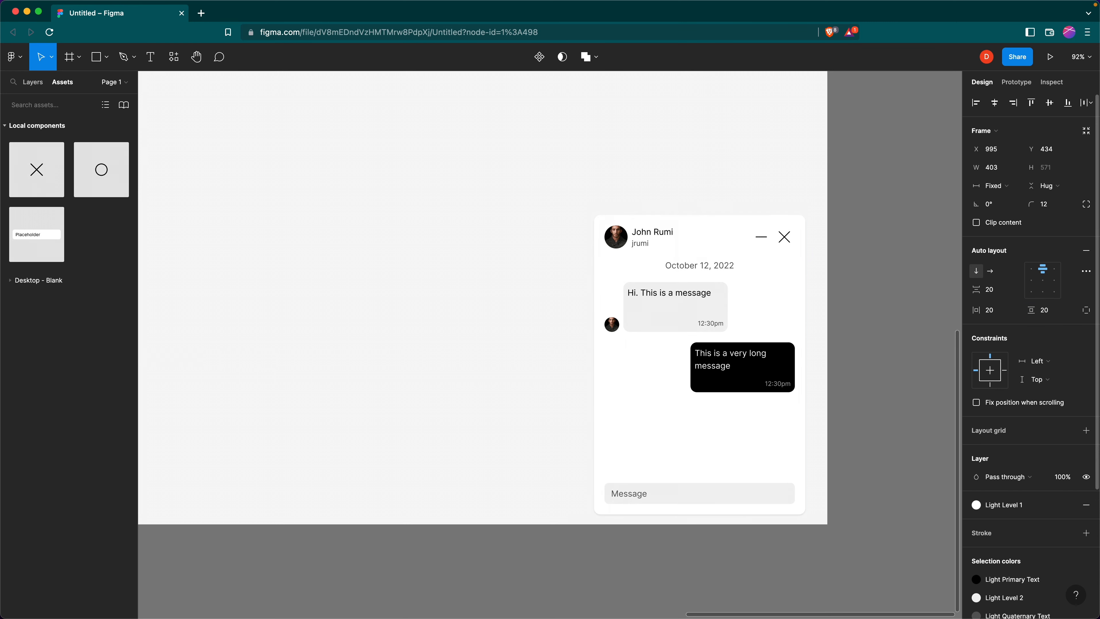
# Move the chat window closer to the lower-right corner of its desktop frame, at X 1011, Y 437
pyautogui.click(859, 353)
pyautogui.moveTo(746, 331); pyautogui.dragTo(755, 333)
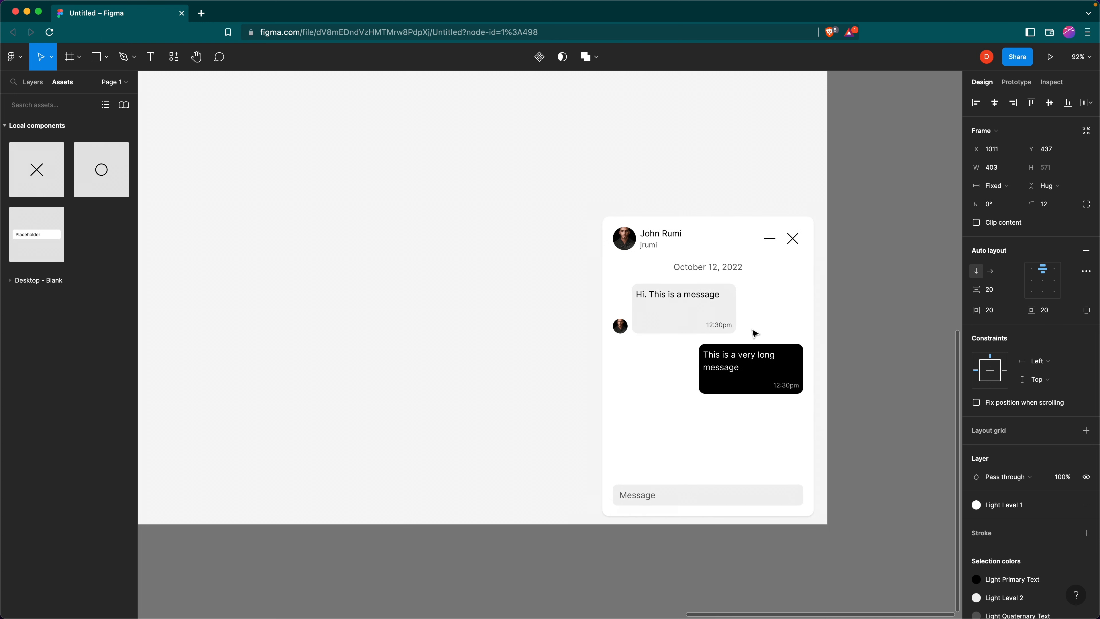
pyautogui.click(852, 332)
pyautogui.scroll(-3, 851, 332)
pyautogui.scroll(2, 852, 334)
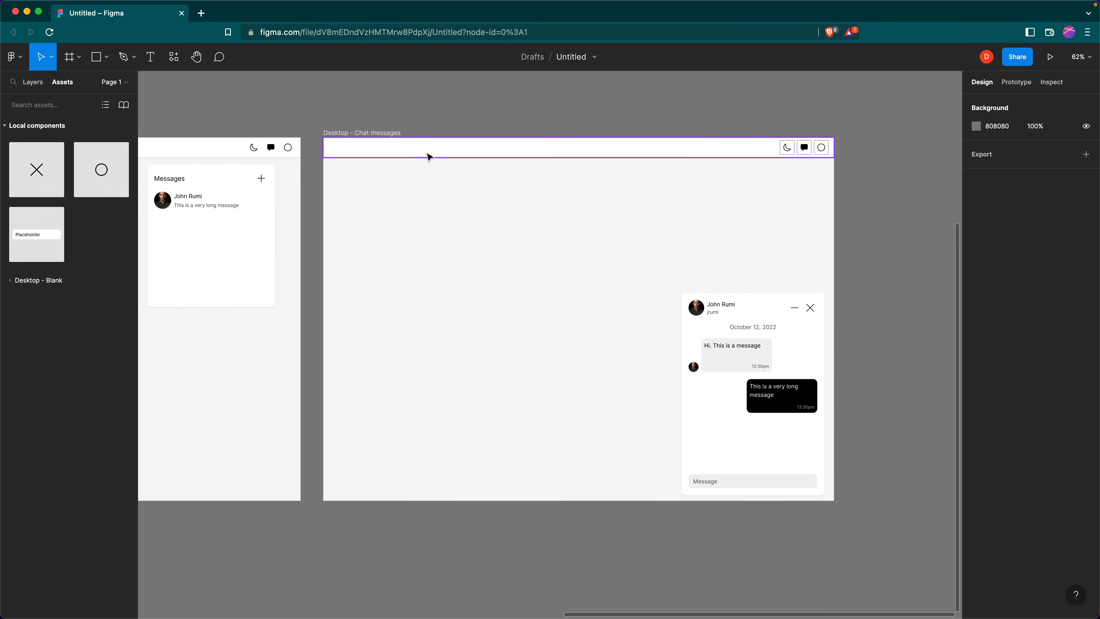
# Duplicate the Desktop - Chat messages frame to the right of the original, at X 3814, Y 675
pyautogui.hscroll(1, 303, 121)
pyautogui.moveTo(325, 131); pyautogui.dragTo(871, 135)
pyautogui.hscroll(5, 871, 135)
pyautogui.hscroll(6, 871, 135)
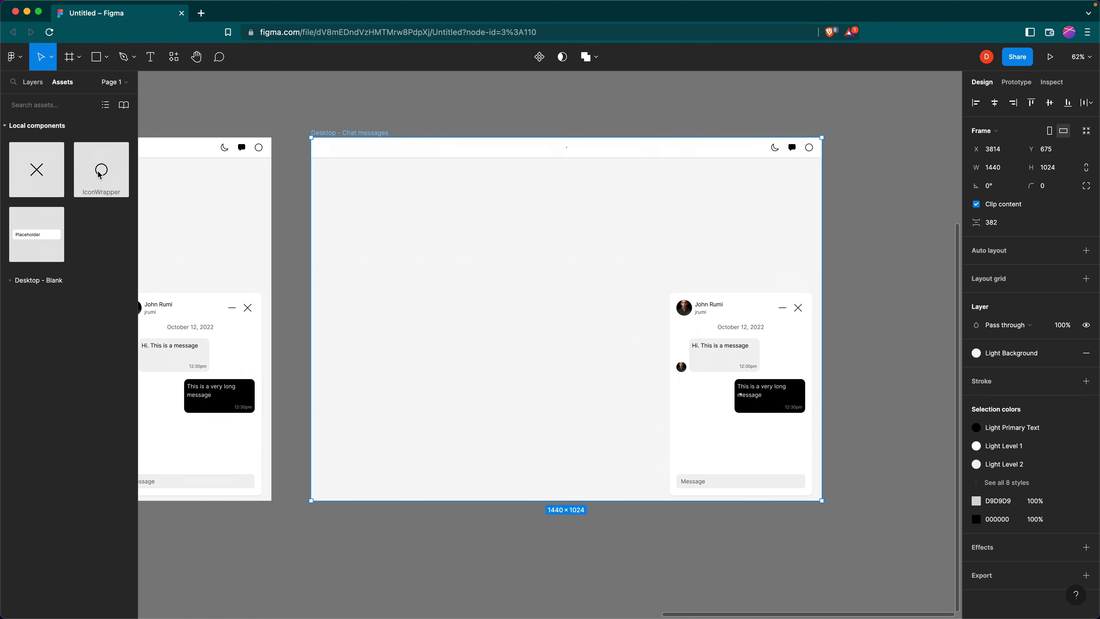
# Insert an IconWrapper instance above the message field in the duplicated chat window and change its icon to ion:send
pyautogui.click(432, 241)
pyautogui.moveTo(765, 456); pyautogui.dragTo(762, 470)
pyautogui.scroll(-1, 762, 415)
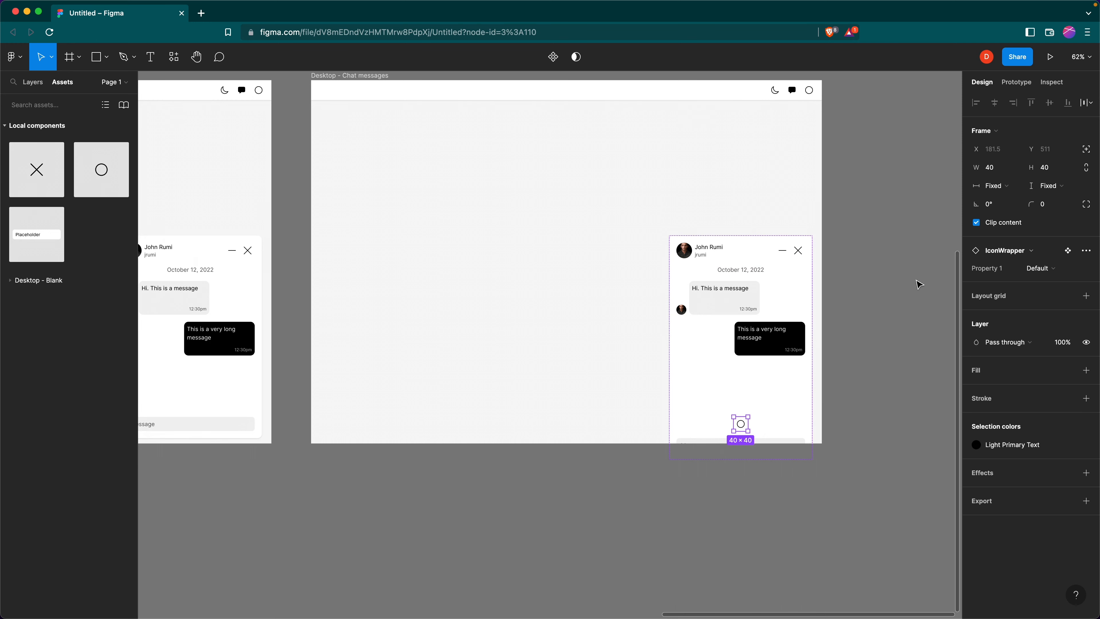
pyautogui.press('Return')
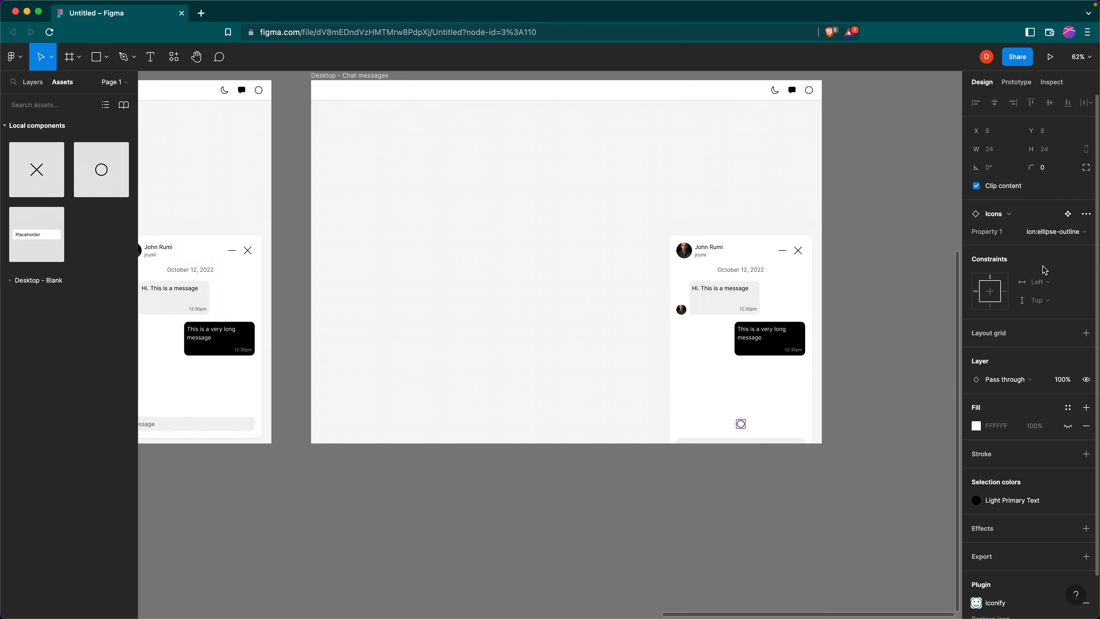
pyautogui.click(1078, 232)
pyautogui.click(1077, 273)
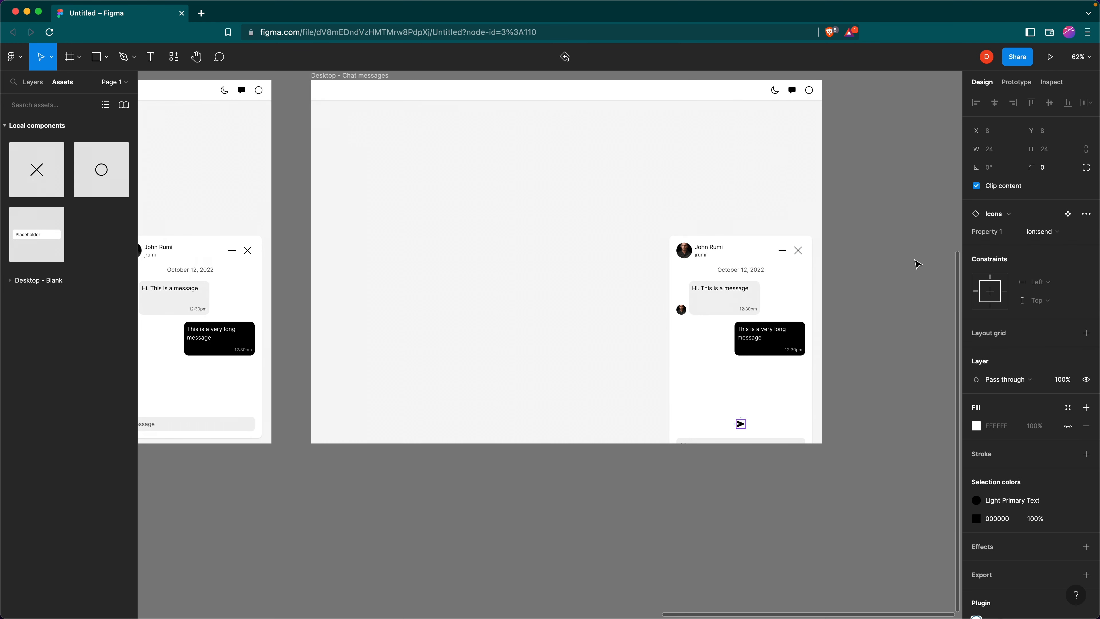
# Wrap the send icon and message field in a horizontal auto layout, with the icon placed after the field
pyautogui.click(745, 438)
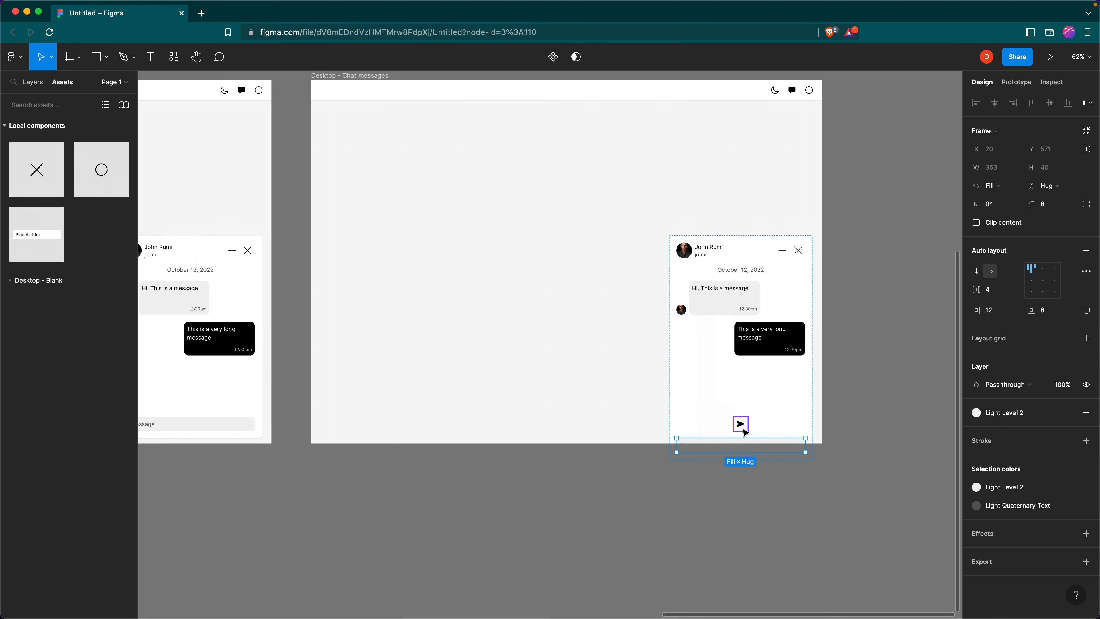
pyautogui.hotkey('shift', 'a')
pyautogui.scroll(-2, 842, 427)
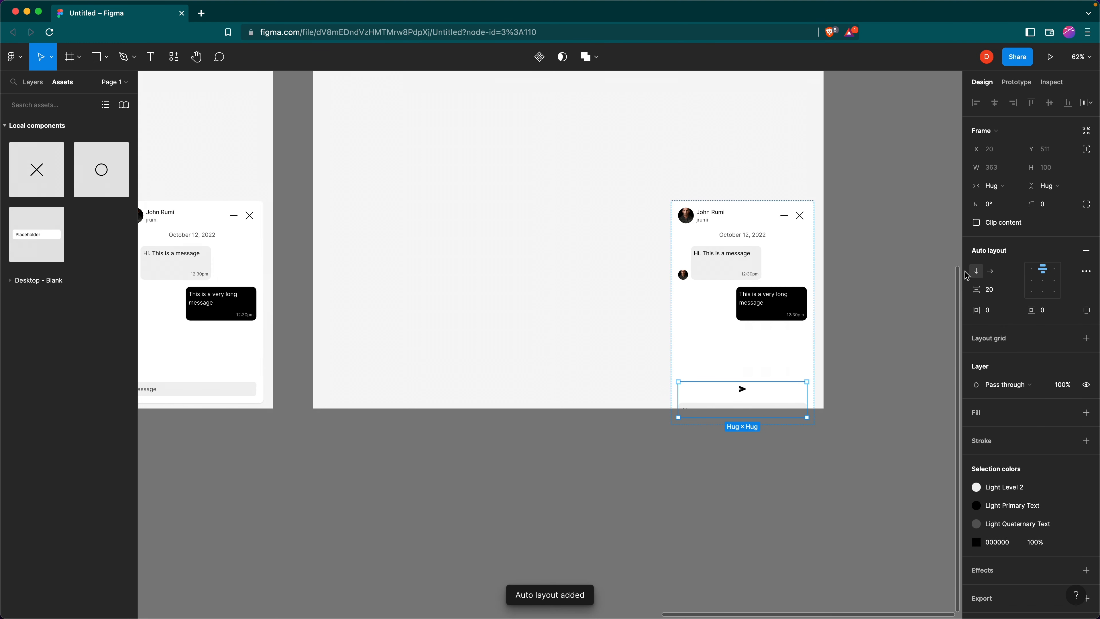
pyautogui.click(990, 271)
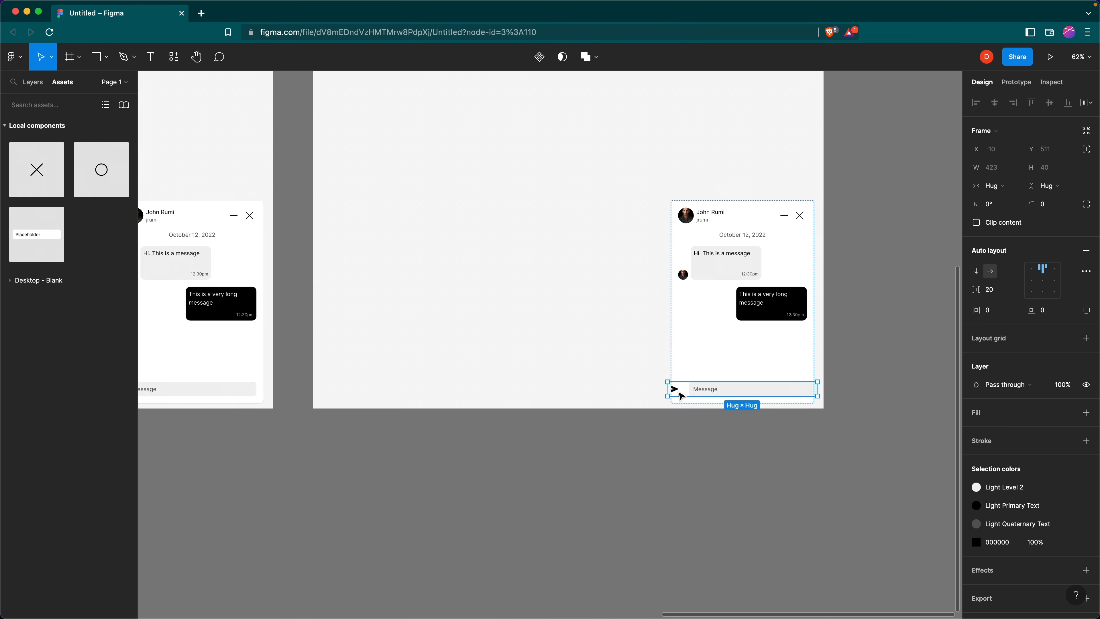
pyautogui.moveTo(680, 394); pyautogui.dragTo(802, 392)
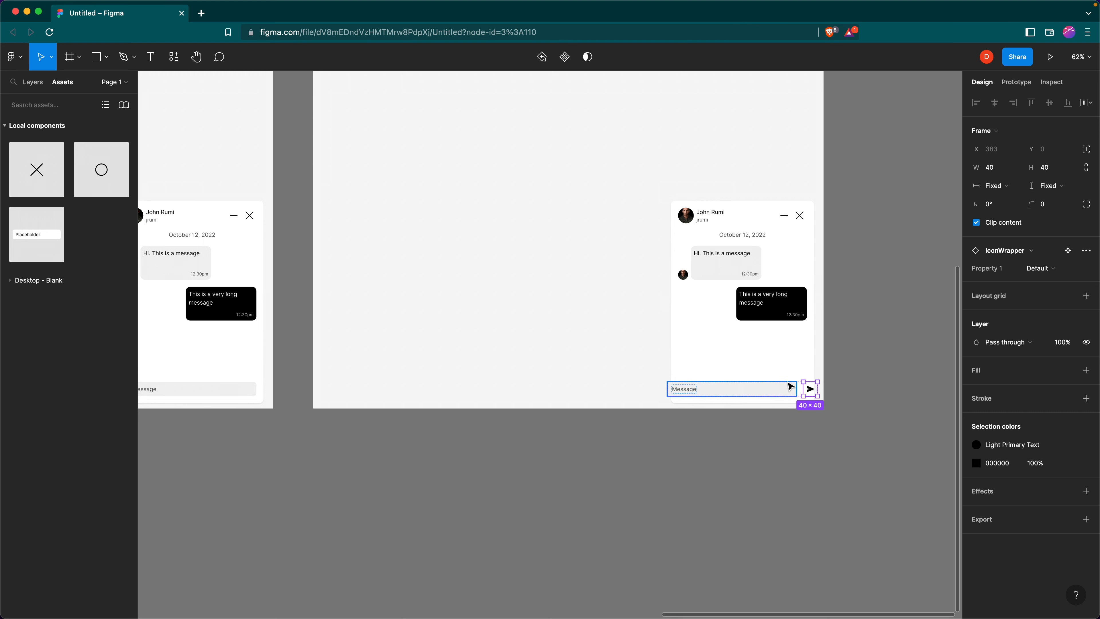
# Set the width of both the message field and its enclosing auto layout row to Fill
pyautogui.click(787, 390)
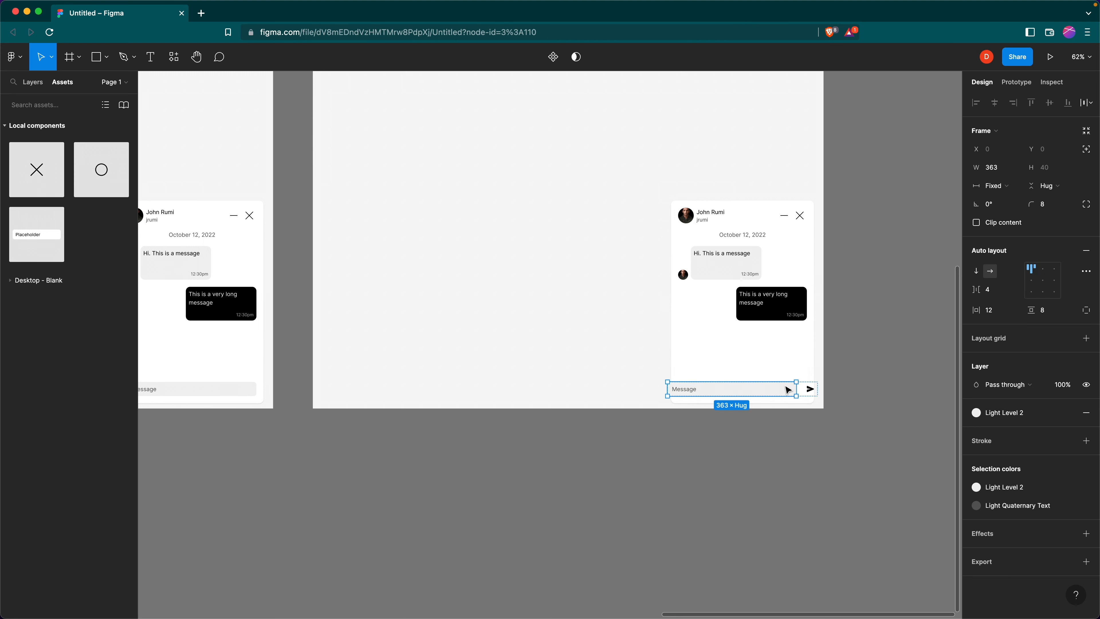
pyautogui.click(999, 186)
pyautogui.click(1003, 210)
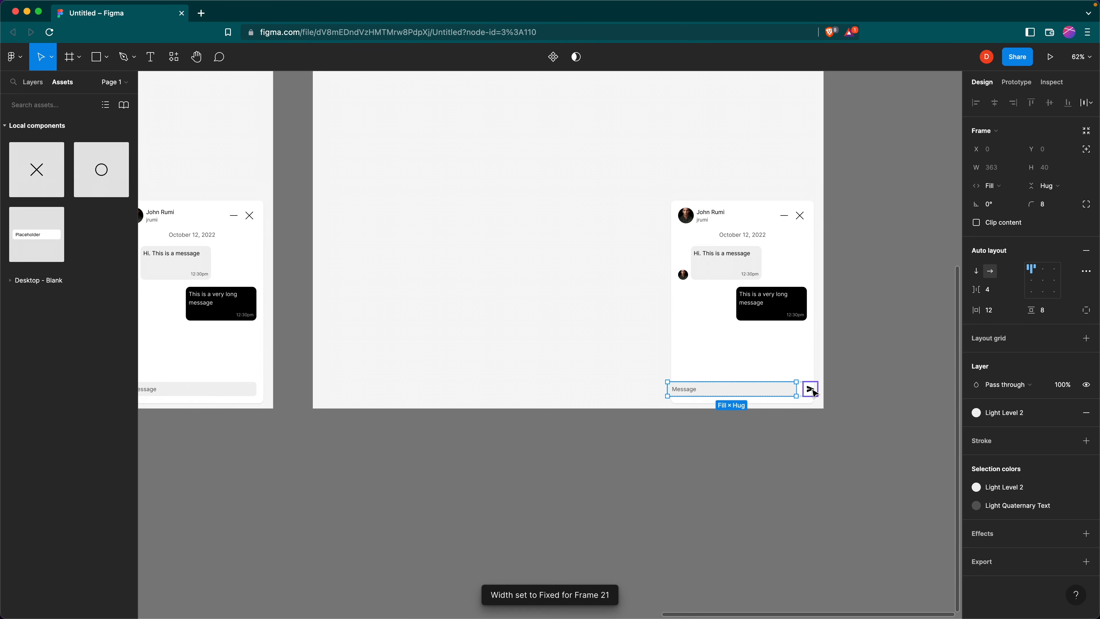
pyautogui.click(822, 397)
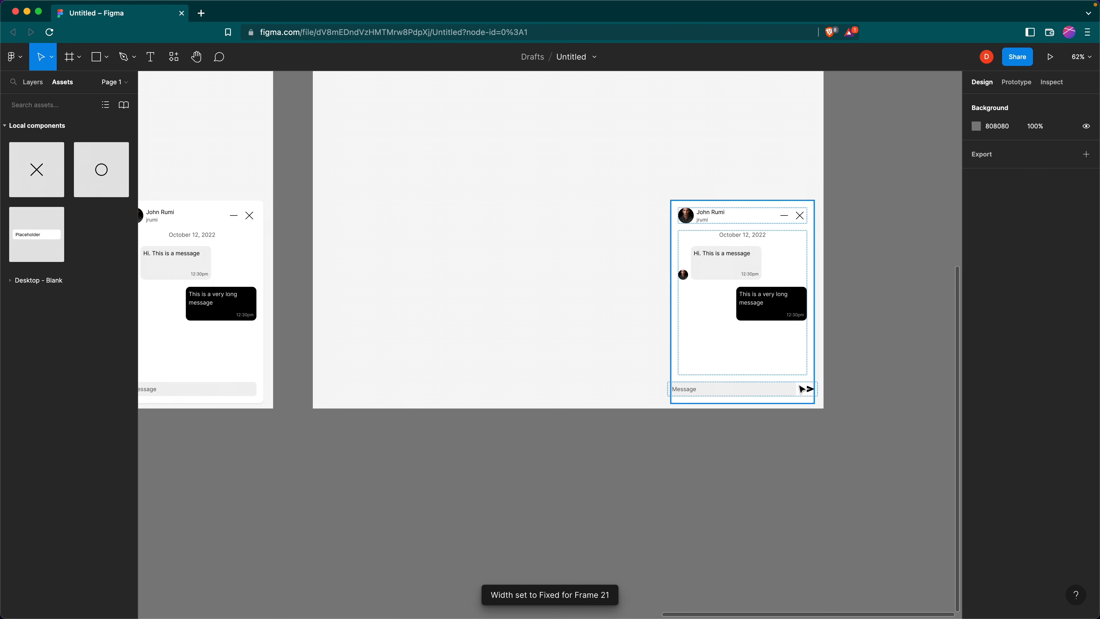
pyautogui.doubleClick(788, 388)
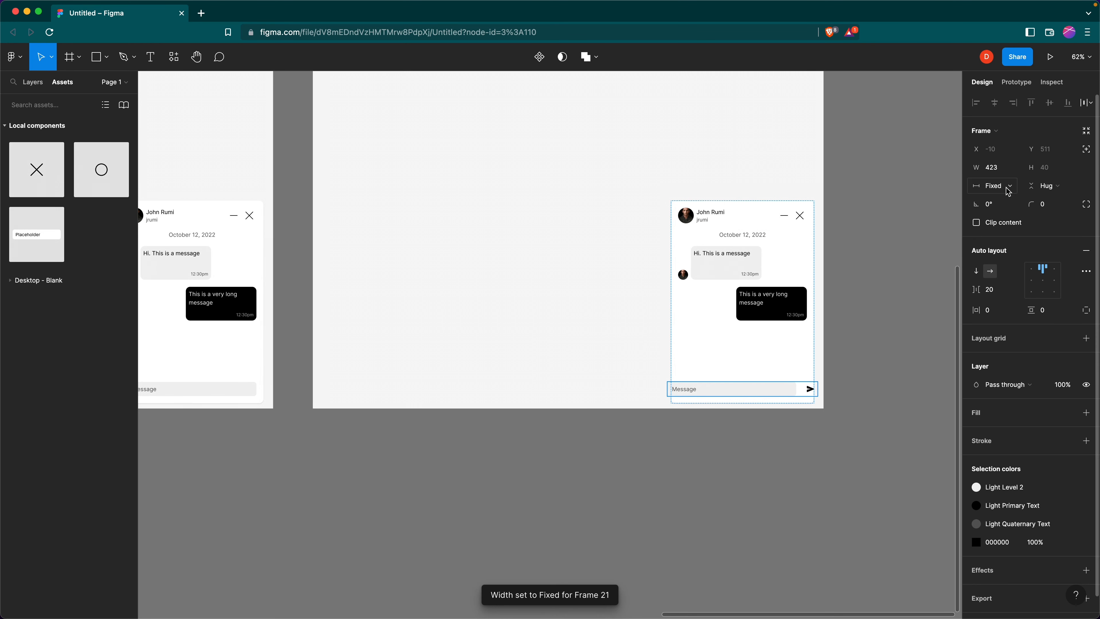
pyautogui.click(996, 185)
pyautogui.click(1015, 214)
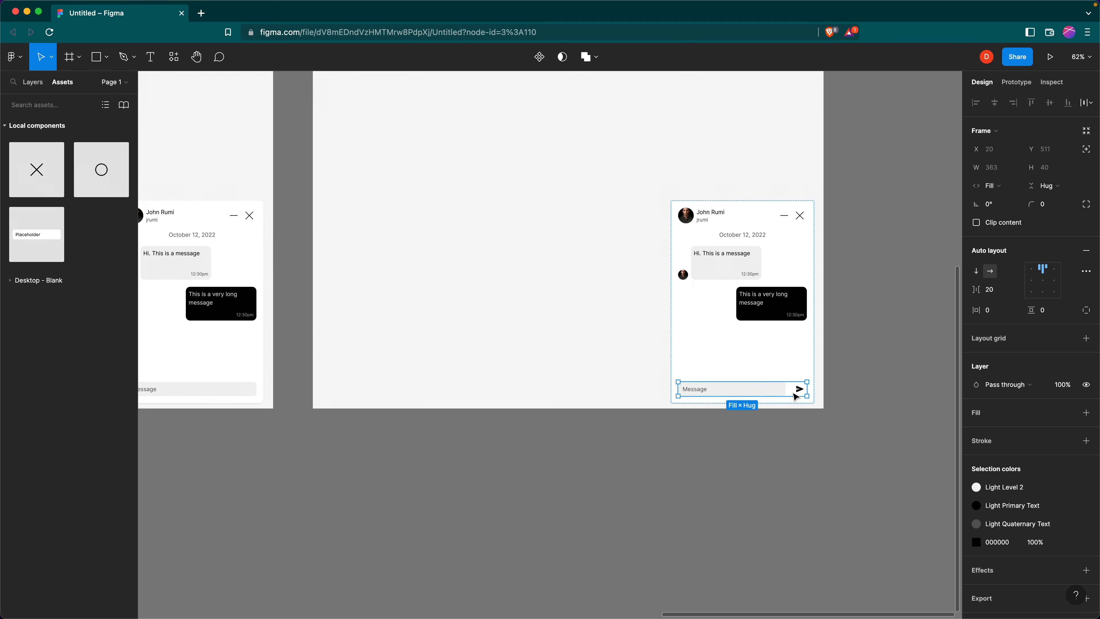
# Set the spacing between the message field and the send icon to 8
pyautogui.click(993, 291)
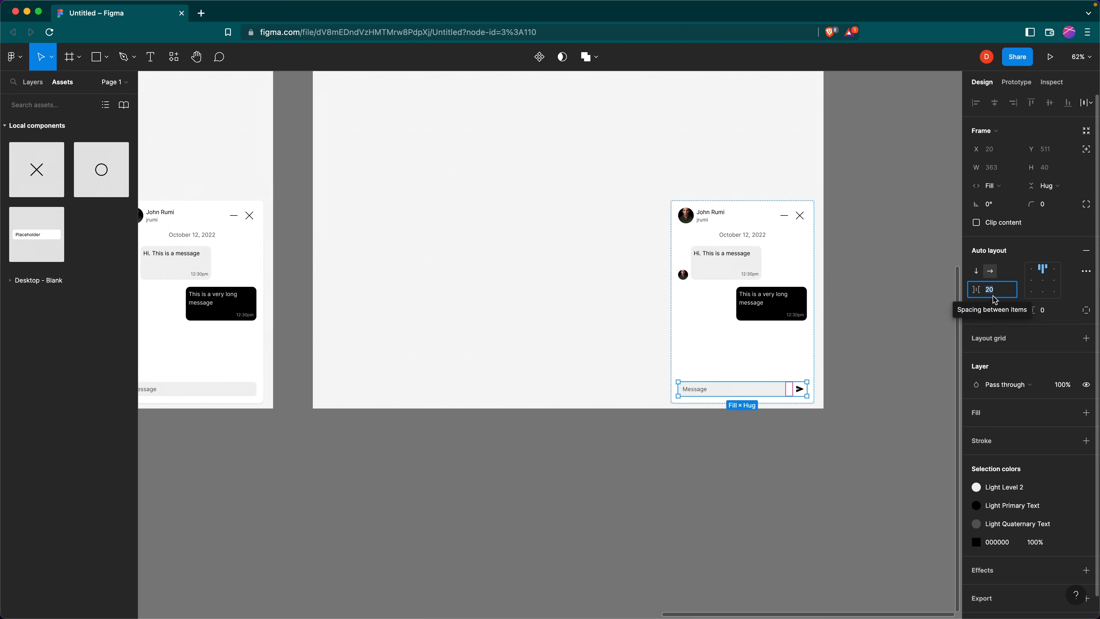
pyautogui.write('8')
pyautogui.press('Return')
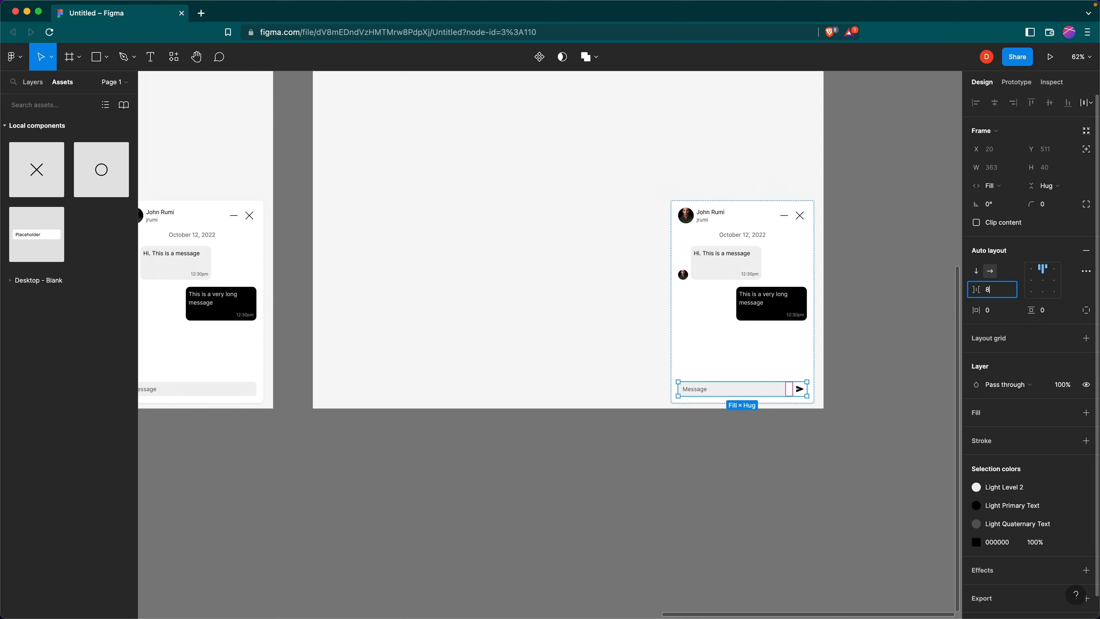
# Set the spacing between items in the message row to 4
pyautogui.click(999, 295)
pyautogui.write('4')
pyautogui.press('Return')
pyautogui.hscroll(-2, 817, 329)
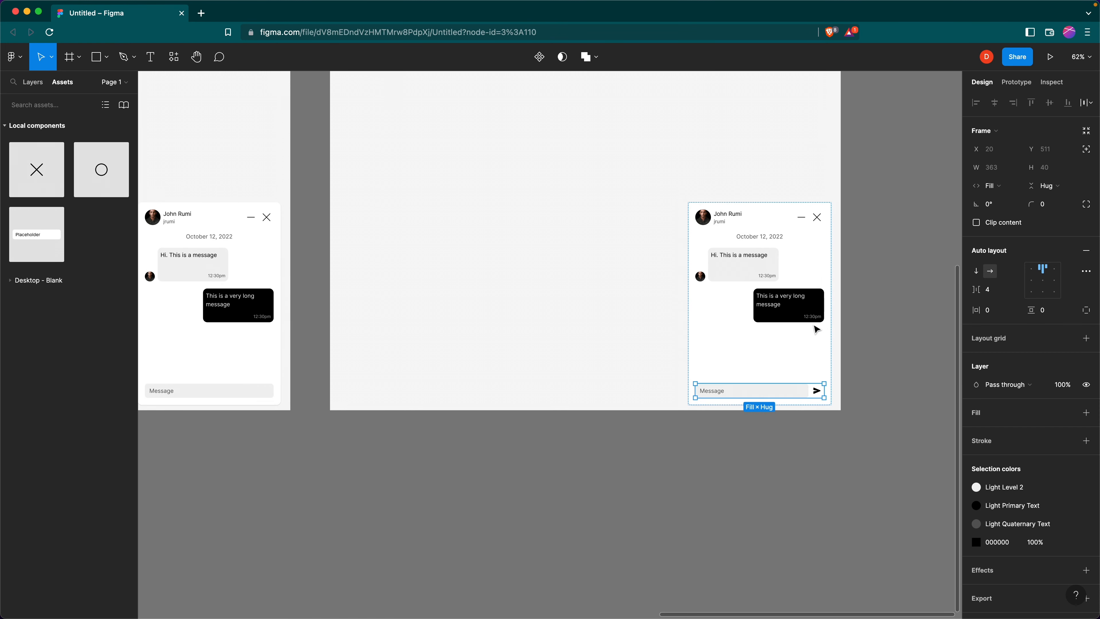
# Apply the Light Primary Text color style to the Message placeholder text in the duplicated chat window
pyautogui.click(901, 357)
pyautogui.doubleClick(716, 392)
pyautogui.doubleClick(718, 393)
pyautogui.doubleClick(717, 393)
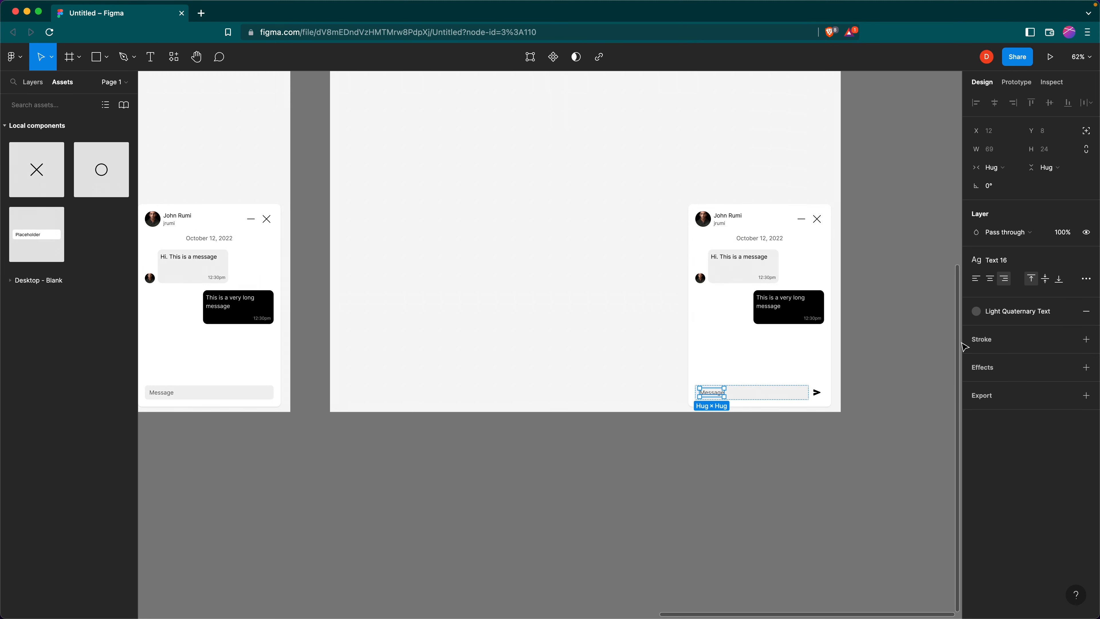
pyautogui.click(1068, 311)
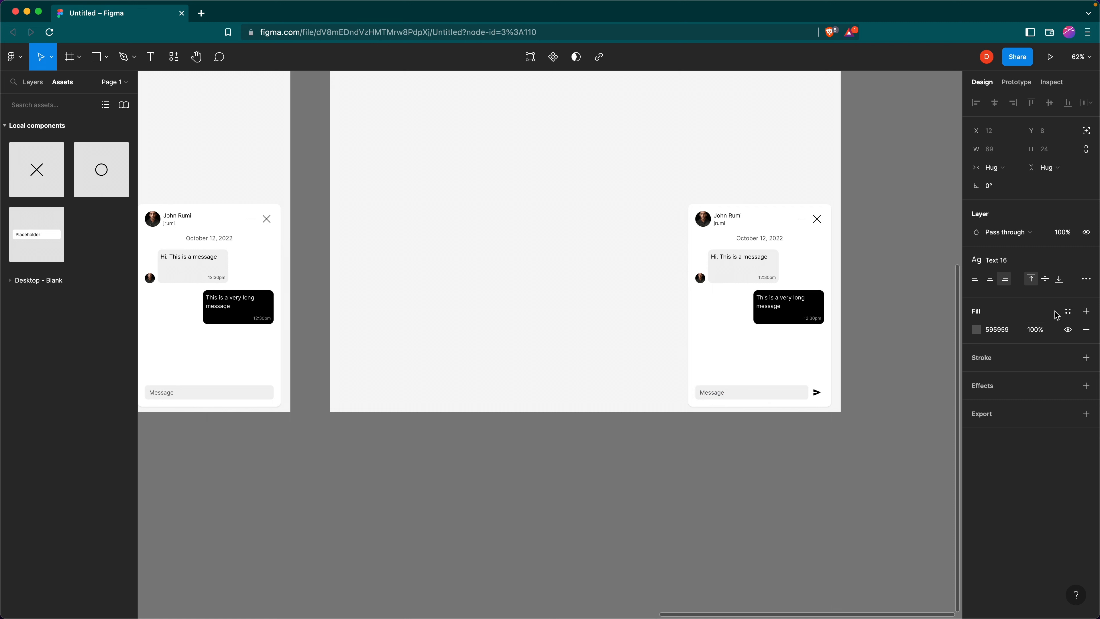
pyautogui.click(1067, 311)
pyautogui.scroll(-3, 1028, 433)
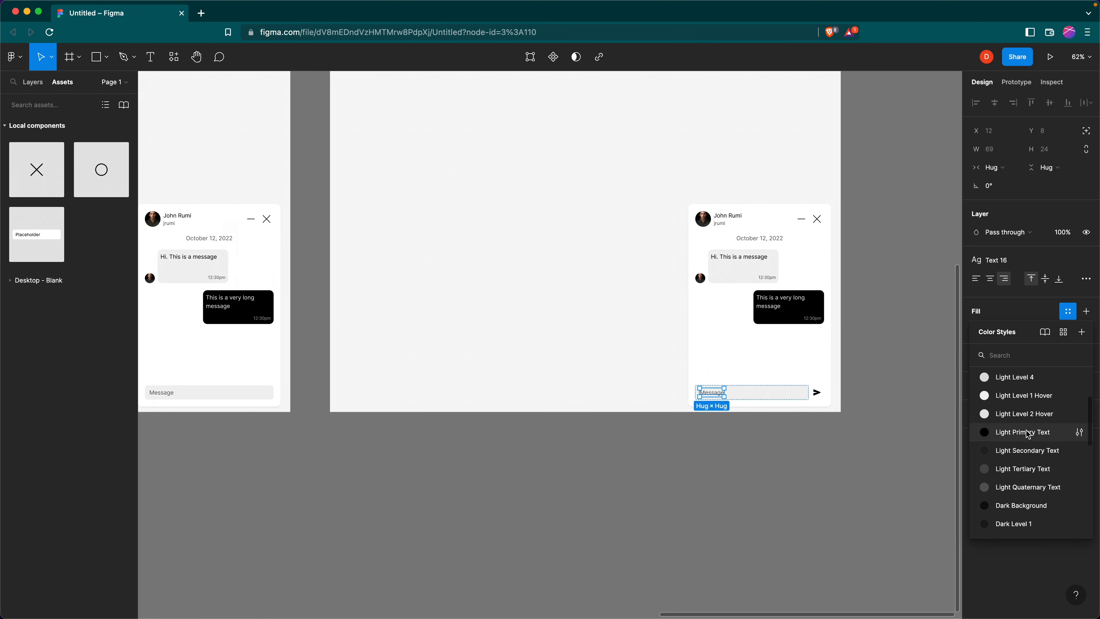
pyautogui.click(1029, 433)
# Replace the message field's placeholder text with "Typing a message"
pyautogui.doubleClick(717, 394)
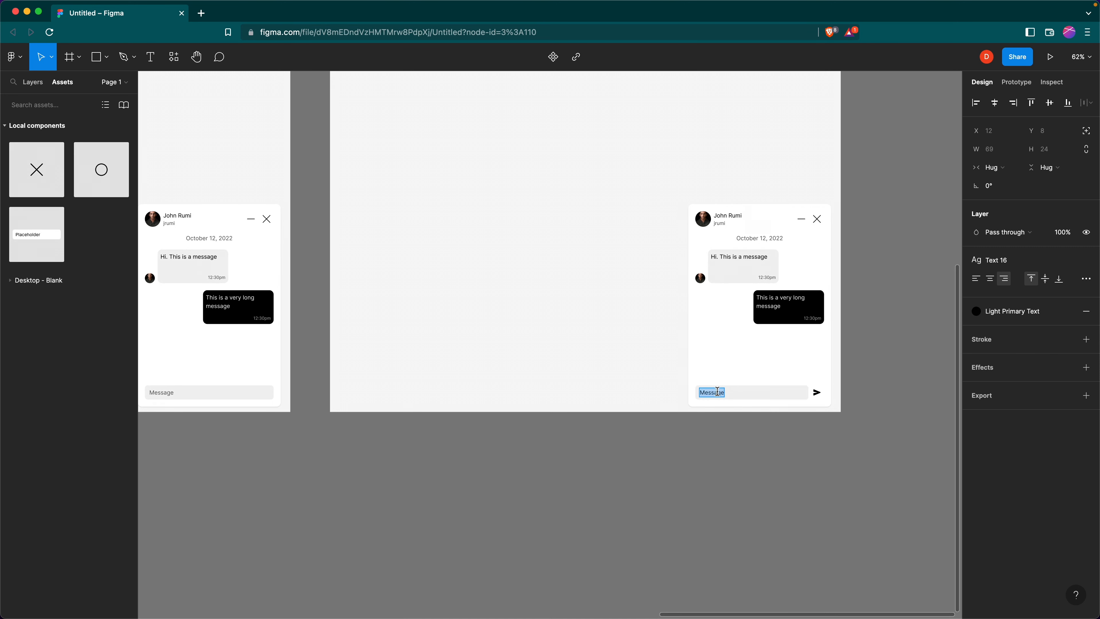
pyautogui.write('Typing a m')
pyautogui.press('Escape')
pyautogui.scroll(3, 855, 376)
pyautogui.hscroll(-5, 854, 375)
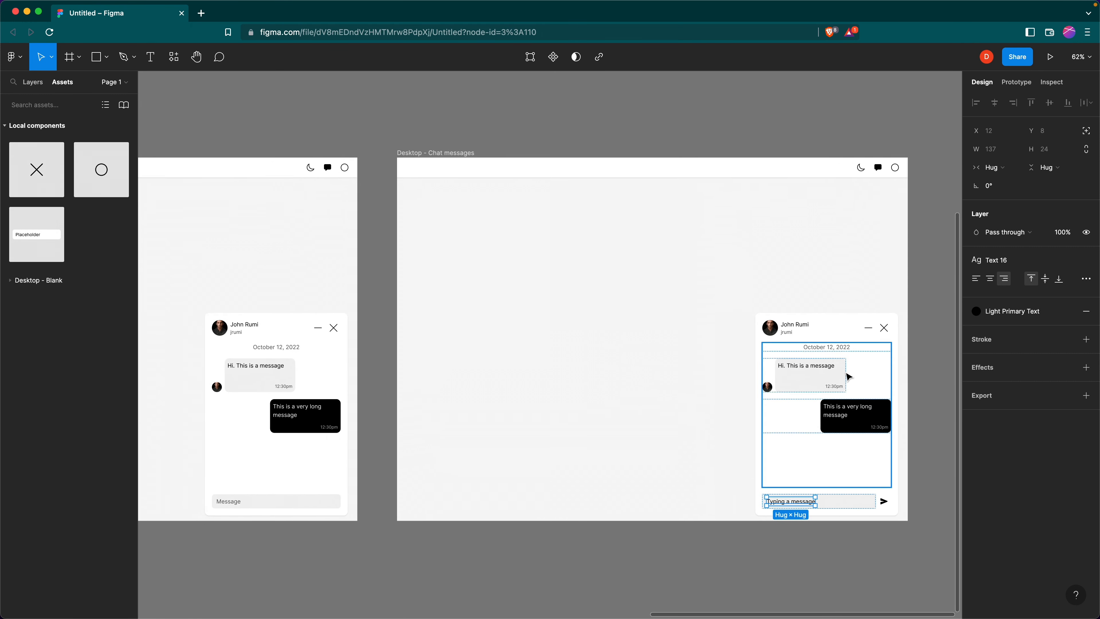
# Rename the duplicated desktop frame to "Desktop - Chat messages - typing"
pyautogui.scroll(2, 634, 221)
pyautogui.hscroll(-2, 634, 221)
pyautogui.doubleClick(576, 99)
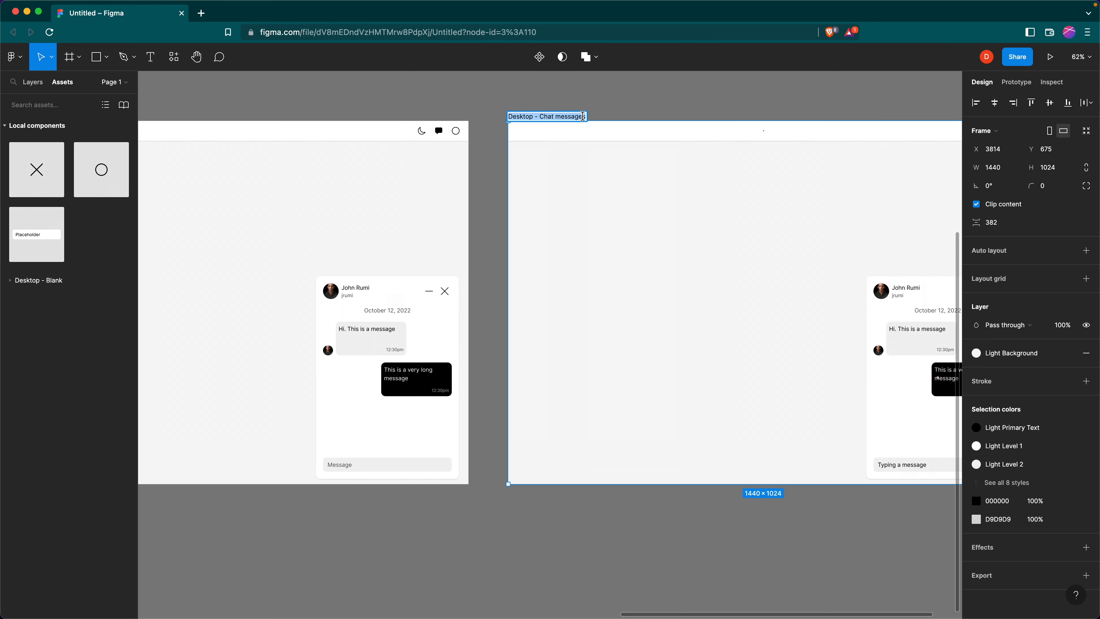
pyautogui.click(587, 115)
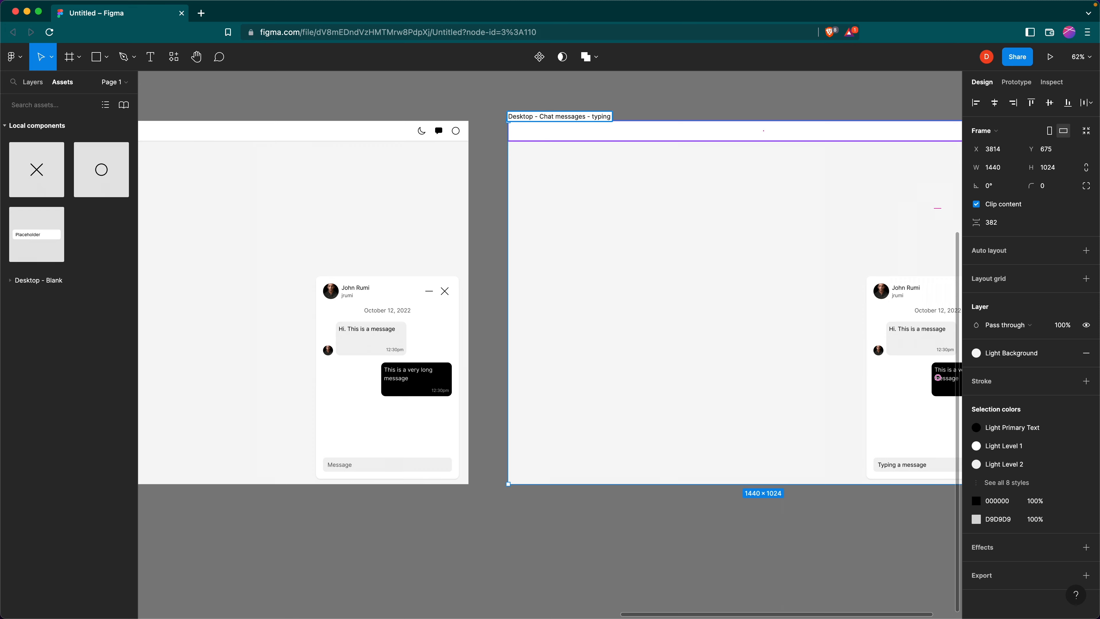
pyautogui.click(658, 105)
# Duplicate the original Desktop - Chat messages frame directly below itself, at X 2262, Y 1800
pyautogui.hscroll(4, 655, 108)
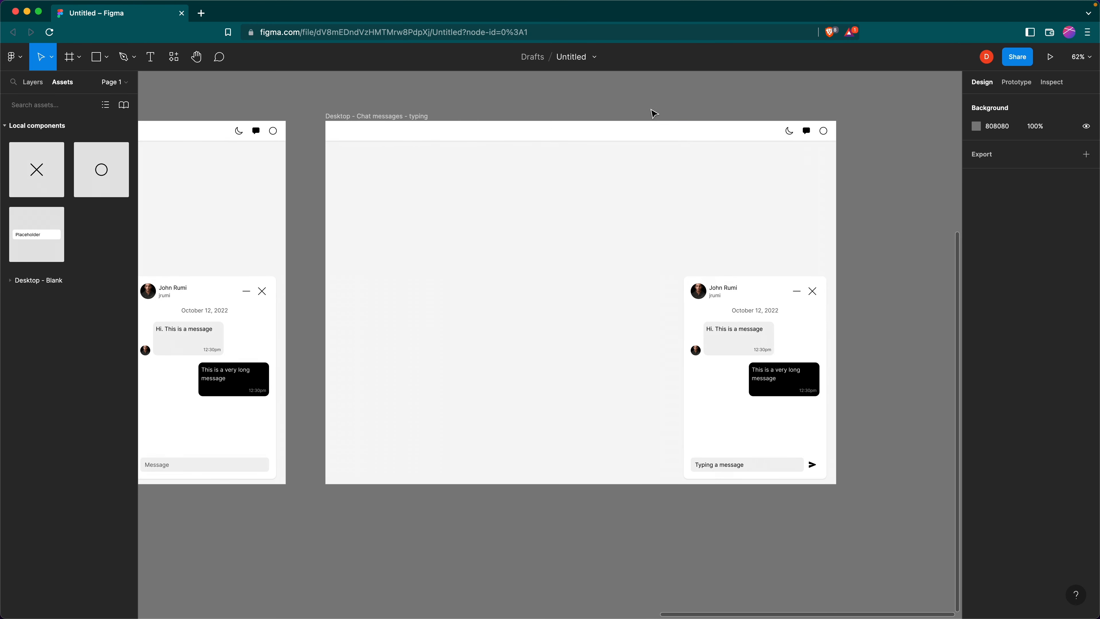
pyautogui.scroll(-5, 683, 249)
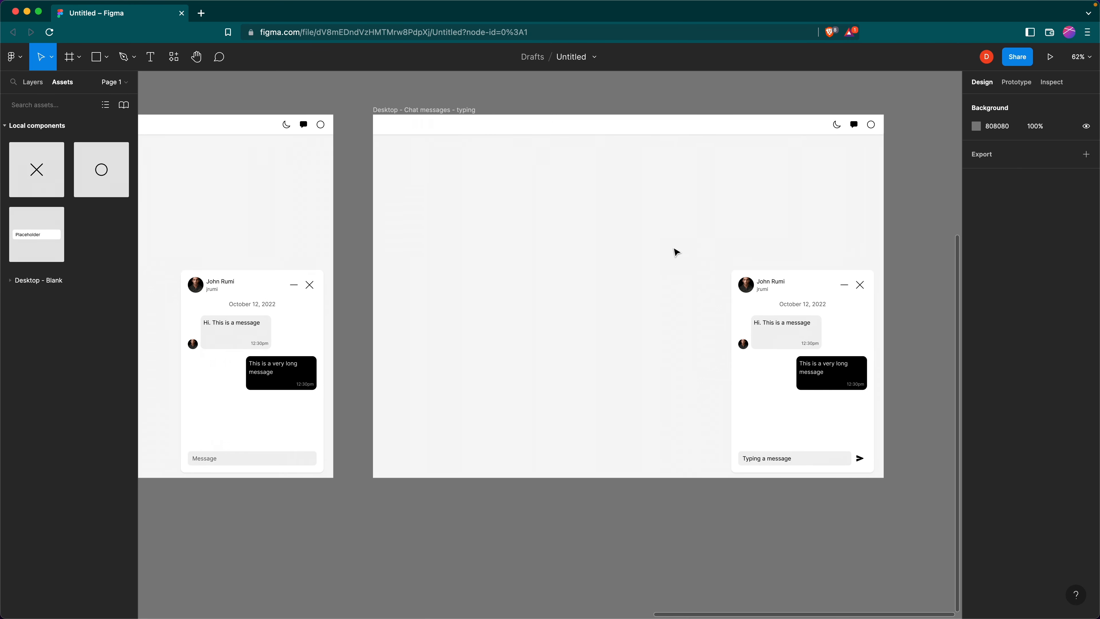
pyautogui.hscroll(-8, 676, 251)
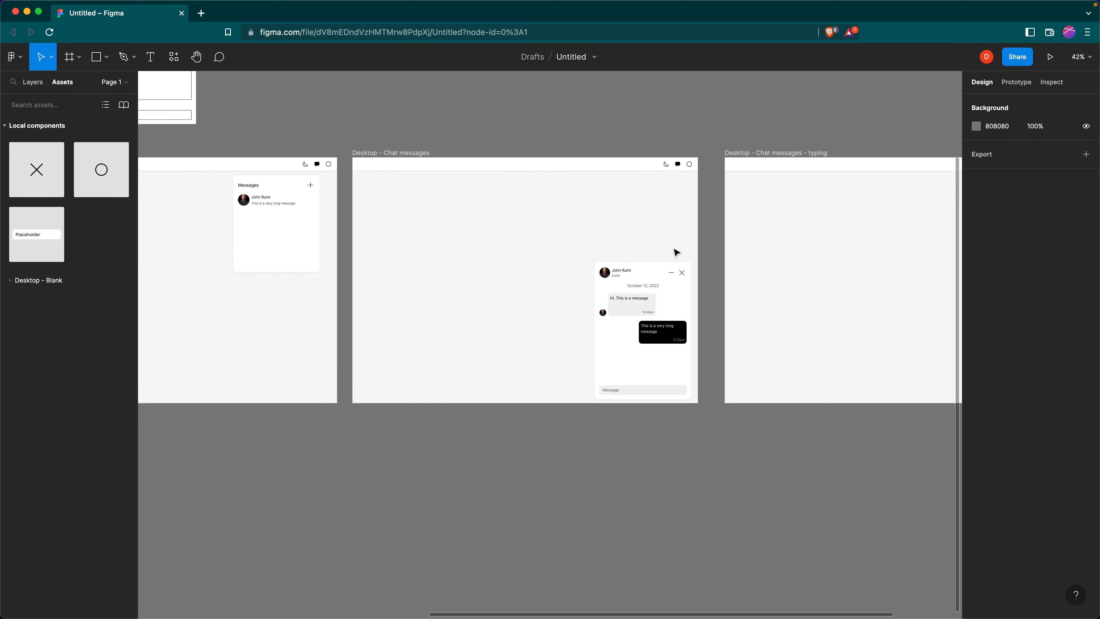
pyautogui.hscroll(-3, 572, 216)
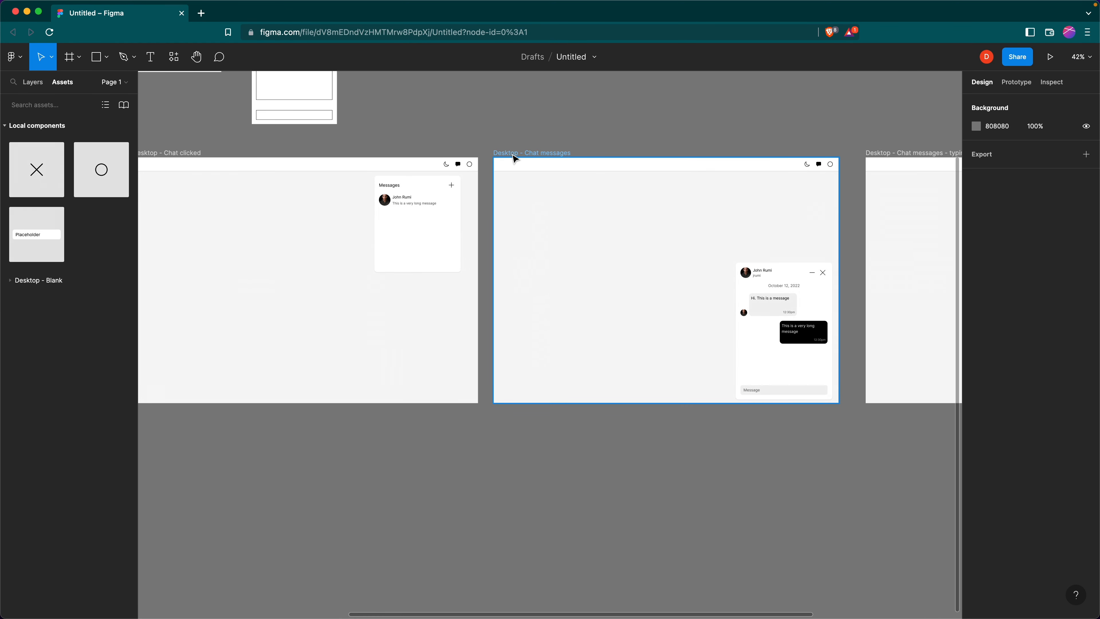
pyautogui.hscroll(3, 524, 162)
pyautogui.moveTo(470, 152); pyautogui.dragTo(474, 423)
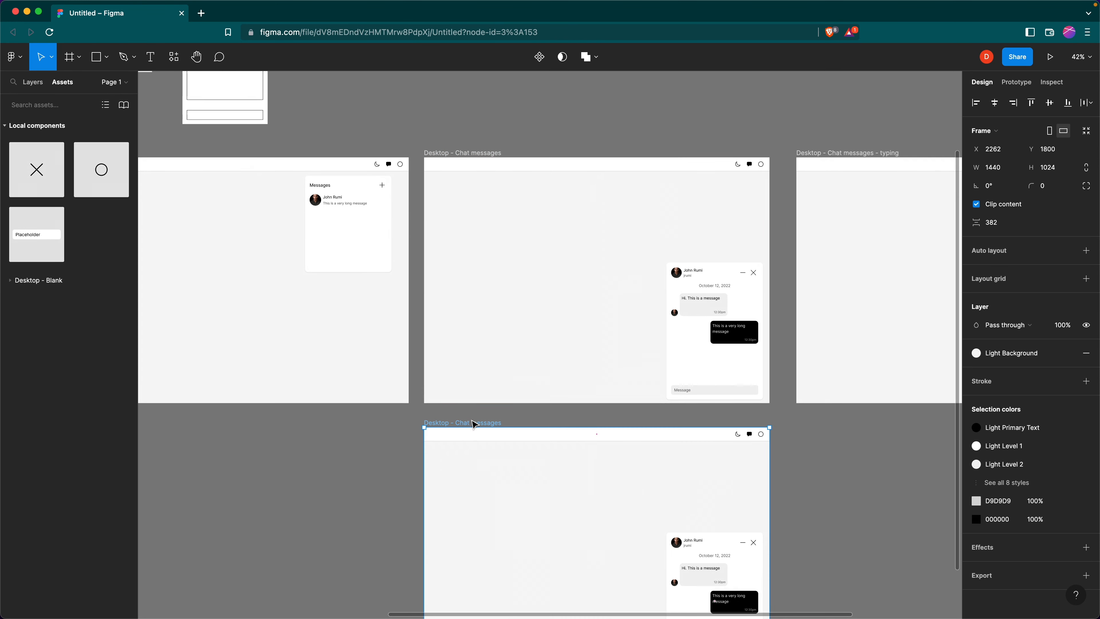
# Delete the date label, both chat messages and the message field from the chat window in the lower duplicated frame
pyautogui.scroll(-7, 479, 420)
pyautogui.scroll(2, 494, 390)
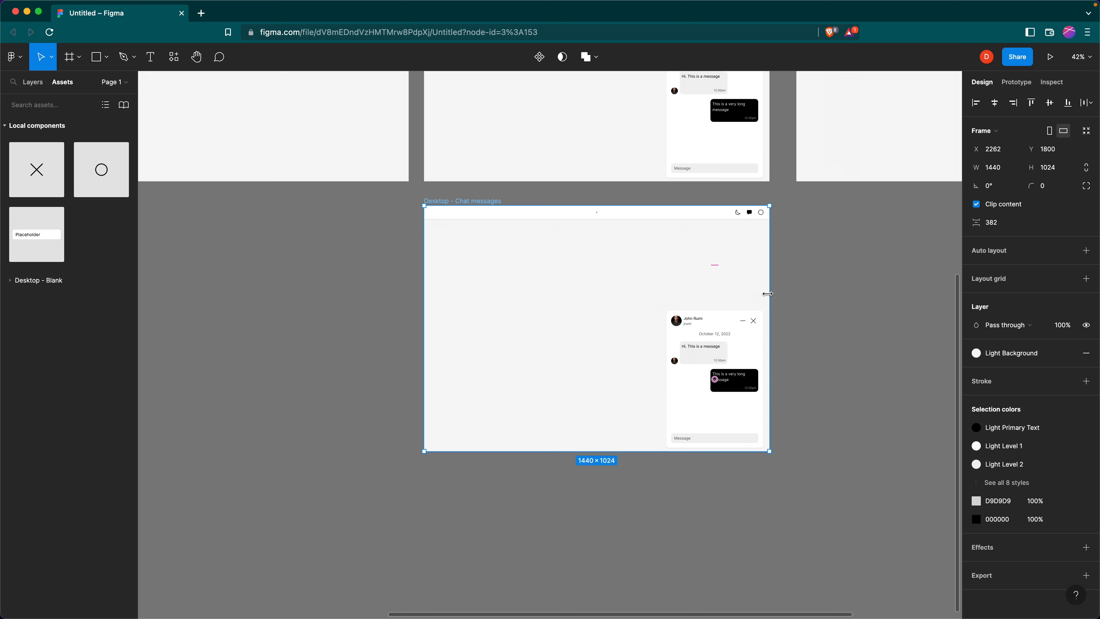
pyautogui.scroll(3, 755, 346)
pyautogui.click(712, 363)
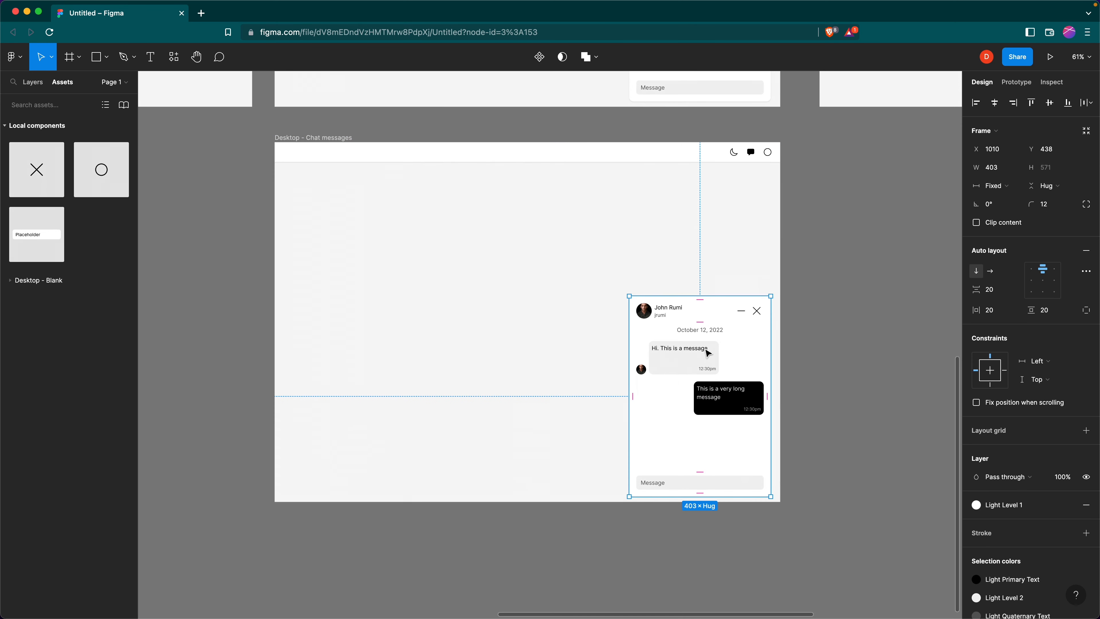
pyautogui.doubleClick(706, 355)
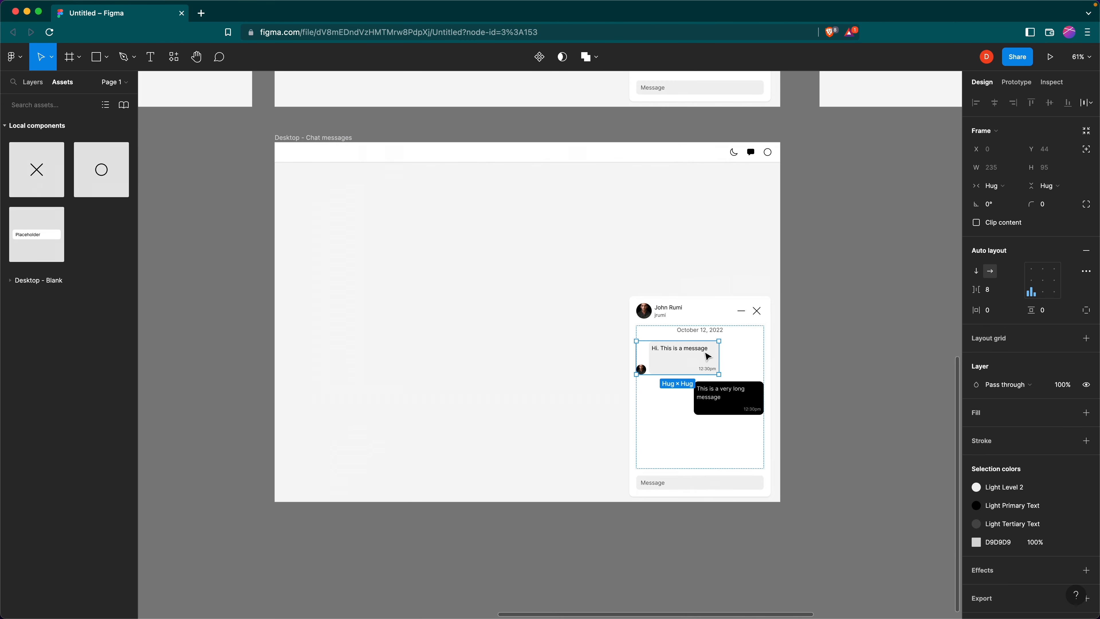
pyautogui.keyDown('shift'); pyautogui.click(732, 396); pyautogui.keyUp('shift')
pyautogui.keyDown('shift'); pyautogui.click(716, 335); pyautogui.keyUp('shift')
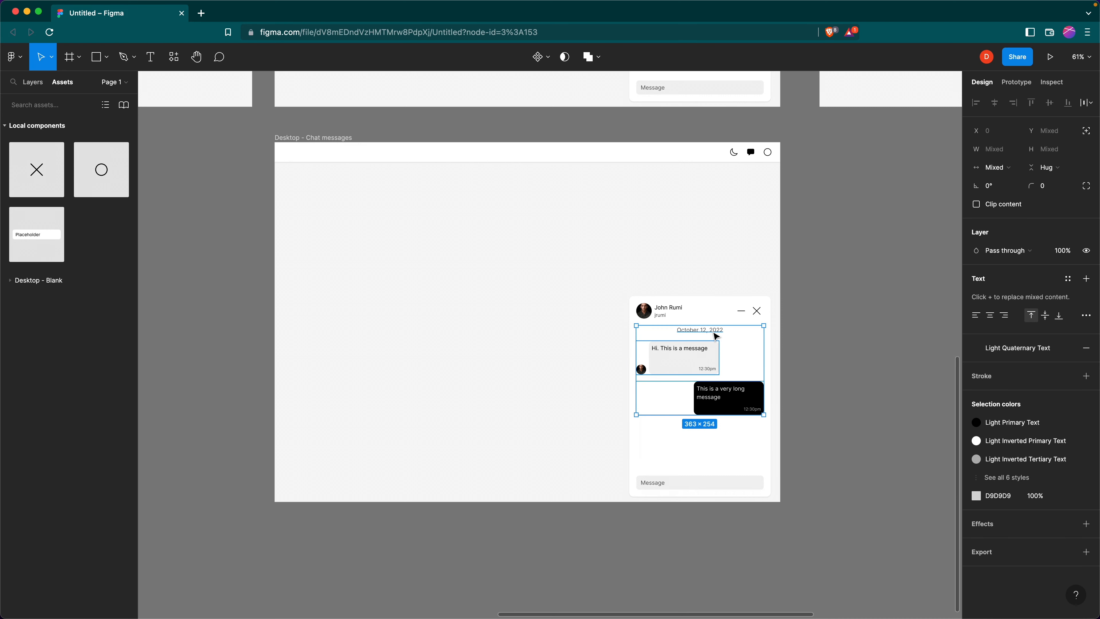
pyautogui.press('BackSpace')
pyautogui.doubleClick(717, 487)
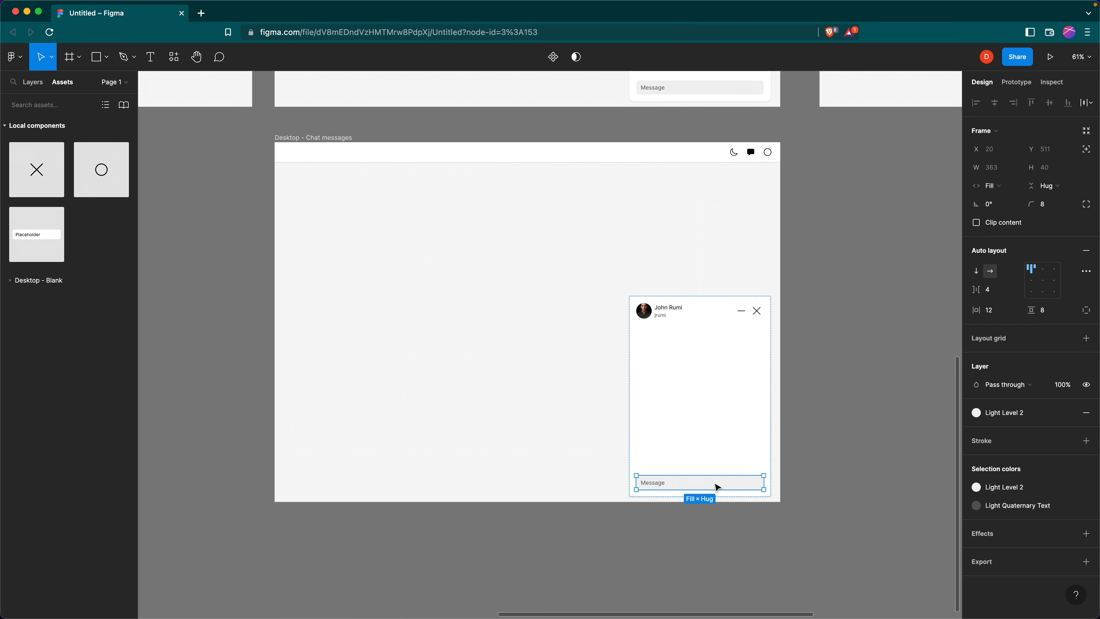
pyautogui.press('BackSpace')
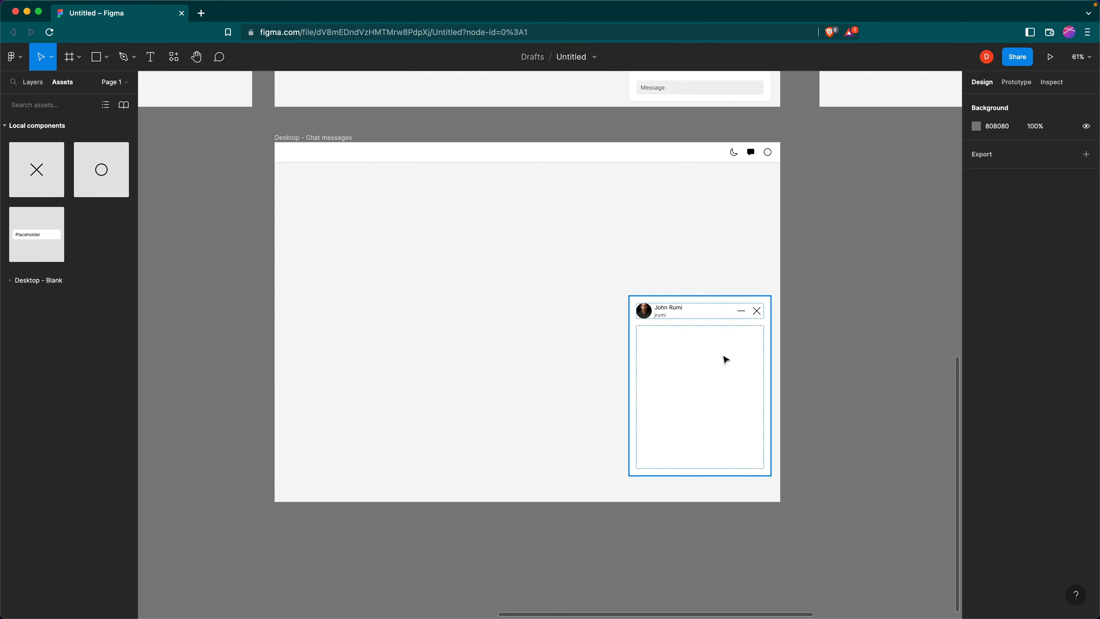
# Delete the avatar and the username beneath the contact's name from the chat window header
pyautogui.click(667, 311)
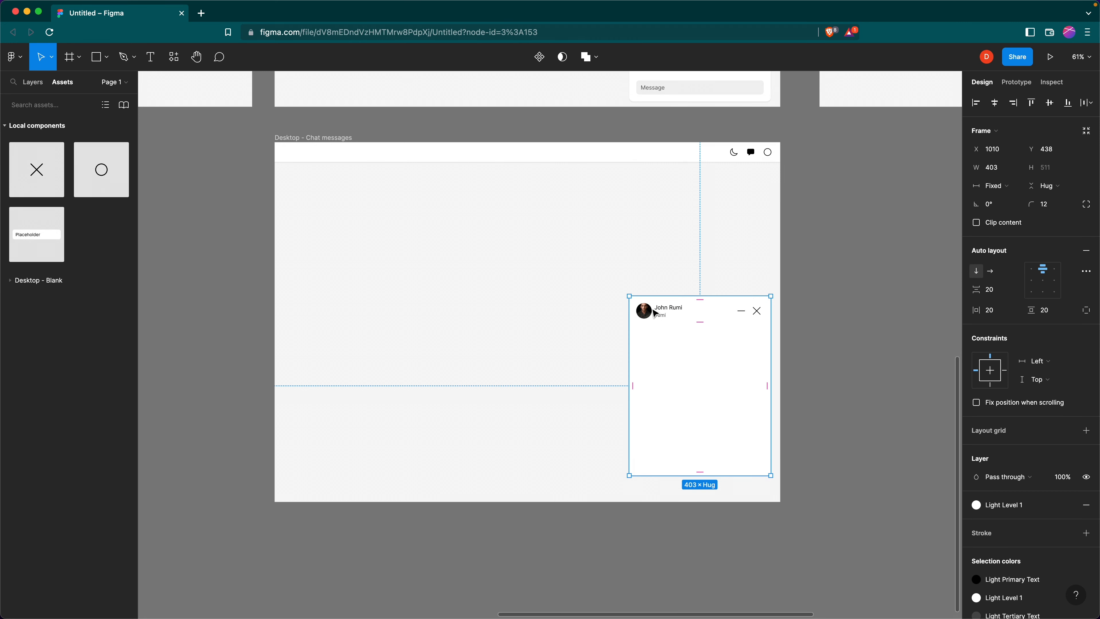
pyautogui.click(645, 311)
pyautogui.click(644, 311)
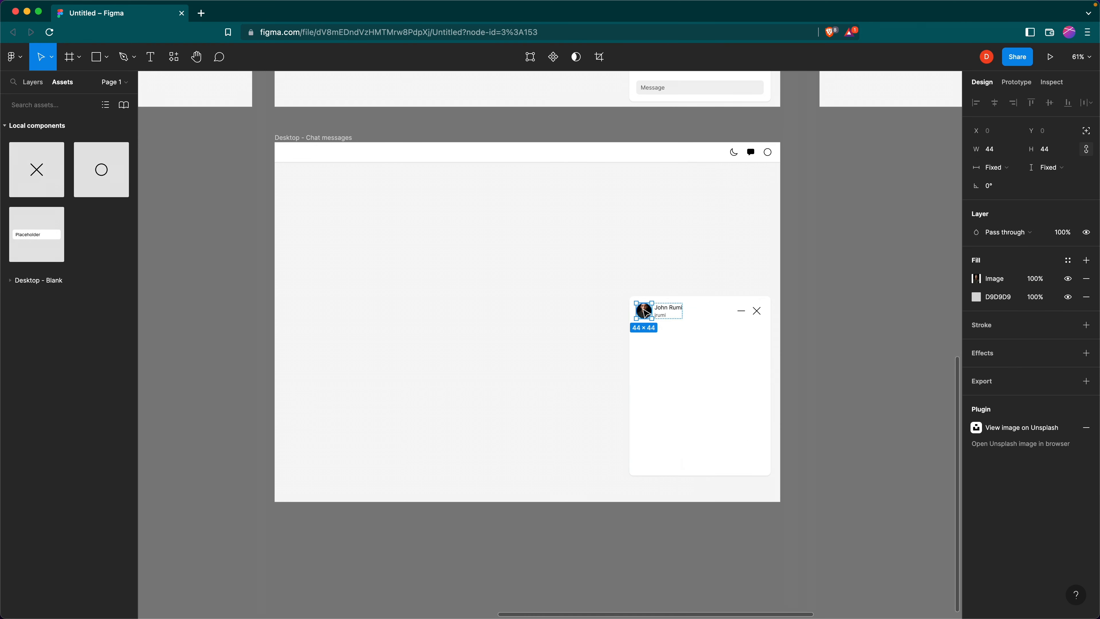
pyautogui.press('BackSpace')
pyautogui.click(644, 316)
pyautogui.click(644, 316)
pyautogui.click(645, 319)
pyautogui.doubleClick(644, 316)
pyautogui.press('BackSpace')
# Replace the contact's name in the chat window header with "New Message"
pyautogui.tripleClick(649, 312)
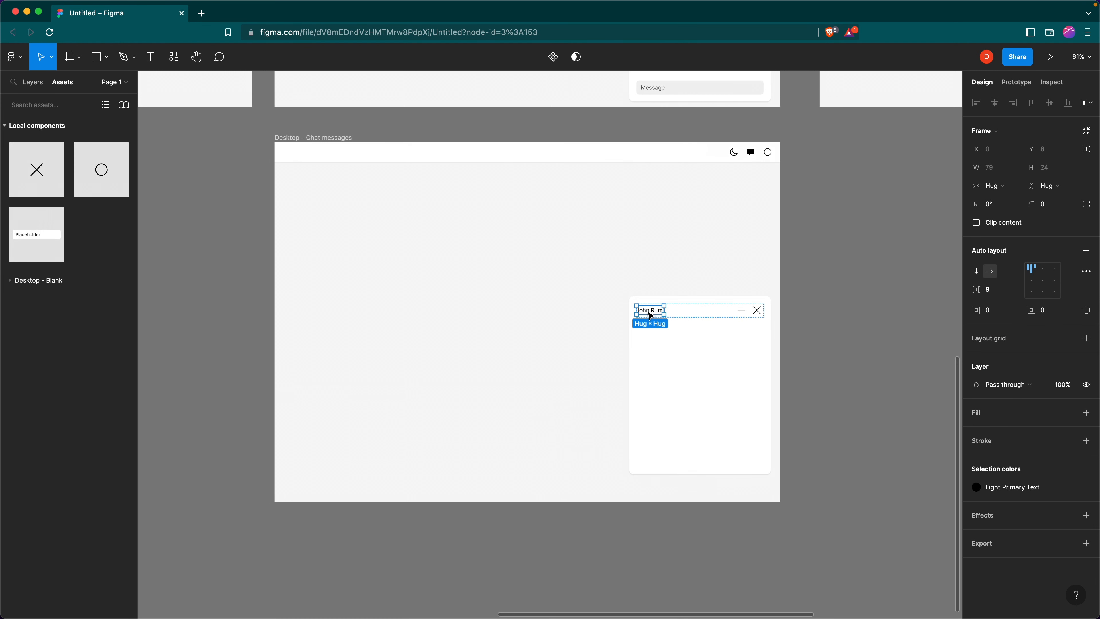
pyautogui.click(651, 315)
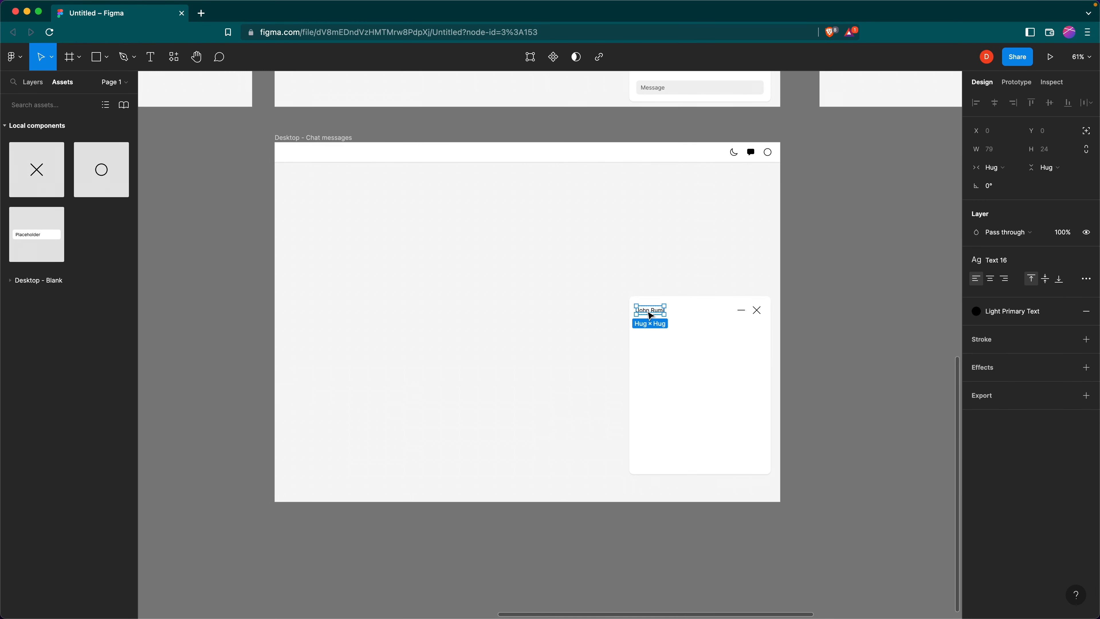
pyautogui.doubleClick(647, 311)
pyautogui.write('New Message')
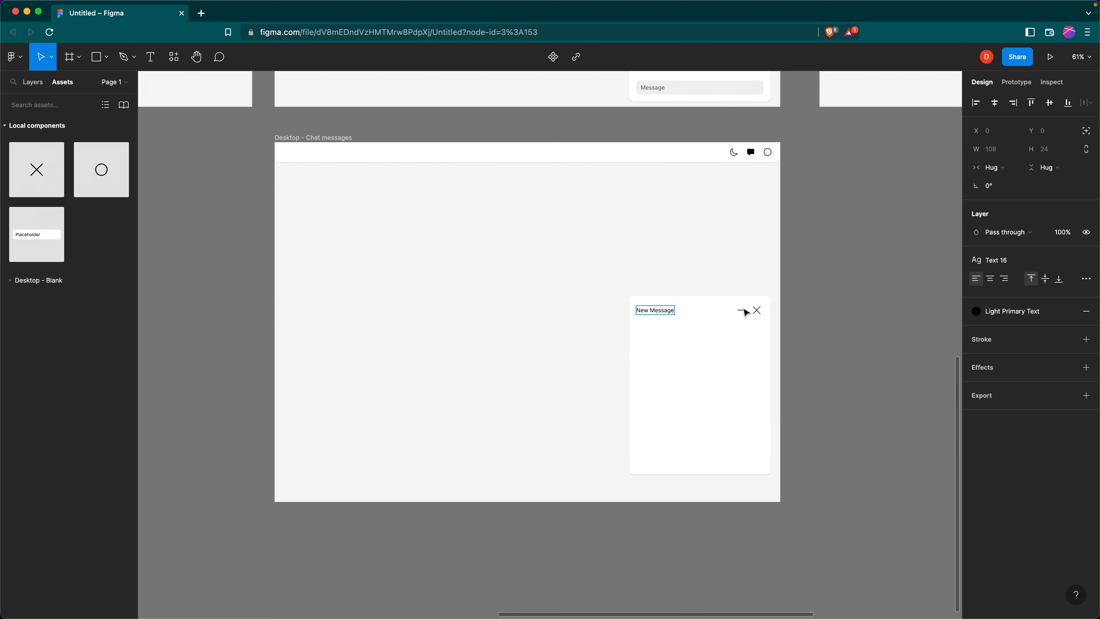
# Delete the minimize icon from the New Message window header
pyautogui.click(745, 313)
pyautogui.click(748, 315)
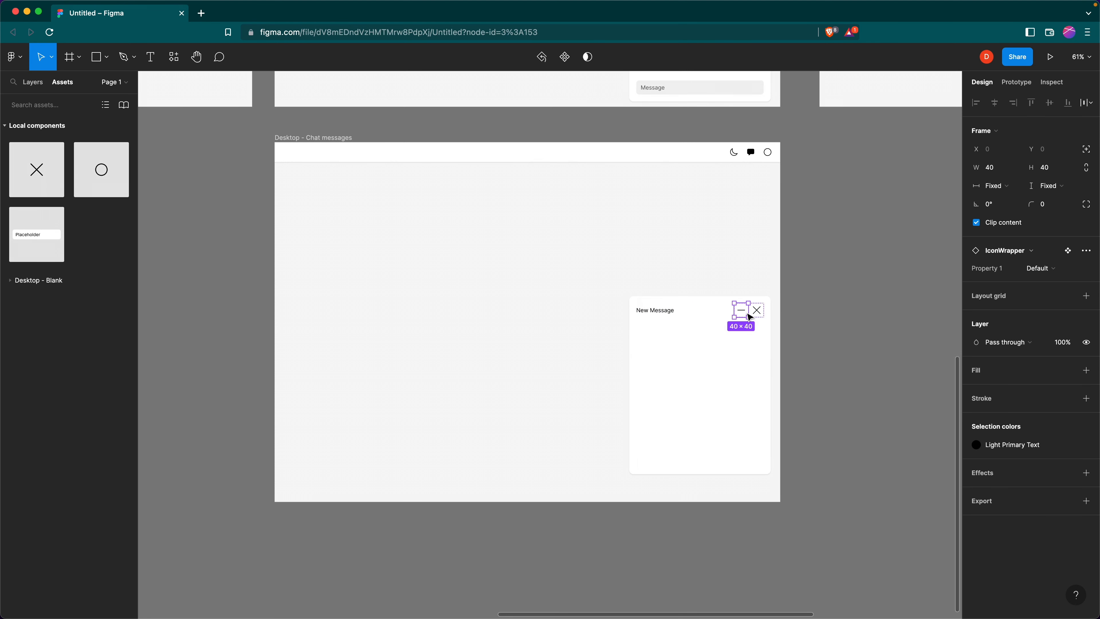
pyautogui.press('Delete')
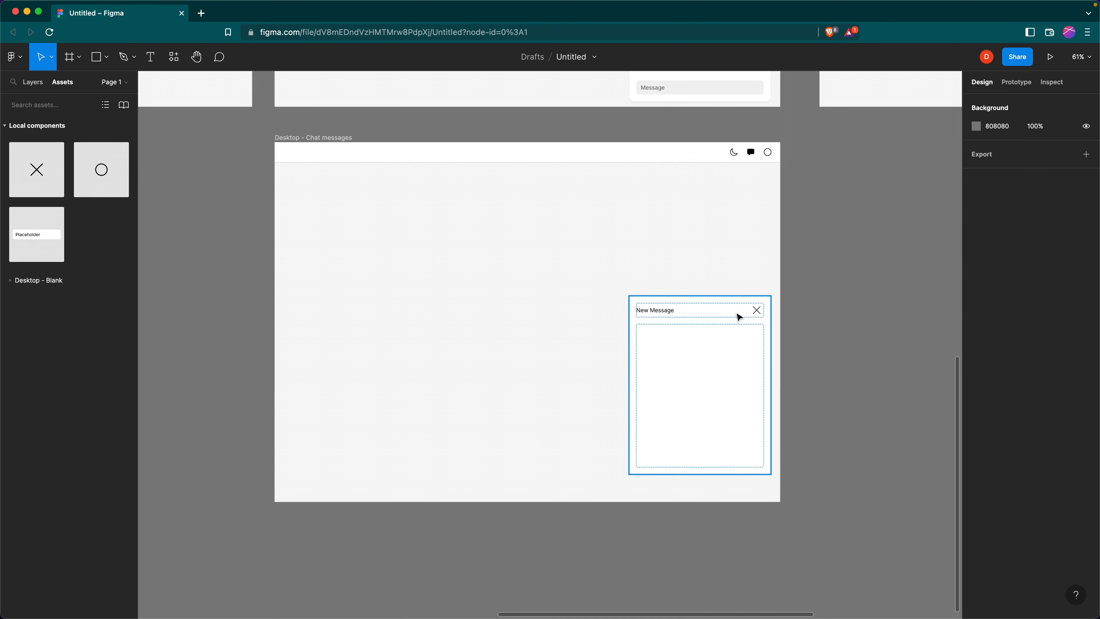
# Copy the Message field from the chat window in the frame above into the New Message window, directly below its header
pyautogui.click(738, 370)
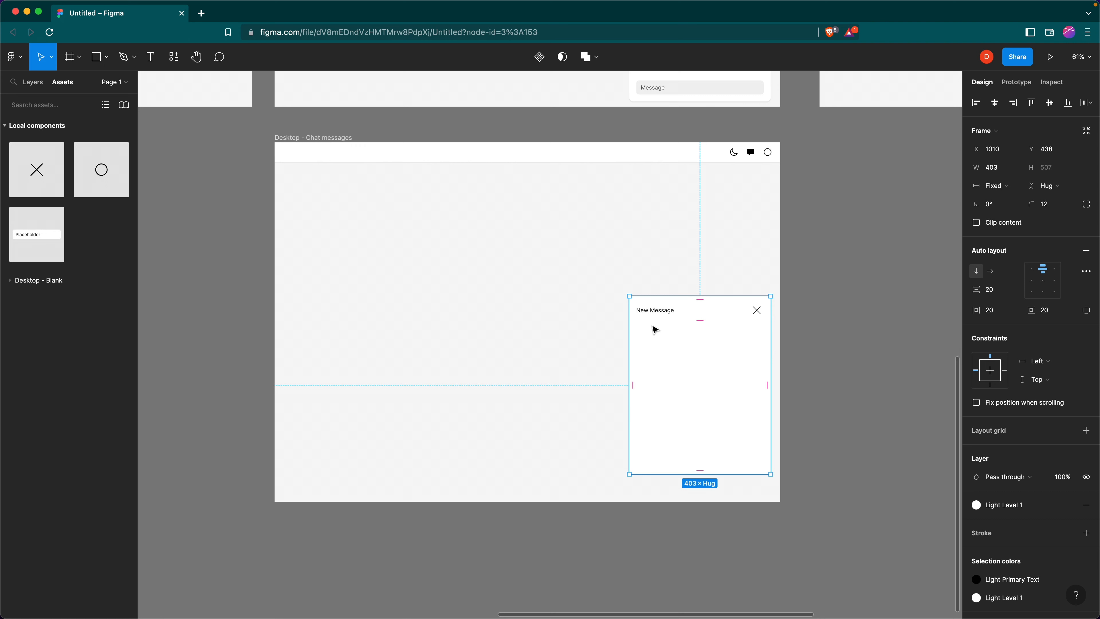
pyautogui.press('t')
pyautogui.press('v')
pyautogui.scroll(3, 811, 240)
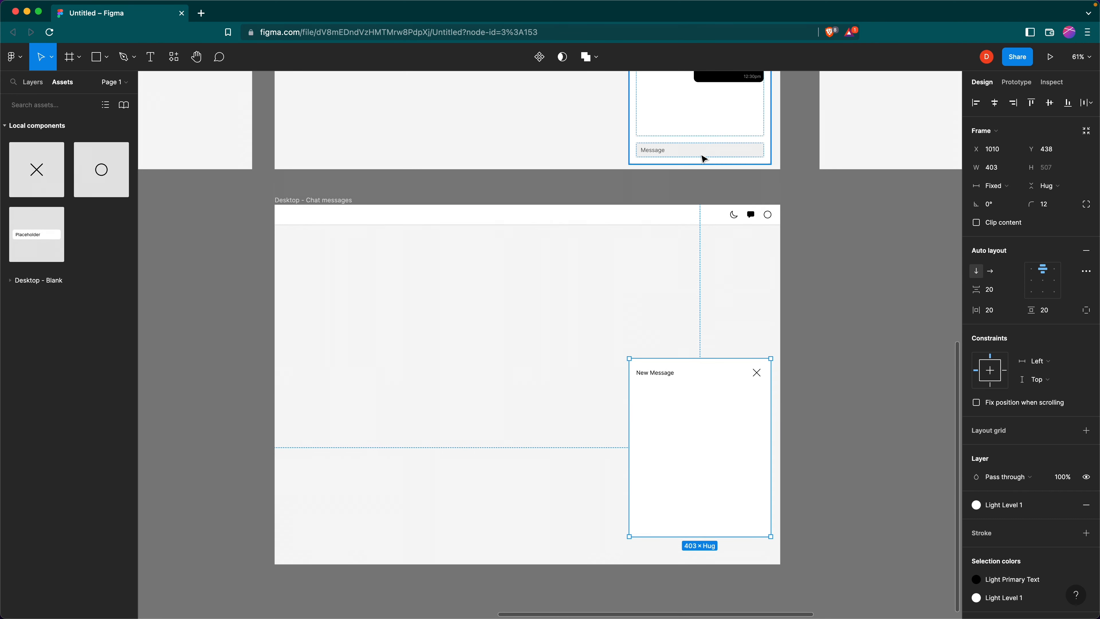
pyautogui.moveTo(703, 158); pyautogui.dragTo(717, 395)
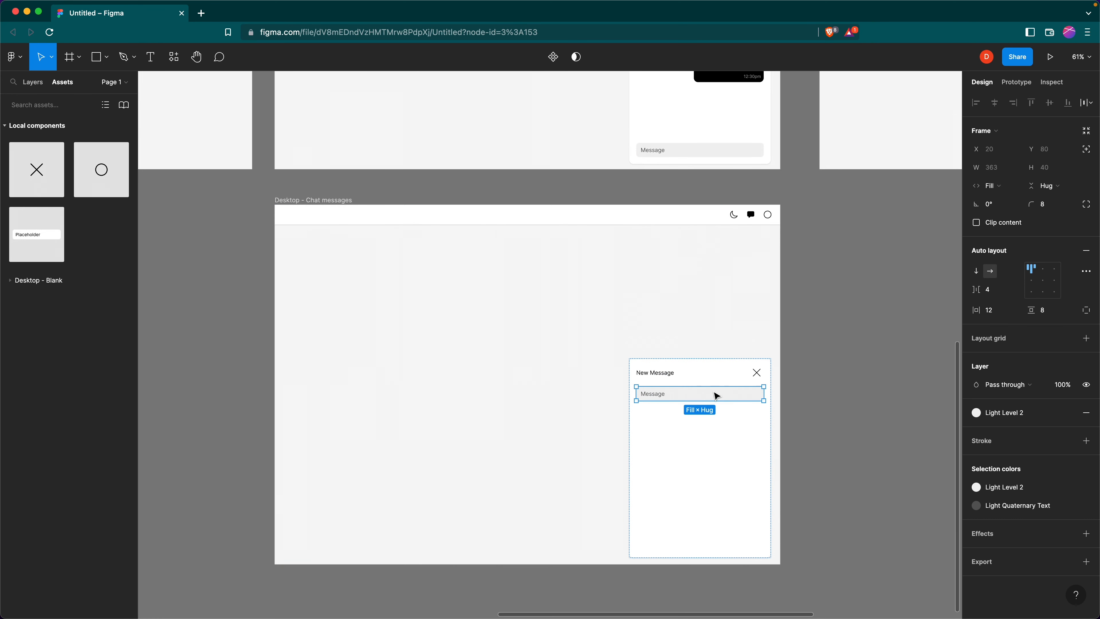
# Replace the copied field's placeholder text with "Search User"
pyautogui.click(662, 397)
pyautogui.doubleClick(664, 398)
pyautogui.write('Search User')
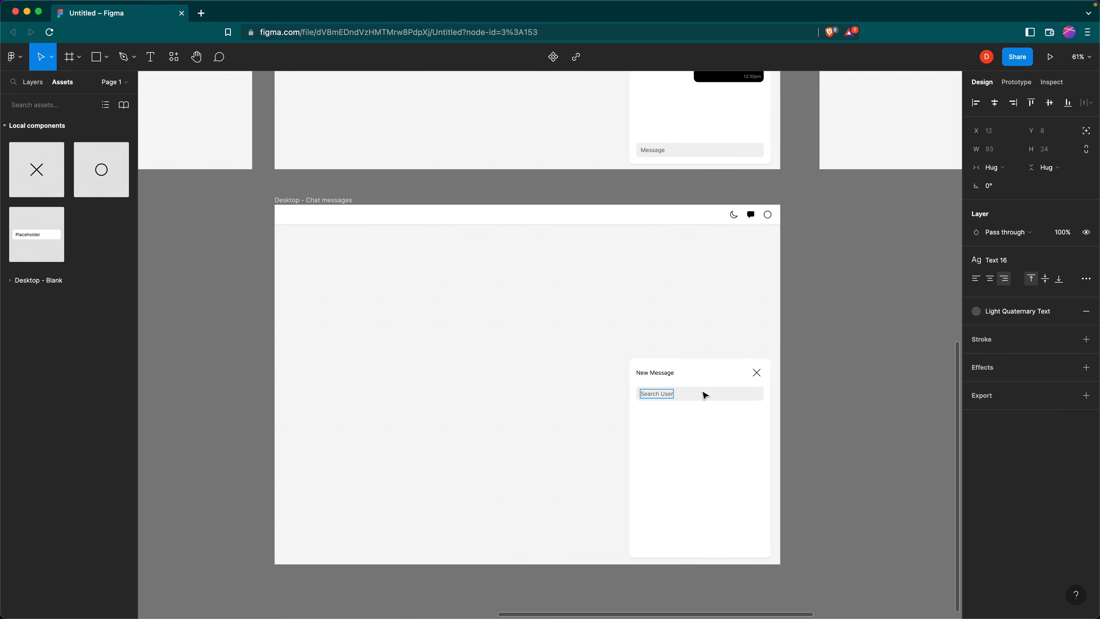
pyautogui.press('Escape')
# Rename the lower duplicated frame to "Desktop - Chat messages - New conversation"
pyautogui.doubleClick(340, 199)
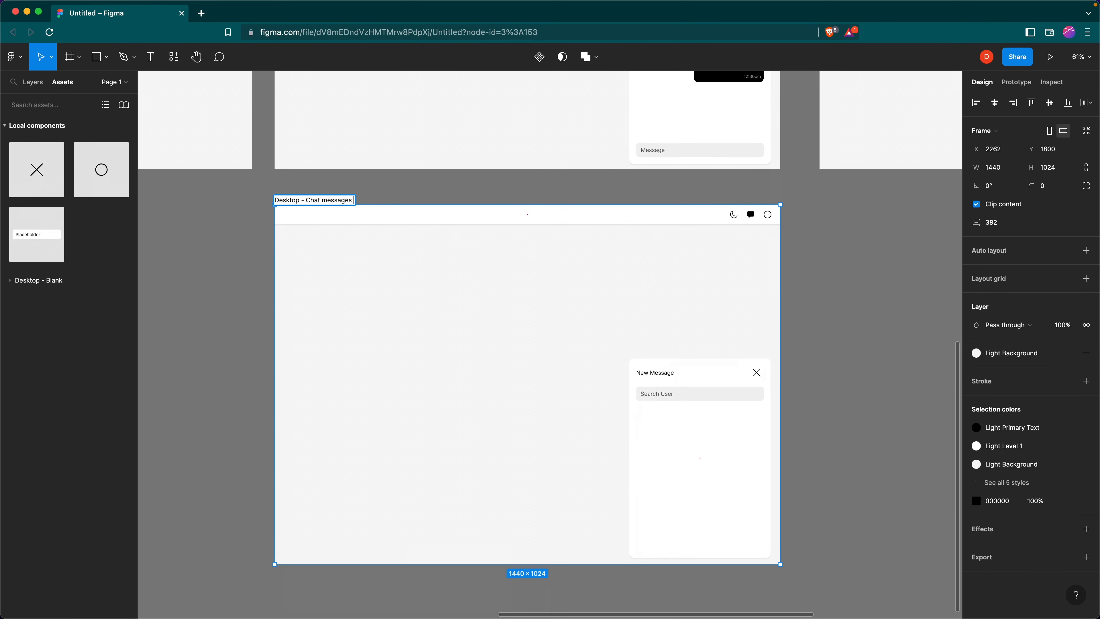
pyautogui.write('- New conversation')
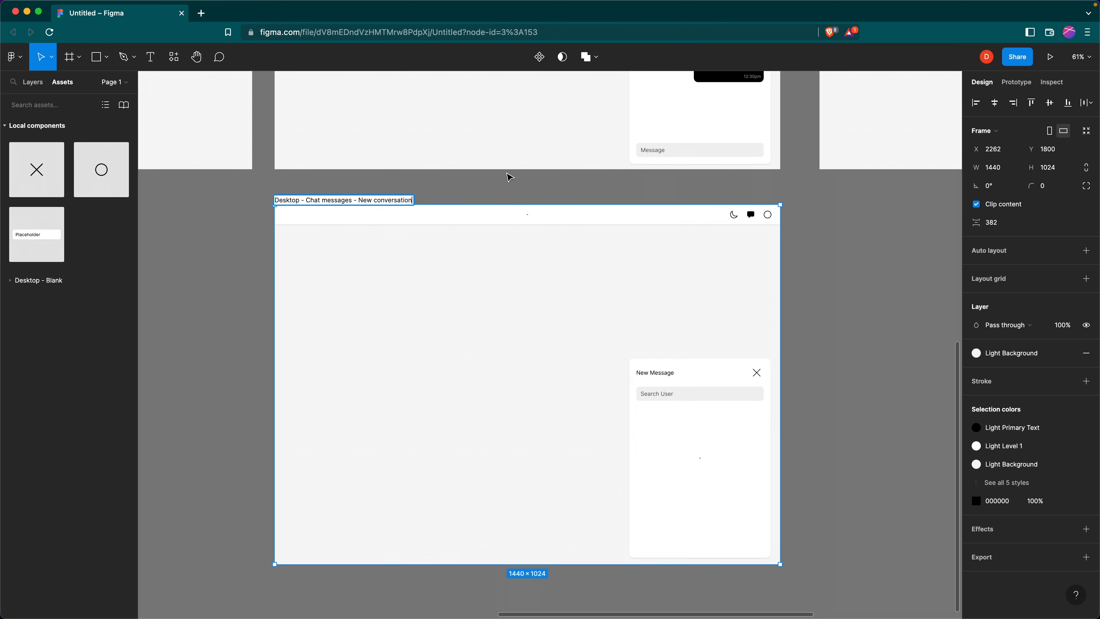
pyautogui.click(510, 177)
# Duplicate the Desktop - Chat messages - New conversation frame directly beside itself, at X 3814, Y 1800
pyautogui.click(687, 387)
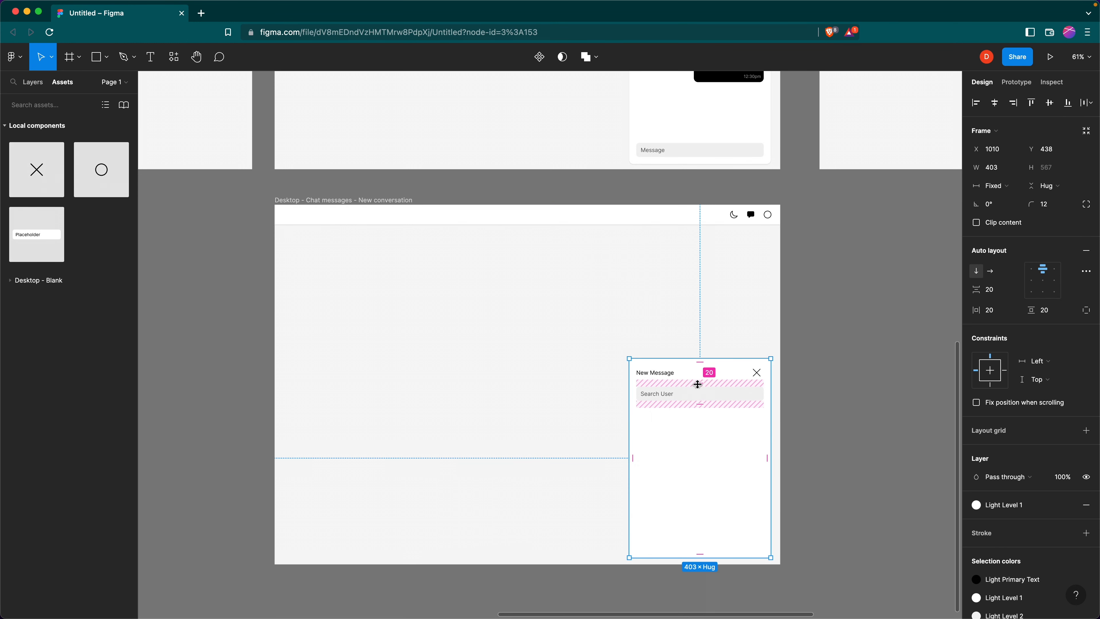
pyautogui.click(823, 408)
pyautogui.hscroll(3, 814, 369)
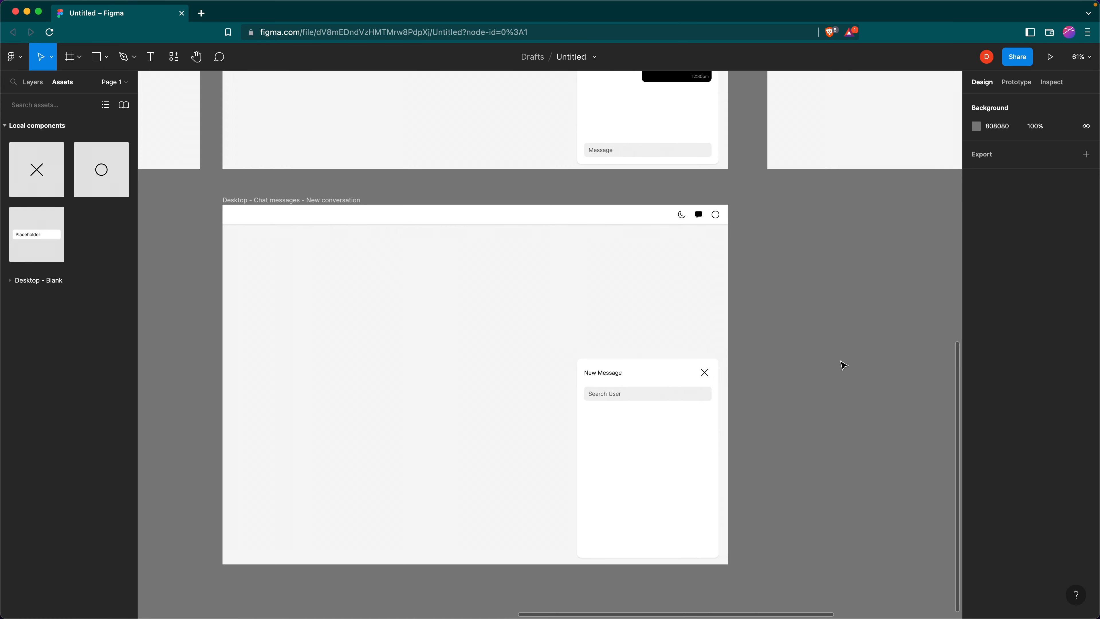
pyautogui.hscroll(2, 843, 365)
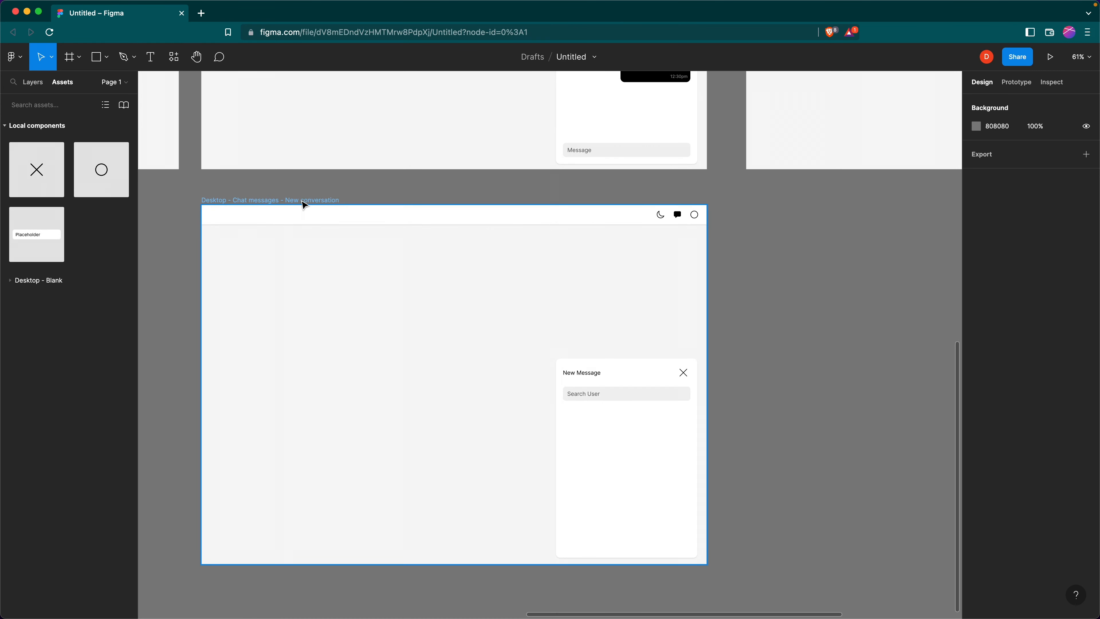
pyautogui.moveTo(299, 205); pyautogui.dragTo(842, 205)
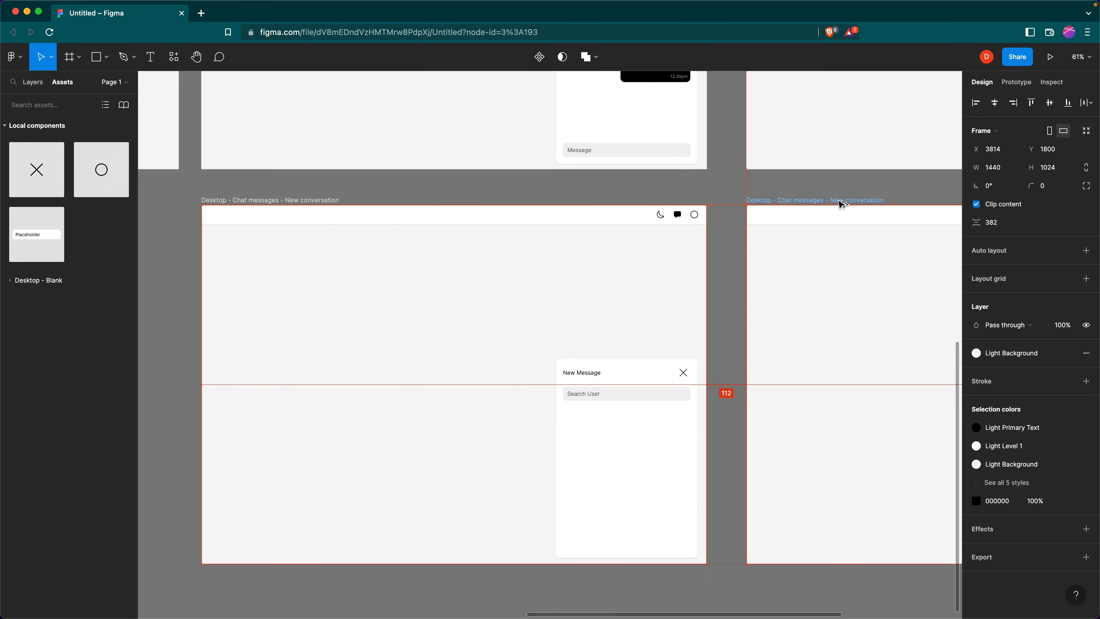
# Replace the Search User text in the new duplicate's search field with a sample first name
pyautogui.hscroll(5, 757, 245)
pyautogui.hscroll(15, 757, 246)
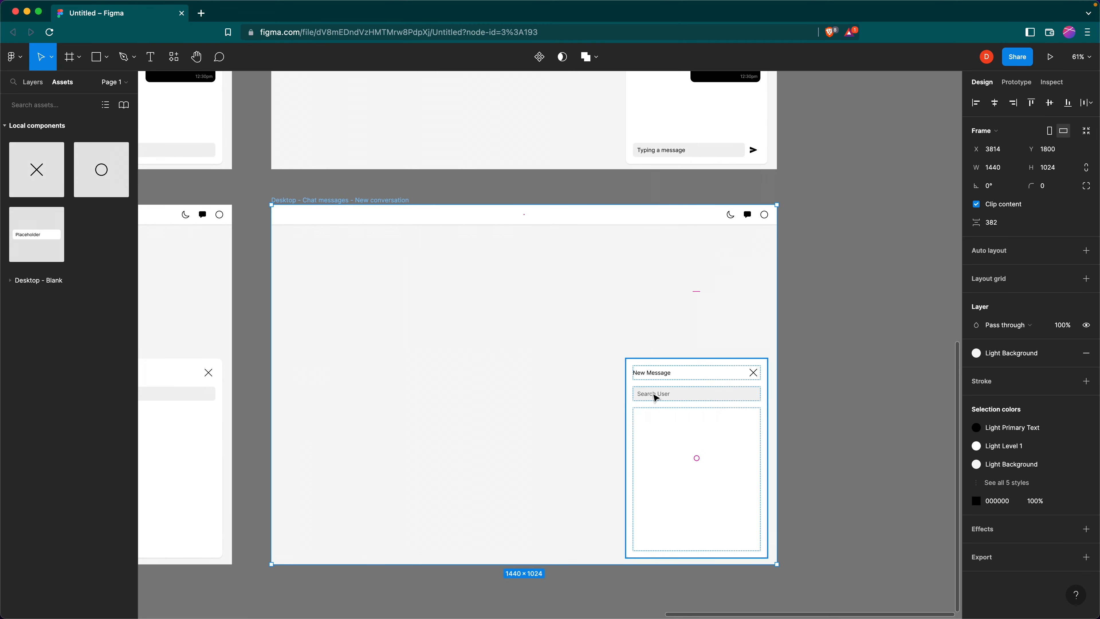
pyautogui.doubleClick(656, 397)
pyautogui.doubleClick(659, 394)
pyautogui.tripleClick(661, 393)
pyautogui.write('Jill')
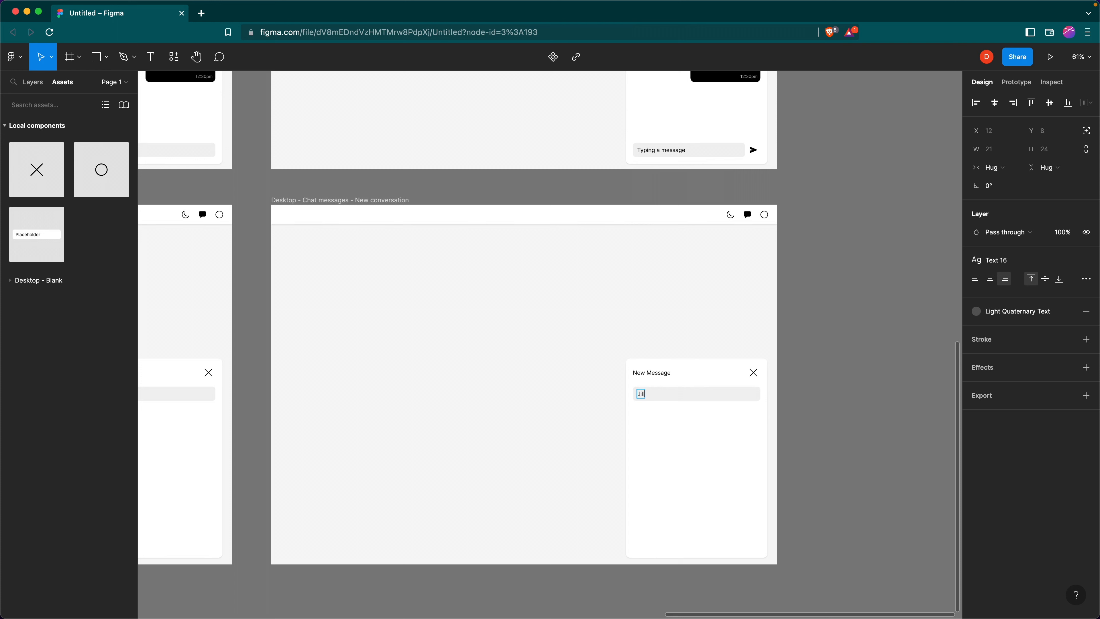
pyautogui.click(687, 416)
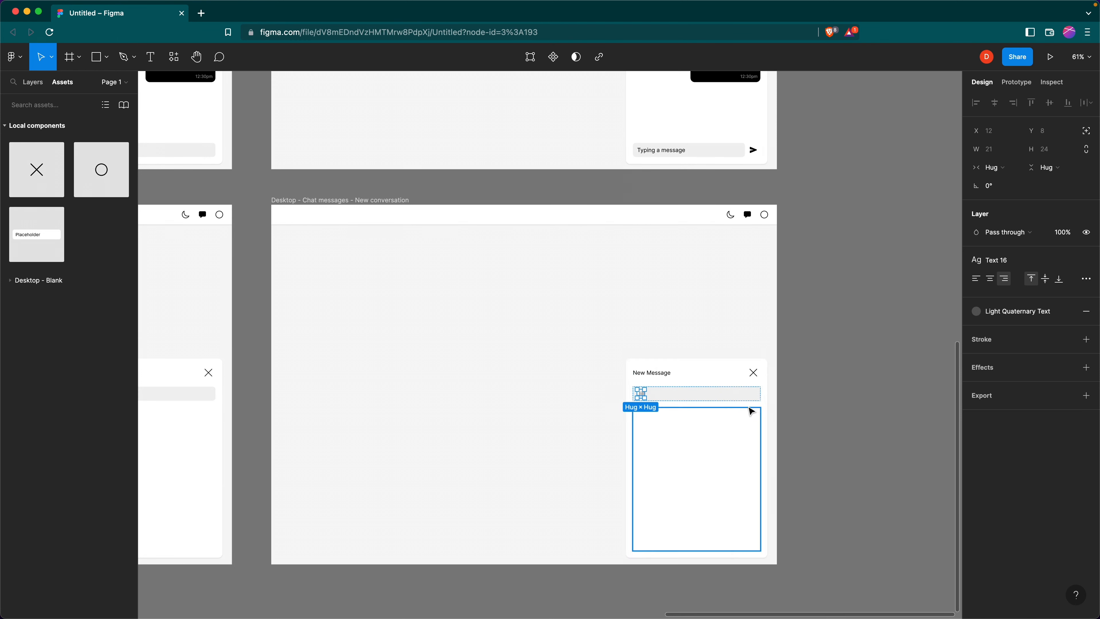
# Draw a frame about 359 × 88 below the search field in the duplicated New Message window
pyautogui.click(765, 405)
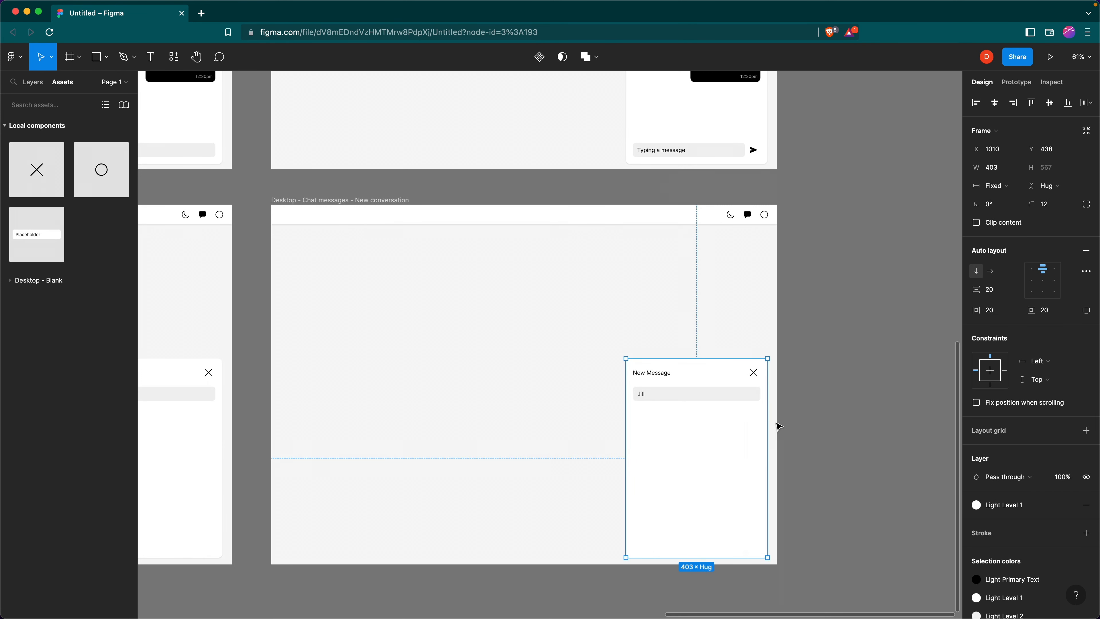
pyautogui.press('f')
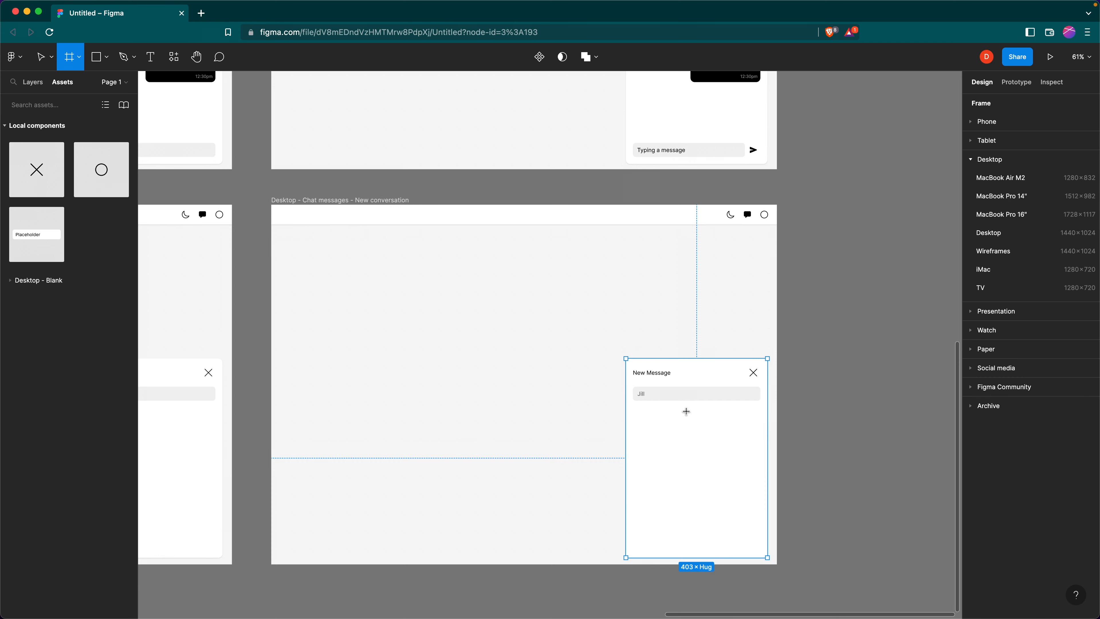
pyautogui.moveTo(637, 406); pyautogui.dragTo(762, 439)
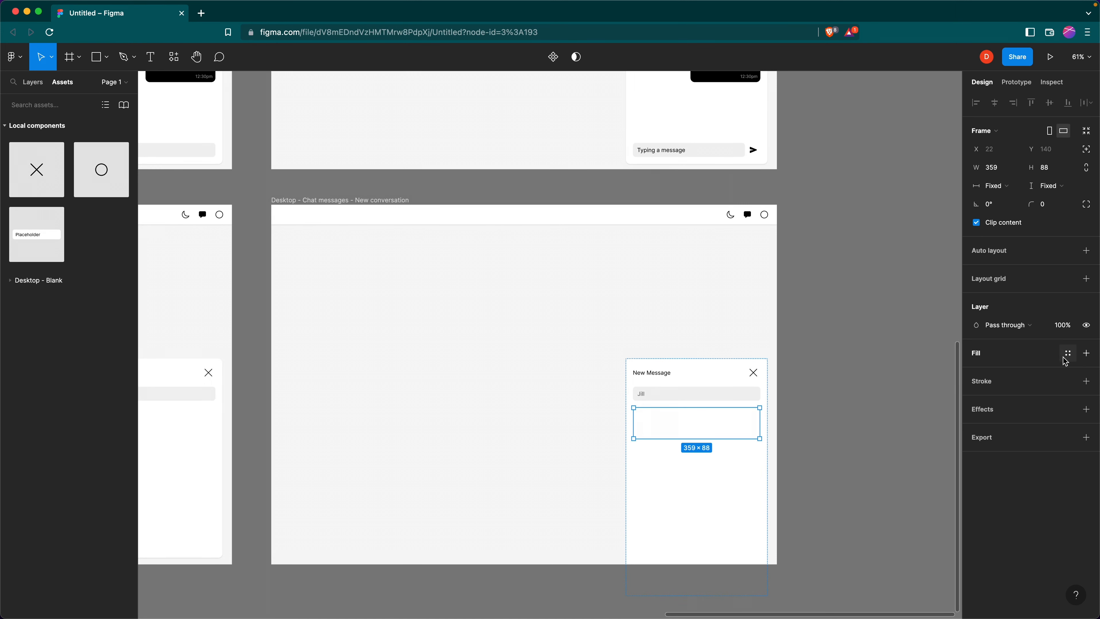
# Fill the new frame with the Light Level 2 color style and set its corner radius to 8
pyautogui.click(1067, 354)
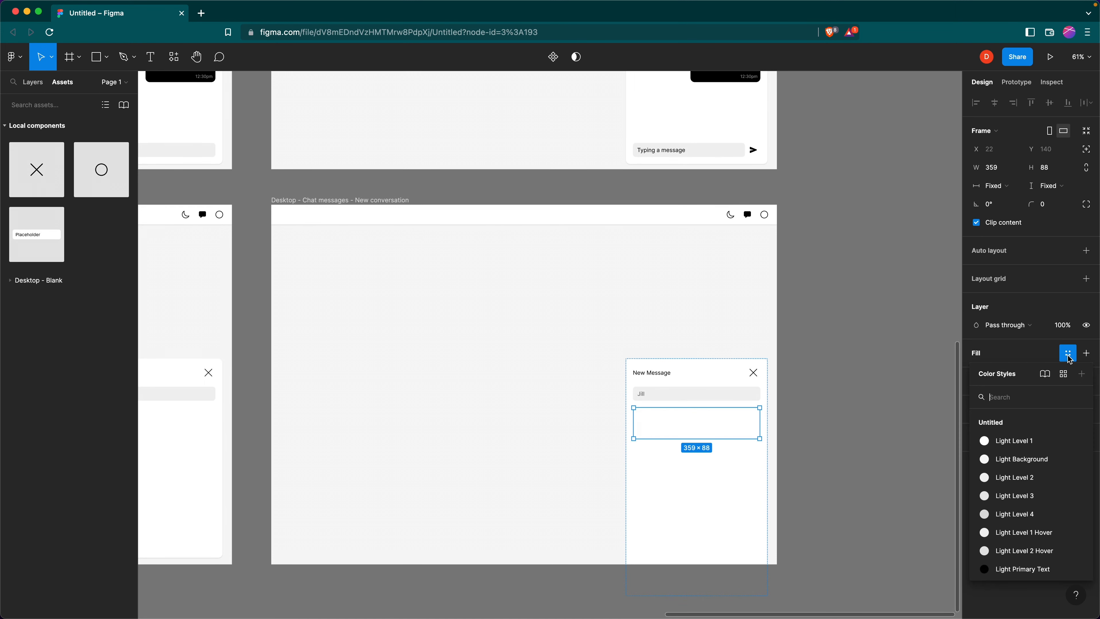
pyautogui.click(1018, 479)
pyautogui.click(1054, 211)
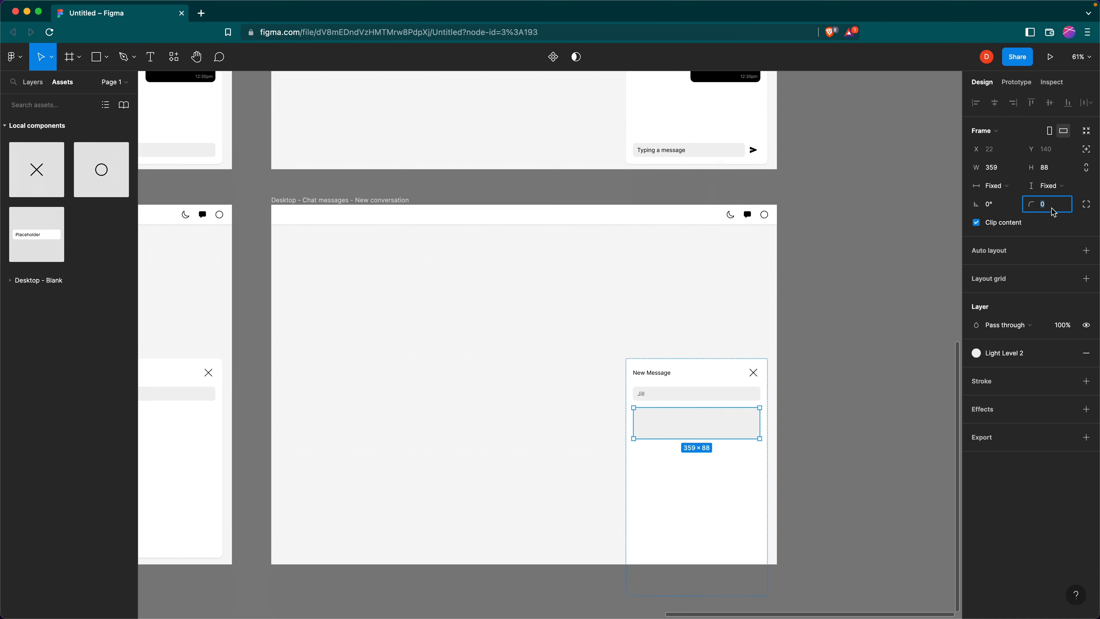
pyautogui.write('8')
pyautogui.press('Return')
pyautogui.click(836, 402)
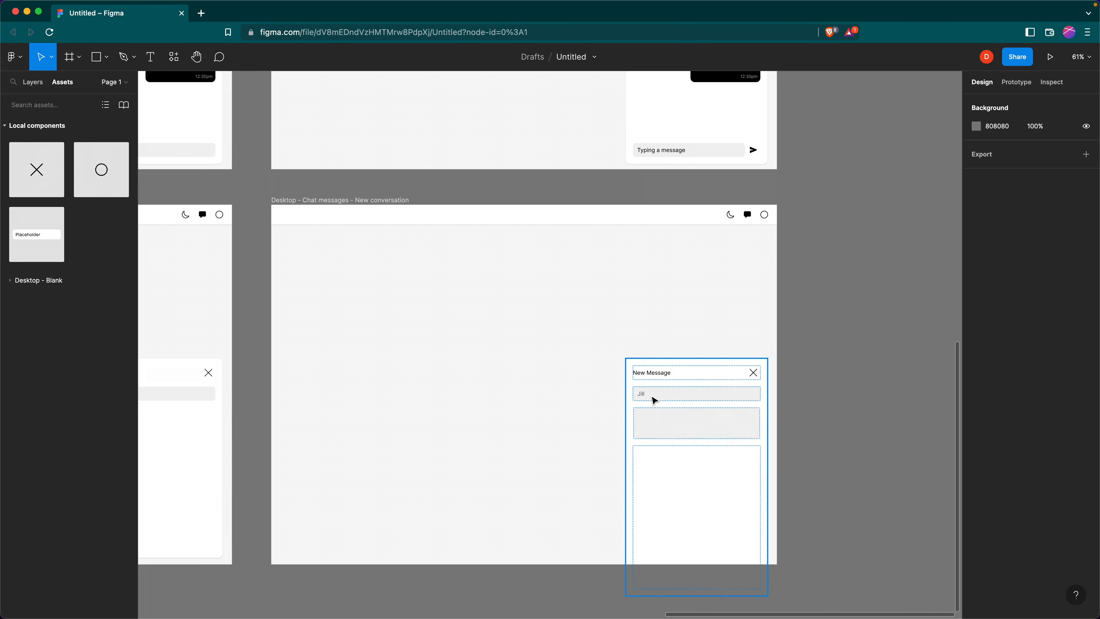
# Apply the Light Primary Text color style to the sample name in the New Message search field
pyautogui.click(641, 393)
pyautogui.click(643, 397)
pyautogui.click(643, 396)
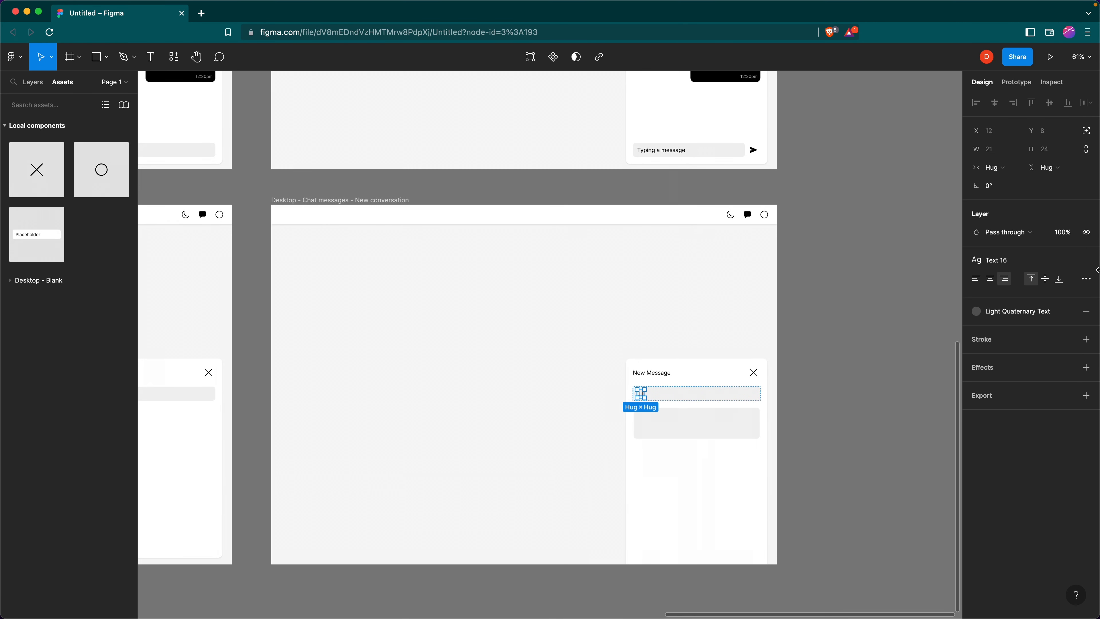
pyautogui.click(1071, 314)
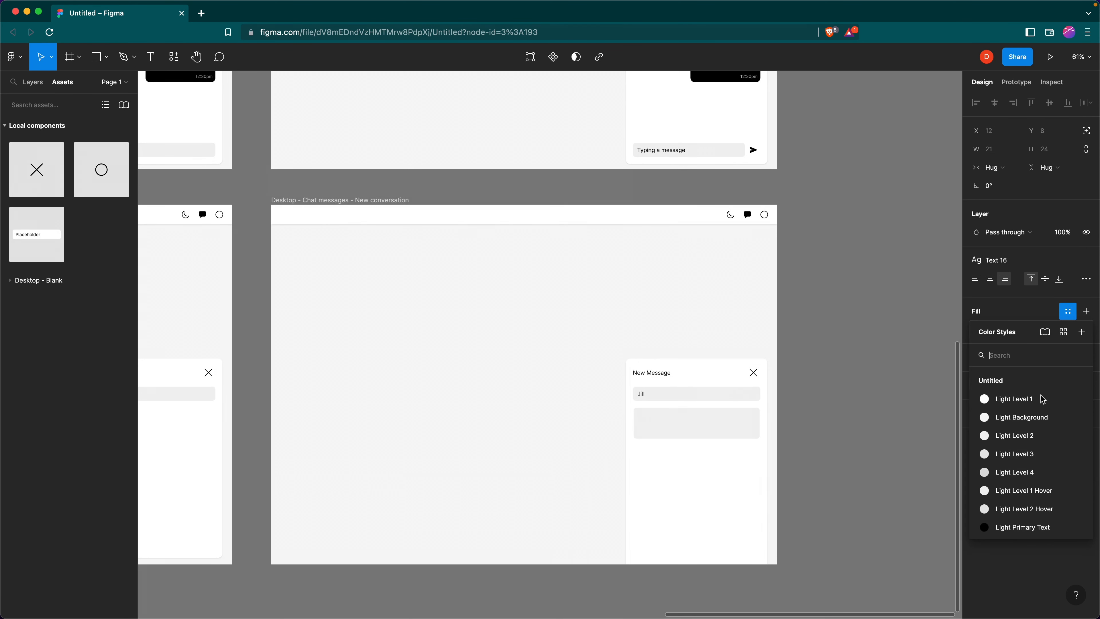
pyautogui.scroll(-2, 1022, 472)
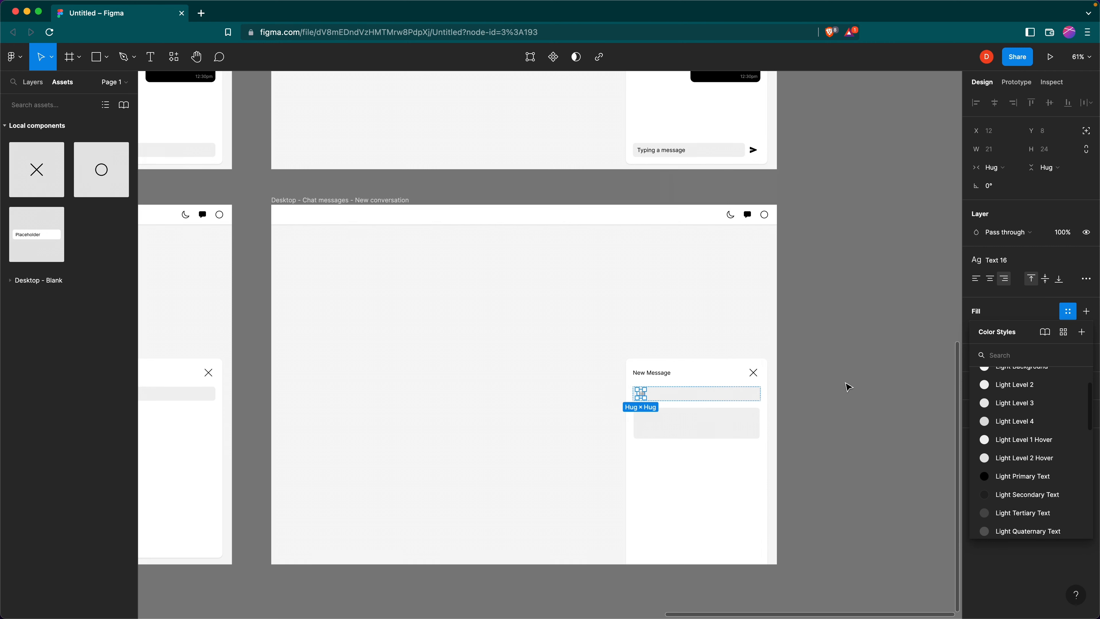
pyautogui.click(1031, 483)
pyautogui.click(791, 346)
# Copy the avatar-and-name block from the Desktop - Chat messages window header into the grey result frame below the search field
pyautogui.hscroll(-10, 791, 347)
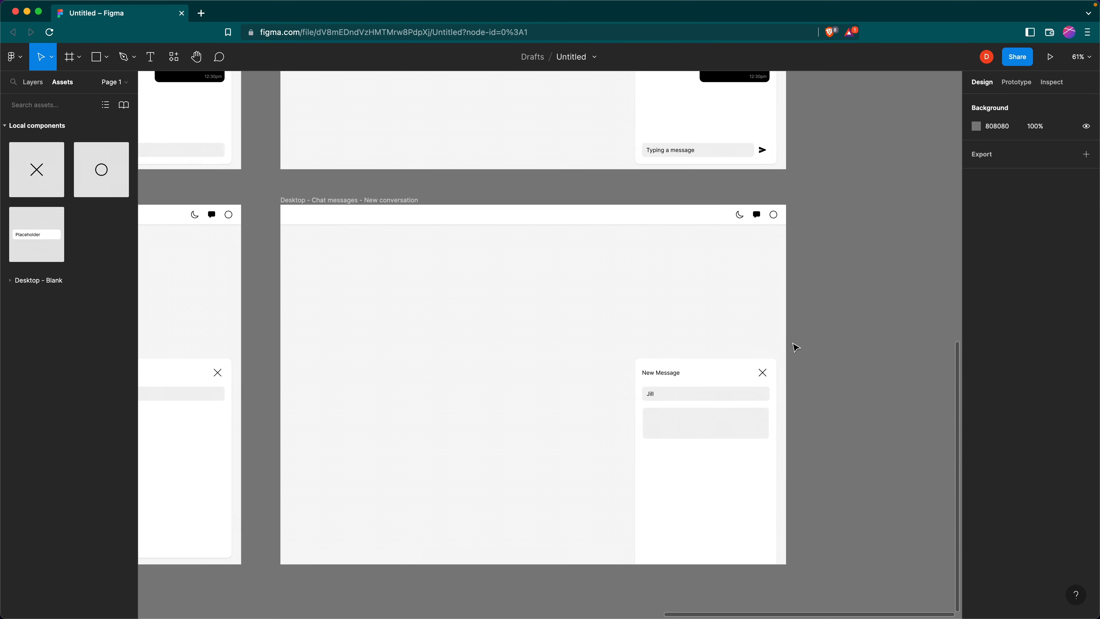
pyautogui.scroll(5, 791, 347)
pyautogui.scroll(5, 793, 348)
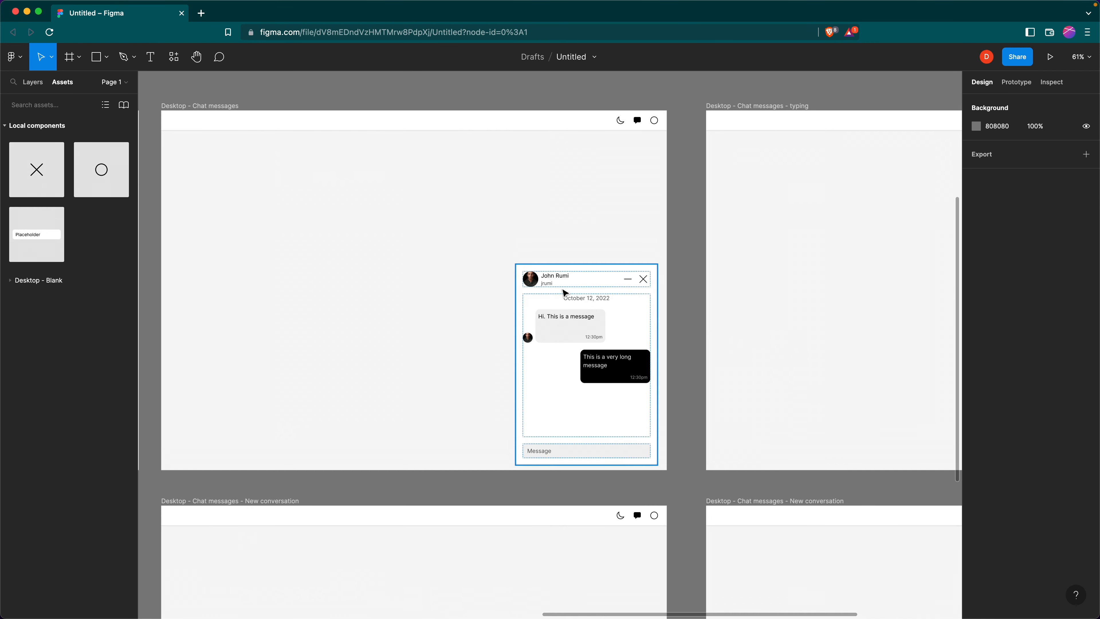
pyautogui.doubleClick(558, 285)
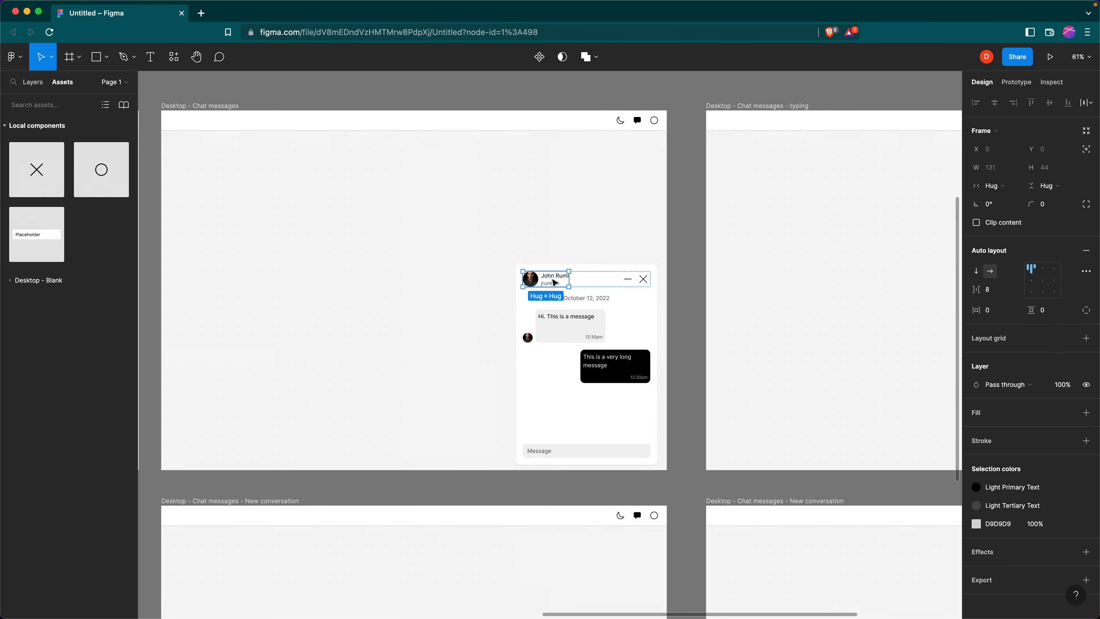
pyautogui.scroll(-8, 557, 282)
pyautogui.hscroll(10, 558, 283)
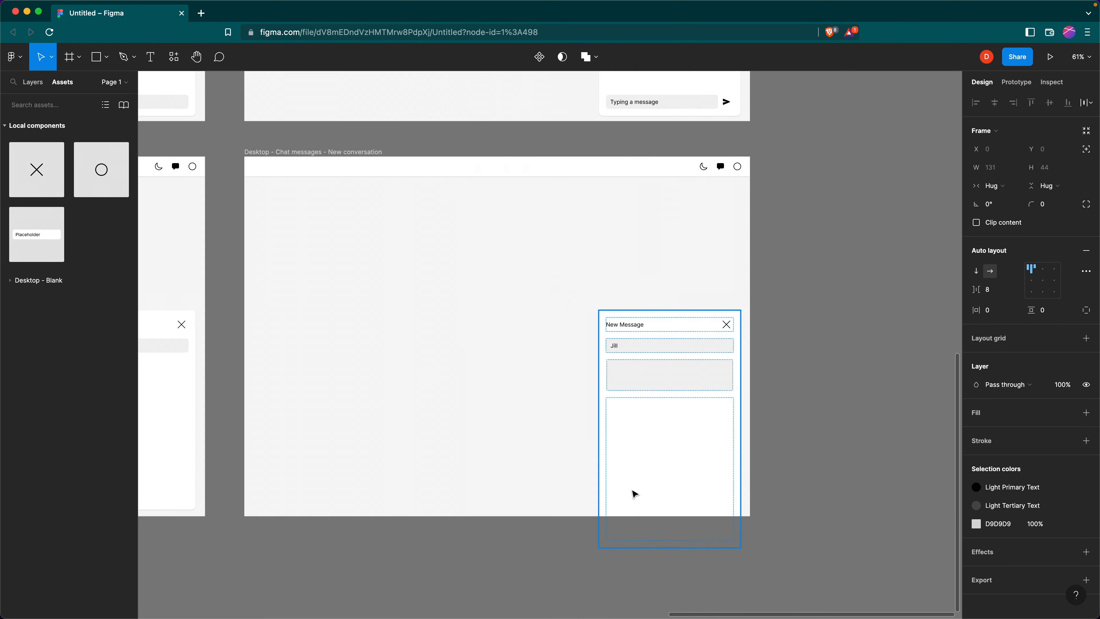
pyautogui.click(650, 403)
pyautogui.press('super+v')
pyautogui.moveTo(670, 556); pyautogui.dragTo(648, 373)
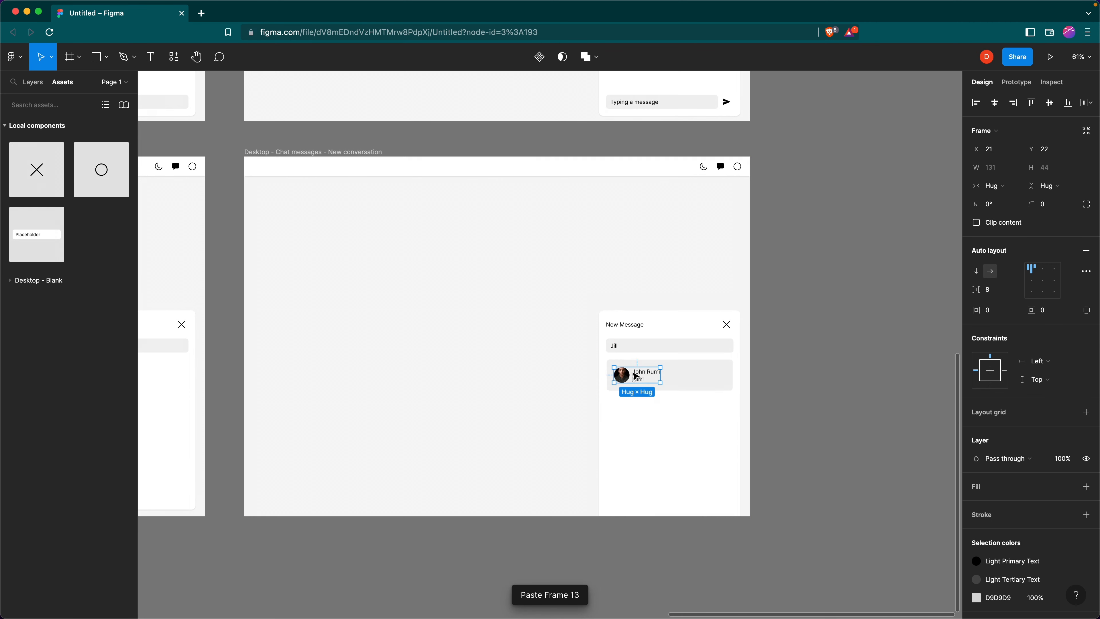
# Add auto layout to the grey result frame and make its width fill the New Message window
pyautogui.click(692, 375)
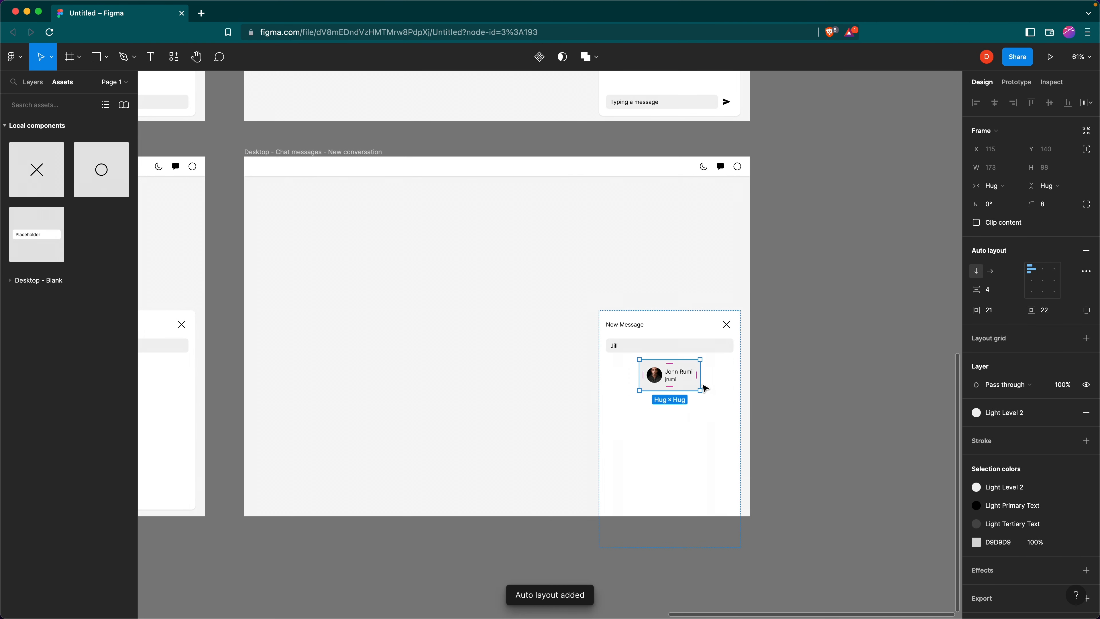
pyautogui.click(994, 185)
pyautogui.click(1009, 201)
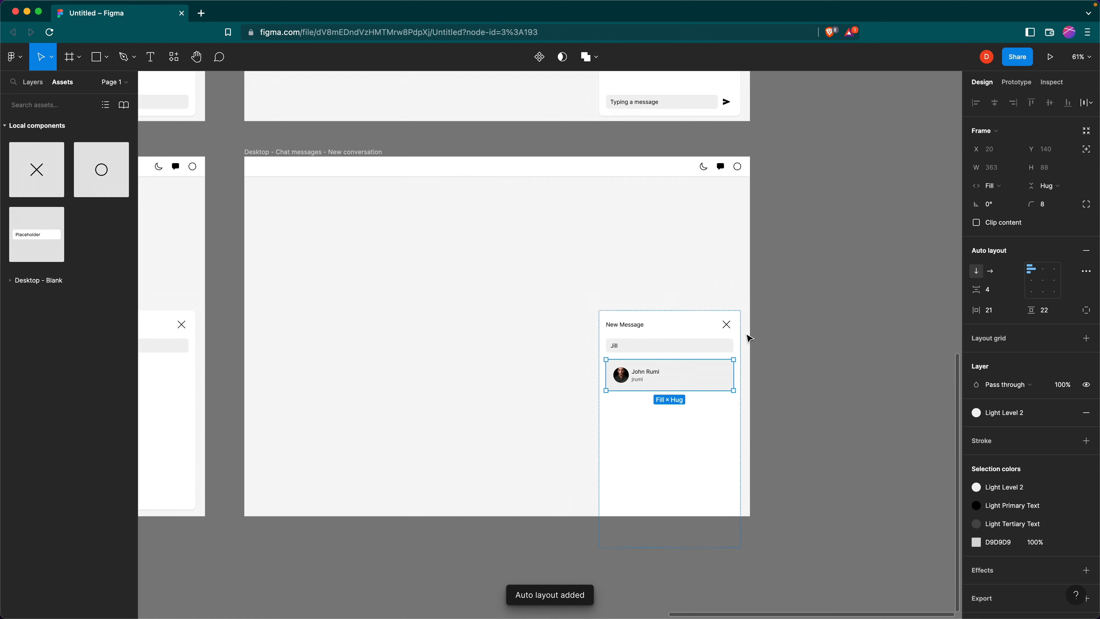
# Set the result frame's vertical and horizontal padding to 12
pyautogui.click(1046, 314)
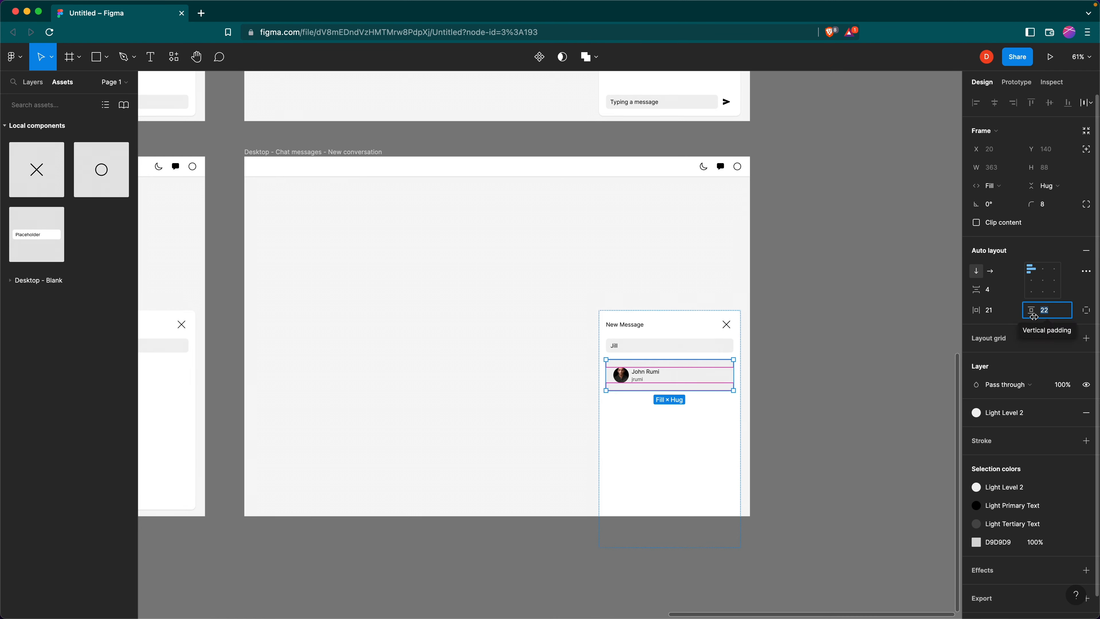
pyautogui.write('12')
pyautogui.click(996, 313)
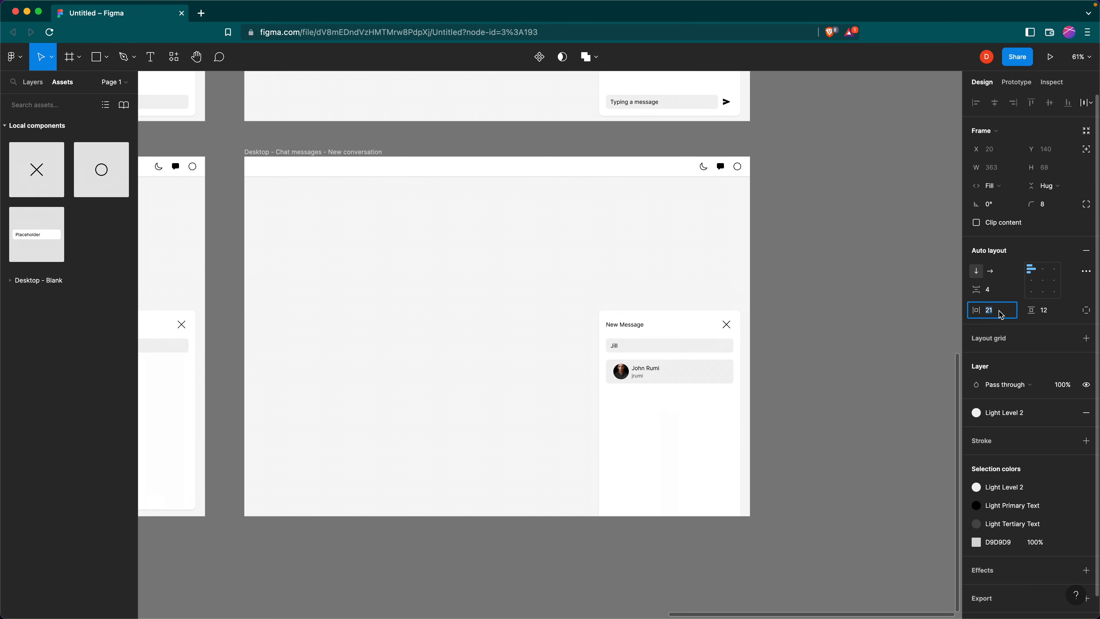
pyautogui.write('12')
pyautogui.press('Return')
pyautogui.click(864, 302)
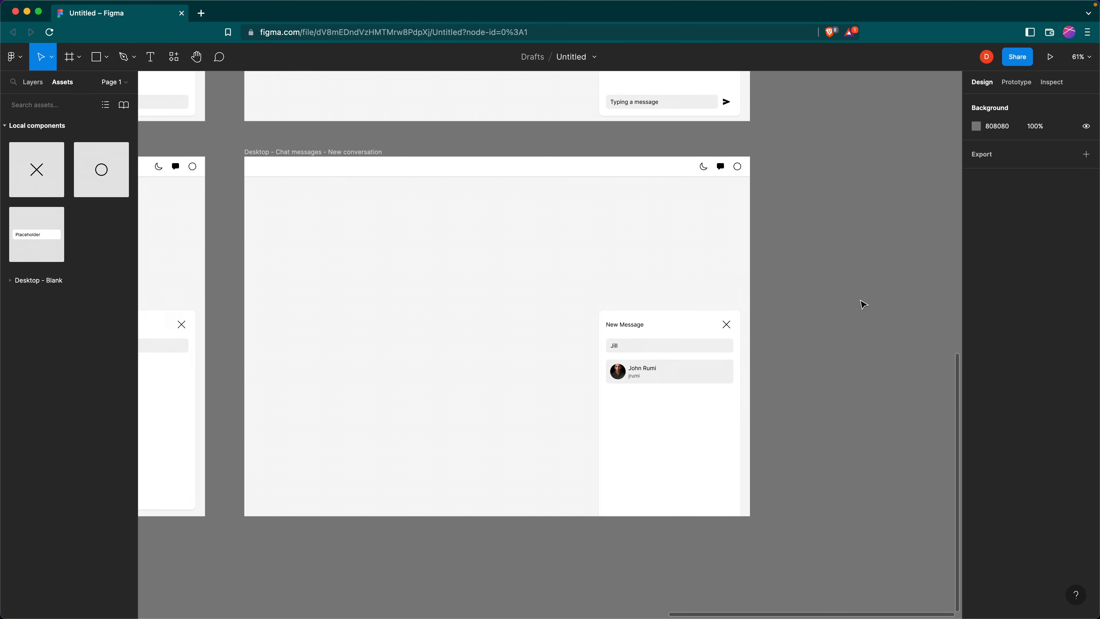
# Replace the search result's name with a sample full name and its handle with a matching username
pyautogui.scroll(5, 724, 272)
pyautogui.scroll(-2, 749, 307)
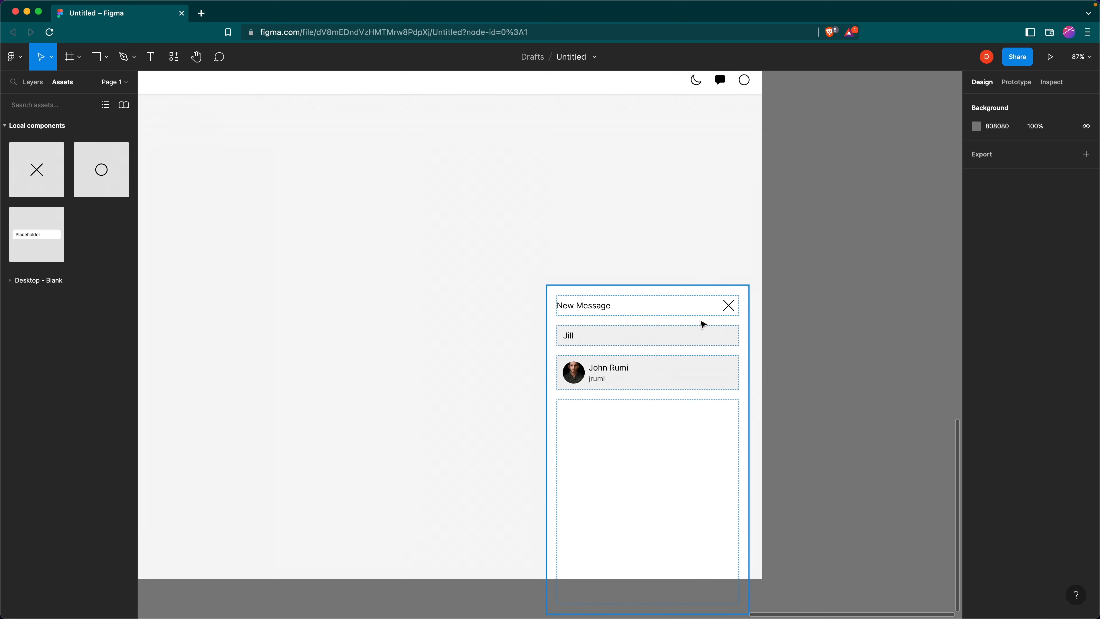
pyautogui.doubleClick(611, 370)
pyautogui.click(607, 374)
pyautogui.click(604, 374)
pyautogui.doubleClick(601, 370)
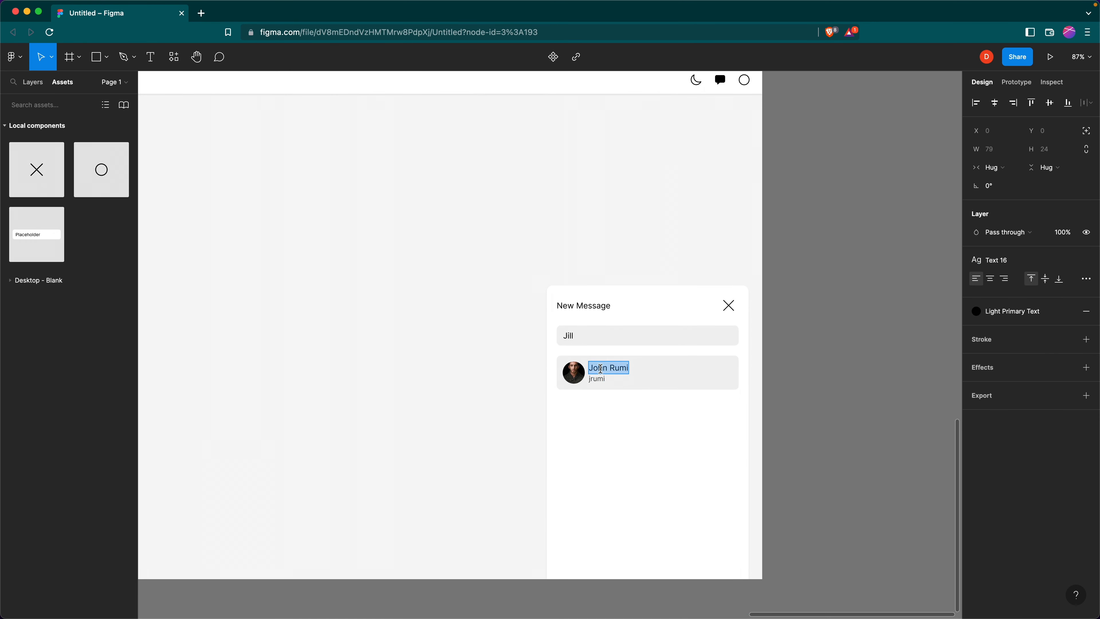
pyautogui.write('Jill True')
pyautogui.click(599, 379)
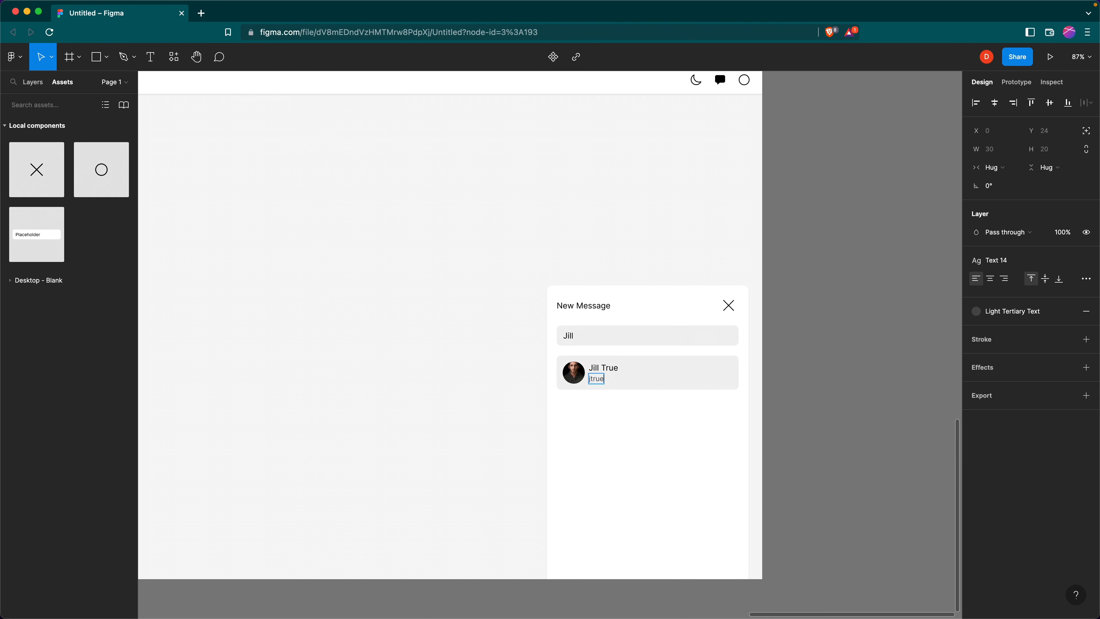
pyautogui.press('Escape')
pyautogui.click(581, 375)
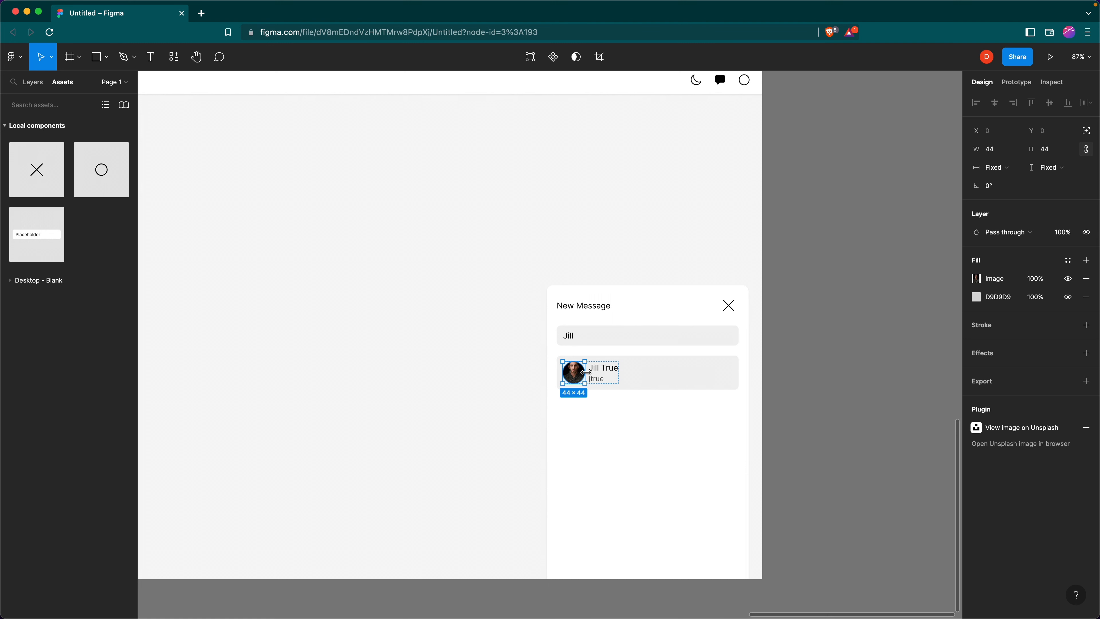
pyautogui.press('super+v')
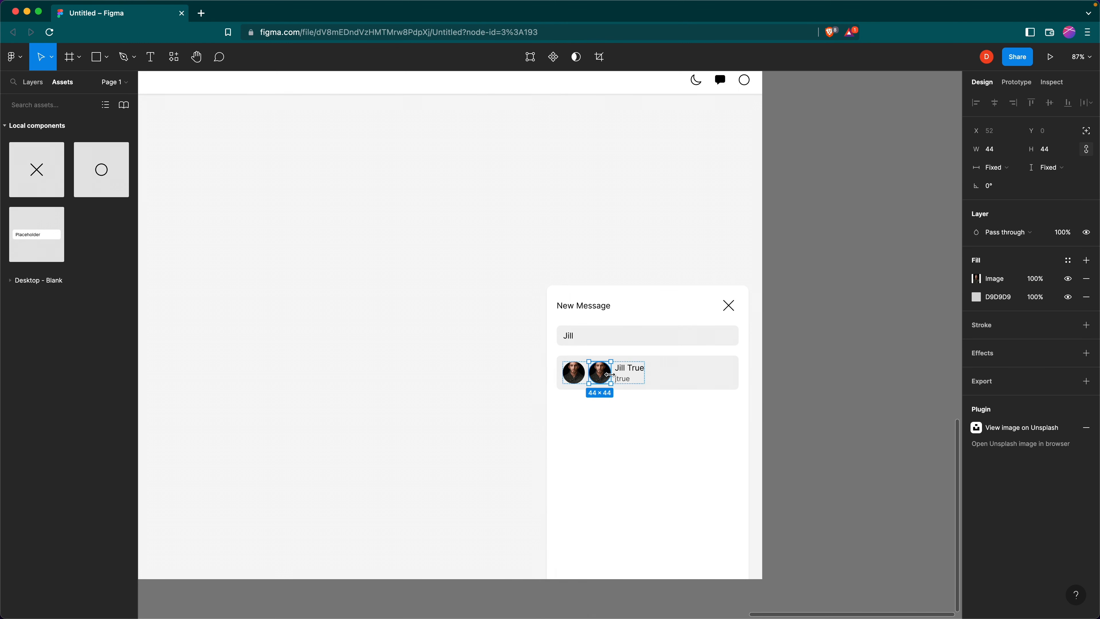
pyautogui.press('Delete')
# Replace the search result's avatar image with a woman's portrait from the Unsplash plugin's portrait category
pyautogui.click(576, 375)
pyautogui.click(579, 375)
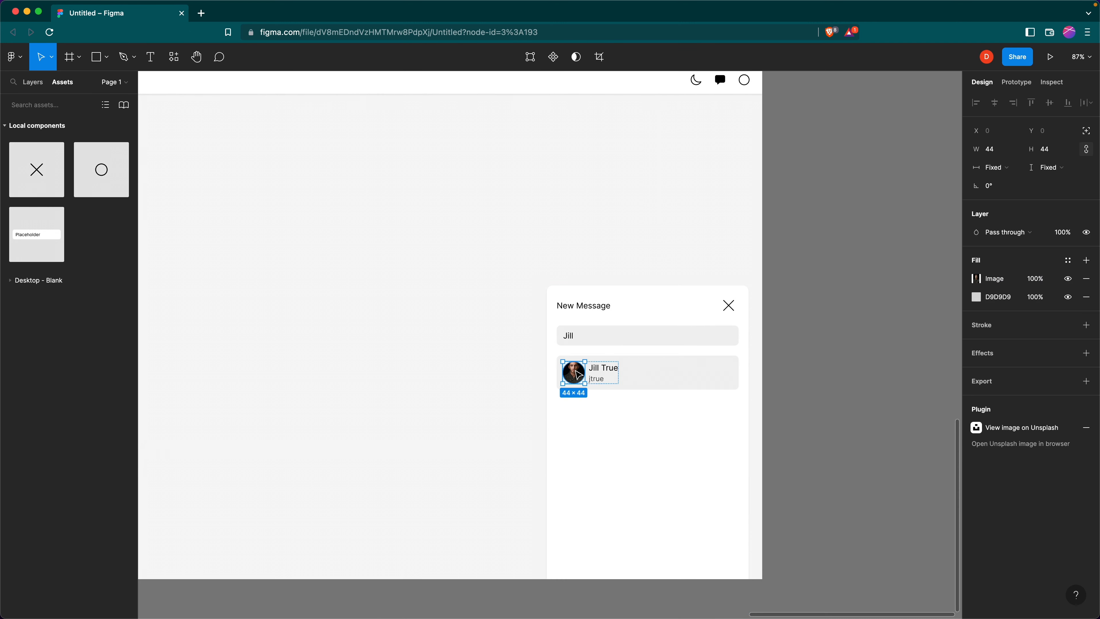
pyautogui.click(14, 57)
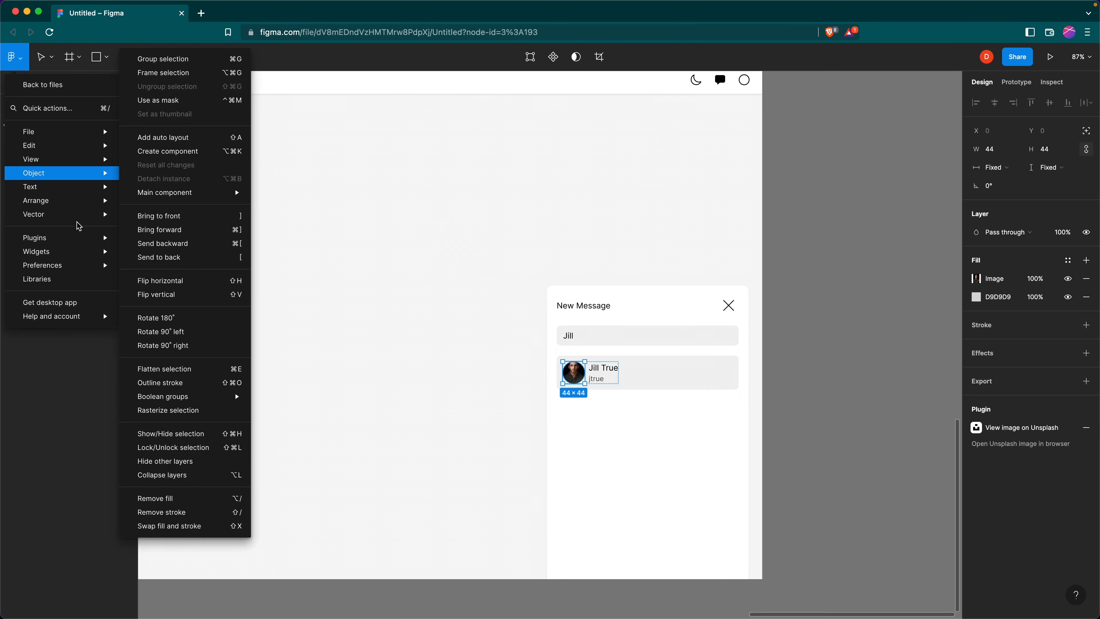
pyautogui.moveTo(85, 242)
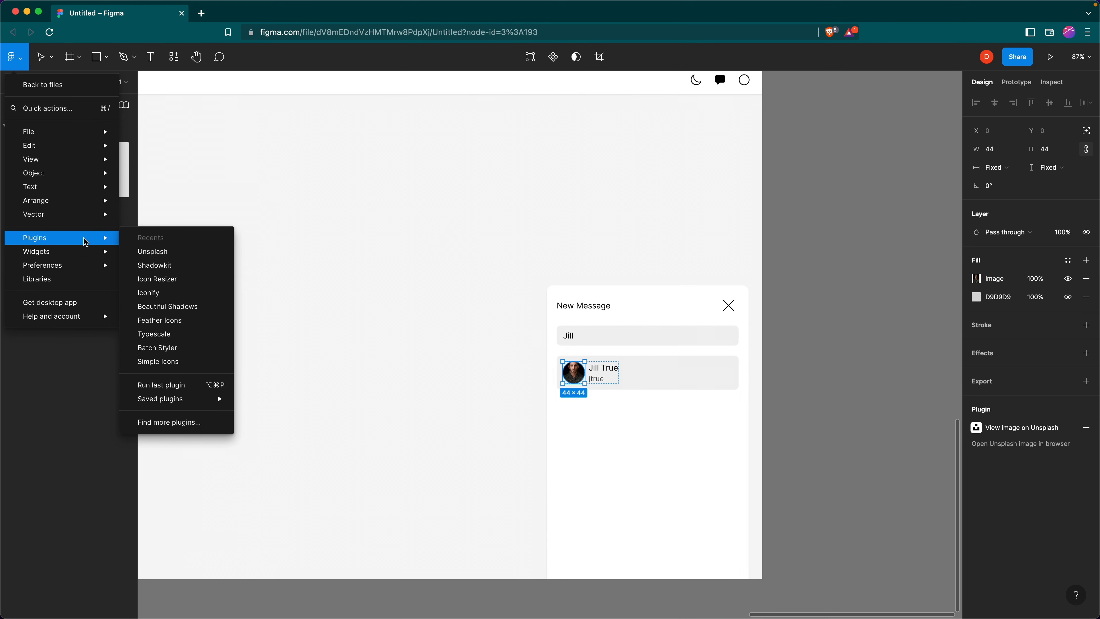
pyautogui.click(182, 253)
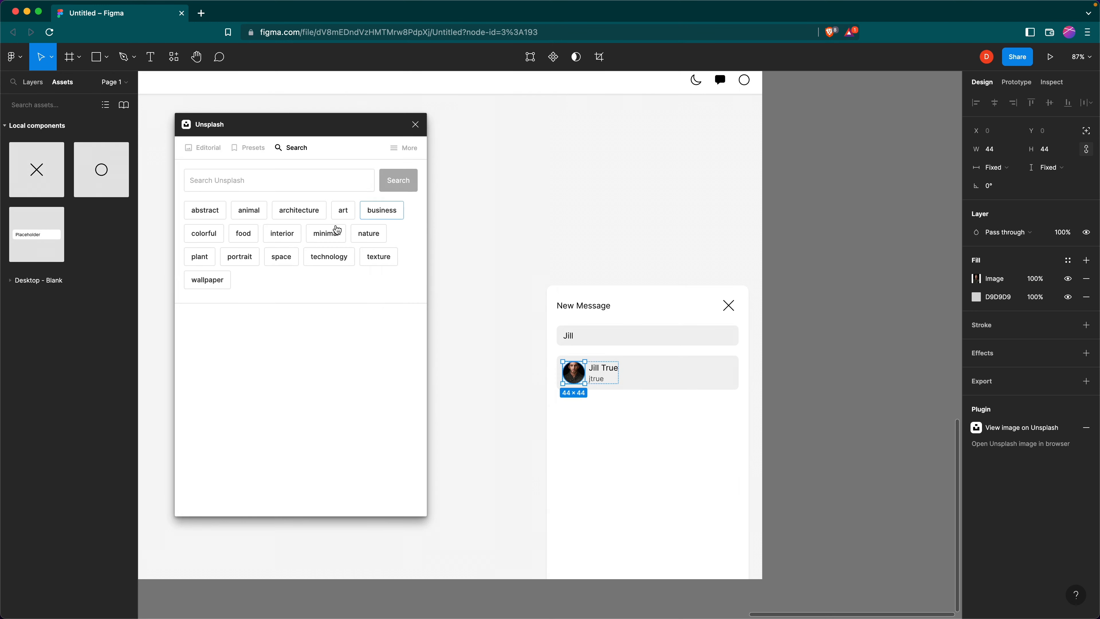
pyautogui.click(239, 256)
pyautogui.click(294, 300)
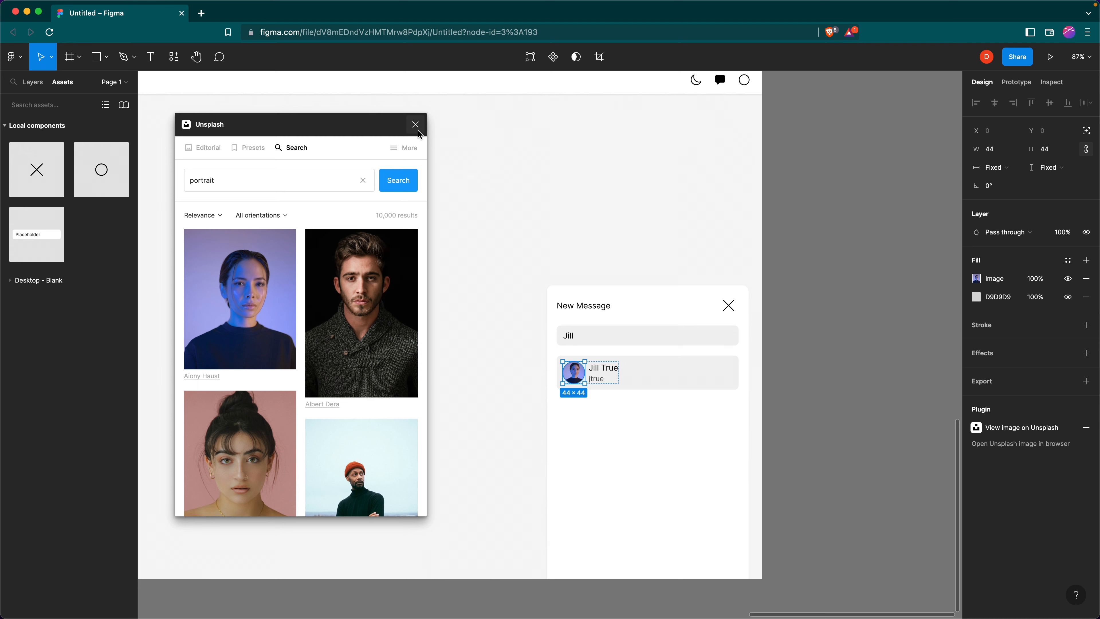
pyautogui.click(415, 126)
# Move the New Message window up to Y 337 and shorten its empty content frame to a height of 314
pyautogui.click(721, 399)
pyautogui.moveTo(722, 399); pyautogui.dragTo(719, 348)
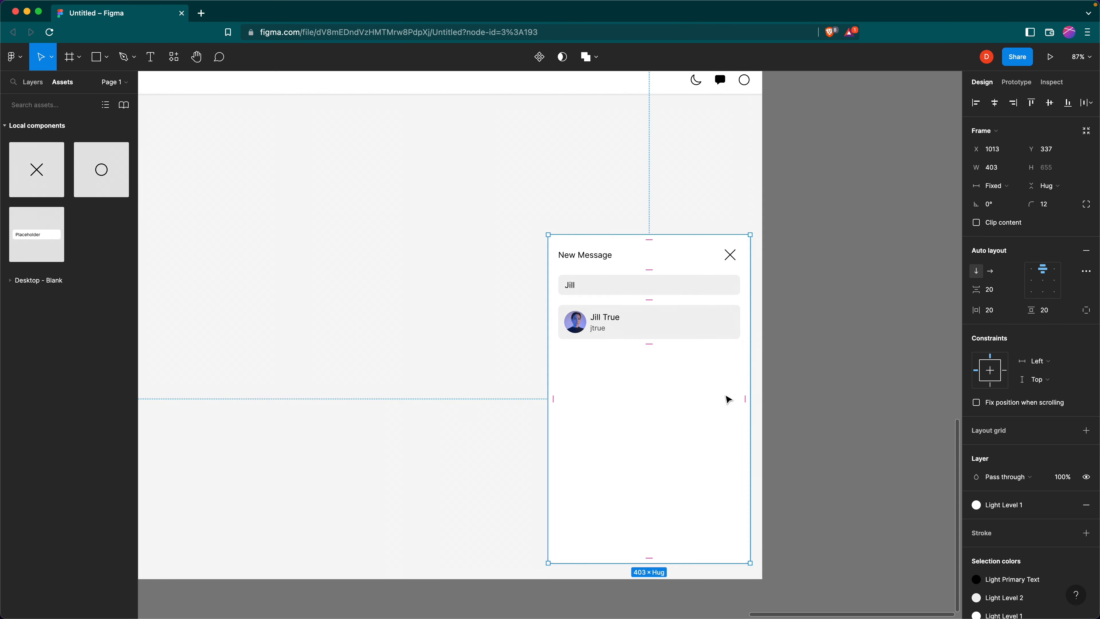
pyautogui.click(661, 533)
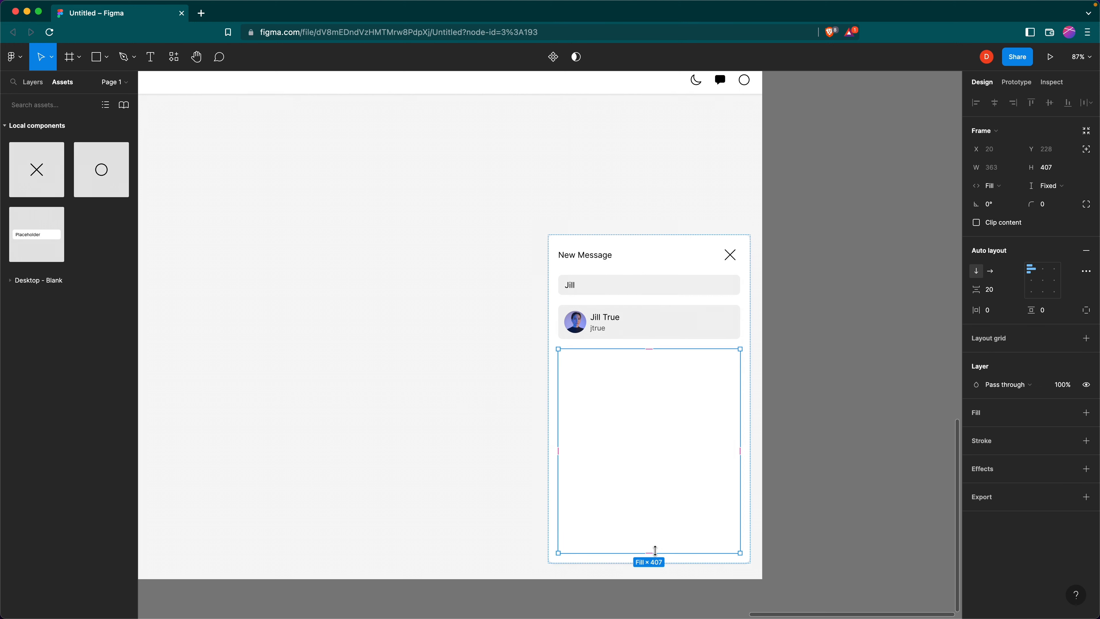
pyautogui.moveTo(655, 550); pyautogui.dragTo(662, 506)
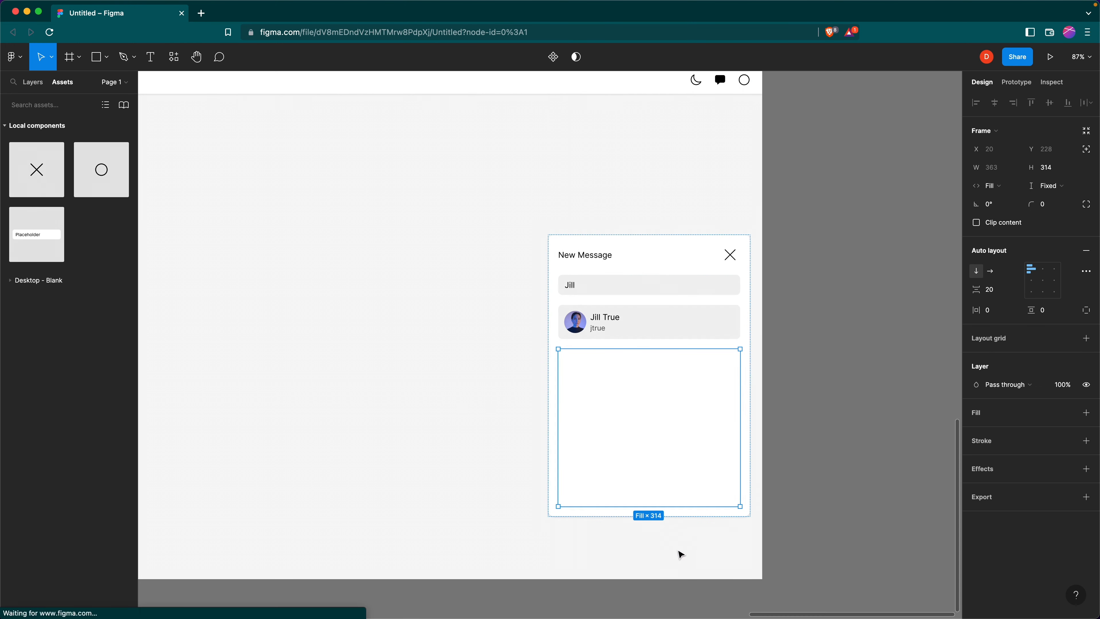
pyautogui.click(681, 554)
# Move the New Message window down to X 1021, Y 410
pyautogui.click(556, 291)
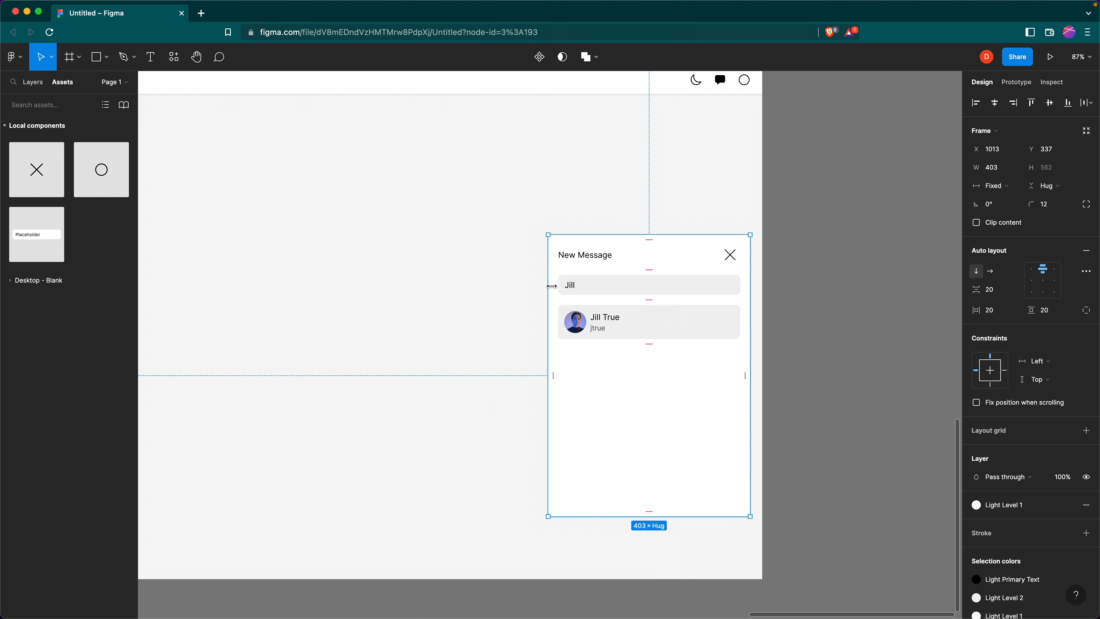
pyautogui.moveTo(680, 260); pyautogui.dragTo(672, 315)
pyautogui.click(653, 336)
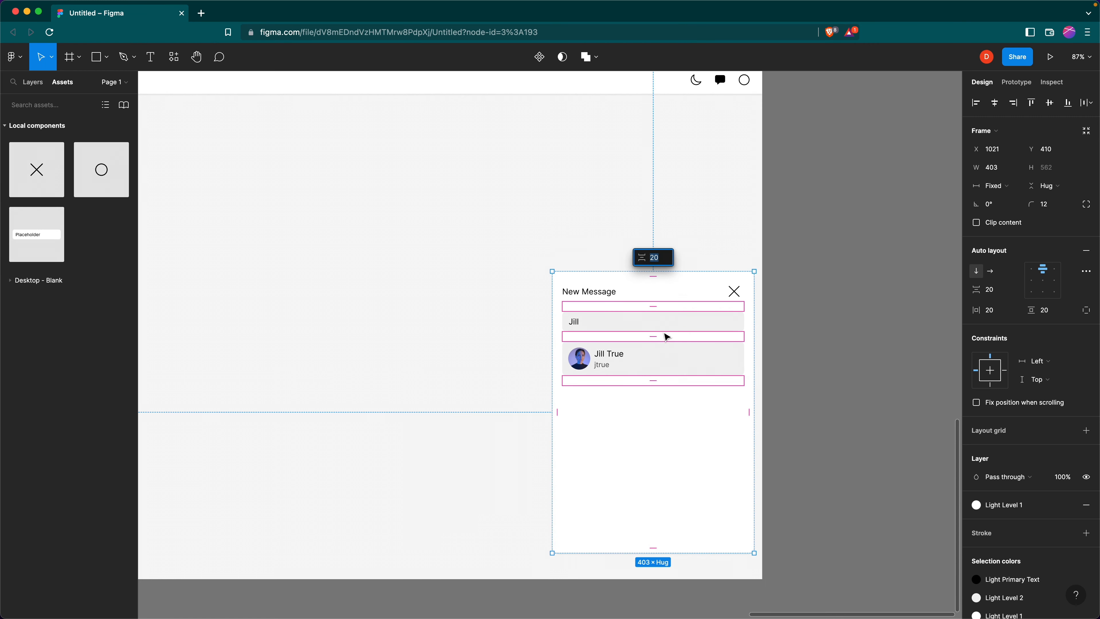
# Wrap the search field and the user result together in a vertical auto layout with 12 spacing
pyautogui.click(650, 320)
pyautogui.keyDown('shift'); pyautogui.click(655, 359); pyautogui.keyUp('shift')
pyautogui.hotkey('shift', 'a')
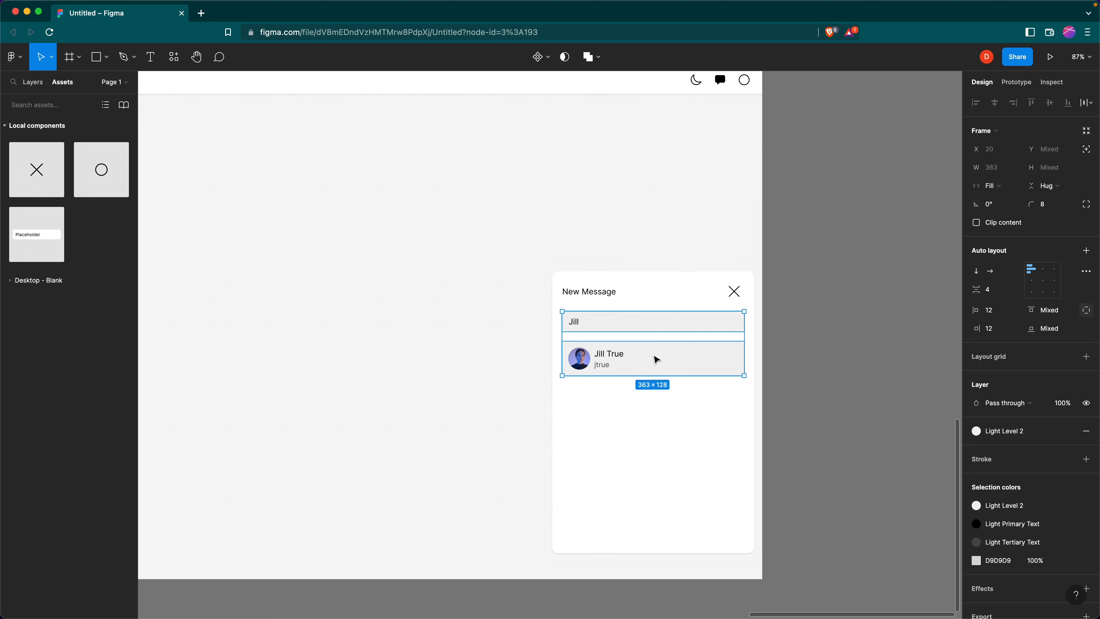
pyautogui.click(1003, 295)
pyautogui.write('12')
pyautogui.press('Return')
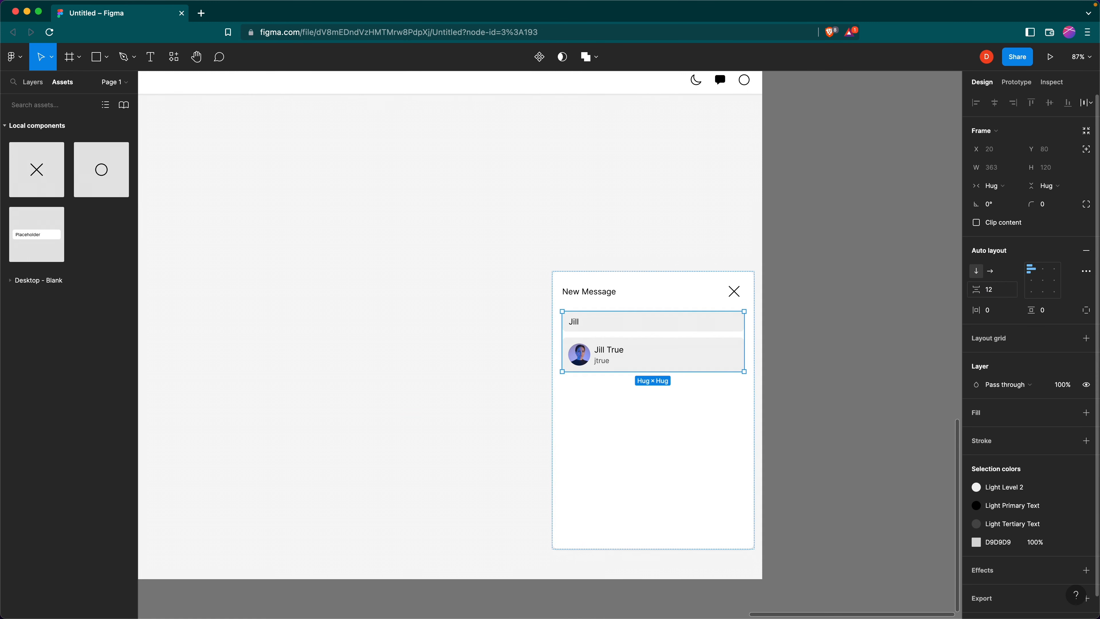
pyautogui.click(791, 312)
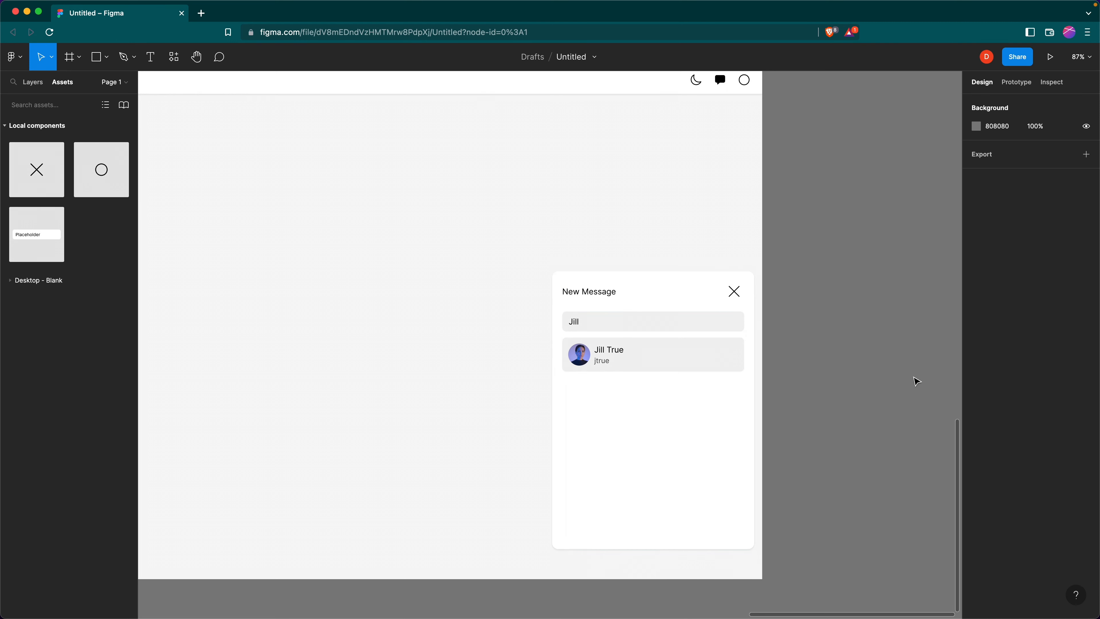
# Move the New Message window down to about Y 453, near the bottom edge of the desktop frame
pyautogui.moveTo(689, 412); pyautogui.dragTo(688, 432)
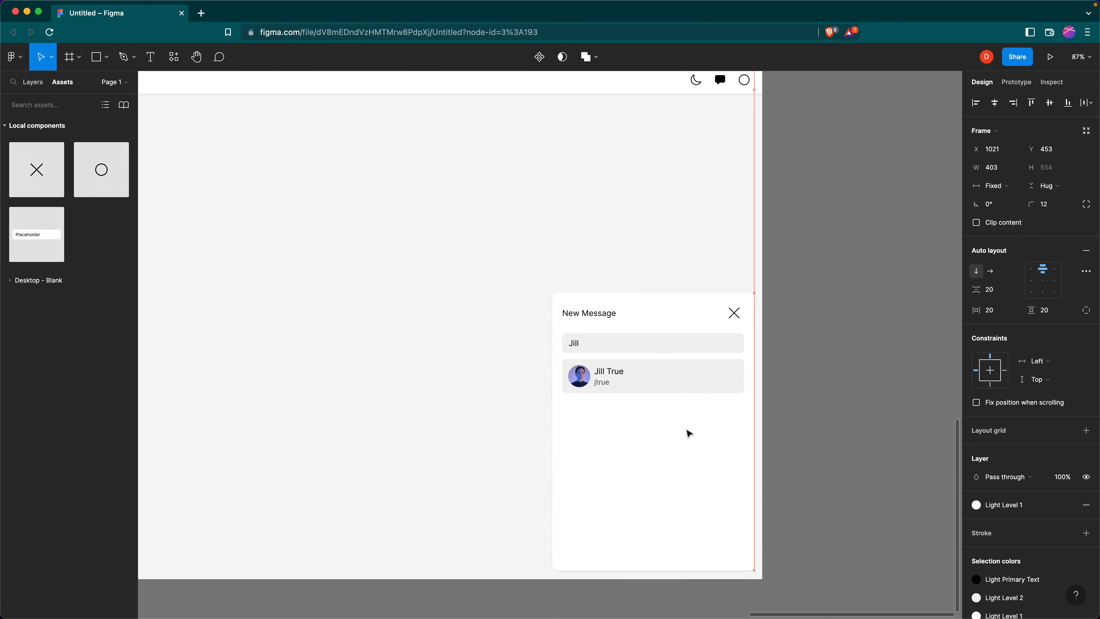
pyautogui.click(790, 398)
pyautogui.scroll(-5, 795, 396)
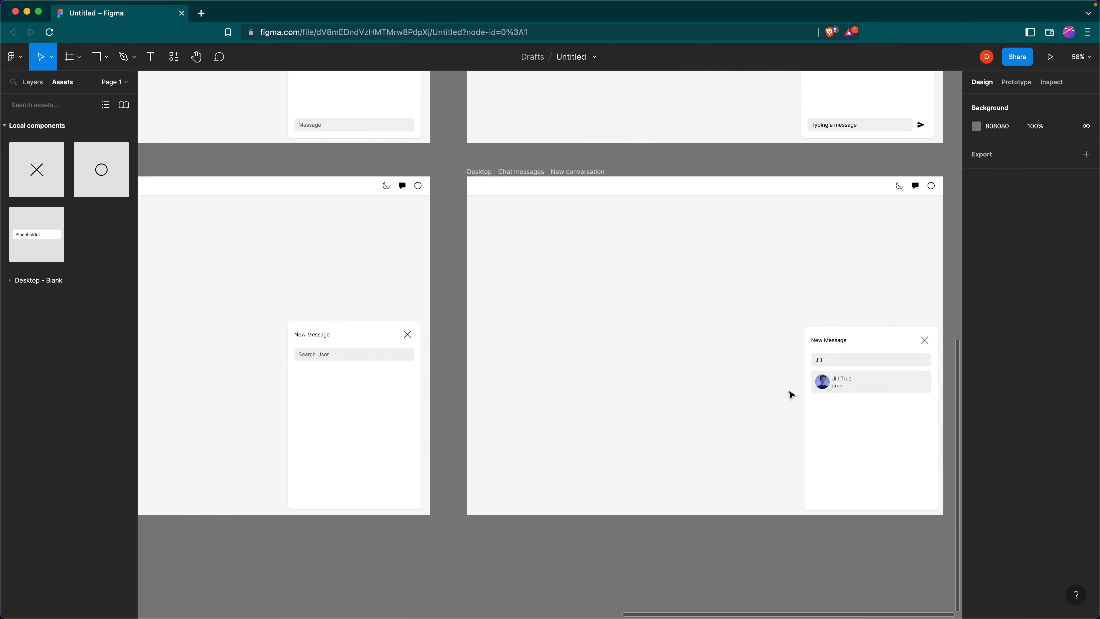
pyautogui.hscroll(5, 791, 392)
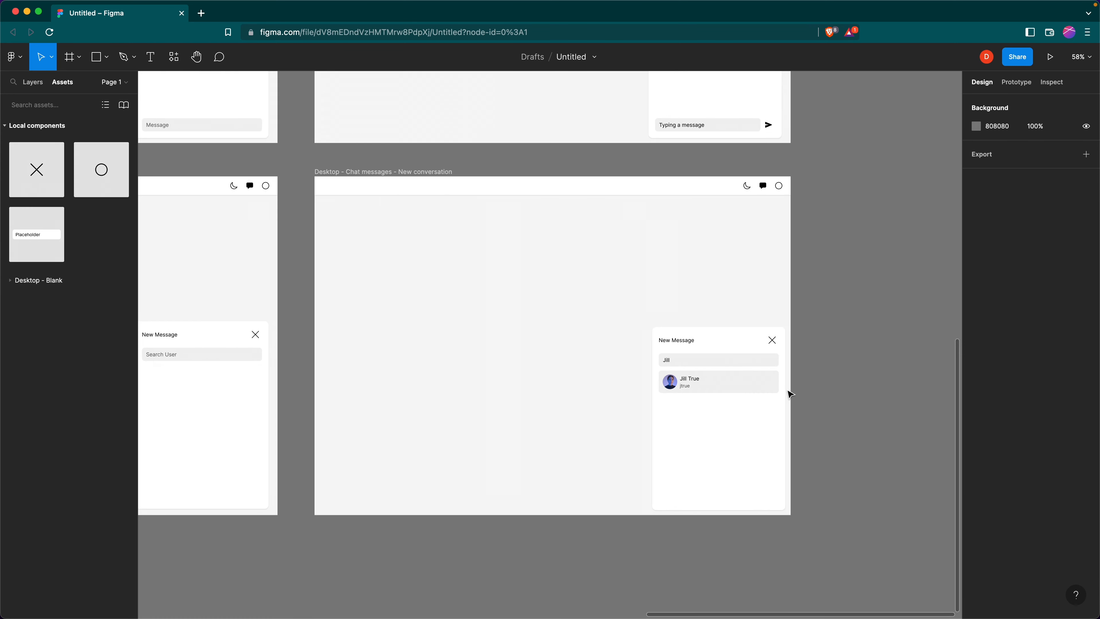
pyautogui.scroll(1, 882, 334)
pyautogui.hscroll(-1, 881, 334)
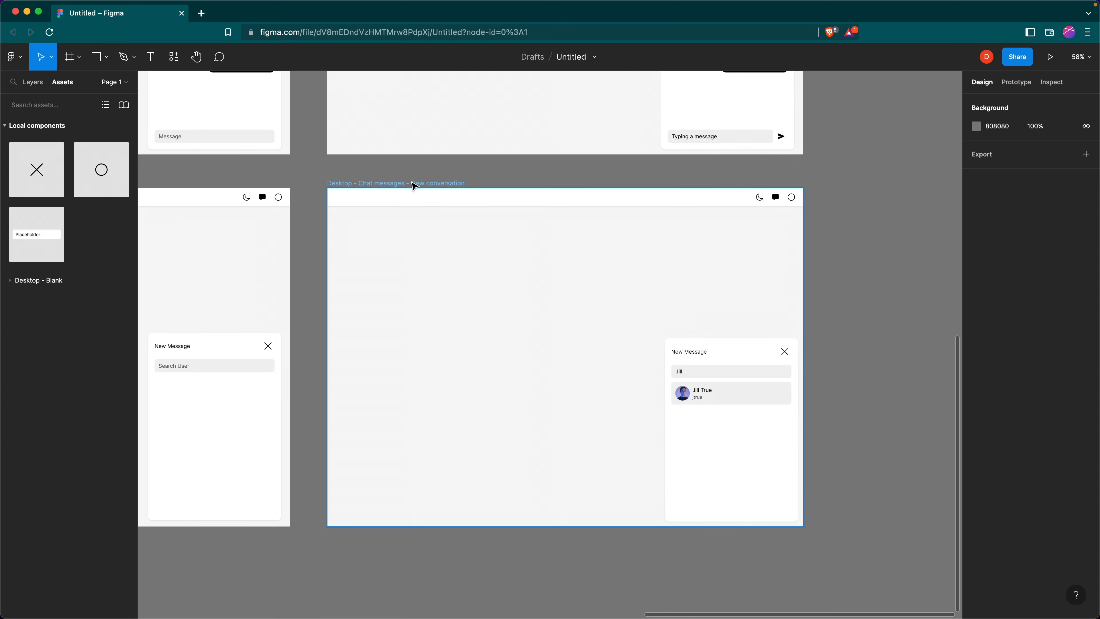
# Duplicate the New conversation frame that shows the user search result to its right
pyautogui.moveTo(416, 186); pyautogui.dragTo(818, 201)
pyautogui.hscroll(12, 818, 200)
pyautogui.click(724, 406)
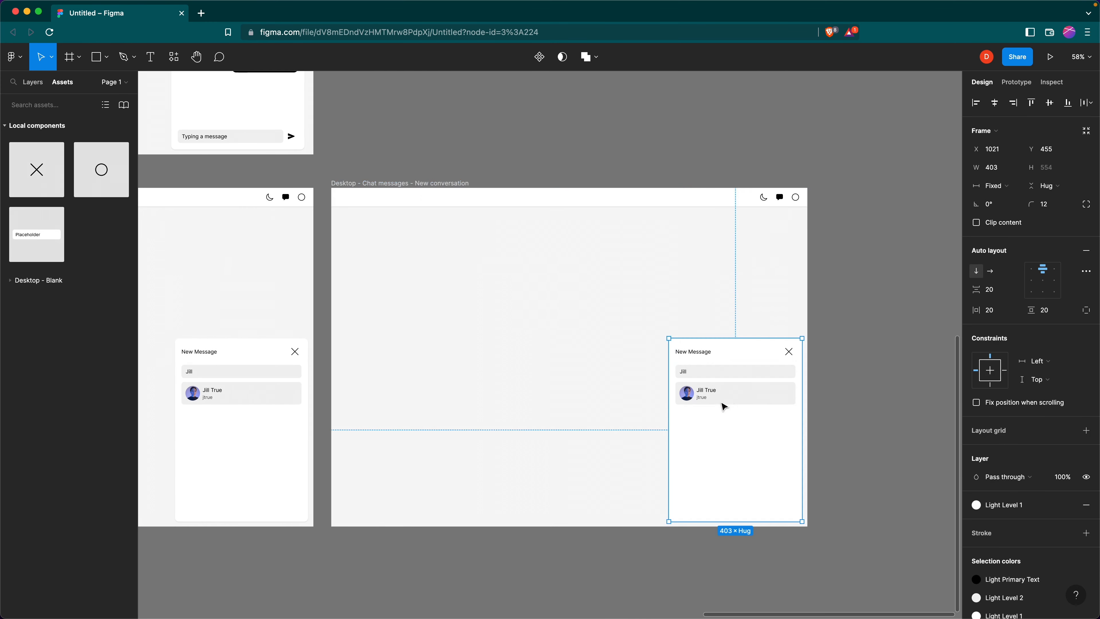
pyautogui.doubleClick(705, 401)
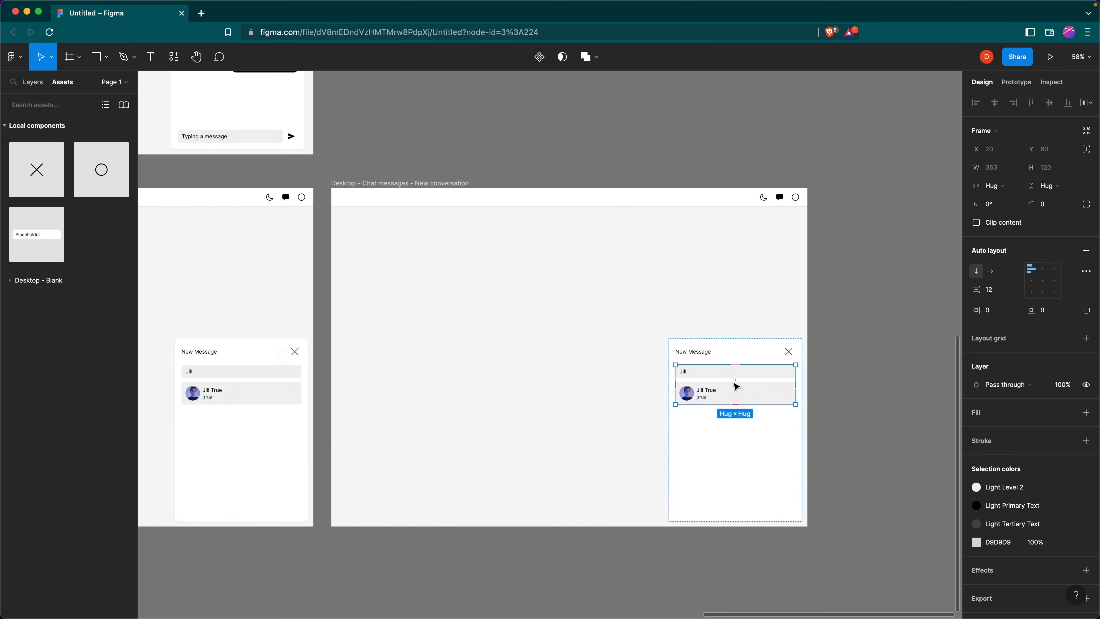
# Replace the New Message window in the new duplicate with a copy of the Chat messages frame's chat window, placed at X 1013, Y 436
pyautogui.scroll(10, 736, 386)
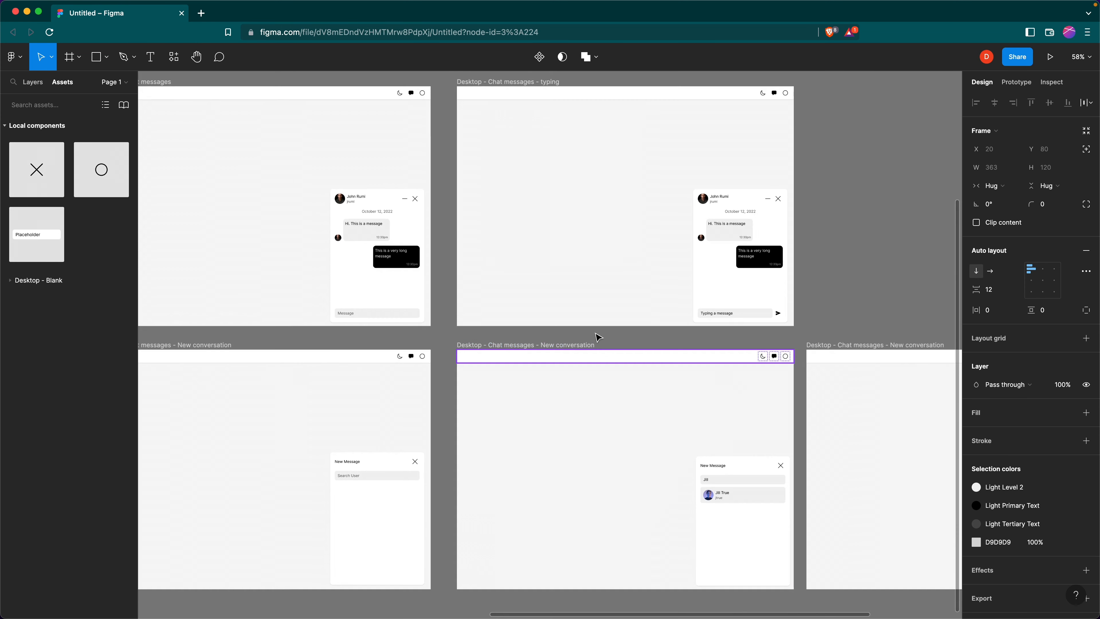
pyautogui.click(413, 227)
pyautogui.scroll(-3, 459, 262)
pyautogui.hscroll(4, 458, 262)
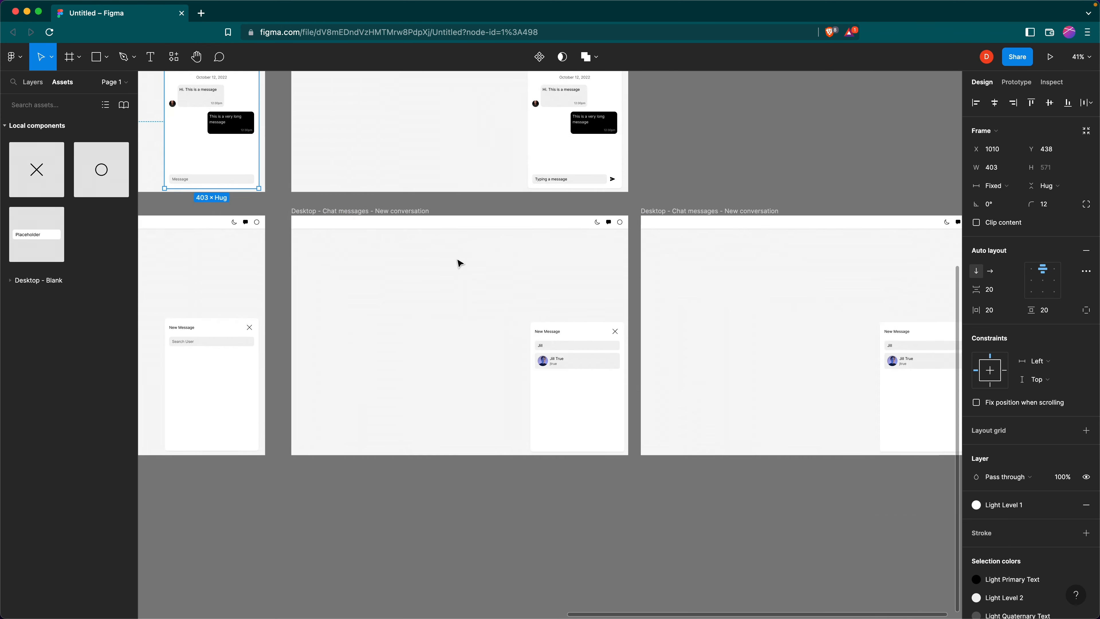
pyautogui.hscroll(5, 460, 263)
pyautogui.click(681, 358)
pyautogui.press('Delete')
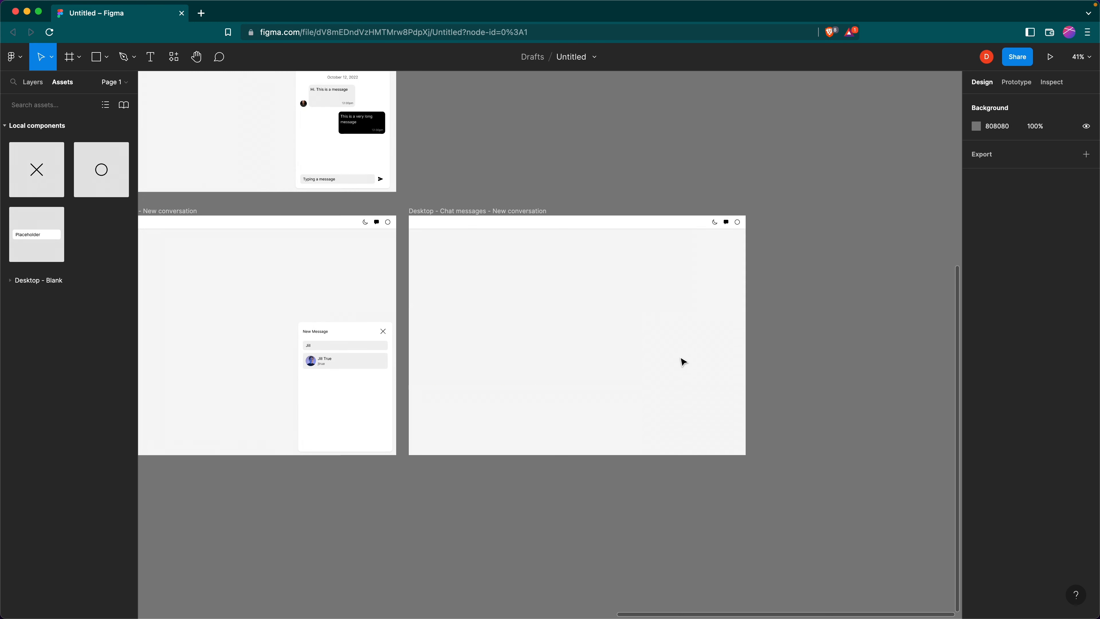
pyautogui.press('super+v')
pyautogui.moveTo(559, 383); pyautogui.dragTo(693, 419)
# Rename the middle frame showing the user search result to "Desktop - Chat messages - Search User"
pyautogui.hscroll(-5, 457, 240)
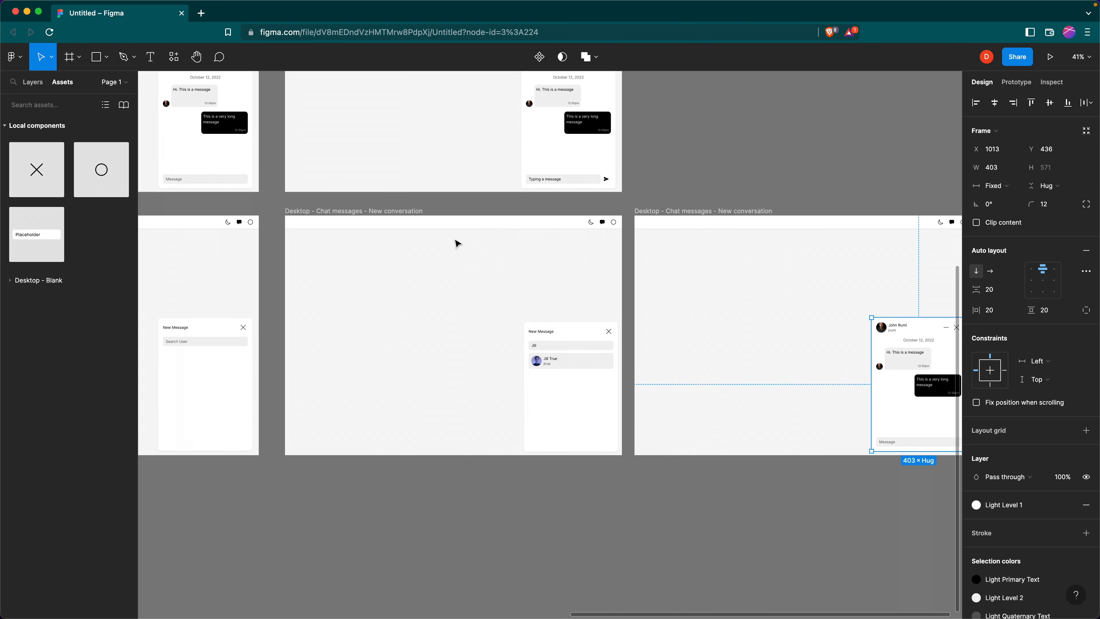
pyautogui.doubleClick(410, 211)
pyautogui.click(425, 212)
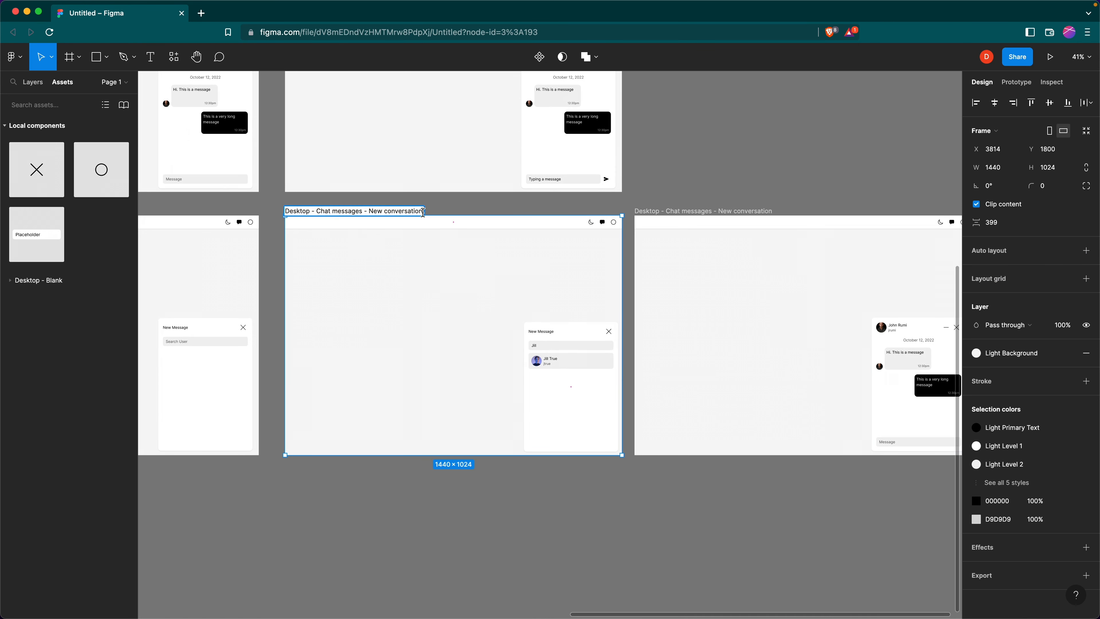
pyautogui.doubleClick(417, 211)
pyautogui.moveTo(369, 211); pyautogui.dragTo(431, 213)
pyautogui.write('Search')
# Rename the duplicated frame containing the pasted chat window to "Desktop - Chat messages - Click User"
pyautogui.click(736, 211)
pyautogui.doubleClick(744, 212)
pyautogui.click(721, 212)
pyautogui.moveTo(719, 211); pyautogui.dragTo(777, 212)
pyautogui.write('Click')
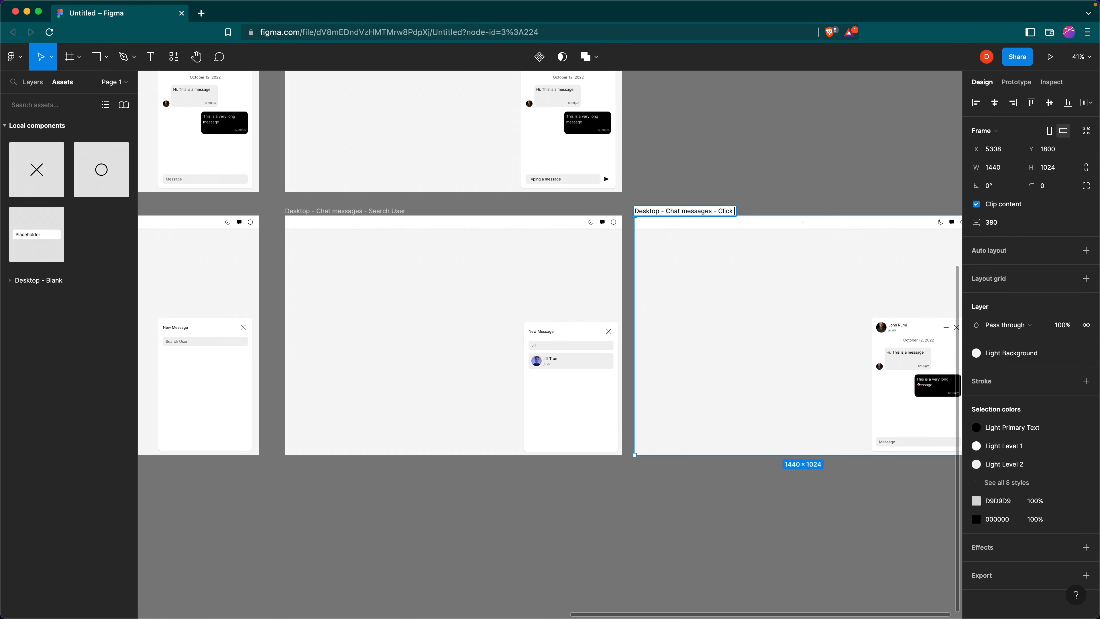
pyautogui.click(818, 177)
# Replace the avatar and name in the Click User chat header with a copy of the user result from the Search User frame
pyautogui.hscroll(5, 817, 177)
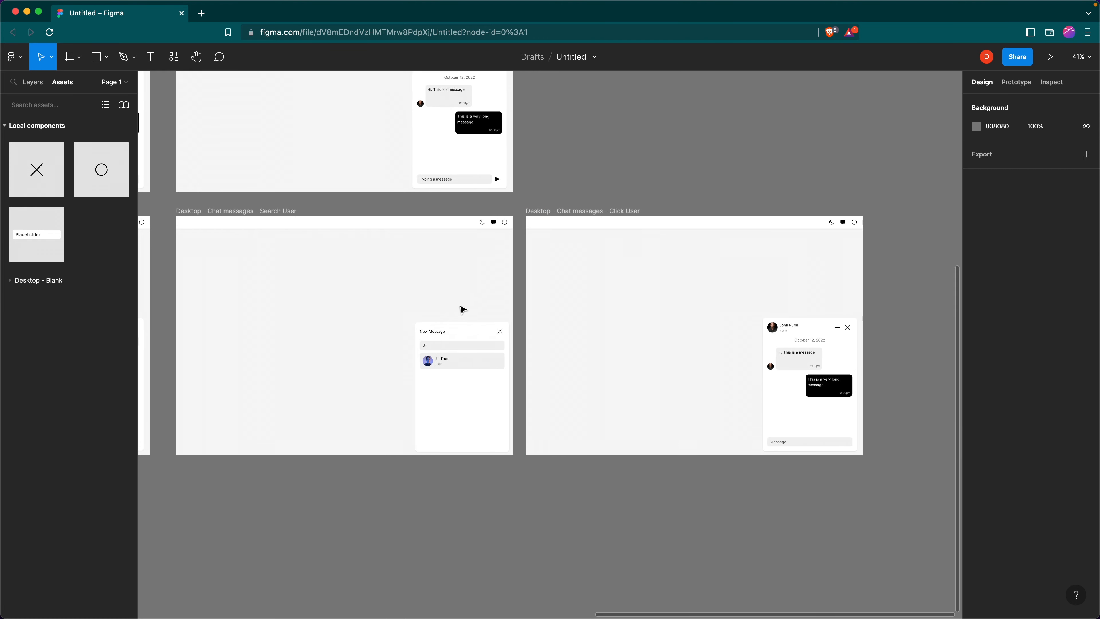
pyautogui.doubleClick(439, 361)
pyautogui.doubleClick(439, 361)
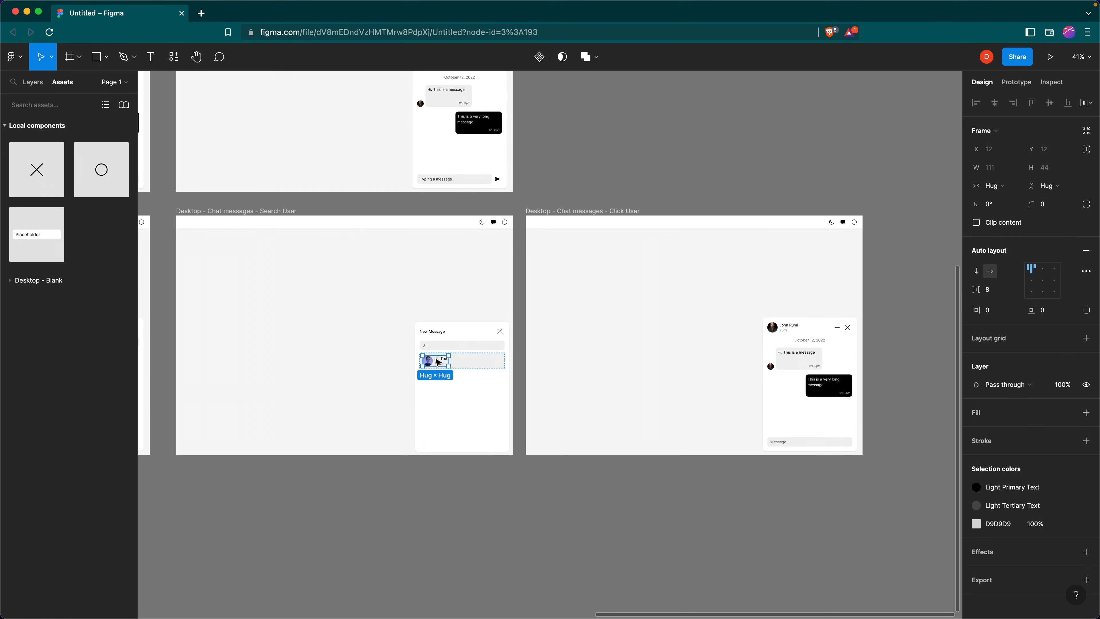
pyautogui.hscroll(3, 717, 325)
pyautogui.doubleClick(721, 327)
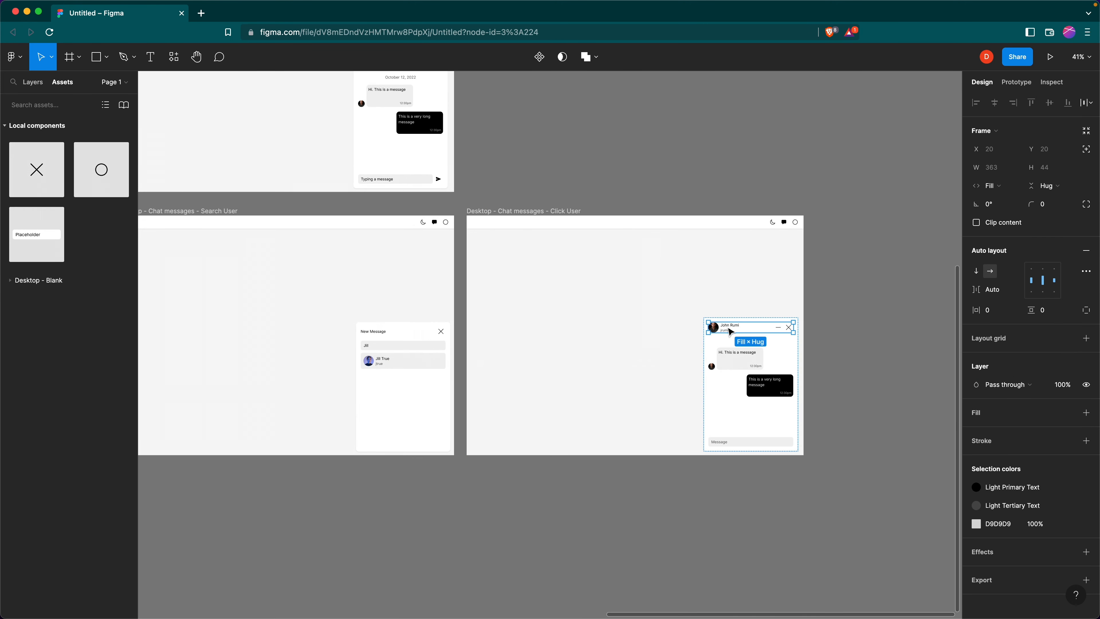
pyautogui.press('super+v')
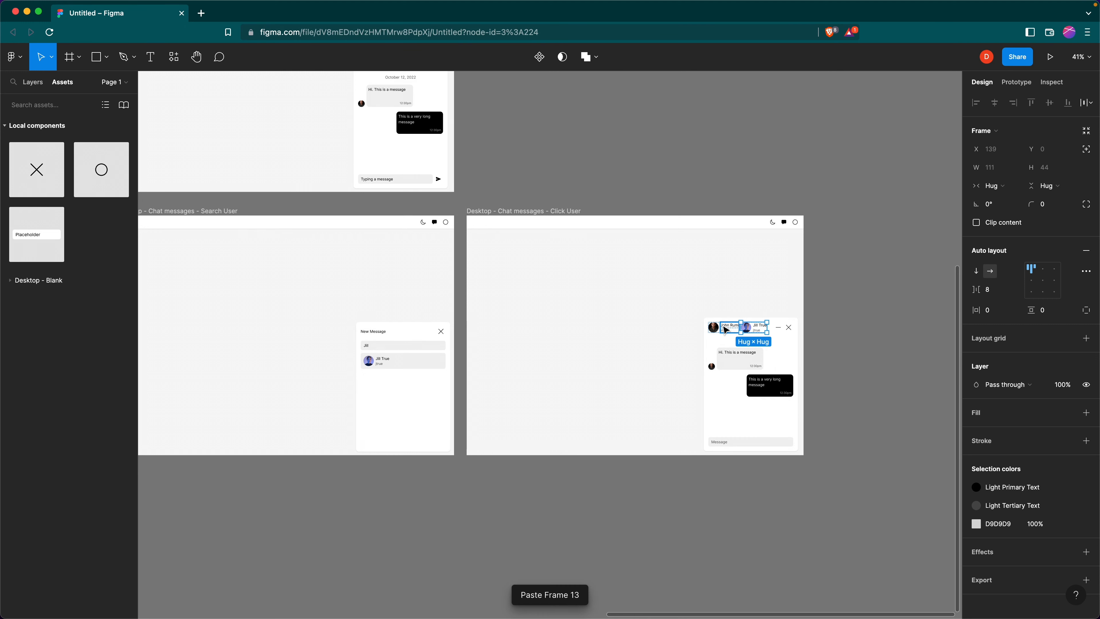
pyautogui.click(725, 329)
pyautogui.press('BackSpace')
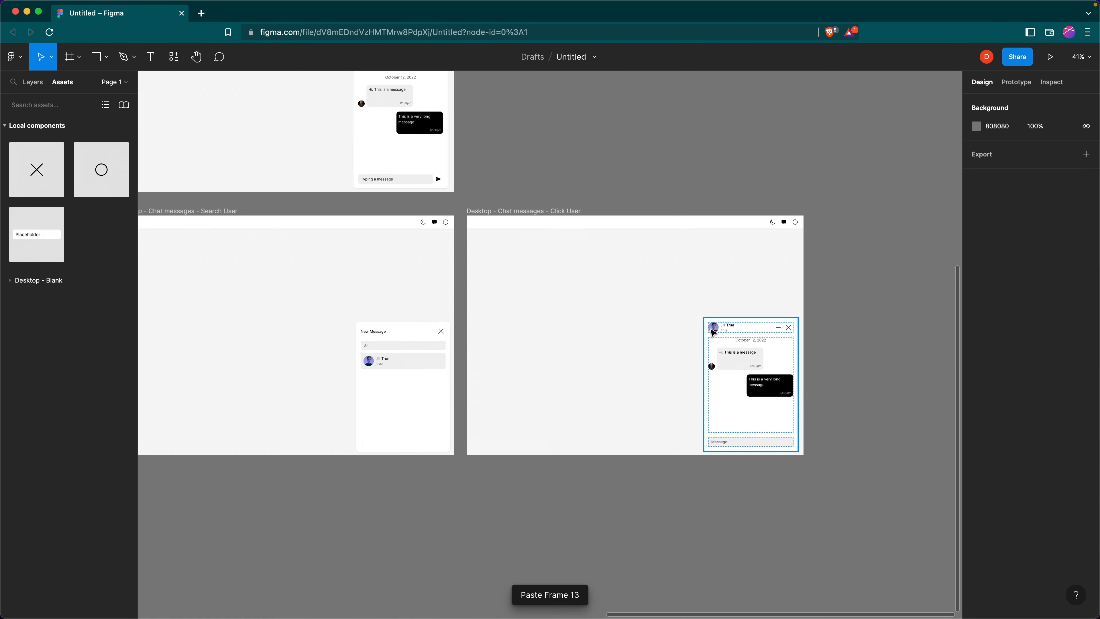
# Delete both message bubbles and the date from the chat window in the Click User frame
pyautogui.scroll(-3, 763, 337)
pyautogui.scroll(6, 753, 338)
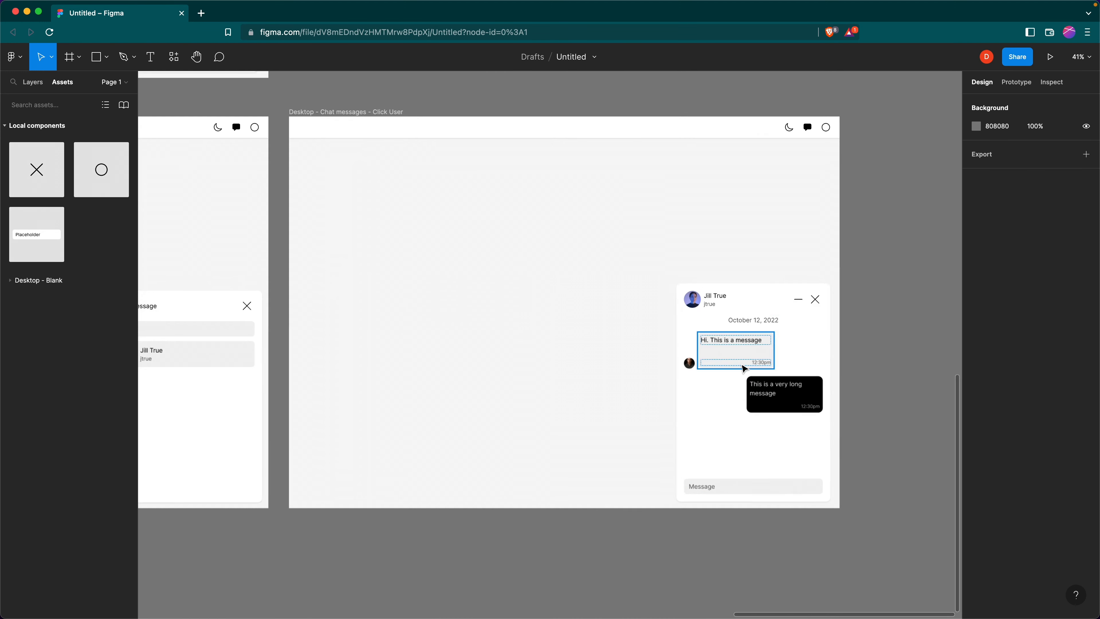
pyautogui.click(743, 364)
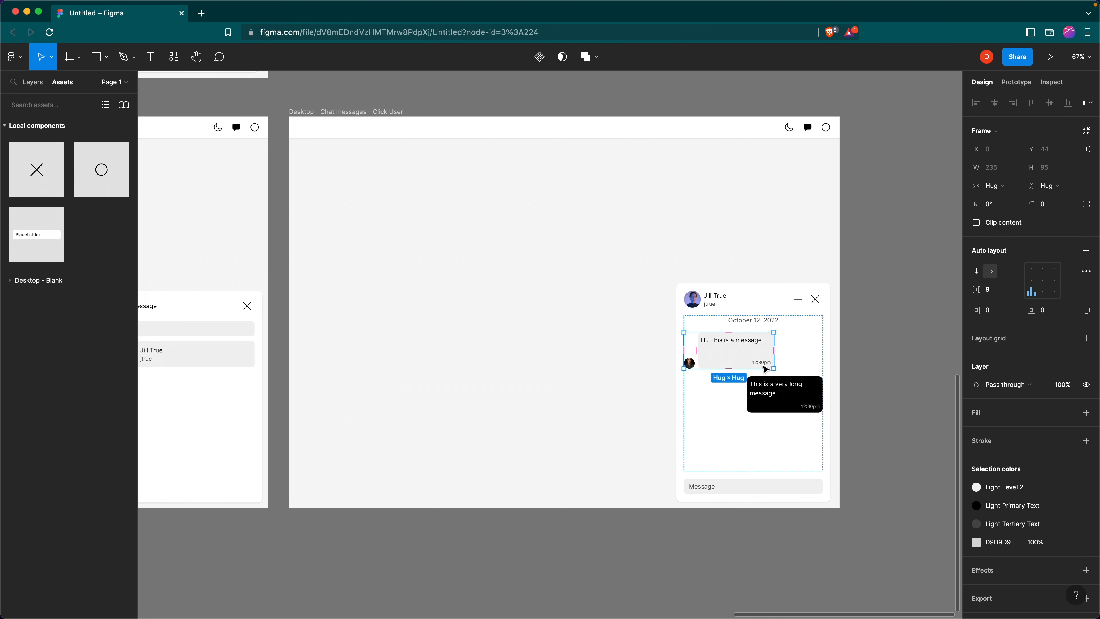
pyautogui.press('BackSpace')
pyautogui.click(776, 343)
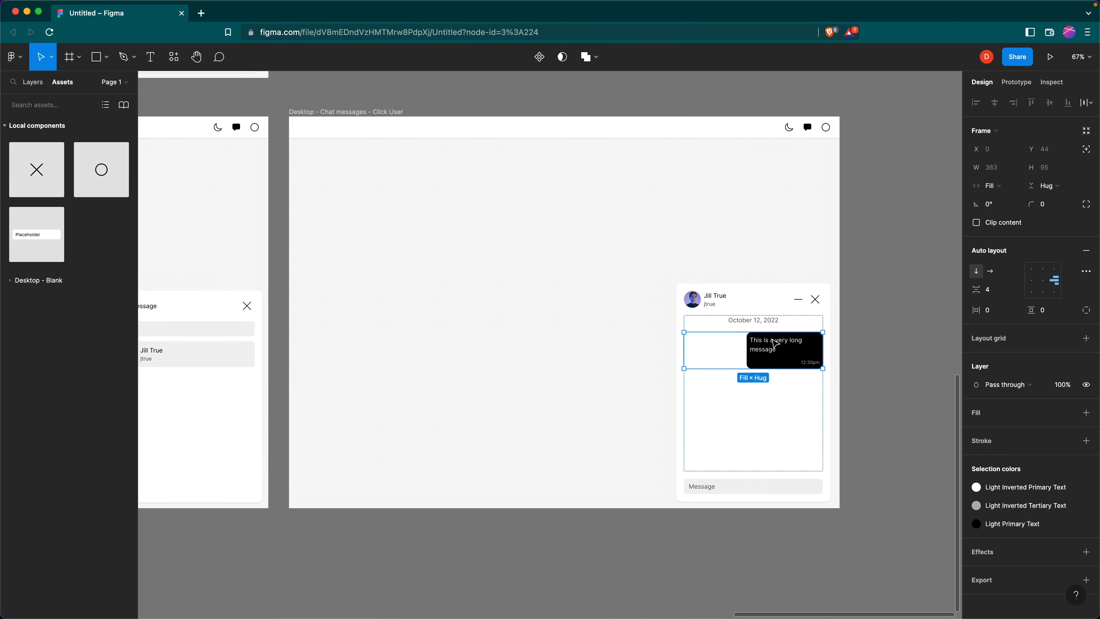
pyautogui.press('BackSpace')
pyautogui.click(757, 323)
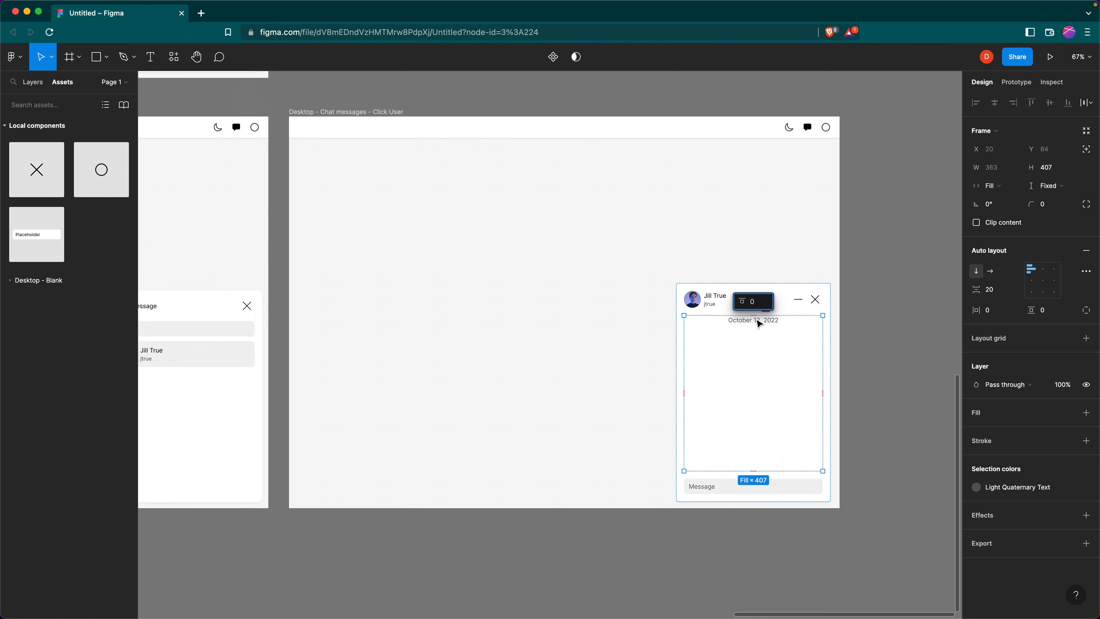
pyautogui.click(760, 328)
pyautogui.press('BackSpace')
pyautogui.press('Escape')
# Review the emptied Click User chat window and compare it with the typing, New conversation and Search User frames
pyautogui.scroll(-2, 707, 236)
pyautogui.scroll(3, 708, 236)
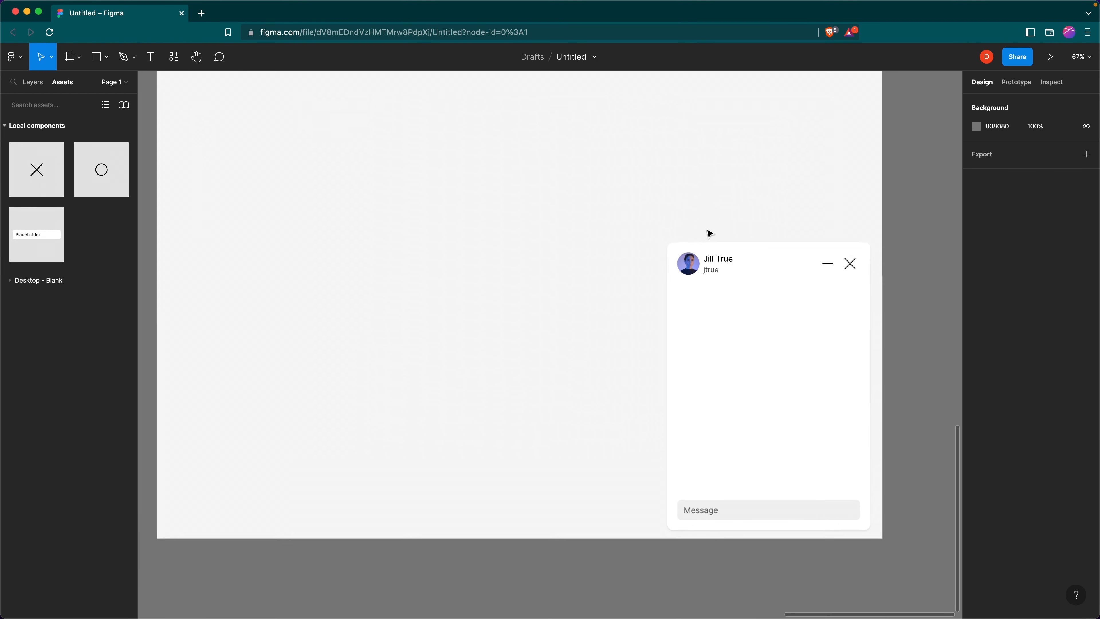
pyautogui.scroll(-6, 708, 235)
pyautogui.scroll(5, 709, 234)
pyautogui.hscroll(-4, 709, 234)
pyautogui.hscroll(-10, 712, 234)
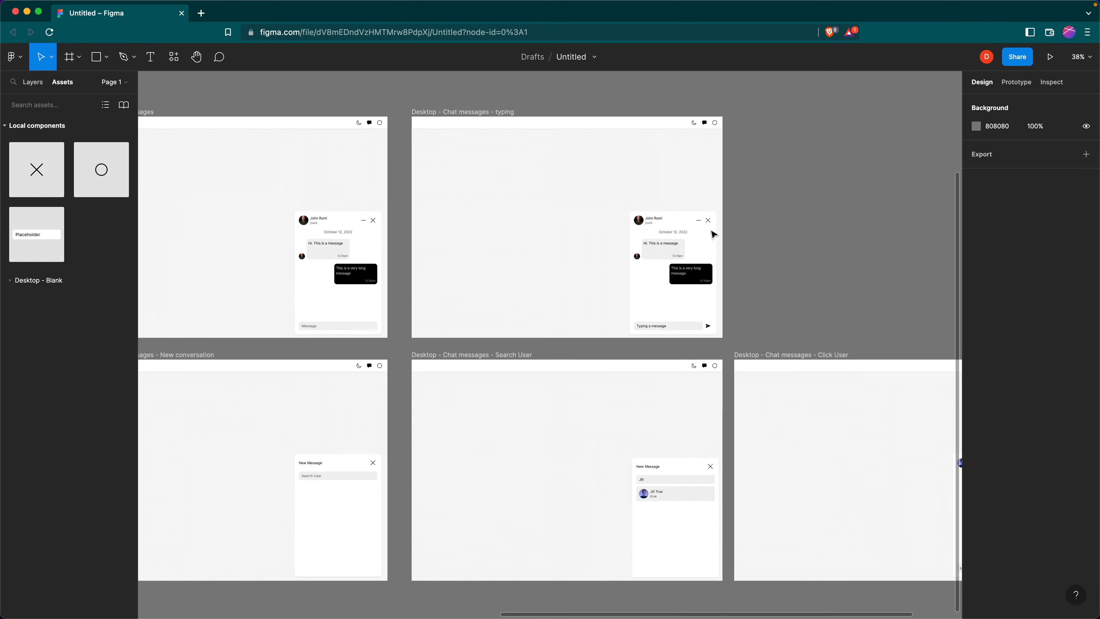
pyautogui.hscroll(5, 729, 275)
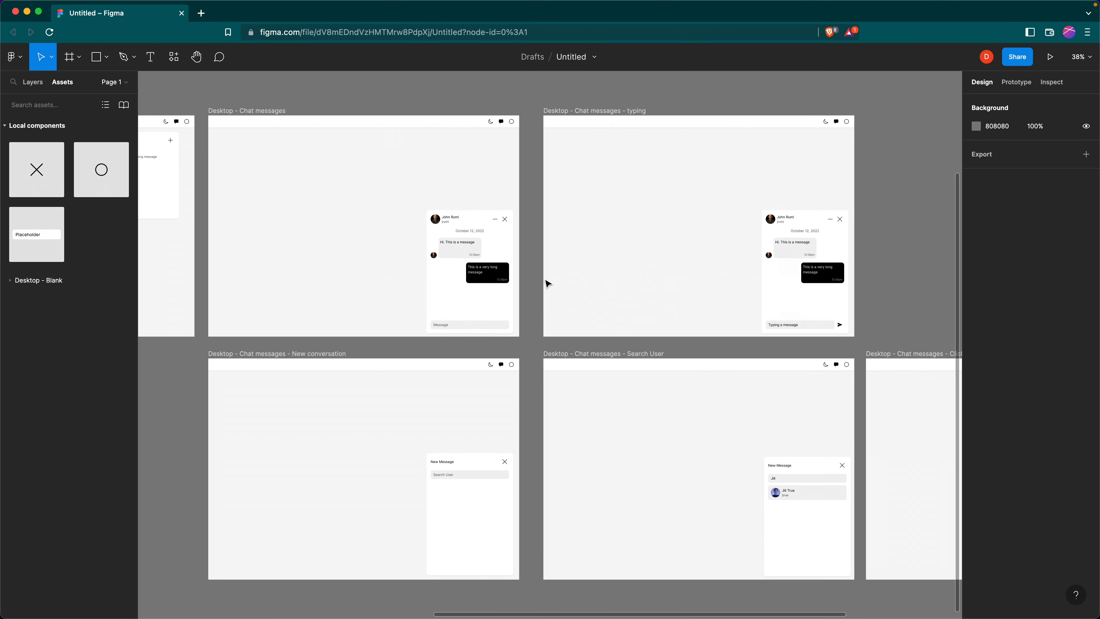
pyautogui.scroll(-2, 546, 346)
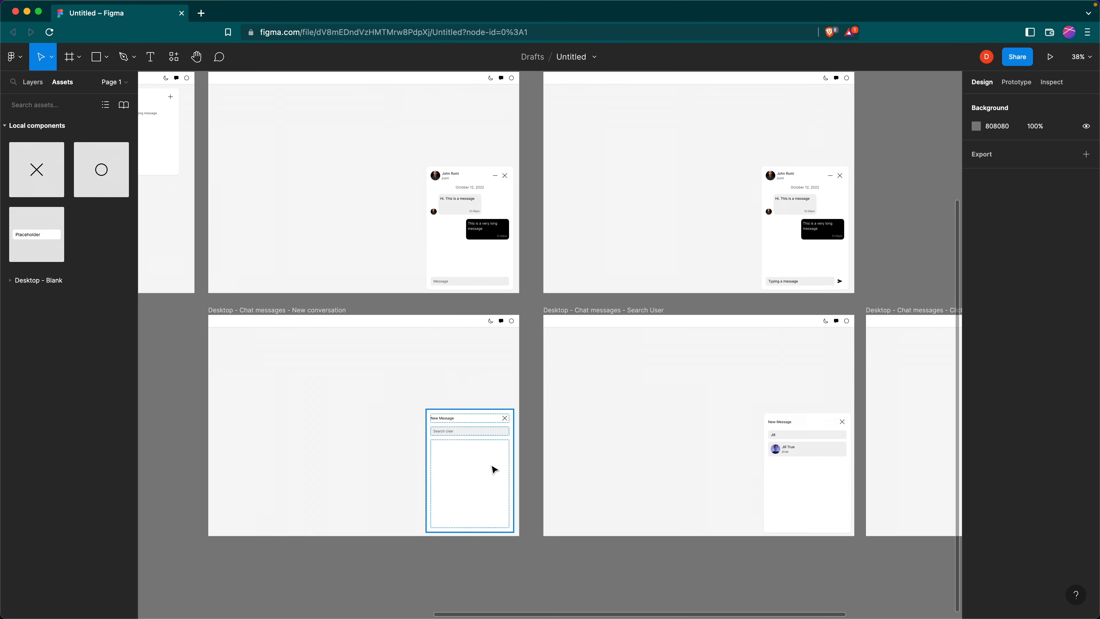
pyautogui.hscroll(7, 495, 454)
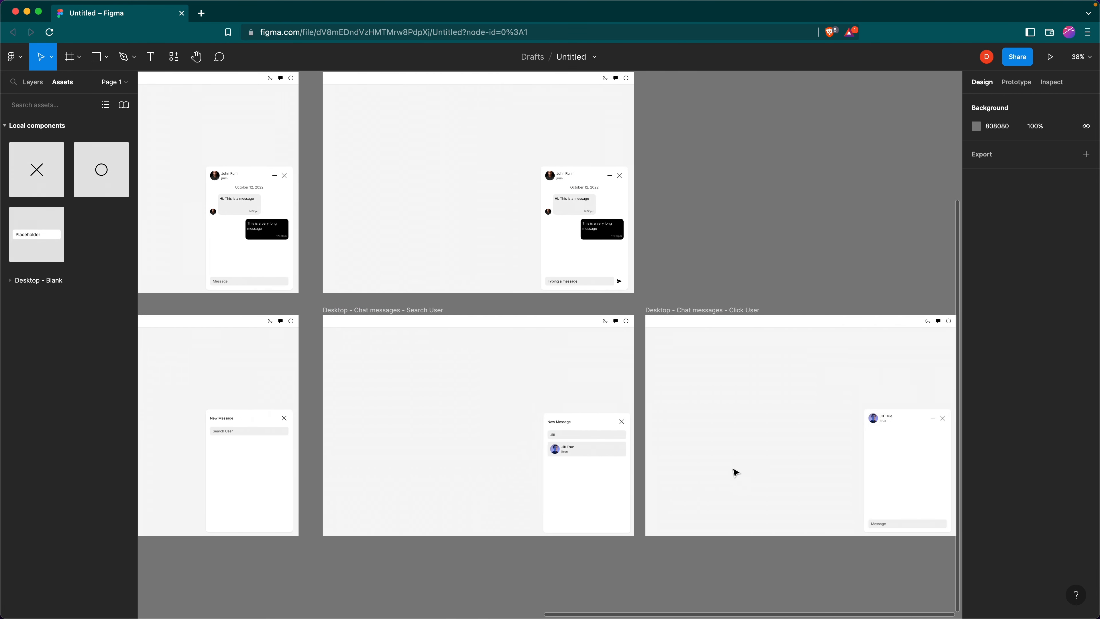
pyautogui.hscroll(-6, 815, 462)
pyautogui.scroll(2, 816, 463)
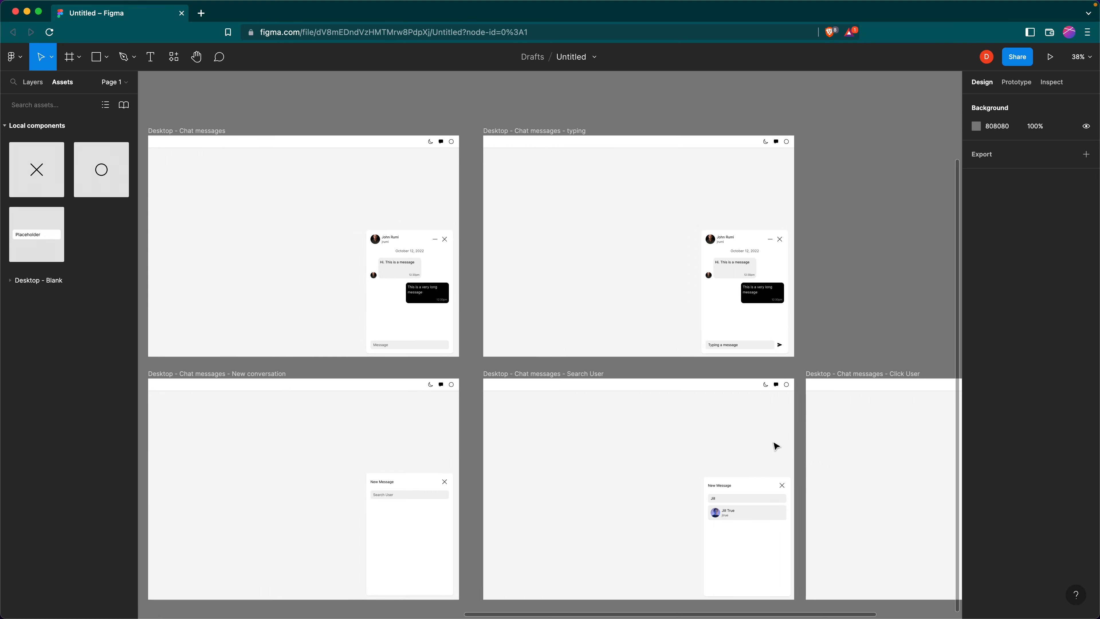
pyautogui.scroll(-1, 778, 245)
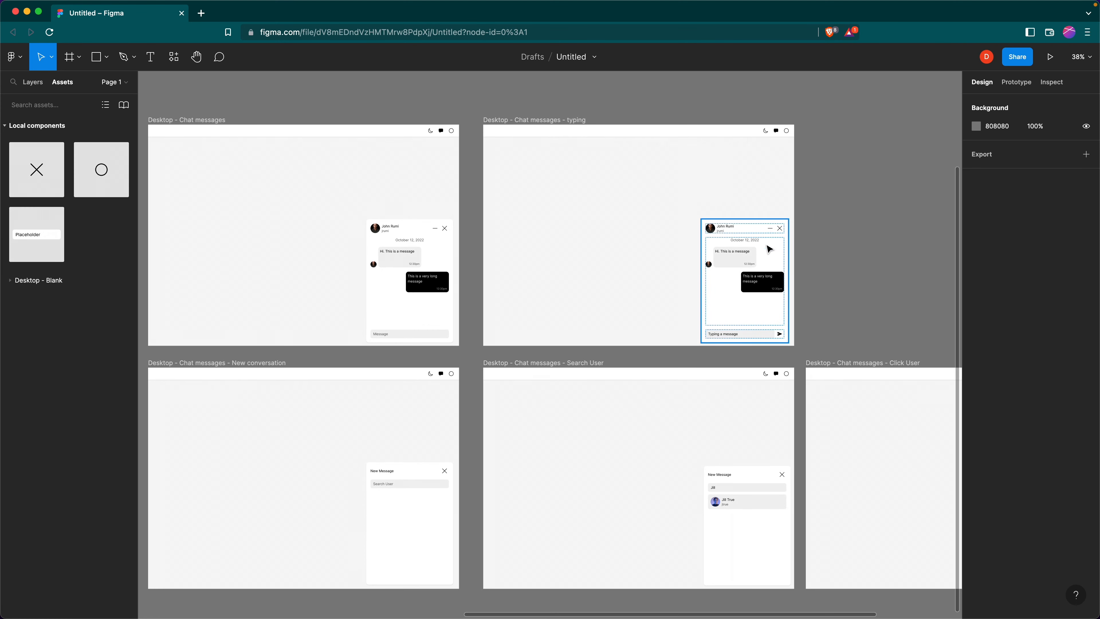
# Duplicate the "Desktop - Chat messages - typing" frame and place the copy below the New conversation frame at X 2262, Y 2951
pyautogui.scroll(-5, 792, 307)
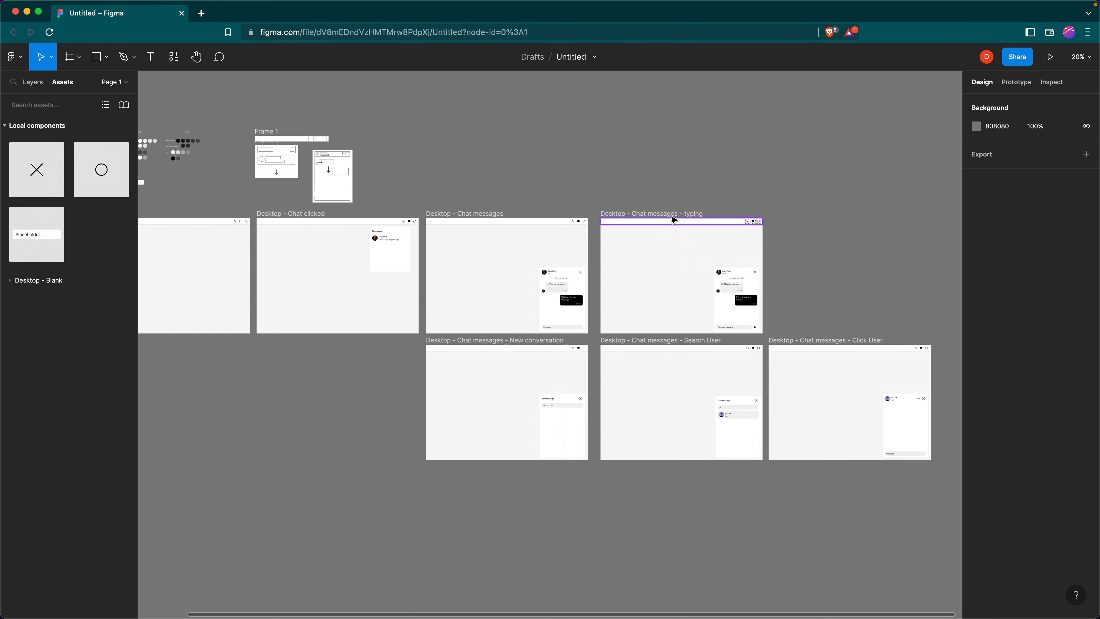
pyautogui.moveTo(657, 257); pyautogui.dragTo(482, 513)
pyautogui.scroll(-2, 594, 427)
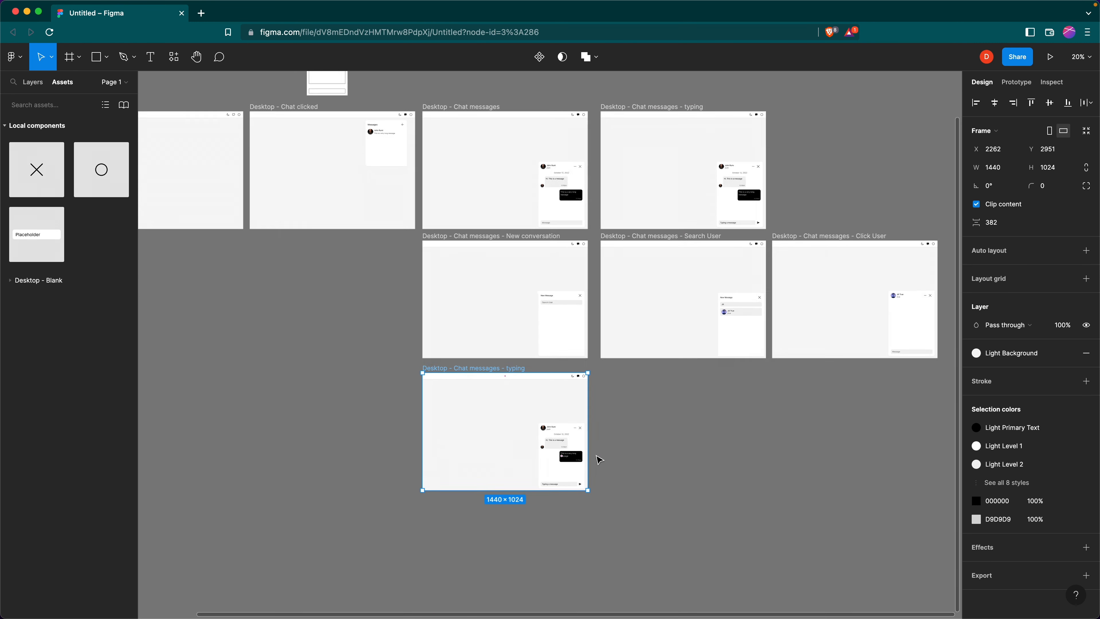
# Replace the chat window in the copied typing frame with only its header avatar, placed near the frame's lower-right corner at X 1380, Y 961
pyautogui.scroll(5, 599, 457)
pyautogui.doubleClick(454, 380)
pyautogui.doubleClick(454, 380)
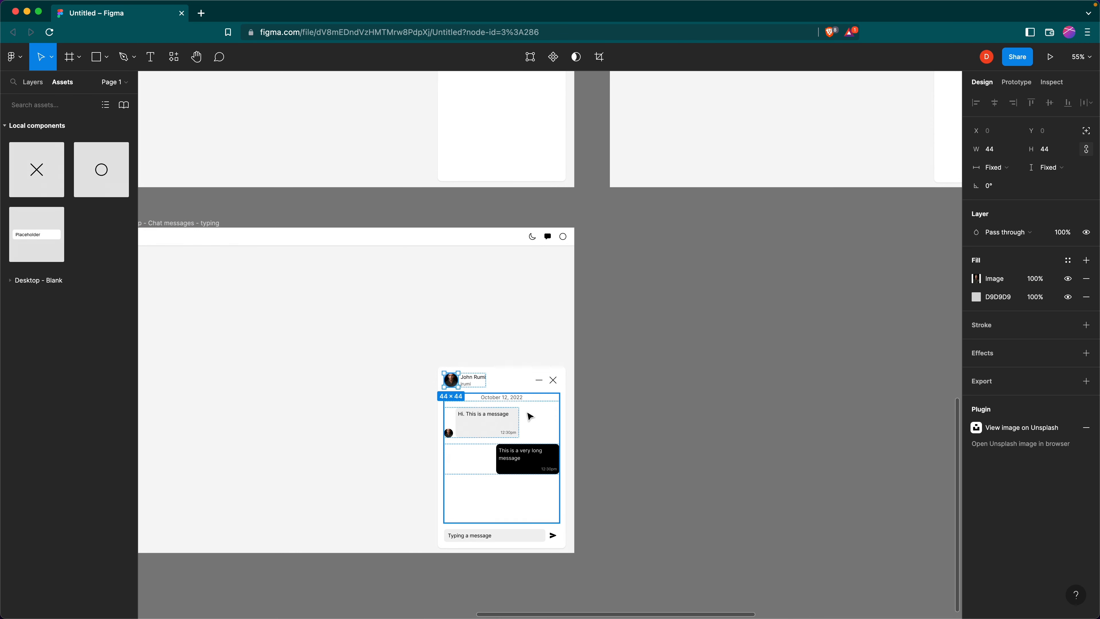
pyautogui.click(564, 391)
pyautogui.press('Delete')
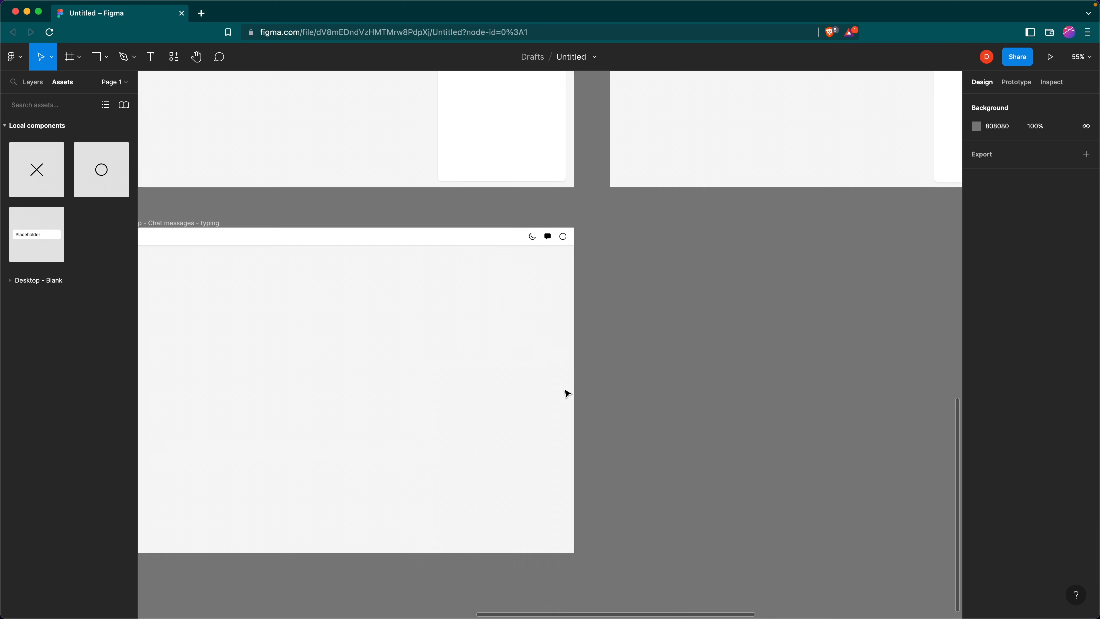
pyautogui.press('super+v')
pyautogui.moveTo(446, 378); pyautogui.dragTo(566, 542)
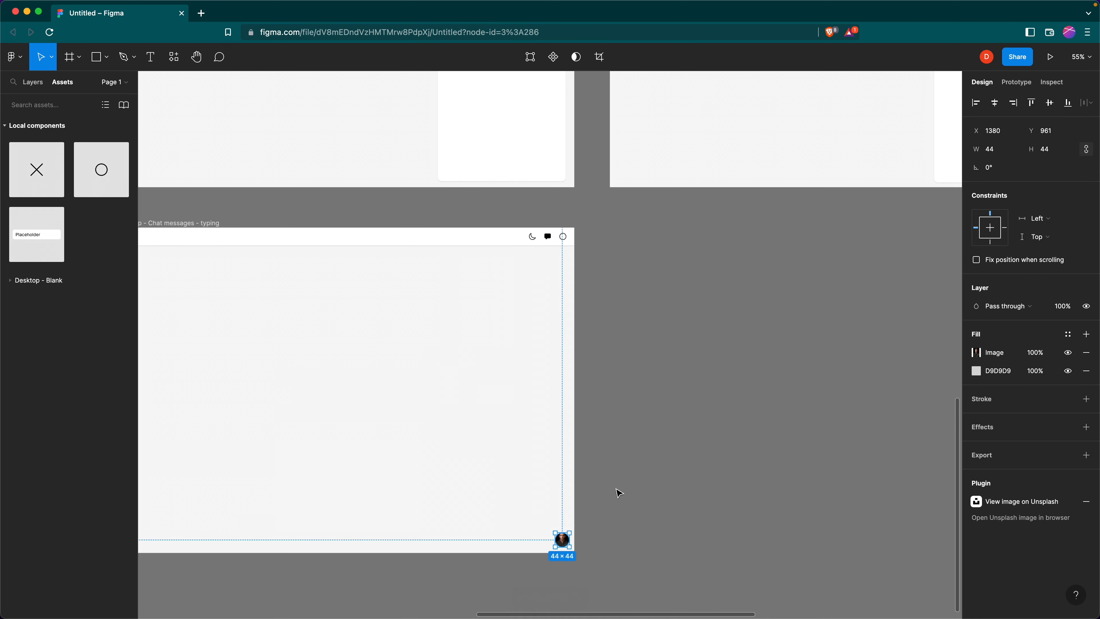
# Set the corner avatar's width and height to 56
pyautogui.hscroll(-2, 620, 492)
pyautogui.scroll(-1, 623, 483)
pyautogui.click(993, 151)
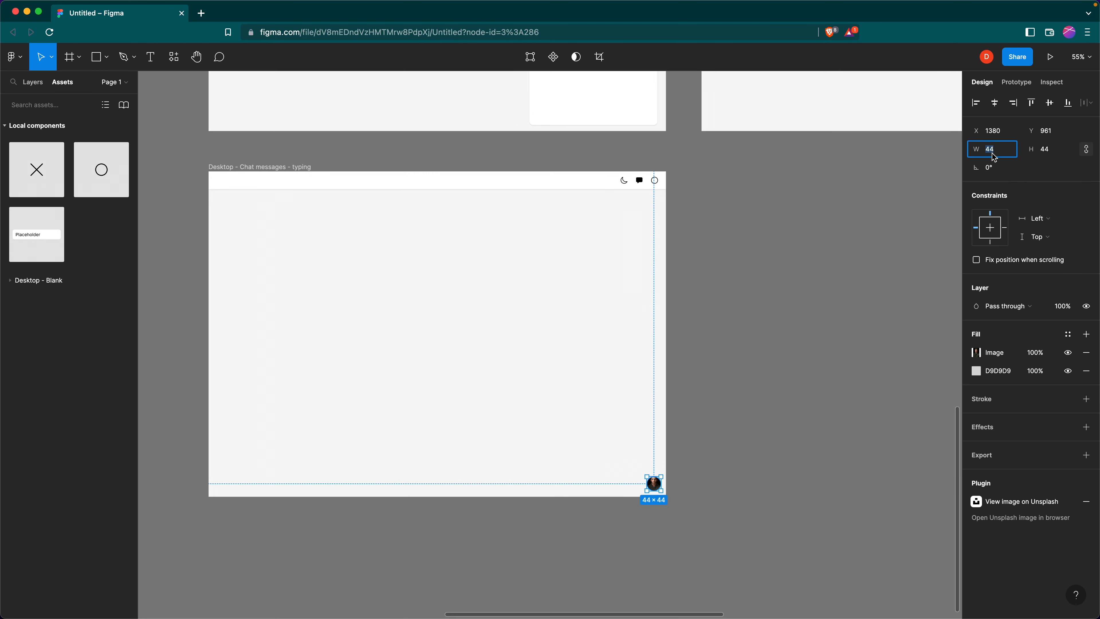
pyautogui.click(1047, 152)
pyautogui.write('56')
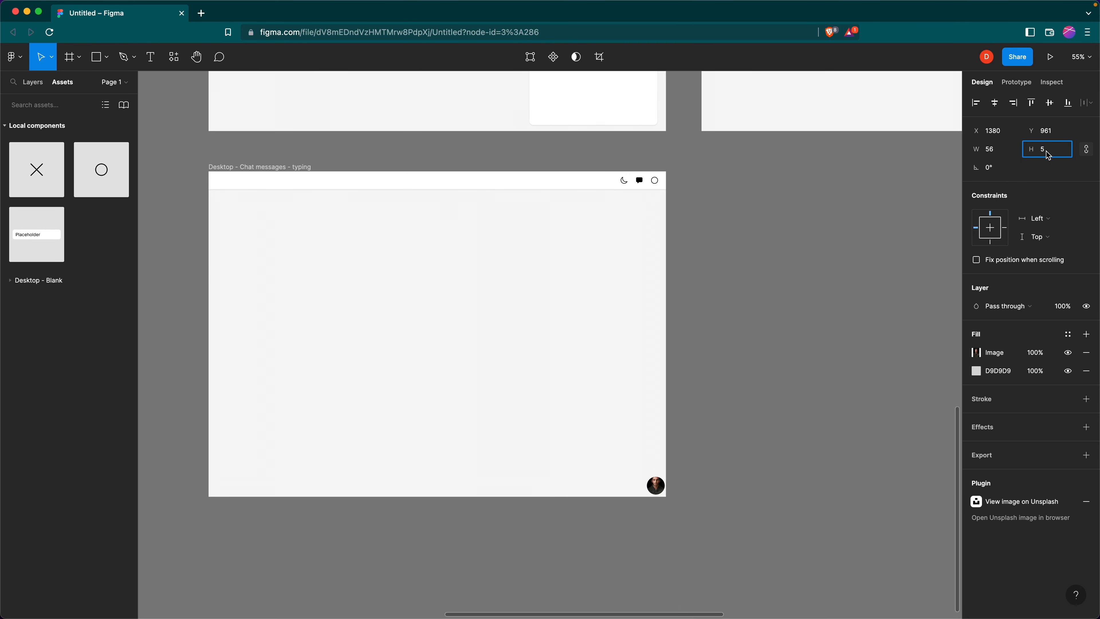
pyautogui.click(674, 484)
pyautogui.press('super+z')
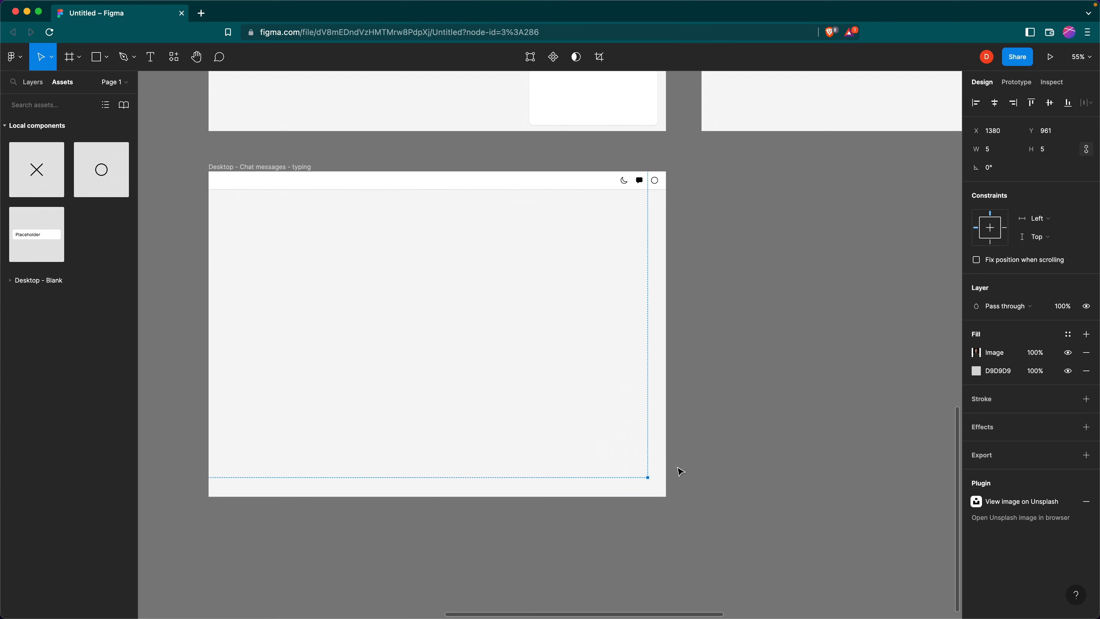
# Move the avatar slightly inward from the frame's lower-right corner, to X 1368, Y 950
pyautogui.moveTo(657, 490); pyautogui.dragTo(654, 486)
pyautogui.click(705, 469)
pyautogui.hscroll(-1, 713, 466)
pyautogui.hscroll(-1, 716, 469)
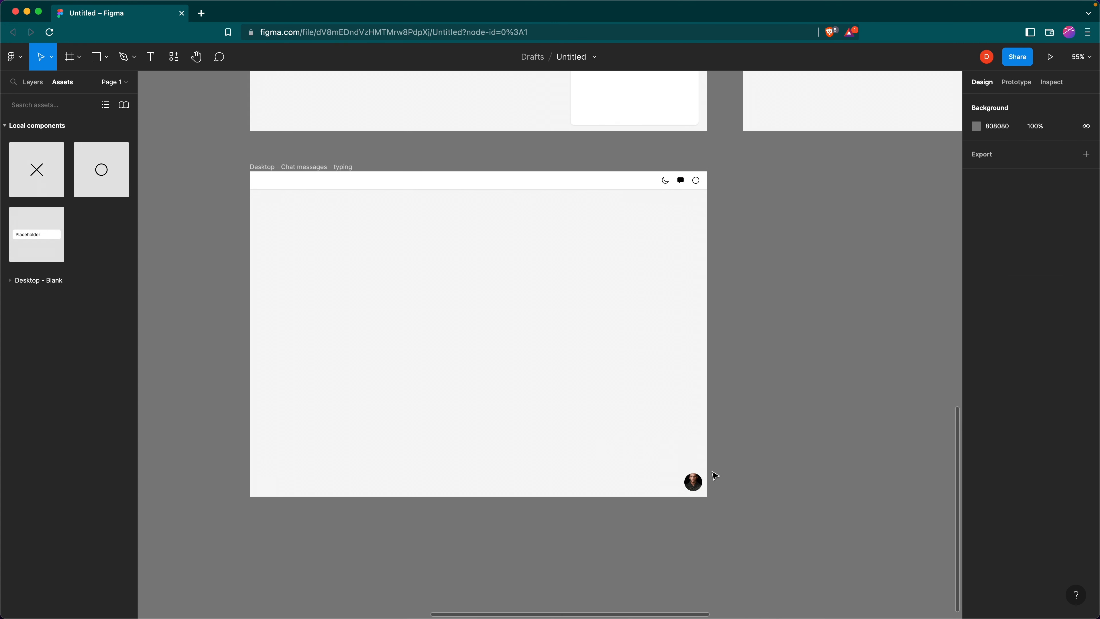
# Set the corner avatar's width and height to 48
pyautogui.click(700, 488)
pyautogui.click(1005, 153)
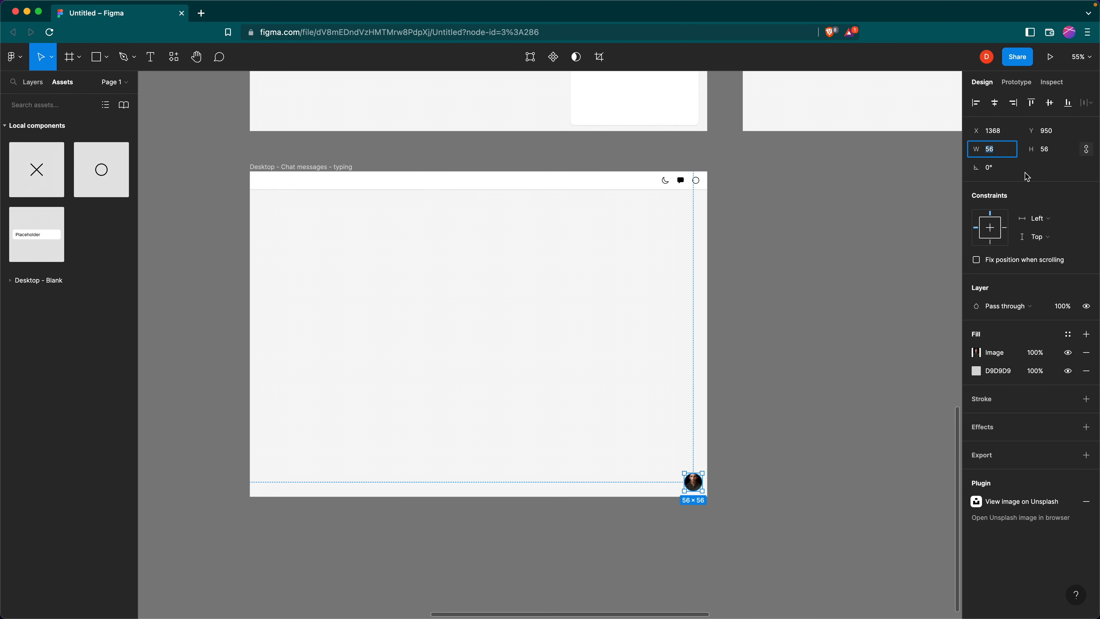
pyautogui.press('Tab')
pyautogui.press('Return')
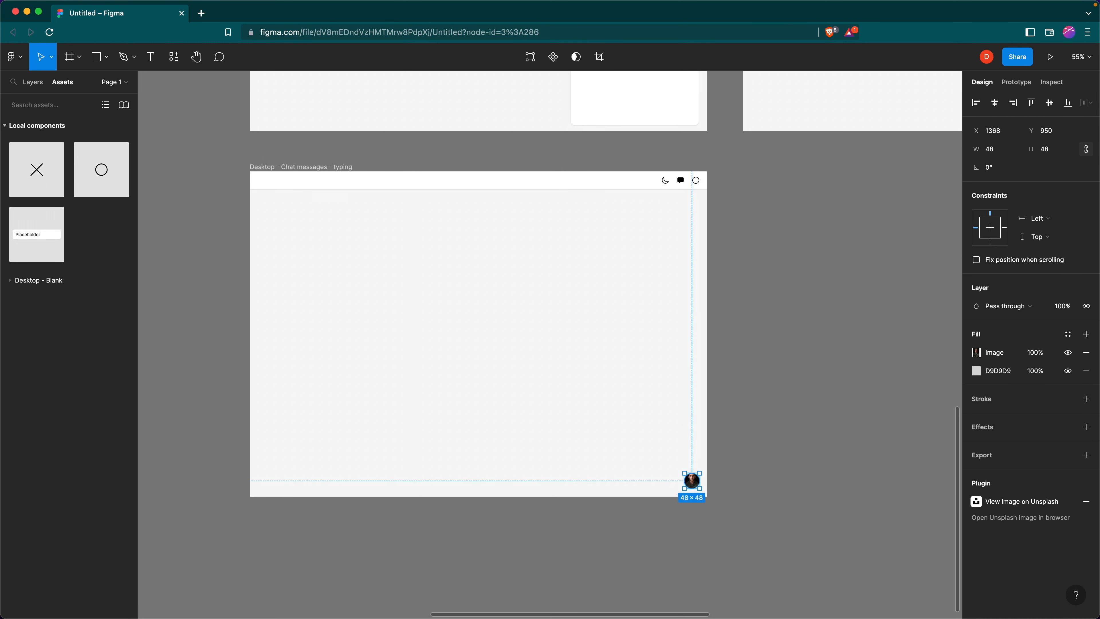
# Move the corner avatar to X 1376, Y 961 and rename its frame "Desktop - Chat messages - minimize"
pyautogui.click(665, 454)
pyautogui.moveTo(693, 485); pyautogui.dragTo(696, 488)
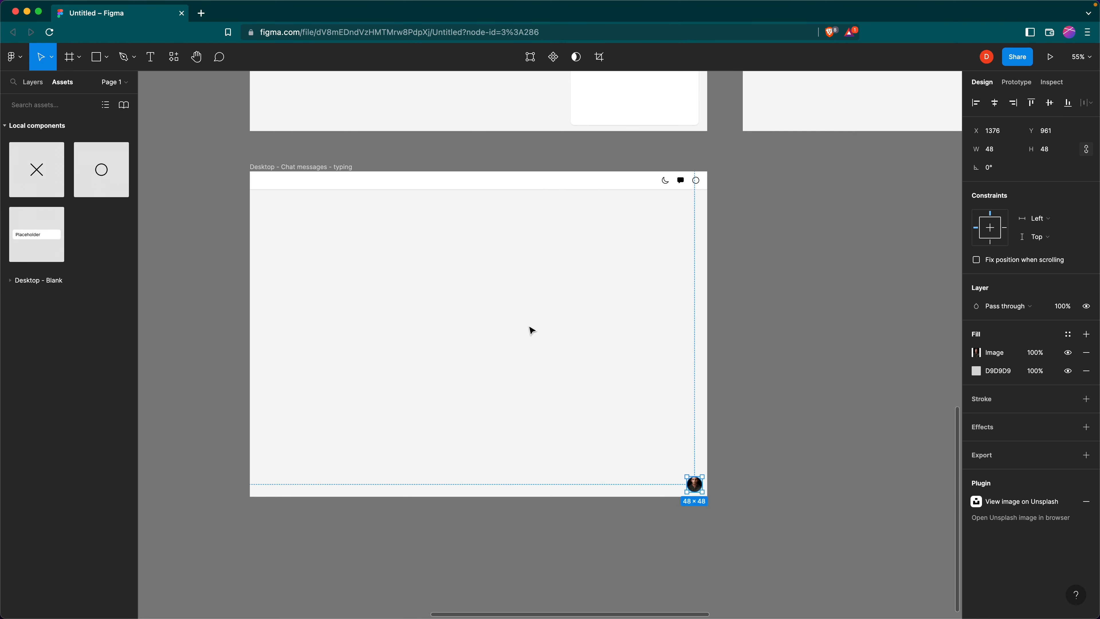
pyautogui.click(344, 167)
pyautogui.click(344, 166)
pyautogui.write('minimize')
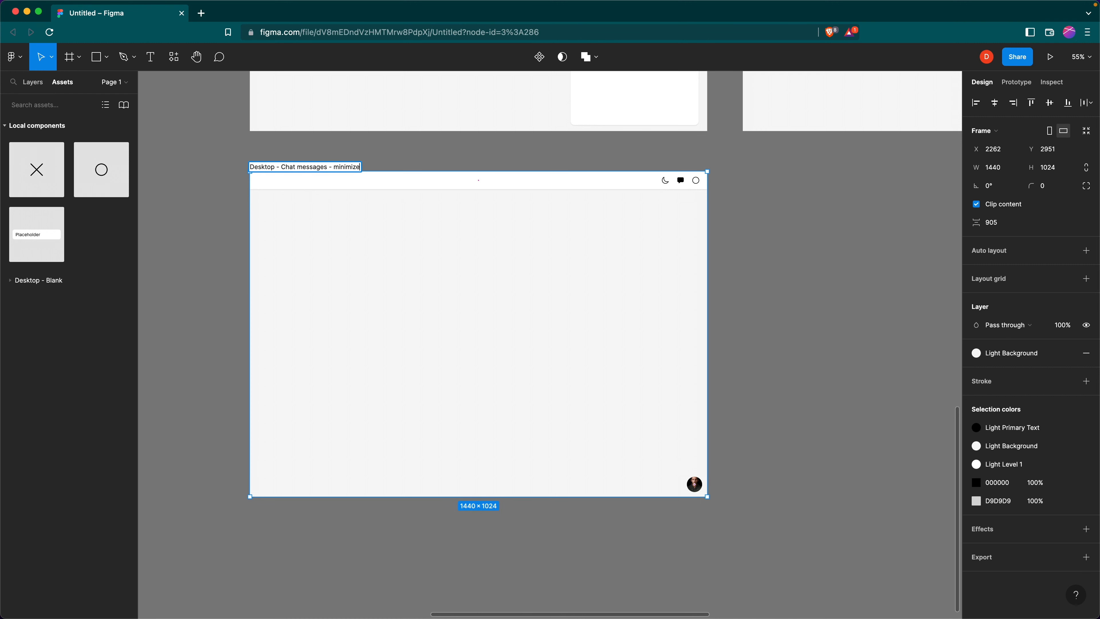
pyautogui.click(378, 150)
# Examine the desktop chat frames in flow order, from blank, clicked and messages through typing, new conversation, search, click user and minimize
pyautogui.scroll(-5, 479, 226)
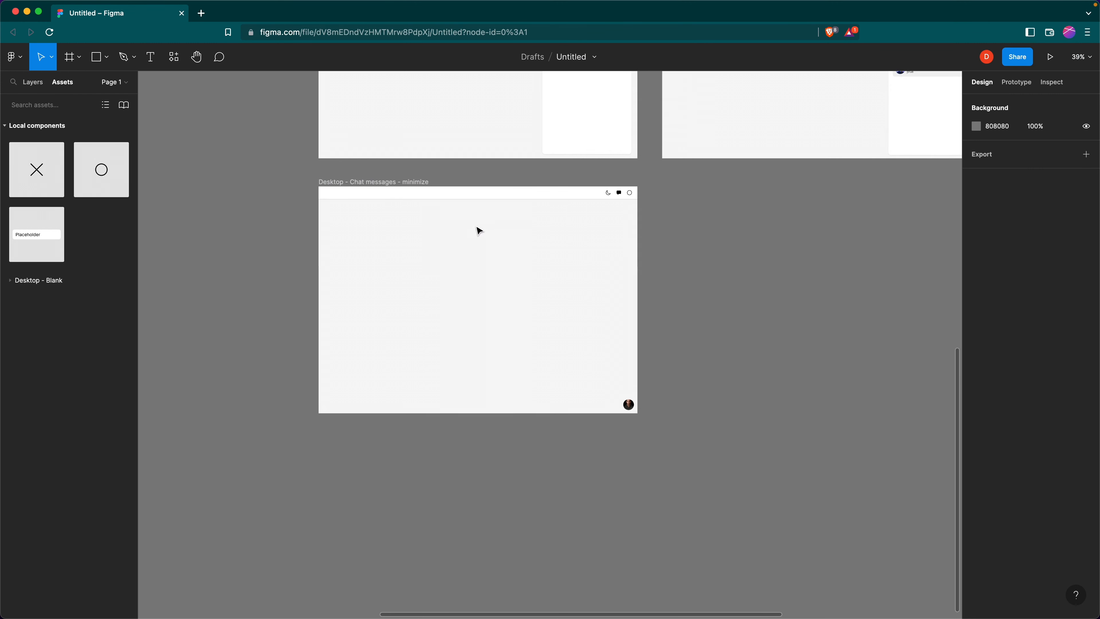
pyautogui.scroll(5, 479, 230)
pyautogui.hscroll(5, 478, 230)
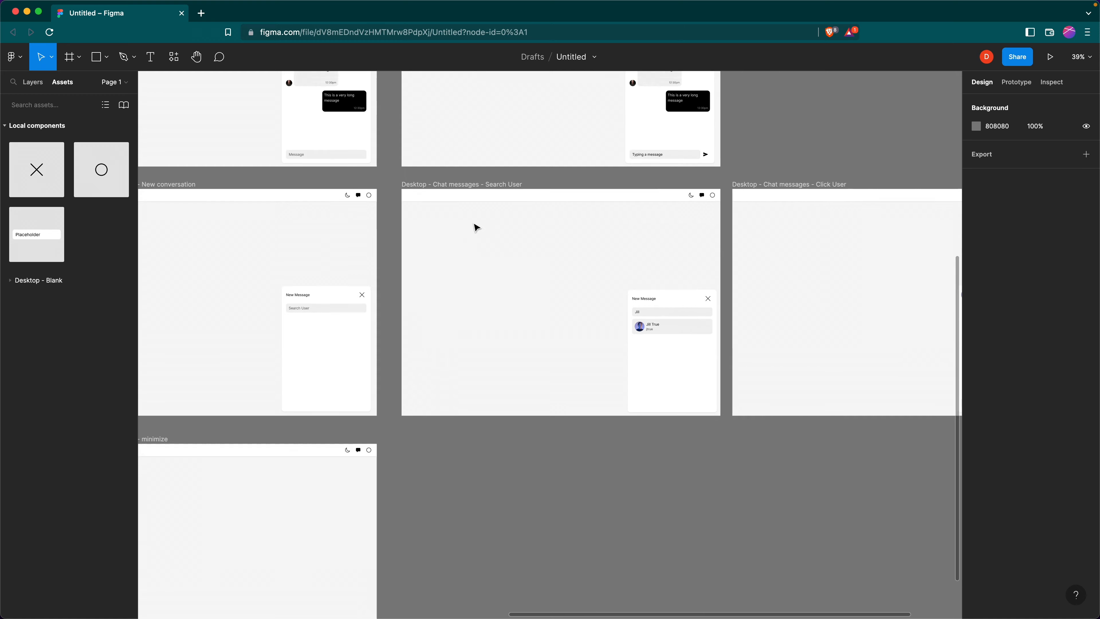
pyautogui.scroll(-5, 477, 234)
pyautogui.hscroll(-3, 475, 235)
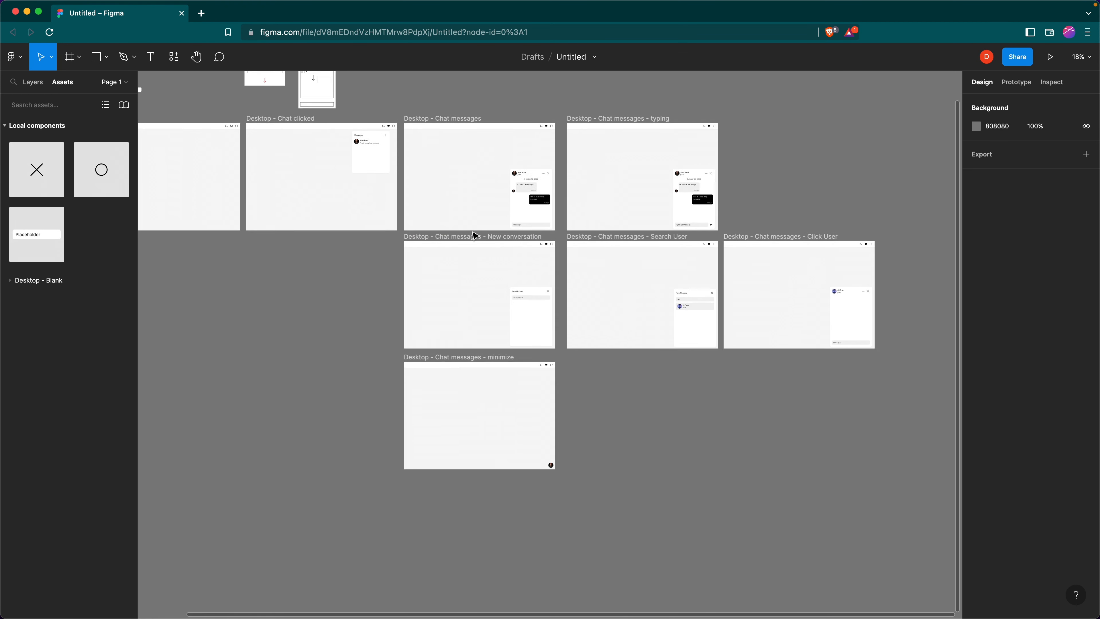
pyautogui.hscroll(-2, 475, 235)
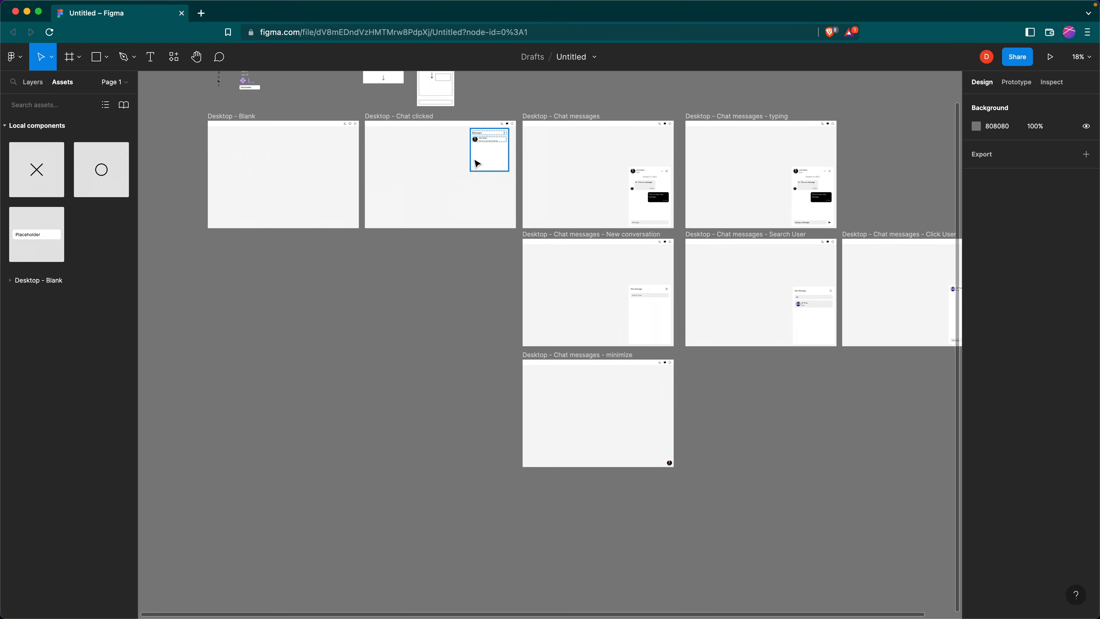
pyautogui.hscroll(1, 484, 156)
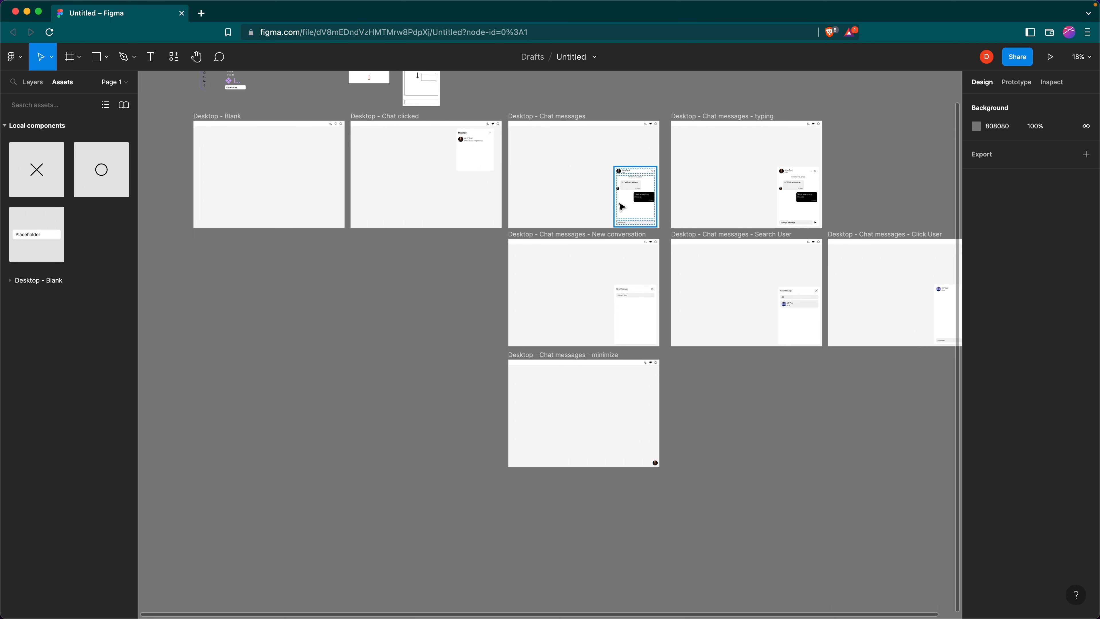
pyautogui.scroll(3, 789, 208)
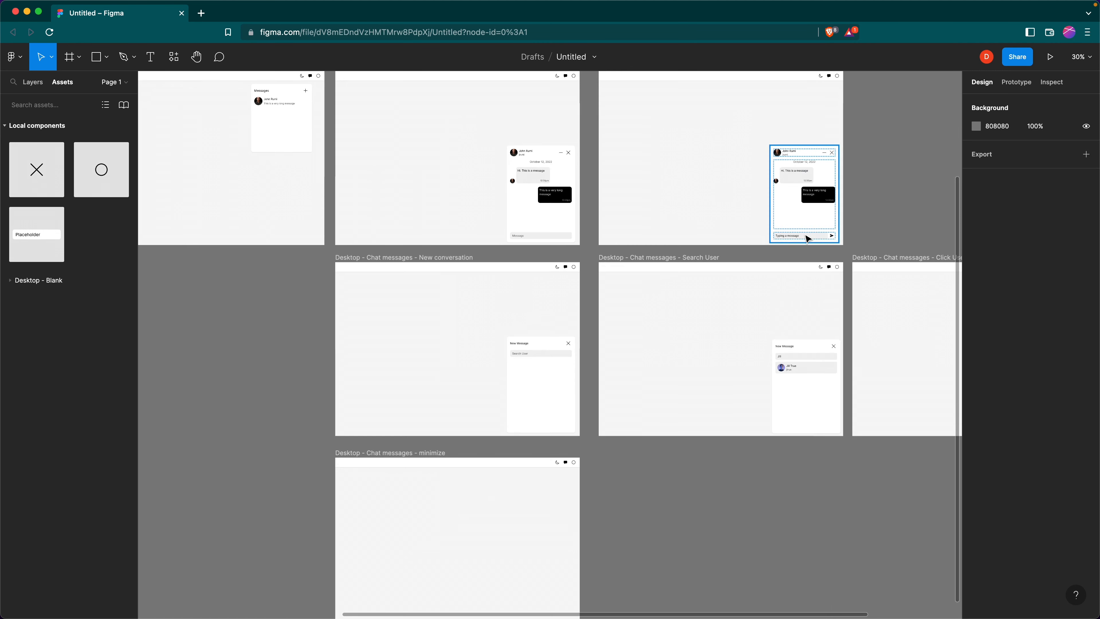
pyautogui.scroll(-1, 824, 243)
pyautogui.scroll(-2, 824, 243)
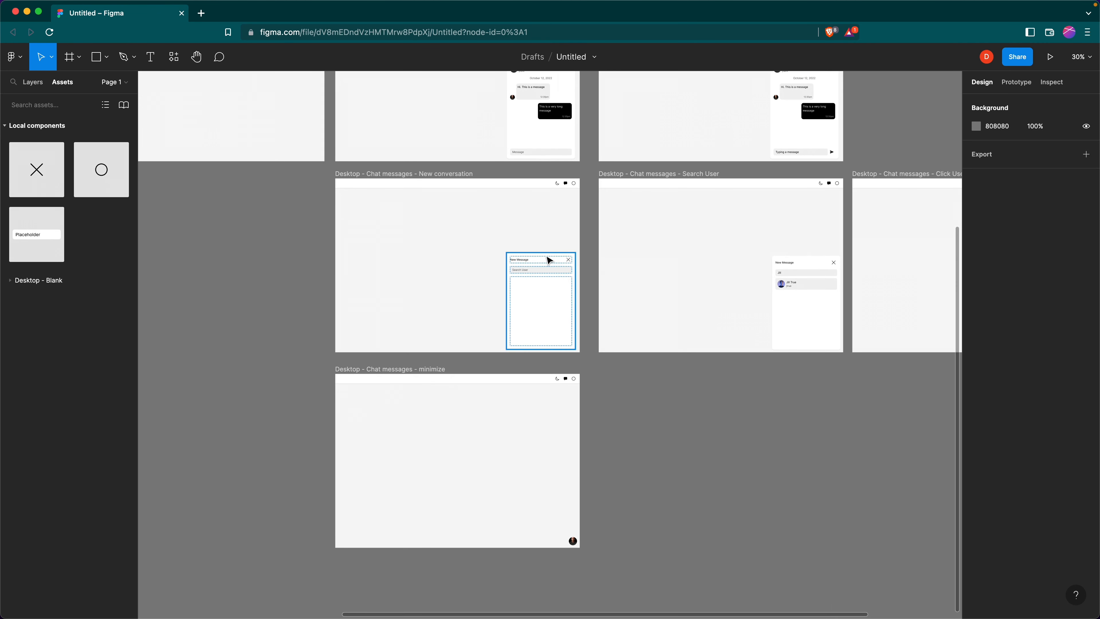
pyautogui.hscroll(1, 563, 303)
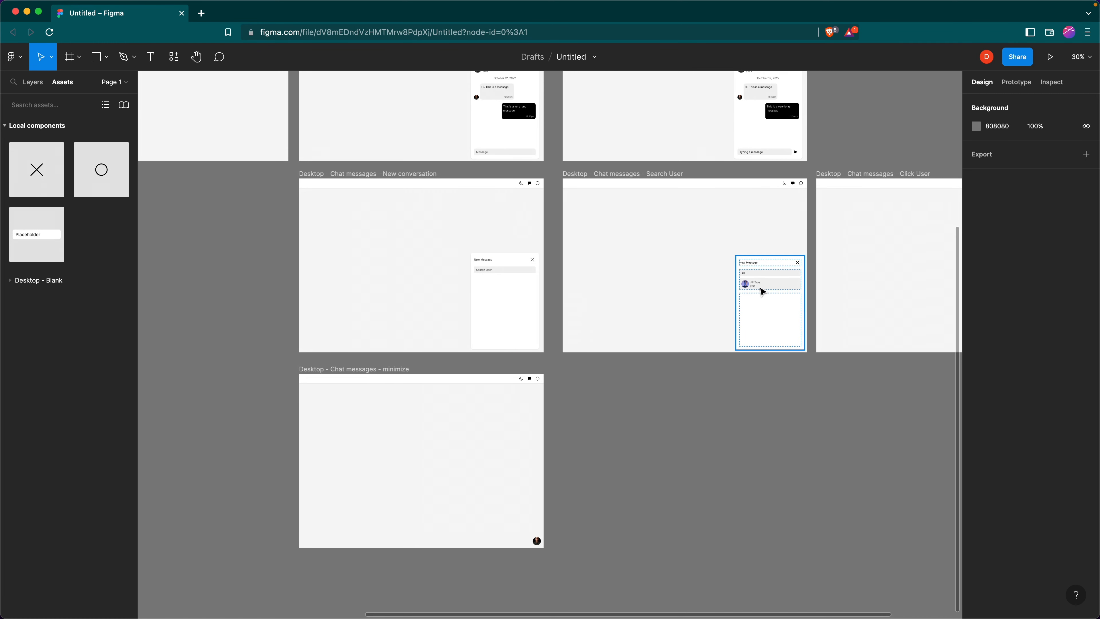
pyautogui.hscroll(5, 763, 292)
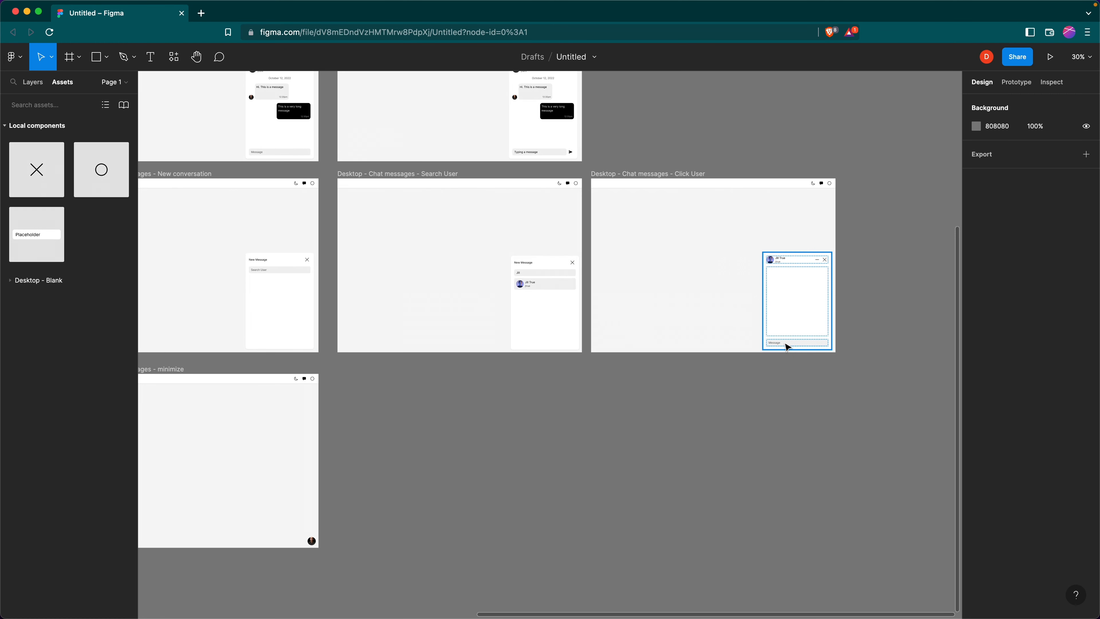
pyautogui.hscroll(-4, 792, 345)
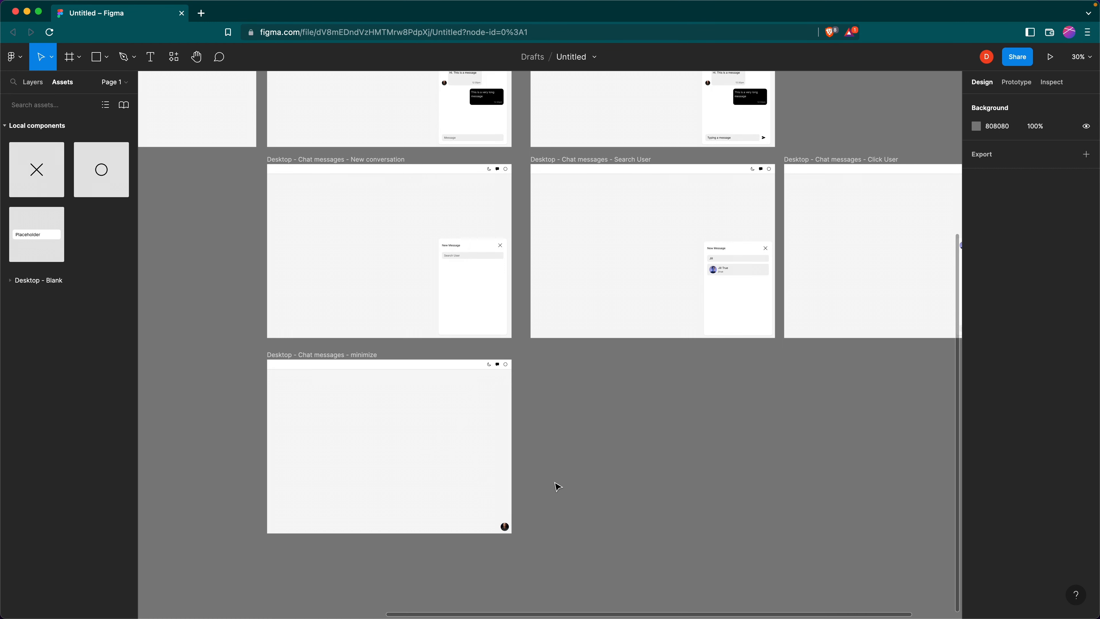
pyautogui.scroll(-6, 606, 448)
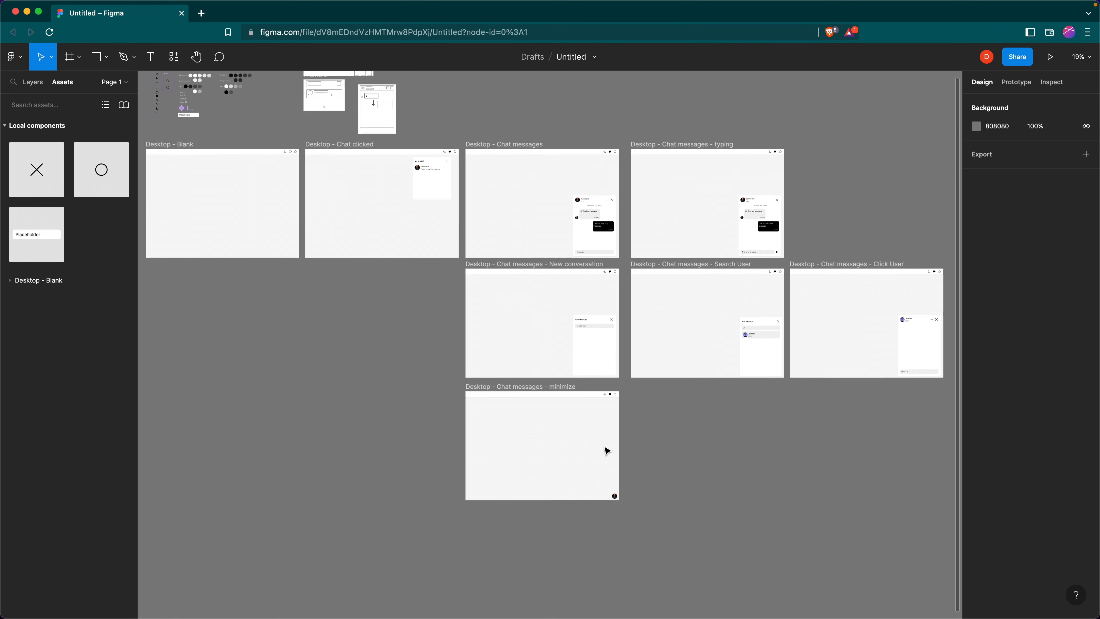
pyautogui.hscroll(1, 606, 450)
pyautogui.hscroll(-2, 608, 450)
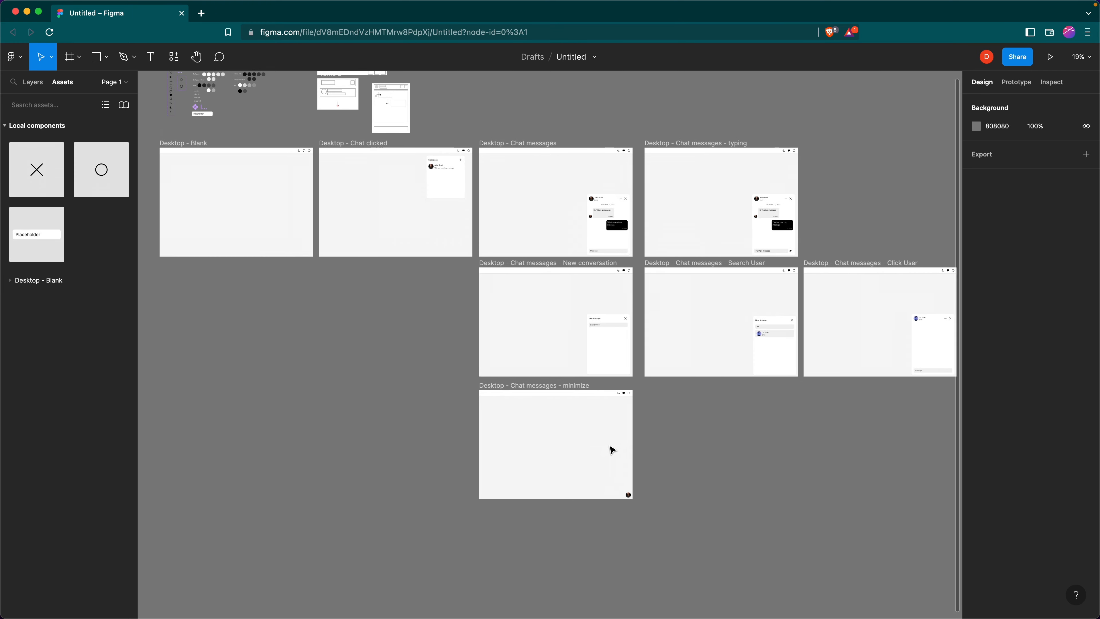
pyautogui.hscroll(-3, 611, 449)
pyautogui.scroll(-1, 608, 449)
pyautogui.hscroll(-2, 607, 449)
pyautogui.hscroll(2, 606, 447)
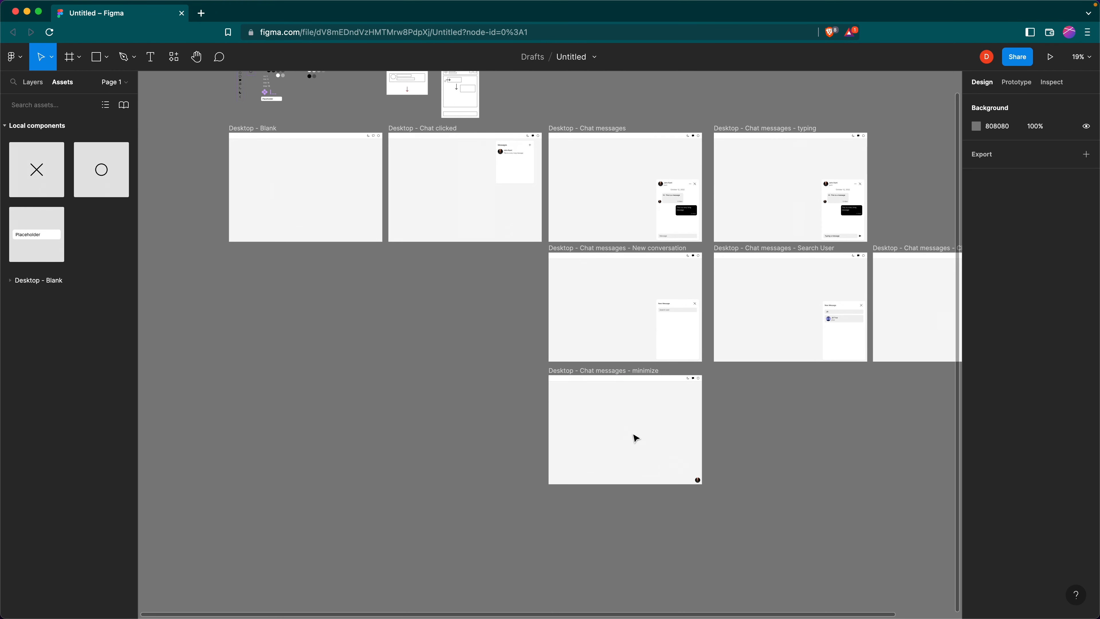
# Add an iPhone 14 frame (390 × 844) and place it below the Desktop - Blank frame, at X 211, Y 2679
pyautogui.scroll(-3, 624, 432)
pyautogui.hscroll(1, 623, 433)
pyautogui.scroll(-4, 648, 435)
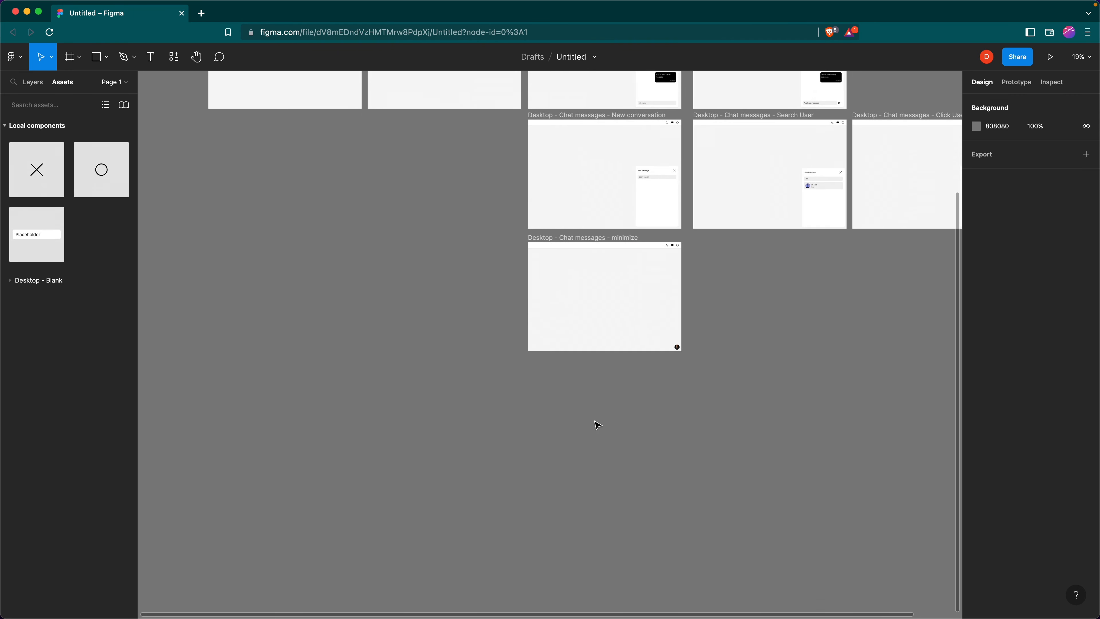
pyautogui.press('f')
pyautogui.click(969, 165)
pyautogui.click(978, 126)
pyautogui.click(1015, 146)
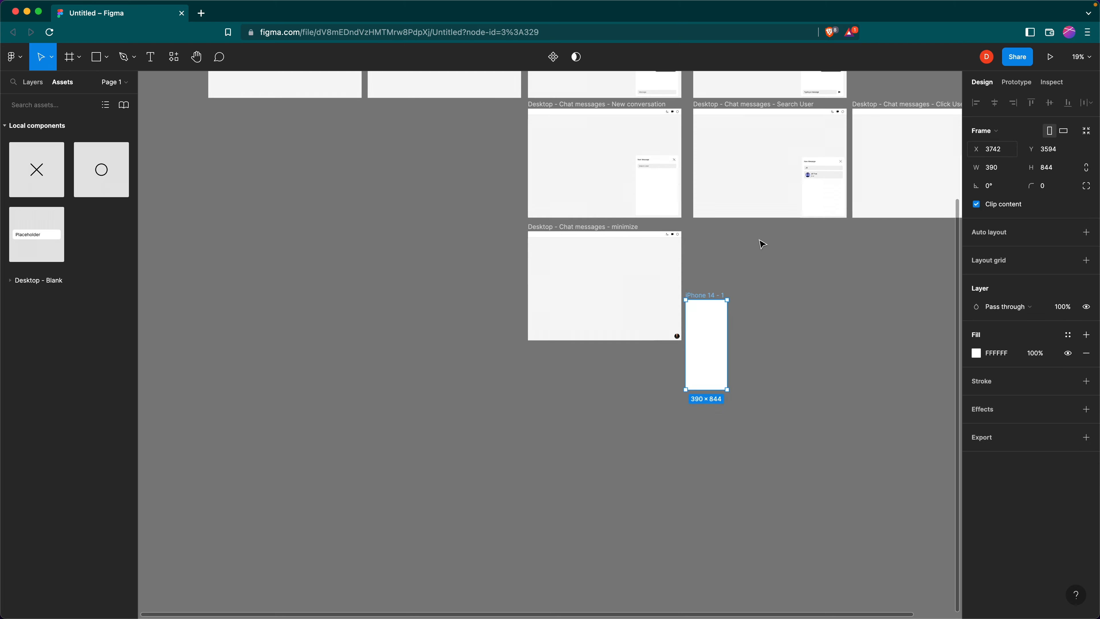
pyautogui.moveTo(689, 342); pyautogui.dragTo(352, 255)
# Copy the header bar from the Desktop - Blank frame into the iPhone frame and narrow it to the phone frame's width
pyautogui.scroll(2, 479, 265)
pyautogui.scroll(-5, 473, 265)
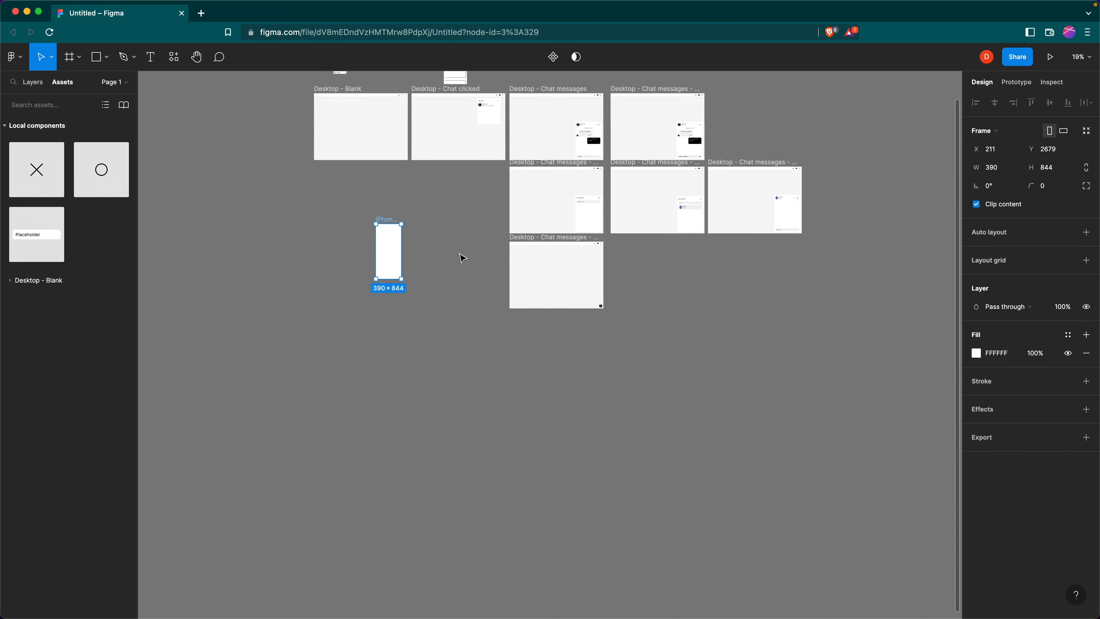
pyautogui.scroll(2, 456, 246)
pyautogui.click(425, 190)
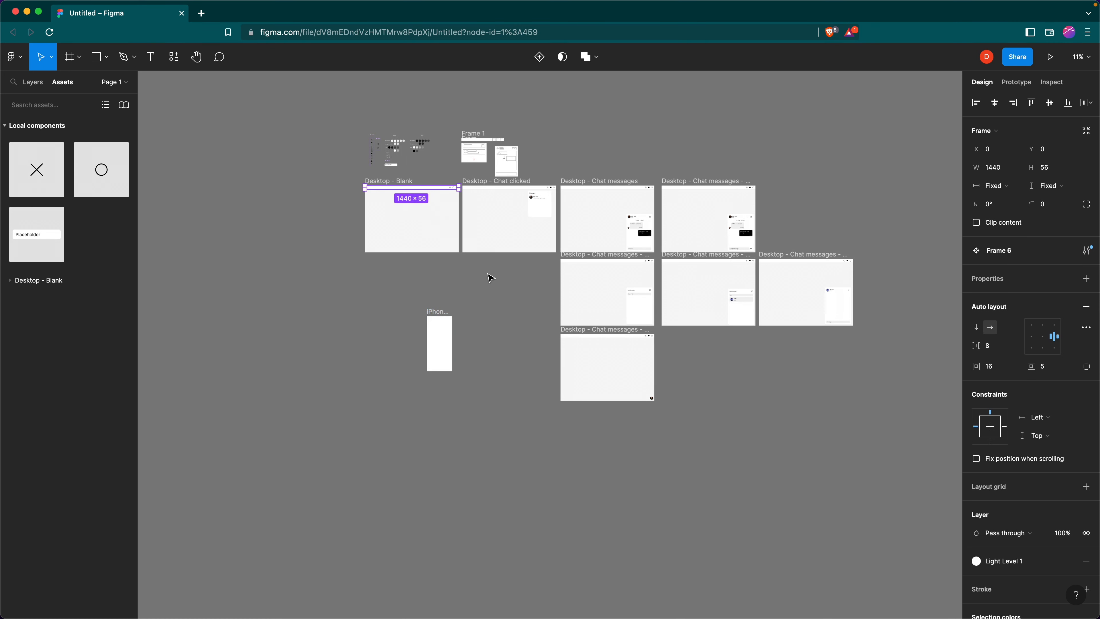
pyautogui.scroll(-2, 476, 281)
pyautogui.scroll(5, 459, 293)
pyautogui.click(411, 300)
pyautogui.hotkey('ctrl', 'v')
pyautogui.moveTo(693, 304); pyautogui.dragTo(453, 306)
pyautogui.hscroll(-2, 517, 307)
pyautogui.click(517, 306)
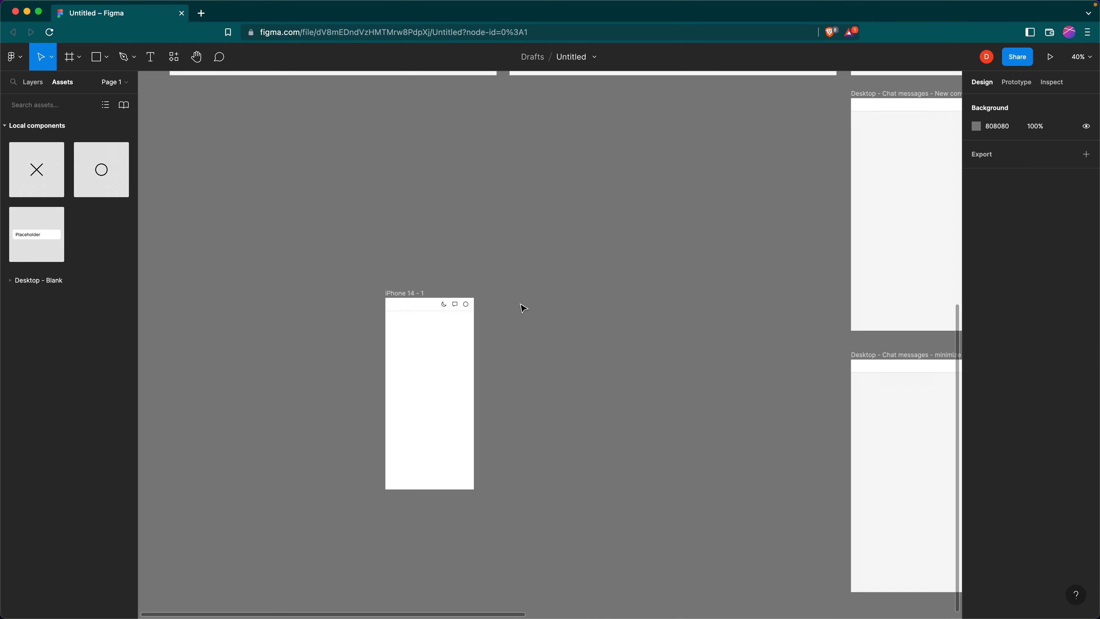
# Rename the phone frame "iPhone 14 - Blank" and move it to X -214, Y 2139, below the Desktop - Blank frame
pyautogui.click(420, 293)
pyautogui.doubleClick(423, 293)
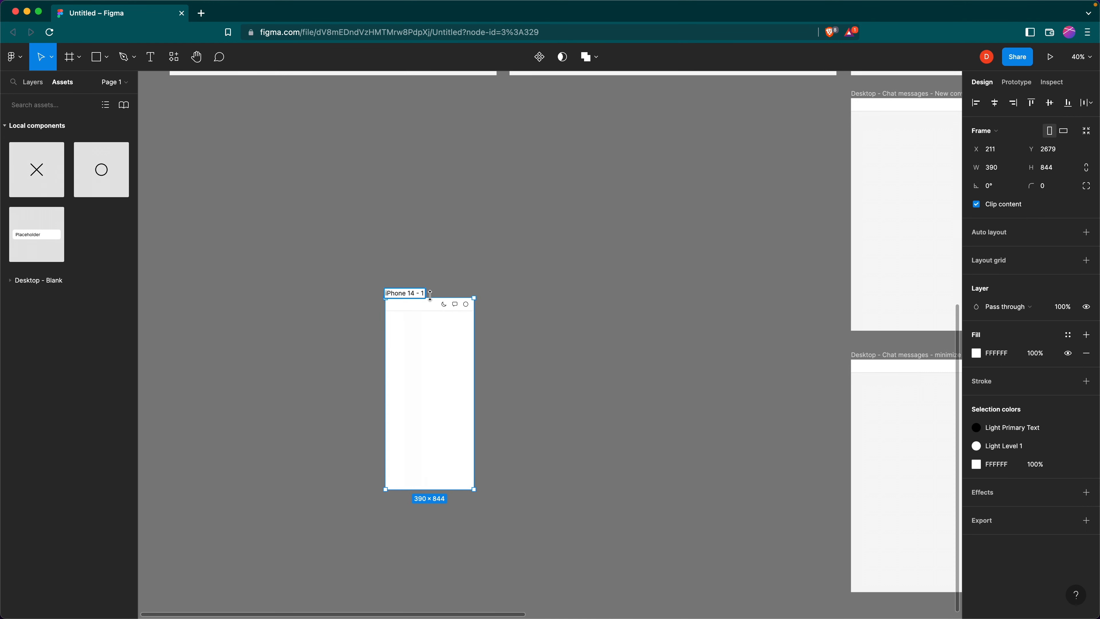
pyautogui.write('Blank')
pyautogui.press('Return')
pyautogui.moveTo(406, 298)
pyautogui.mouseDown()
pyautogui.moveTo(405, 284)
pyautogui.moveTo(415, 295)
pyautogui.mouseUp()
pyautogui.moveTo(442, 329); pyautogui.dragTo(346, 206)
pyautogui.scroll(-5, 349, 205)
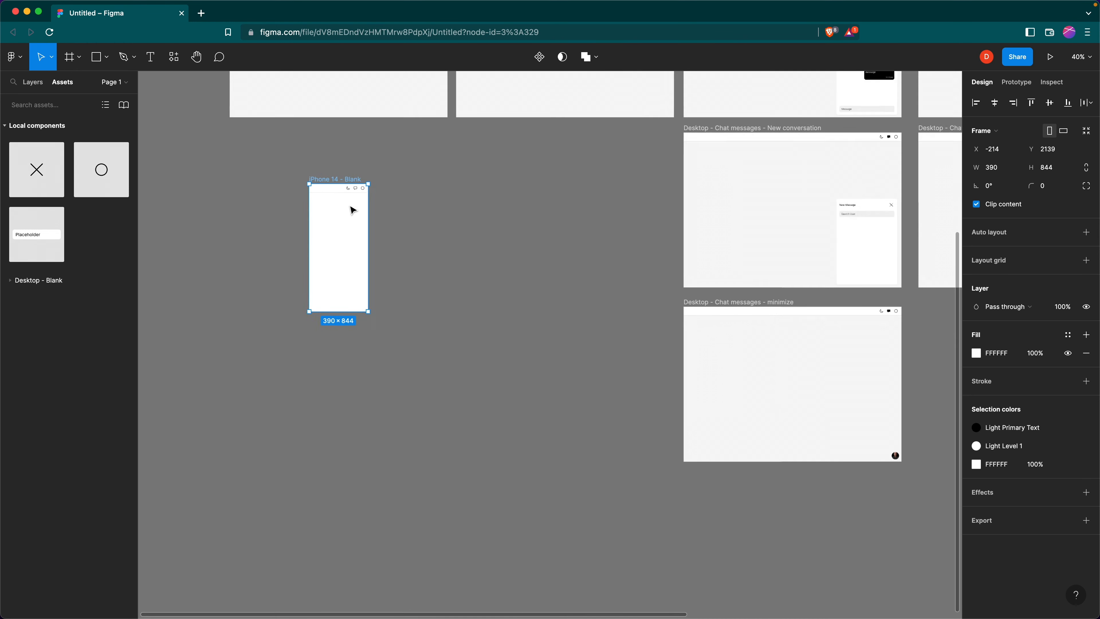
# Duplicate the iPhone 14 - Blank frame to the right of the original, at X 506, Y 2139
pyautogui.scroll(-2, 363, 207)
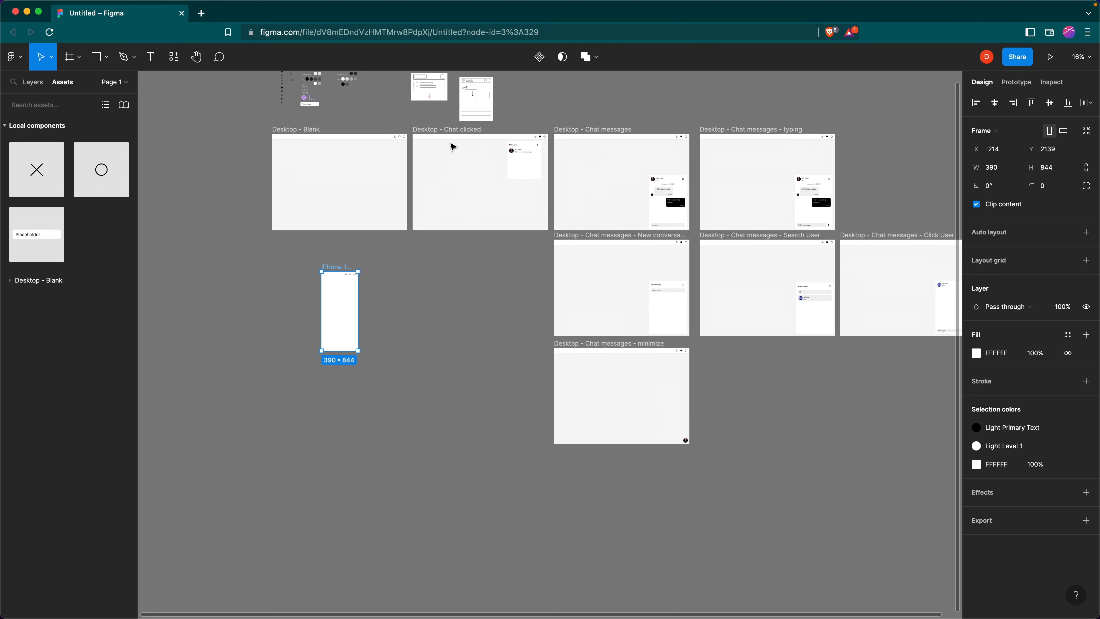
pyautogui.hscroll(-1, 448, 140)
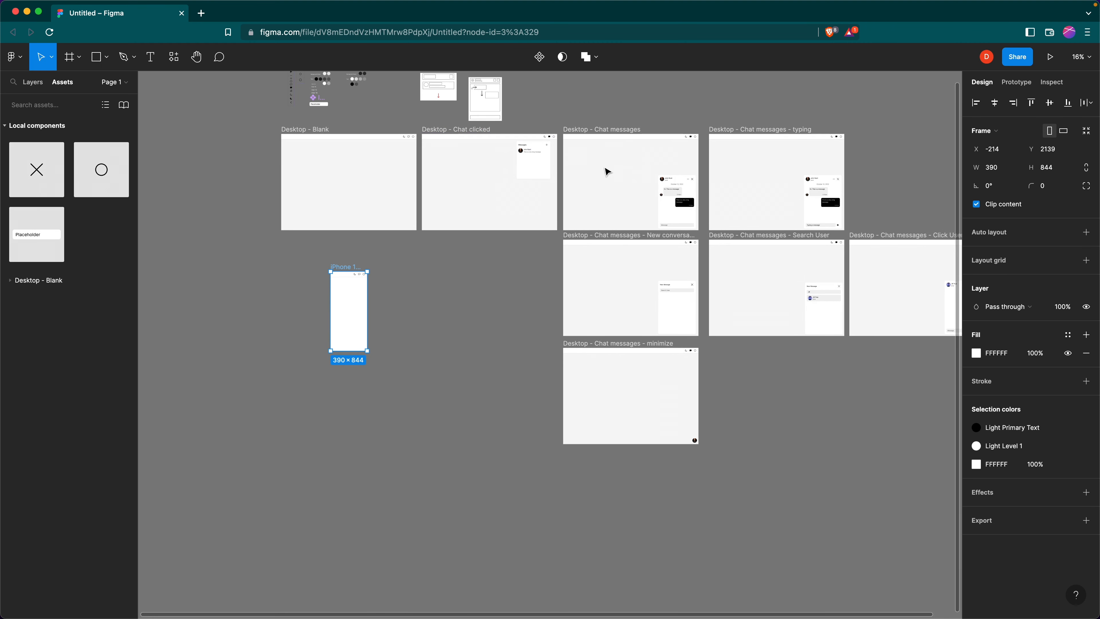
pyautogui.click(462, 132)
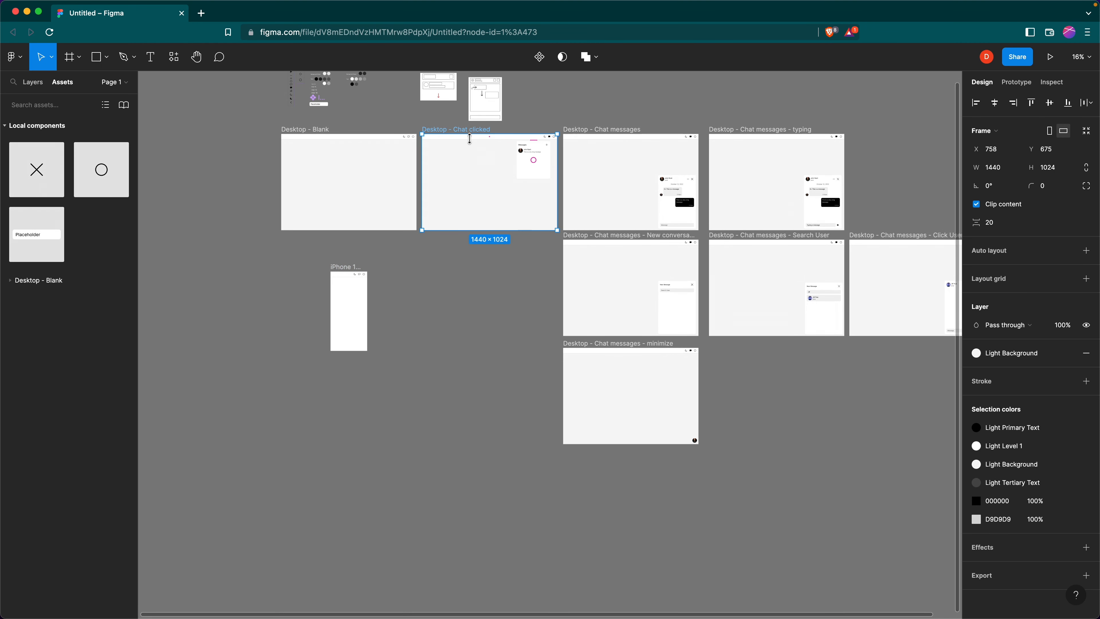
pyautogui.click(343, 267)
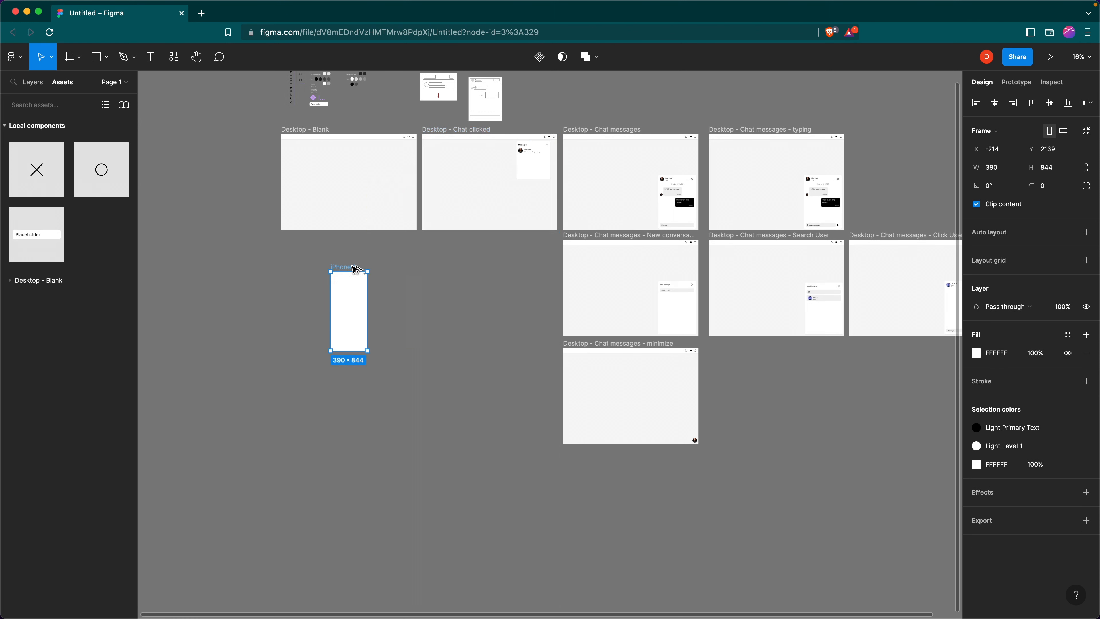
pyautogui.moveTo(342, 267); pyautogui.dragTo(410, 269)
# Try to paste the messages panel of the Desktop - Chat clicked frame into the second iPhone frame
pyautogui.click(548, 172)
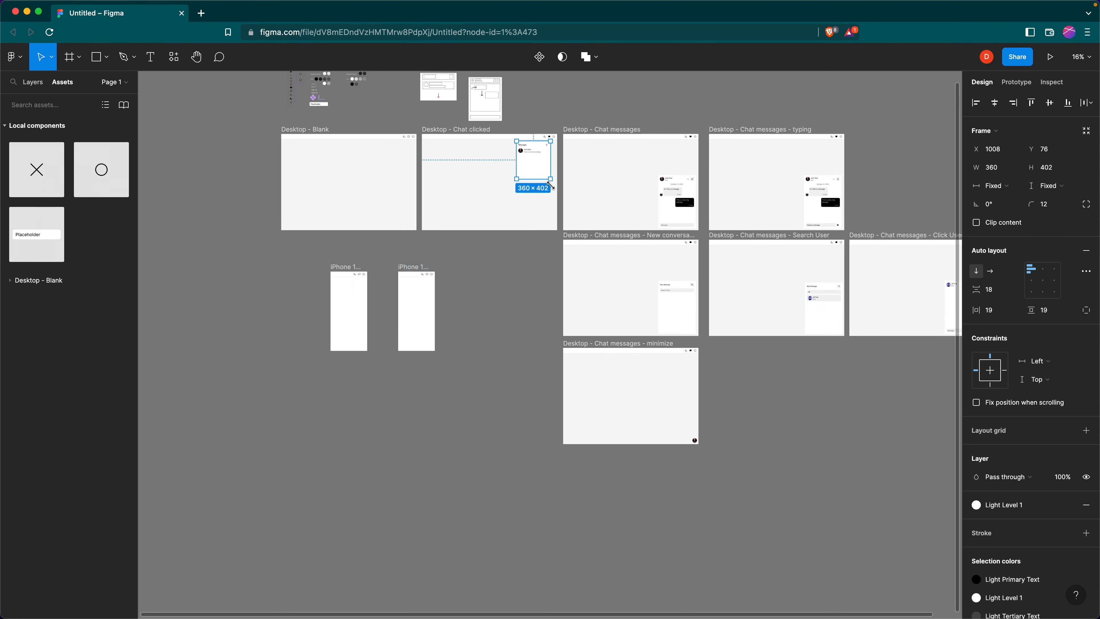
pyautogui.click(420, 315)
pyautogui.press('super+v')
pyautogui.click(448, 294)
pyautogui.scroll(-1, 429, 303)
pyautogui.click(416, 308)
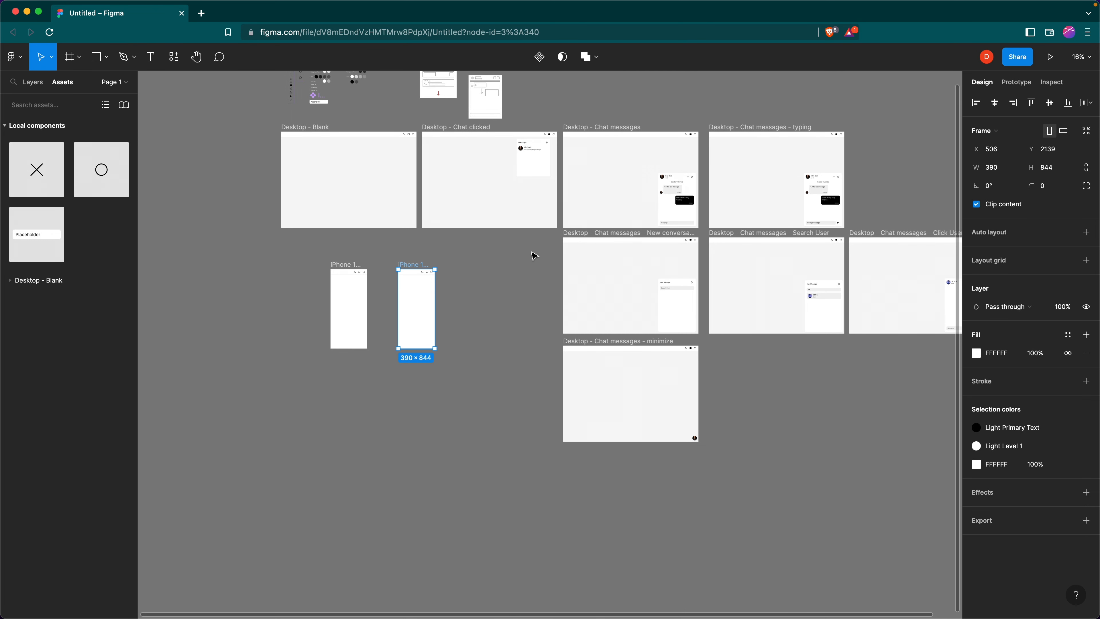
# Copy the Messages panel from the Desktop - Chat clicked frame into the duplicated iPhone 14 - Blank frame
pyautogui.click(536, 165)
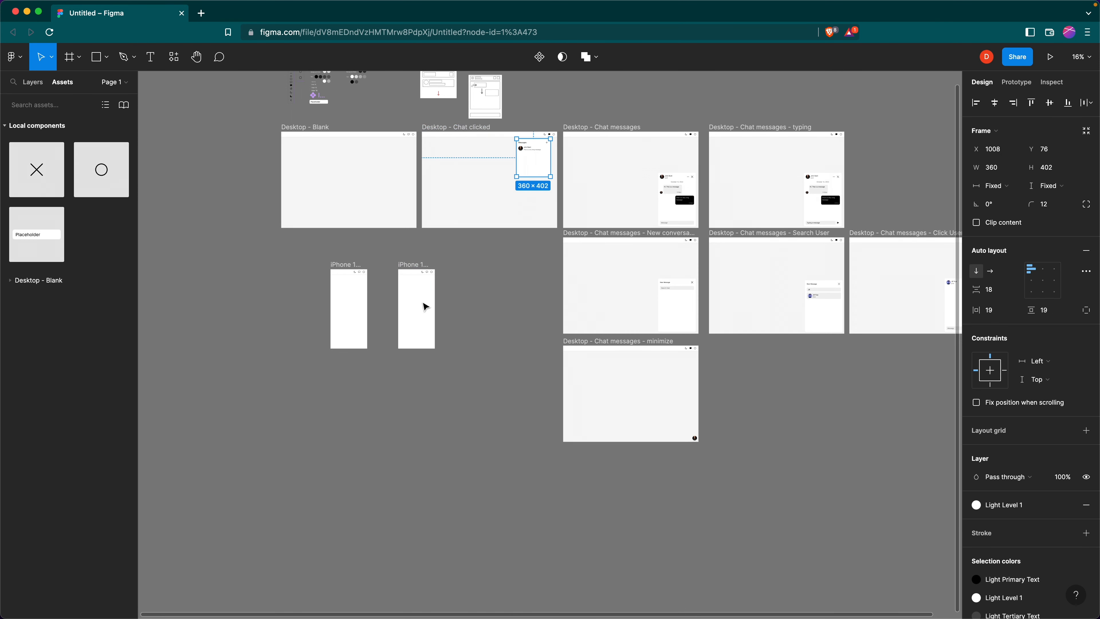
pyautogui.scroll(1, 421, 301)
pyautogui.scroll(5, 420, 301)
pyautogui.click(387, 222)
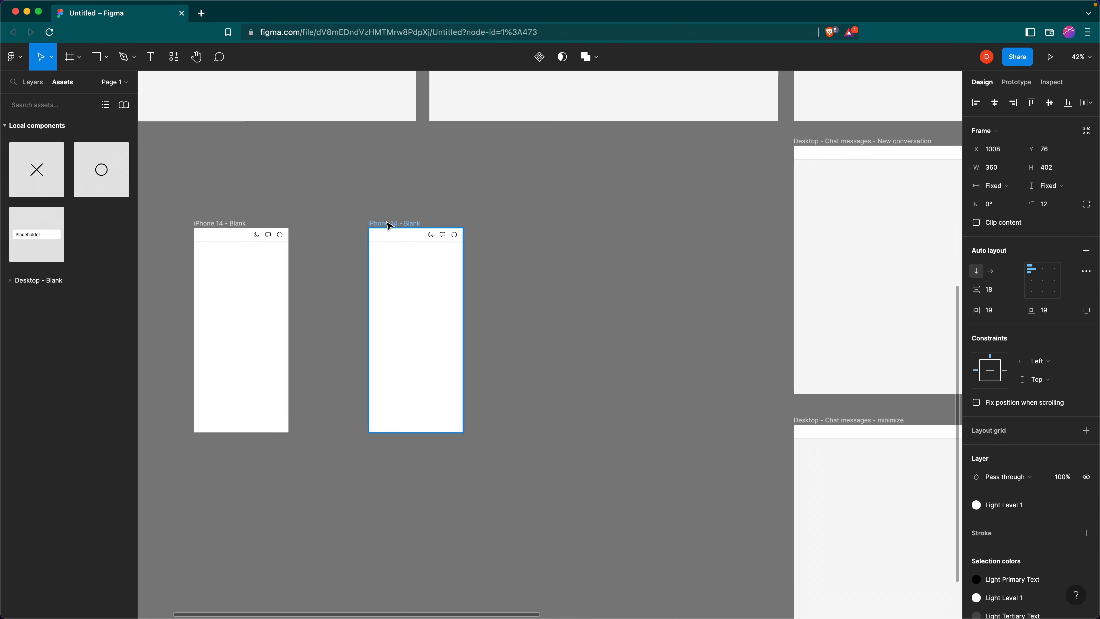
pyautogui.press('super+v')
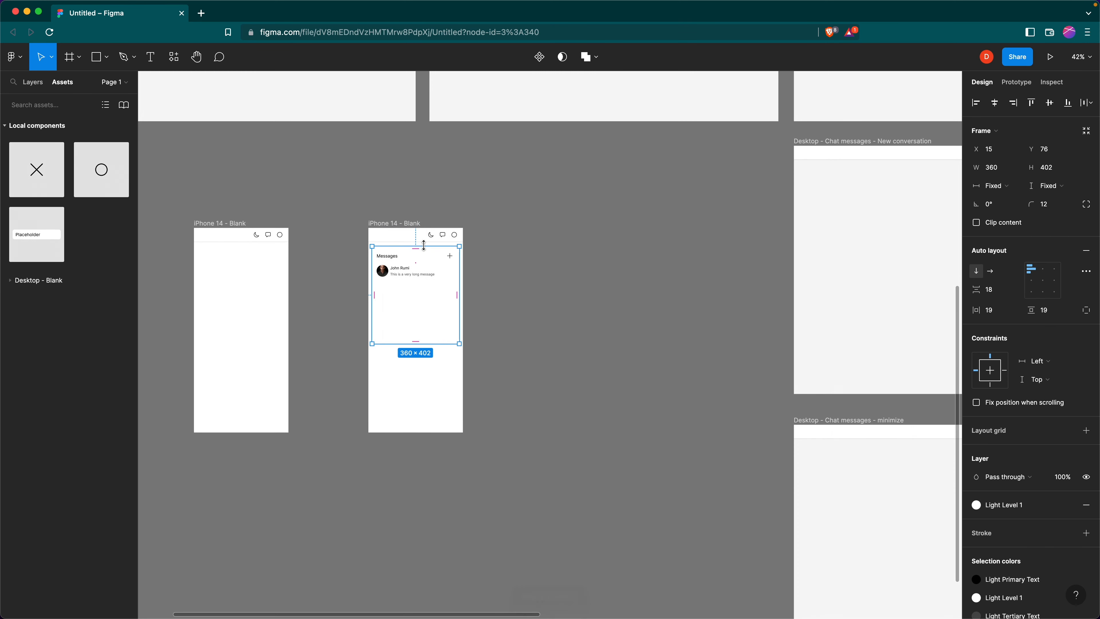
# Stretch the pasted Messages panel to cover the whole phone frame, 390 × 844 at X 0, Y 0
pyautogui.moveTo(432, 246); pyautogui.dragTo(432, 228)
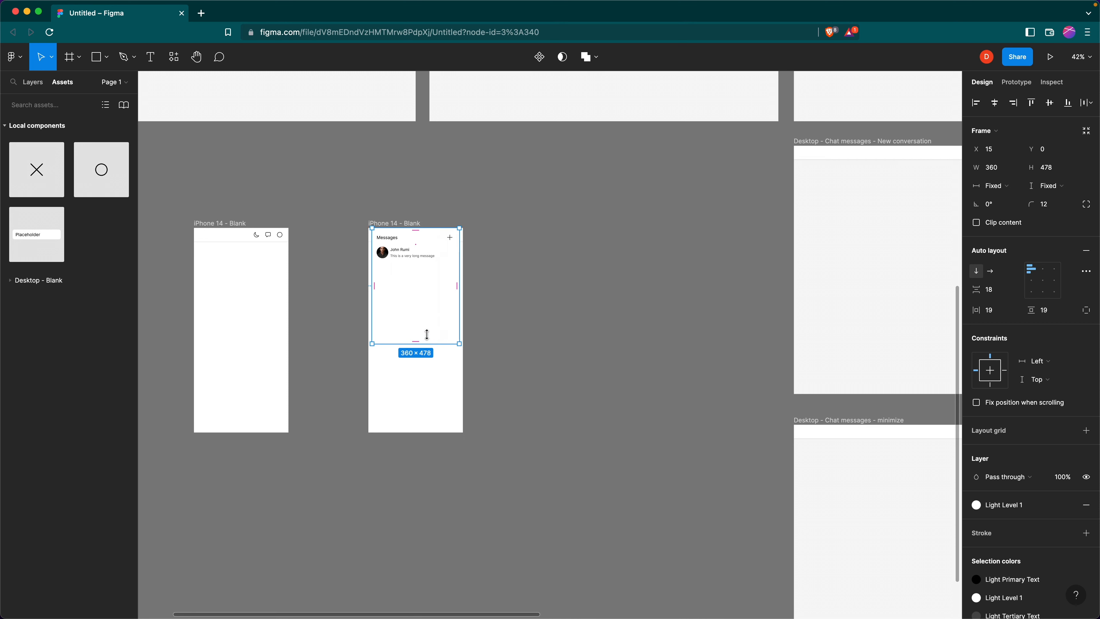
pyautogui.moveTo(432, 343); pyautogui.dragTo(430, 425)
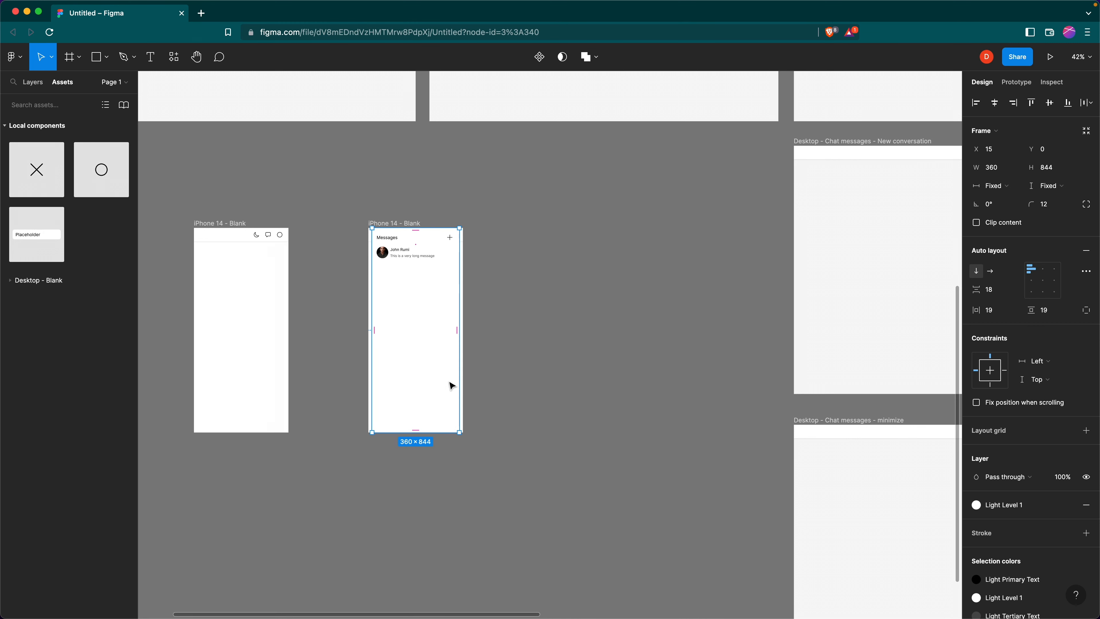
pyautogui.moveTo(458, 287); pyautogui.dragTo(462, 289)
pyautogui.moveTo(371, 291); pyautogui.dragTo(368, 291)
pyautogui.scroll(5, 489, 276)
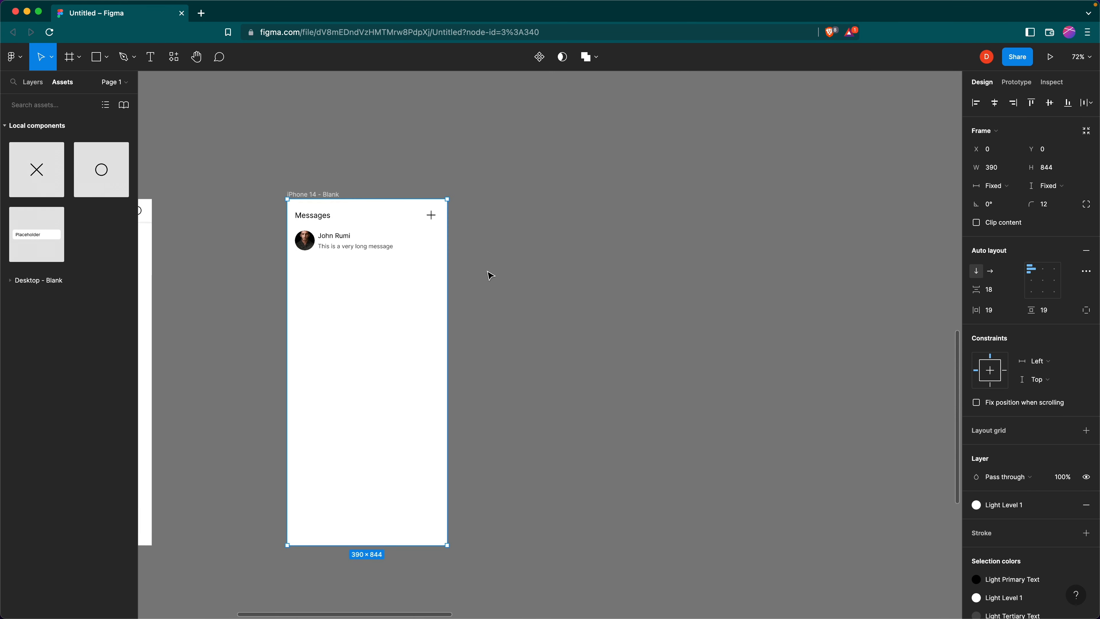
pyautogui.hscroll(-5, 554, 281)
pyautogui.click(651, 278)
pyautogui.hscroll(-5, 654, 277)
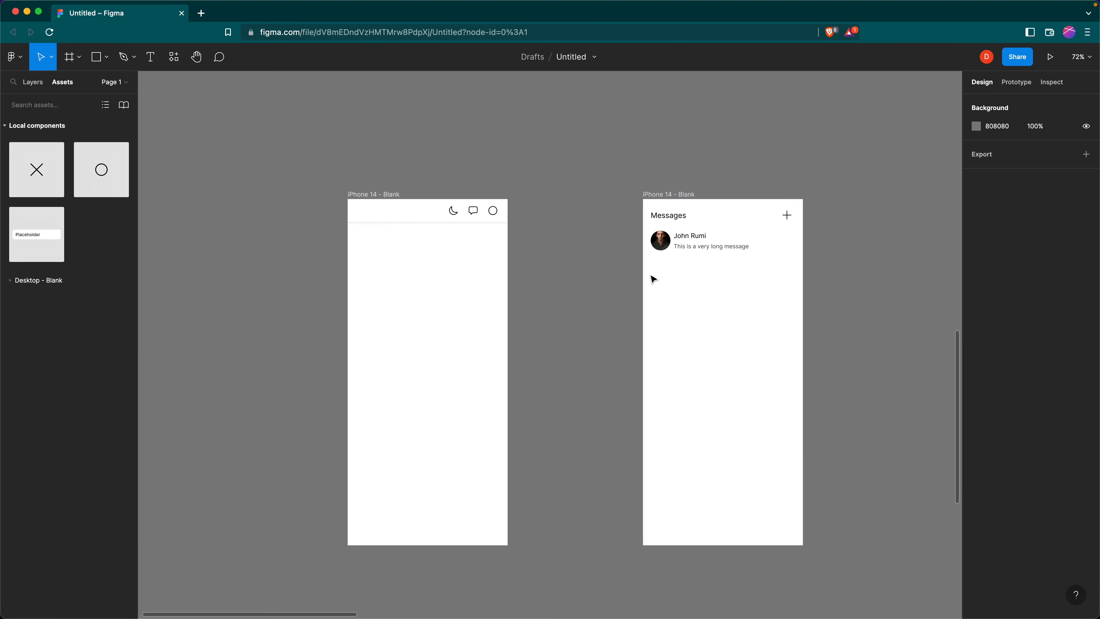
# Add an icon wrapper at the start of the Messages header in the second iPhone frame and change its icon to the back chevron
pyautogui.click(683, 224)
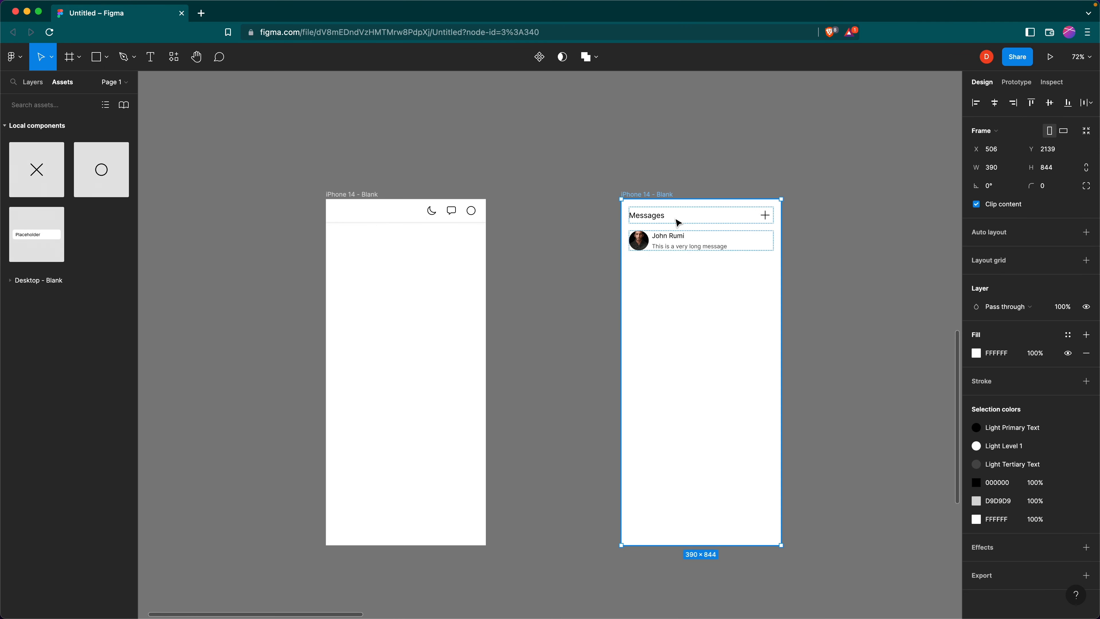
pyautogui.moveTo(96, 179); pyautogui.dragTo(634, 225)
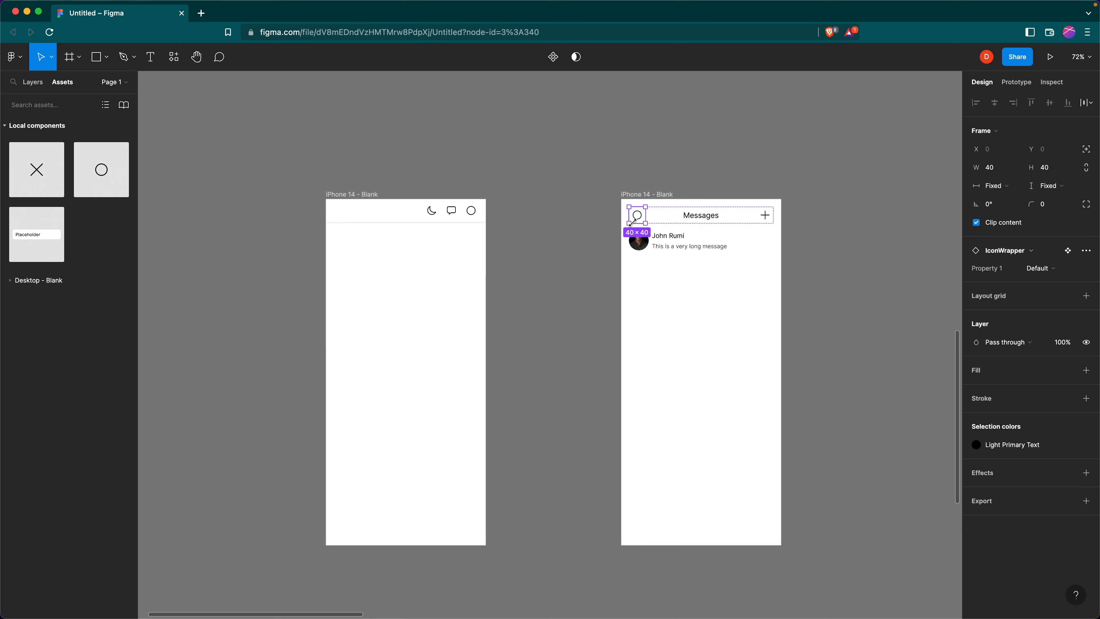
pyautogui.doubleClick(638, 216)
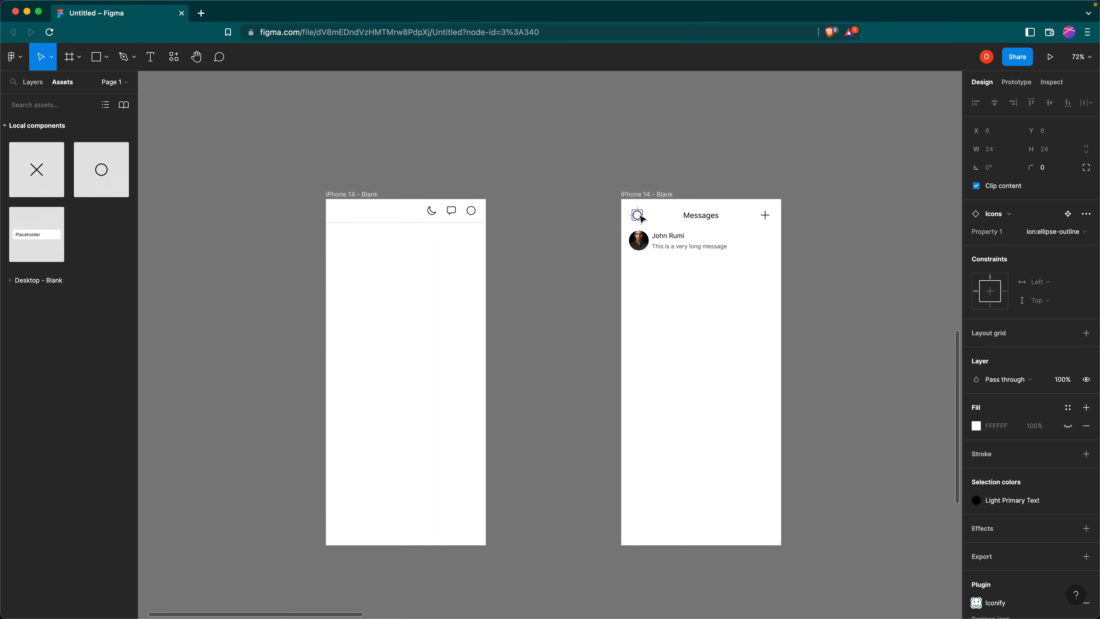
pyautogui.click(1056, 234)
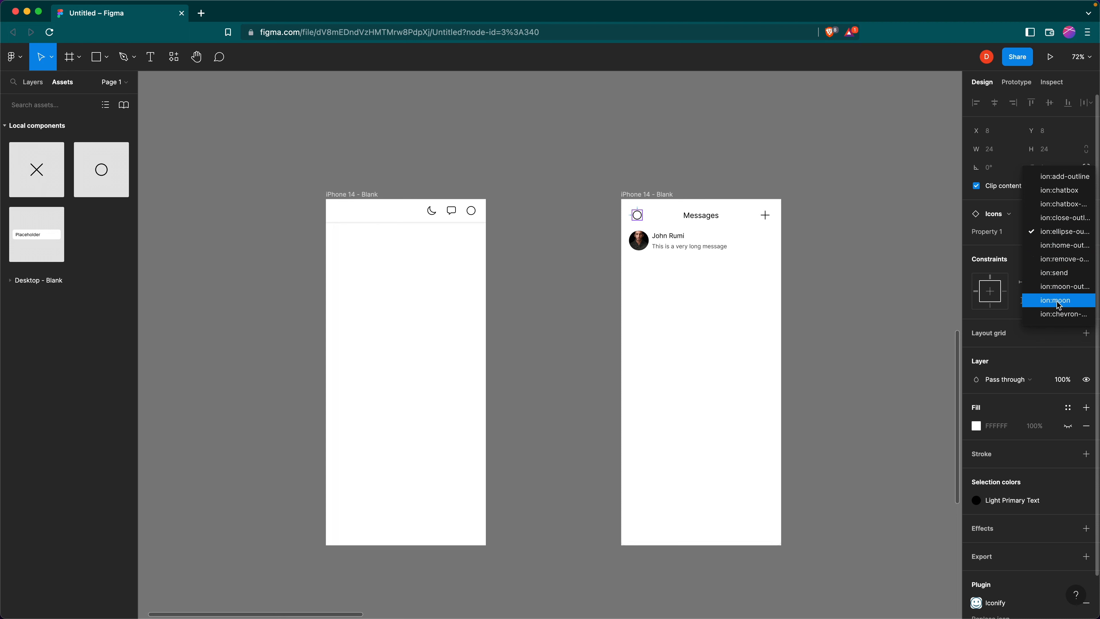
pyautogui.click(1057, 314)
pyautogui.click(856, 222)
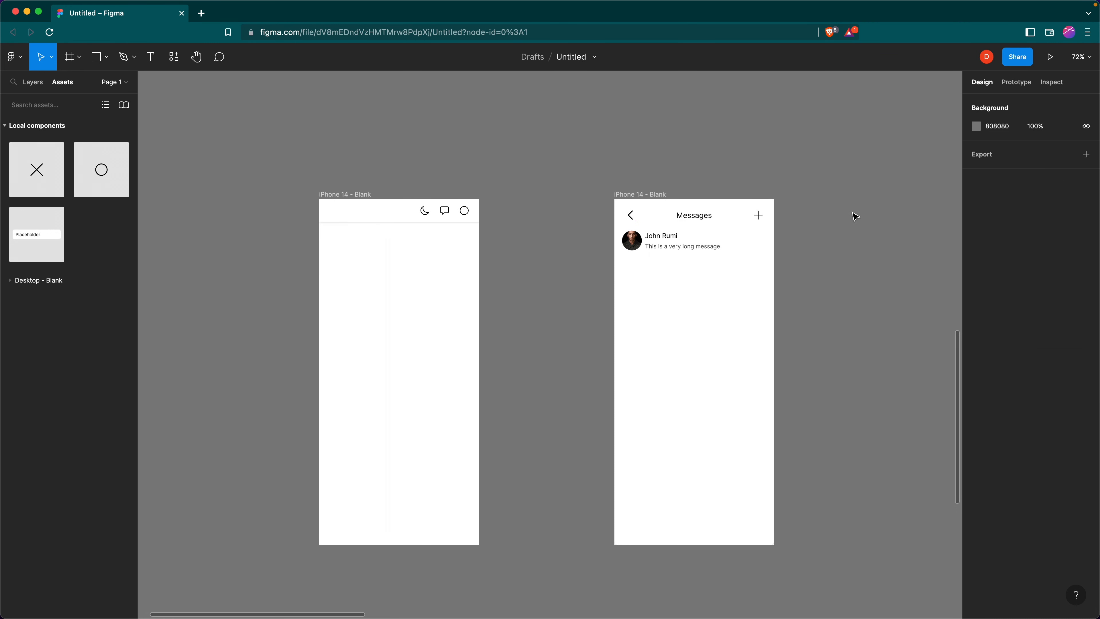
# Move the iPhone messages frame closer to the blank one, to X 298, Y 2139
pyautogui.hscroll(3, 796, 212)
pyautogui.moveTo(529, 197); pyautogui.dragTo(441, 196)
# Rename the iPhone messages frame as iPhone 14 - Conversations
pyautogui.doubleClick(451, 195)
pyautogui.click(448, 194)
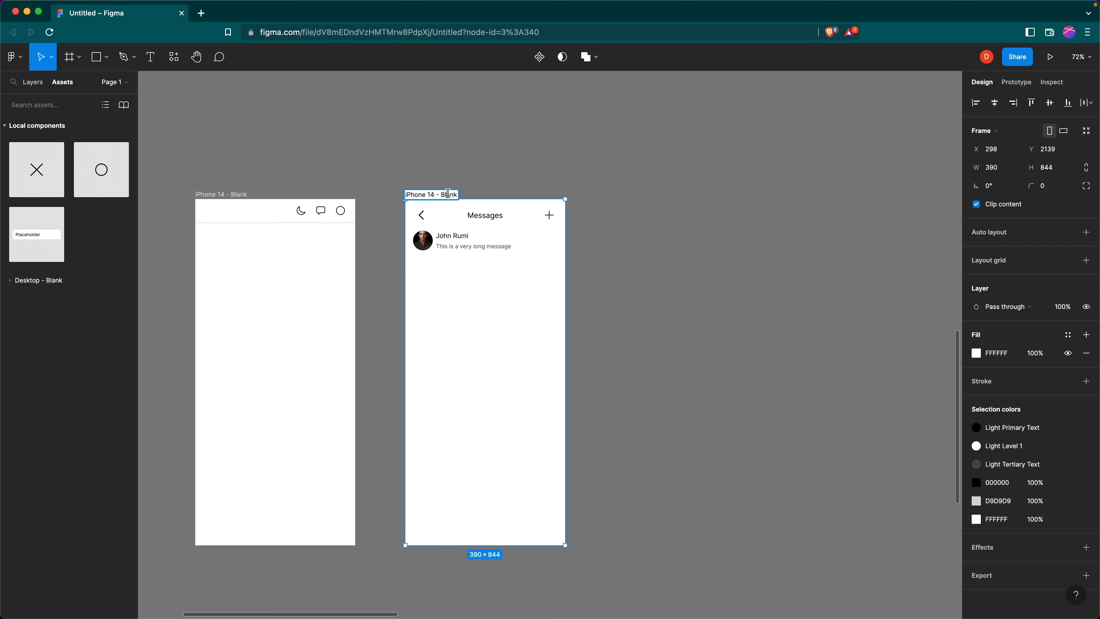
pyautogui.tripleClick(448, 194)
pyautogui.click(450, 195)
pyautogui.write('Conv')
pyautogui.click(575, 176)
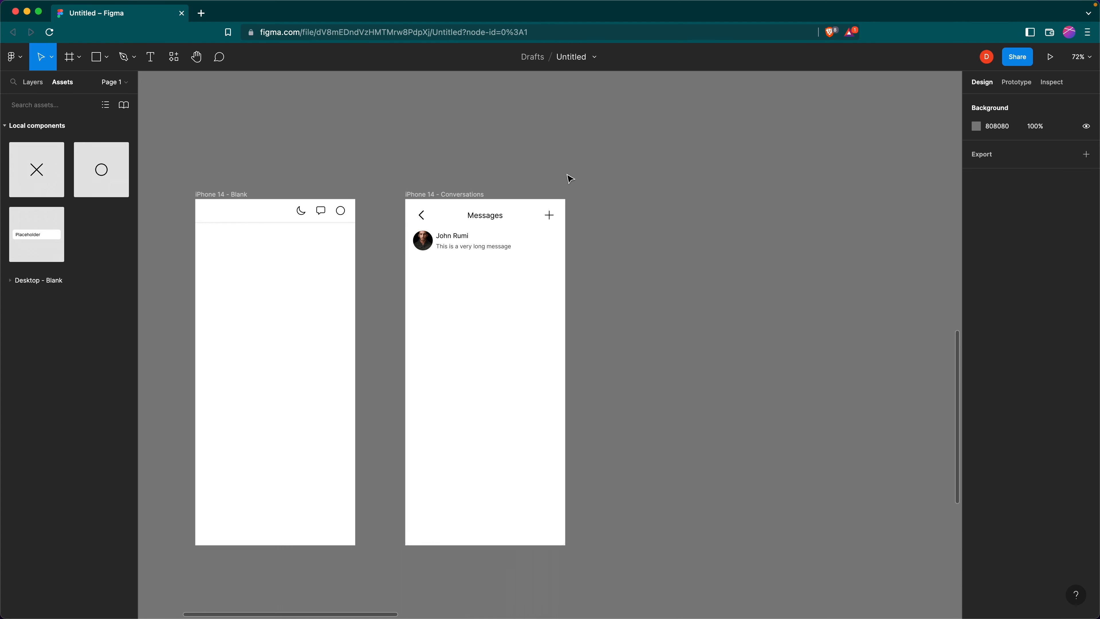
# Change the iPhone messages frame's name to iPhone 14 - Chat Clicked
pyautogui.doubleClick(463, 194)
pyautogui.doubleClick(463, 194)
pyautogui.write('Clicked')
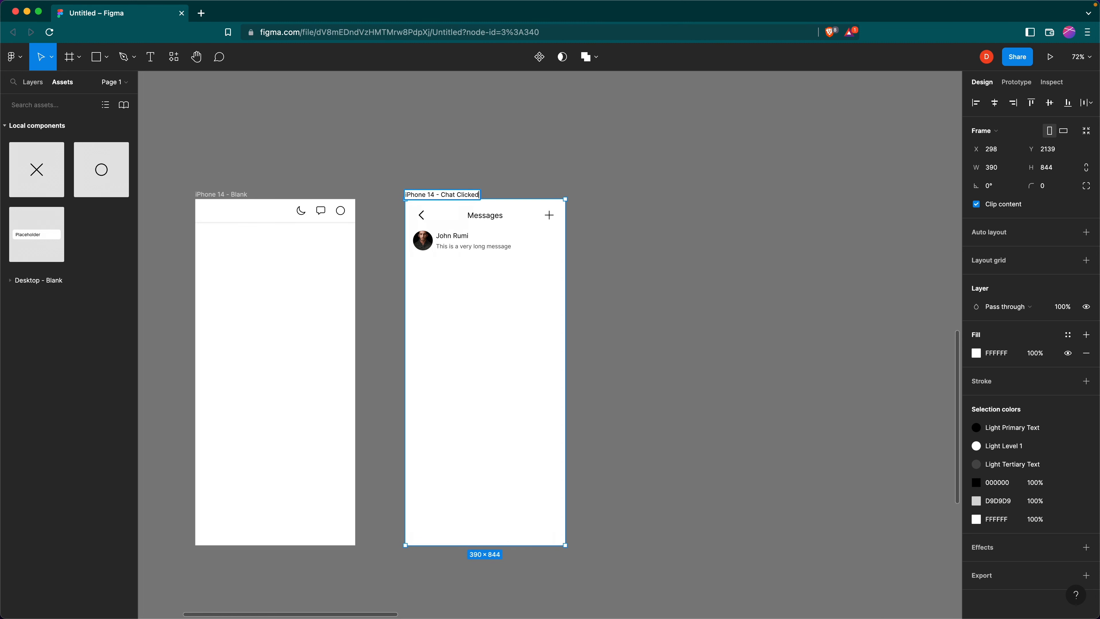
pyautogui.click(499, 176)
# Duplicate the iPhone 14 - Chat Clicked frame to the right of the original, at X 876, Y 2139
pyautogui.scroll(-3, 503, 176)
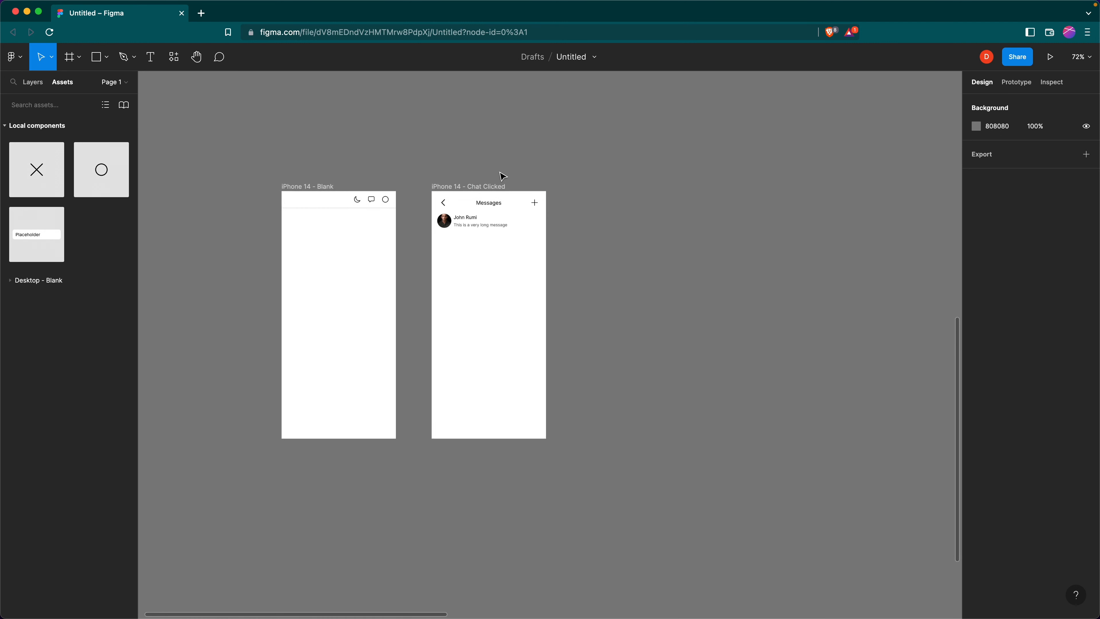
pyautogui.hscroll(3, 335, 193)
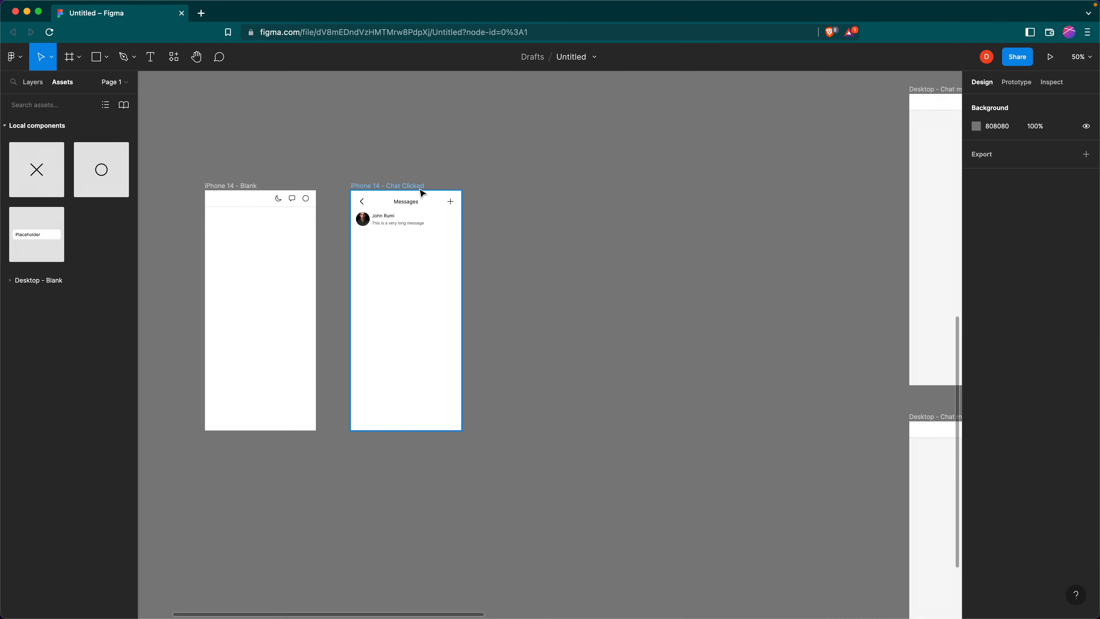
pyautogui.moveTo(414, 192); pyautogui.dragTo(577, 192)
# Delete the Messages panel from the duplicated iPhone 14 - Chat Clicked frame
pyautogui.scroll(-5, 628, 205)
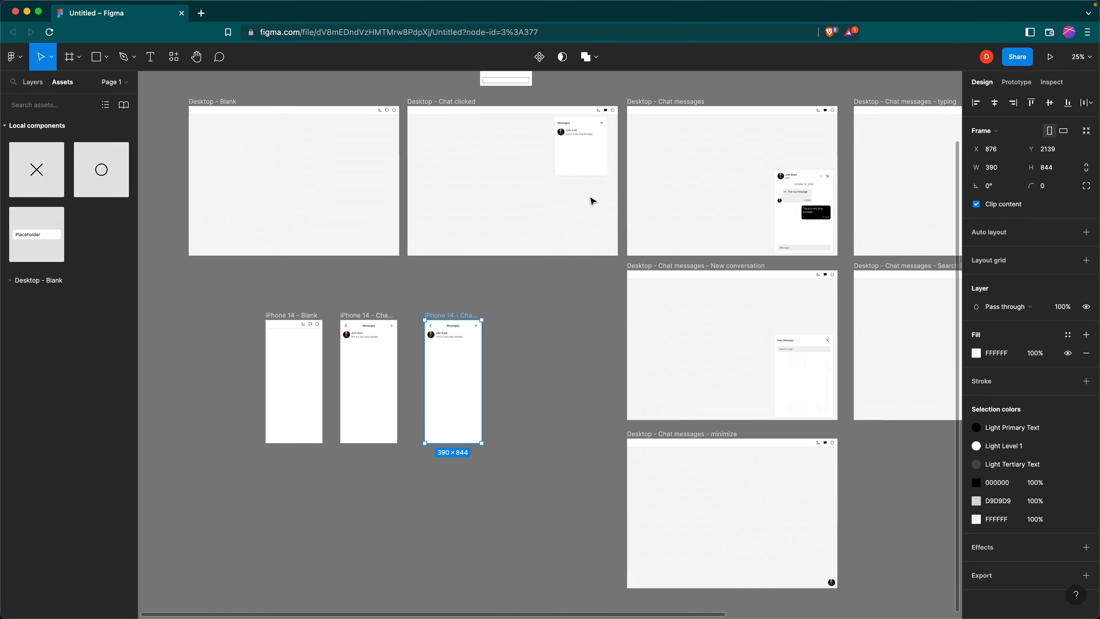
pyautogui.click(805, 233)
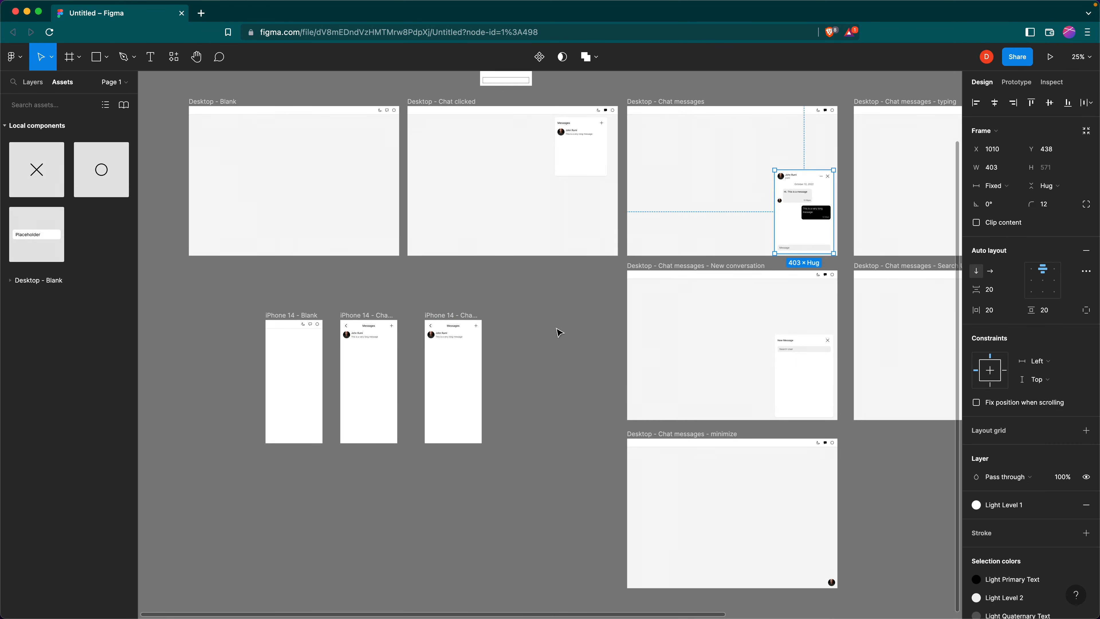
pyautogui.click(454, 323)
pyautogui.scroll(5, 479, 377)
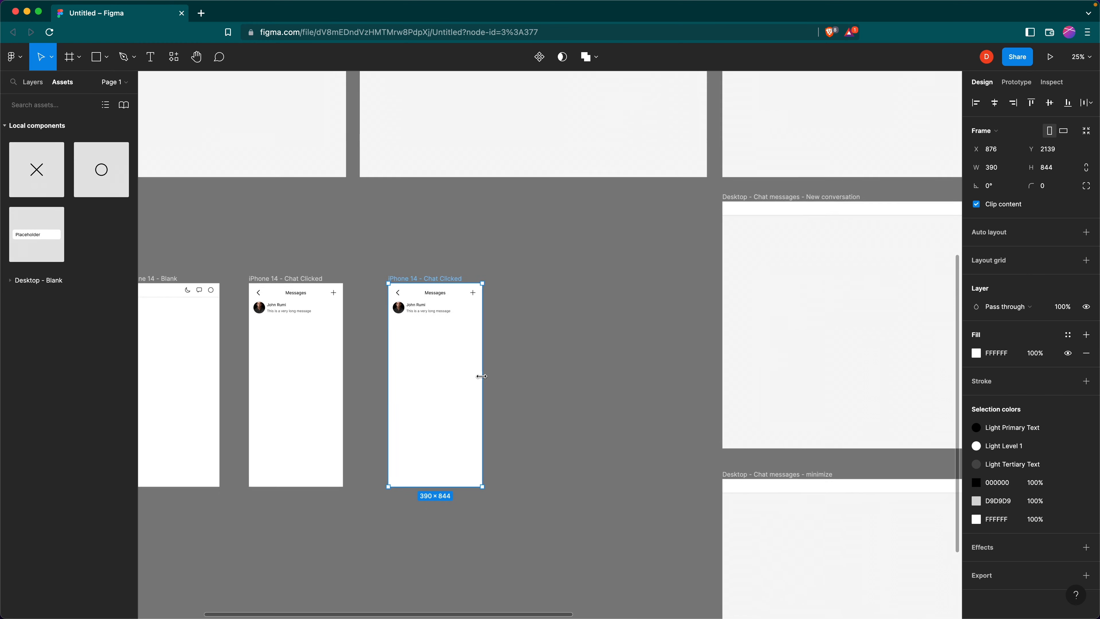
pyautogui.click(483, 380)
pyautogui.press('super+v')
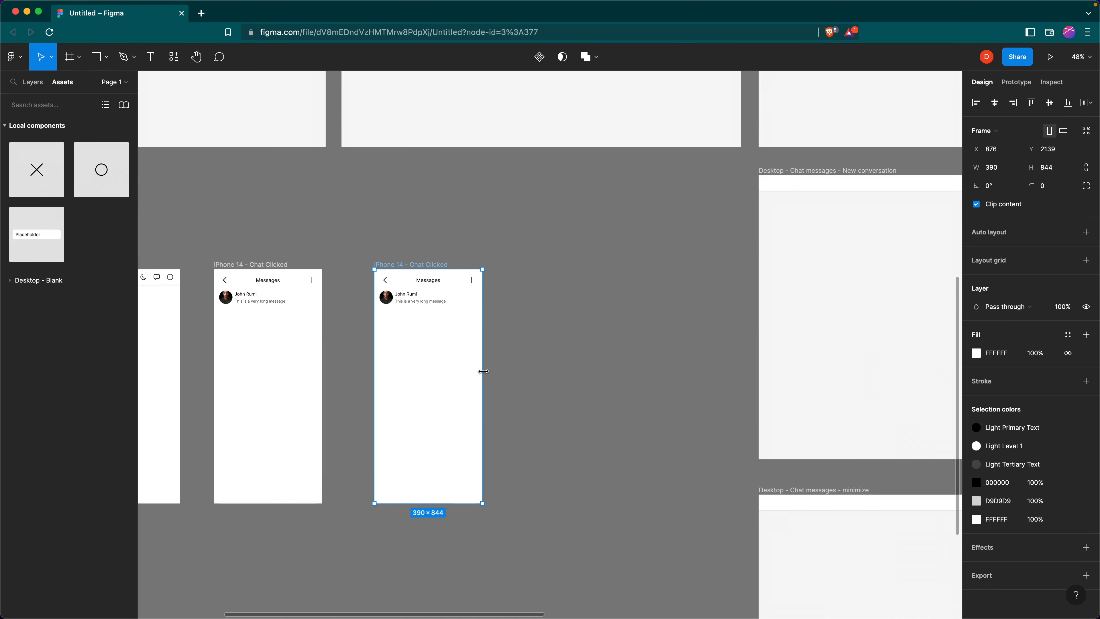
pyautogui.press('BackSpace')
# Copy the conversation panel from the Desktop - Chat messages frame into the duplicated iPhone 14 - Chat Clicked frame
pyautogui.hscroll(8, 553, 373)
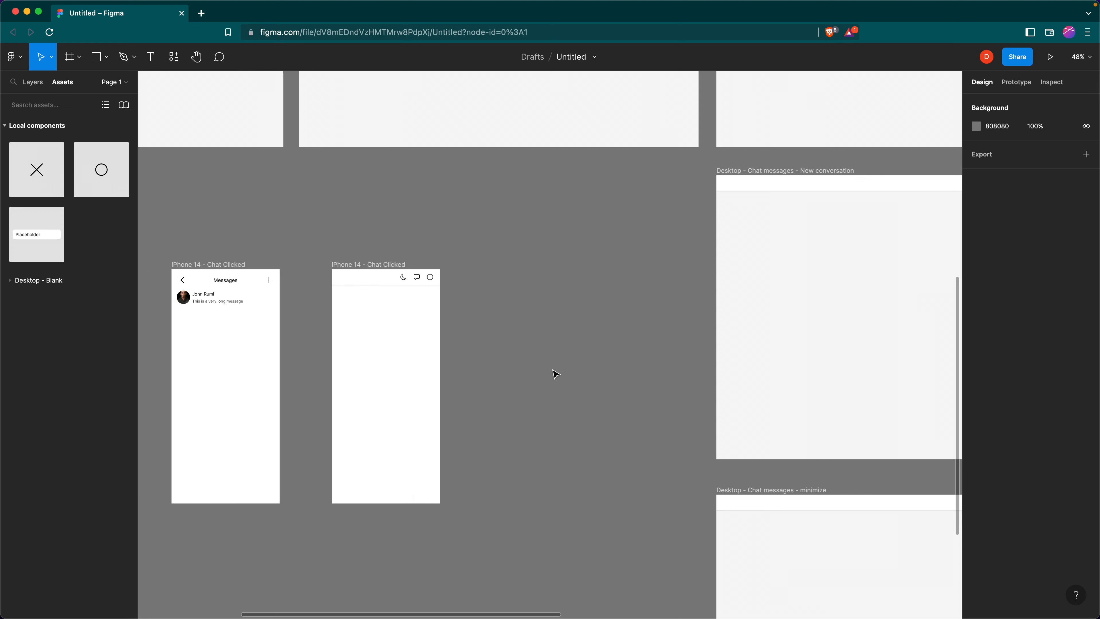
pyautogui.scroll(6, 550, 375)
pyautogui.click(757, 417)
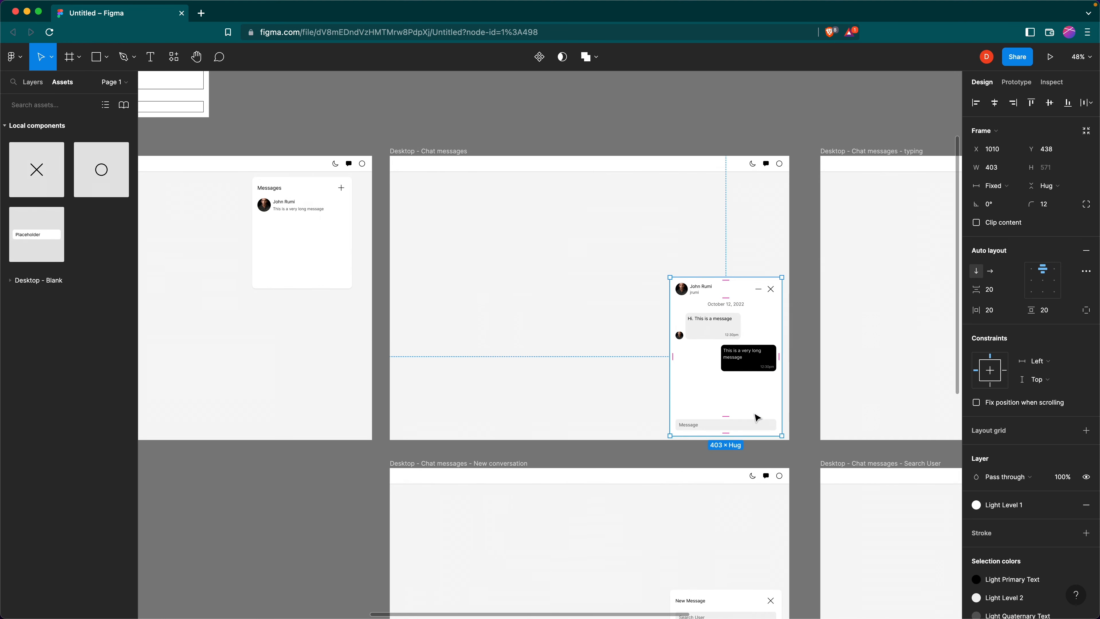
pyautogui.hscroll(-6, 756, 415)
pyautogui.scroll(-6, 756, 415)
pyautogui.click(510, 279)
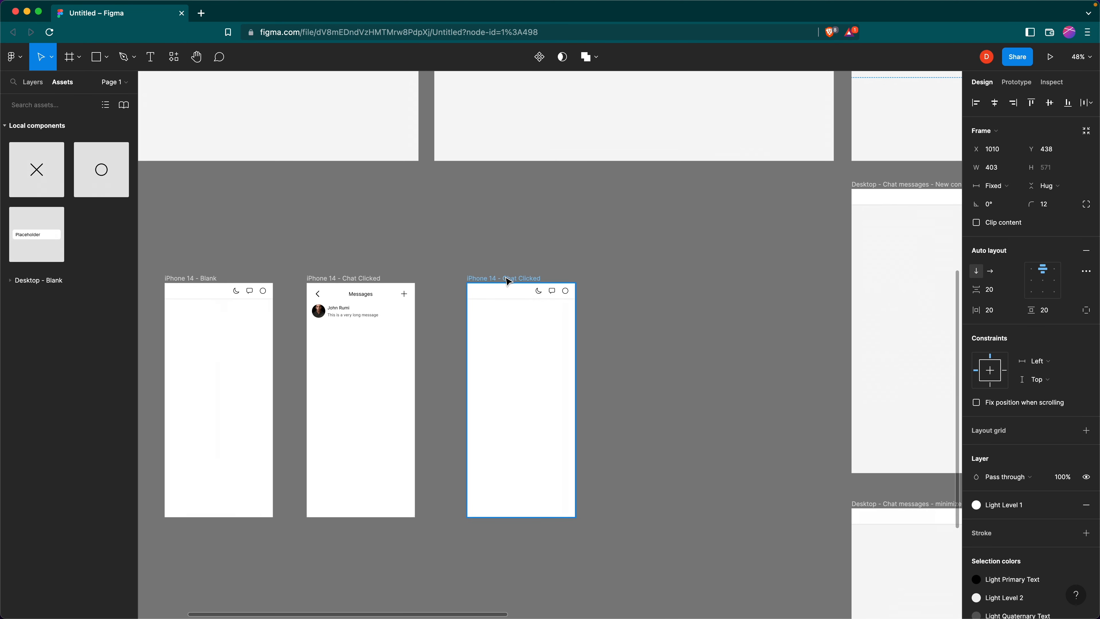
pyautogui.press('super+v')
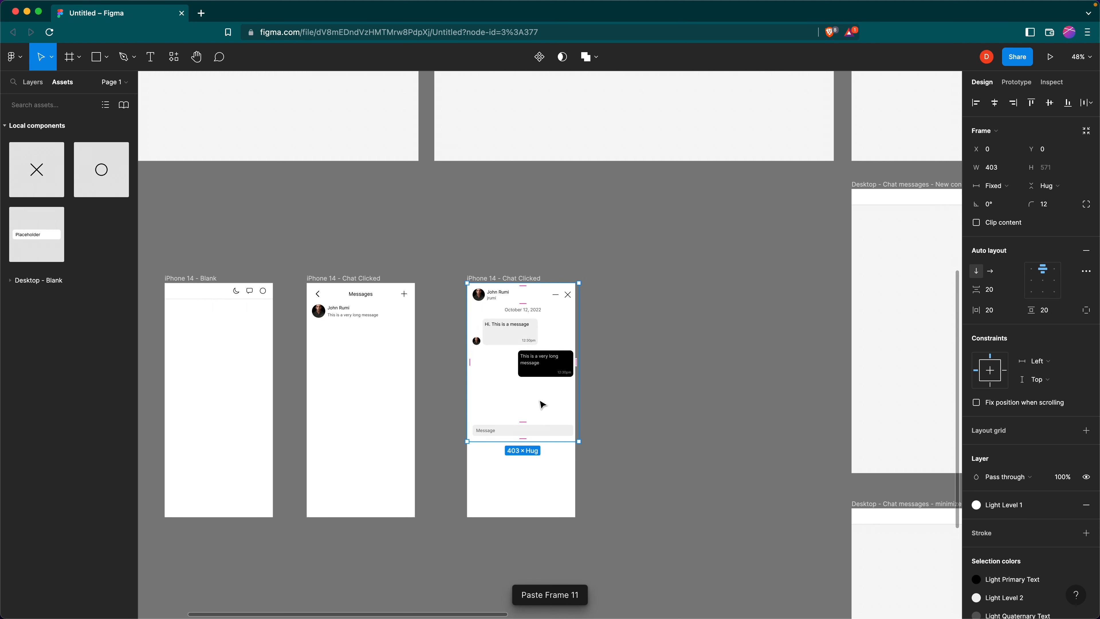
# Resize the pasted conversation panel to cover the whole phone frame, 390 × 844 at X 0, Y 0
pyautogui.moveTo(536, 393); pyautogui.dragTo(536, 418)
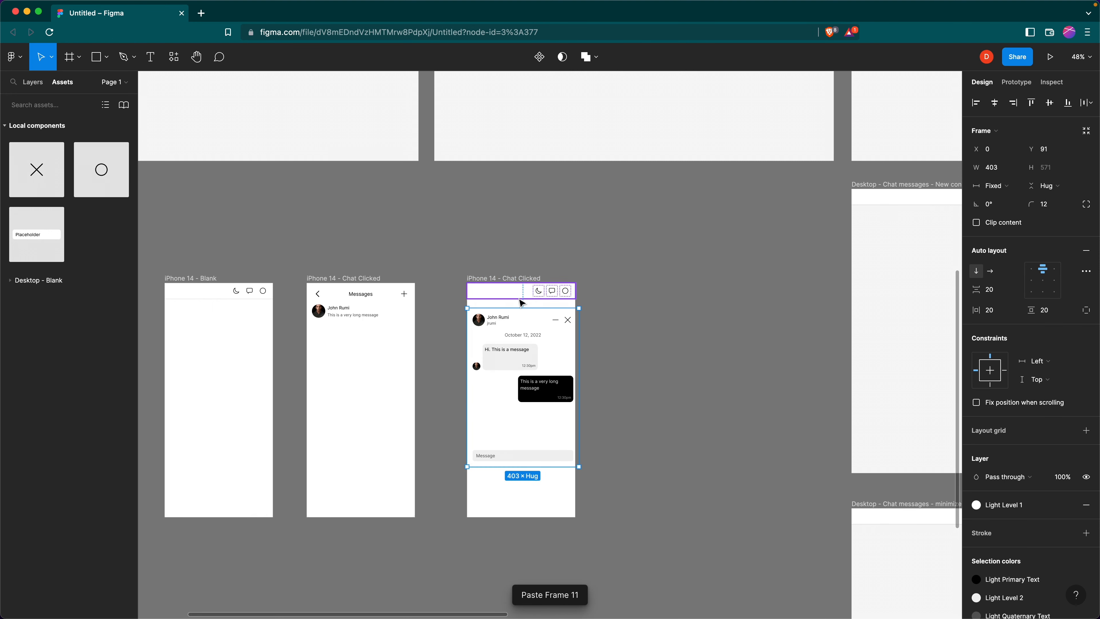
pyautogui.moveTo(501, 308); pyautogui.dragTo(501, 280)
pyautogui.moveTo(575, 323); pyautogui.dragTo(574, 324)
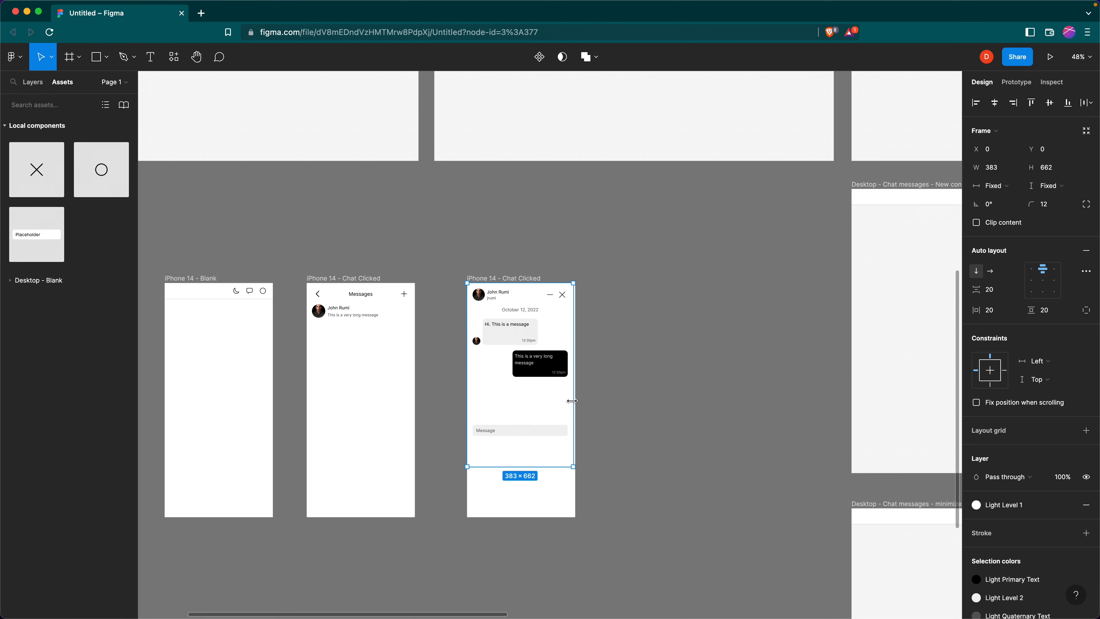
pyautogui.moveTo(571, 400); pyautogui.dragTo(575, 401)
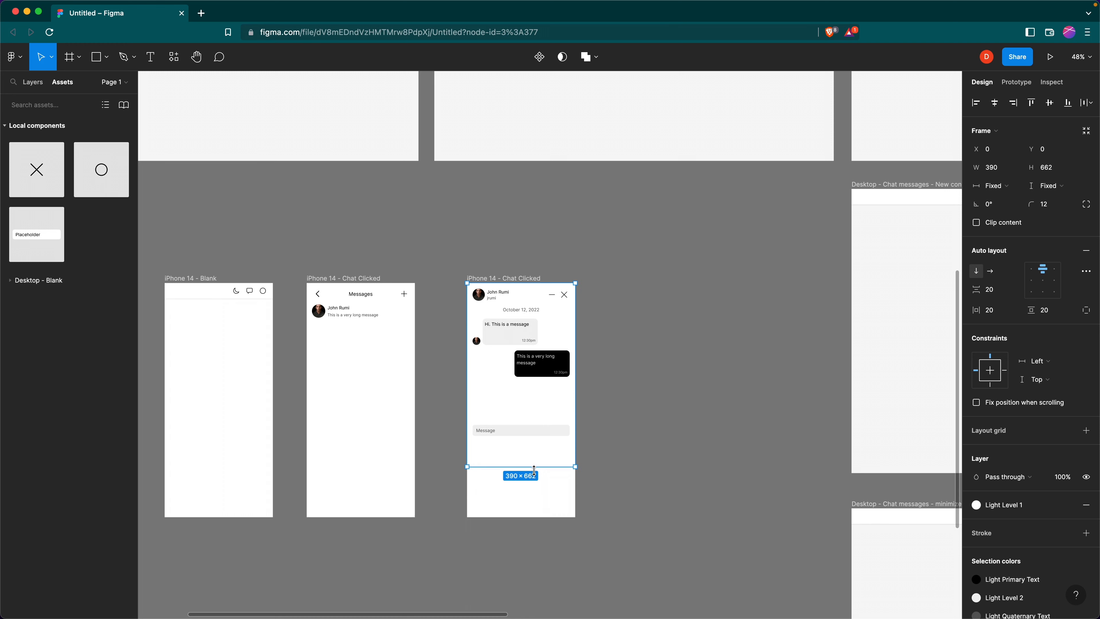
pyautogui.moveTo(536, 467); pyautogui.dragTo(535, 518)
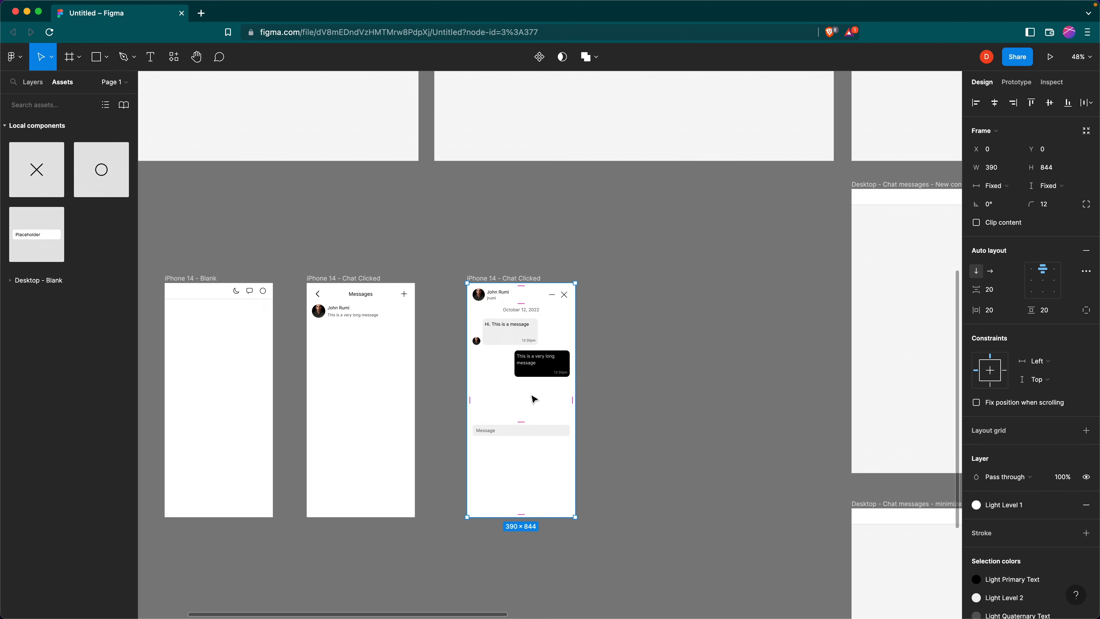
pyautogui.scroll(5, 532, 393)
pyautogui.click(688, 393)
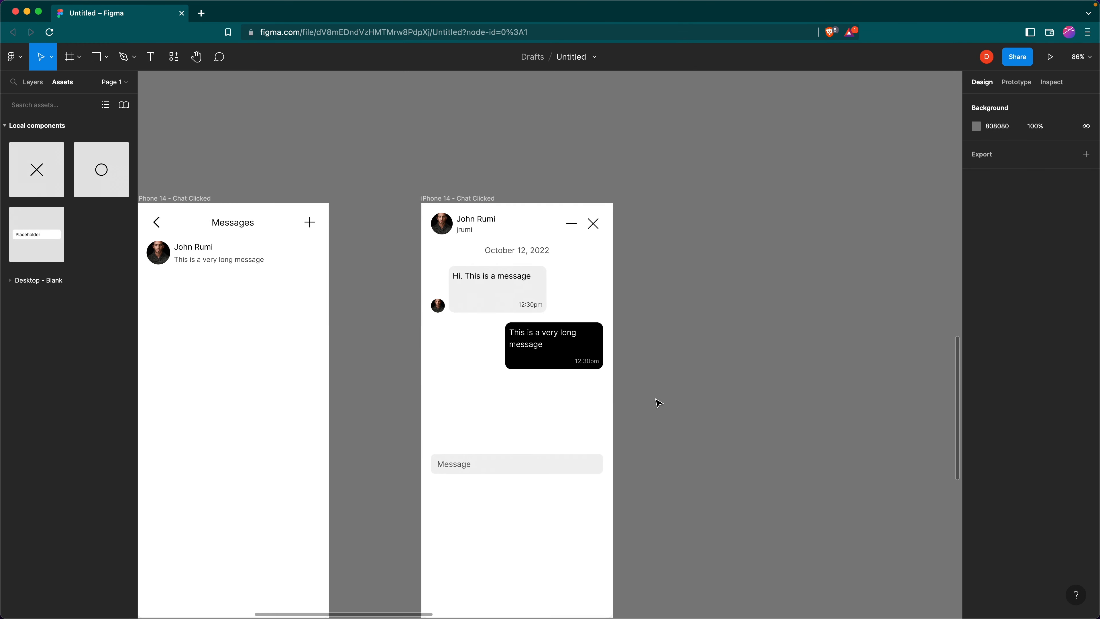
# Stretch the message area of the iPhone conversation panel downward so the Message field sits at the bottom of the frame
pyautogui.scroll(-3, 607, 381)
pyautogui.click(536, 320)
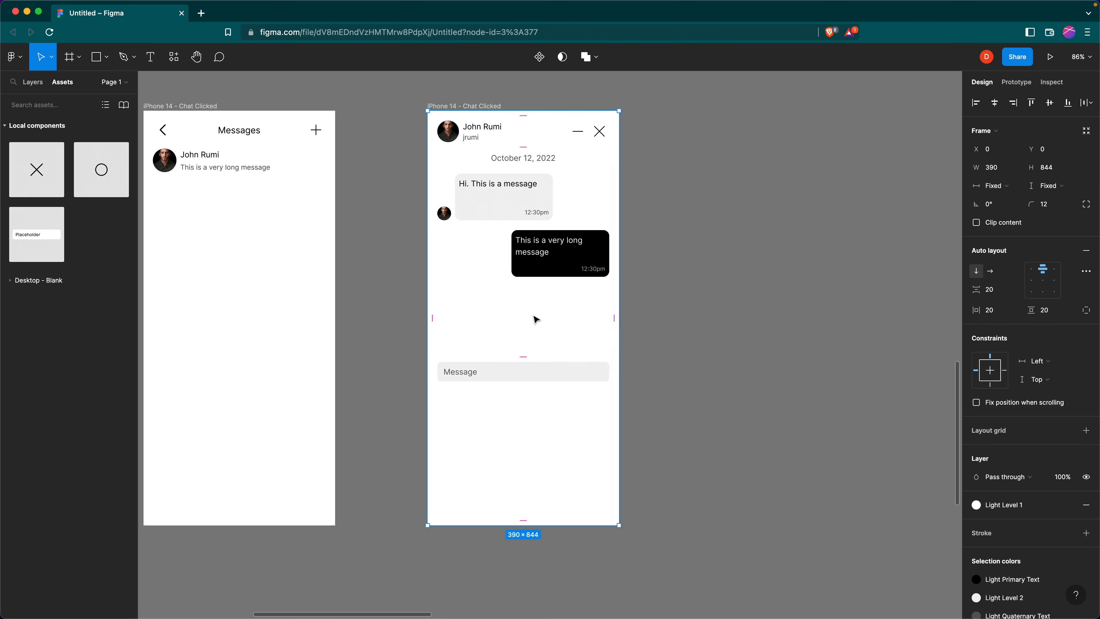
pyautogui.doubleClick(536, 320)
pyautogui.moveTo(541, 356); pyautogui.dragTo(534, 487)
pyautogui.click(684, 417)
# Space the three iPhone frames evenly, with the blank frame at X -186 and the conversation frame at X 782
pyautogui.hscroll(-5, 680, 413)
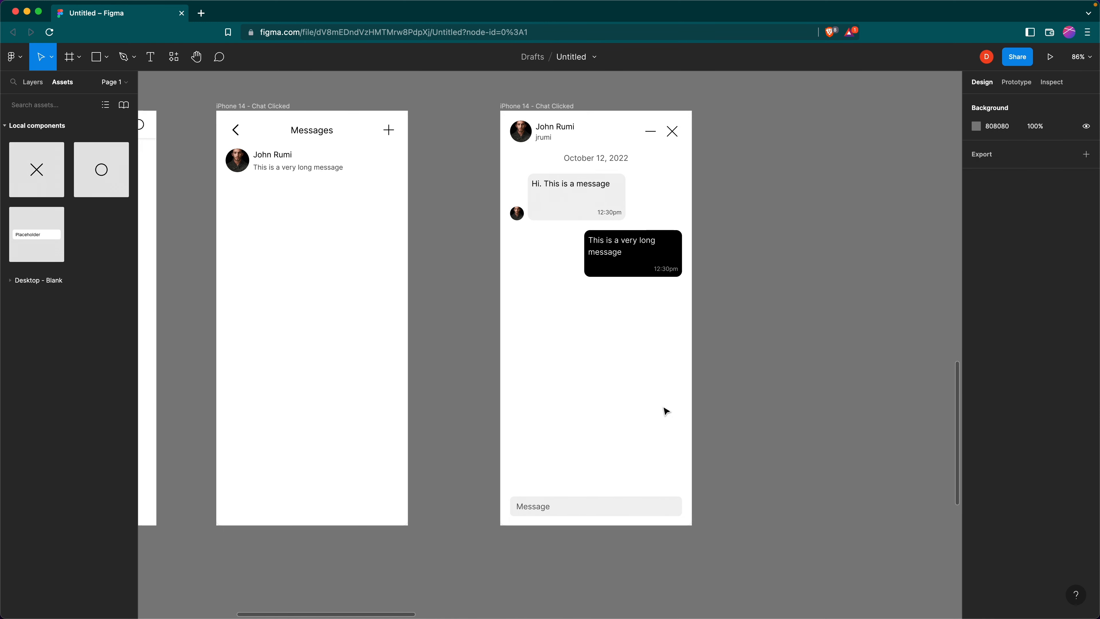
pyautogui.scroll(-1, 572, 294)
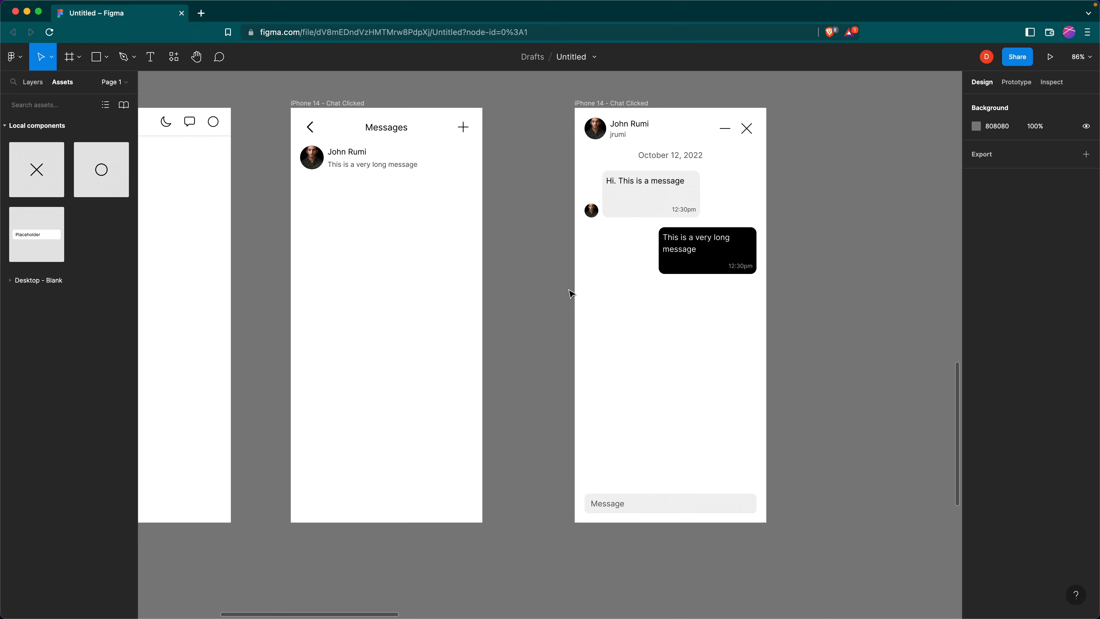
pyautogui.scroll(-5, 572, 294)
pyautogui.moveTo(599, 155); pyautogui.dragTo(575, 155)
pyautogui.moveTo(230, 155); pyautogui.dragTo(240, 156)
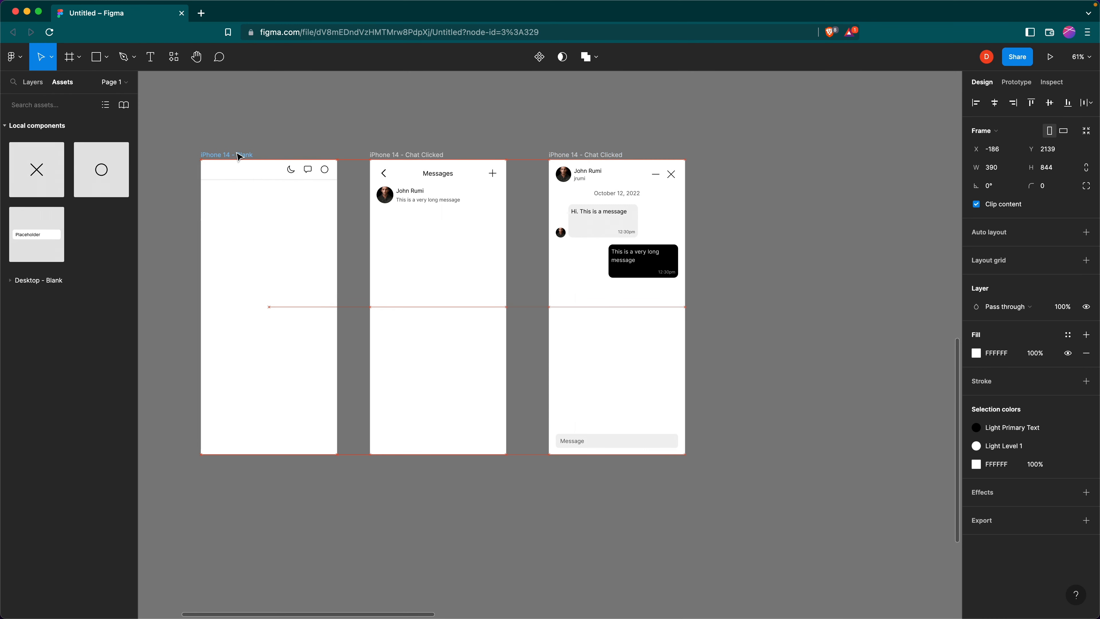
pyautogui.click(574, 157)
# Duplicate the iPhone conversation frame to the right of the original on the same row
pyautogui.scroll(-4, 776, 289)
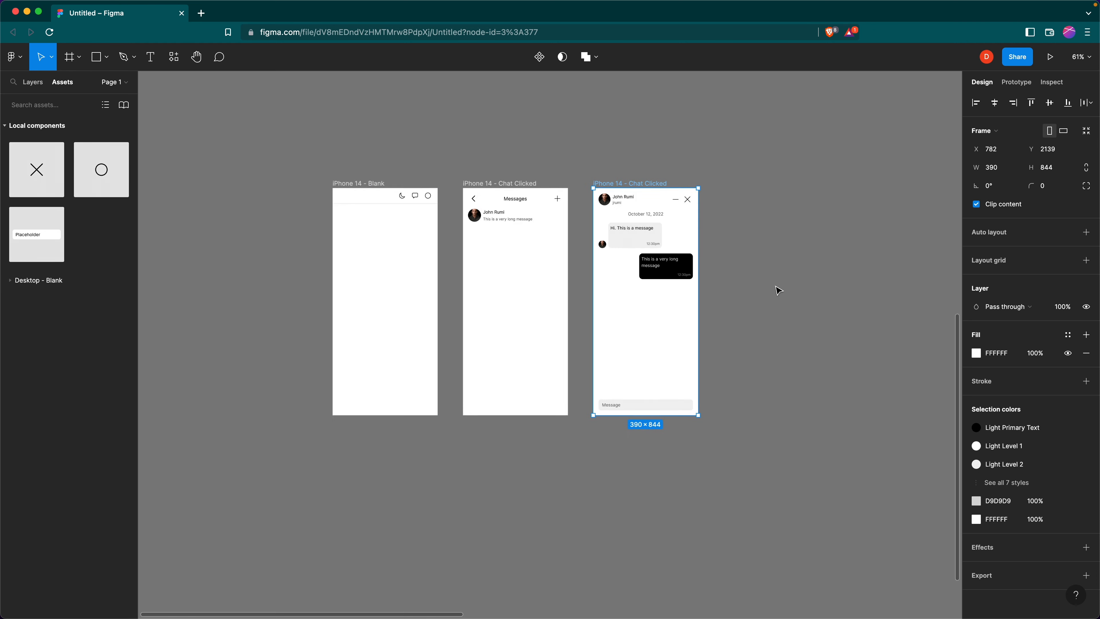
pyautogui.hscroll(5, 763, 288)
pyautogui.hscroll(3, 602, 263)
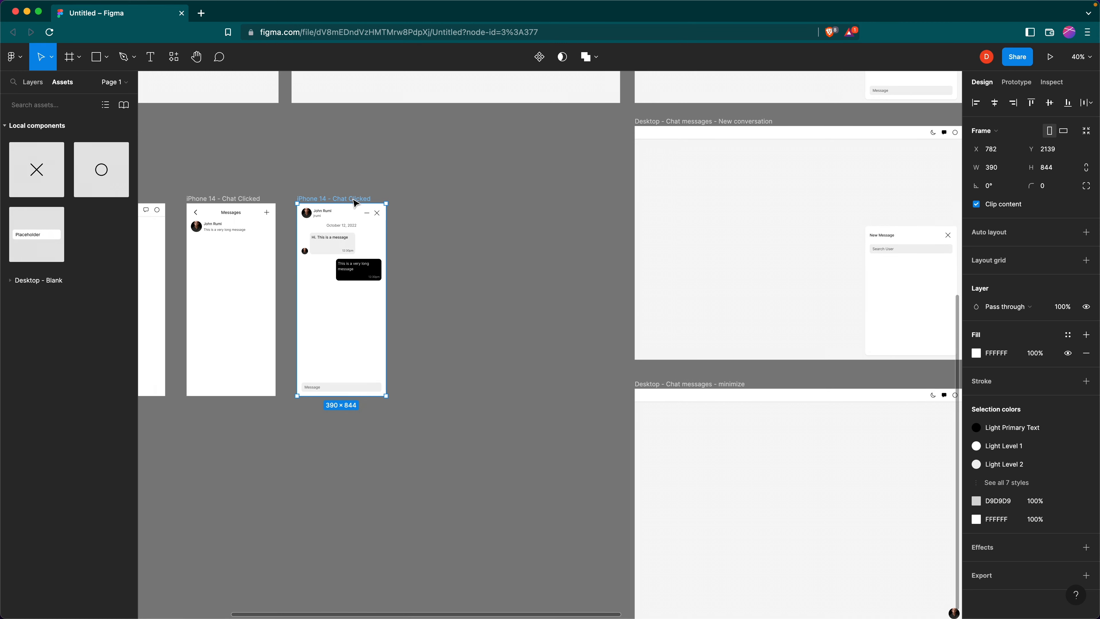
pyautogui.moveTo(351, 199); pyautogui.dragTo(488, 199)
# Delete the conversation panel from the newly duplicated iPhone frame, leaving only the top bar
pyautogui.click(503, 306)
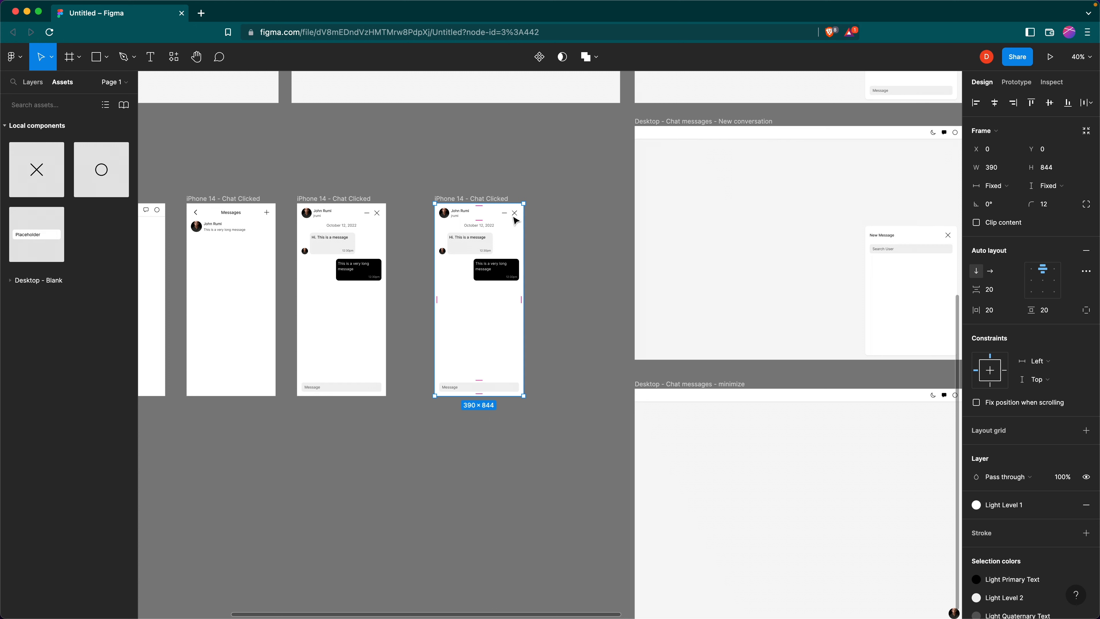
pyautogui.click(495, 316)
pyautogui.press('Delete')
pyautogui.click(495, 316)
pyautogui.press('Delete')
# Copy the New Message panel from the Desktop - Chat messages - New conversation frame into the emptied iPhone frame
pyautogui.hscroll(3, 580, 303)
pyautogui.click(839, 270)
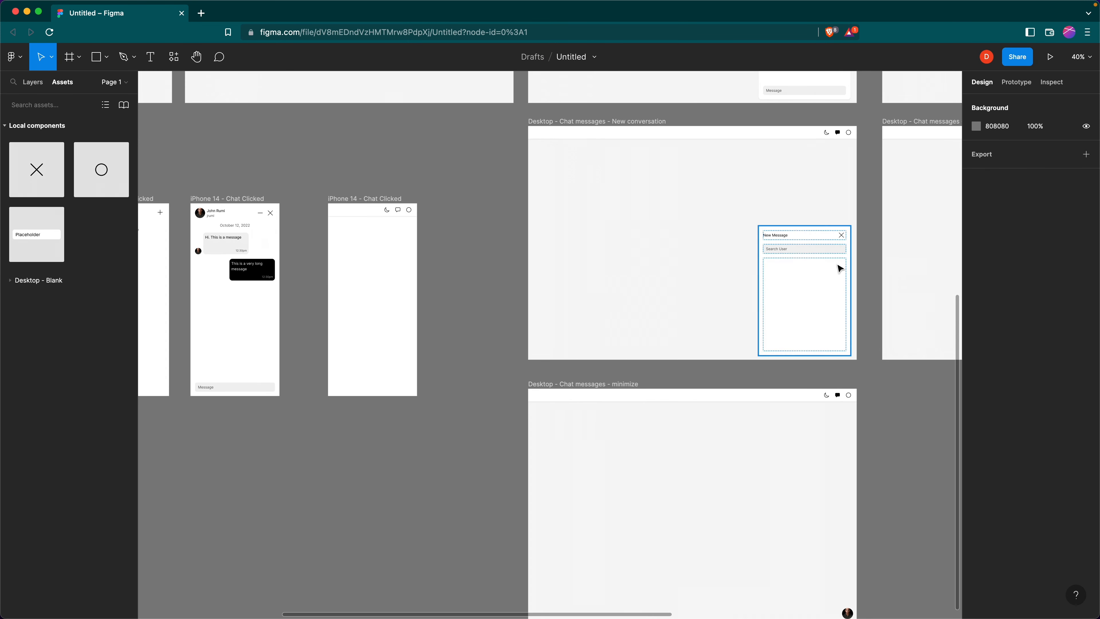
pyautogui.click(356, 275)
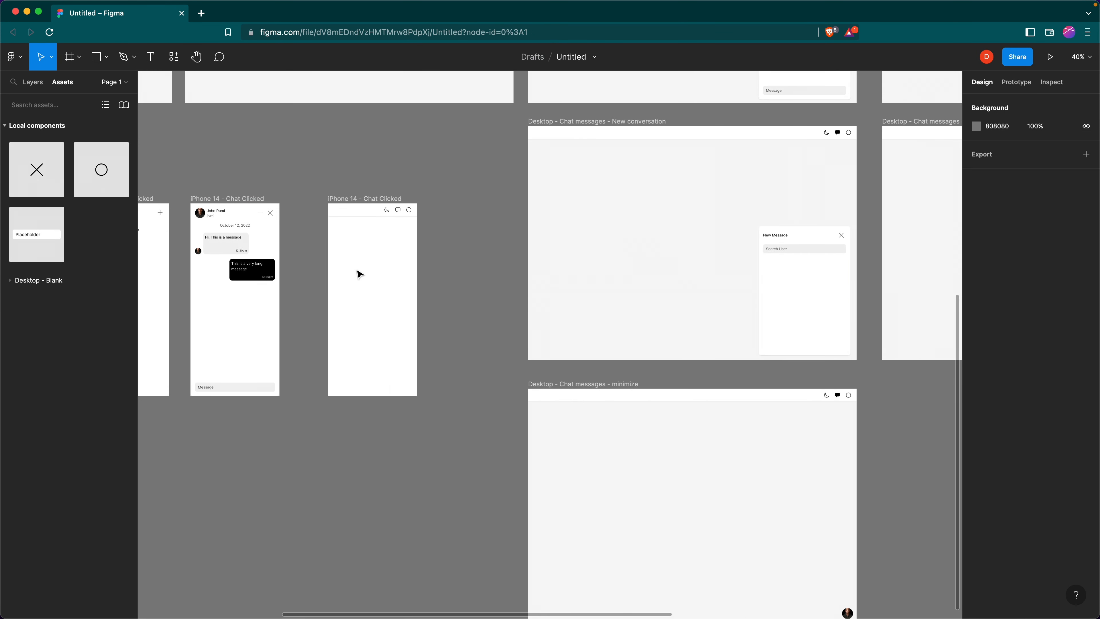
pyautogui.hscroll(-2, 364, 260)
pyautogui.click(403, 208)
pyautogui.press('super+v')
pyautogui.hscroll(-2, 468, 281)
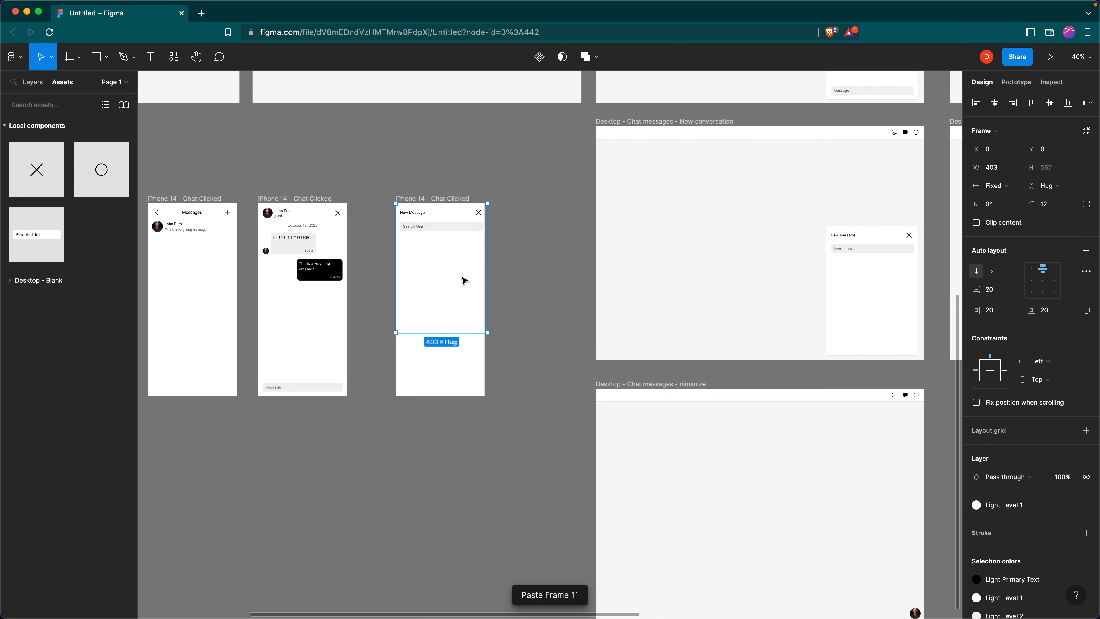
# Resize the New Message panel to 844 high and narrow it to the phone frame's width
pyautogui.moveTo(435, 331); pyautogui.dragTo(433, 397)
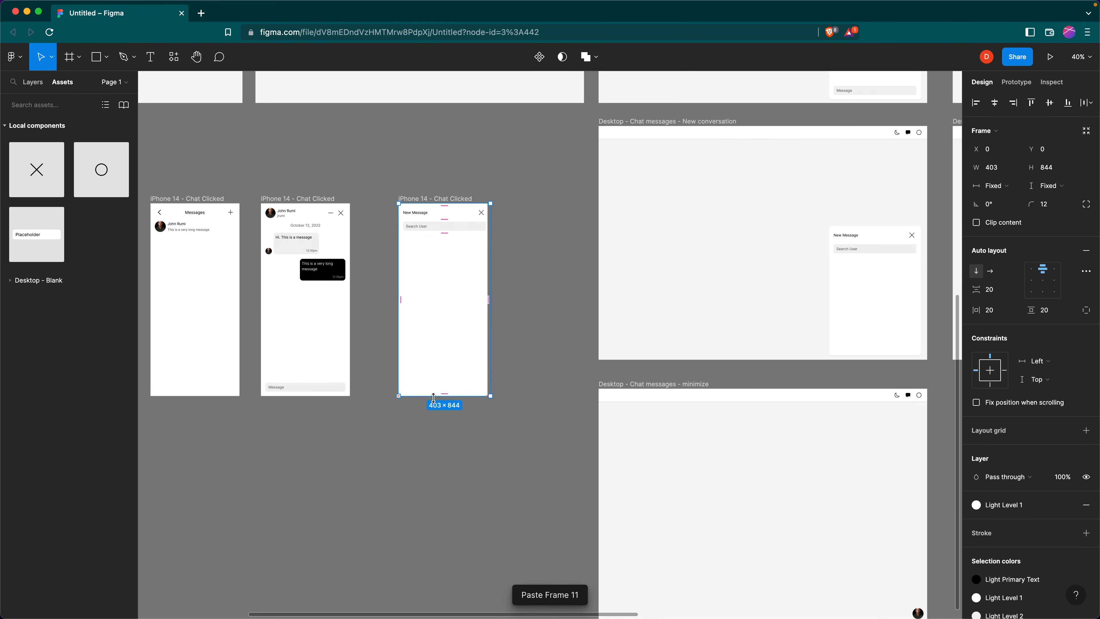
pyautogui.moveTo(493, 286); pyautogui.dragTo(489, 288)
pyautogui.click(539, 281)
pyautogui.hscroll(-10, 539, 281)
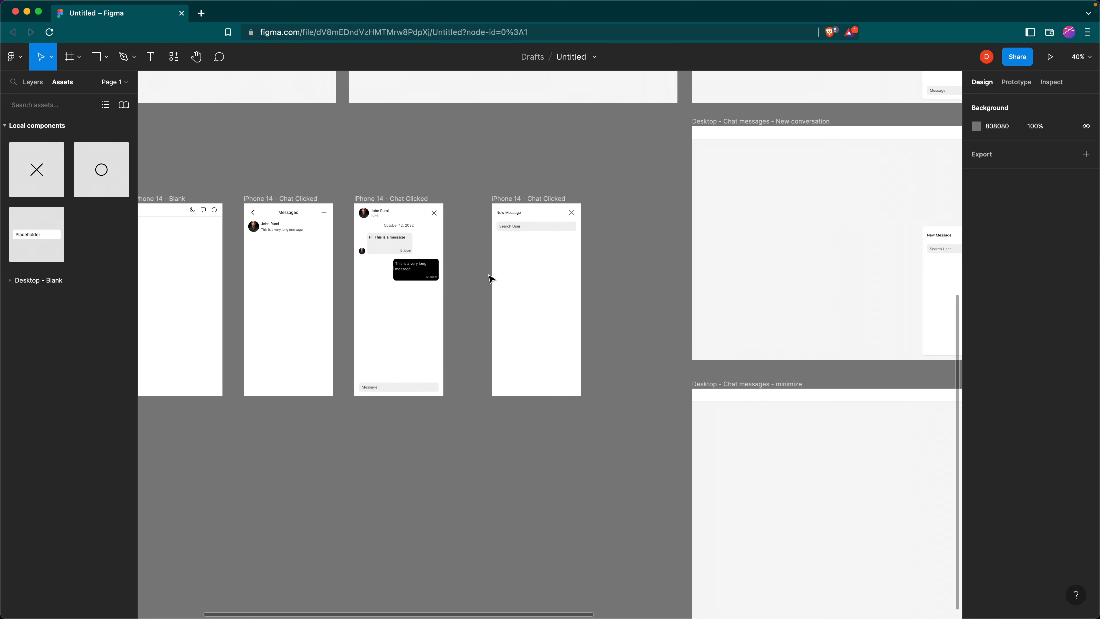
# Rename the iPhone frame holding the conversation as "iPhone 14 - Messages"
pyautogui.doubleClick(496, 198)
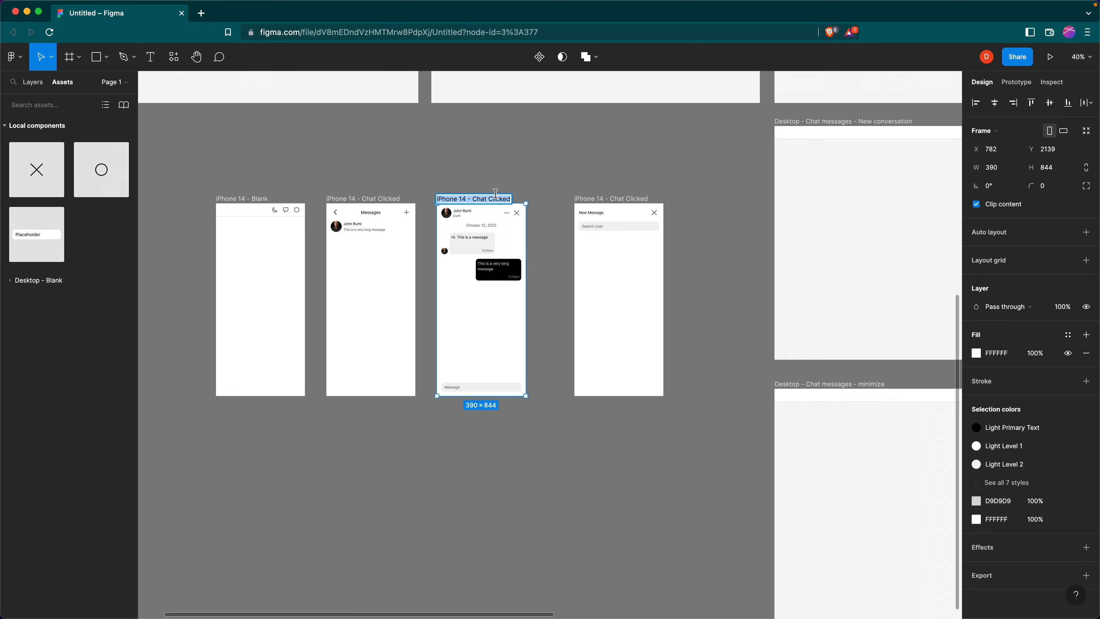
pyautogui.doubleClick(489, 199)
pyautogui.moveTo(475, 199); pyautogui.dragTo(518, 206)
pyautogui.write('Messages')
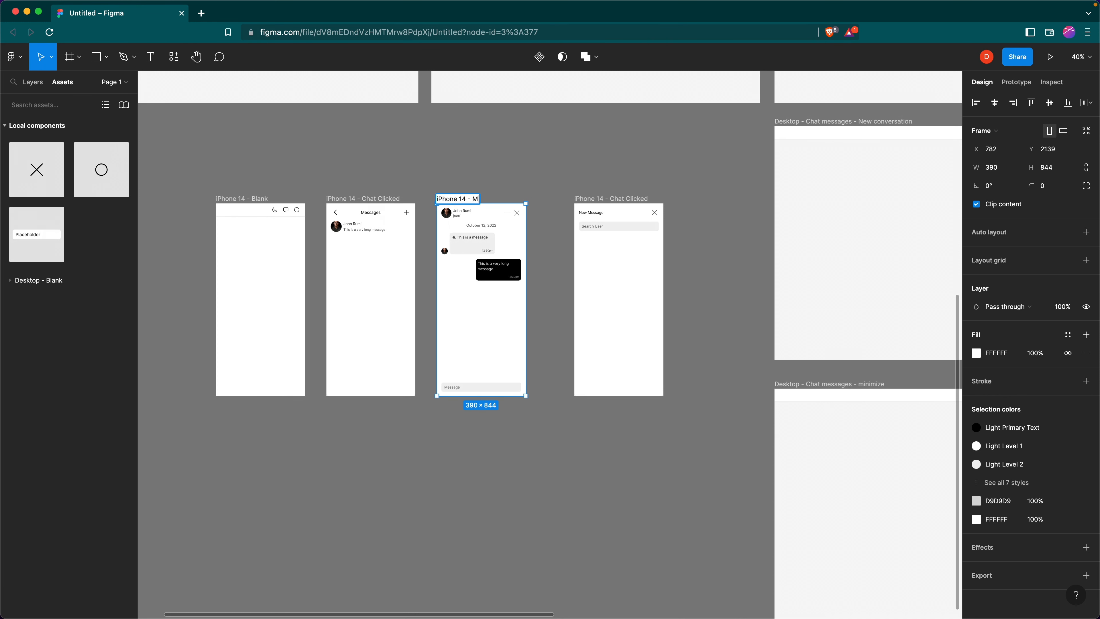
# Rename the iPhone frame holding the New Message panel as "iPhone 14 - New Conversation"
pyautogui.click(622, 197)
pyautogui.doubleClick(622, 197)
pyautogui.moveTo(611, 199); pyautogui.dragTo(645, 200)
pyautogui.write('New')
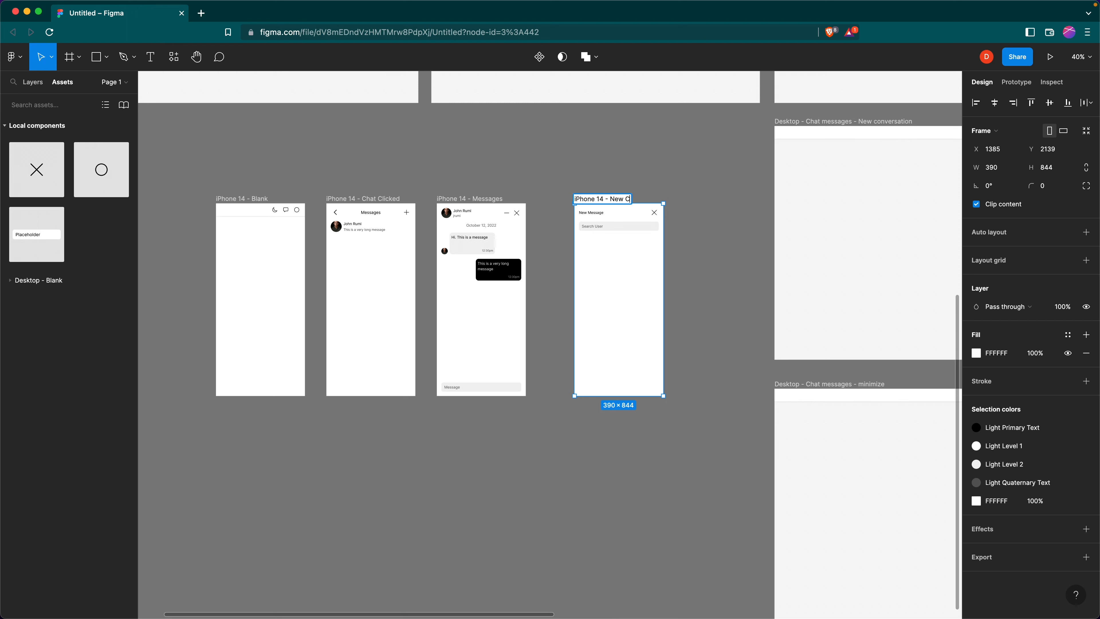
pyautogui.write(' Conversation')
pyautogui.press('Return')
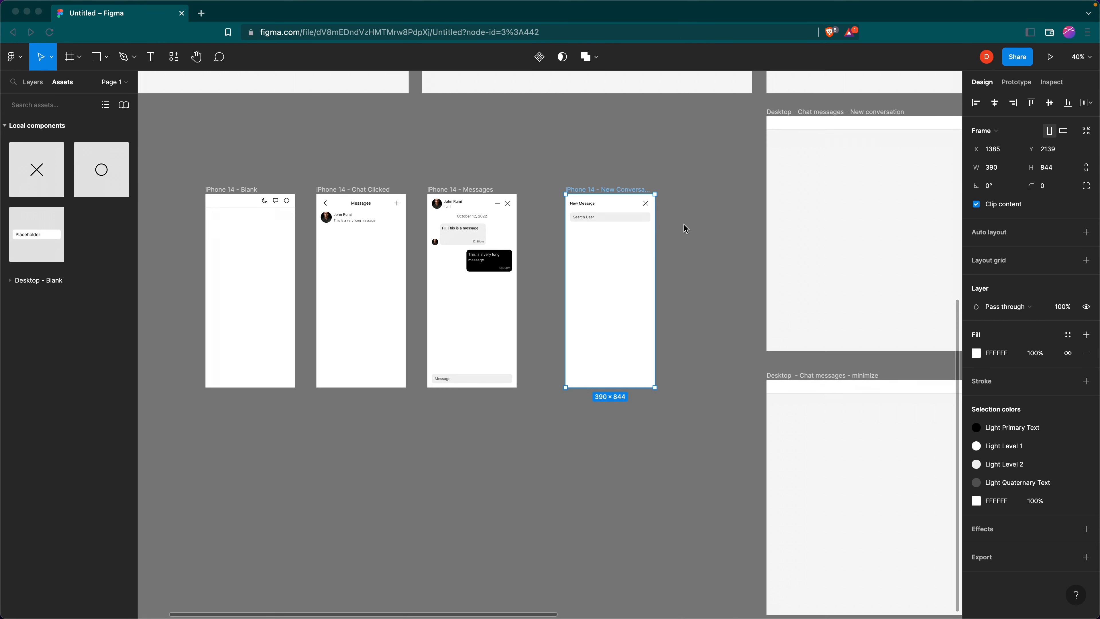
# In prototype mode, move the main top bar component above the Desktop - Blank frame and put an instance back at the frame's upper edge
pyautogui.scroll(5, 686, 228)
pyautogui.hscroll(-5, 686, 229)
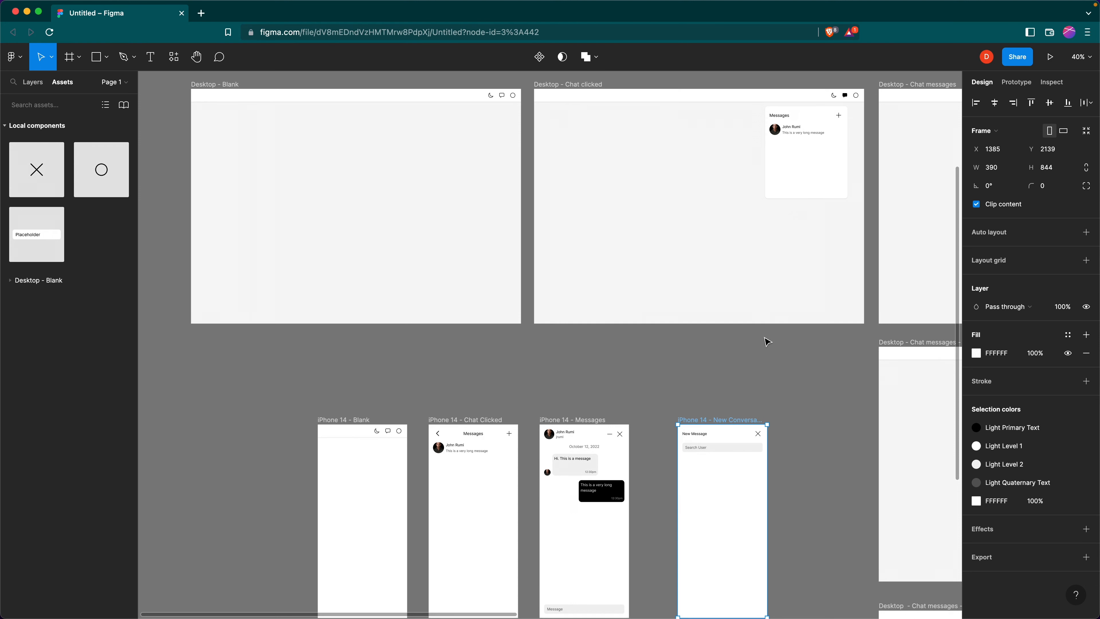
pyautogui.click(1017, 82)
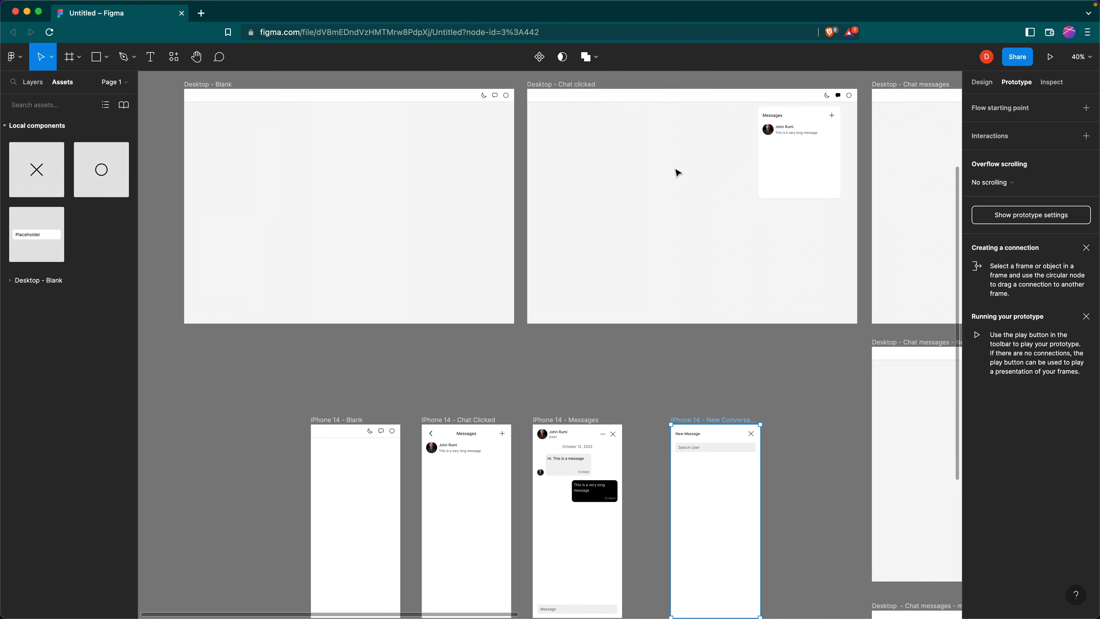
pyautogui.hscroll(-5, 678, 167)
pyautogui.scroll(5, 712, 161)
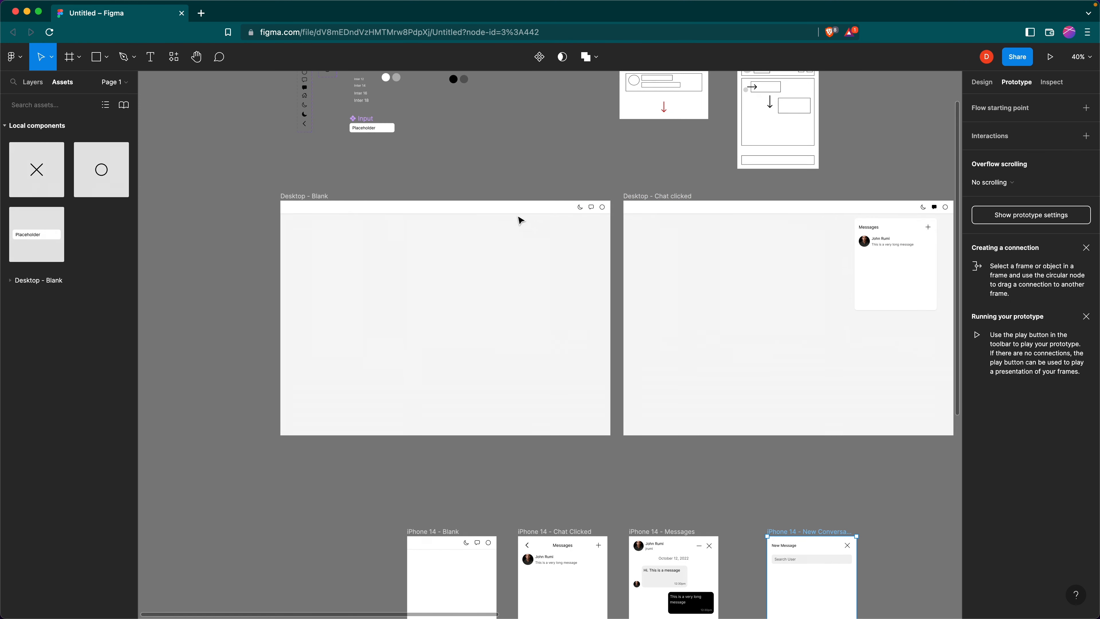
pyautogui.click(537, 210)
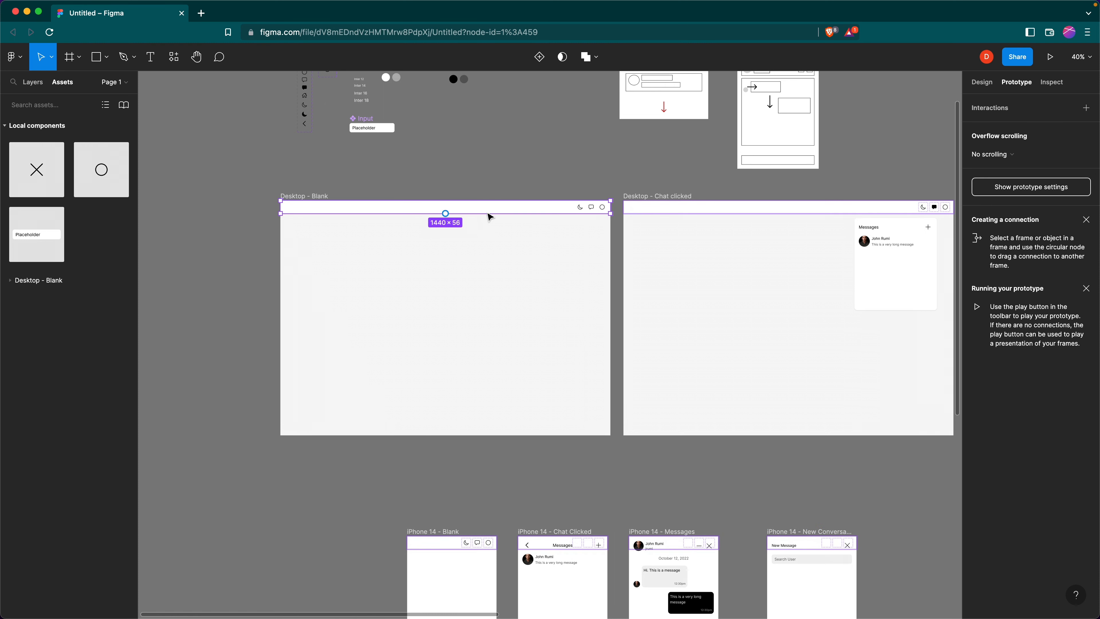
pyautogui.moveTo(488, 213); pyautogui.dragTo(491, 183)
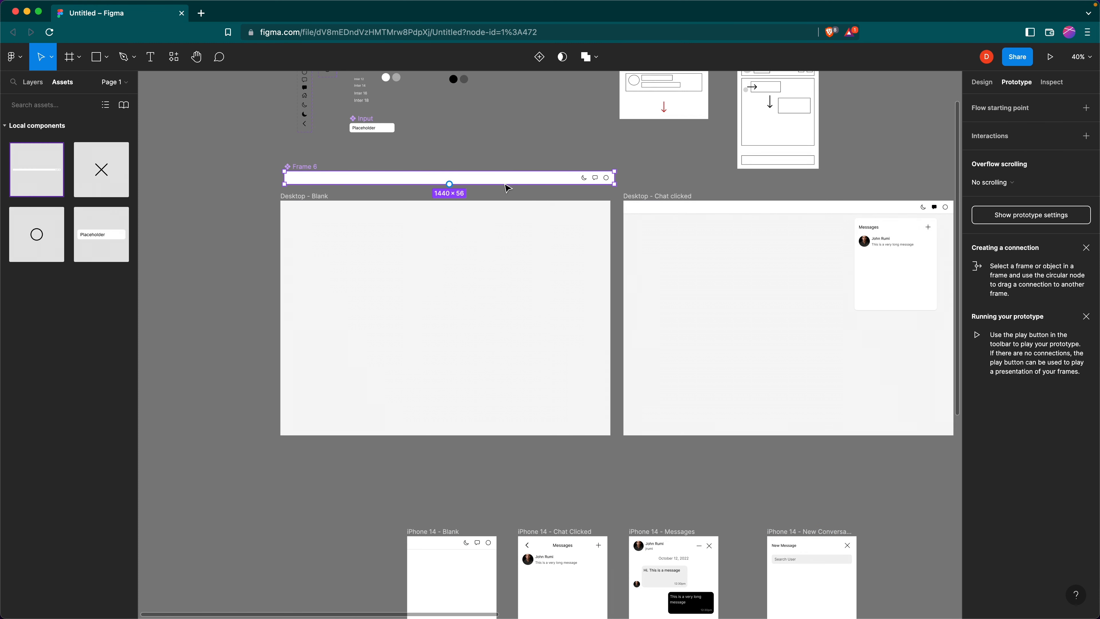
pyautogui.moveTo(498, 202); pyautogui.dragTo(499, 213)
# Connect the chat icon in the main top bar component to the Desktop - Chat clicked frame
pyautogui.click(610, 189)
pyautogui.click(599, 181)
pyautogui.moveTo(596, 176); pyautogui.dragTo(704, 224)
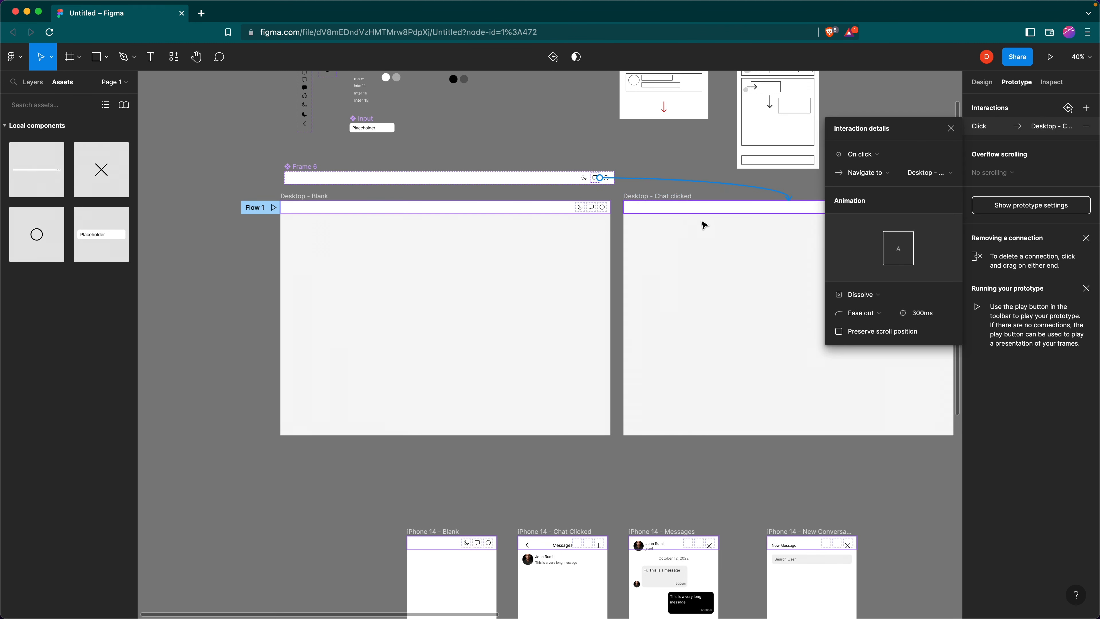
pyautogui.click(550, 221)
pyautogui.click(597, 225)
pyautogui.hscroll(8, 665, 252)
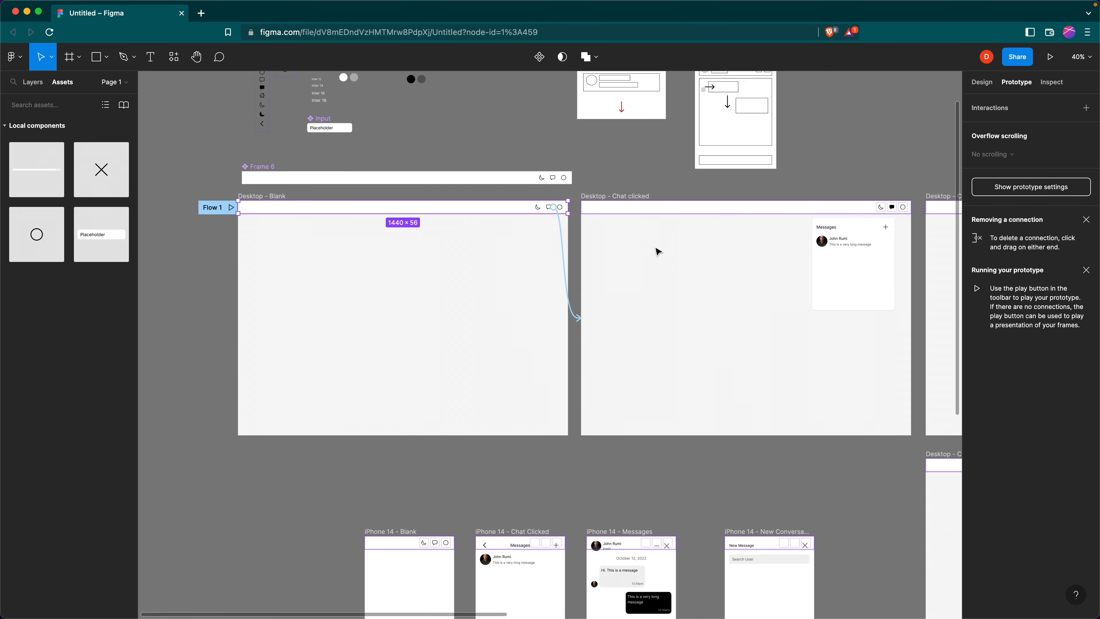
pyautogui.moveTo(793, 279); pyautogui.dragTo(818, 177)
# Set the trigger of the chat icon's interaction in the main top bar component to None
pyautogui.hscroll(-10, 744, 239)
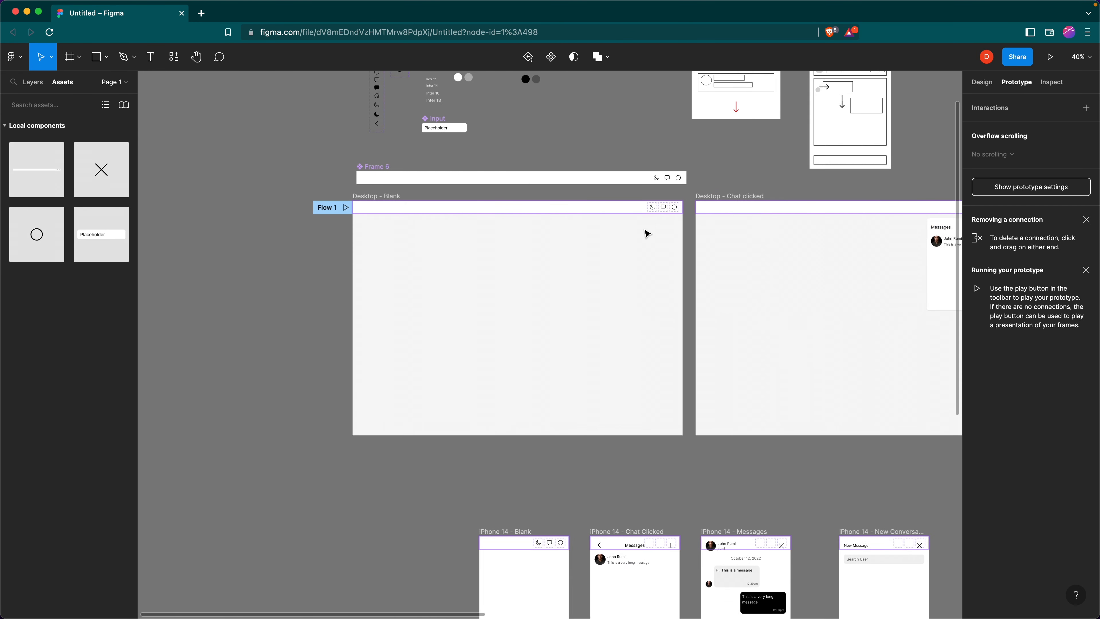
pyautogui.click(858, 184)
pyautogui.click(866, 180)
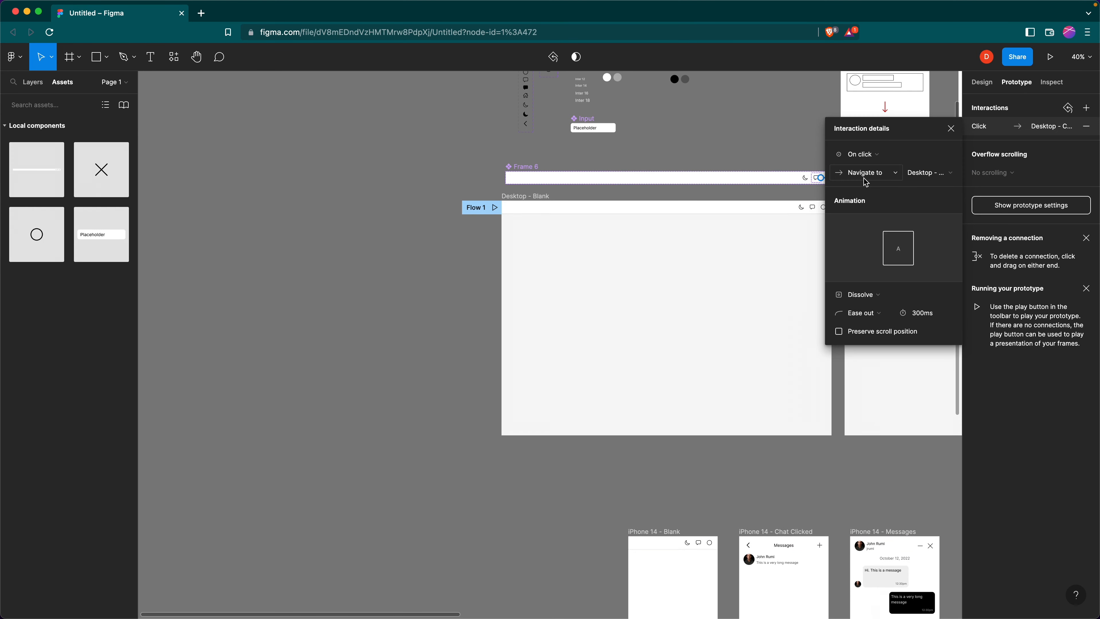
pyautogui.click(877, 155)
pyautogui.click(872, 130)
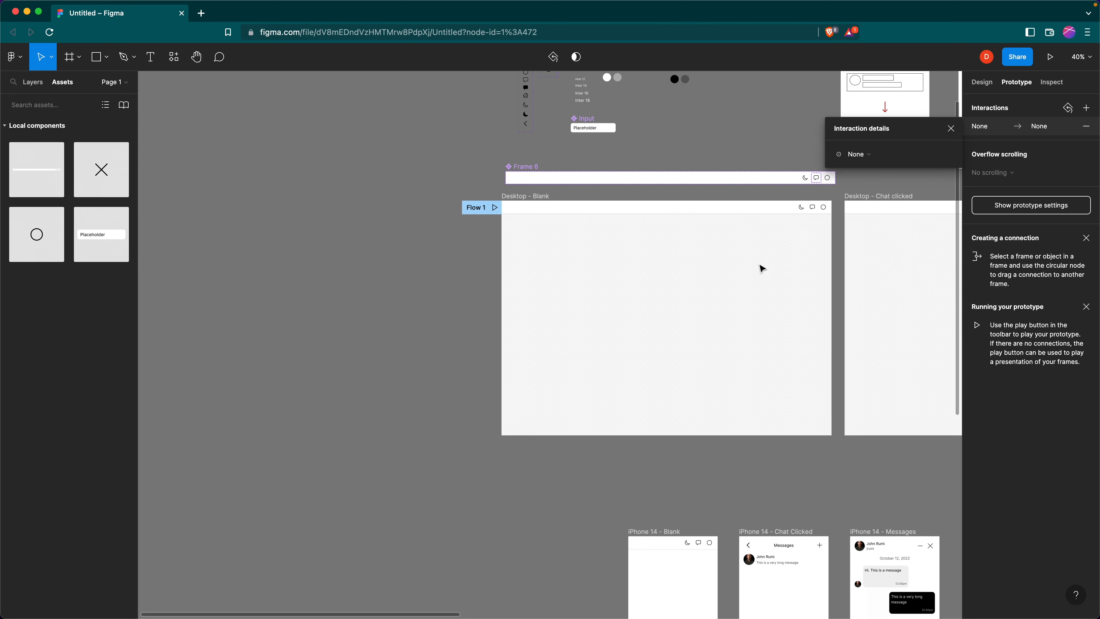
pyautogui.hscroll(2, 931, 143)
pyautogui.click(951, 128)
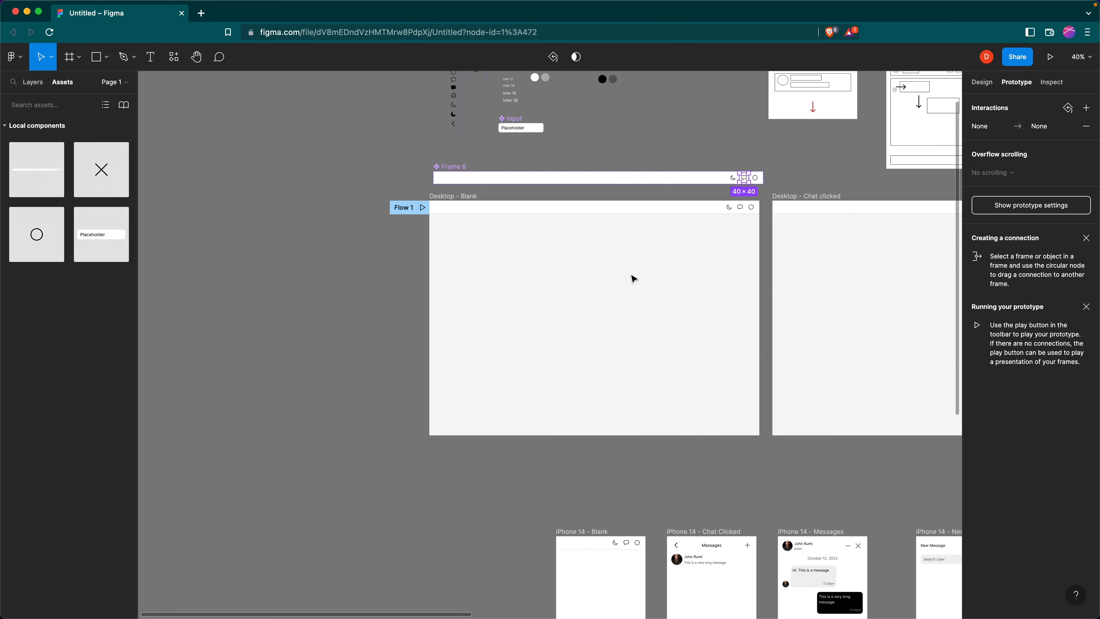
# Connect the chat icon in the Desktop - Blank frame's top bar to the Desktop - Chat clicked frame with an on-click Navigate to interaction
pyautogui.hscroll(-3, 633, 278)
pyautogui.click(627, 208)
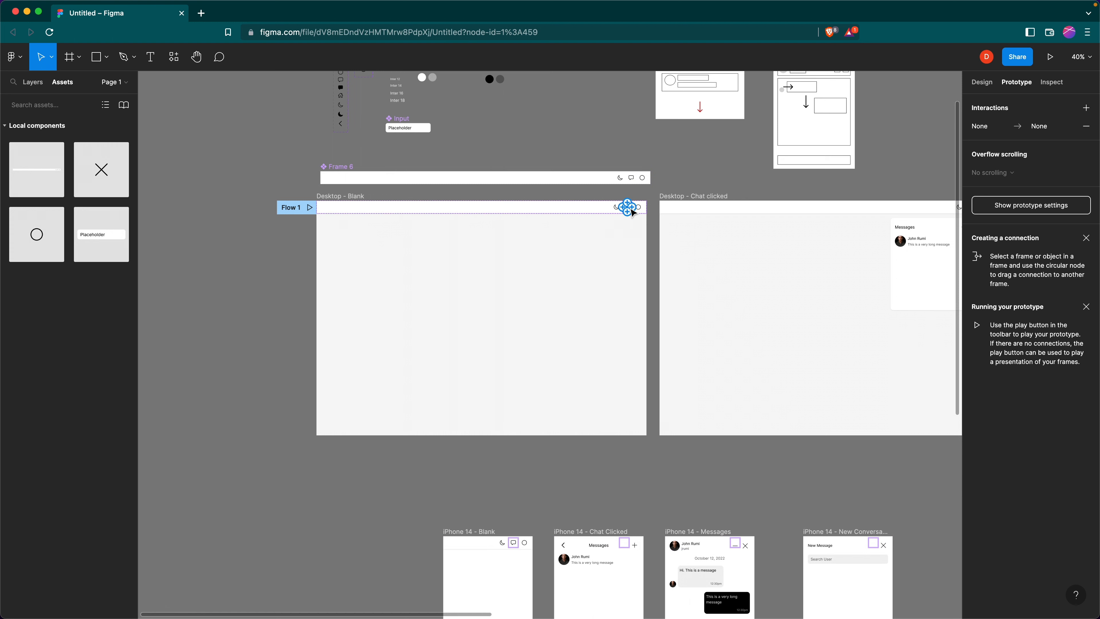
pyautogui.moveTo(632, 207); pyautogui.dragTo(692, 269)
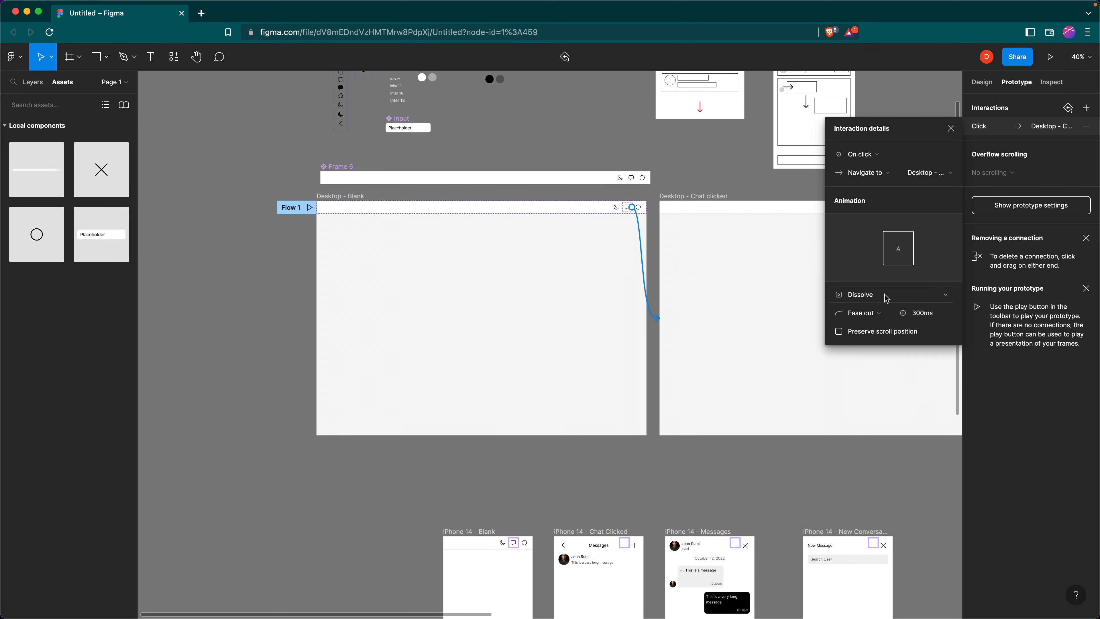
pyautogui.click(951, 129)
# Connect the message row in the Desktop - Chat clicked frame to the Desktop - Chat messages frame with an on-click Navigate to interaction
pyautogui.hscroll(10, 693, 239)
pyautogui.click(623, 246)
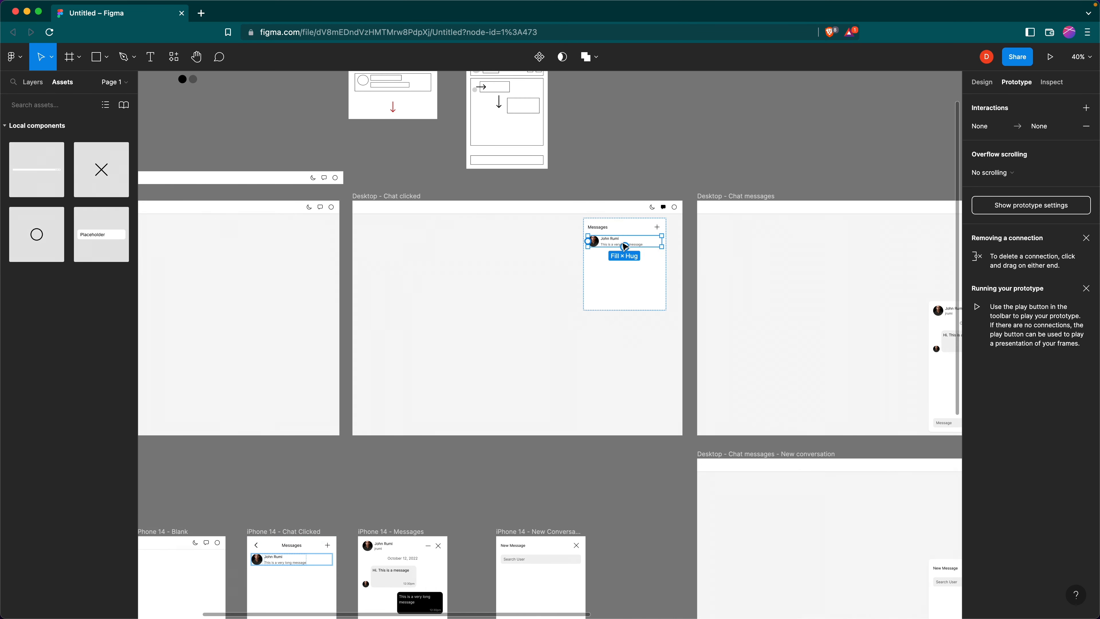
pyautogui.moveTo(663, 242); pyautogui.dragTo(742, 292)
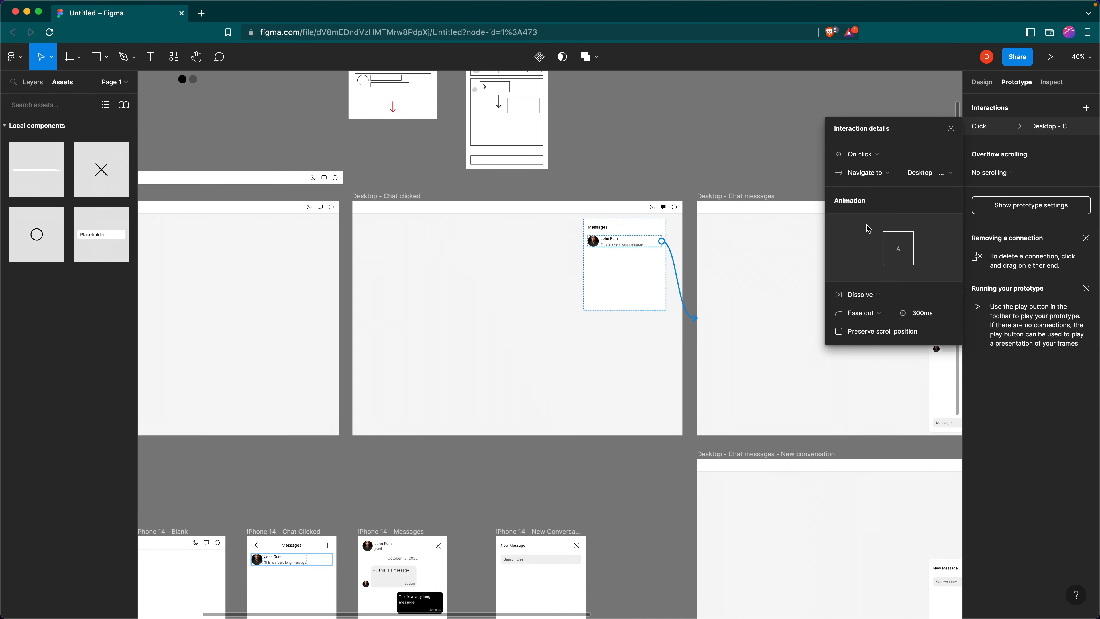
pyautogui.click(951, 128)
# Connect the plus icon of the Messages panel in Desktop - Chat clicked to the Desktop - Chat messages - New conversation frame on click
pyautogui.scroll(-3, 640, 182)
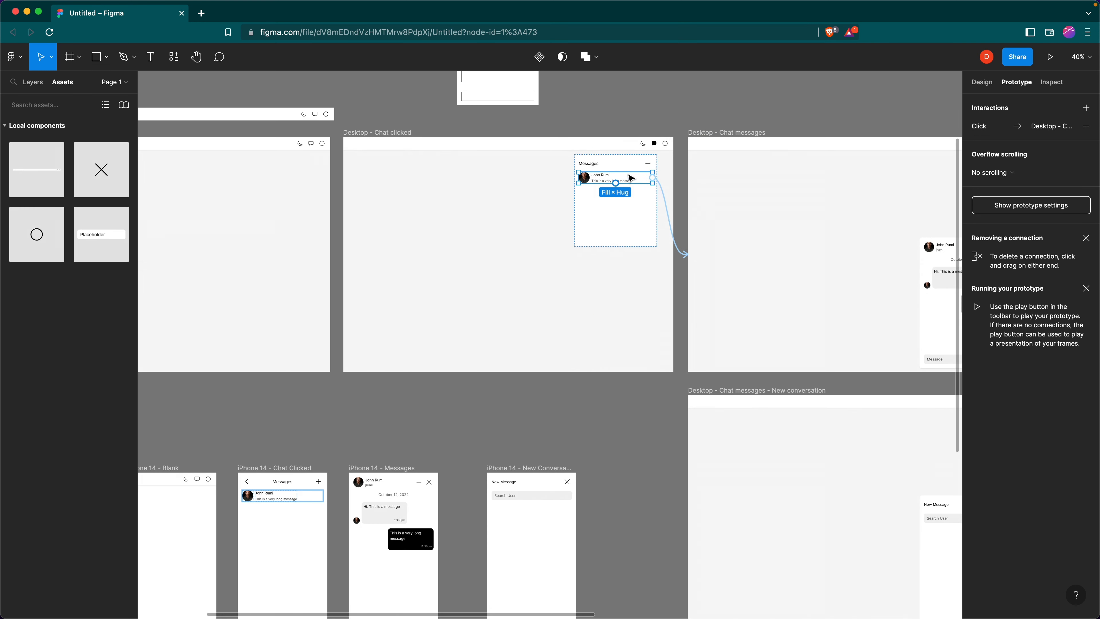
pyautogui.click(648, 165)
pyautogui.click(648, 166)
pyautogui.moveTo(654, 166); pyautogui.dragTo(751, 453)
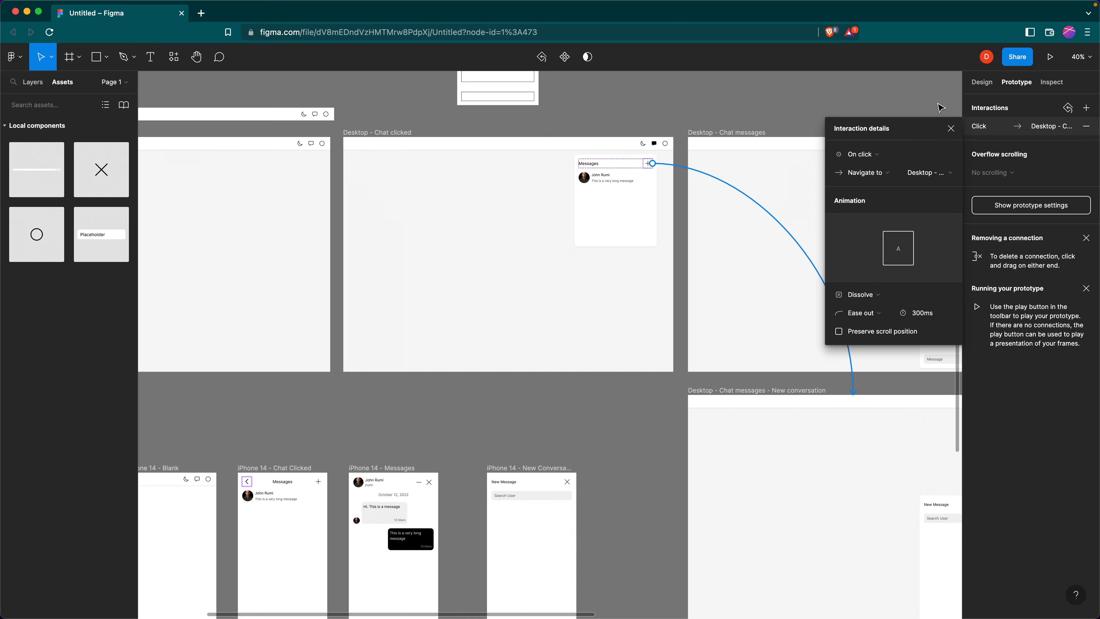
pyautogui.click(951, 129)
# Turn the conversation panel's header row in the Desktop - Chat messages frame into a component
pyautogui.hscroll(10, 658, 275)
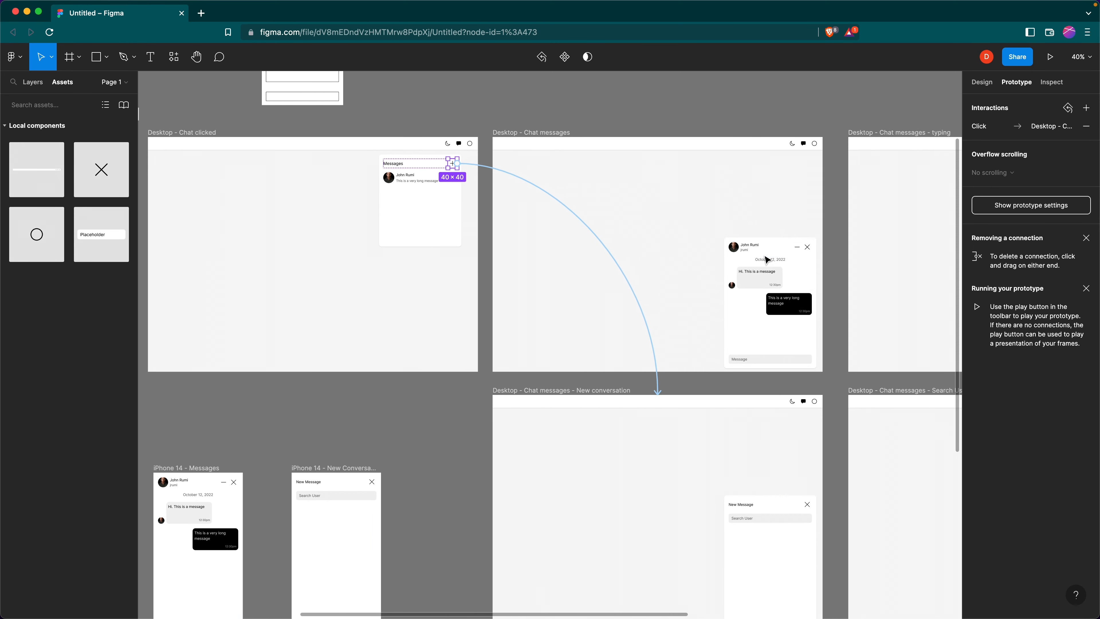
pyautogui.hscroll(5, 658, 275)
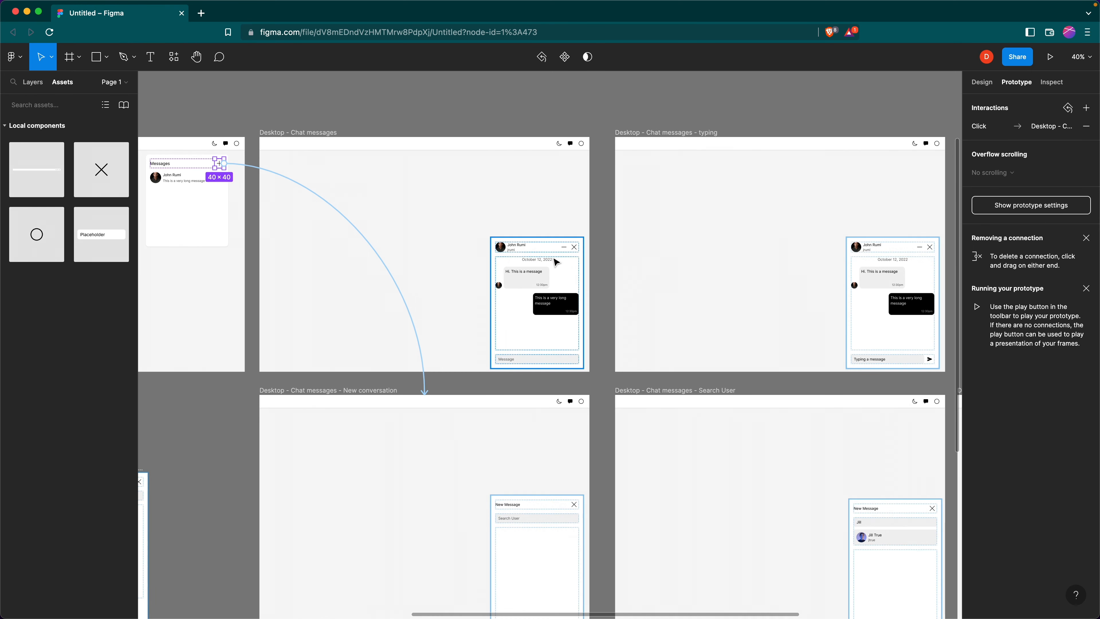
pyautogui.click(542, 248)
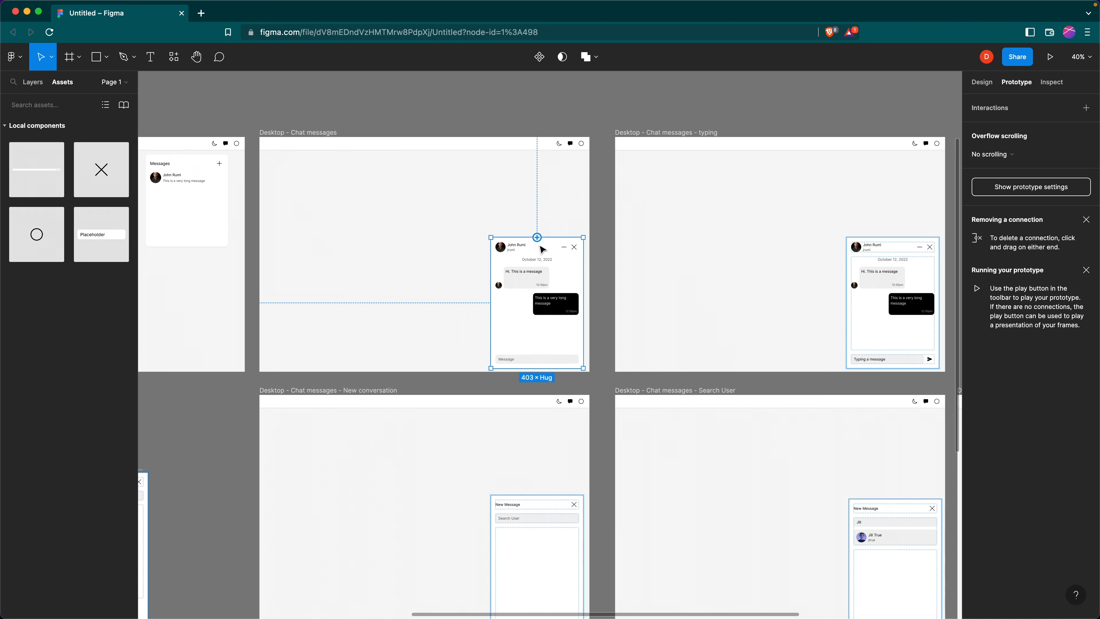
pyautogui.doubleClick(533, 253)
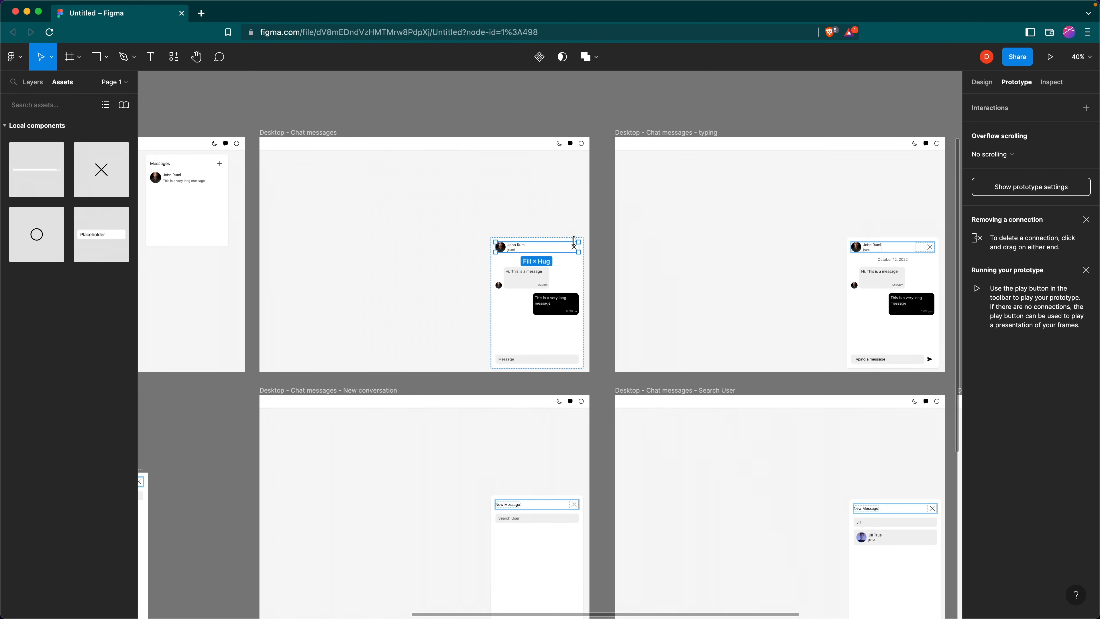
pyautogui.press('super+alt+k')
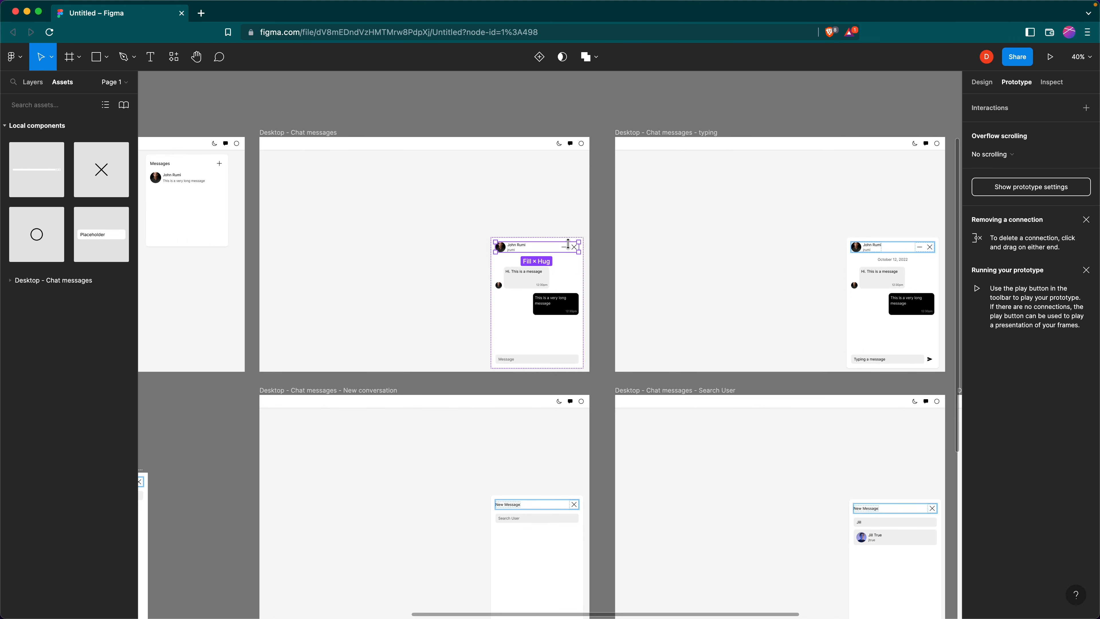
# Replace the conversation panel's header in the Desktop - Chat messages - typing frame with an instance of the header component
pyautogui.moveTo(545, 252); pyautogui.dragTo(890, 253)
pyautogui.press('Delete')
pyautogui.hscroll(1, 526, 255)
pyautogui.hscroll(-1, 537, 253)
pyautogui.scroll(-1, 554, 250)
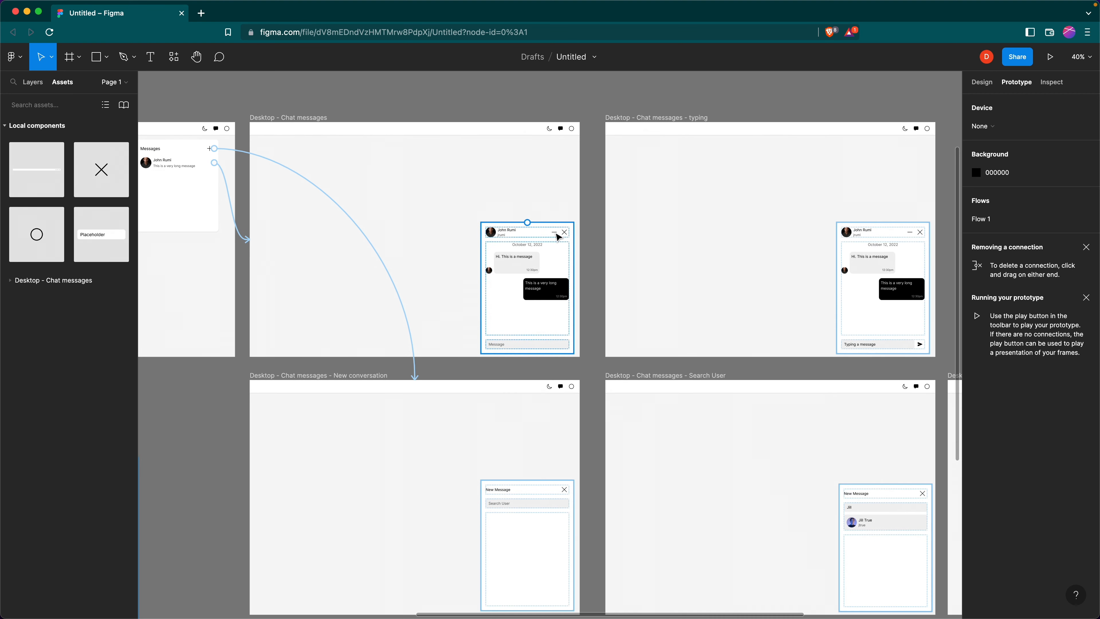
# Make the minimize icon in the Desktop - Chat messages panel header navigate on click to the Desktop - Chat messages - minimize frame
pyautogui.click(558, 237)
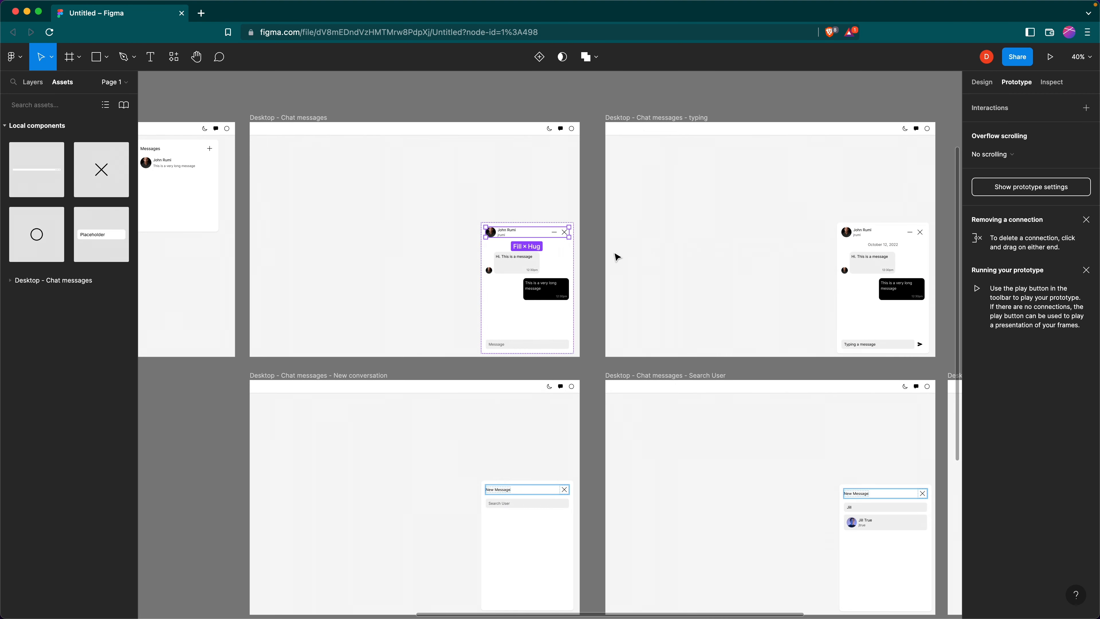
pyautogui.click(556, 234)
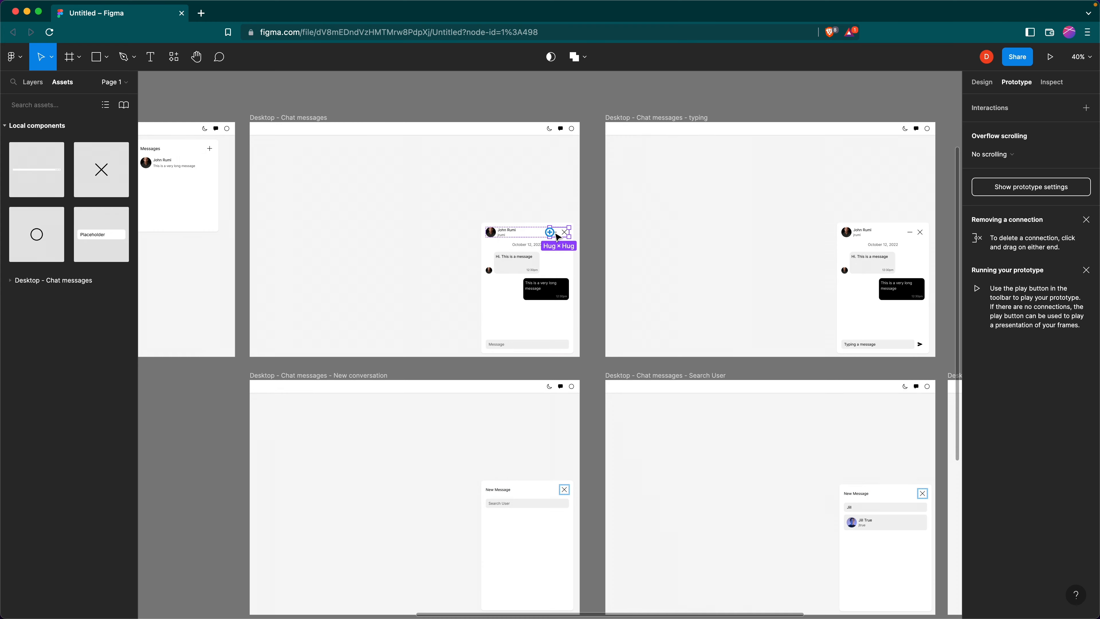
pyautogui.scroll(3, 558, 236)
pyautogui.click(558, 234)
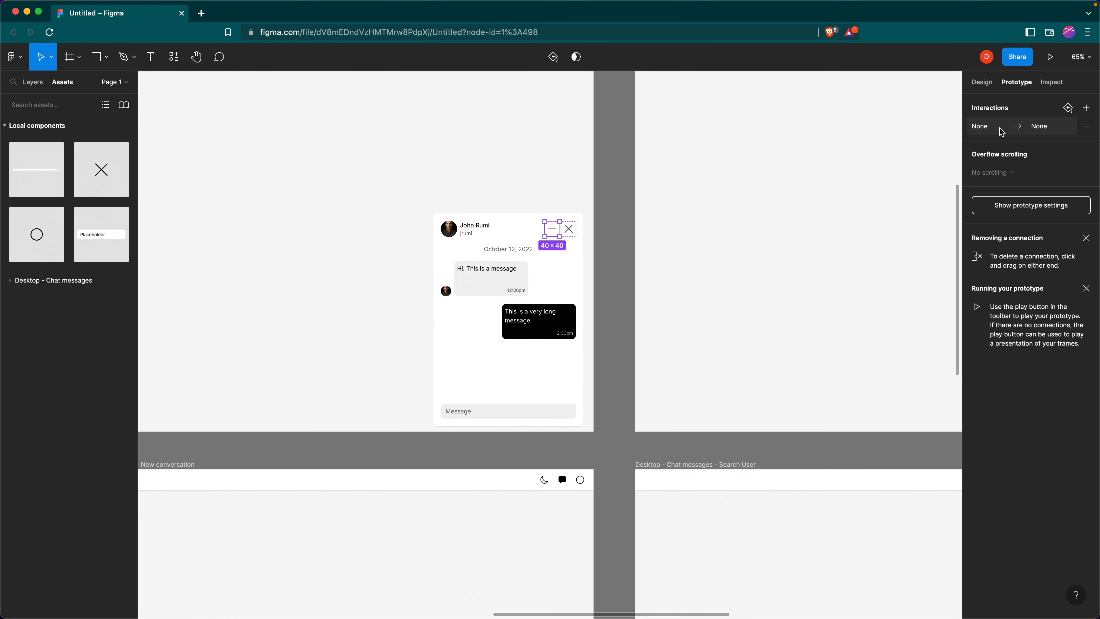
pyautogui.click(987, 127)
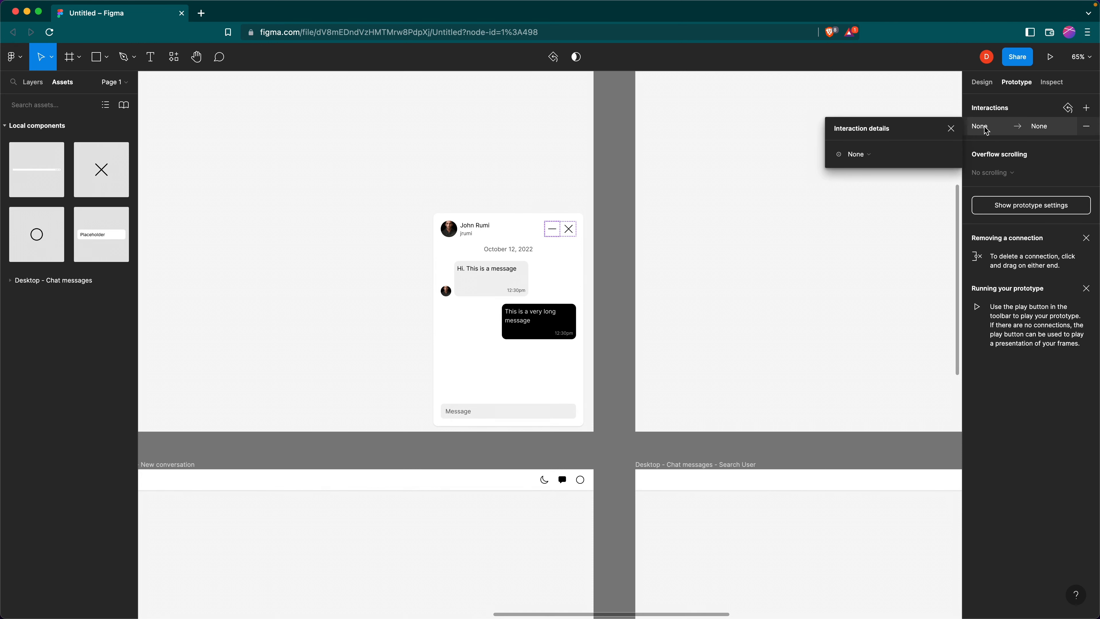
pyautogui.click(884, 159)
pyautogui.click(879, 175)
pyautogui.click(934, 172)
pyautogui.click(919, 196)
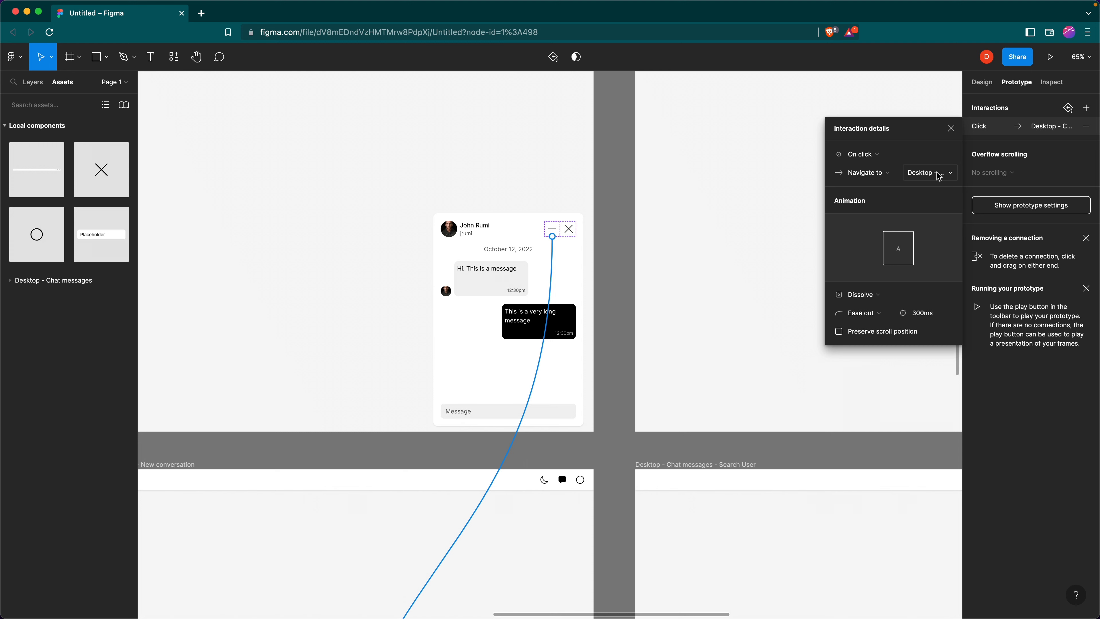
pyautogui.click(938, 175)
pyautogui.click(969, 174)
pyautogui.click(951, 129)
# Make the close icon in the Desktop - Chat messages panel header navigate on click to the Desktop - Blank frame
pyautogui.click(572, 229)
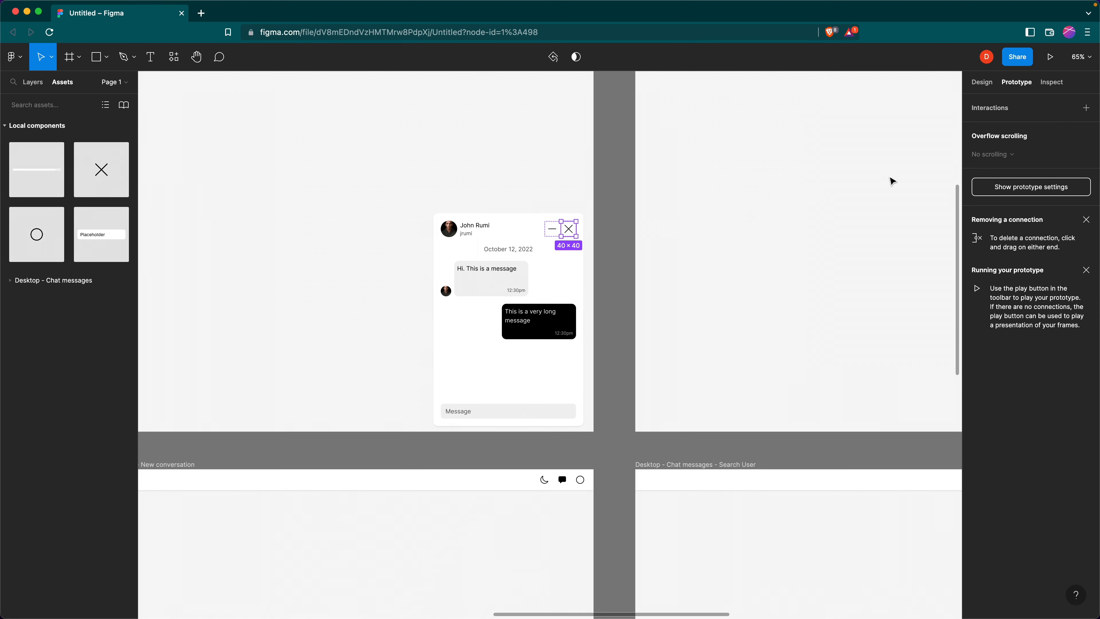
pyautogui.click(1086, 107)
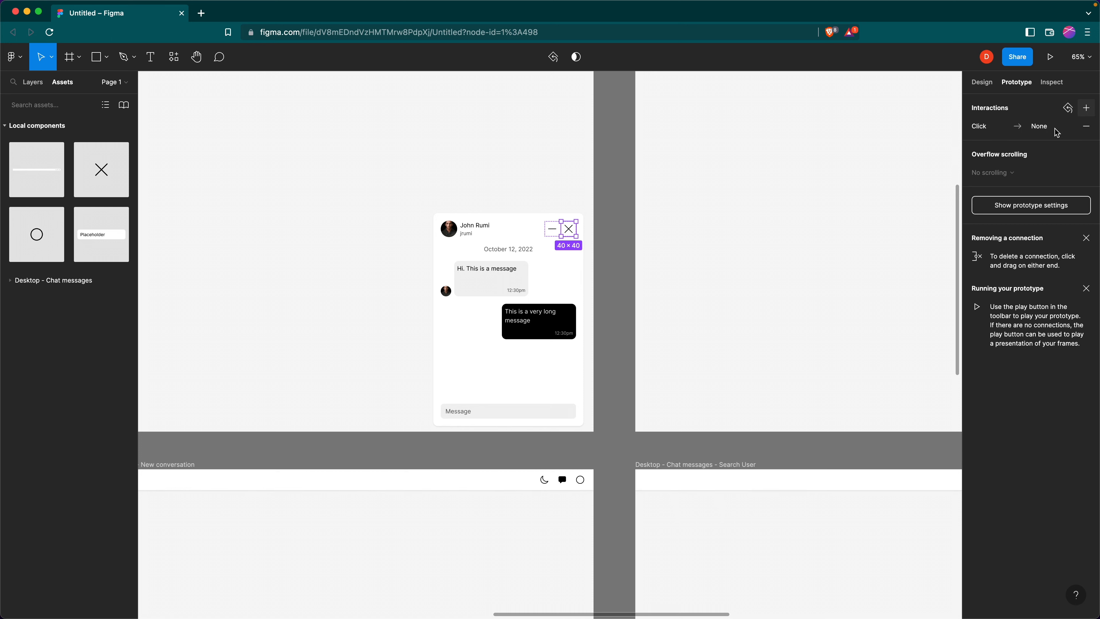
pyautogui.click(989, 132)
pyautogui.click(880, 172)
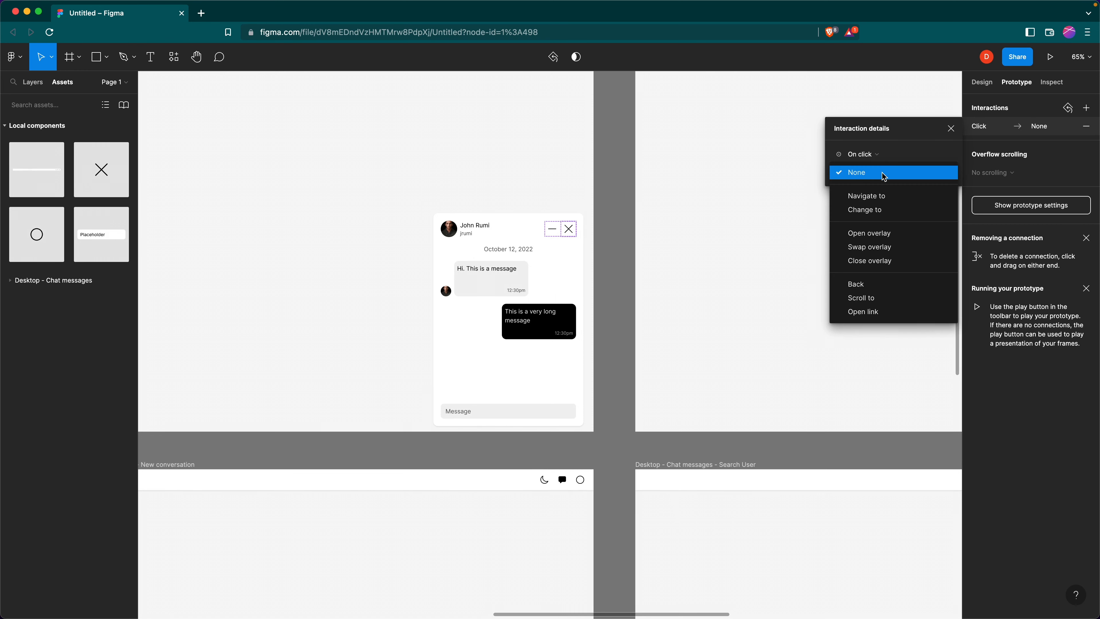
pyautogui.click(884, 192)
pyautogui.click(922, 174)
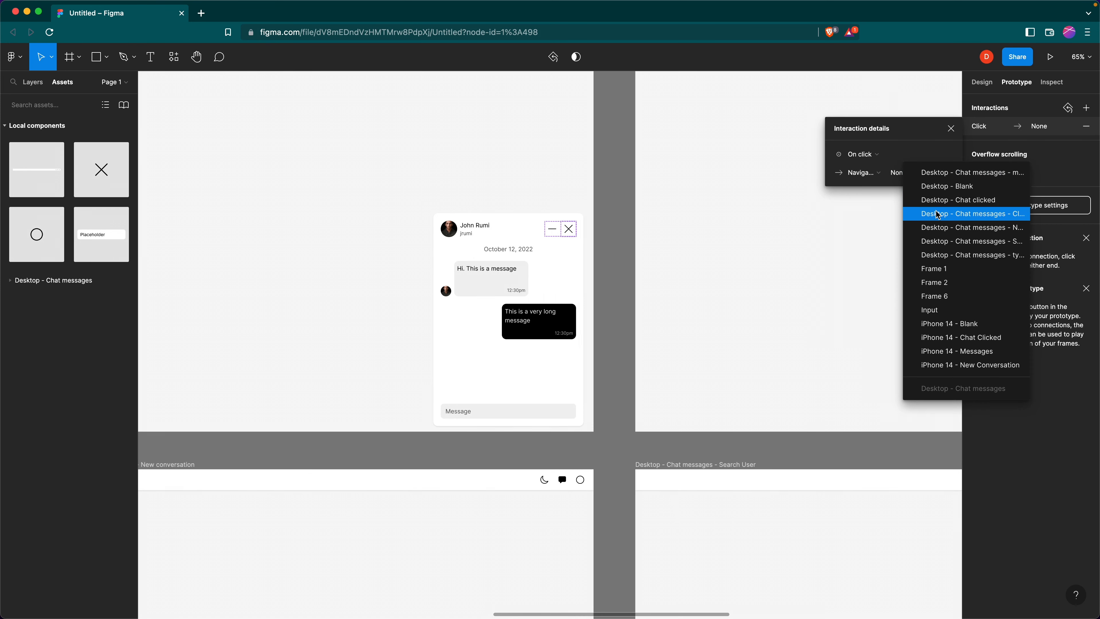
pyautogui.click(944, 187)
pyautogui.click(951, 128)
# Connect the Message field in the Desktop - Chat messages frame to the Desktop - Chat messages - typing frame on click
pyautogui.click(541, 416)
pyautogui.scroll(-3, 576, 419)
pyautogui.moveTo(572, 412); pyautogui.dragTo(681, 416)
pyautogui.click(951, 128)
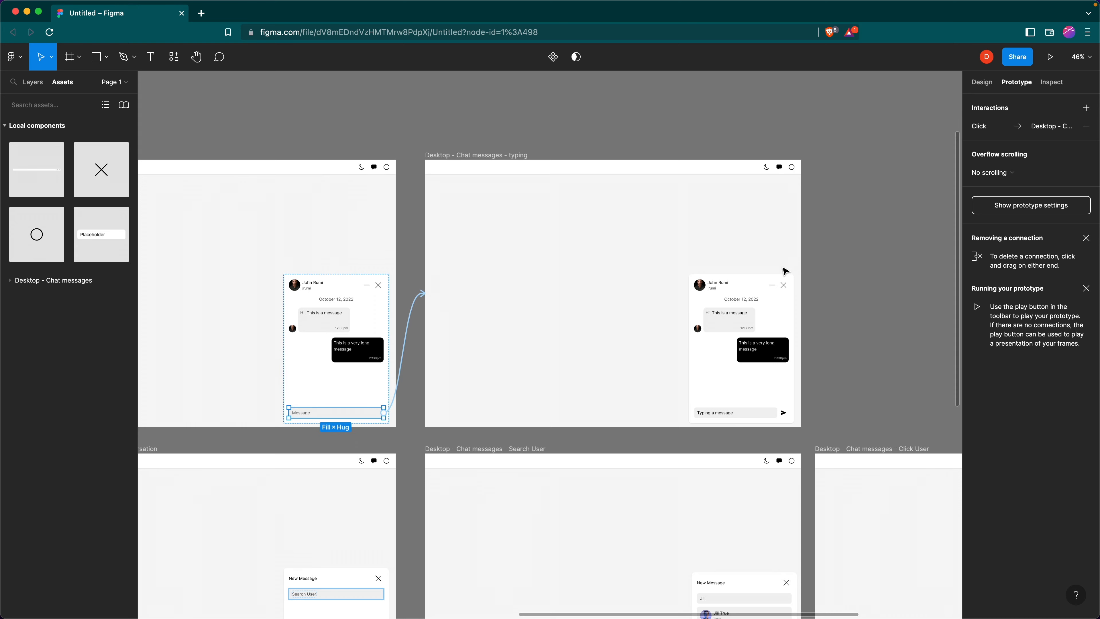
# Inspect the connections carried by the header instance in the Desktop - Chat messages - typing frame
pyautogui.scroll(-2, 775, 393)
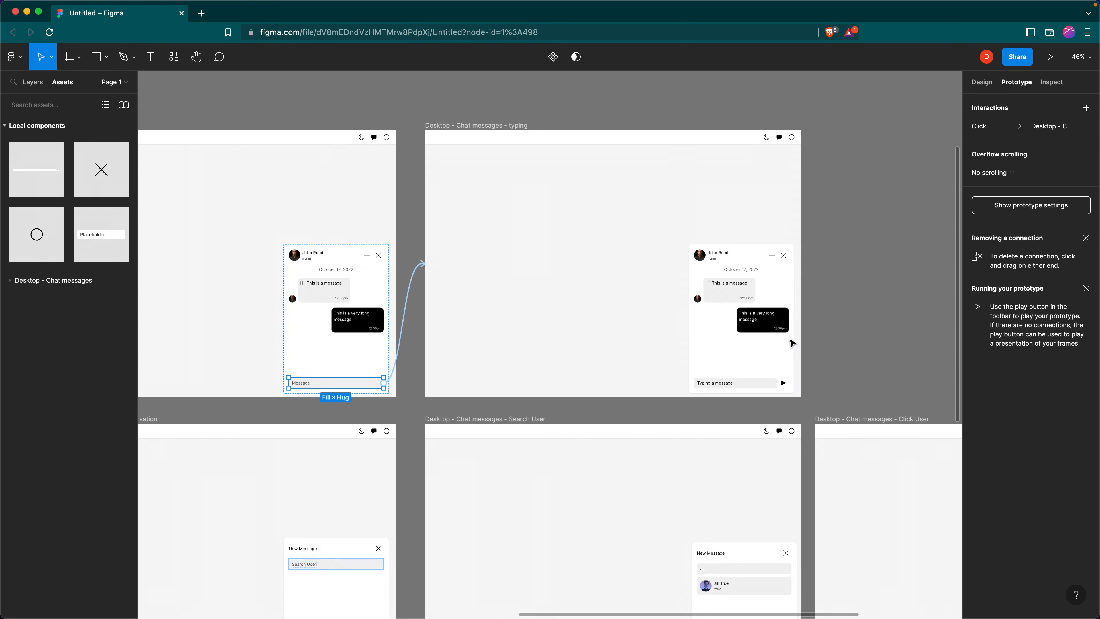
pyautogui.click(774, 259)
pyautogui.scroll(5, 777, 259)
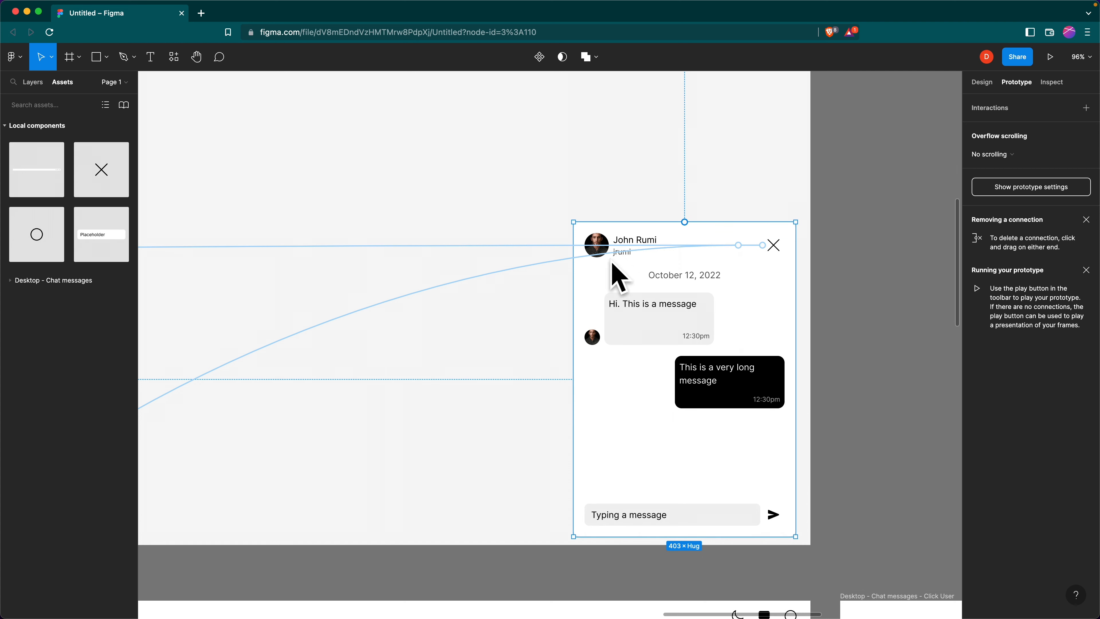
pyautogui.scroll(-10, 673, 313)
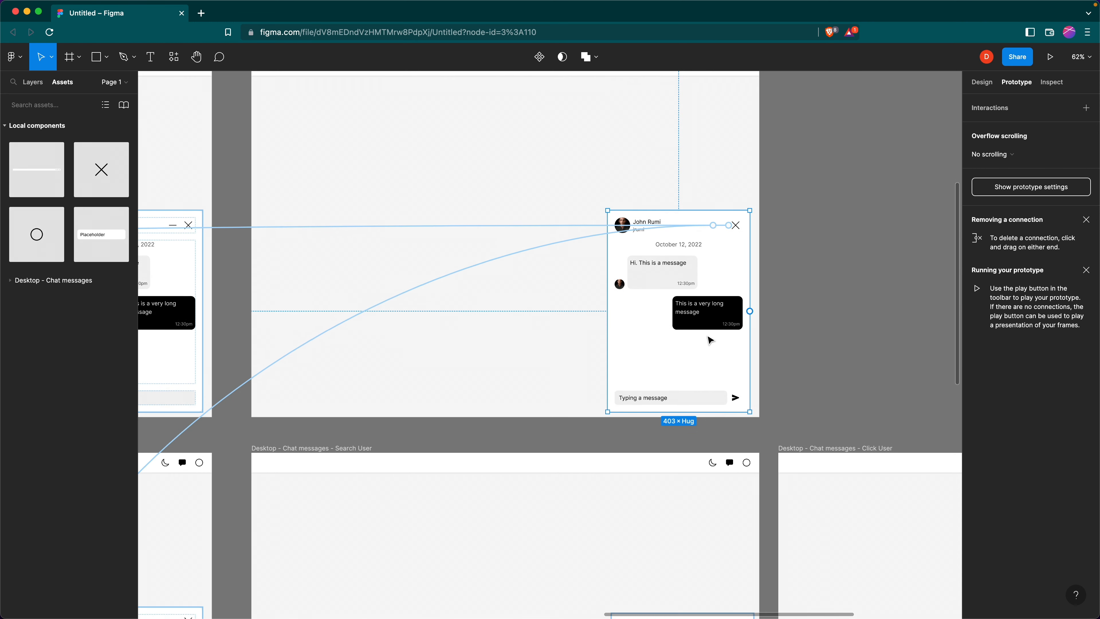
pyautogui.scroll(-3, 662, 345)
pyautogui.hscroll(-2, 662, 346)
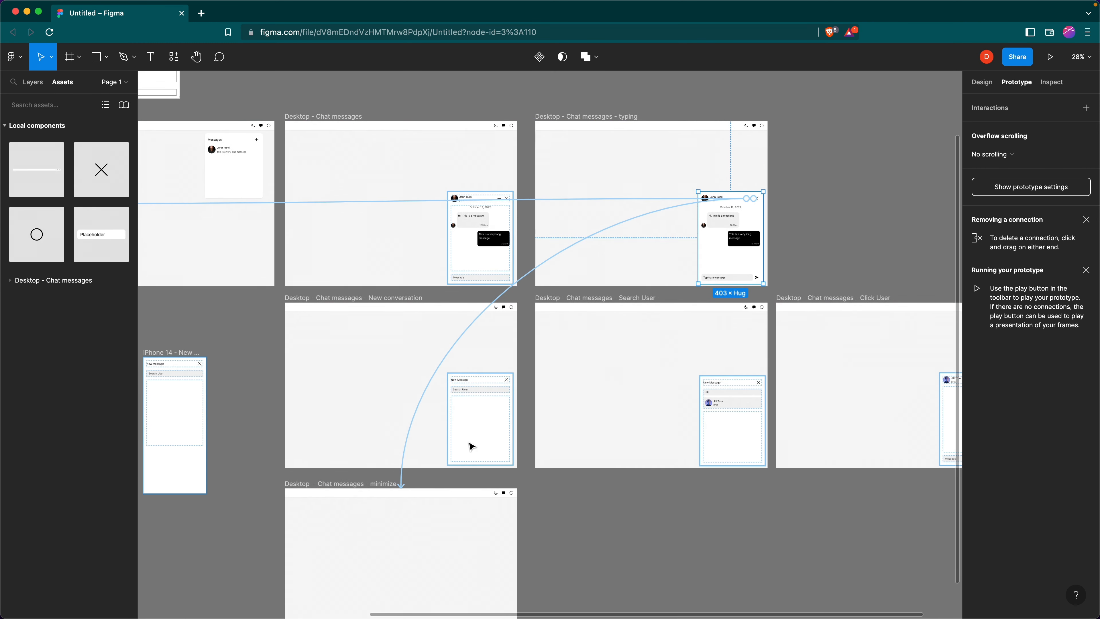
pyautogui.scroll(-1, 530, 408)
pyautogui.hscroll(-2, 531, 409)
# Turn the New conversation frame's New Message header into a component and replace the Search User frame's header with an instance
pyautogui.click(528, 346)
pyautogui.doubleClick(528, 346)
pyautogui.press('super+alt+k')
pyautogui.moveTo(531, 347); pyautogui.dragTo(776, 348)
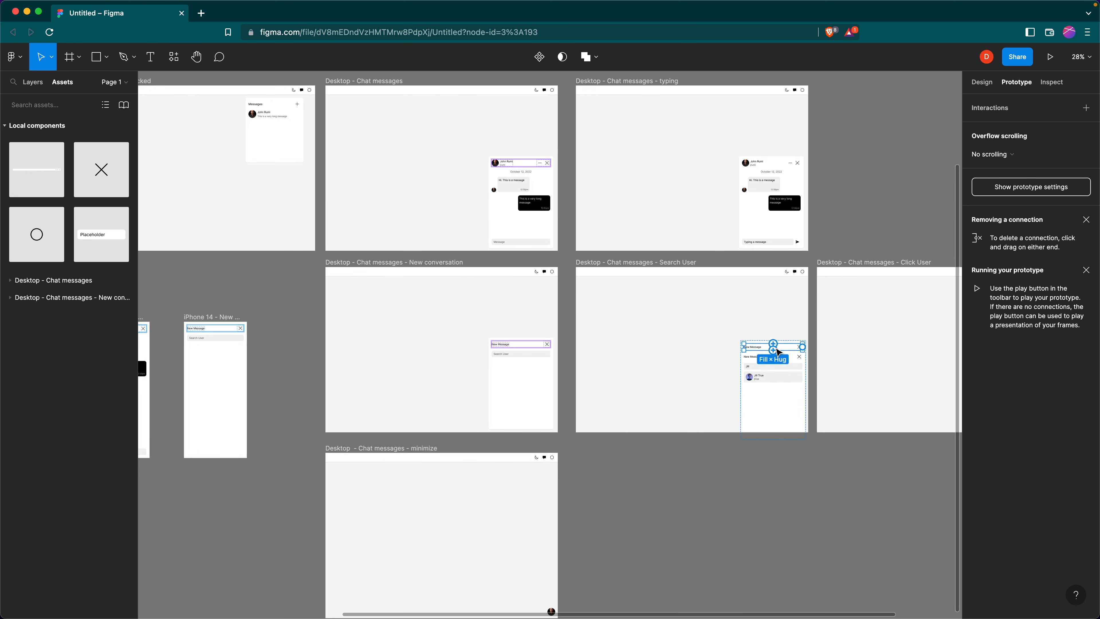
pyautogui.press('Delete')
# Make the close icon in the New conversation frame's New Message header navigate on click to the Desktop - Blank frame
pyautogui.hscroll(2, 737, 357)
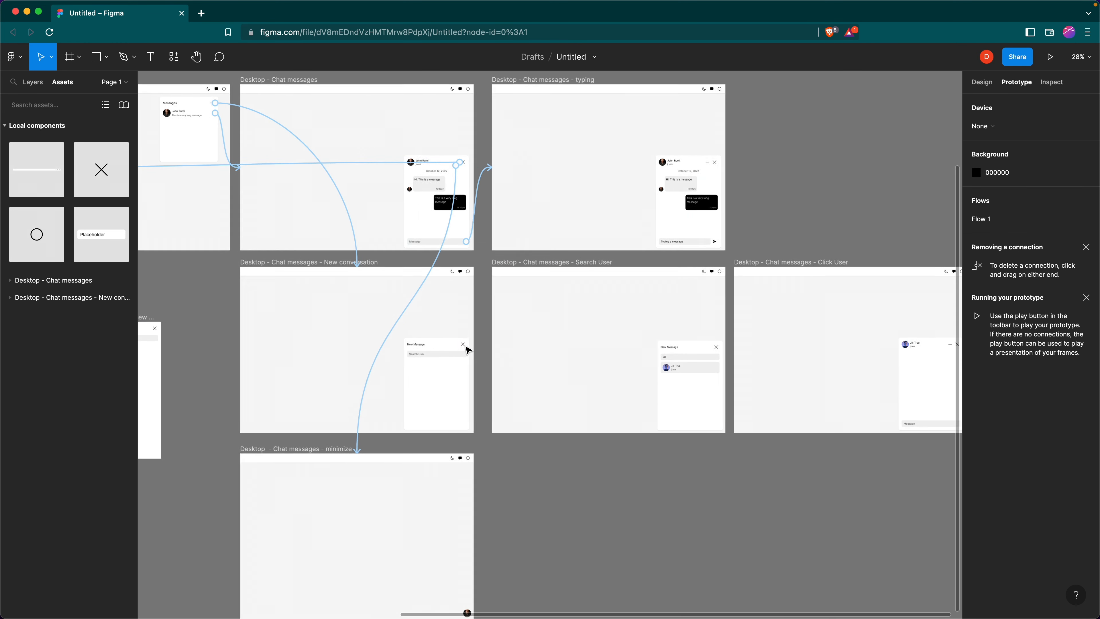
pyautogui.scroll(5, 466, 346)
pyautogui.scroll(2, 459, 347)
pyautogui.scroll(-5, 468, 372)
pyautogui.scroll(-1, 481, 380)
pyautogui.scroll(-2, 489, 382)
pyautogui.scroll(2, 503, 328)
pyautogui.scroll(8, 503, 329)
pyautogui.click(512, 322)
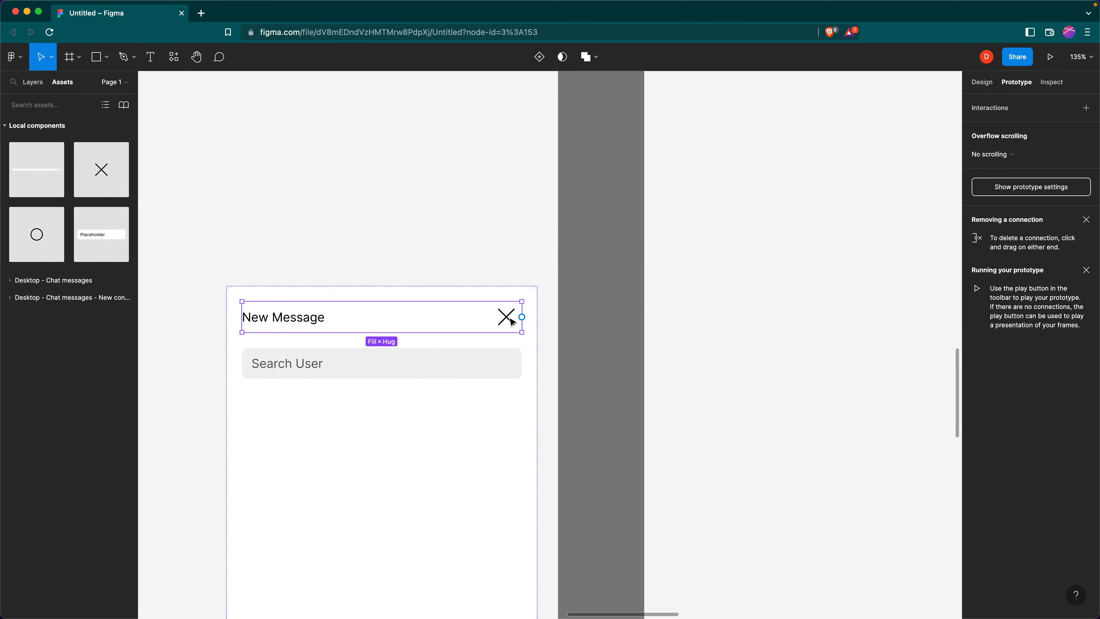
pyautogui.click(512, 322)
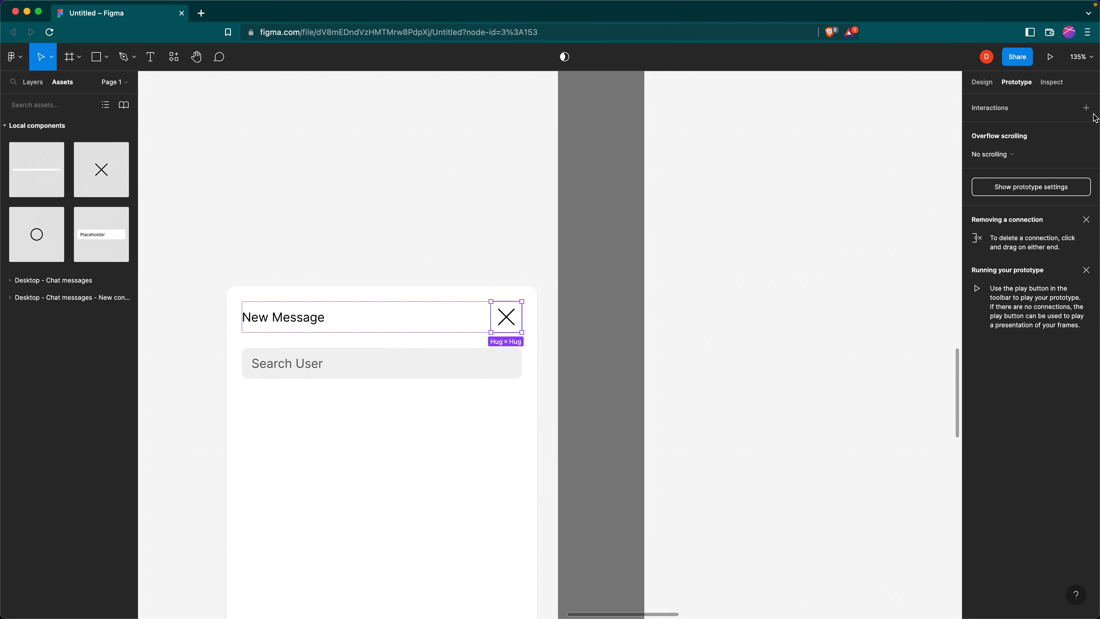
pyautogui.click(1086, 108)
pyautogui.click(1050, 127)
pyautogui.click(909, 172)
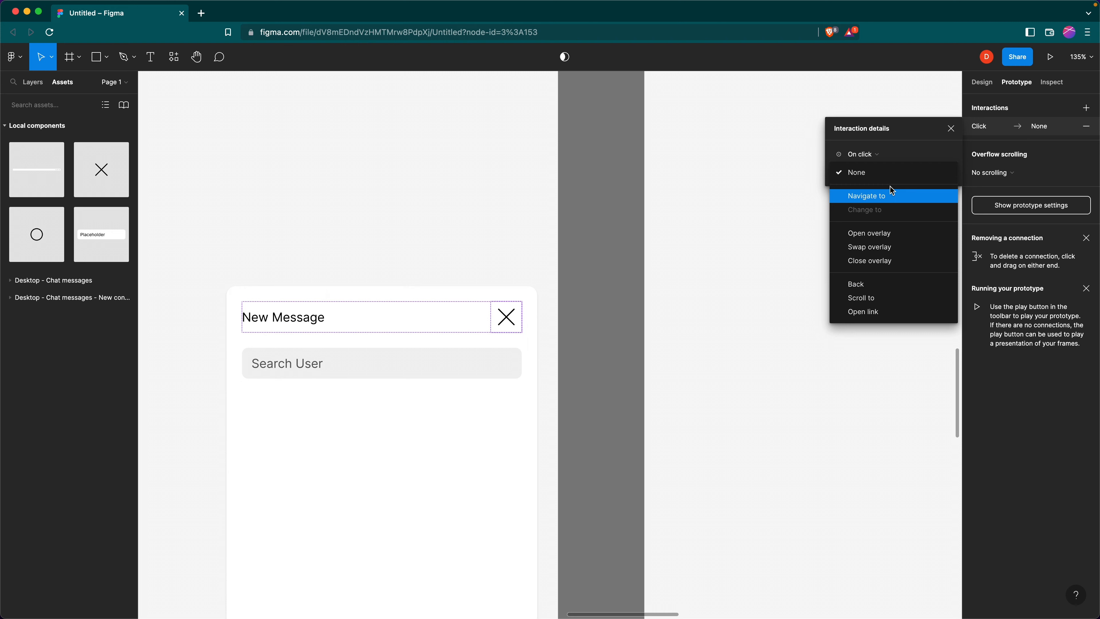
pyautogui.click(893, 196)
pyautogui.click(917, 175)
pyautogui.click(930, 196)
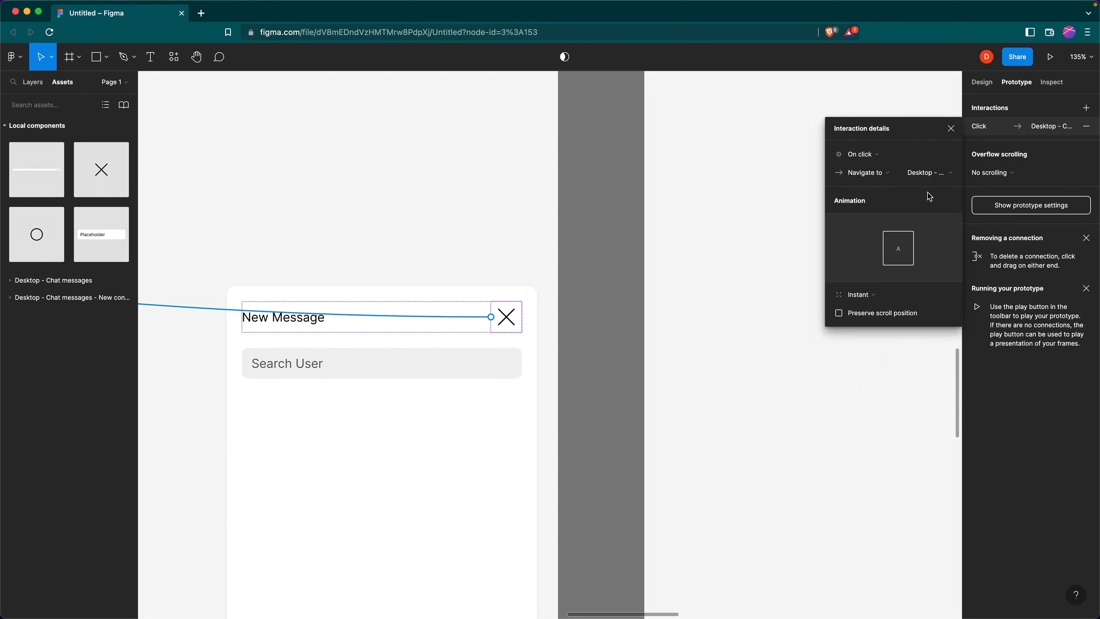
pyautogui.click(924, 179)
pyautogui.click(921, 150)
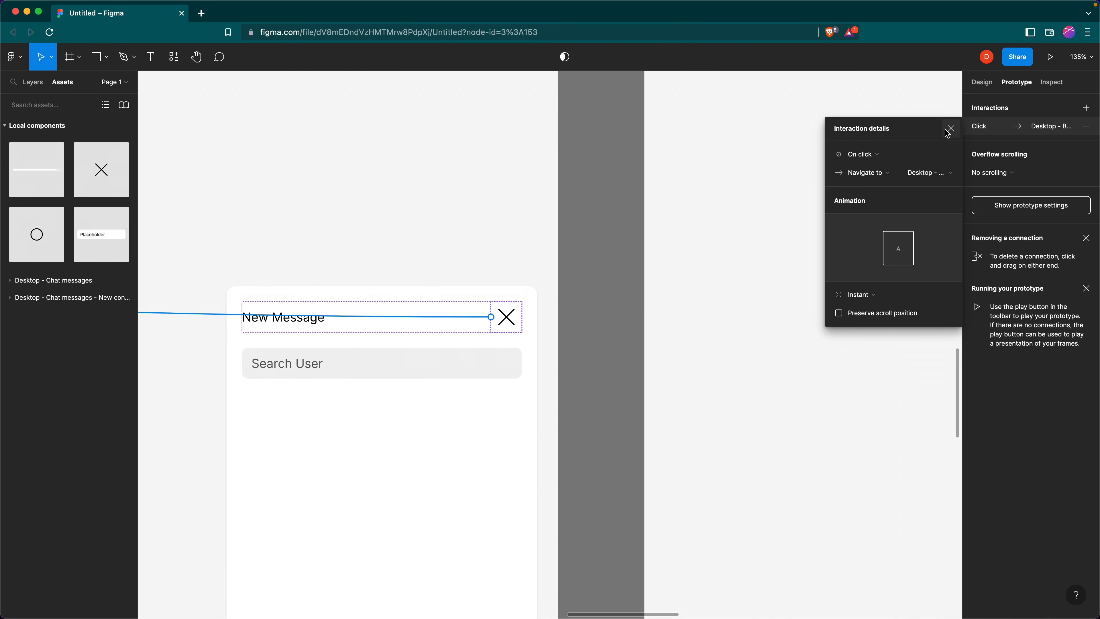
pyautogui.click(951, 128)
# Connect the Search User field in the New conversation frame to the Desktop - Chat messages - Search User frame on click
pyautogui.scroll(-5, 591, 299)
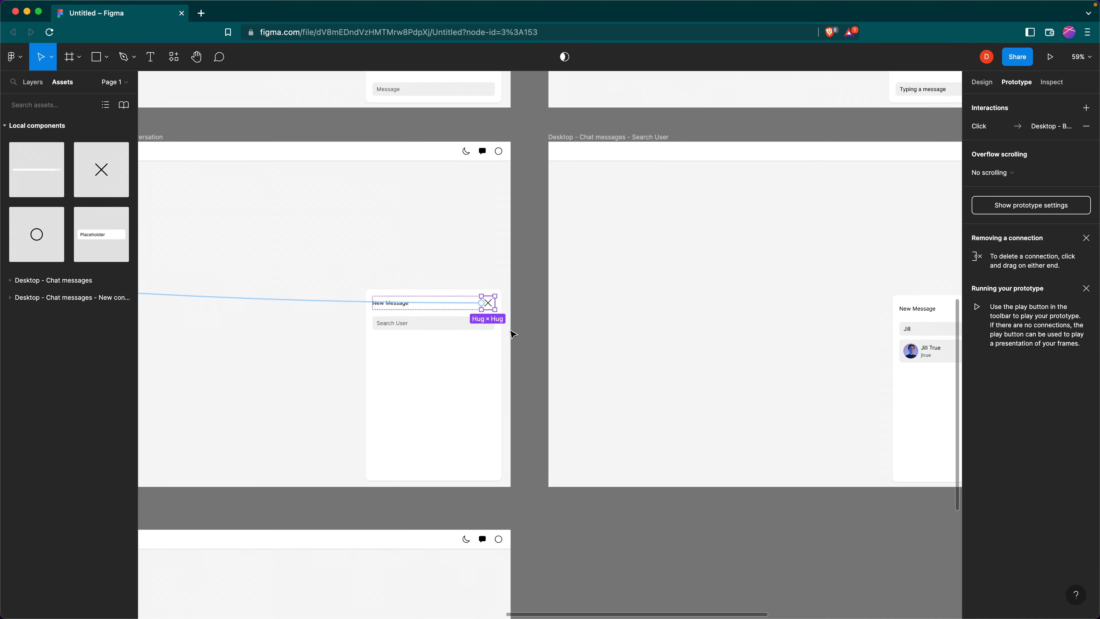
pyautogui.click(478, 329)
pyautogui.moveTo(497, 325); pyautogui.dragTo(646, 344)
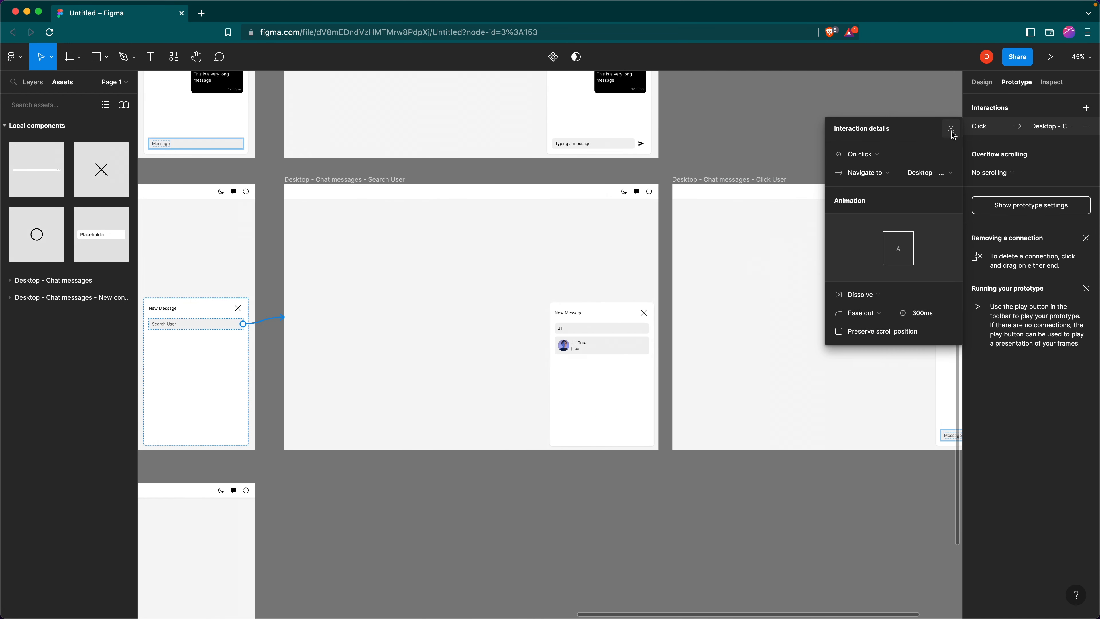
# Connect the found user's row in the Search User frame to the Desktop - Chat messages - Click User frame on click
pyautogui.click(598, 349)
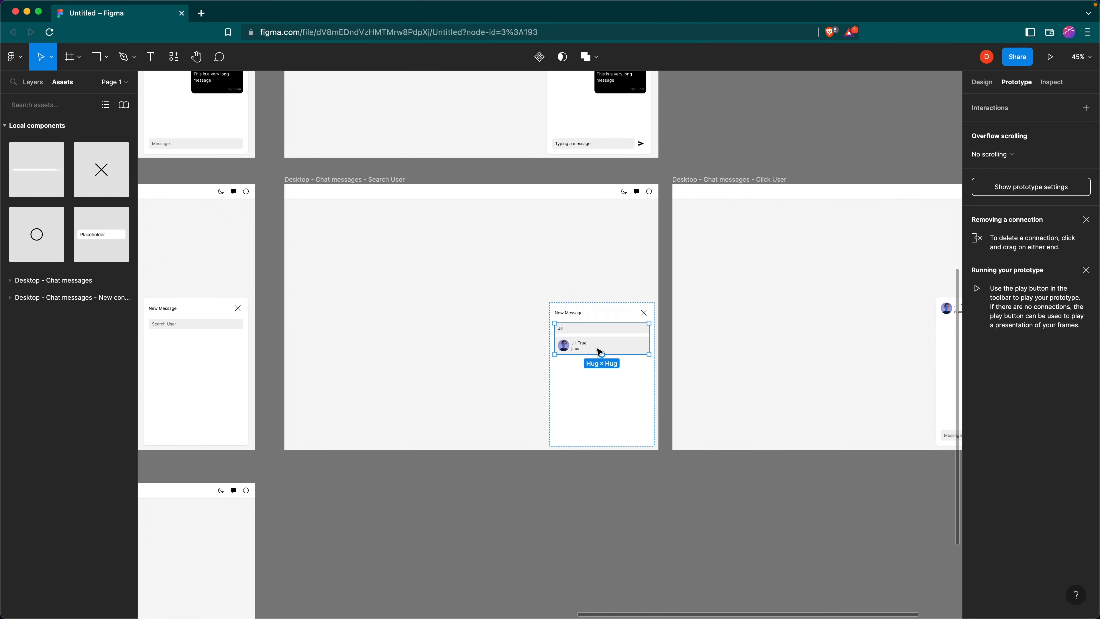
pyautogui.click(595, 351)
pyautogui.moveTo(648, 346); pyautogui.dragTo(745, 357)
pyautogui.click(951, 128)
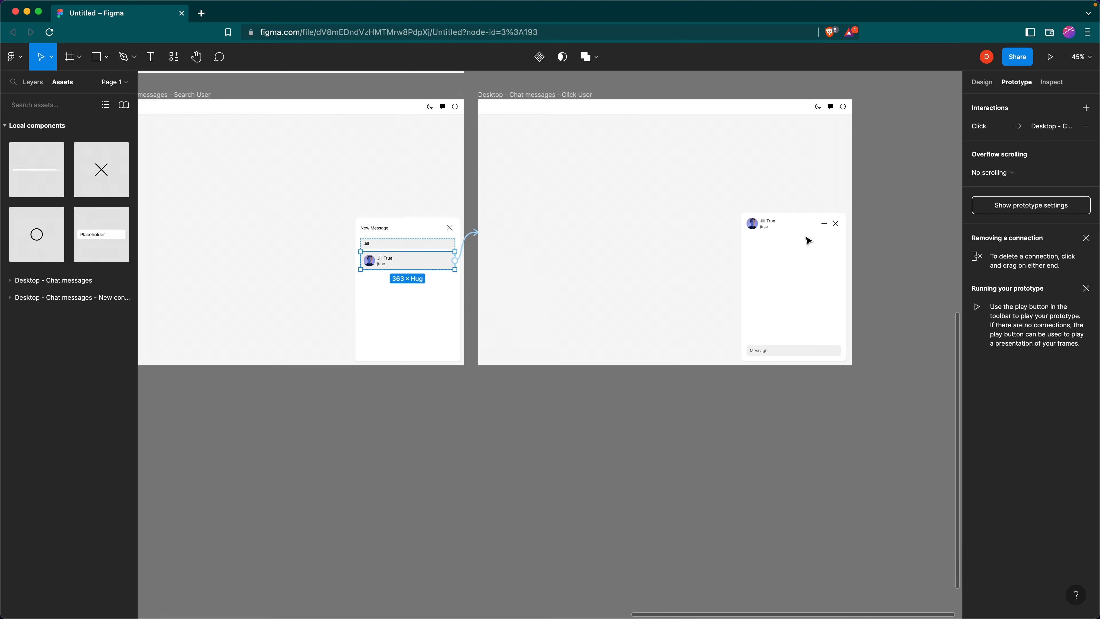
# Make the minimize icon in the Click User frame's panel header navigate on click to the Desktop - Chat messages - minimize frame
pyautogui.hscroll(1, 770, 263)
pyautogui.scroll(-1, 769, 262)
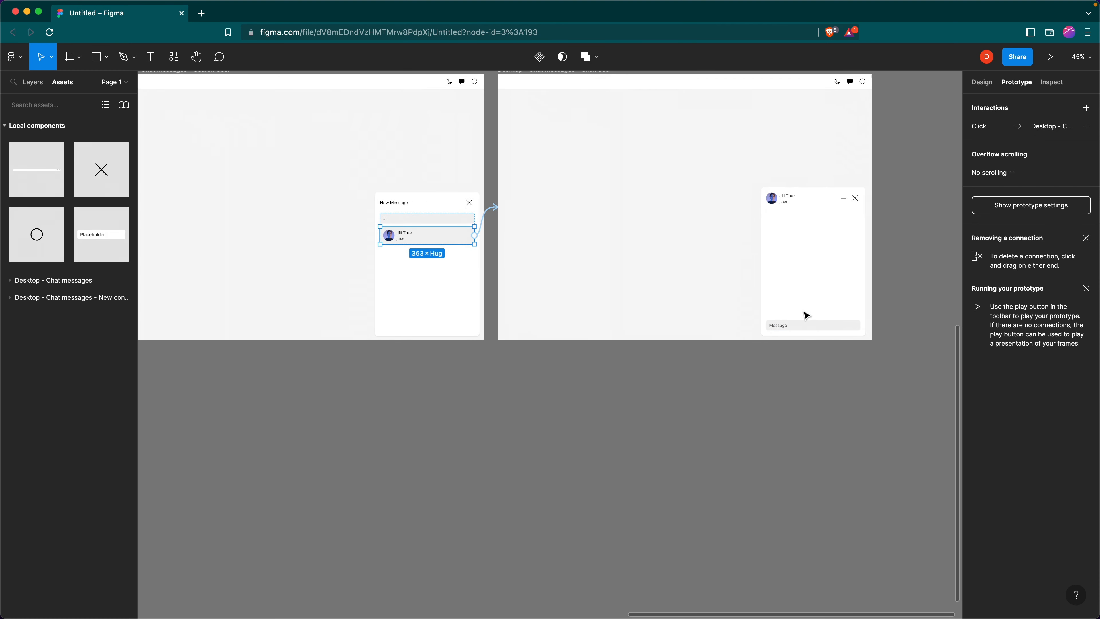
pyautogui.doubleClick(842, 201)
pyautogui.doubleClick(842, 201)
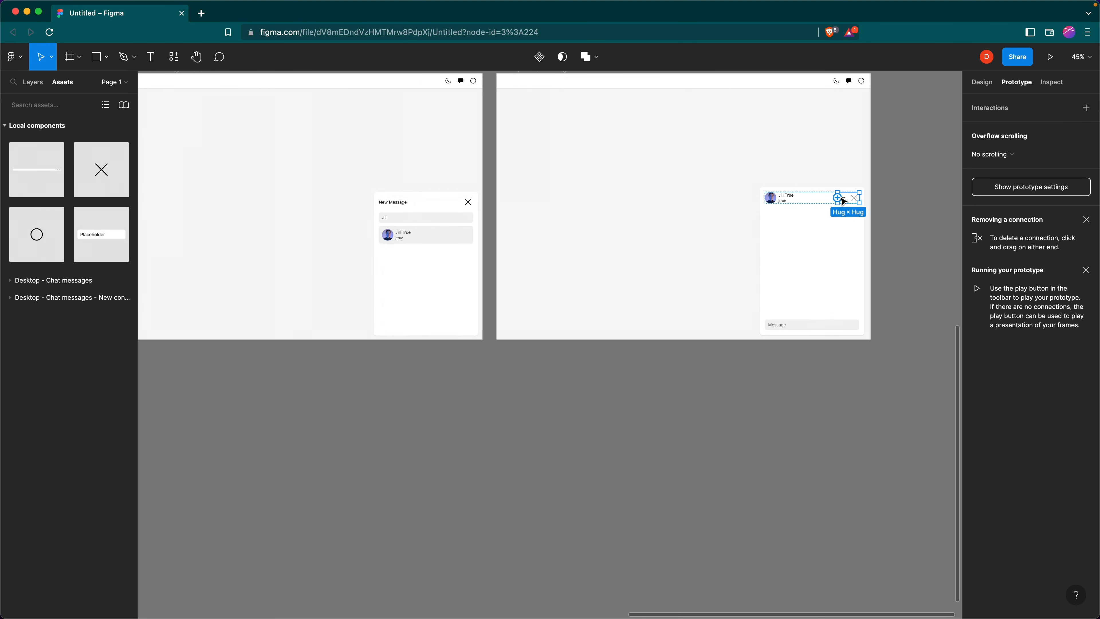
pyautogui.scroll(5, 850, 204)
pyautogui.click(836, 201)
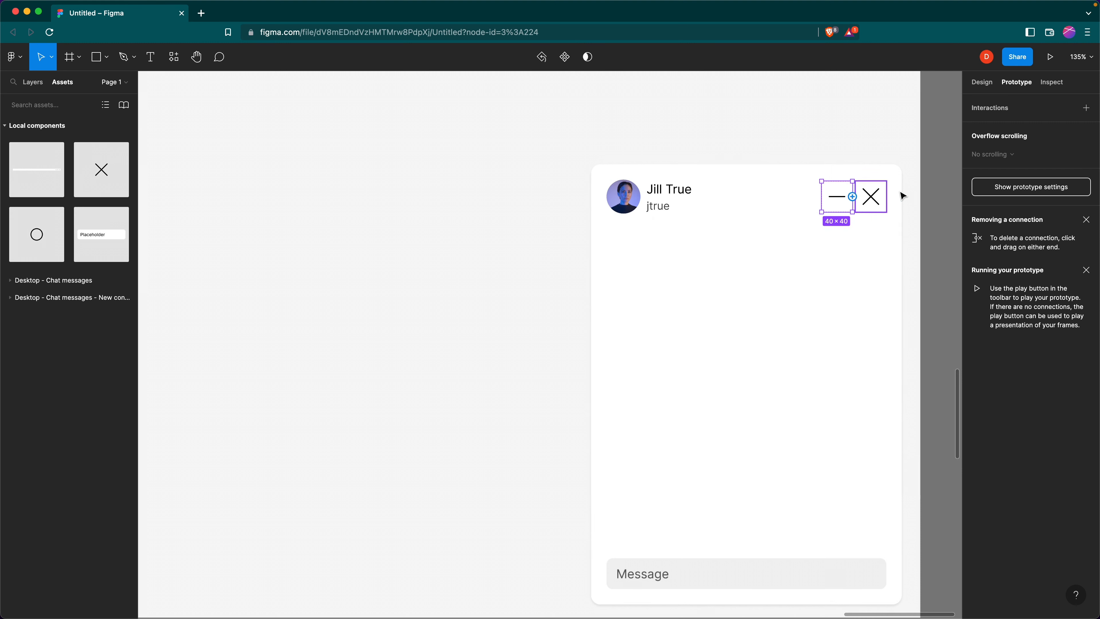
pyautogui.click(1086, 108)
pyautogui.click(1027, 127)
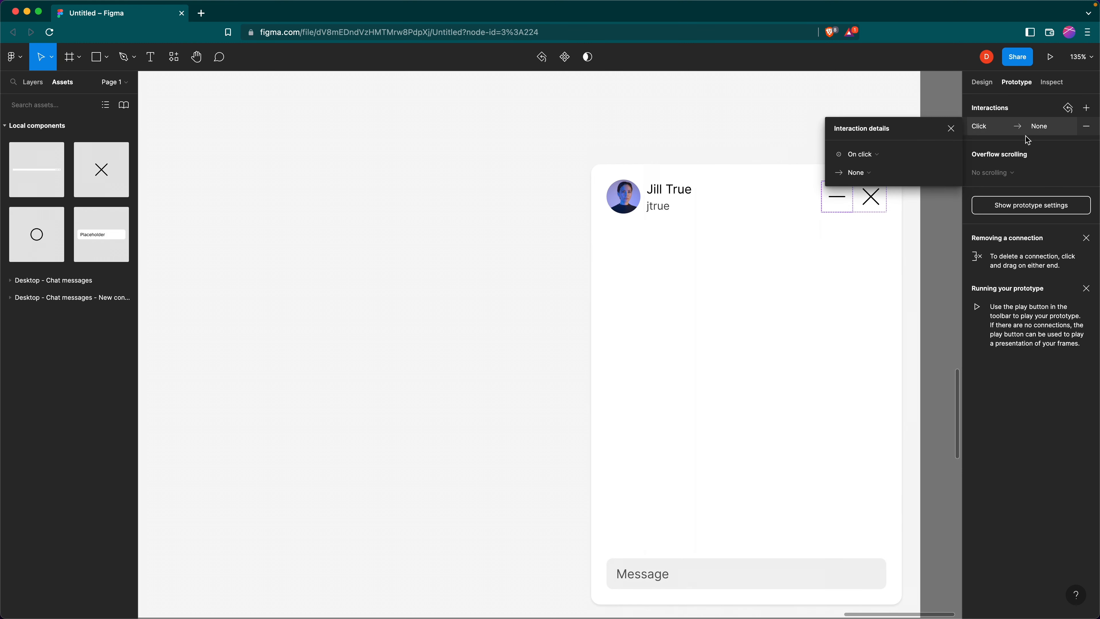
pyautogui.click(906, 172)
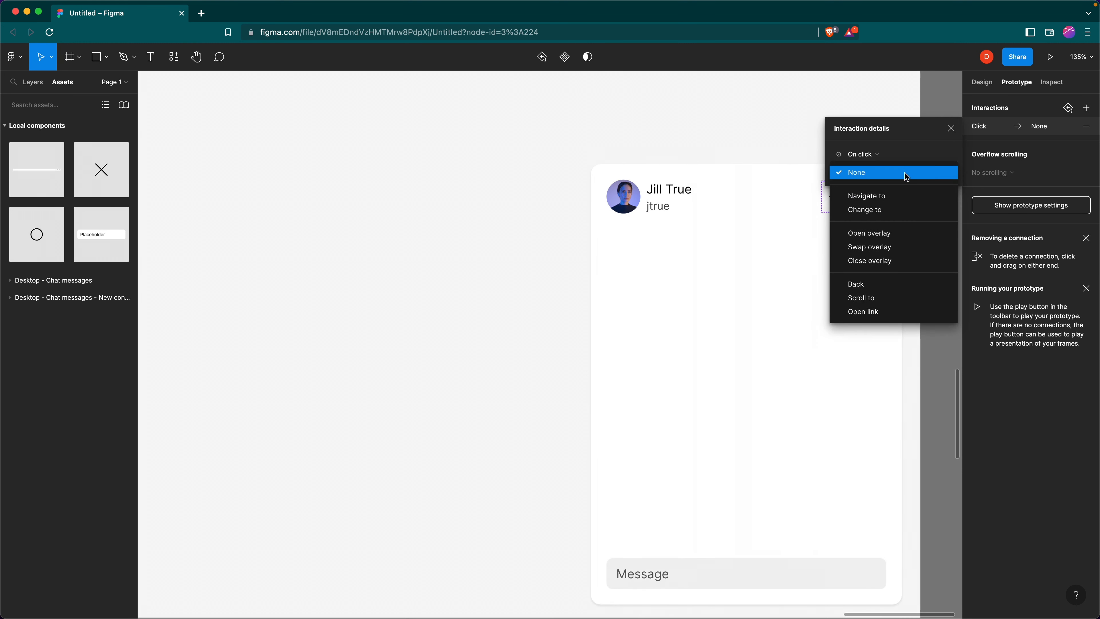
pyautogui.click(905, 197)
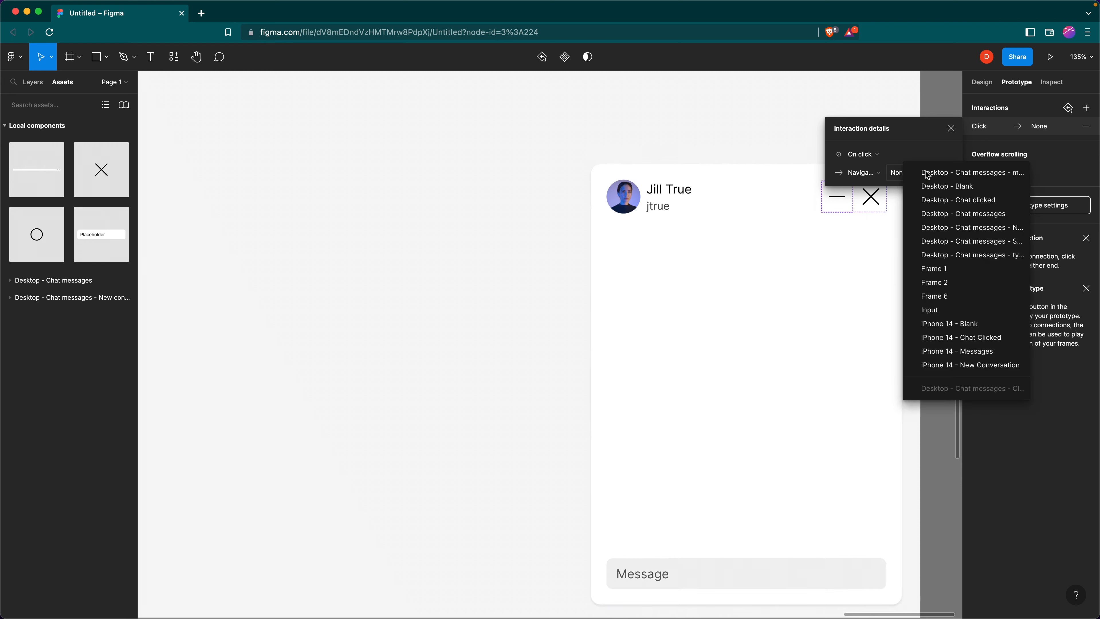
pyautogui.click(946, 175)
pyautogui.click(951, 129)
# Make the close icon in the Click User frame's panel header navigate on click to the Desktop - Blank frame
pyautogui.click(873, 200)
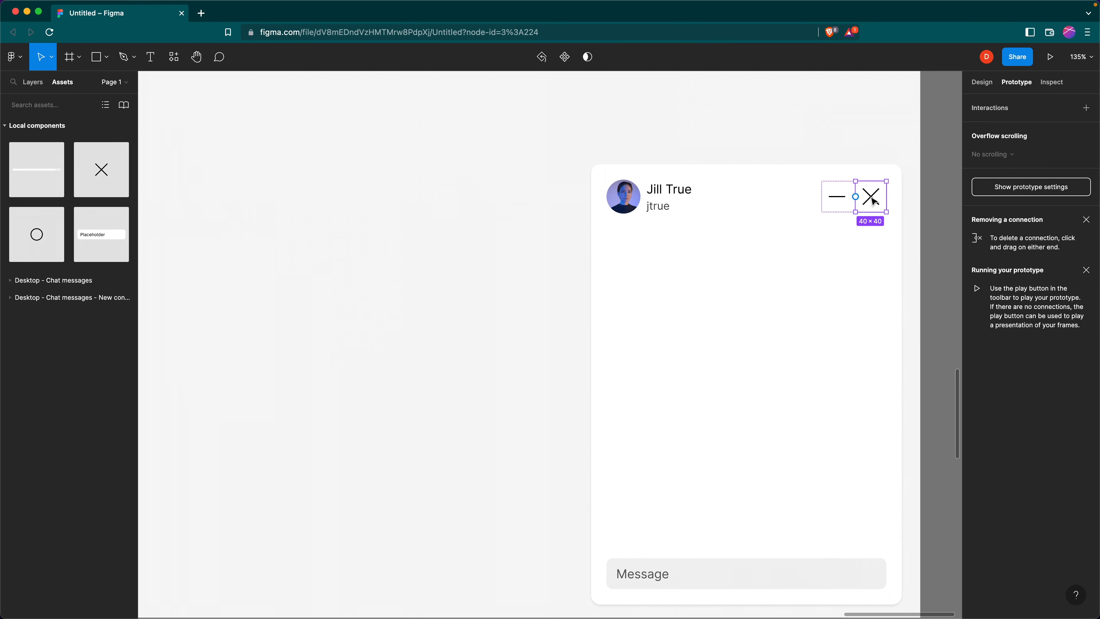
pyautogui.click(1086, 108)
pyautogui.click(1031, 128)
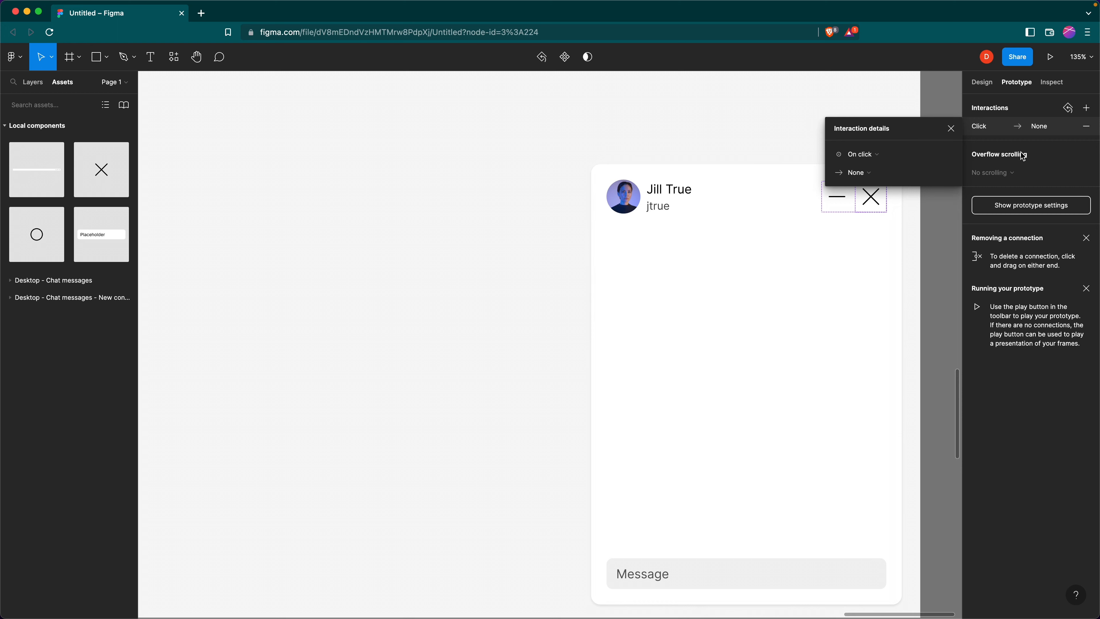
pyautogui.click(910, 175)
pyautogui.click(904, 197)
pyautogui.click(937, 173)
pyautogui.click(947, 186)
pyautogui.click(951, 128)
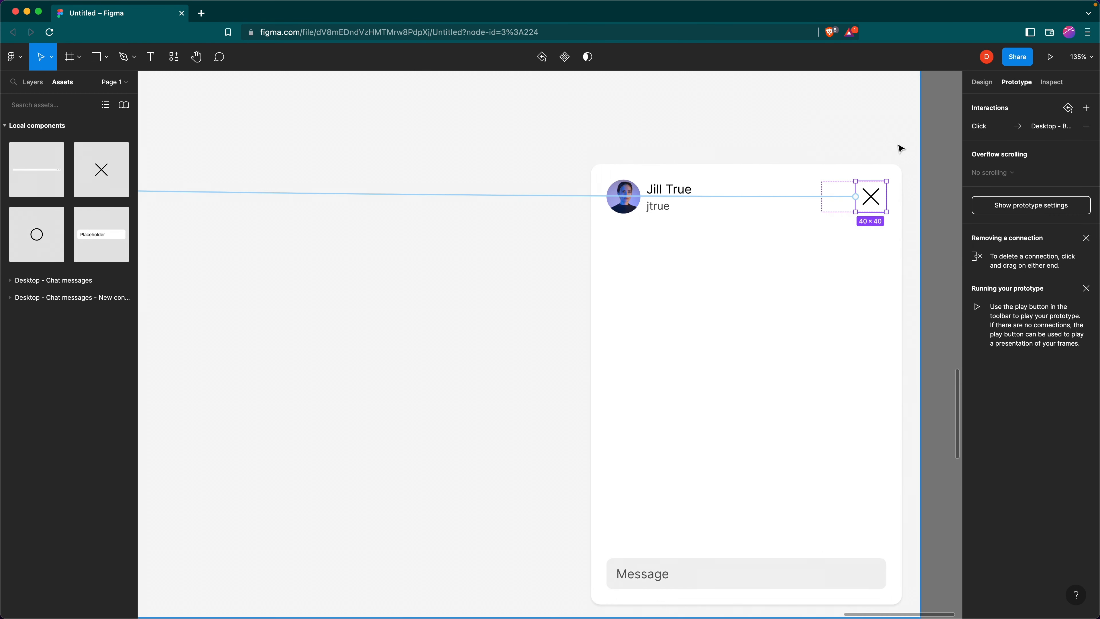
# Preview the Flow 1 prototype in full screen and open the Messages panel from the chat icon
pyautogui.scroll(-10, 895, 149)
pyautogui.scroll(-8, 888, 160)
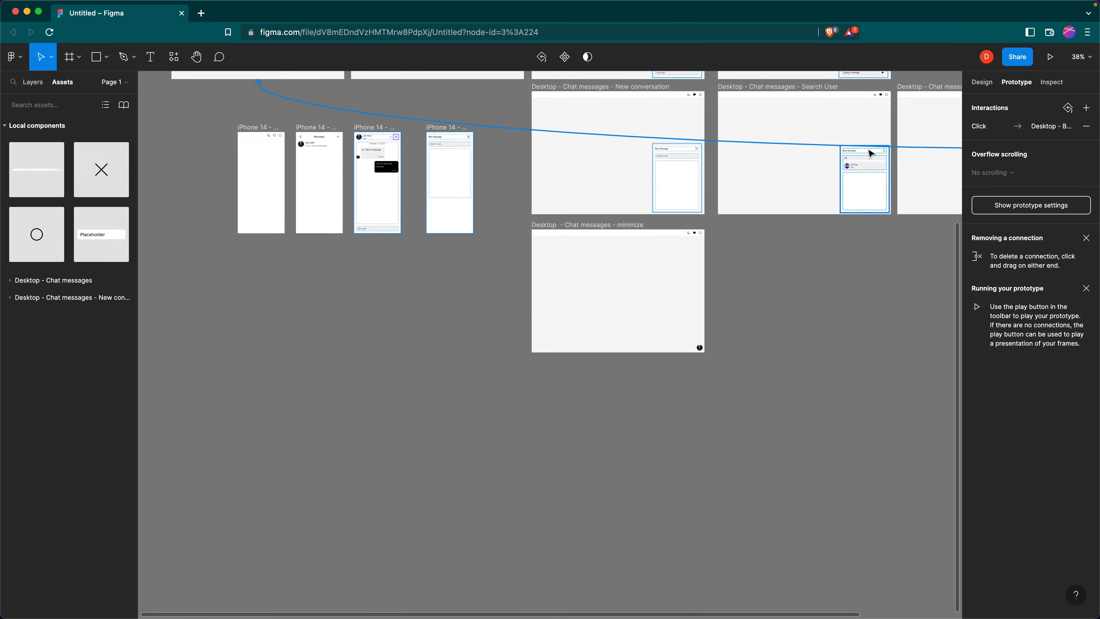
pyautogui.scroll(5, 850, 153)
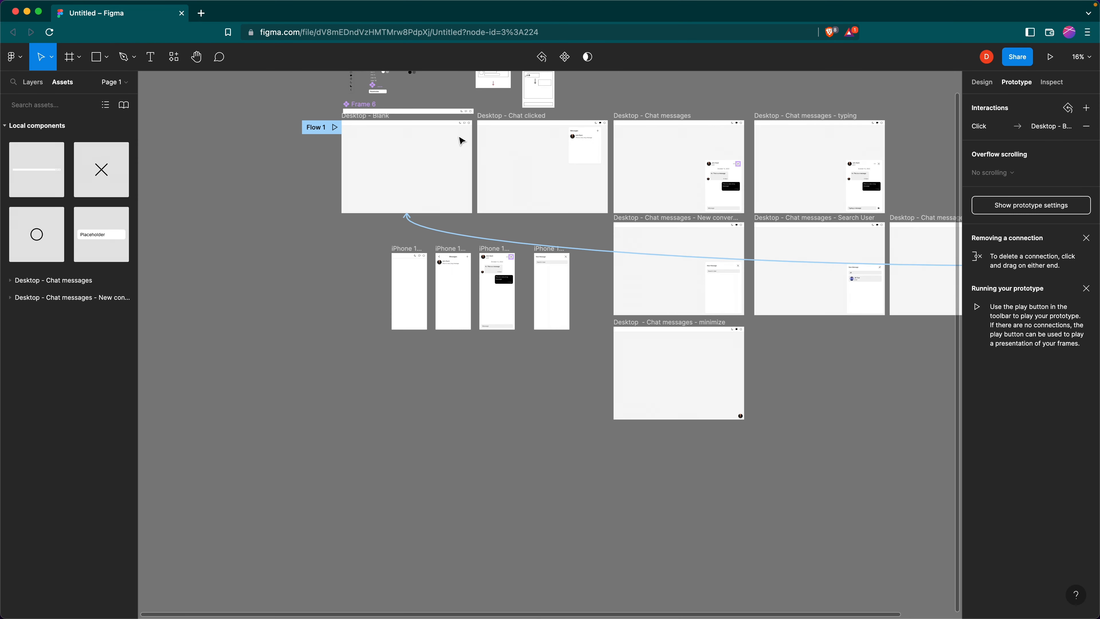
pyautogui.scroll(3, 376, 135)
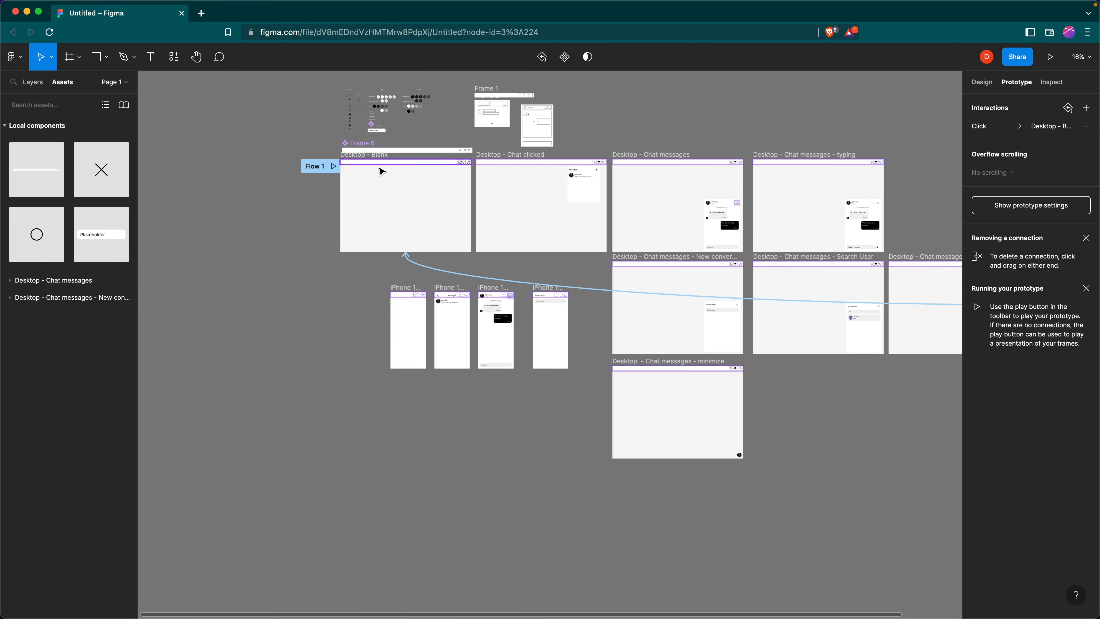
pyautogui.scroll(-5, 381, 173)
pyautogui.scroll(8, 379, 170)
pyautogui.click(289, 157)
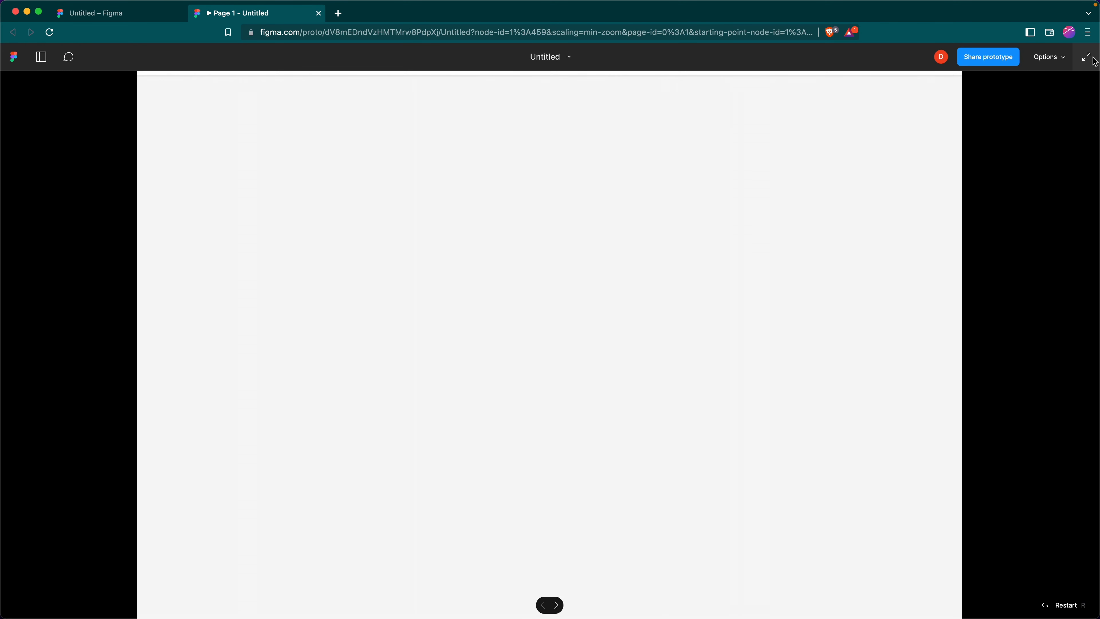
pyautogui.click(1087, 57)
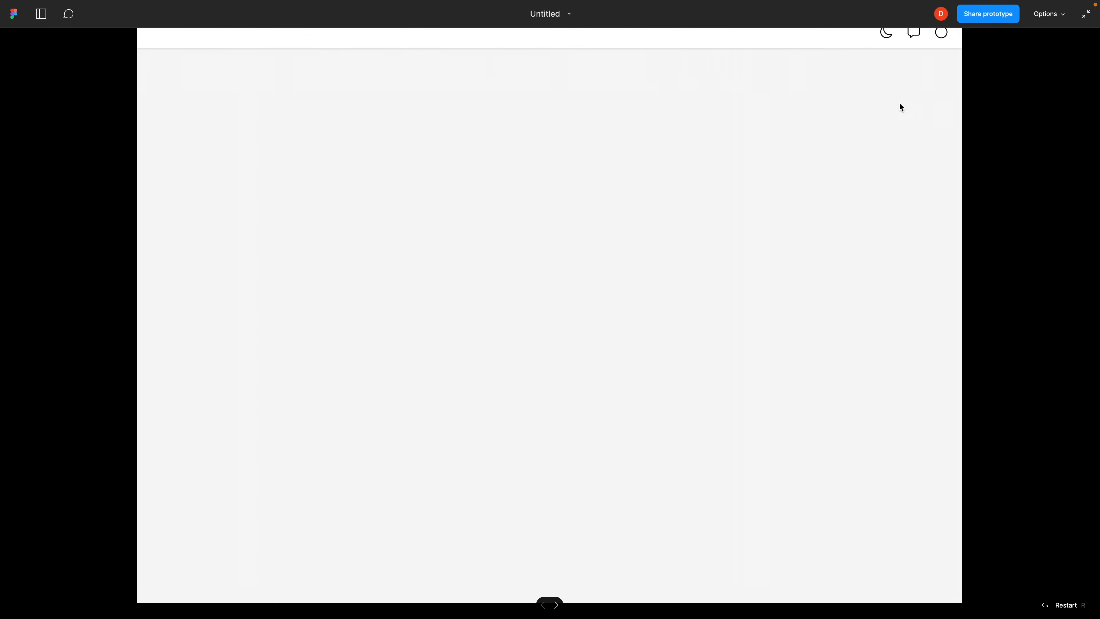
pyautogui.click(915, 35)
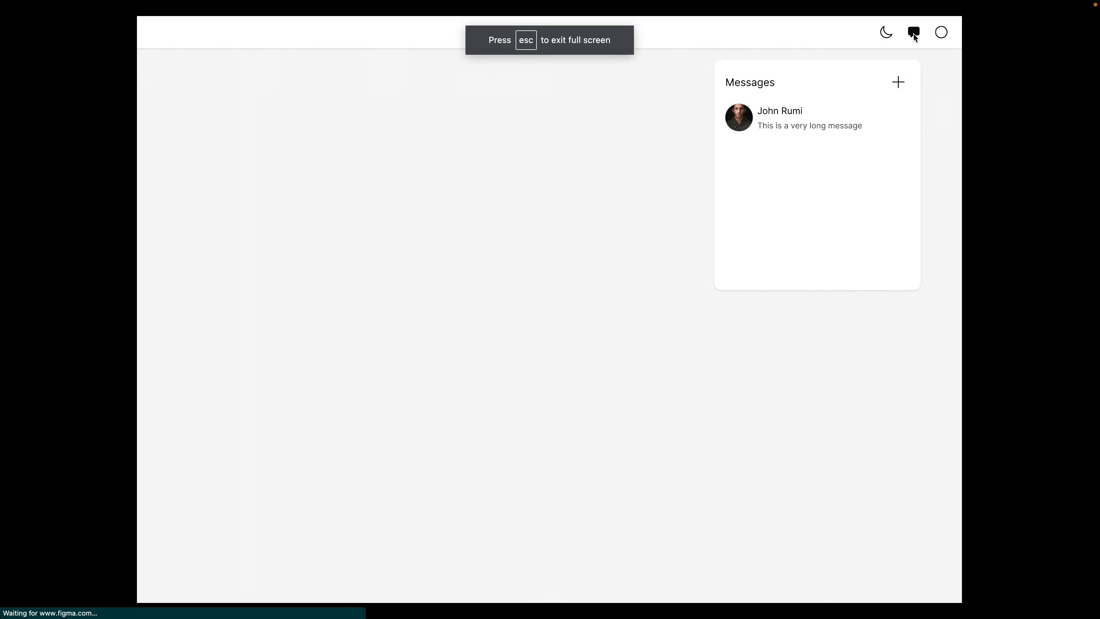
# Test opening the listed conversation, activating its message field and minimizing the chat in the prototype preview, closing the preview at the end
pyautogui.click(809, 126)
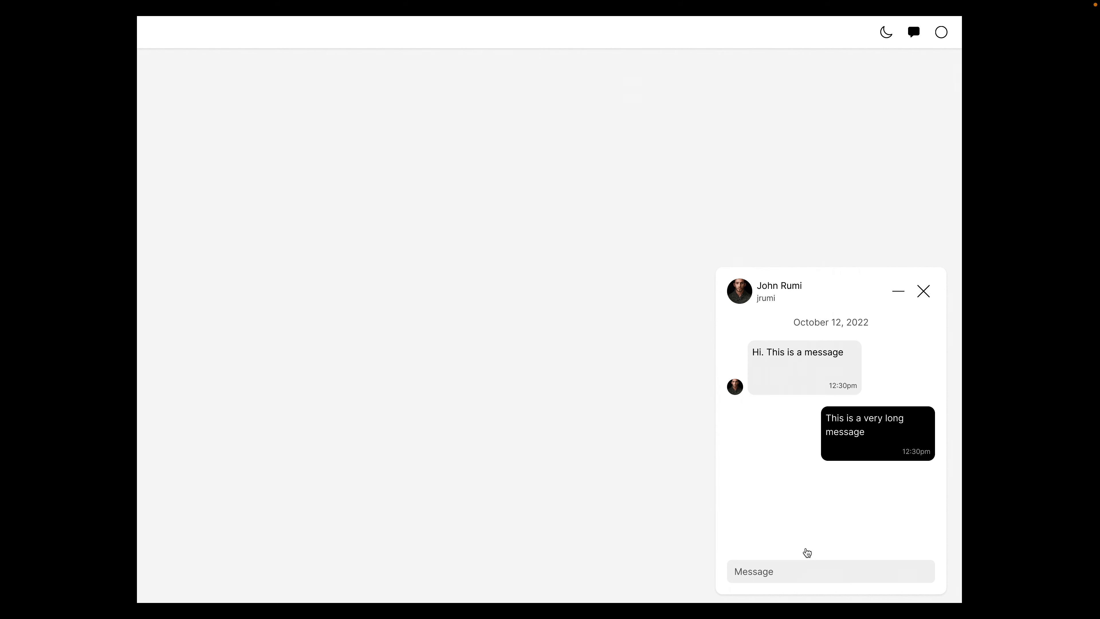
pyautogui.click(789, 581)
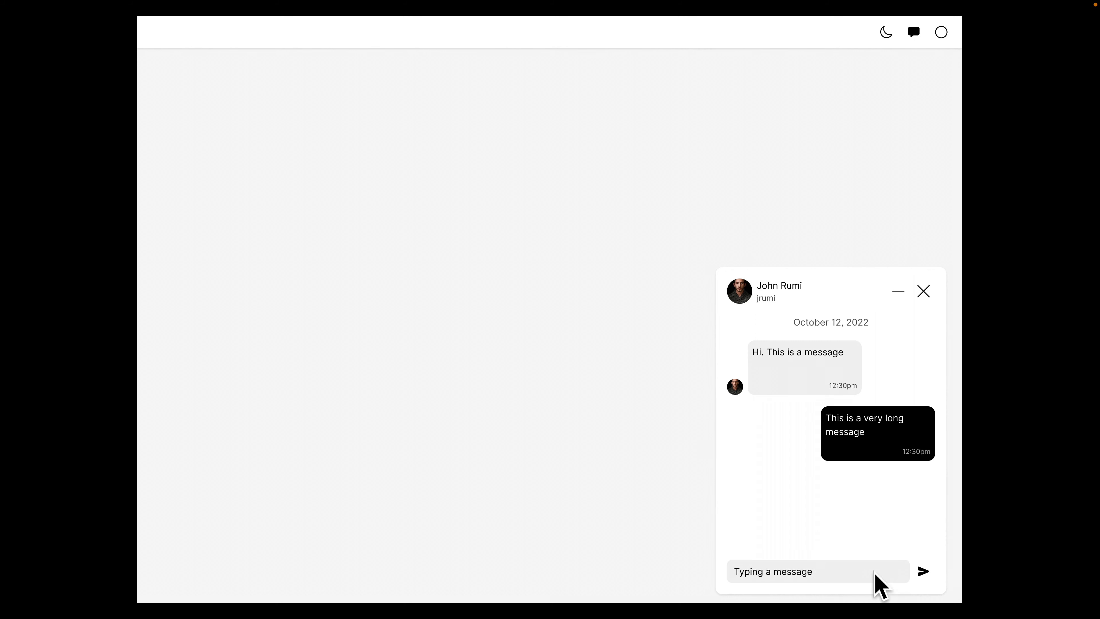
pyautogui.click(897, 292)
pyautogui.moveTo(140, 39)
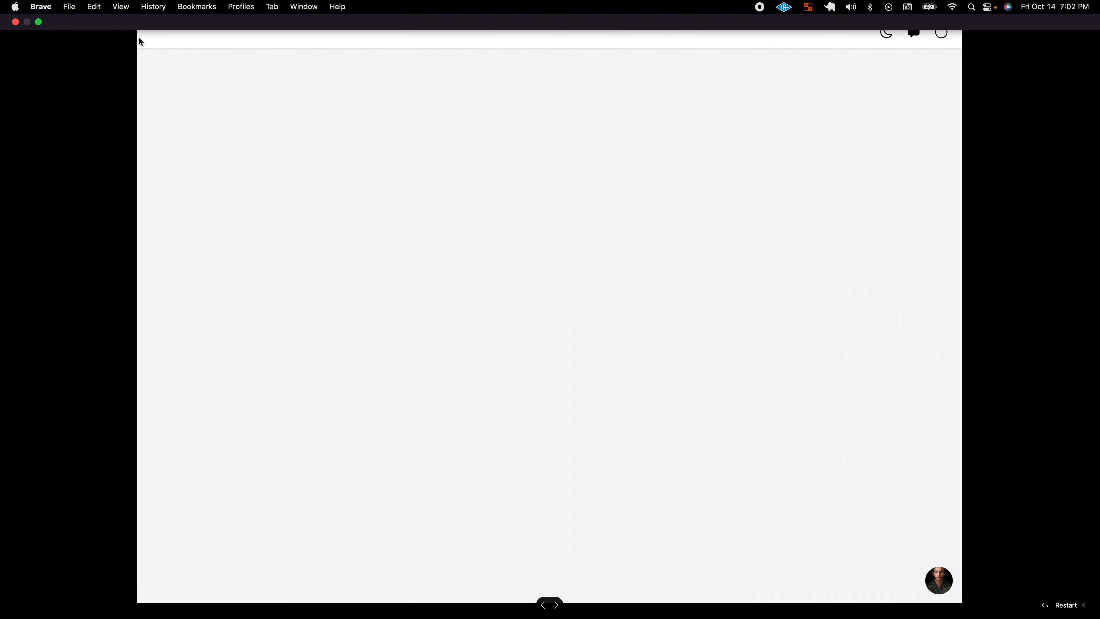
pyautogui.click(1085, 20)
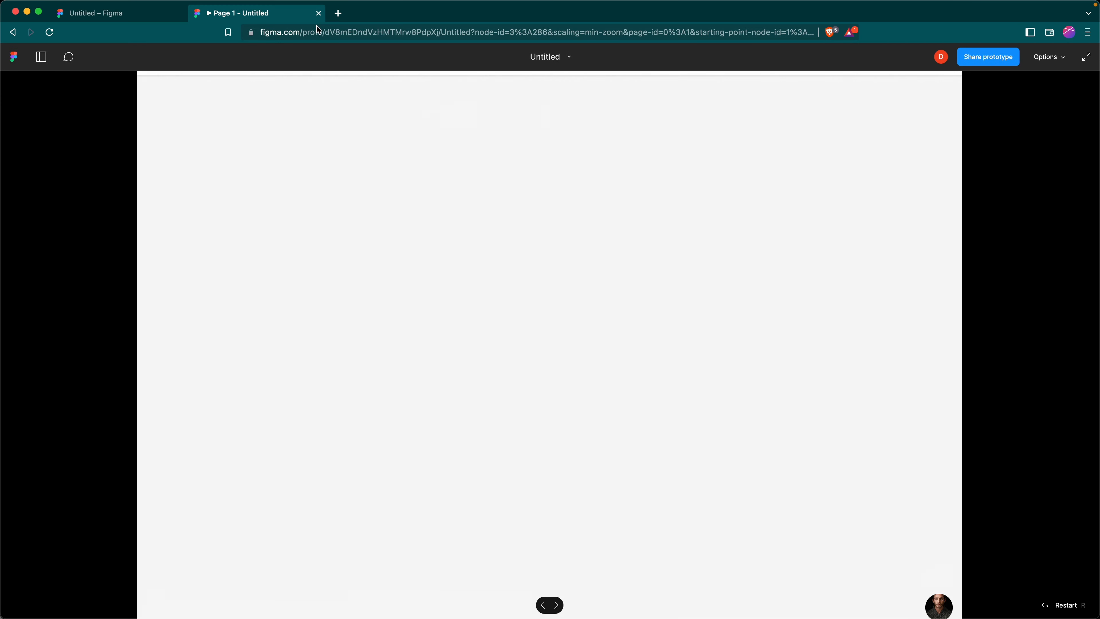
pyautogui.click(319, 14)
# Preview Flow 1 in full screen again and start a new message from the Messages panel
pyautogui.scroll(2, 276, 179)
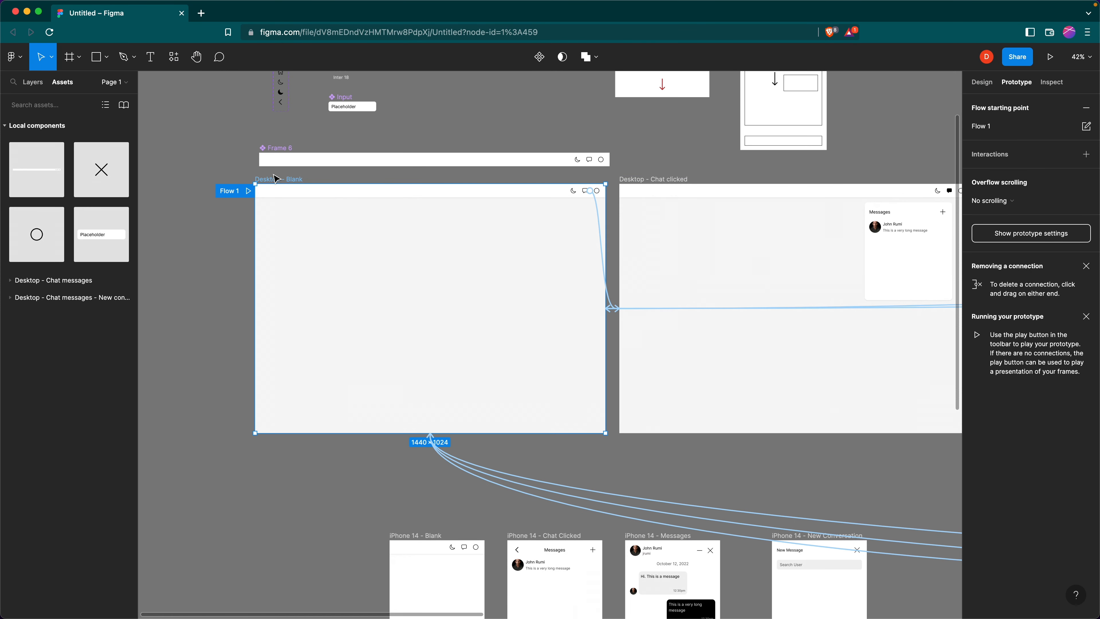
pyautogui.click(249, 192)
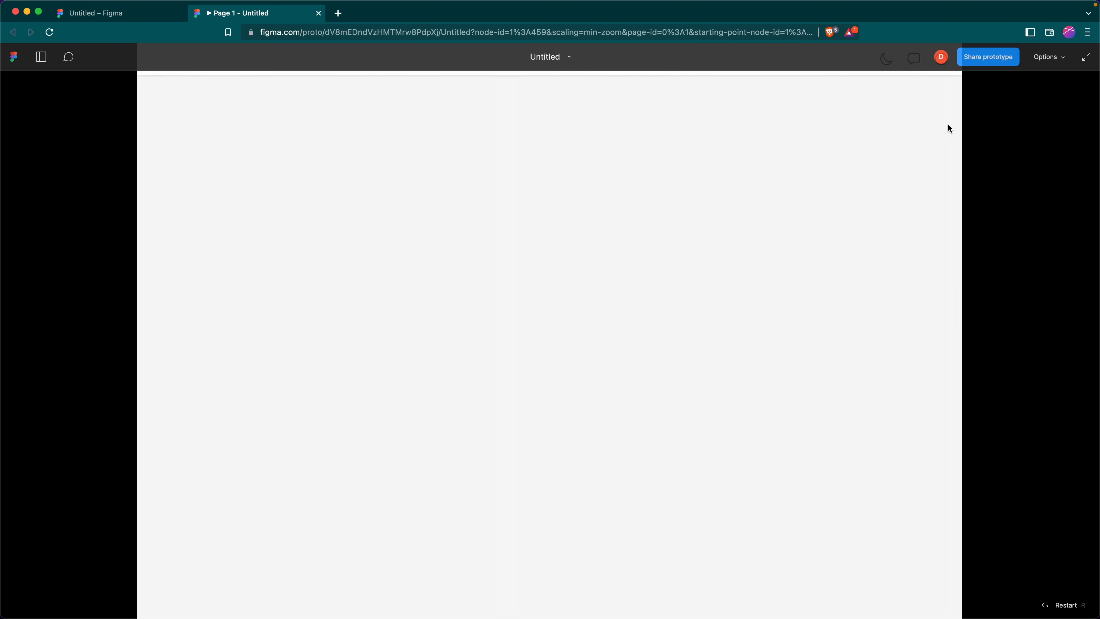
pyautogui.click(1086, 57)
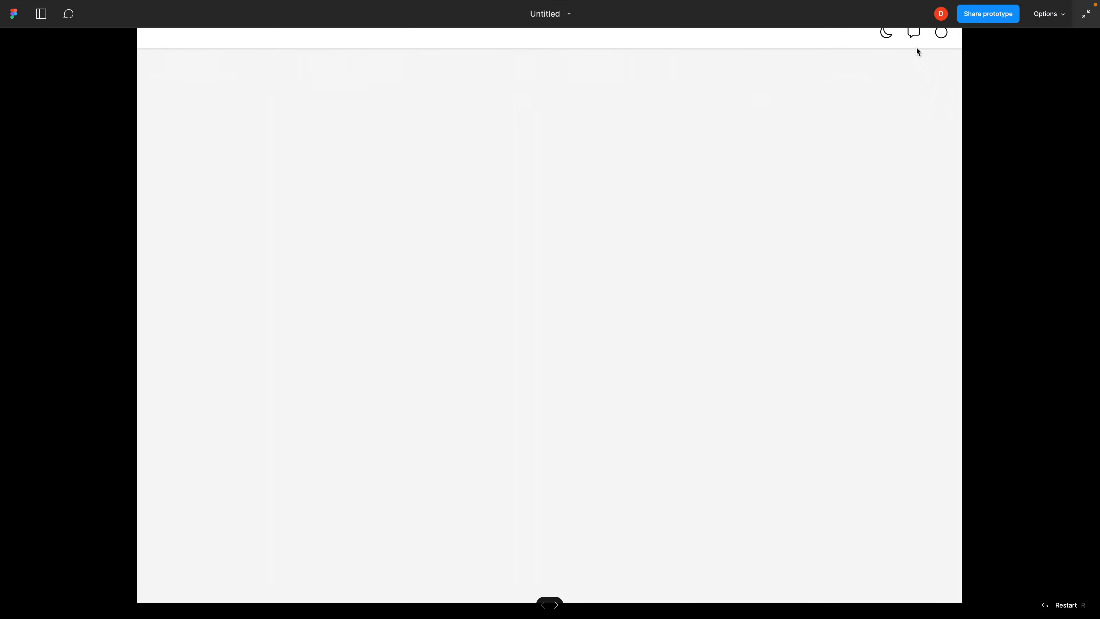
pyautogui.click(915, 35)
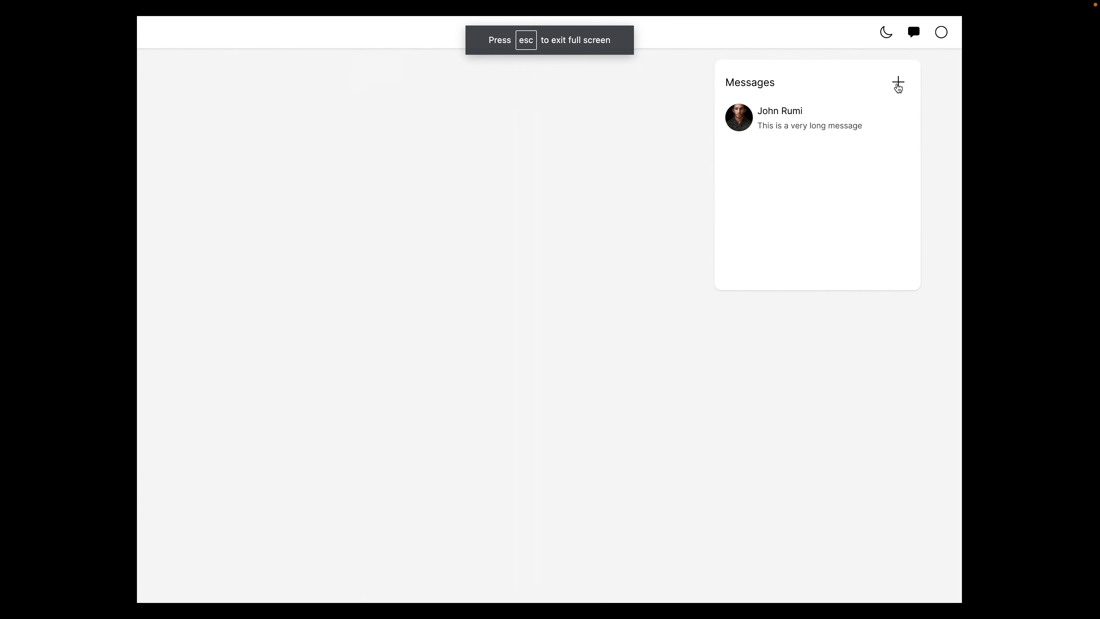
pyautogui.click(897, 85)
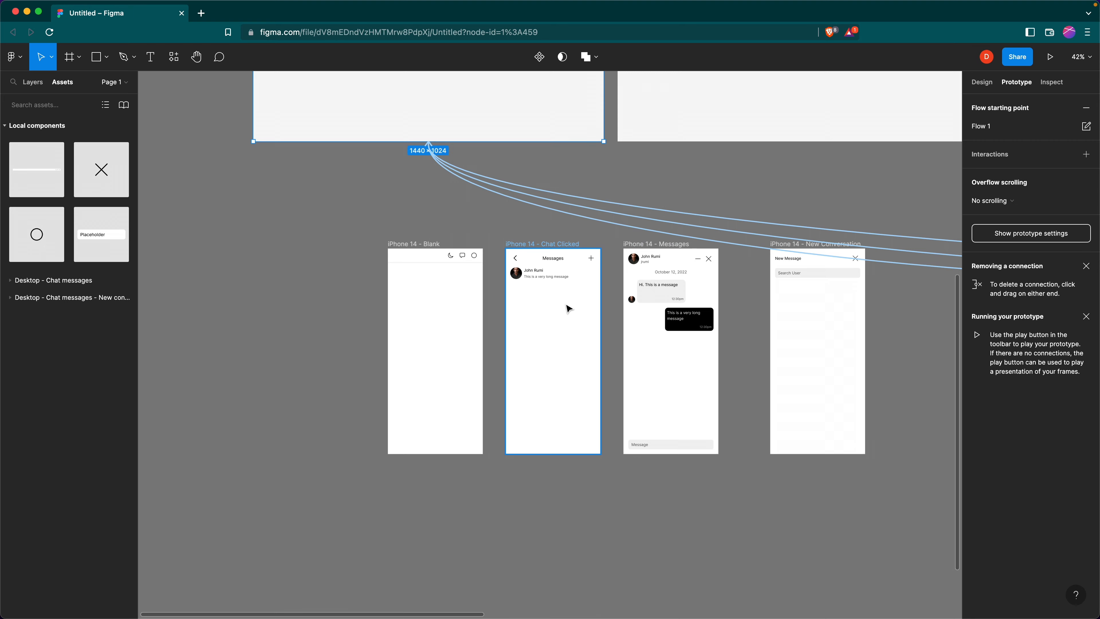
# Duplicate the iPhone 14 - Blank frame directly below the original
pyautogui.scroll(-2, 565, 307)
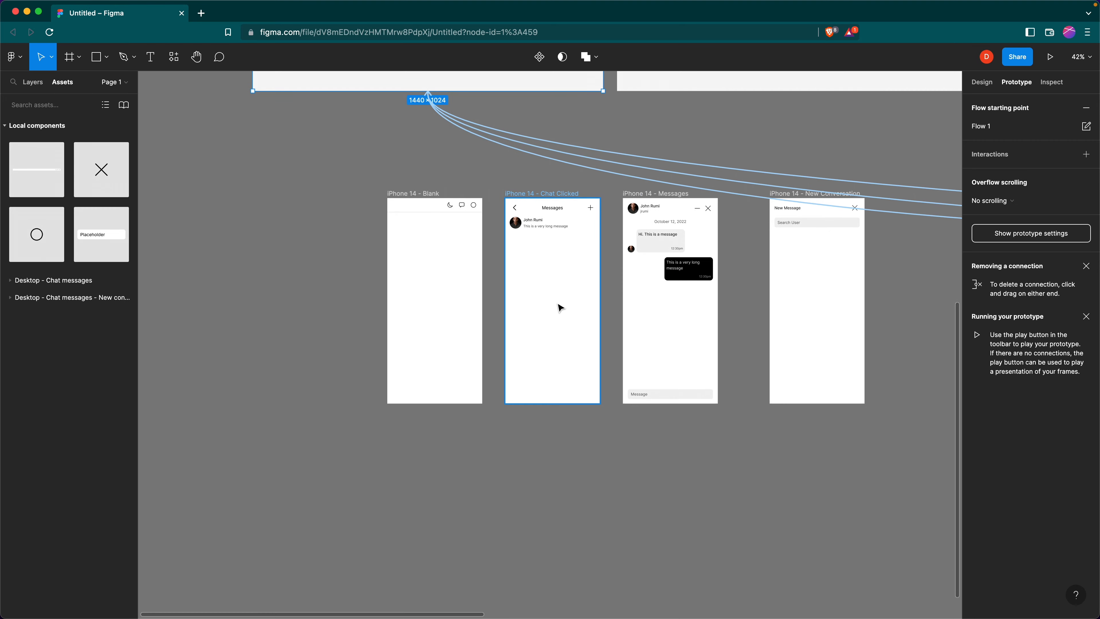
pyautogui.moveTo(425, 193); pyautogui.dragTo(424, 421)
pyautogui.scroll(-5, 498, 382)
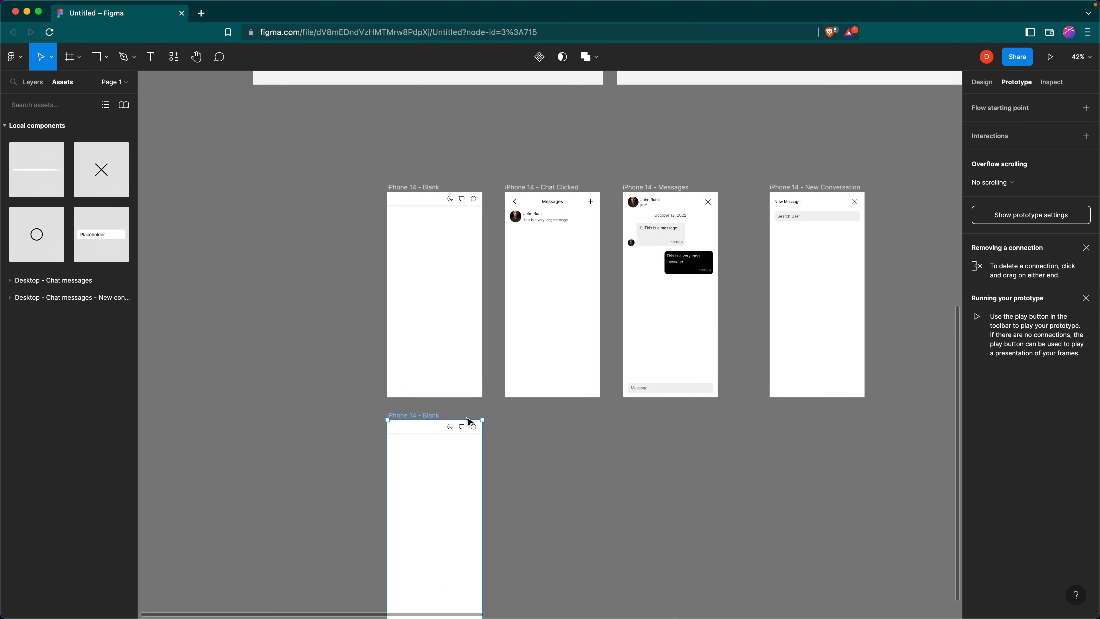
# Copy the 48 × 48 avatar from the Chat Clicked frame into the duplicated Blank frame, placing it in the lower-right corner at X 326, Y 784
pyautogui.click(982, 82)
pyautogui.scroll(5, 526, 85)
pyautogui.click(510, 114)
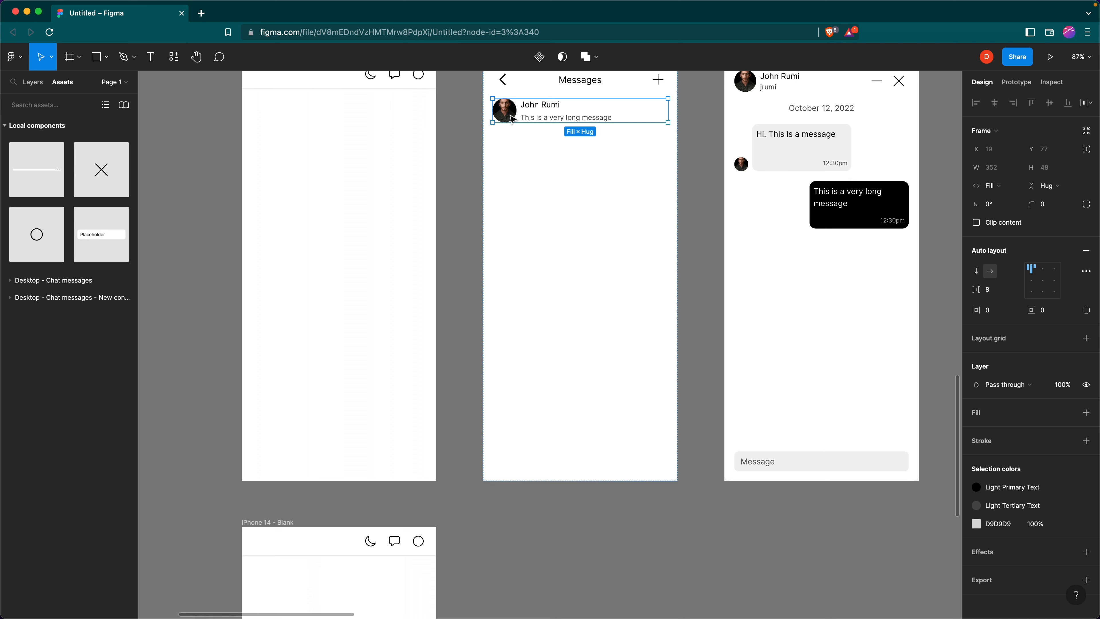
pyautogui.doubleClick(510, 114)
pyautogui.scroll(-4, 558, 144)
pyautogui.scroll(-10, 559, 144)
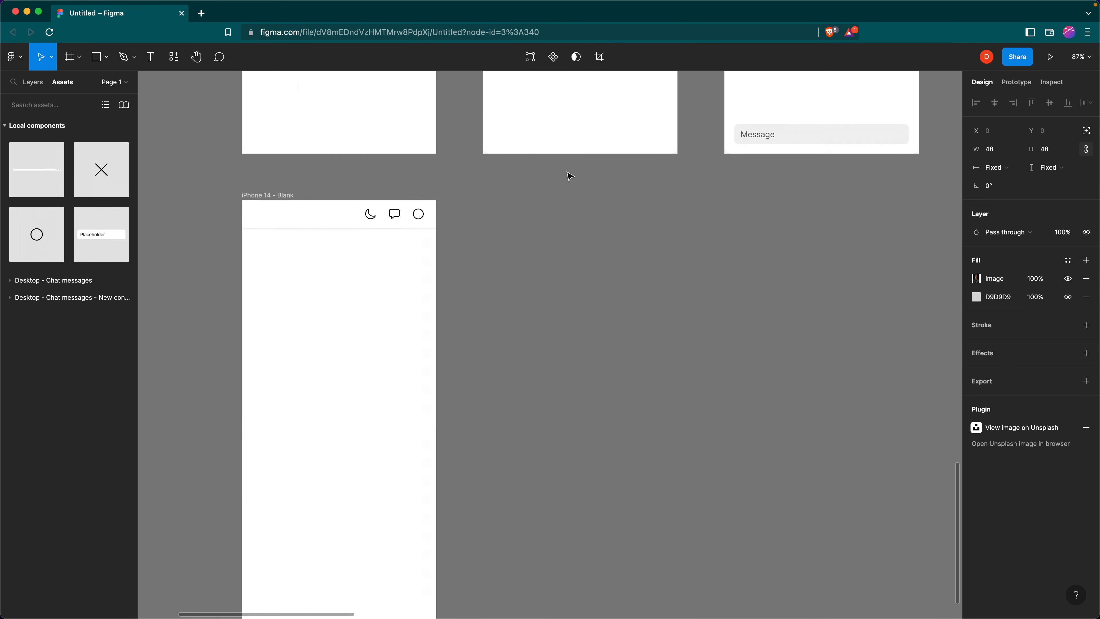
pyautogui.click(342, 359)
pyautogui.press('super+v')
pyautogui.moveTo(554, 350); pyautogui.dragTo(421, 533)
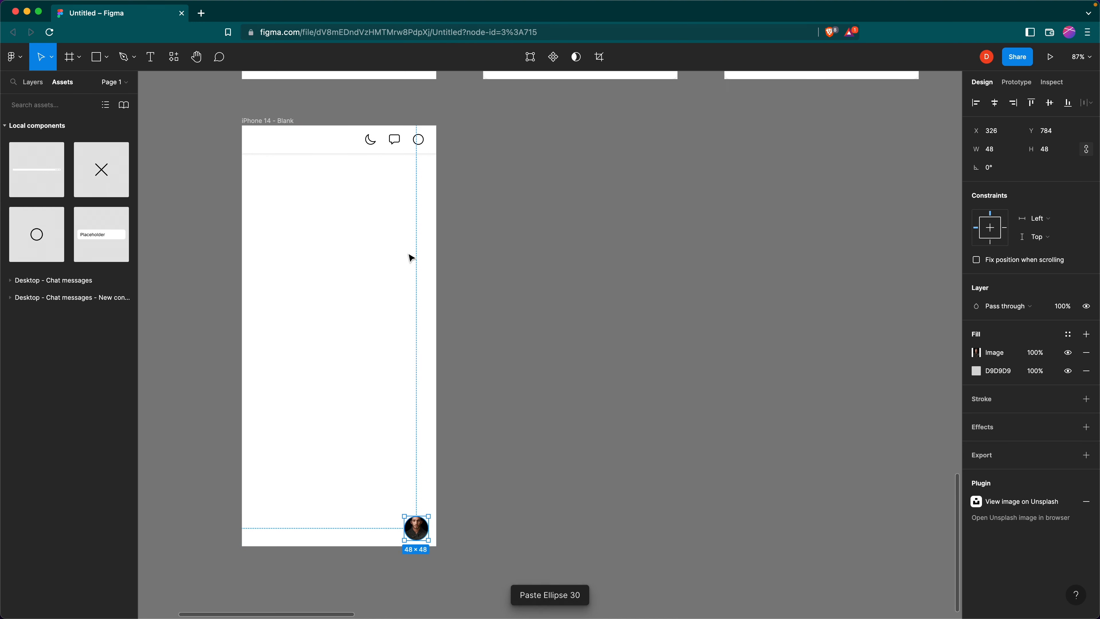
# Rename the duplicated iPhone frame as iPhone 14 - Minimize
pyautogui.hscroll(-3, 412, 255)
pyautogui.scroll(2, 390, 217)
pyautogui.click(370, 185)
pyautogui.doubleClick(370, 186)
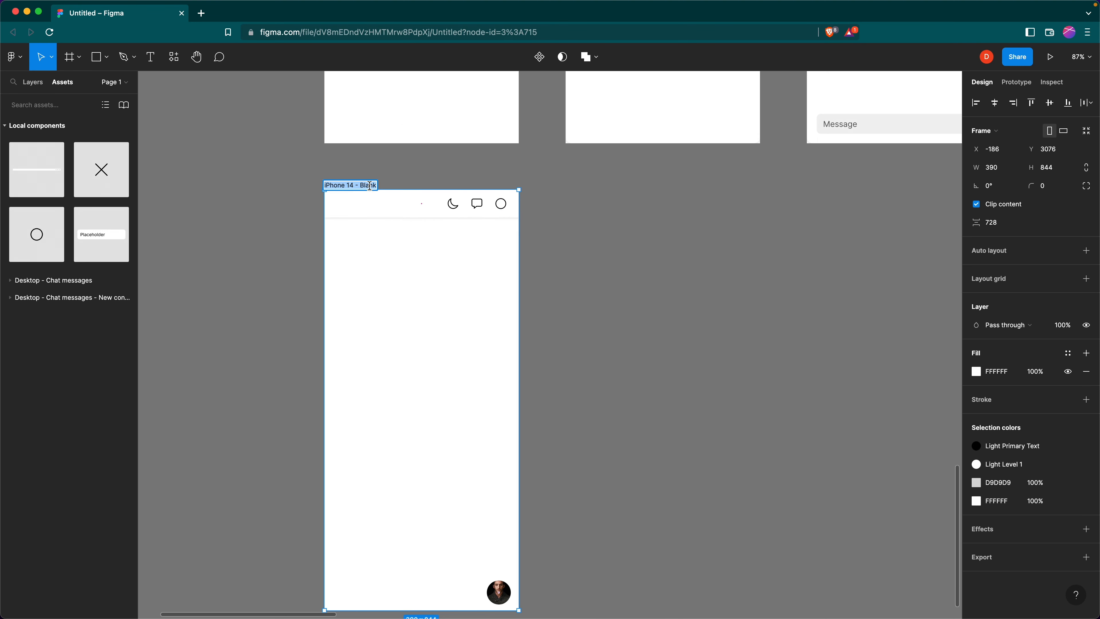
pyautogui.moveTo(361, 187); pyautogui.dragTo(388, 191)
pyautogui.write('Minimize')
pyautogui.press('Return')
# Make the chat icon in the iPhone 14 - Blank frame's header navigate on click to the iPhone 14 - Chat Clicked frame
pyautogui.scroll(-5, 651, 266)
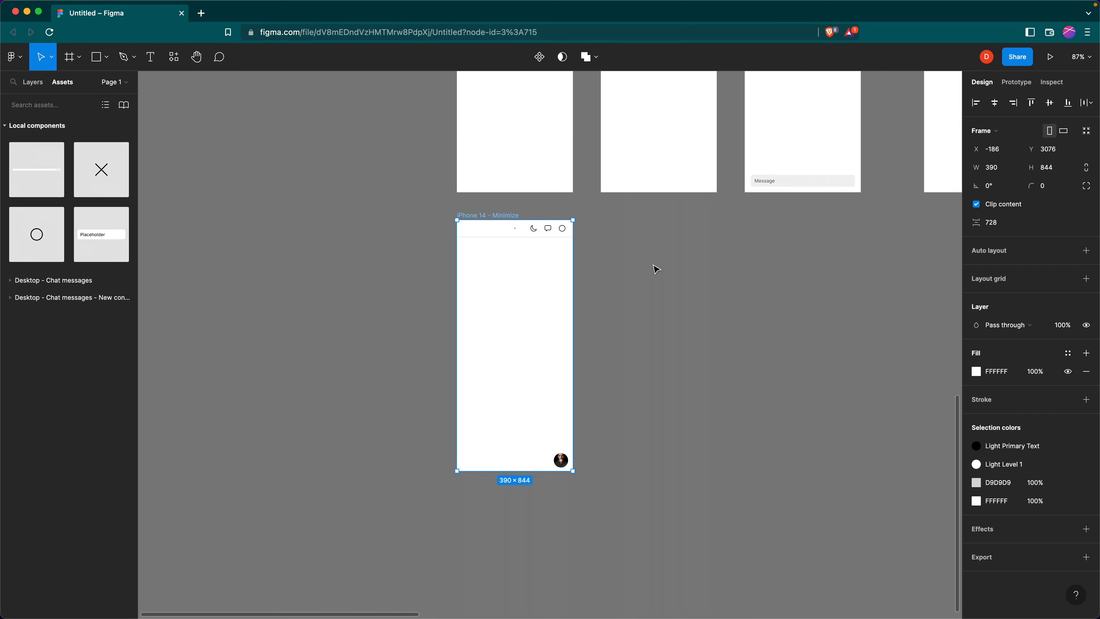
pyautogui.scroll(2, 651, 267)
pyautogui.hscroll(2, 652, 266)
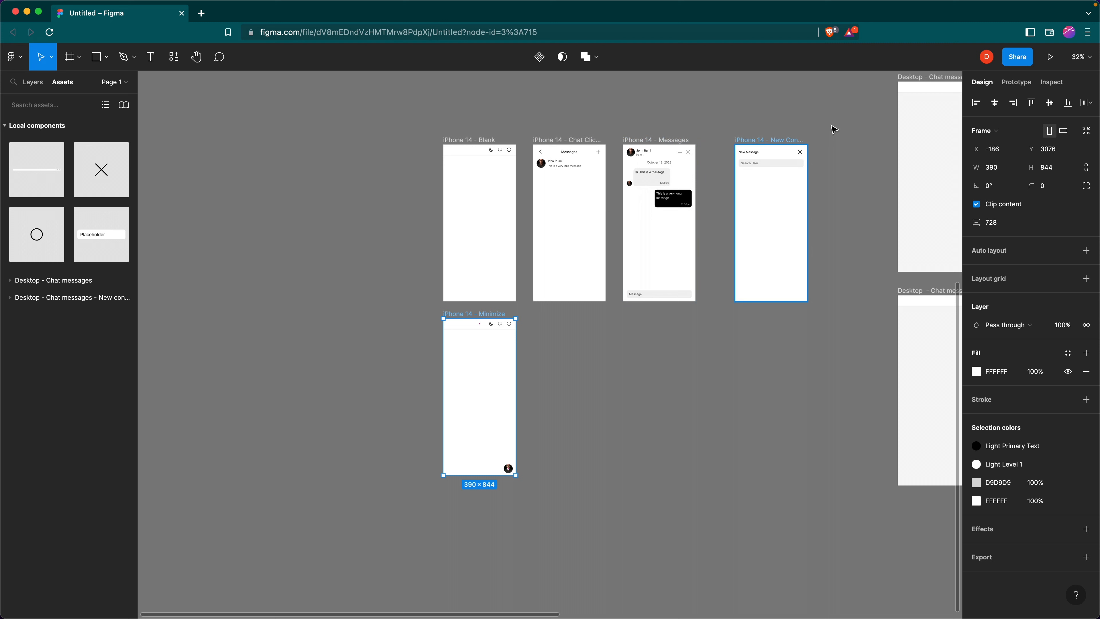
pyautogui.click(1010, 90)
pyautogui.click(500, 150)
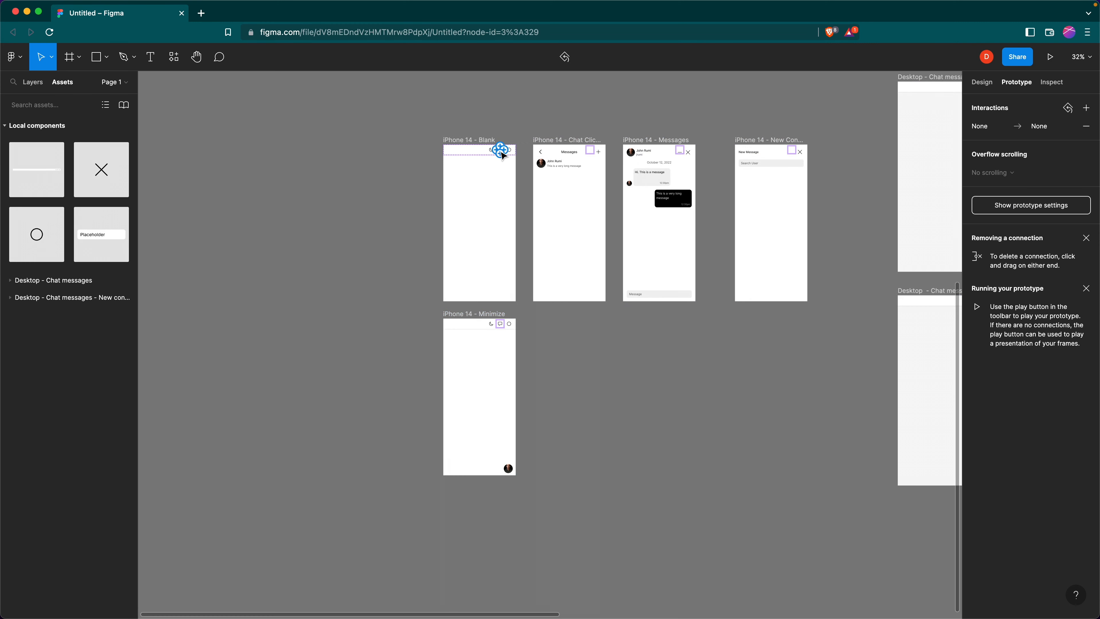
pyautogui.scroll(5, 519, 170)
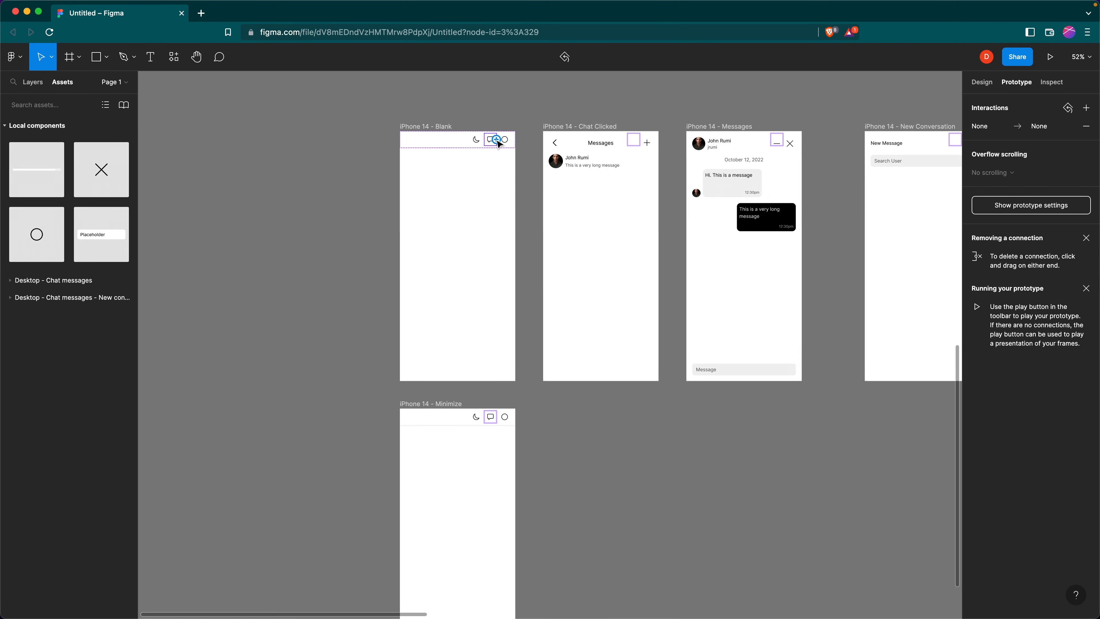
pyautogui.moveTo(496, 140); pyautogui.dragTo(570, 166)
# Connect the conversation row in the Chat Clicked frame to the iPhone 14 - Messages frame on click, with a Slide in animation to the left
pyautogui.click(625, 168)
pyautogui.doubleClick(621, 166)
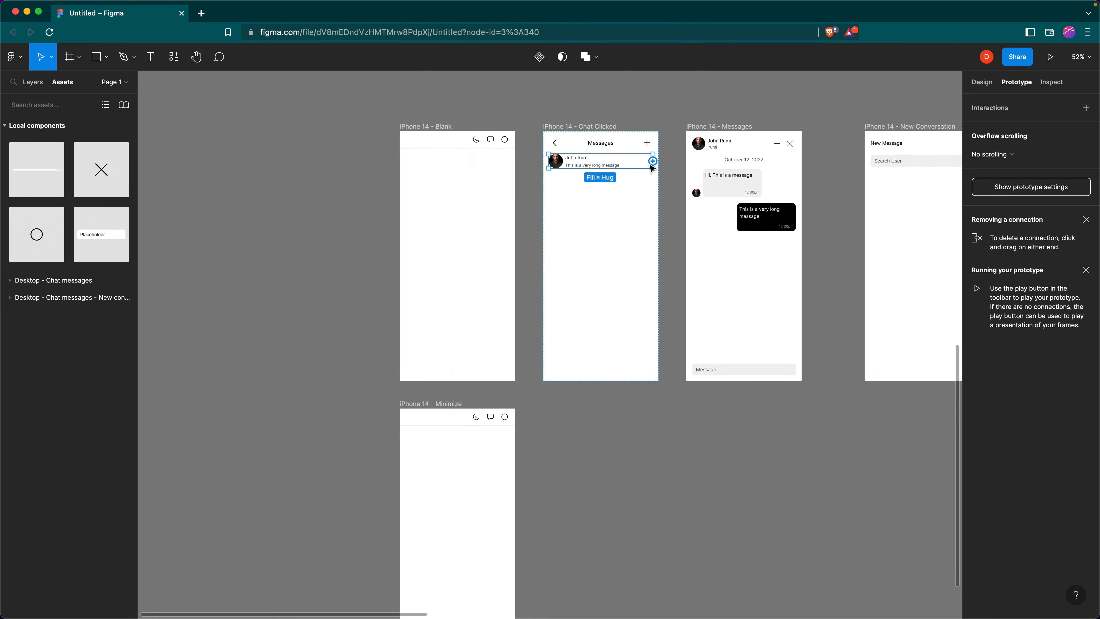
pyautogui.moveTo(652, 160); pyautogui.dragTo(736, 255)
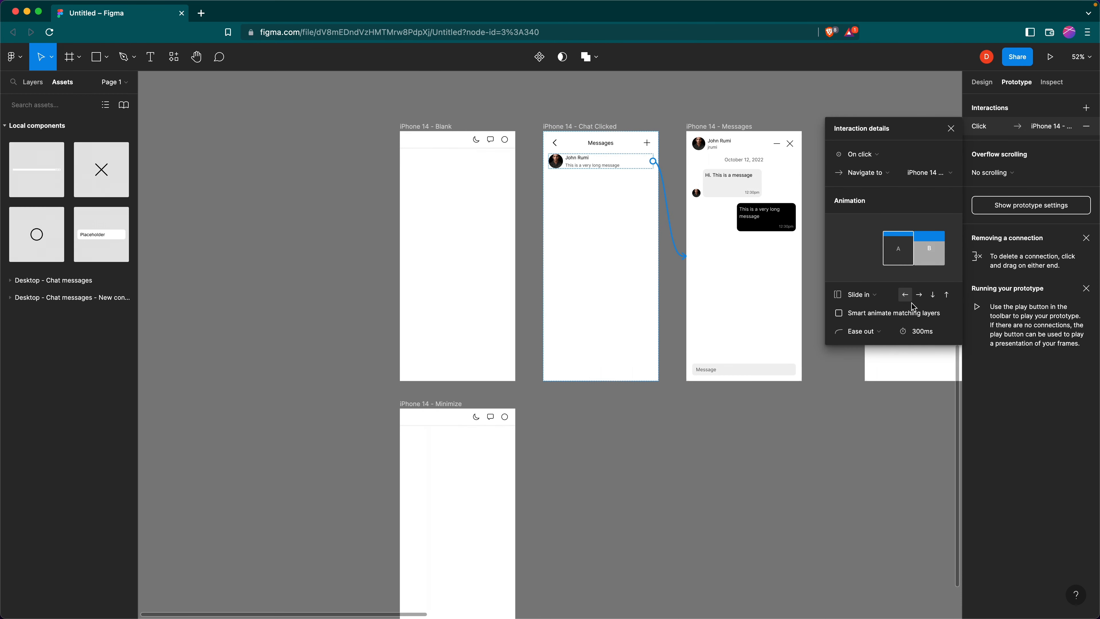
pyautogui.click(951, 128)
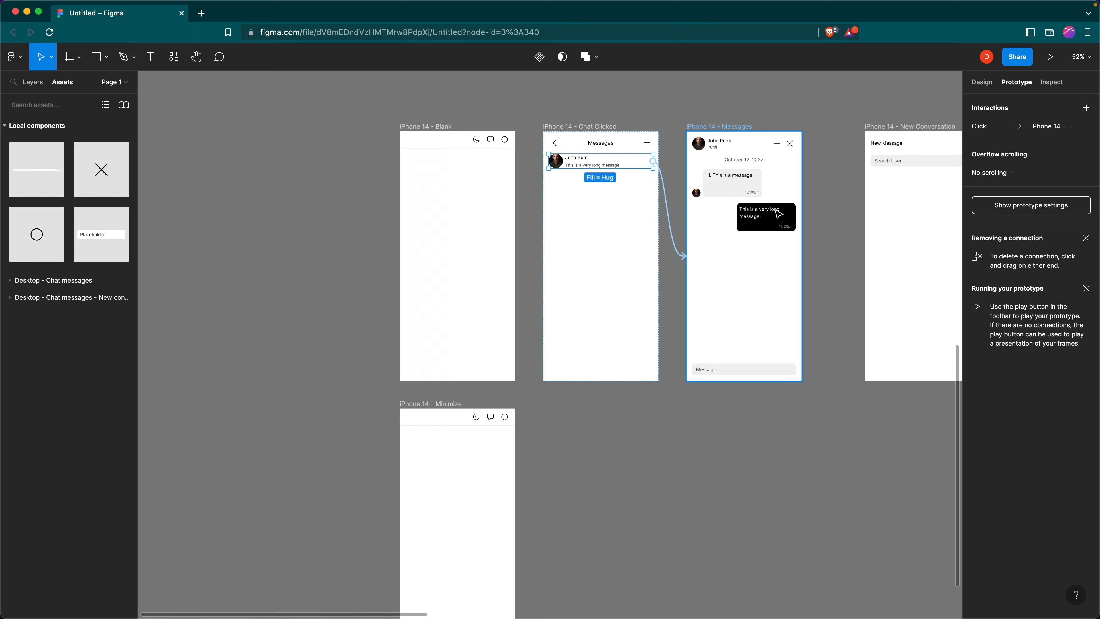
# Connect the plus icon in the Chat Clicked frame to the iPhone 14 - New Conversation frame on click, with a Slide in animation
pyautogui.hscroll(3, 777, 214)
pyautogui.hscroll(1, 778, 214)
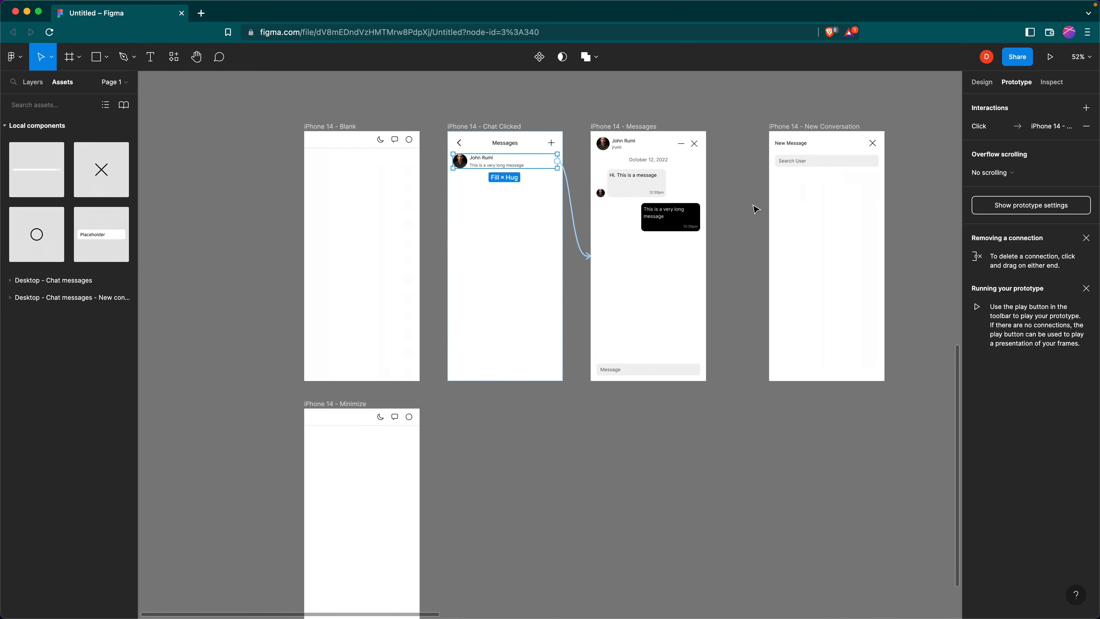
pyautogui.click(554, 146)
pyautogui.moveTo(558, 142); pyautogui.dragTo(823, 169)
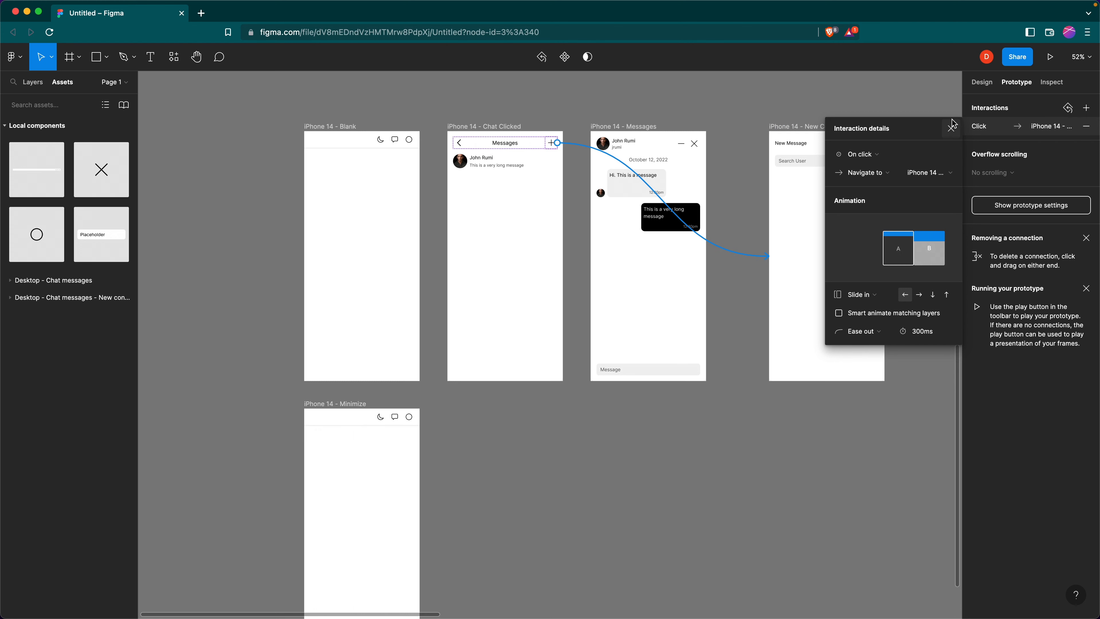
pyautogui.click(951, 128)
# Connect the back arrow in the Chat Clicked frame to the iPhone 14 - Blank frame on click, with a Slide out animation to the right
pyautogui.scroll(-2, 761, 206)
pyautogui.hscroll(-2, 761, 207)
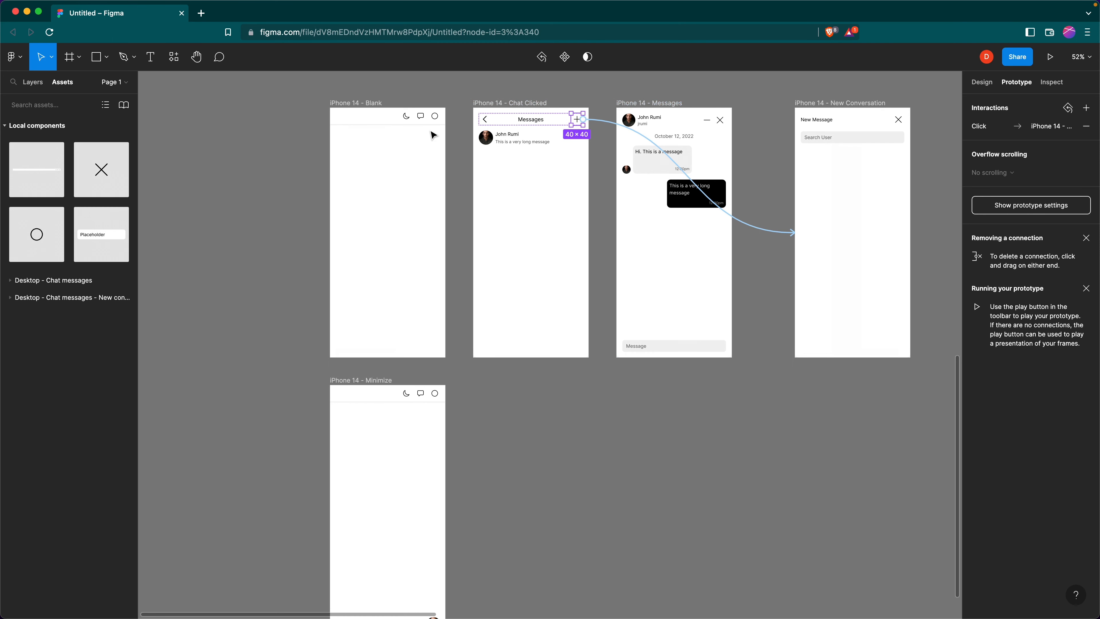
pyautogui.click(489, 124)
pyautogui.moveTo(491, 119); pyautogui.dragTo(430, 146)
pyautogui.click(873, 295)
pyautogui.click(875, 307)
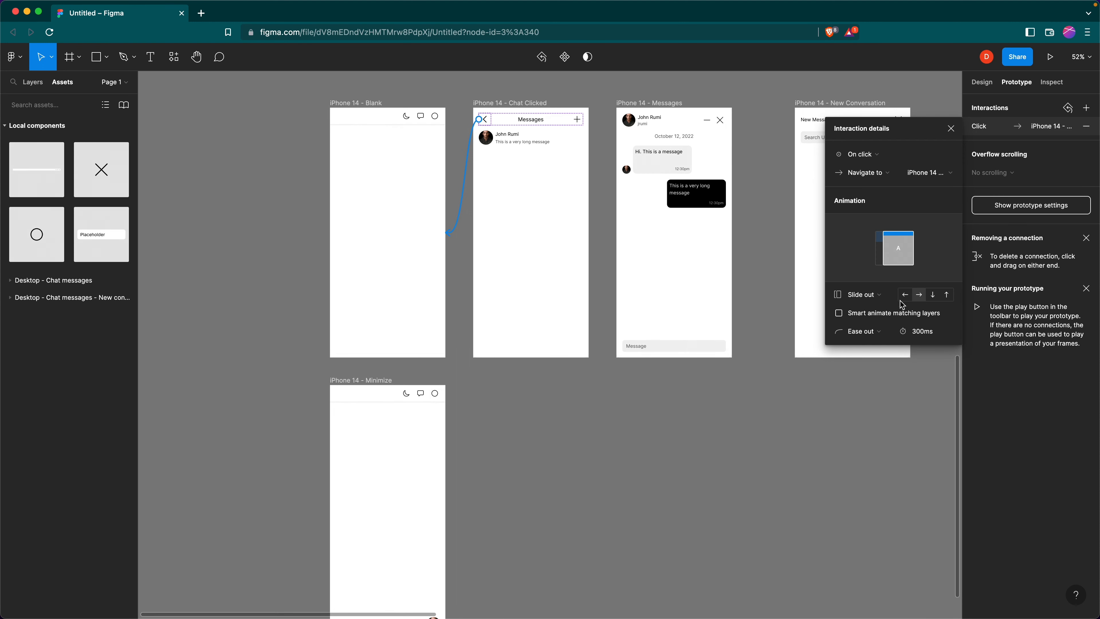
pyautogui.click(951, 129)
# Connect the minimize icon in the iPhone 14 - Messages frame to the iPhone 14 - Minimize frame on click, with a downward Slide out animation
pyautogui.click(710, 123)
pyautogui.click(709, 123)
pyautogui.scroll(3, 711, 124)
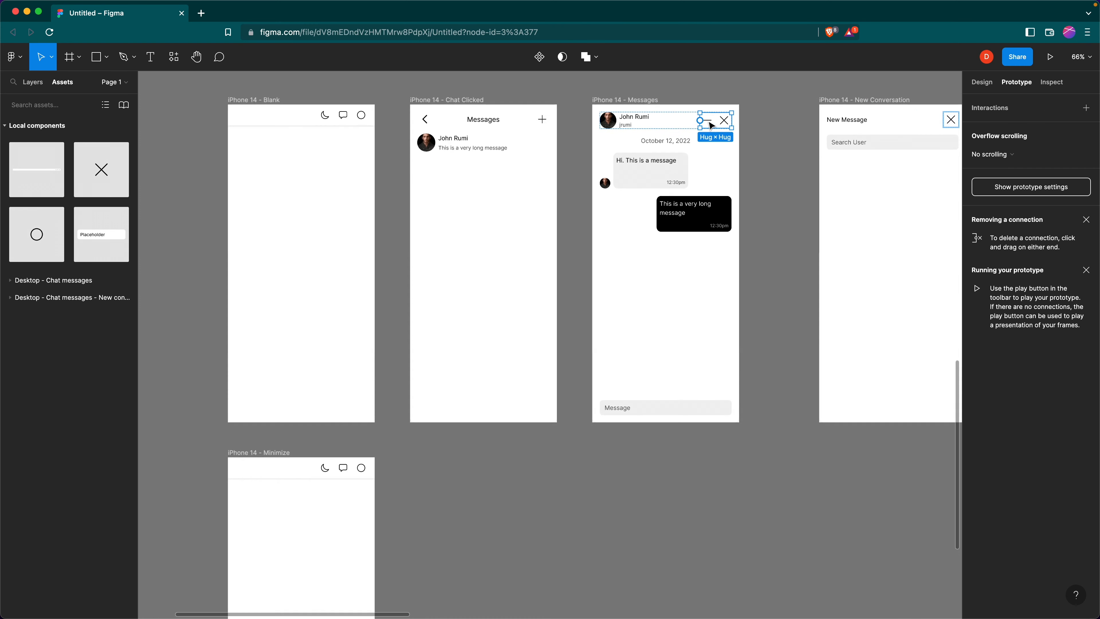
pyautogui.doubleClick(700, 125)
pyautogui.moveTo(699, 124); pyautogui.dragTo(363, 468)
pyautogui.click(932, 295)
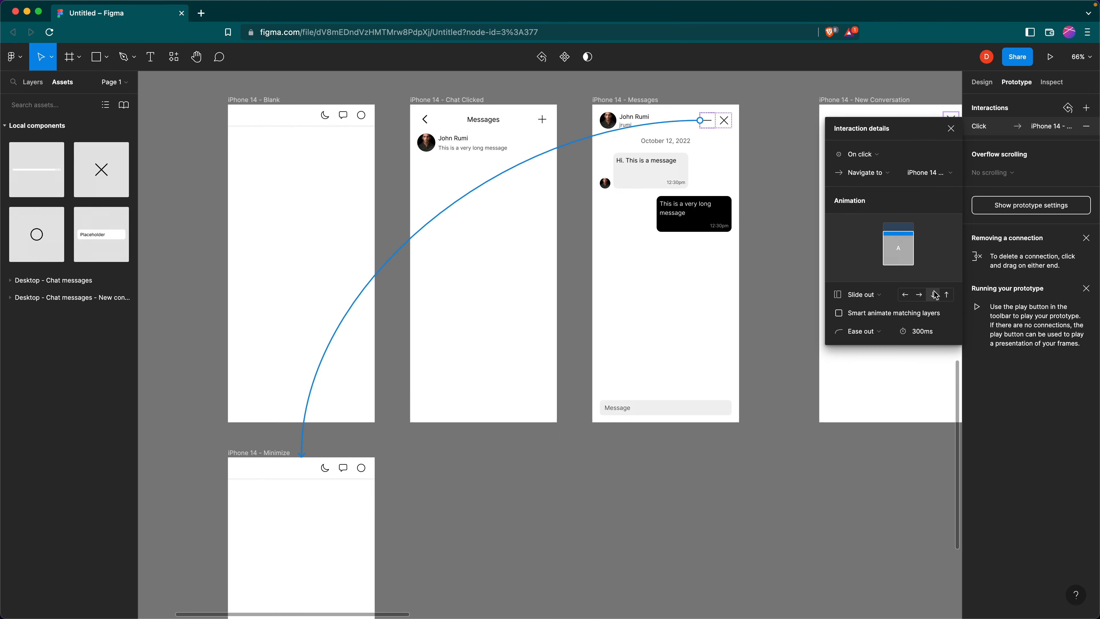
pyautogui.click(951, 128)
# Connect the close icon in the iPhone 14 - Messages frame to the iPhone 14 - Blank frame on click, with a downward Slide out animation
pyautogui.click(728, 125)
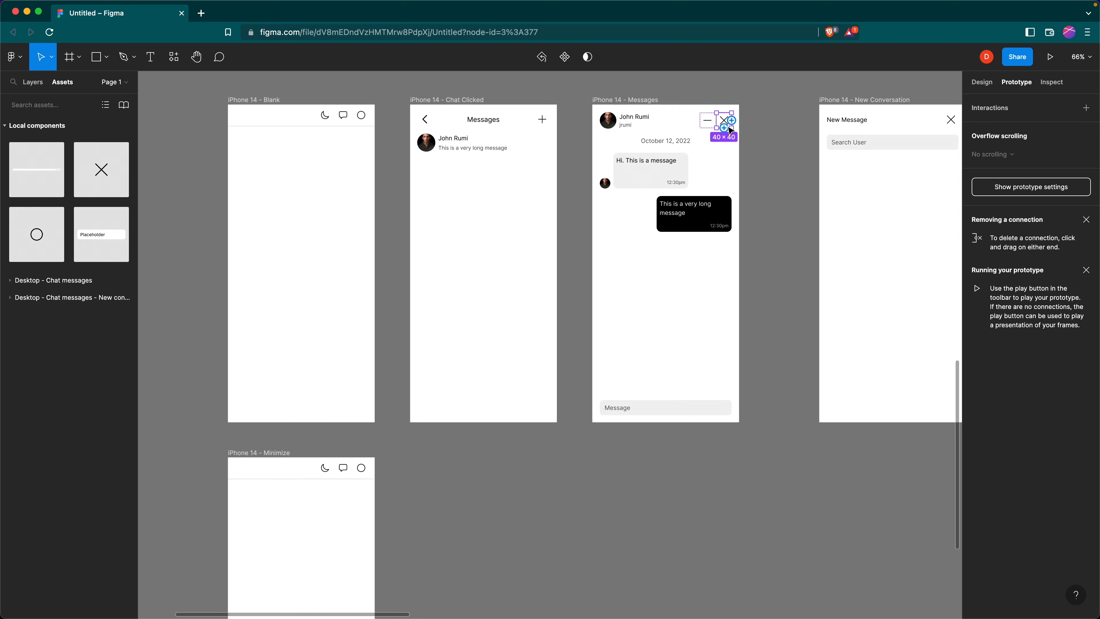
pyautogui.moveTo(732, 125); pyautogui.dragTo(343, 225)
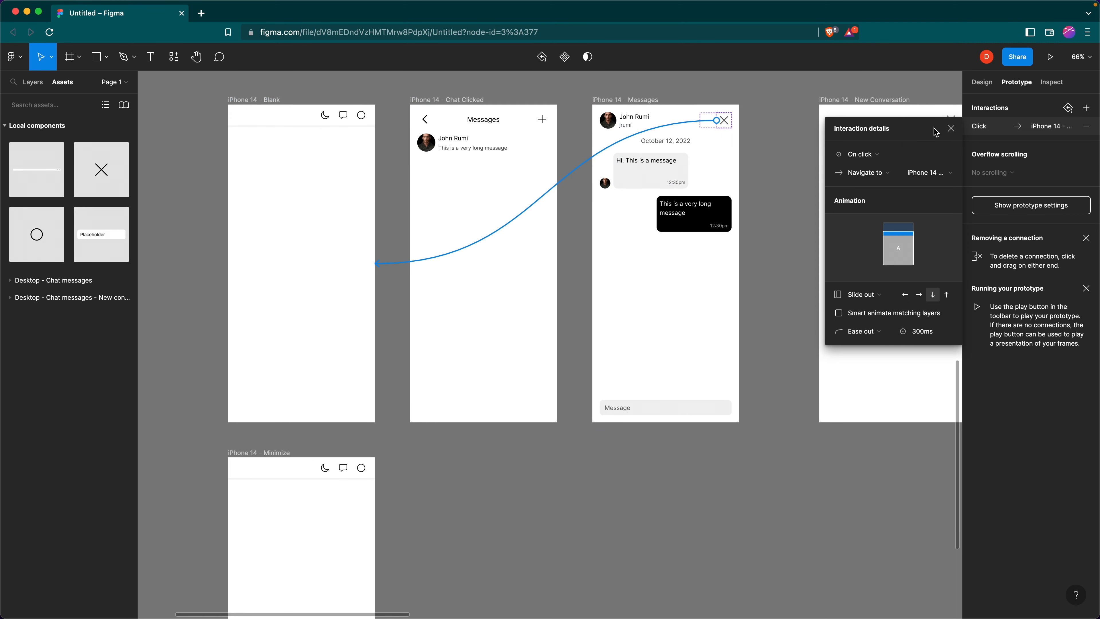
pyautogui.click(951, 129)
# Connect the close icon in the New Conversation frame to the iPhone 14 - Blank frame on click, with a downward Slide out animation
pyautogui.hscroll(5, 810, 122)
pyautogui.click(837, 123)
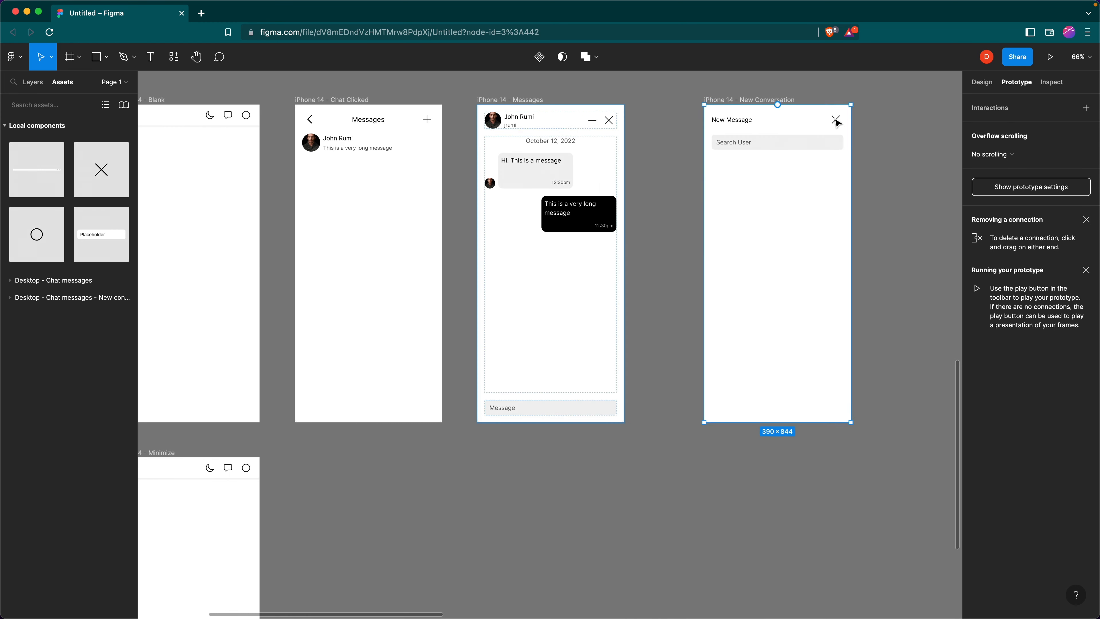
pyautogui.doubleClick(837, 123)
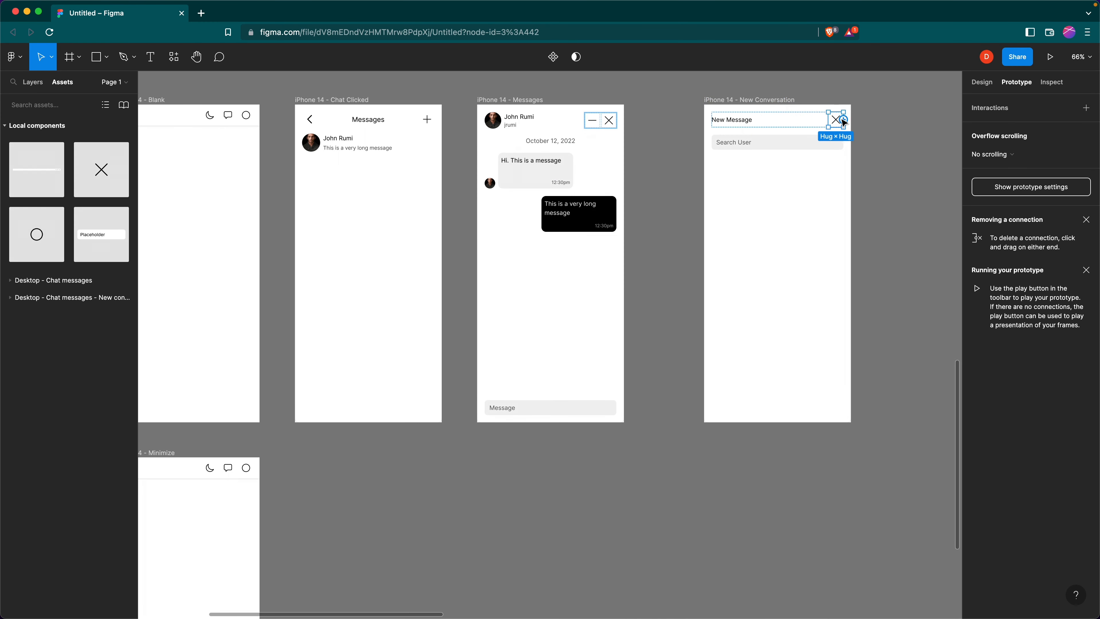
pyautogui.hscroll(-1, 842, 120)
pyautogui.moveTo(858, 121); pyautogui.dragTo(224, 170)
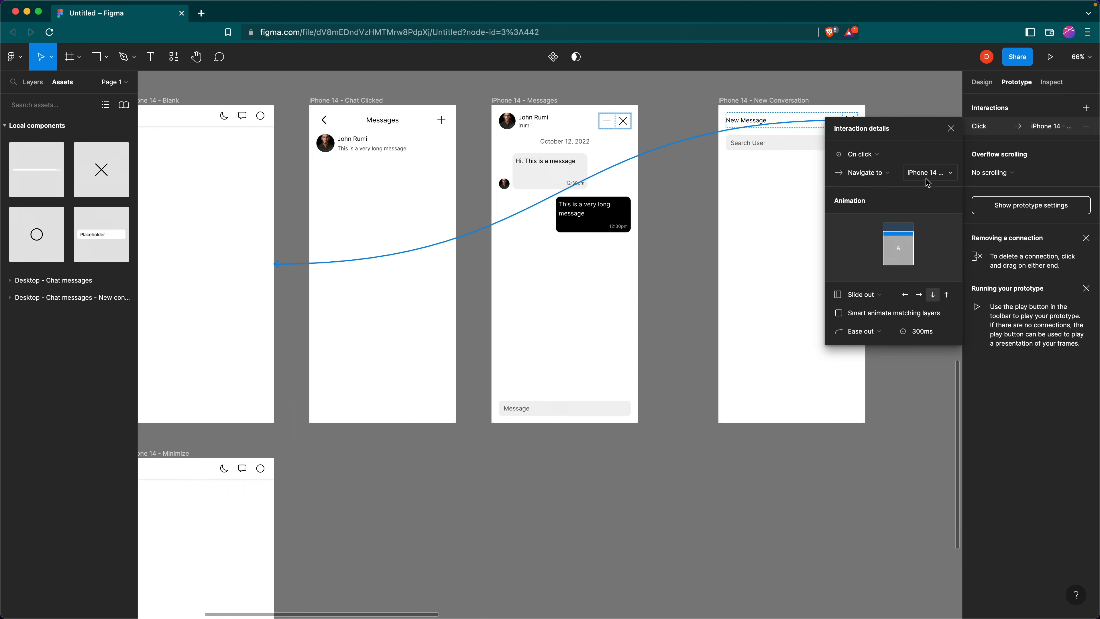
pyautogui.click(951, 128)
# Preview the prototype from the iPhone 14 - Blank frame, testing the chat icon, the conversation entry and minimizing the chat, and close the preview
pyautogui.hscroll(-5, 803, 239)
pyautogui.scroll(-3, 803, 238)
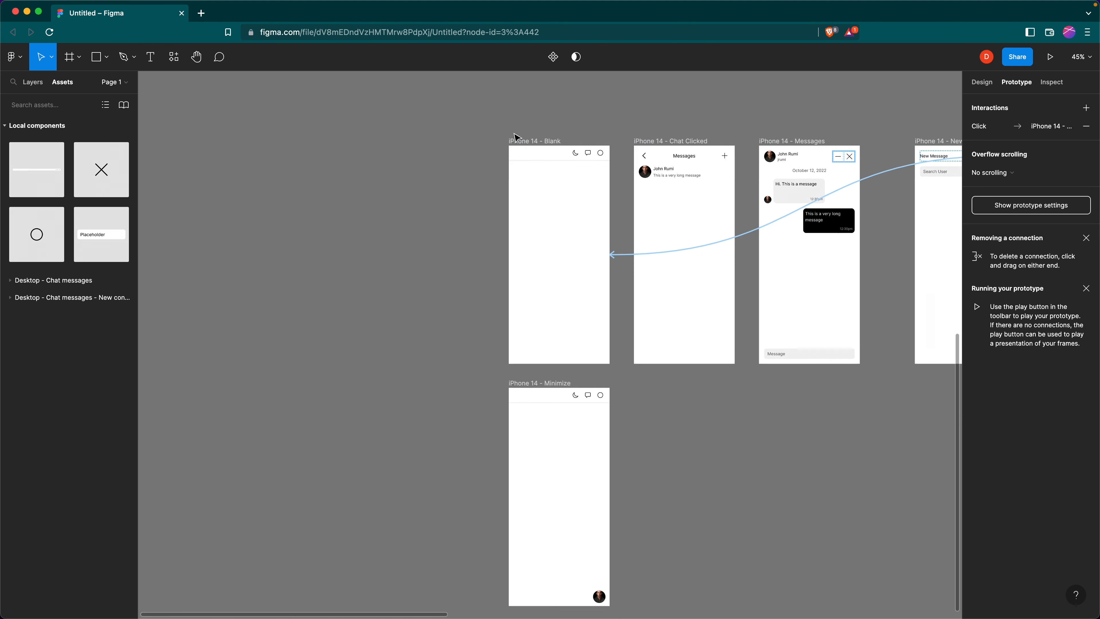
pyautogui.click(563, 148)
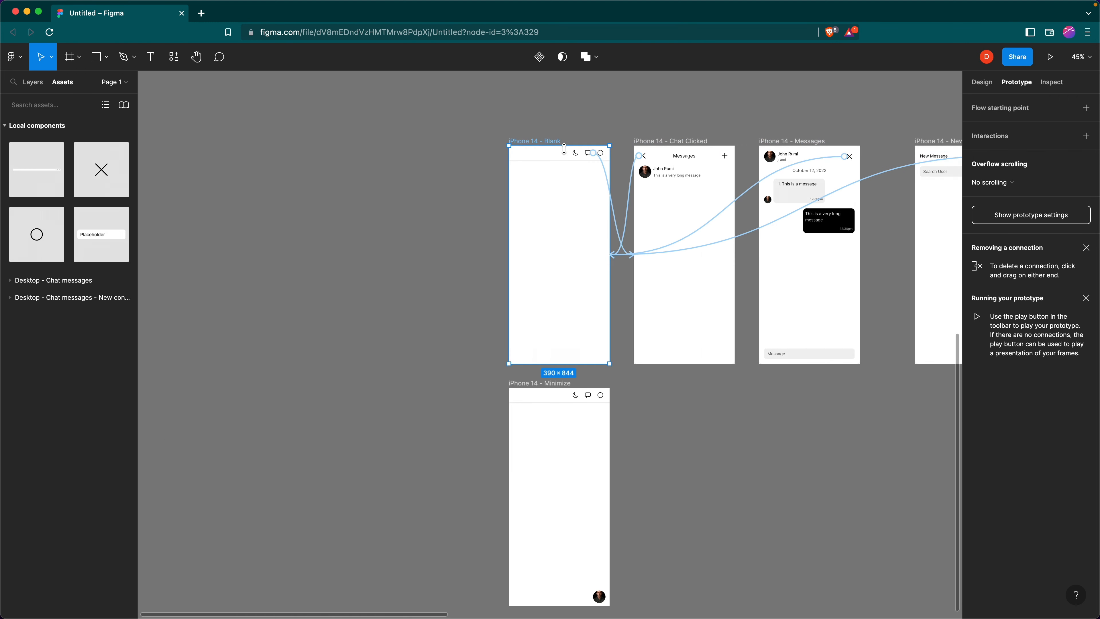
pyautogui.click(1052, 57)
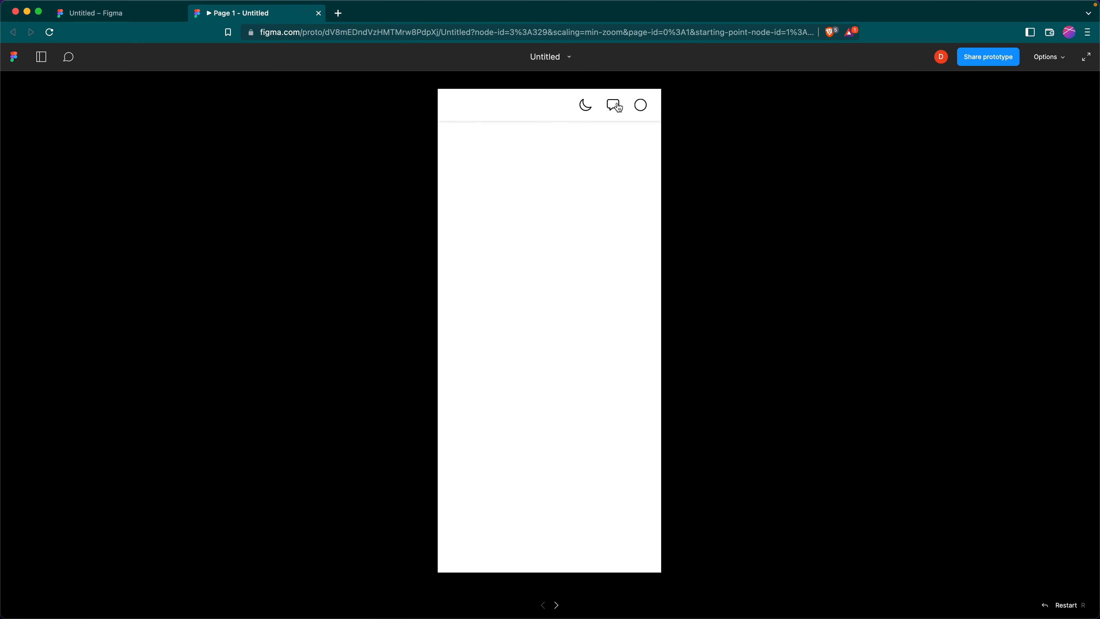
pyautogui.click(614, 105)
pyautogui.click(566, 158)
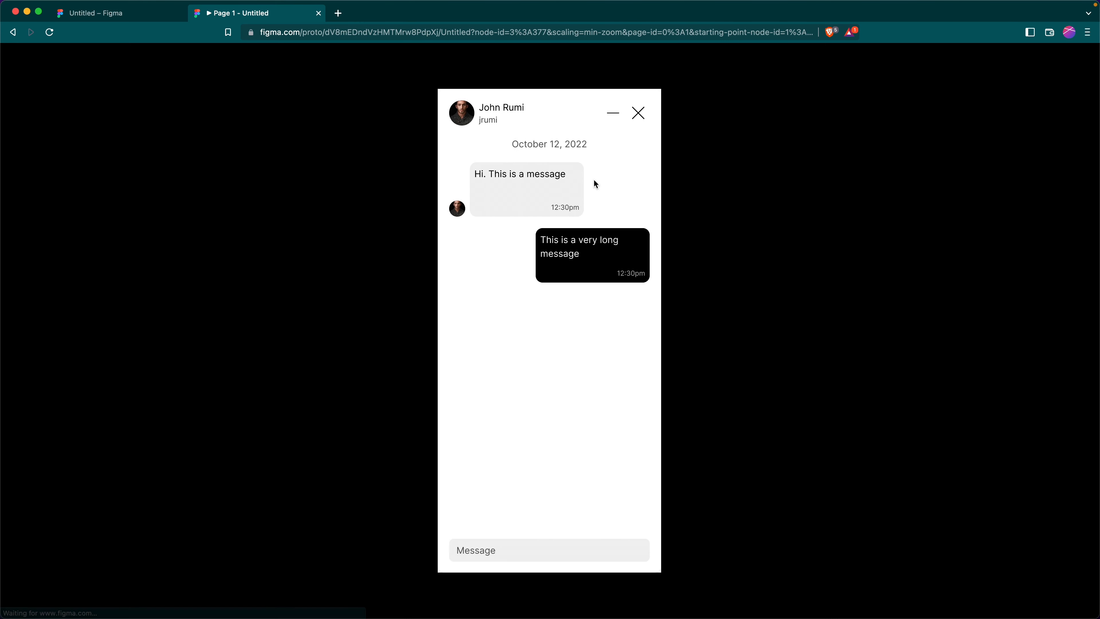
pyautogui.click(614, 113)
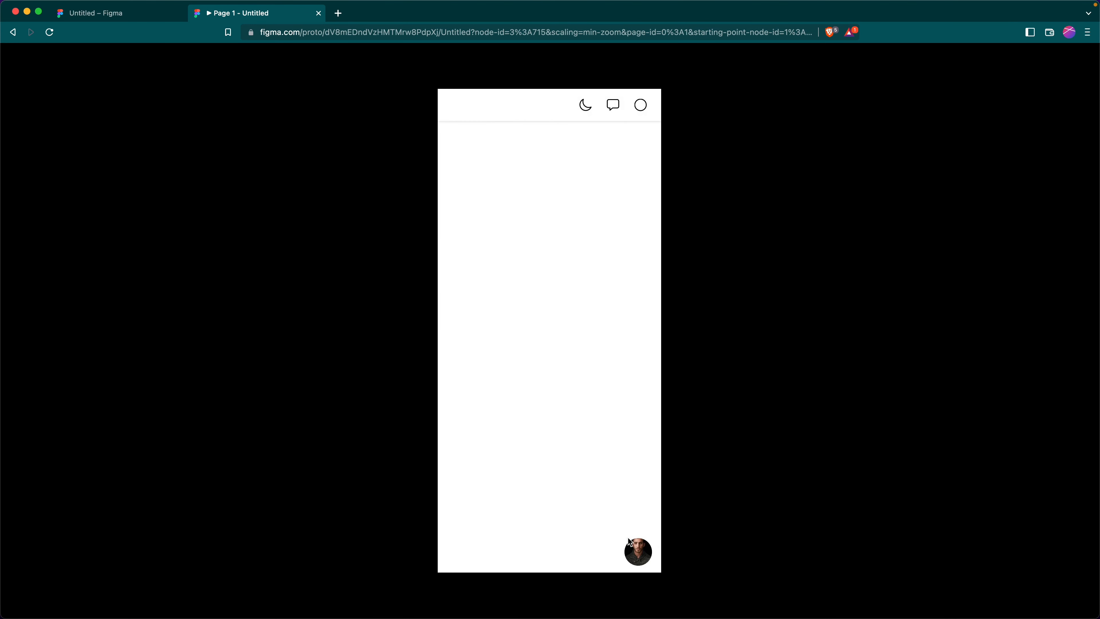
pyautogui.click(319, 13)
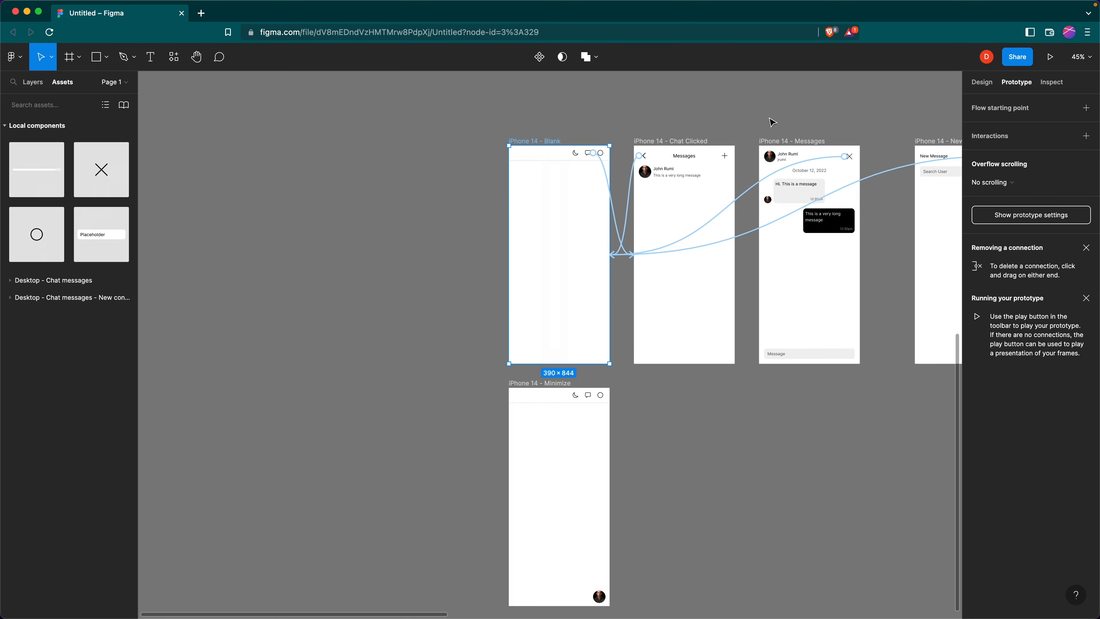
# Preview the iPhone 14 prototype again, testing the path from the chat icon to a new message and closing that screen
pyautogui.click(1049, 57)
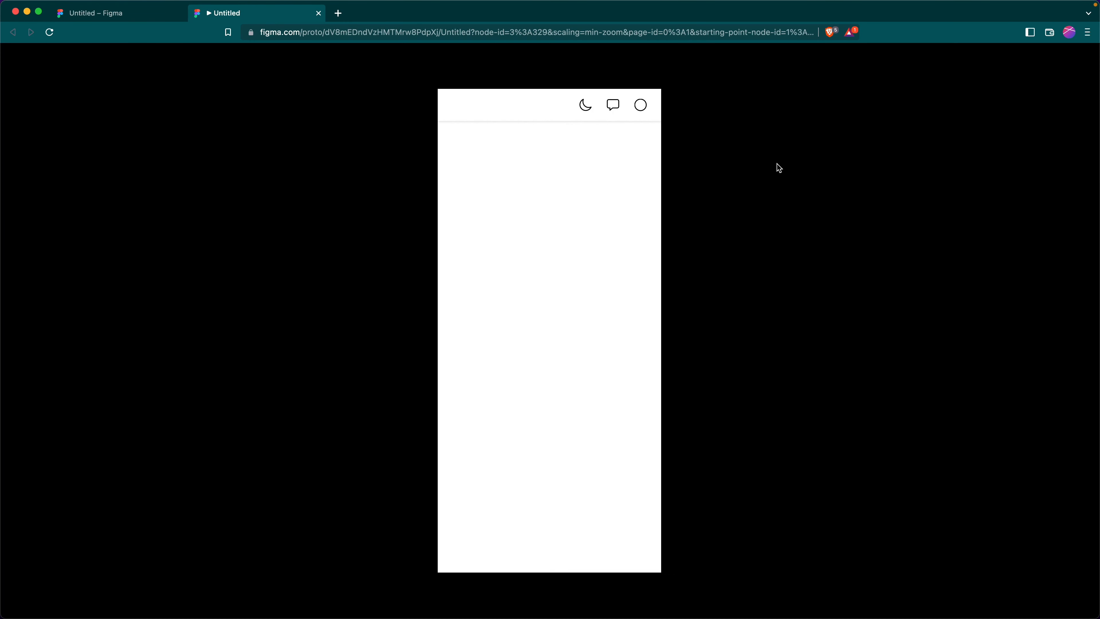
pyautogui.click(613, 107)
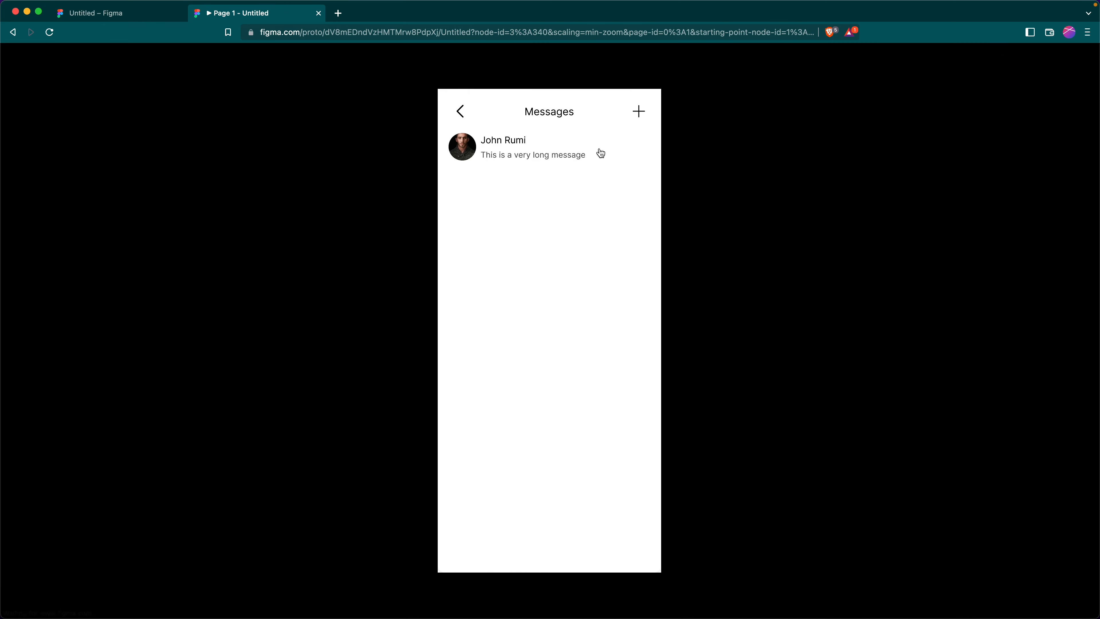
pyautogui.click(641, 119)
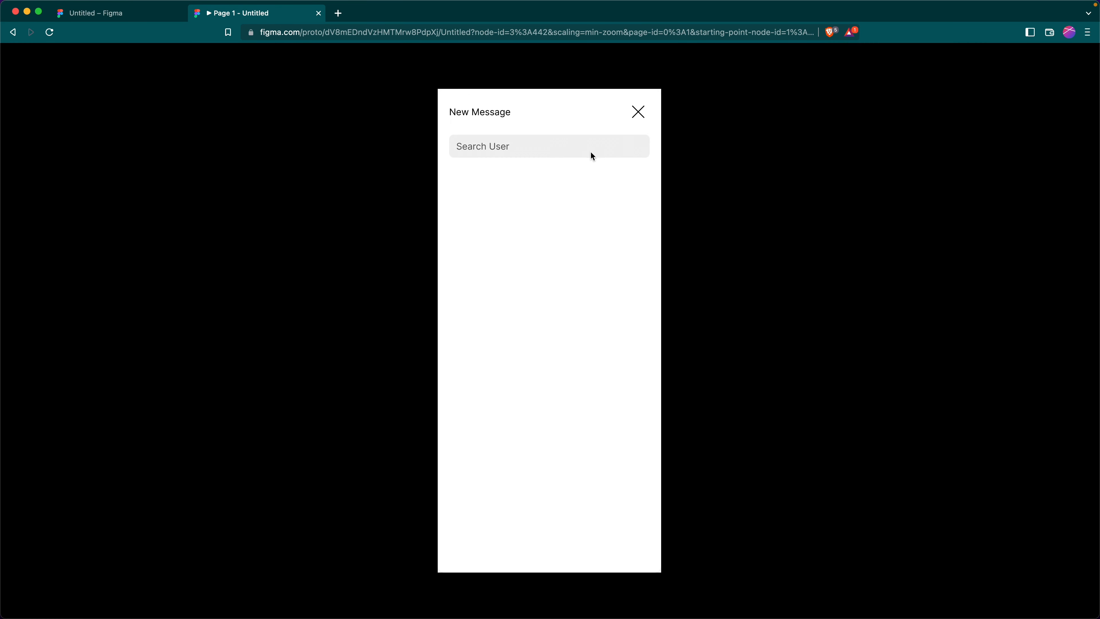
pyautogui.click(639, 113)
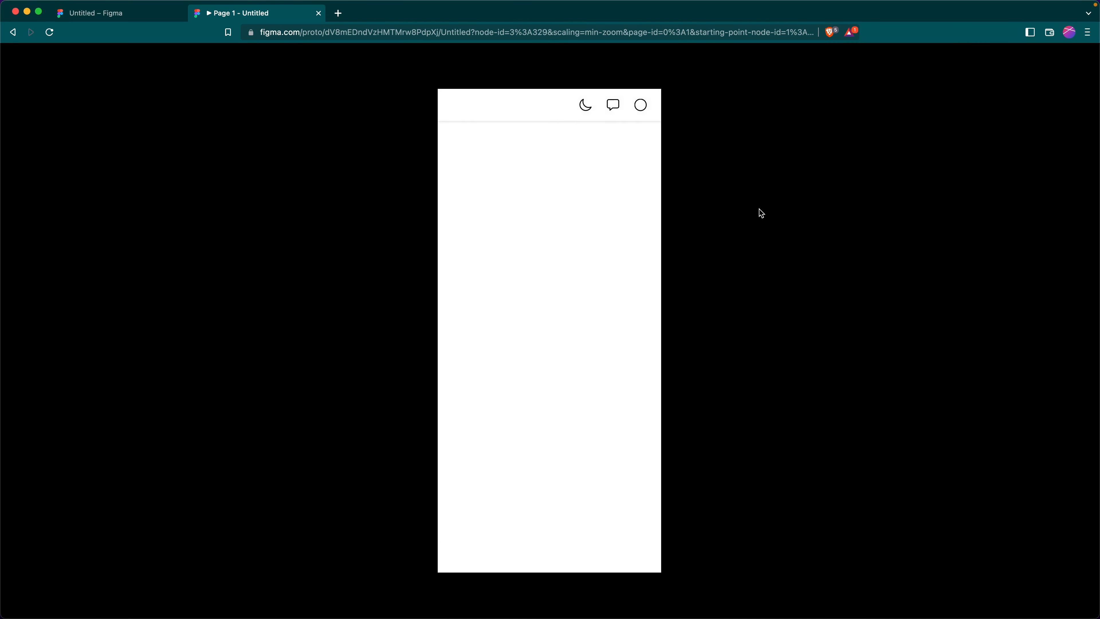